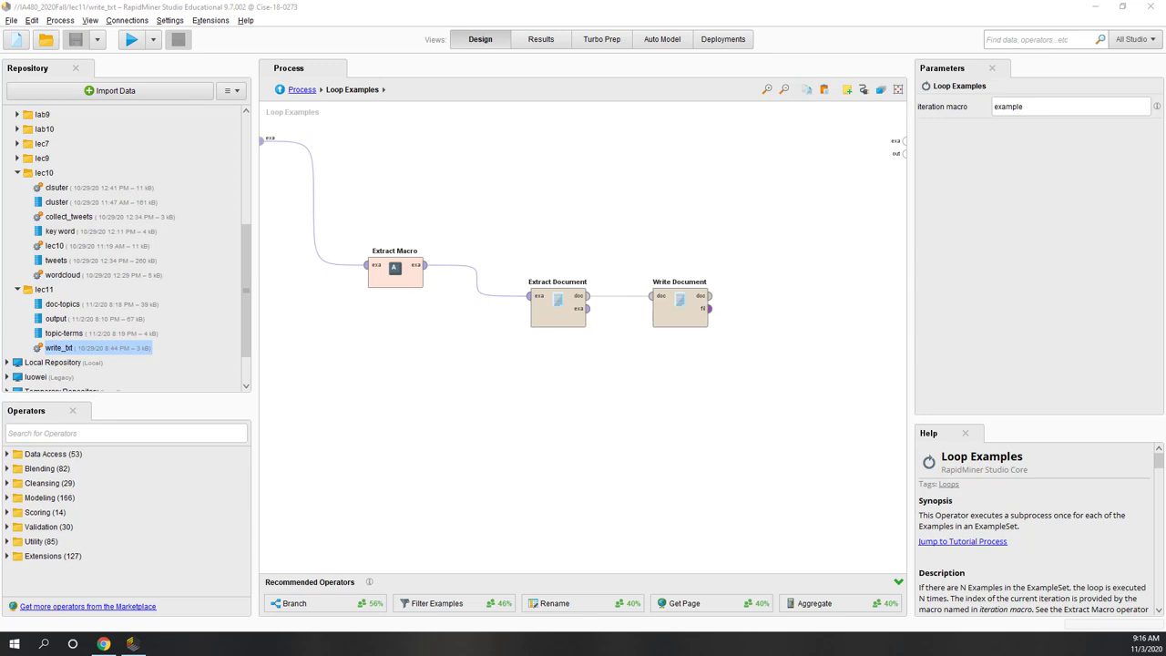
# Create a subfolder named lab11 in the IA480_2020Fall repository
pyautogui.scroll(5, 79, 206)
pyautogui.rightClick(76, 201)
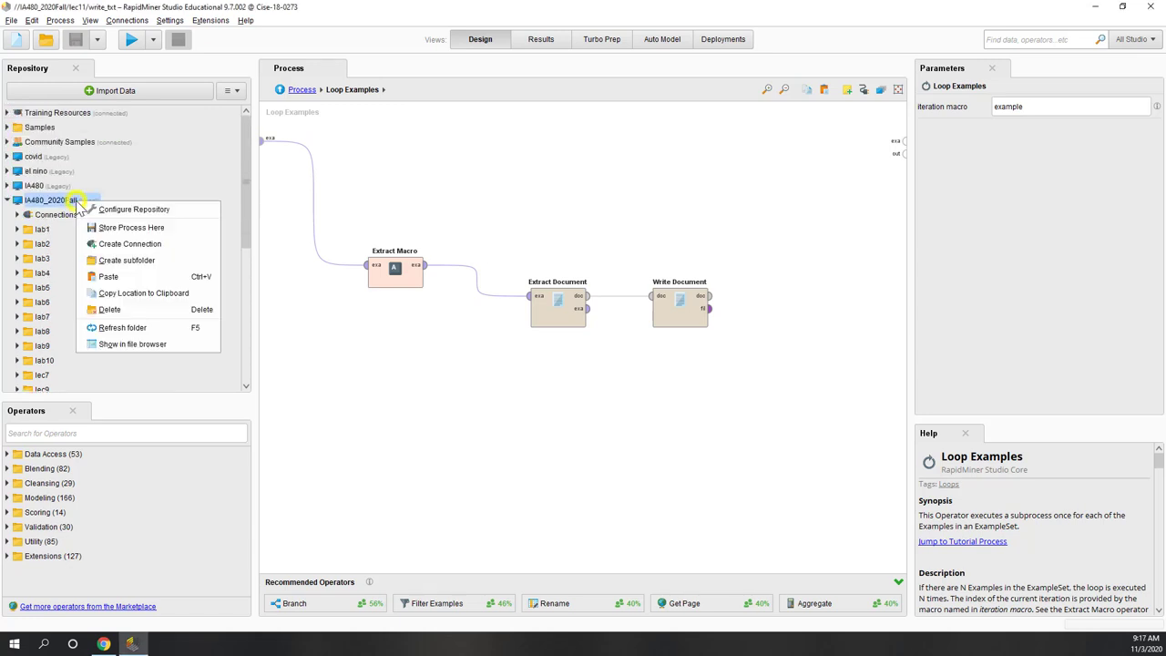
pyautogui.click(137, 261)
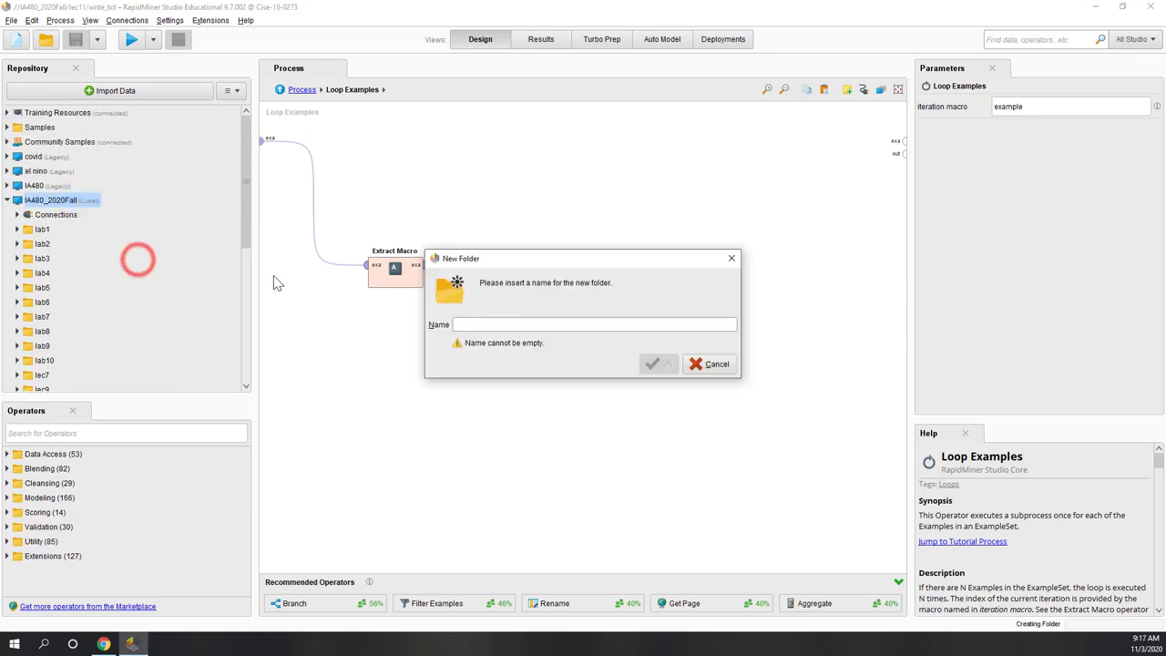
pyautogui.write('lab11')
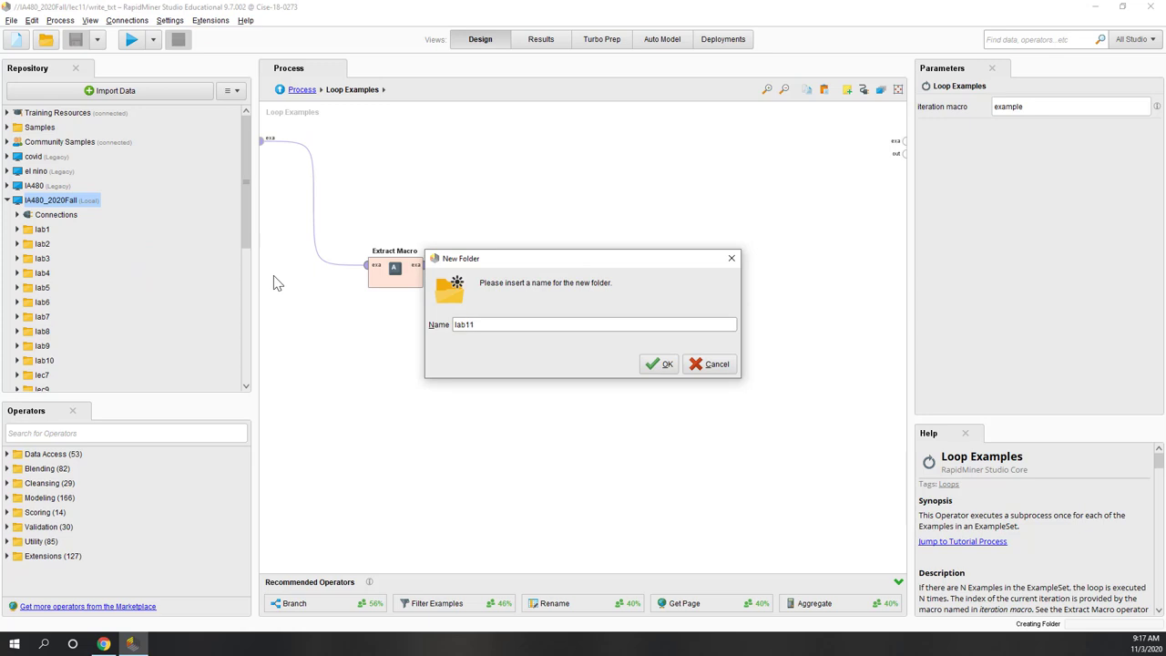
pyautogui.click(660, 365)
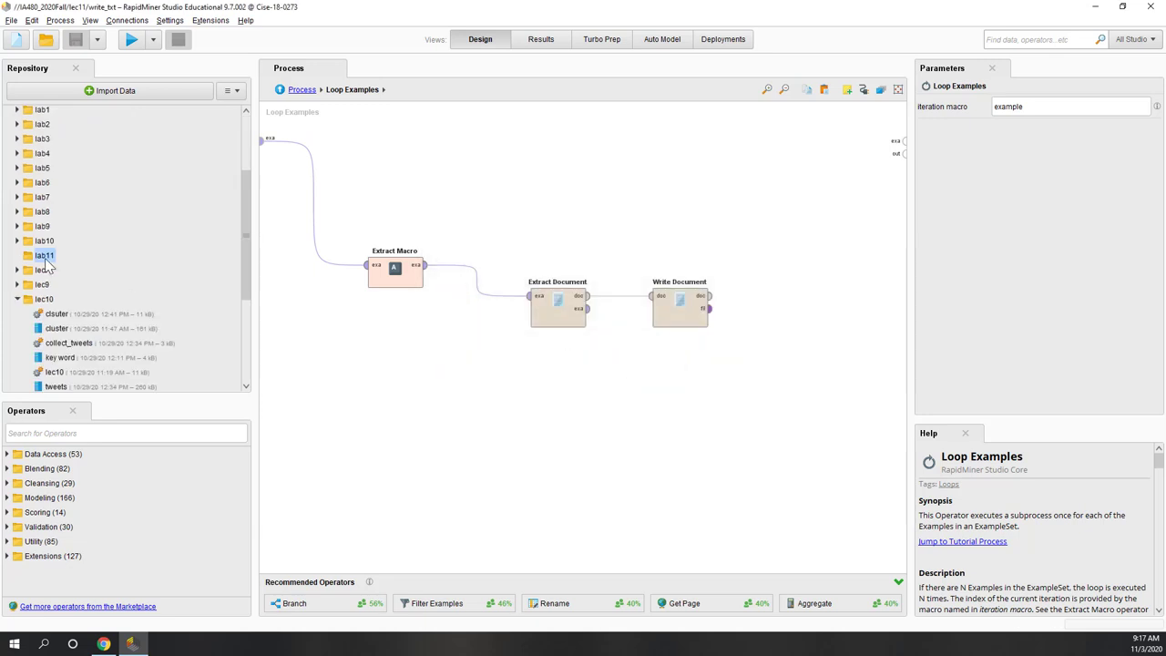
# Start a new blank process and add a Search Twitter operator to it
pyautogui.click(16, 42)
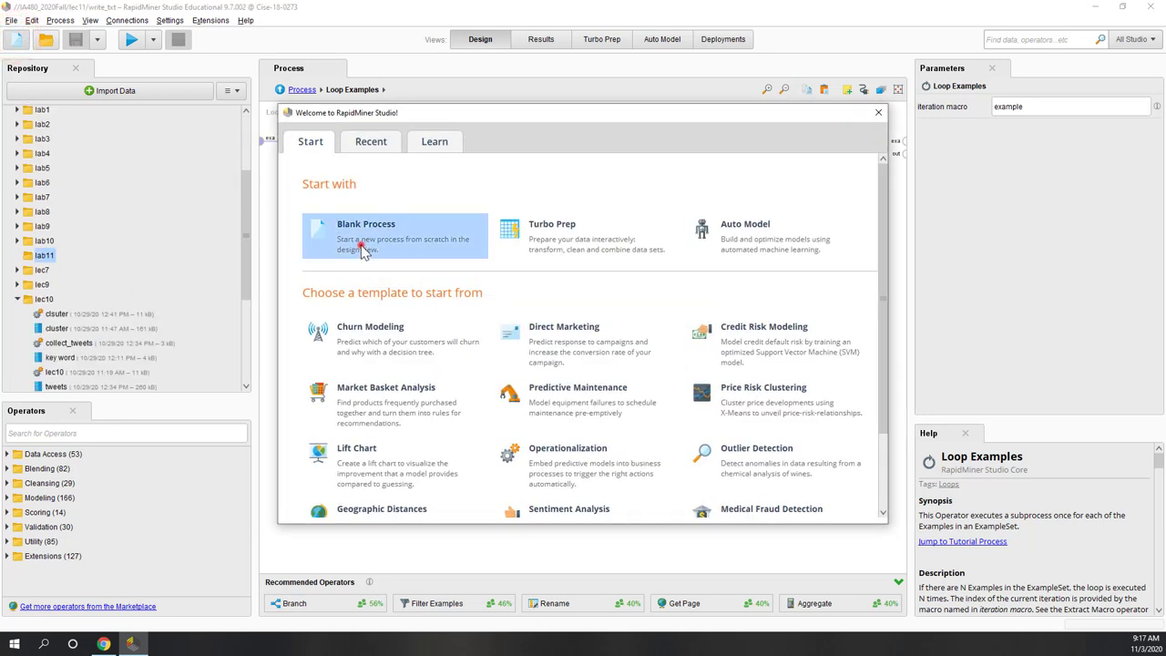
pyautogui.click(360, 248)
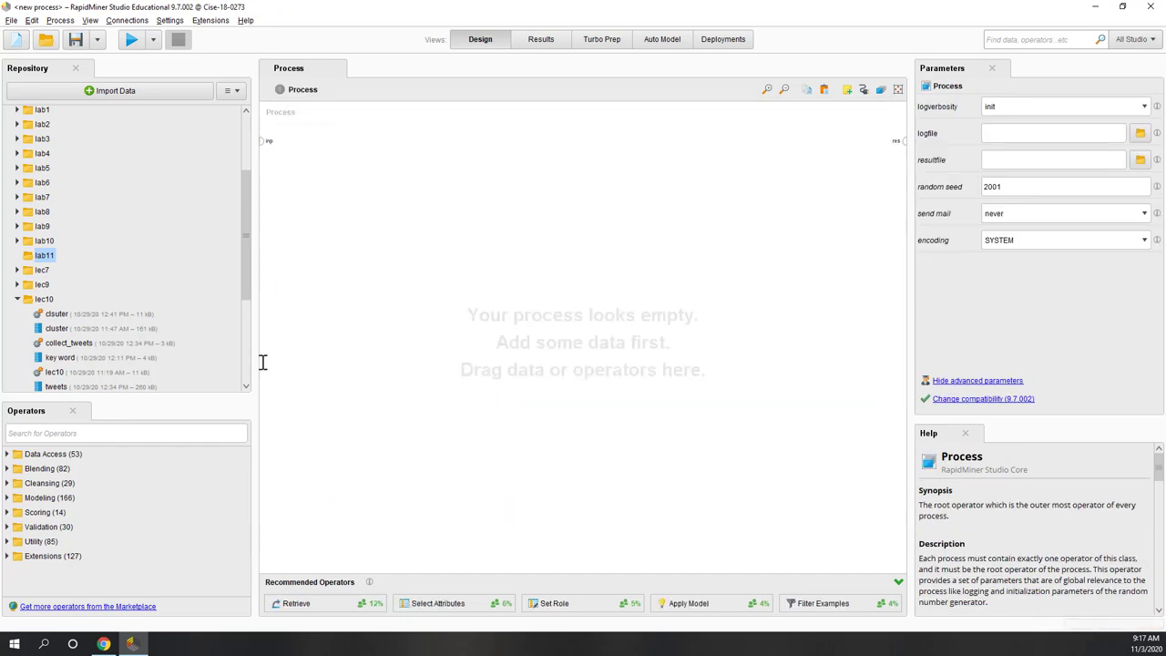
pyautogui.click(202, 433)
pyautogui.write('twi')
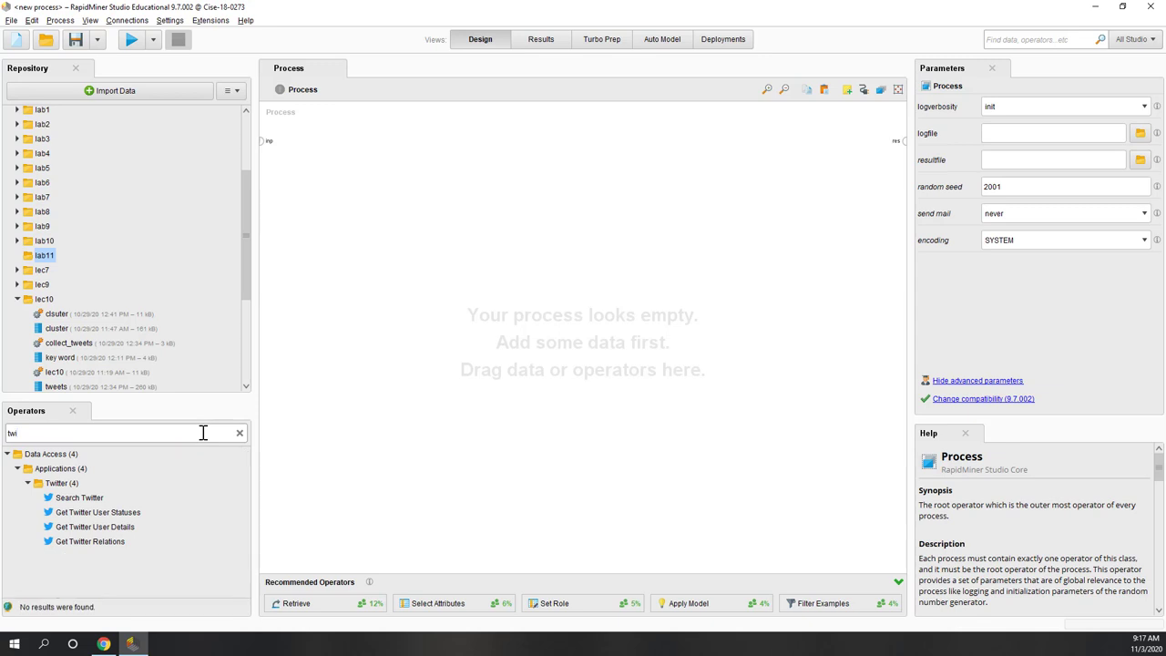
pyautogui.moveTo(79, 498); pyautogui.dragTo(347, 335)
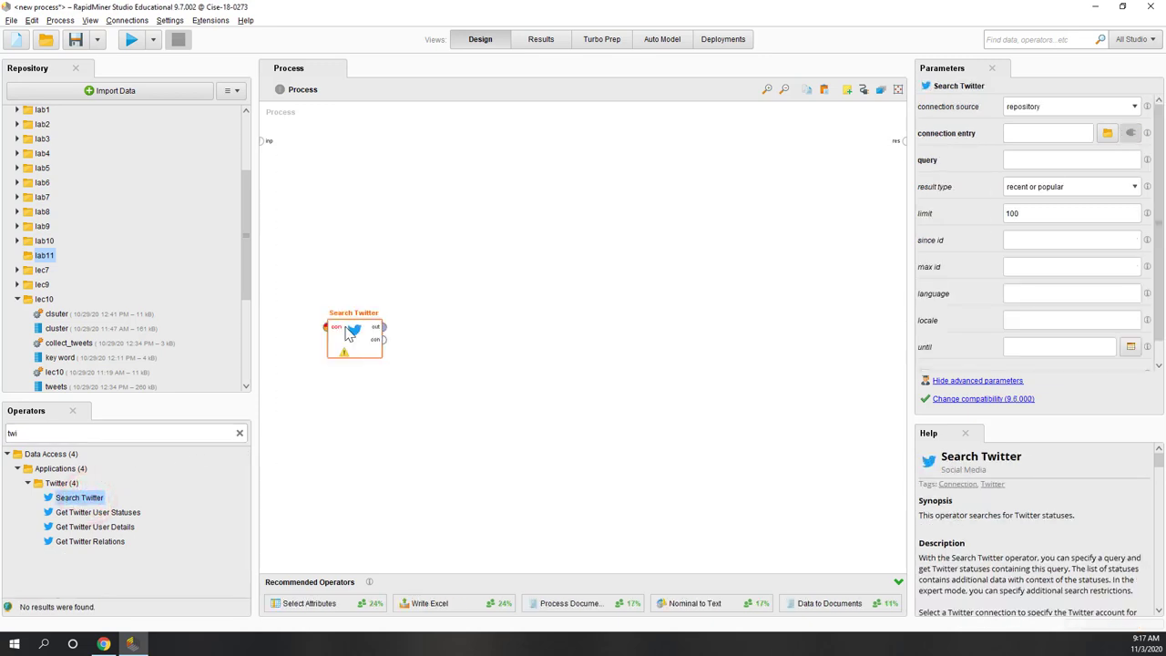
# Set the Search Twitter connection source to predefined and choose NewConnection as its connection
pyautogui.click(1135, 107)
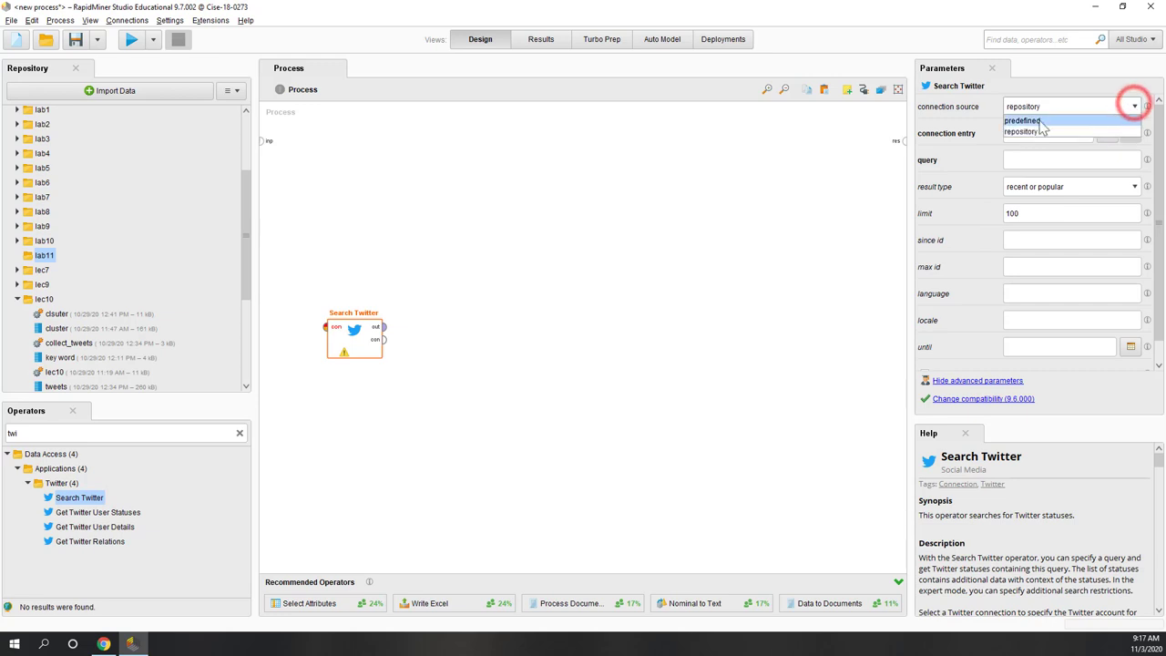
pyautogui.click(1029, 121)
pyautogui.click(1108, 133)
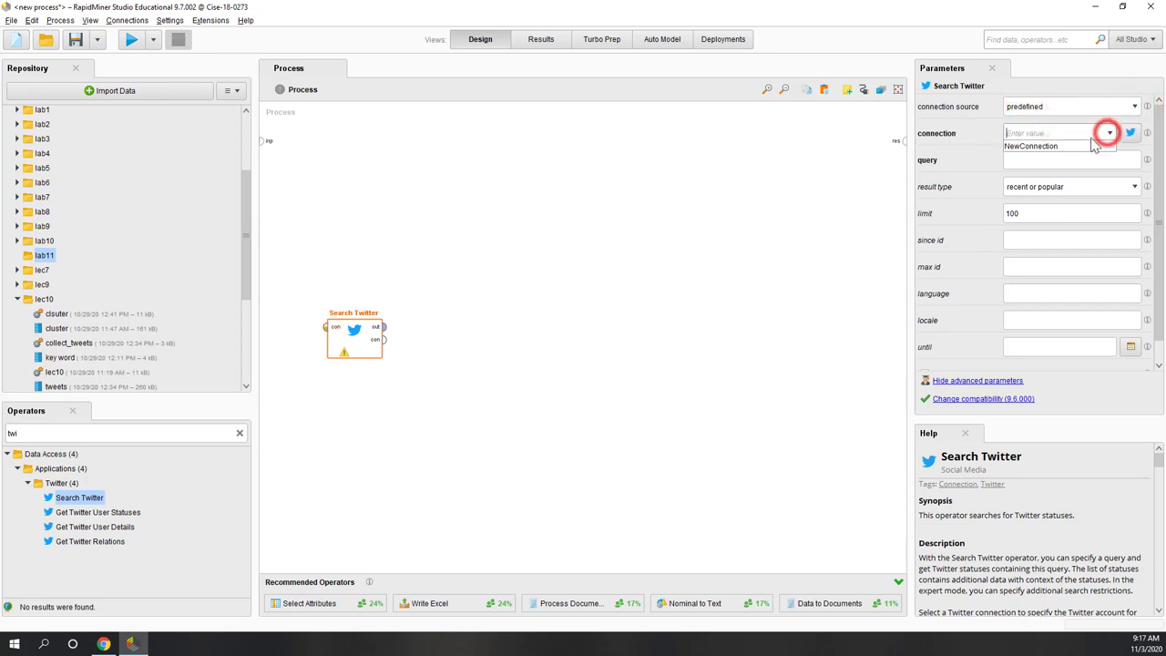
pyautogui.click(1071, 146)
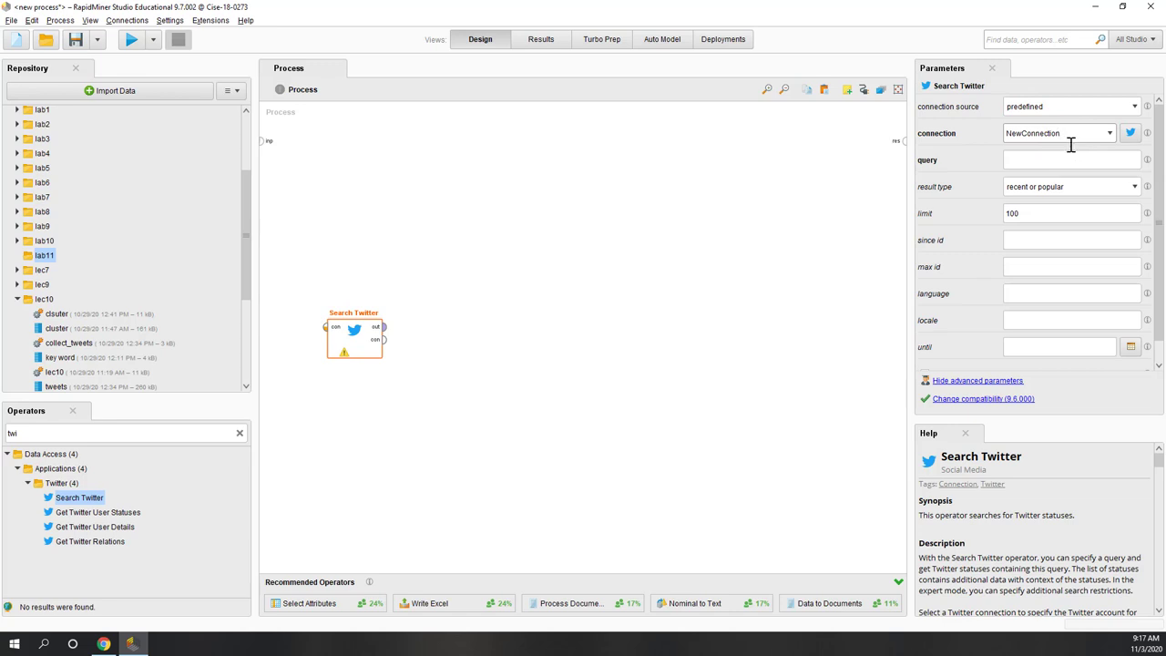
# Set the Search Twitter query to "election" and its result limit to 1000
pyautogui.click(1100, 161)
pyautogui.click(1048, 162)
pyautogui.write('election')
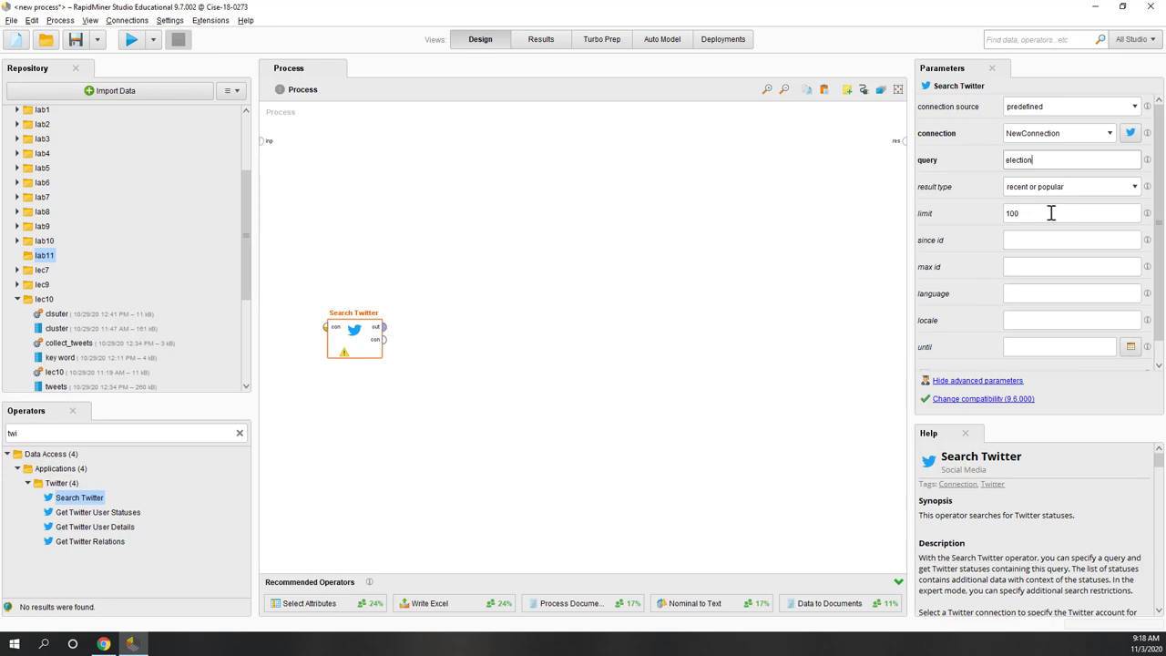
pyautogui.click(1050, 213)
pyautogui.write('0')
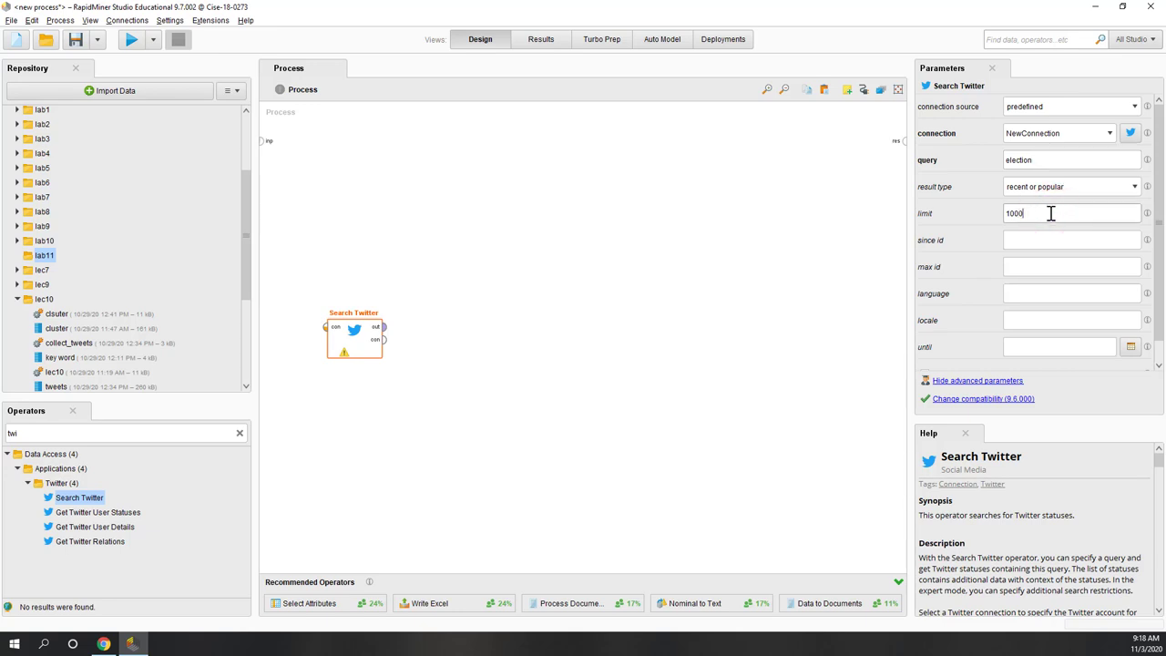
pyautogui.click(703, 259)
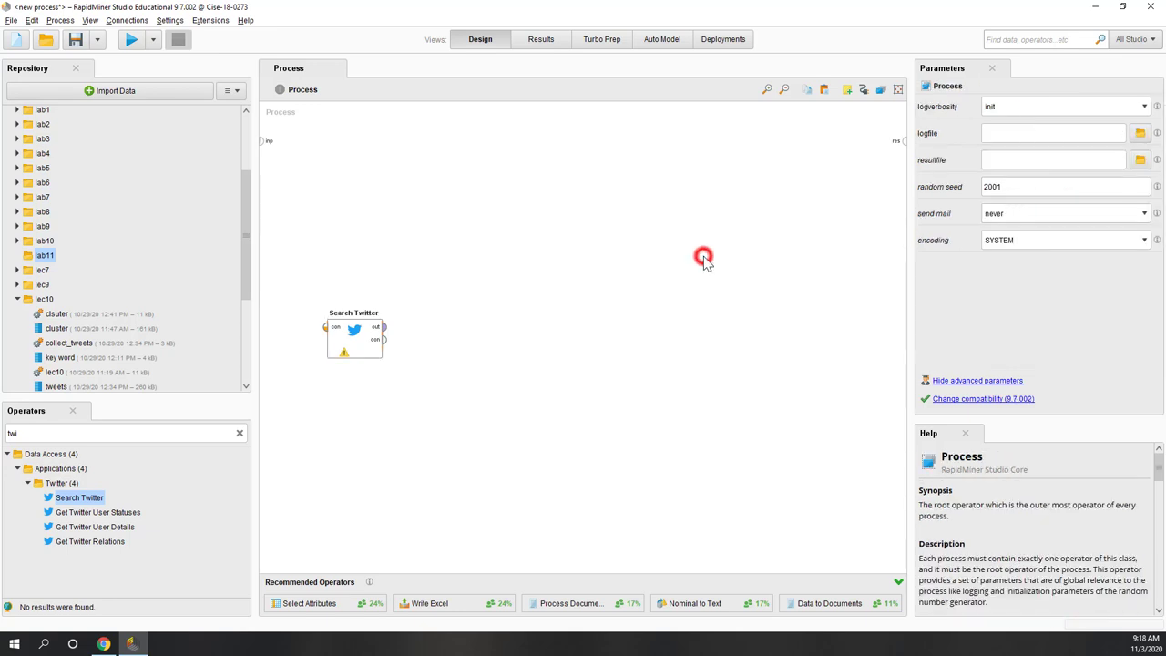
# Add a Select Attributes operator connected after Search Twitter and set its attribute filter type to subset
pyautogui.moveTo(336, 604); pyautogui.dragTo(415, 329)
pyautogui.click(437, 343)
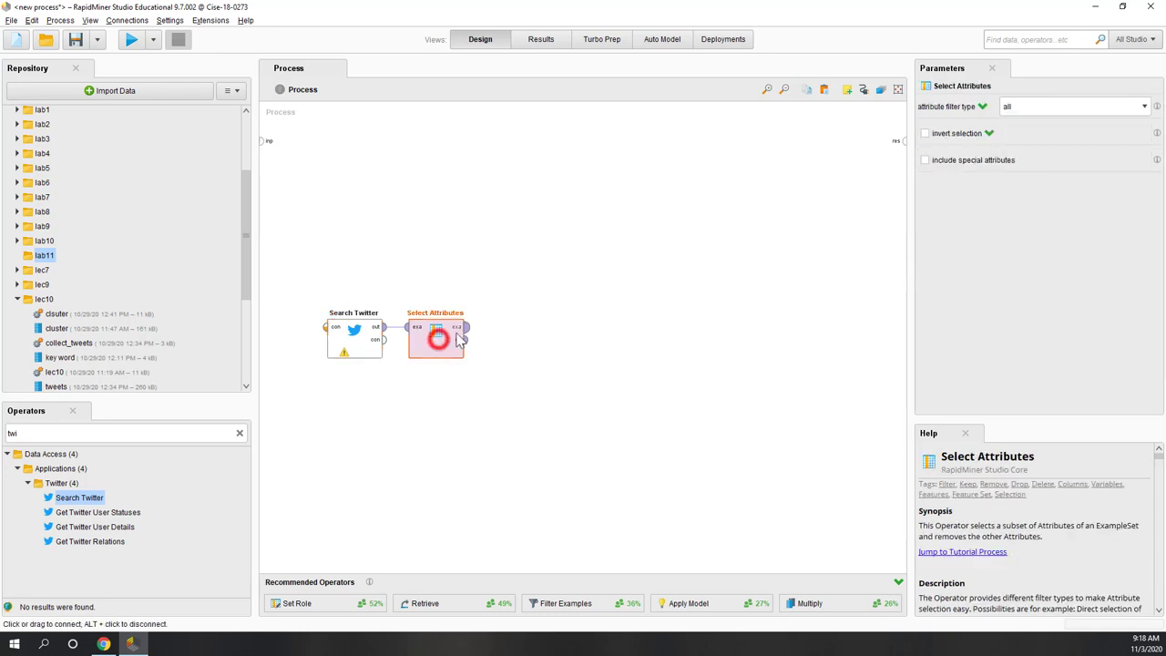
pyautogui.click(1073, 106)
pyautogui.click(1044, 140)
# Choose Id and Text as the attributes kept by Select Attributes and apply the selection
pyautogui.click(1057, 133)
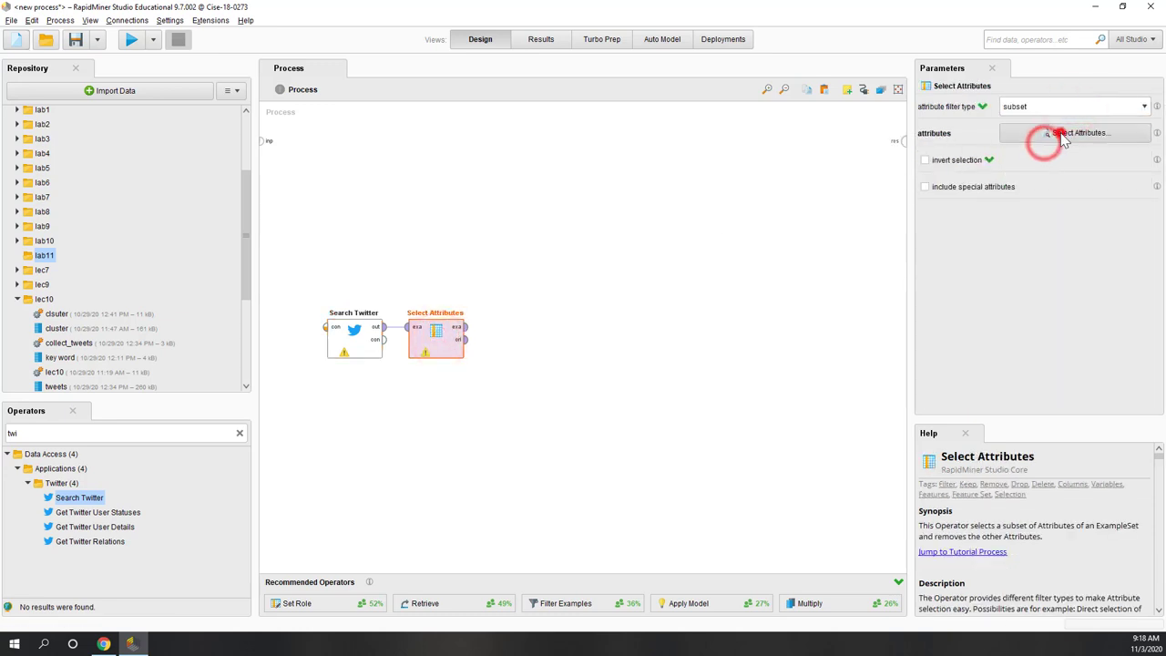
pyautogui.click(401, 311)
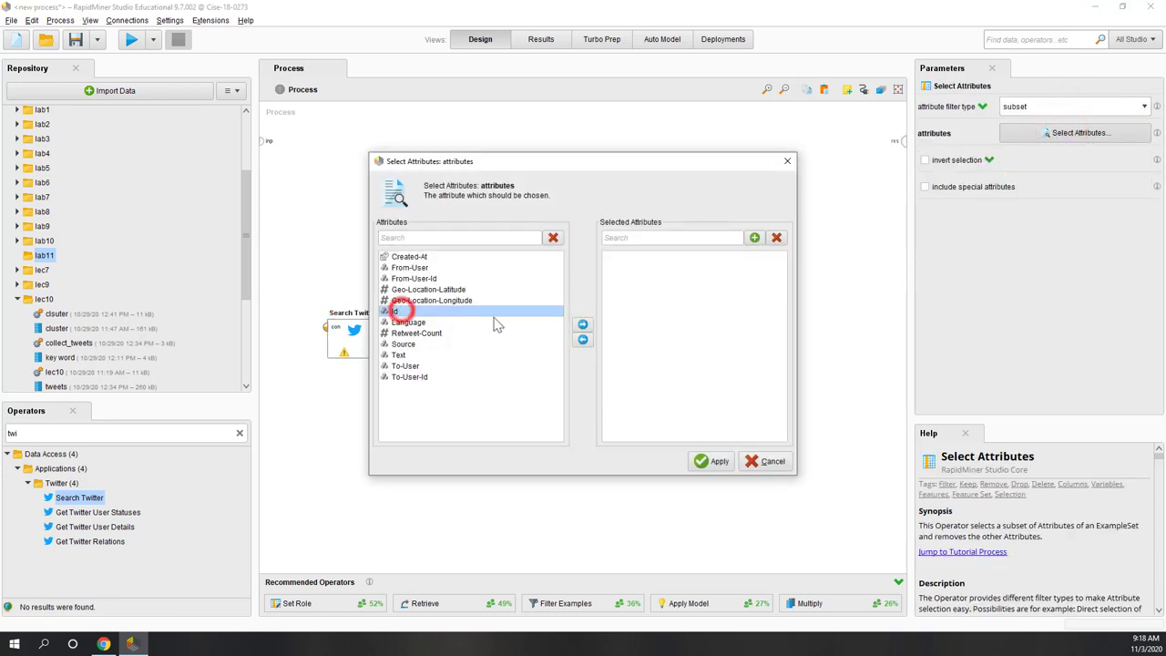
pyautogui.click(584, 325)
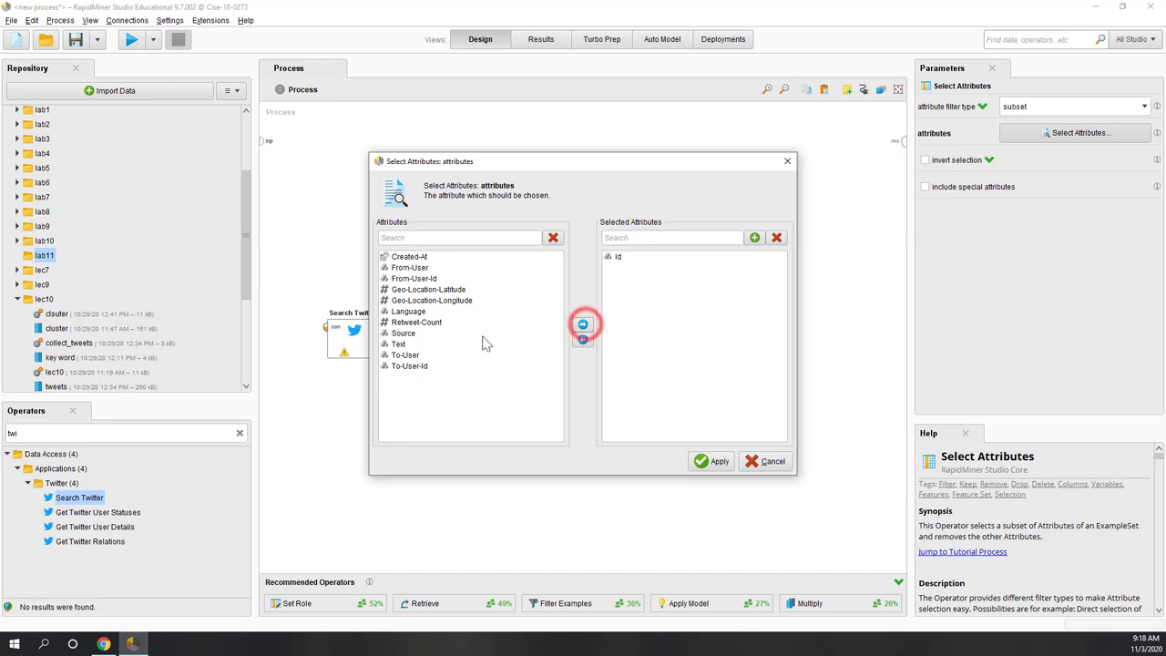
pyautogui.click(401, 345)
pyautogui.click(584, 326)
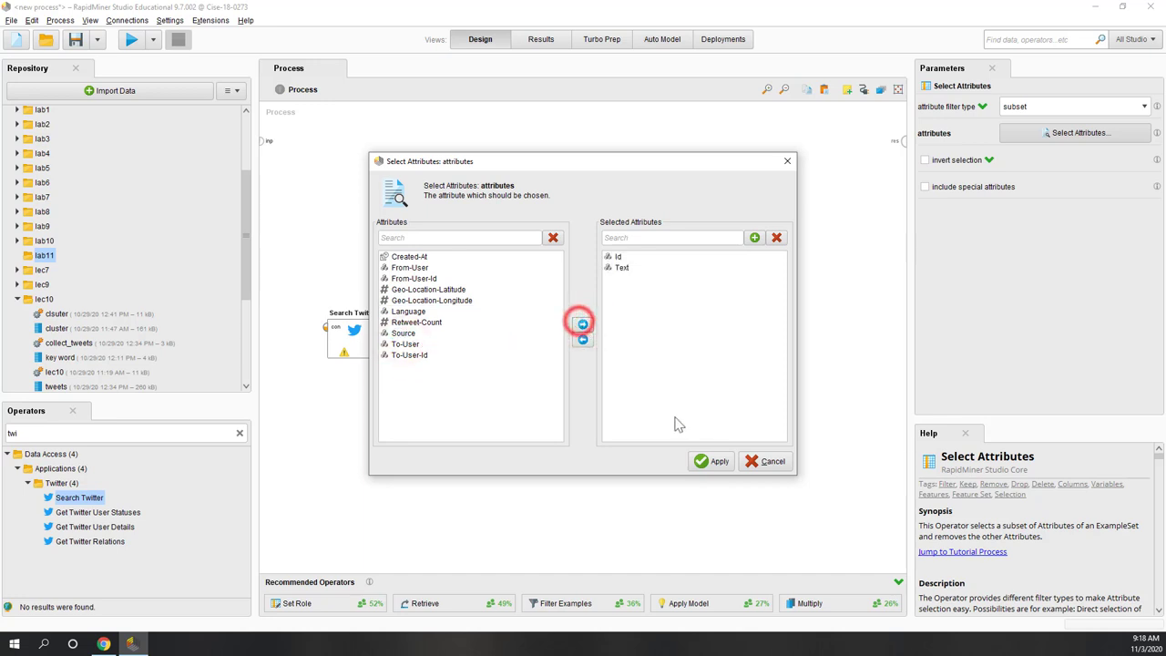
pyautogui.click(715, 461)
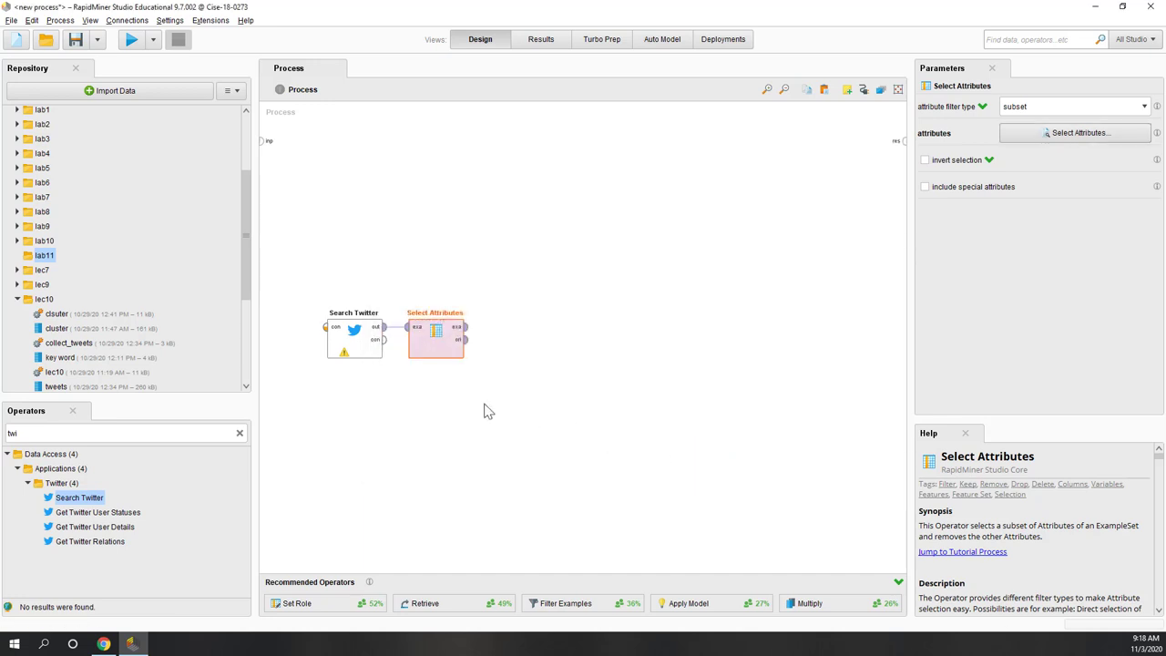
# Find the Write Excel operator and add it connected after Select Attributes
pyautogui.doubleClick(186, 433)
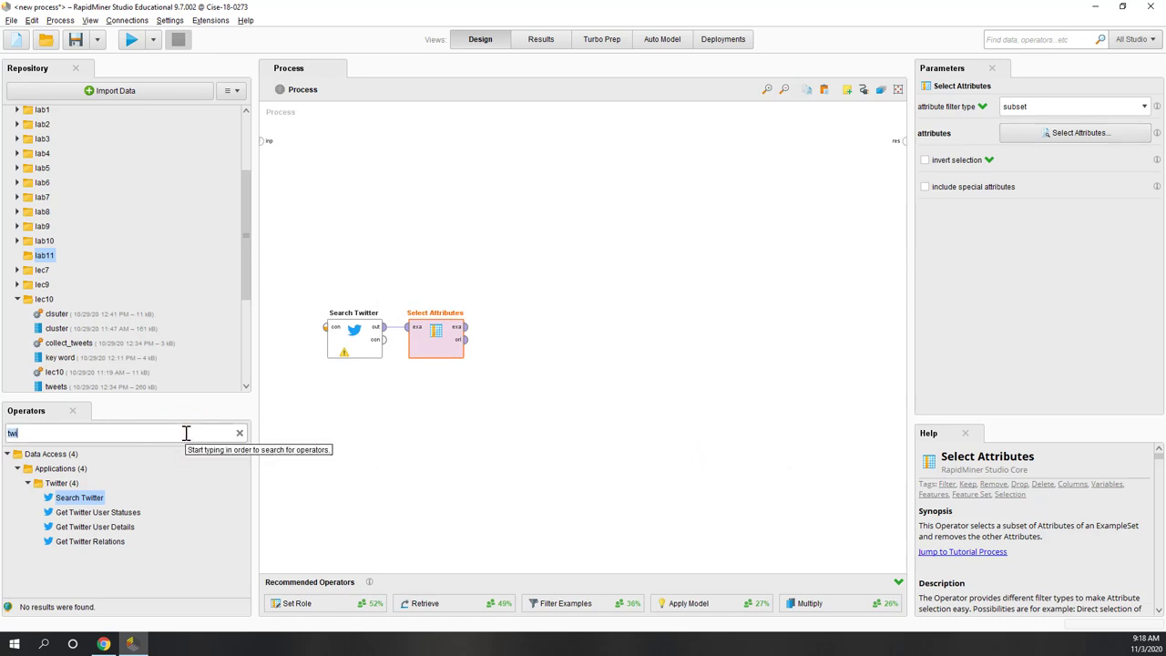
pyautogui.write('excel')
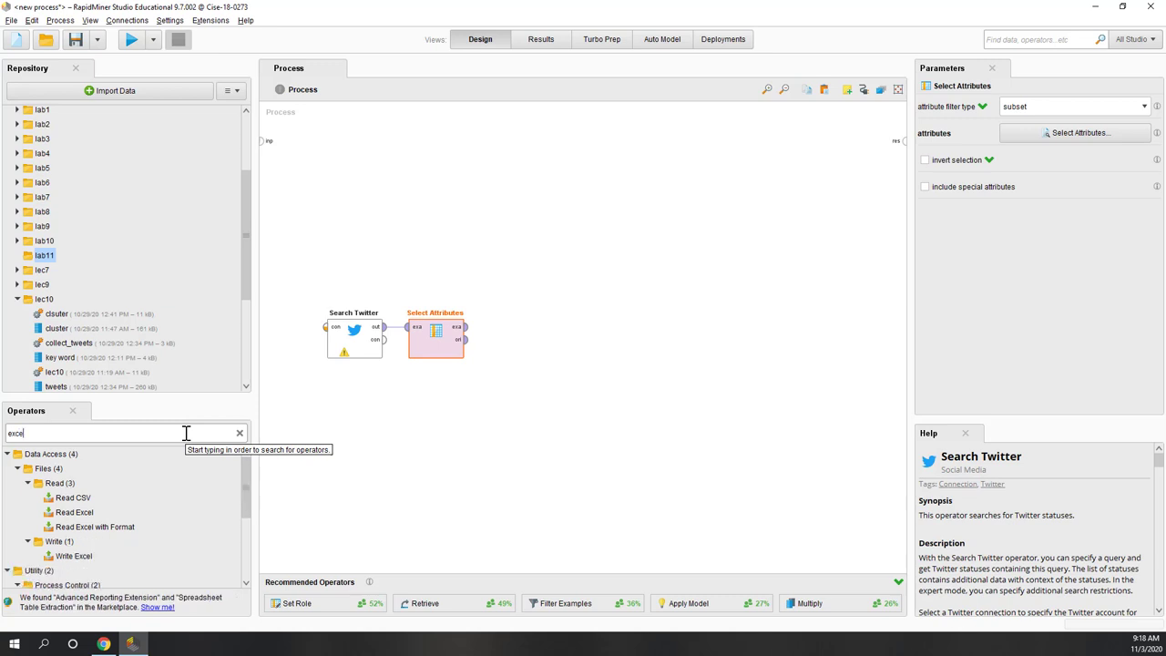
pyautogui.moveTo(82, 550); pyautogui.dragTo(511, 334)
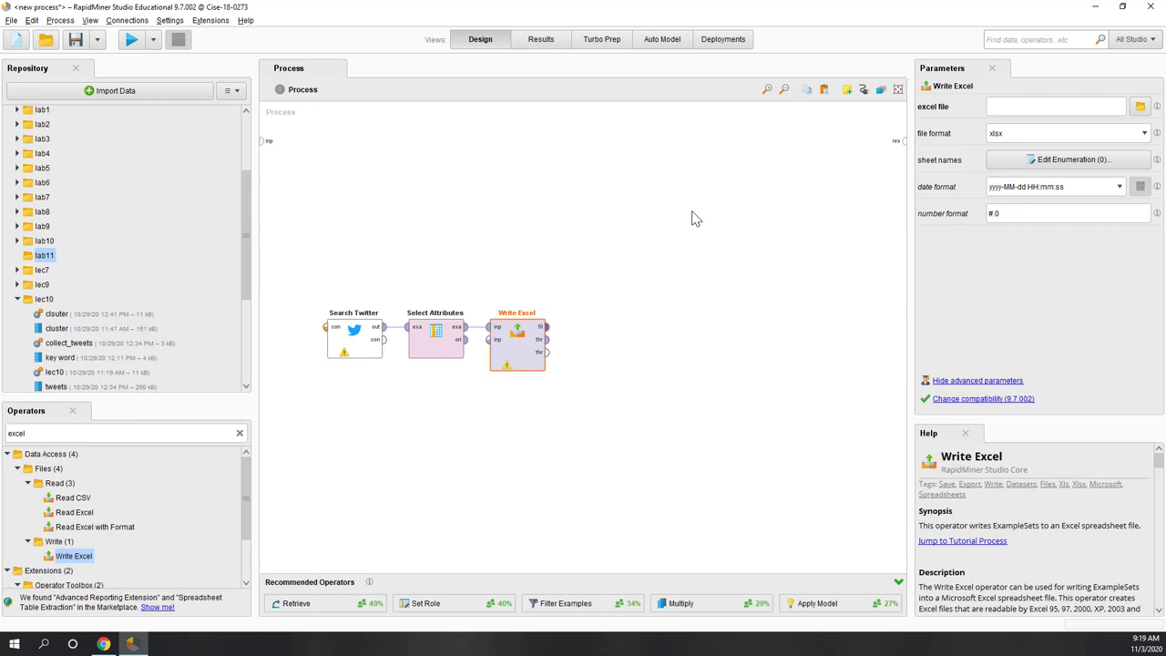
# Browse for the Write Excel output file and open the Downloads folder of the user profile
pyautogui.click(1139, 107)
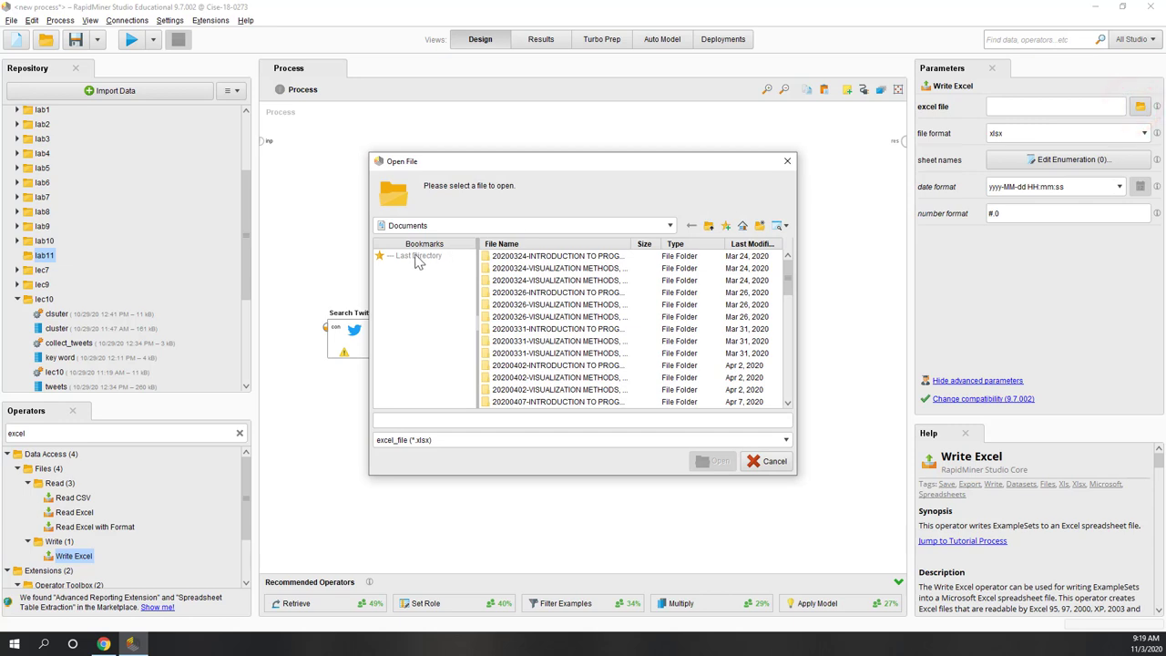
pyautogui.click(415, 257)
pyautogui.click(587, 353)
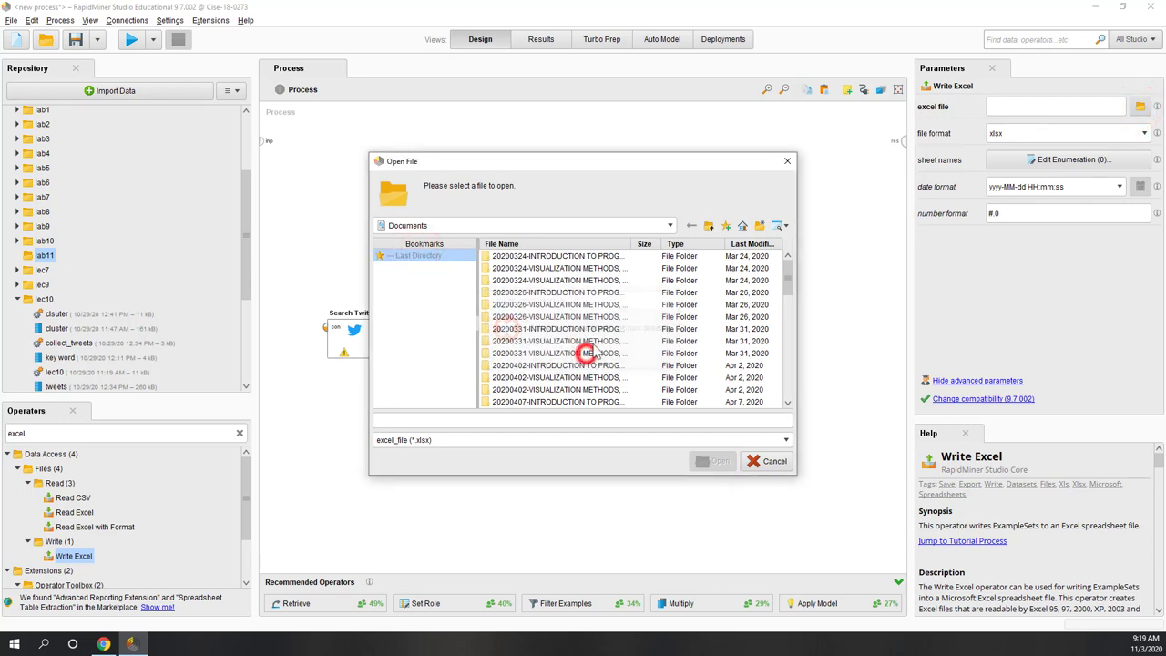
pyautogui.click(670, 227)
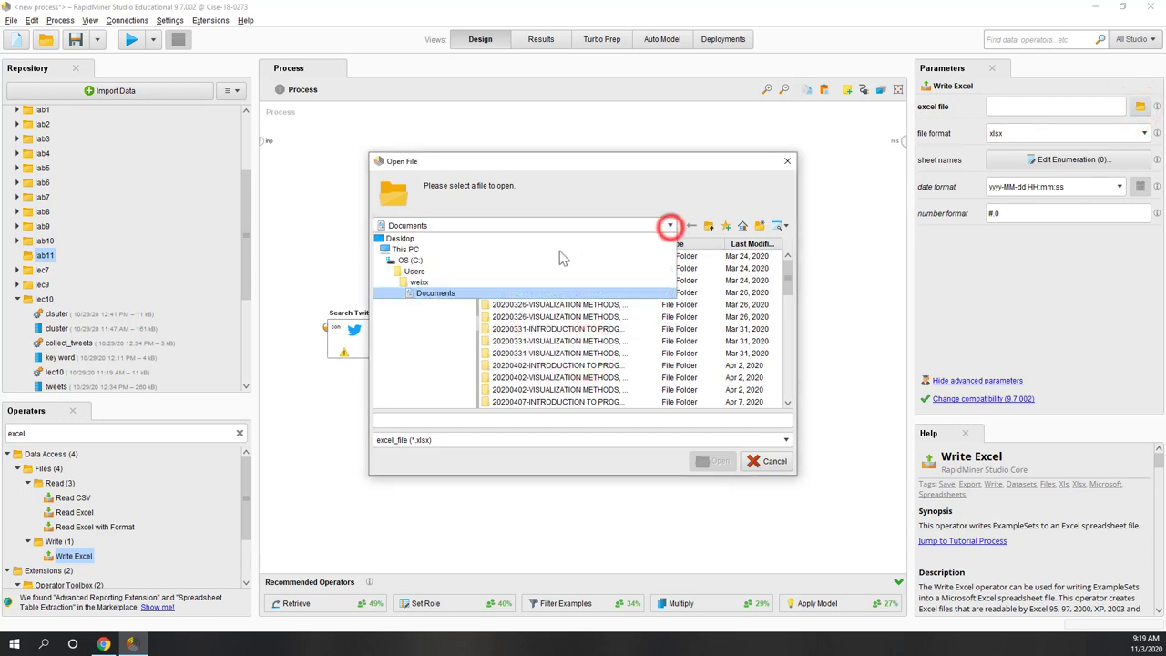
pyautogui.click(409, 272)
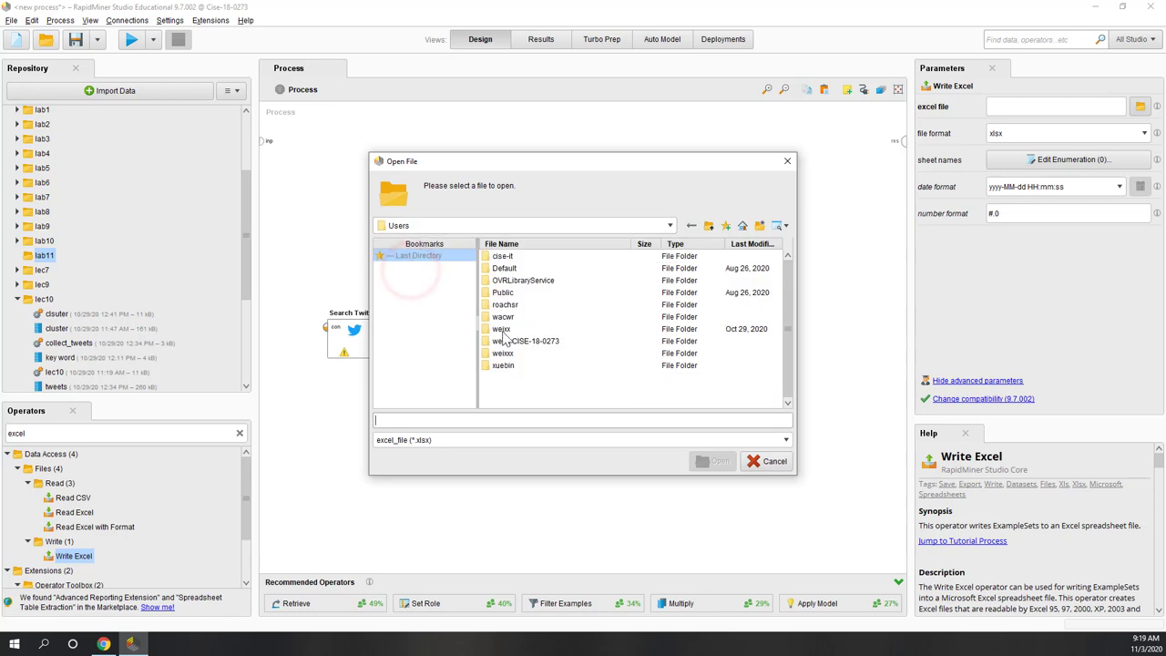
pyautogui.doubleClick(502, 330)
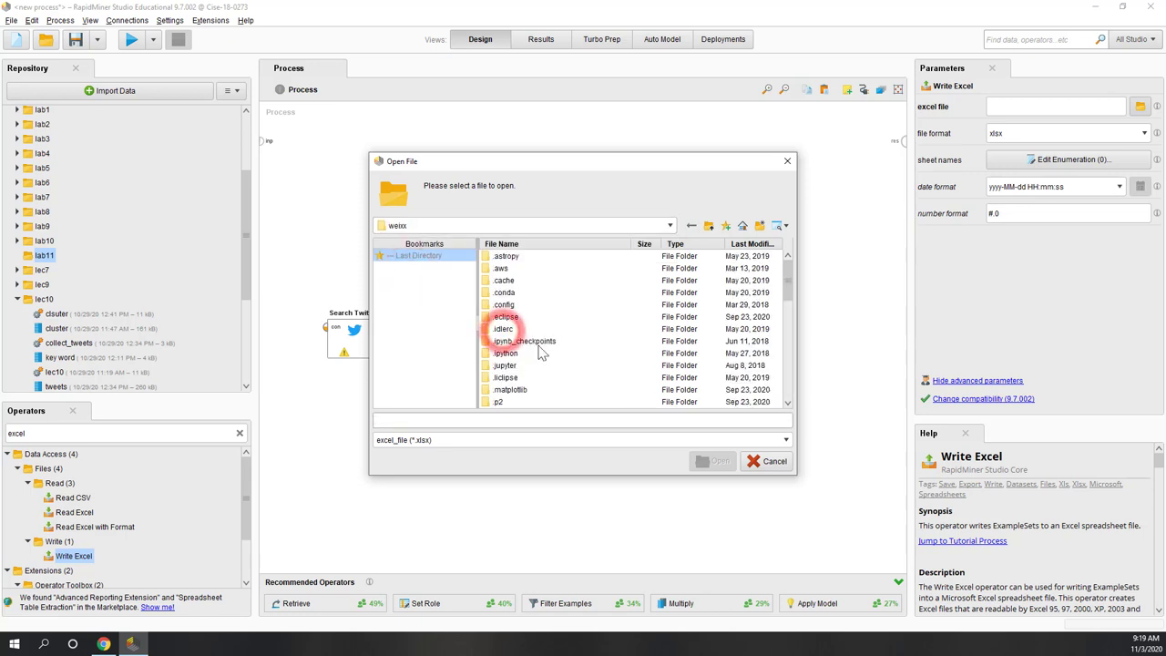
pyautogui.scroll(-2, 544, 361)
pyautogui.scroll(-3, 551, 372)
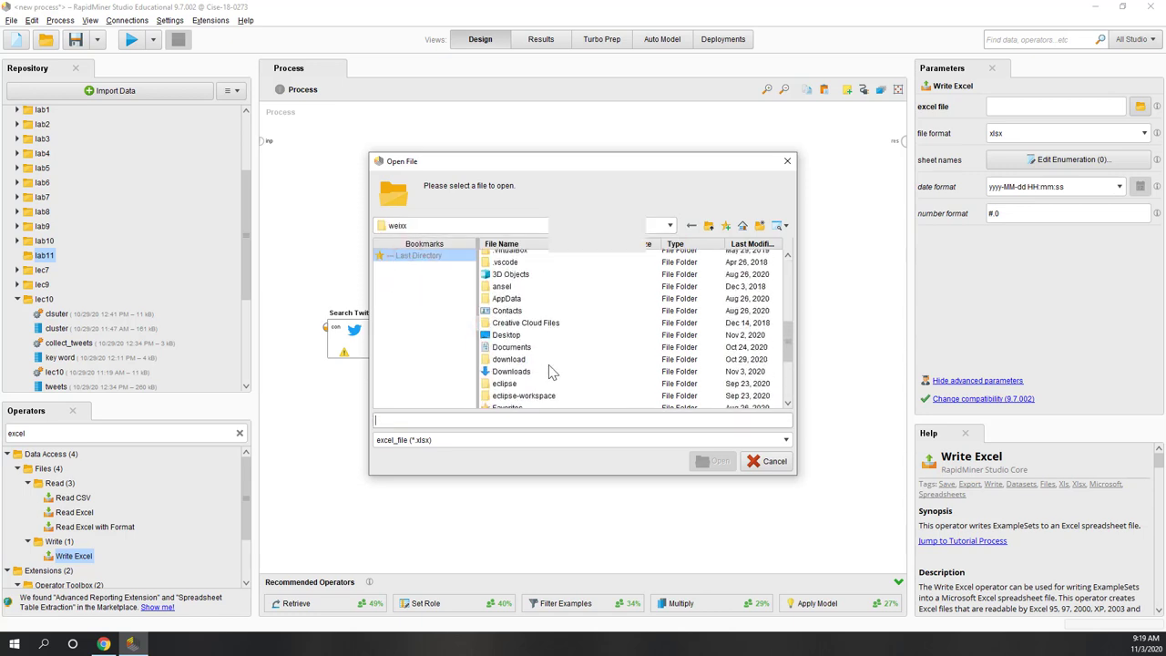
pyautogui.doubleClick(510, 372)
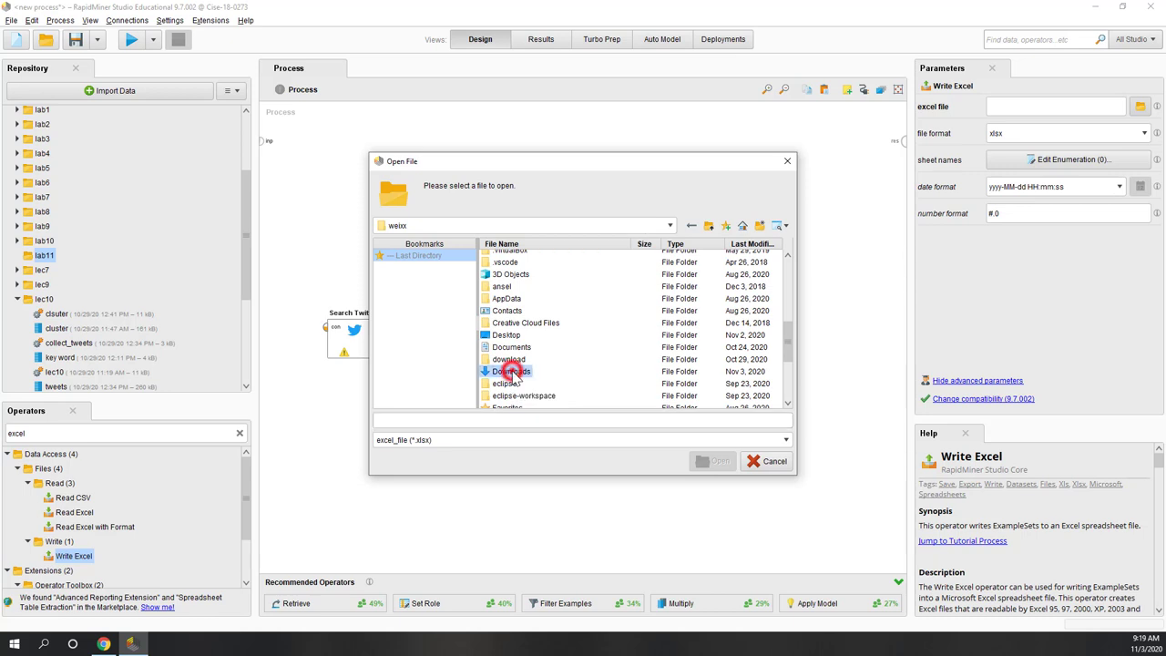
# Name the Excel output file demo_tweets and confirm the file choice
pyautogui.click(429, 423)
pyautogui.write('demo_tweets')
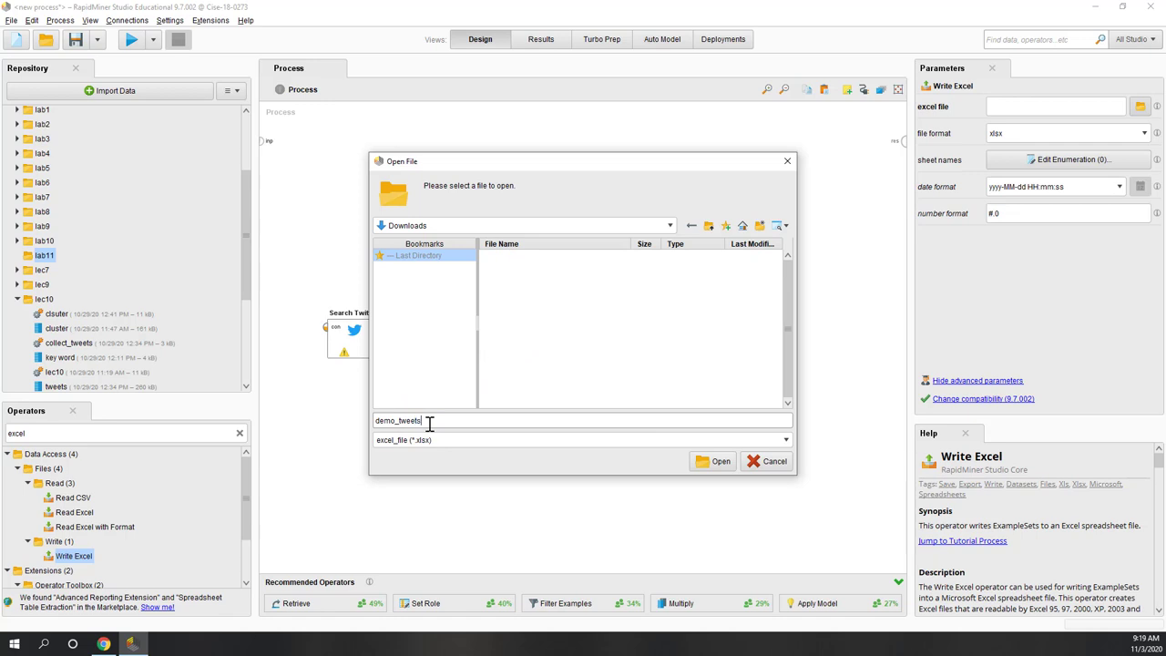
pyautogui.click(709, 462)
pyautogui.click(698, 467)
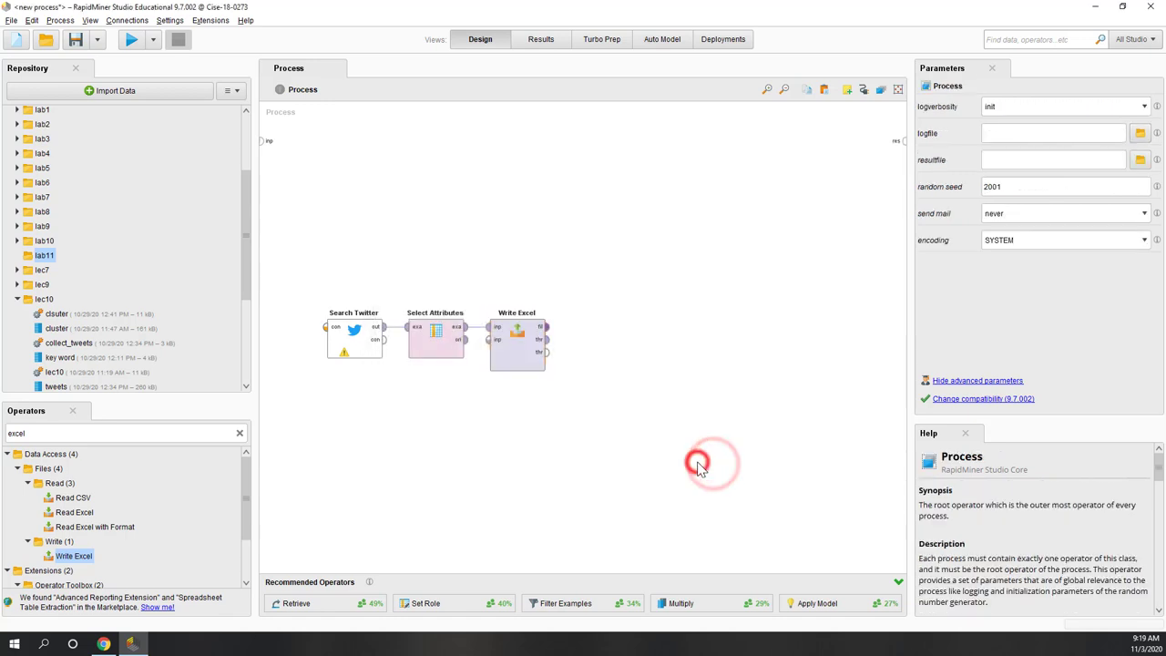
# Run the process, then switch to File Explorer and maximize the window showing the Downloads folder
pyautogui.click(133, 47)
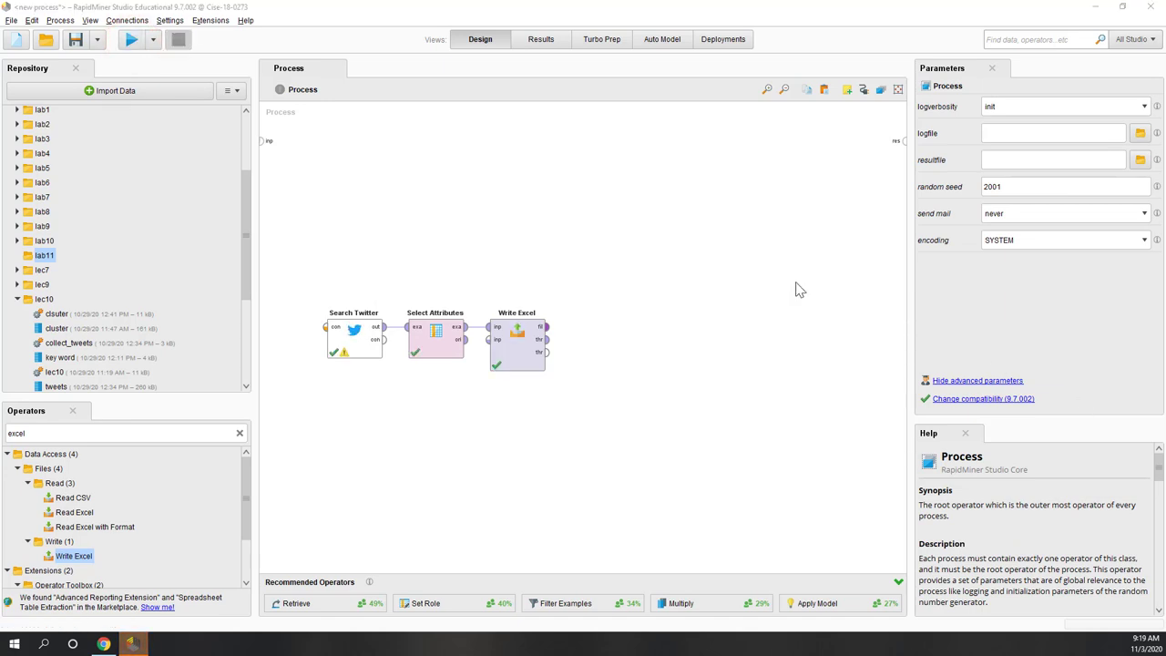
pyautogui.click(518, 461)
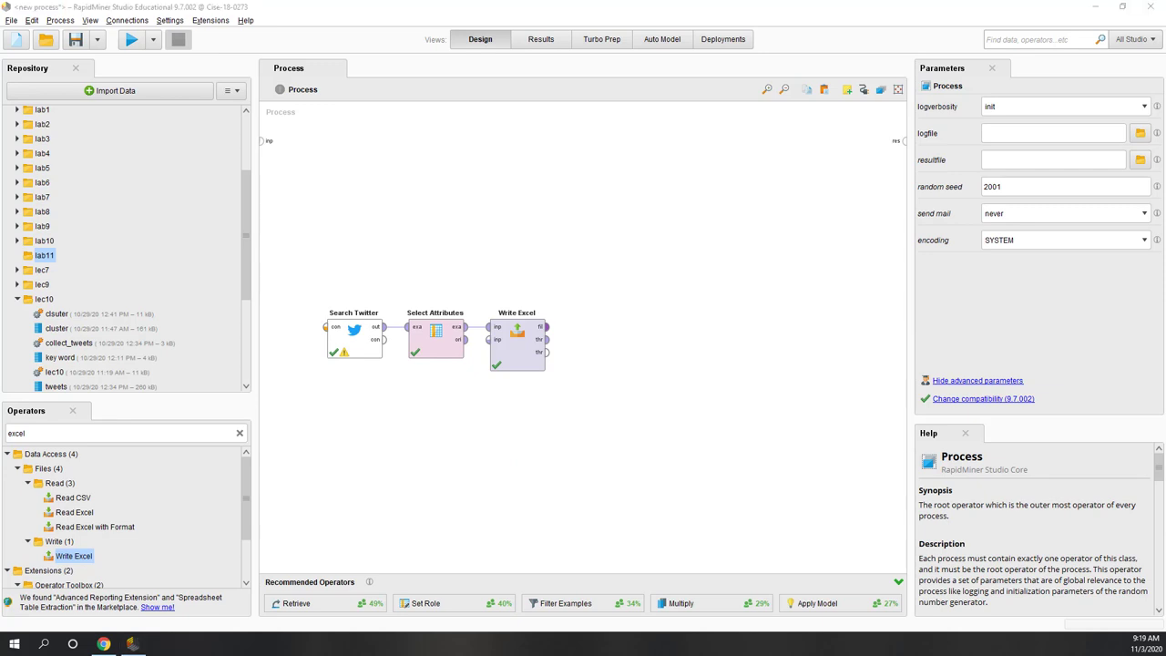
pyautogui.press('super+e')
pyautogui.doubleClick(670, 261)
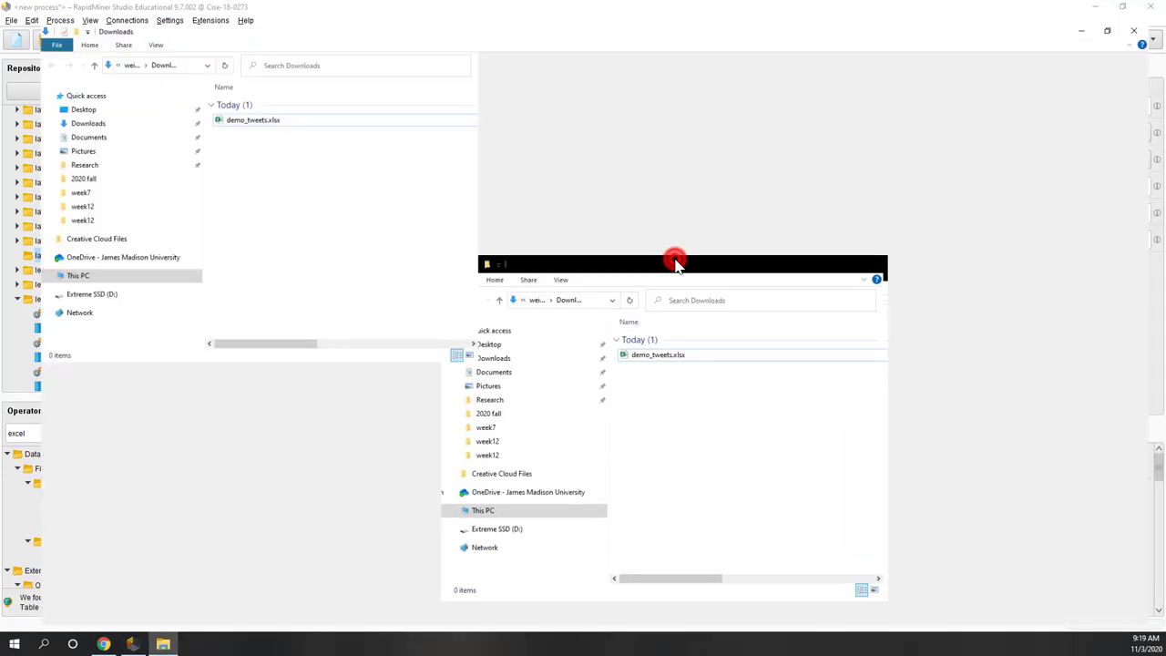
# Open demo_tweets.xlsx from the Downloads folder in Excel, maximized, and widen column A to show the tweet text
pyautogui.click(252, 100)
pyautogui.doubleClick(253, 99)
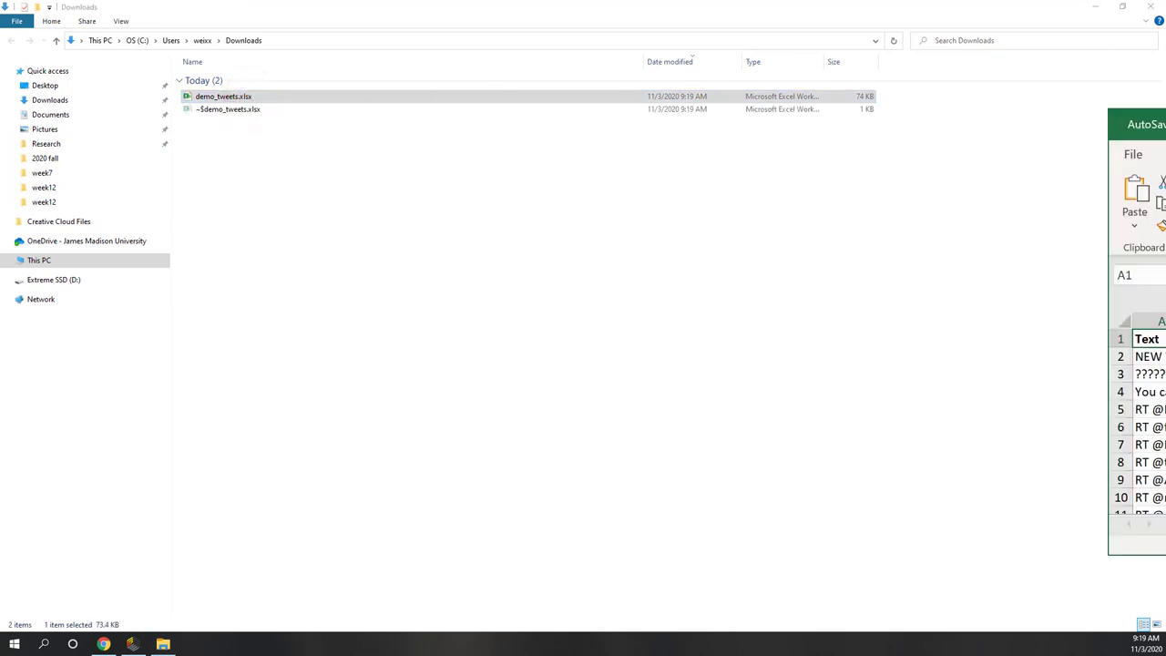
pyautogui.click(857, 163)
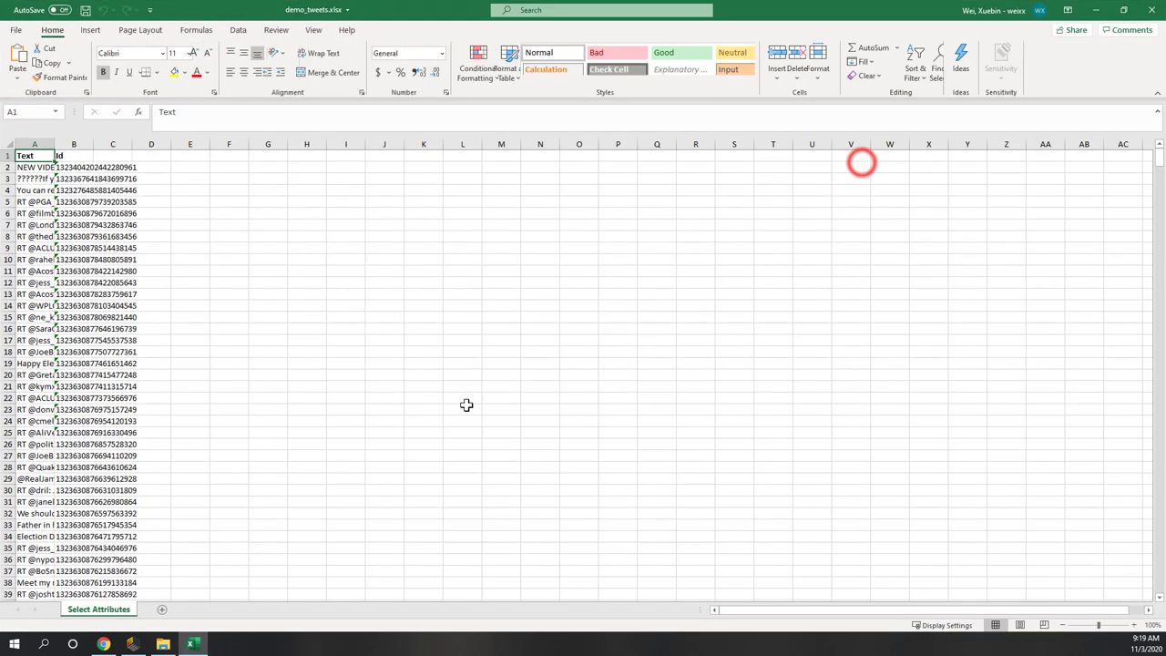
pyautogui.scroll(-19, 354, 474)
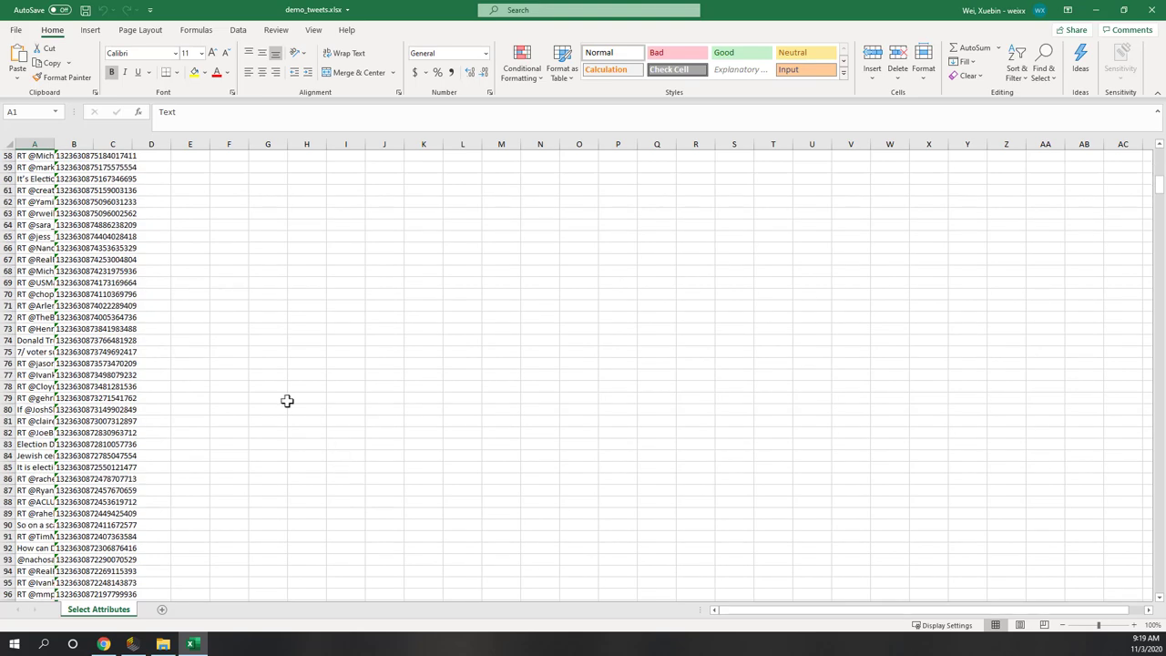
pyautogui.click(54, 144)
pyautogui.moveTo(404, 148); pyautogui.dragTo(404, 148)
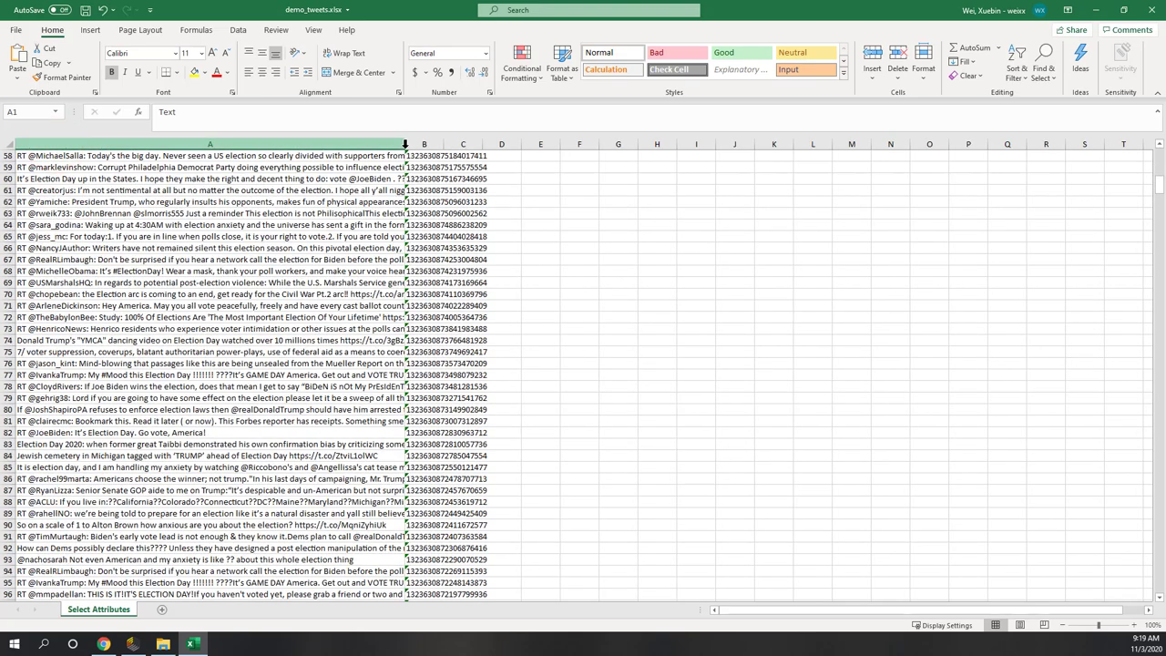
# Examine the exported tweets down to the last row and close the workbook without saving
pyautogui.scroll(-7, 407, 154)
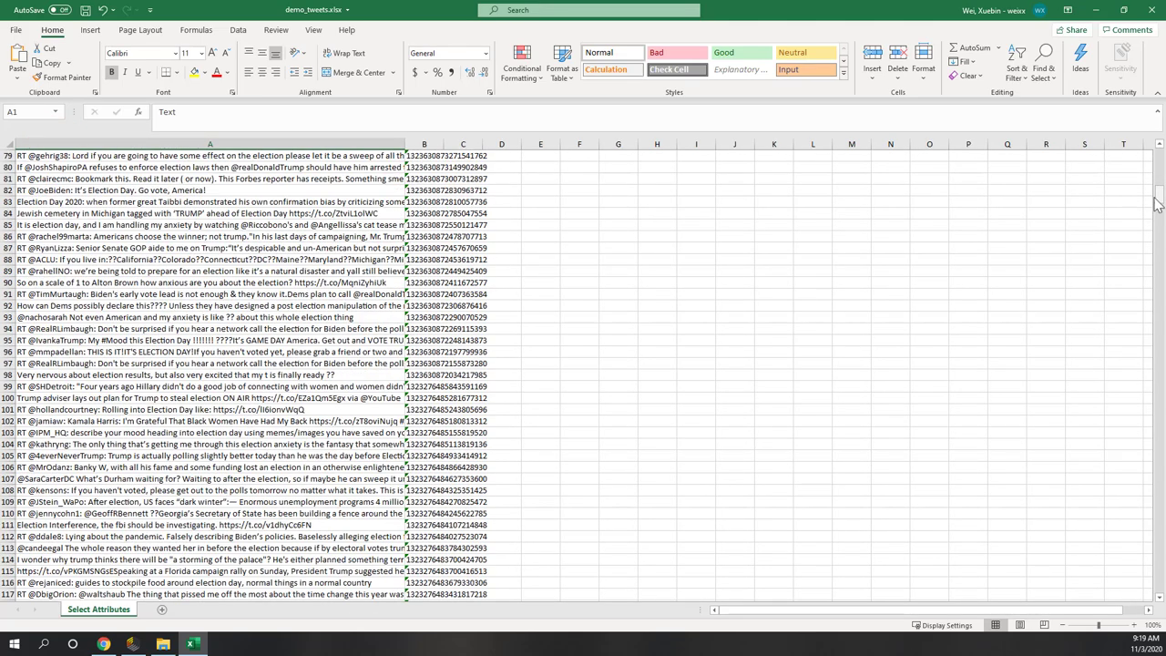
pyautogui.moveTo(1159, 195); pyautogui.dragTo(1159, 203)
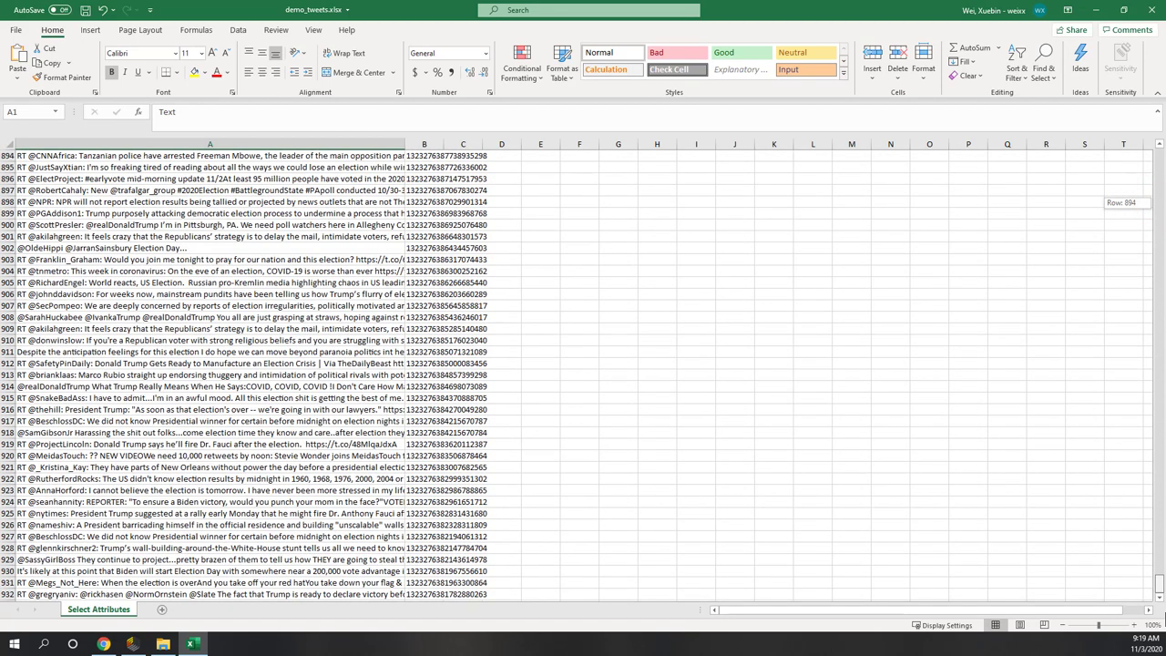
pyautogui.moveTo(1157, 618); pyautogui.dragTo(1158, 624)
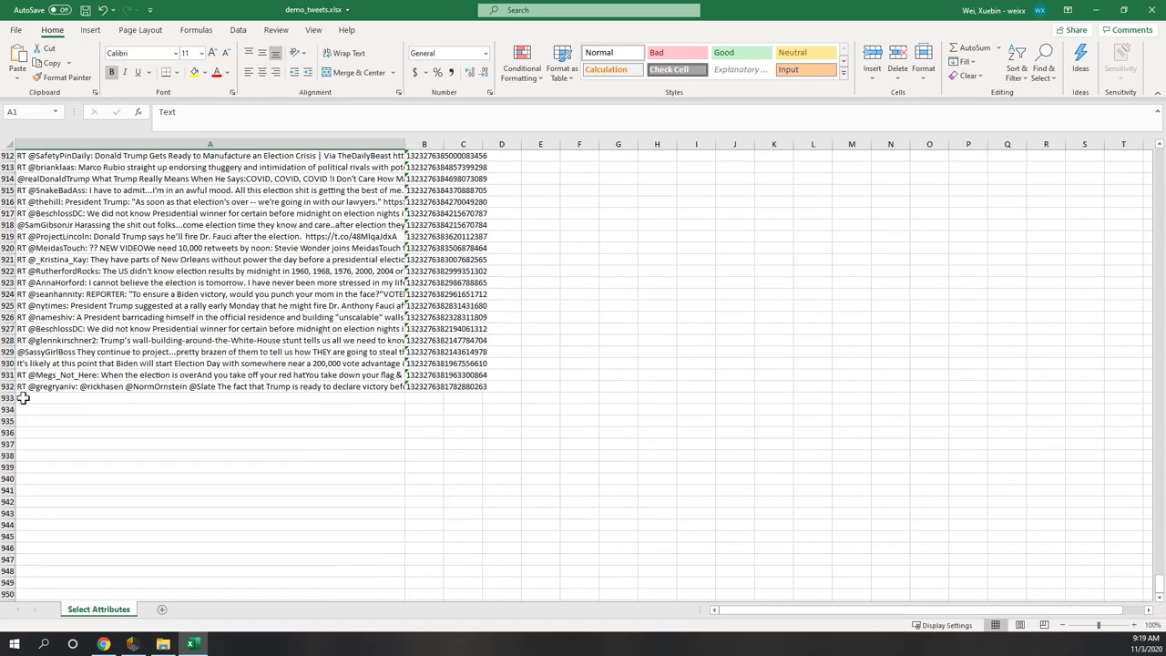
pyautogui.click(1147, 10)
pyautogui.click(592, 336)
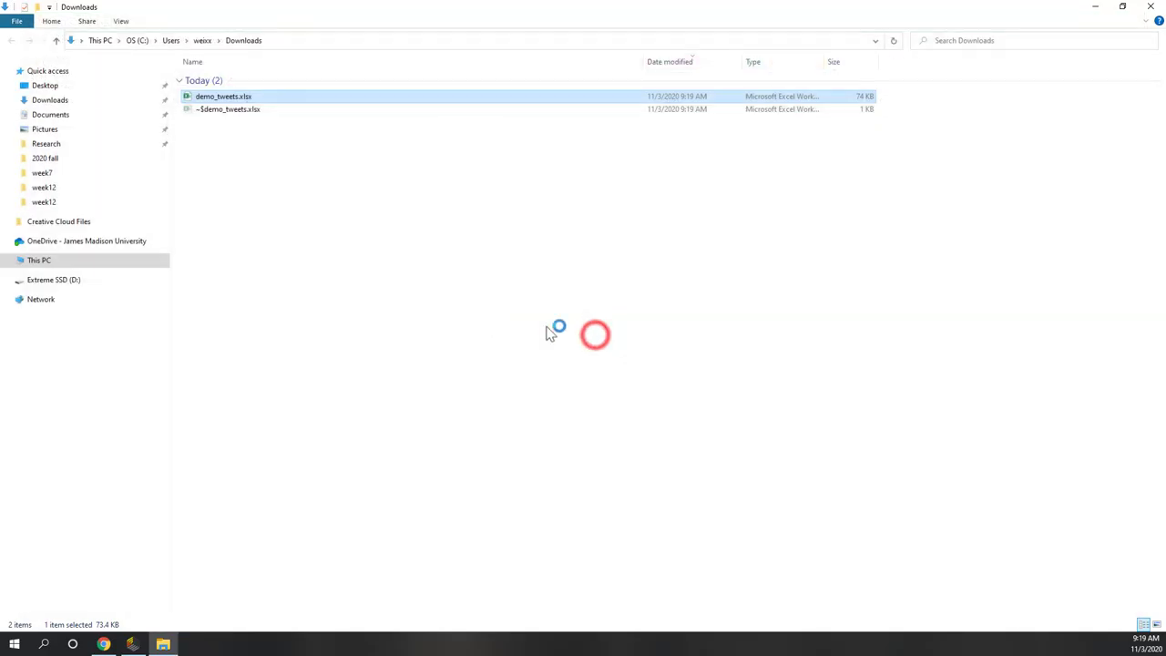
pyautogui.click(413, 305)
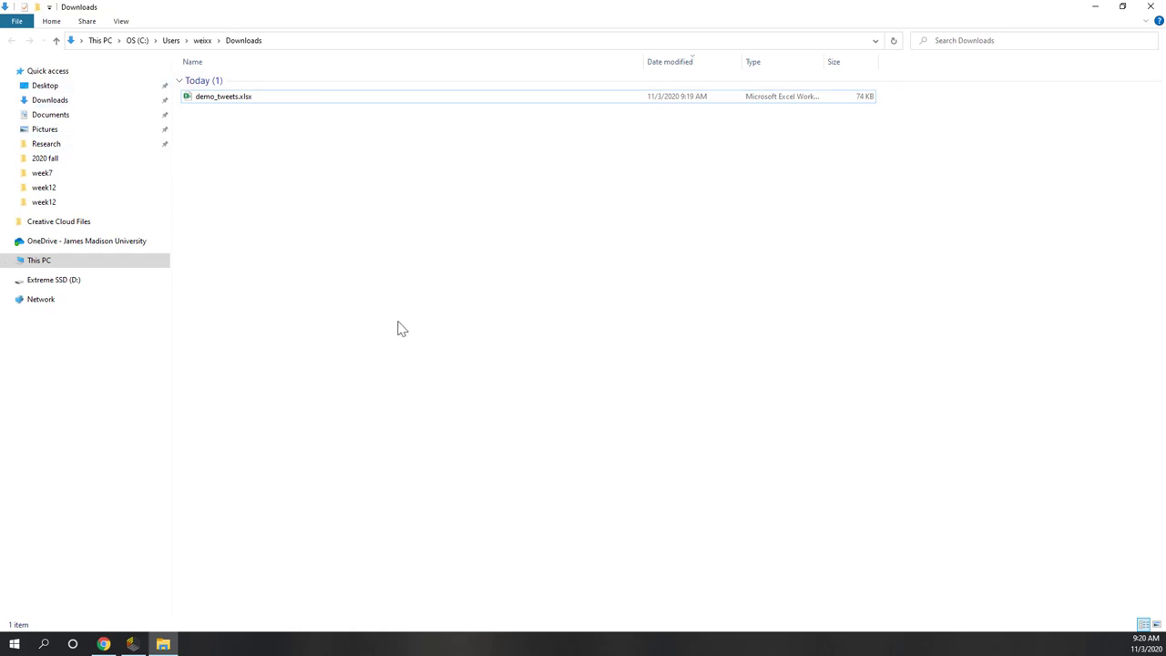
# Switch to RapidMiner Studio and save the process as collect_tweets in the lab11 folder of the IA480_2020Fall repository
pyautogui.click(133, 643)
pyautogui.click(406, 515)
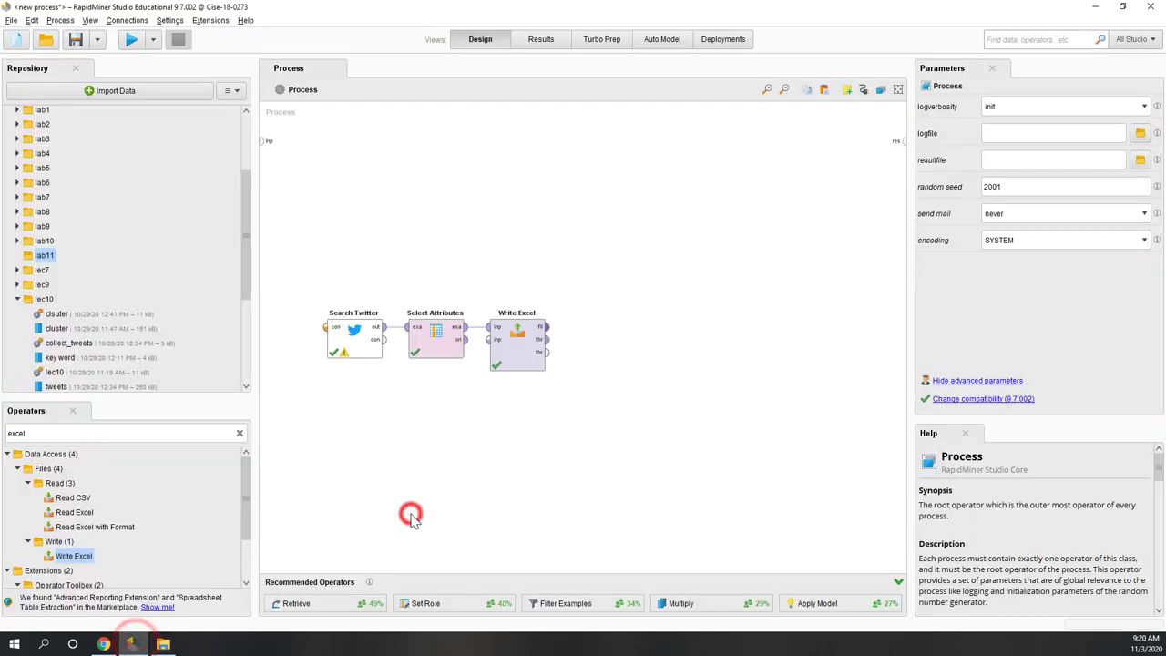
pyautogui.click(76, 39)
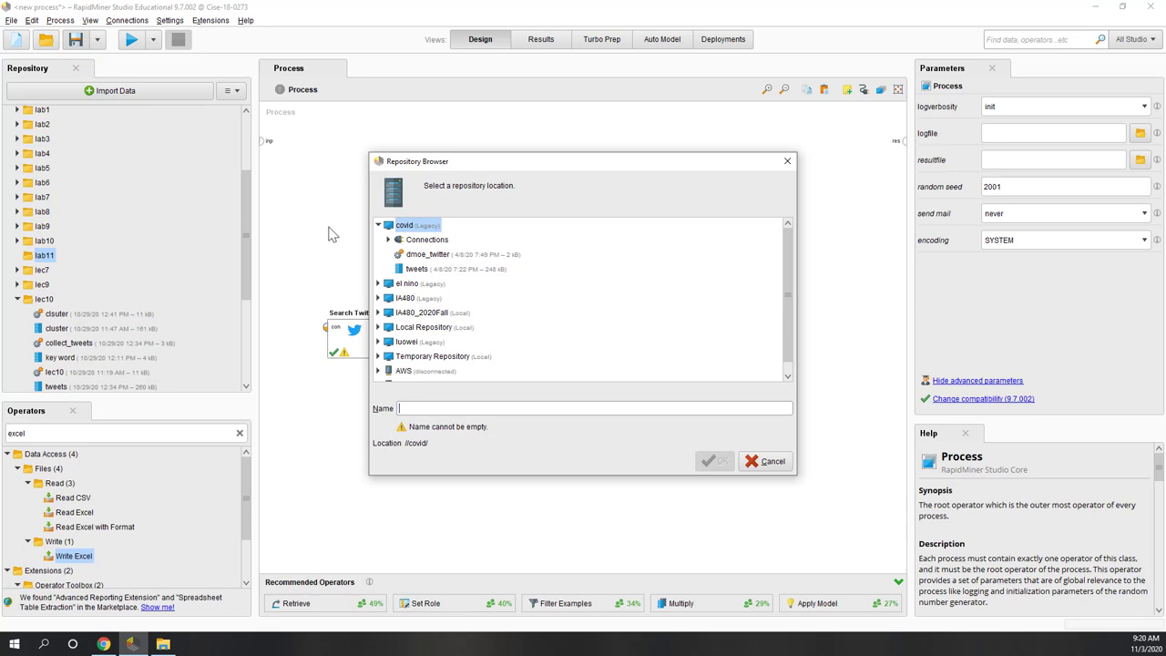
pyautogui.doubleClick(445, 312)
pyautogui.scroll(-1, 435, 333)
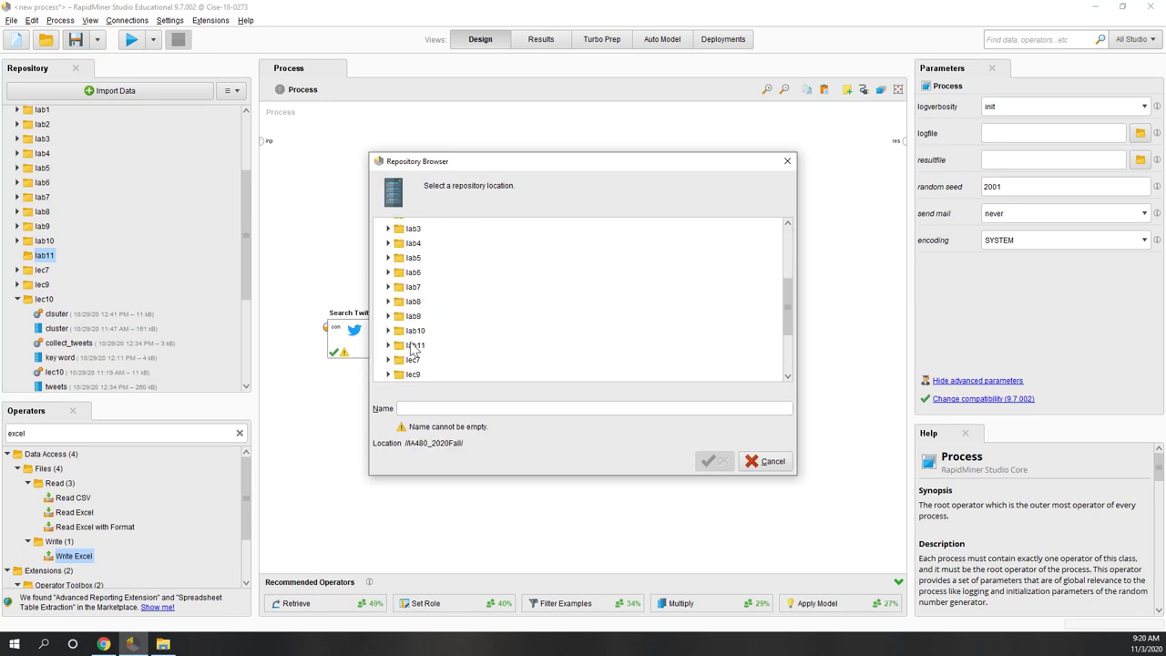
pyautogui.click(415, 345)
pyautogui.click(445, 406)
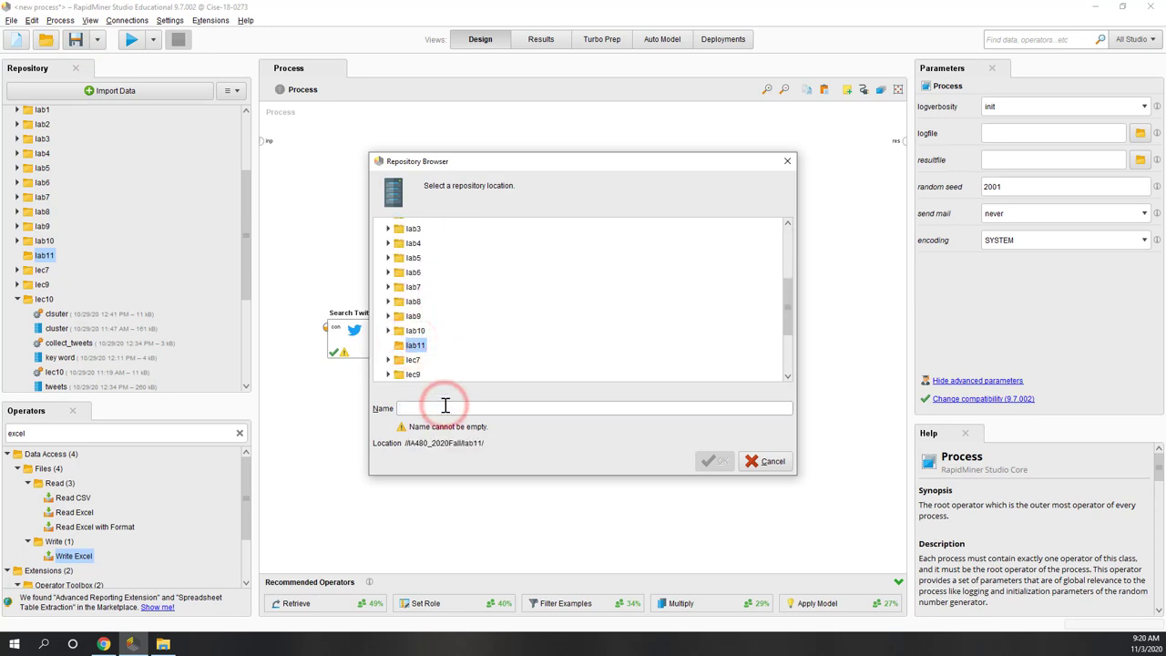
pyautogui.write('collect_twe')
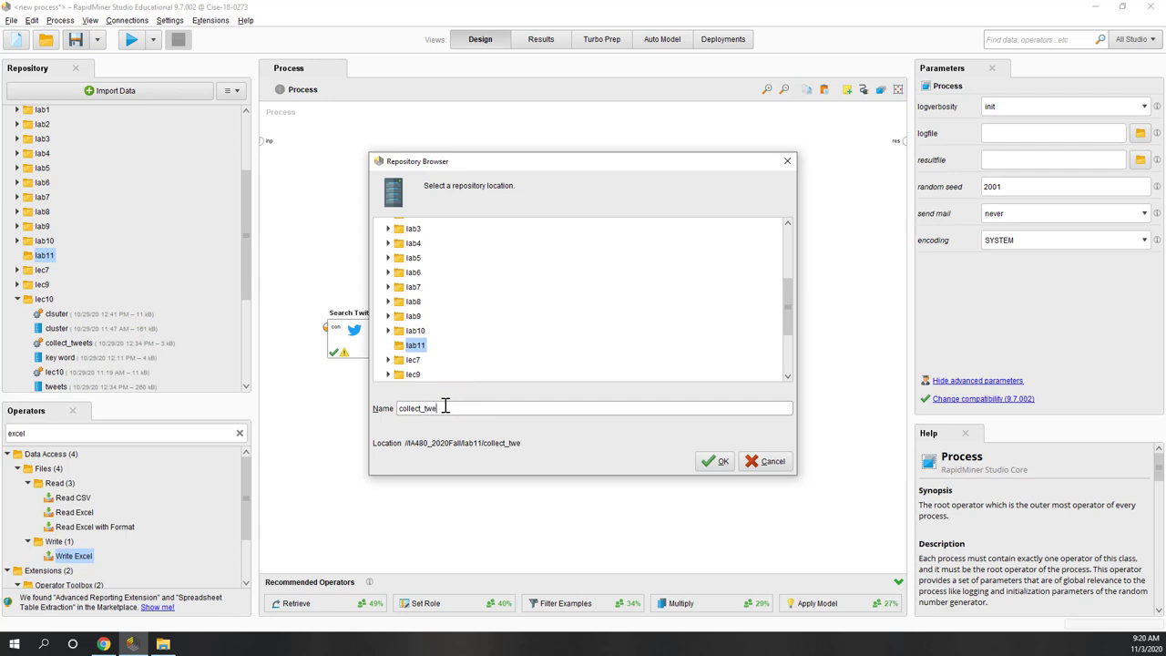
pyautogui.write('ets')
pyautogui.click(718, 461)
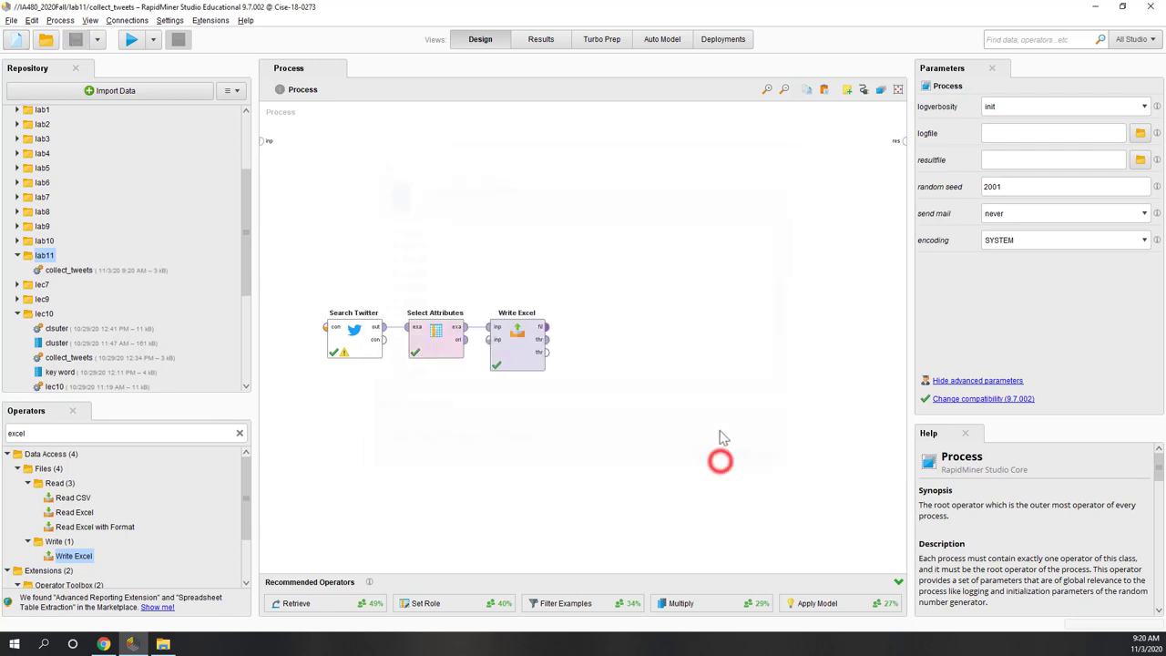
pyautogui.click(717, 293)
# Create a new process and choose demo_tweets.xlsx from the Downloads folder on the computer as the data to import
pyautogui.click(16, 39)
pyautogui.click(346, 224)
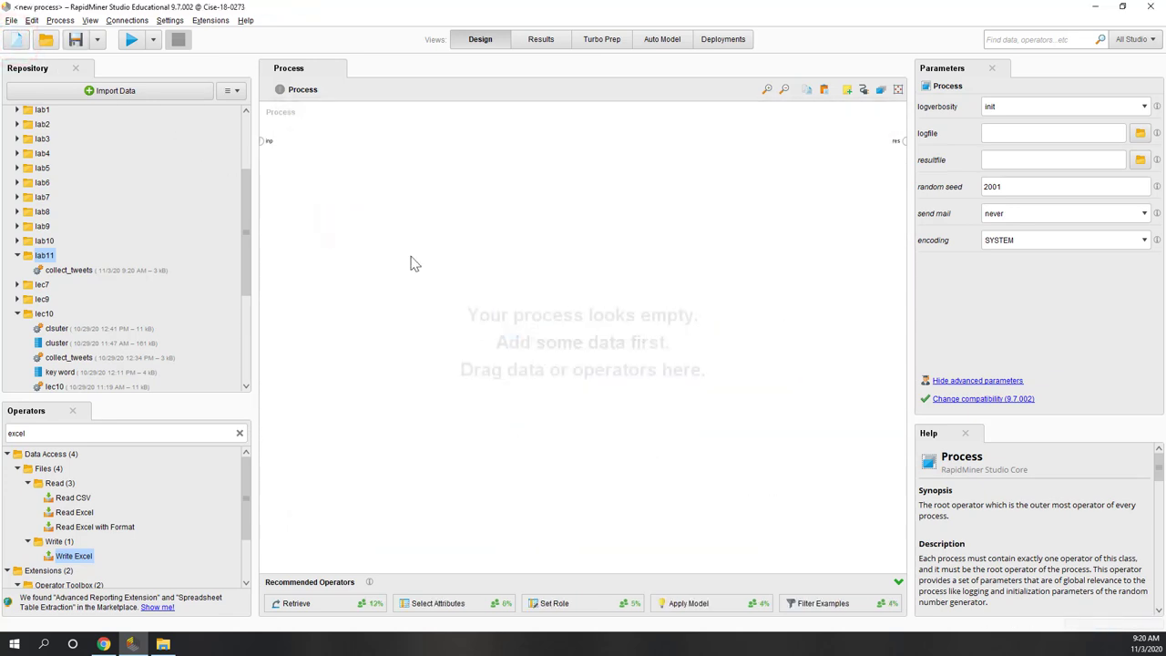
pyautogui.click(147, 89)
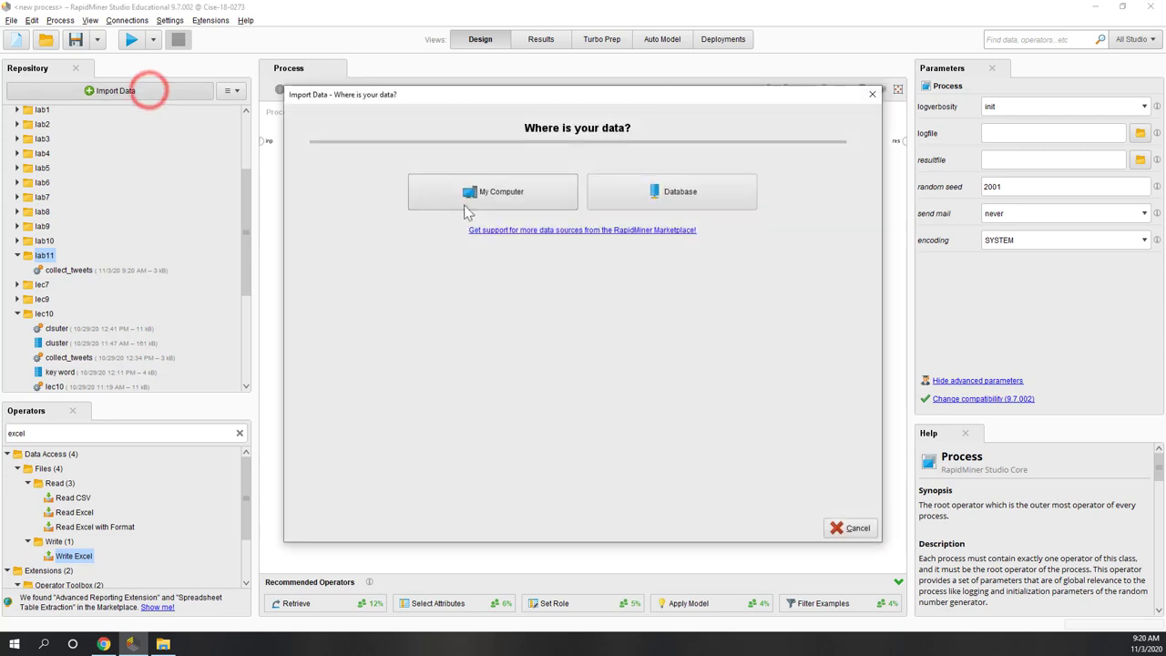
pyautogui.click(475, 209)
pyautogui.click(340, 199)
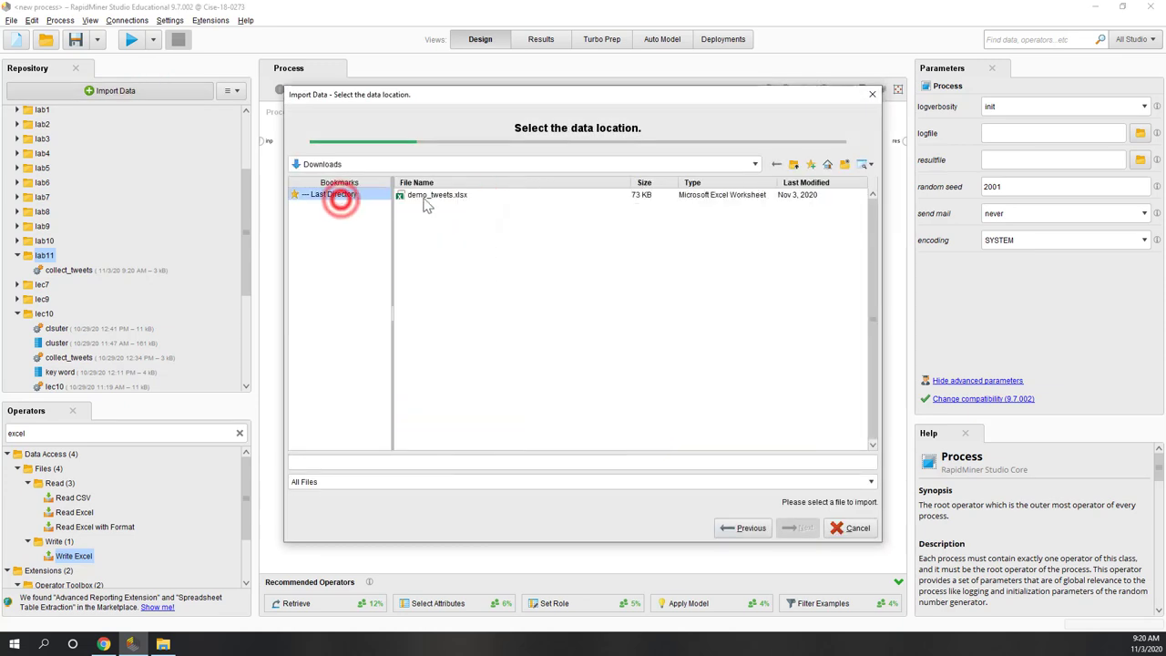
pyautogui.click(432, 199)
pyautogui.click(798, 528)
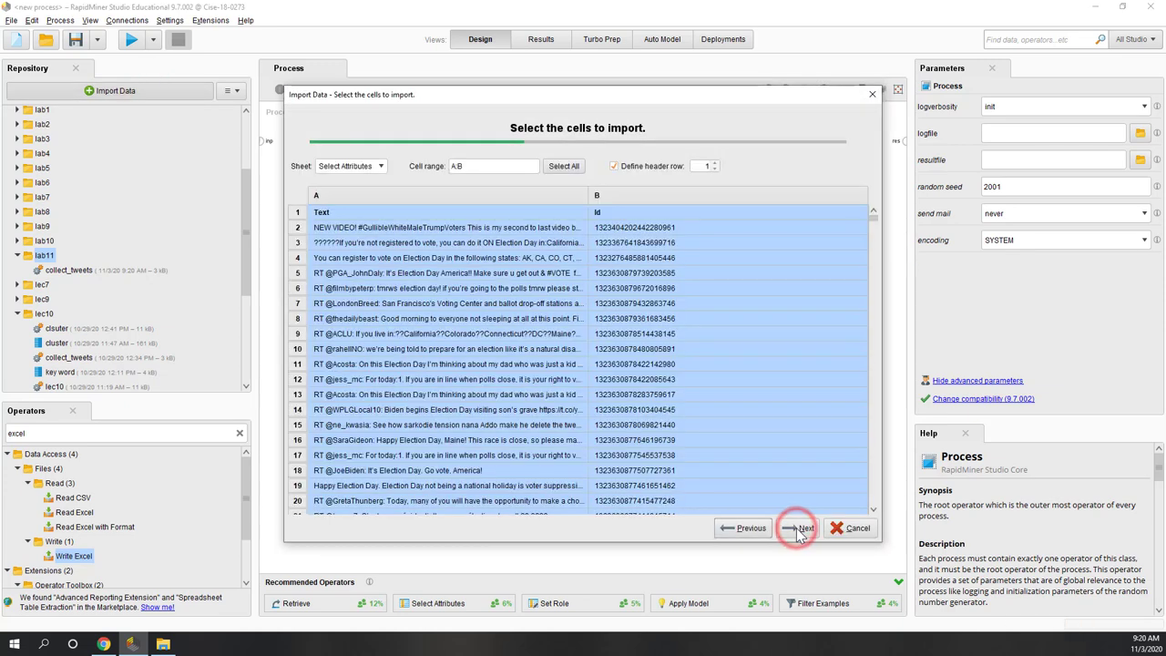
# Accept the cell range A:B with header row 1 and store the imported data as demo_tweets in lab11
pyautogui.click(798, 528)
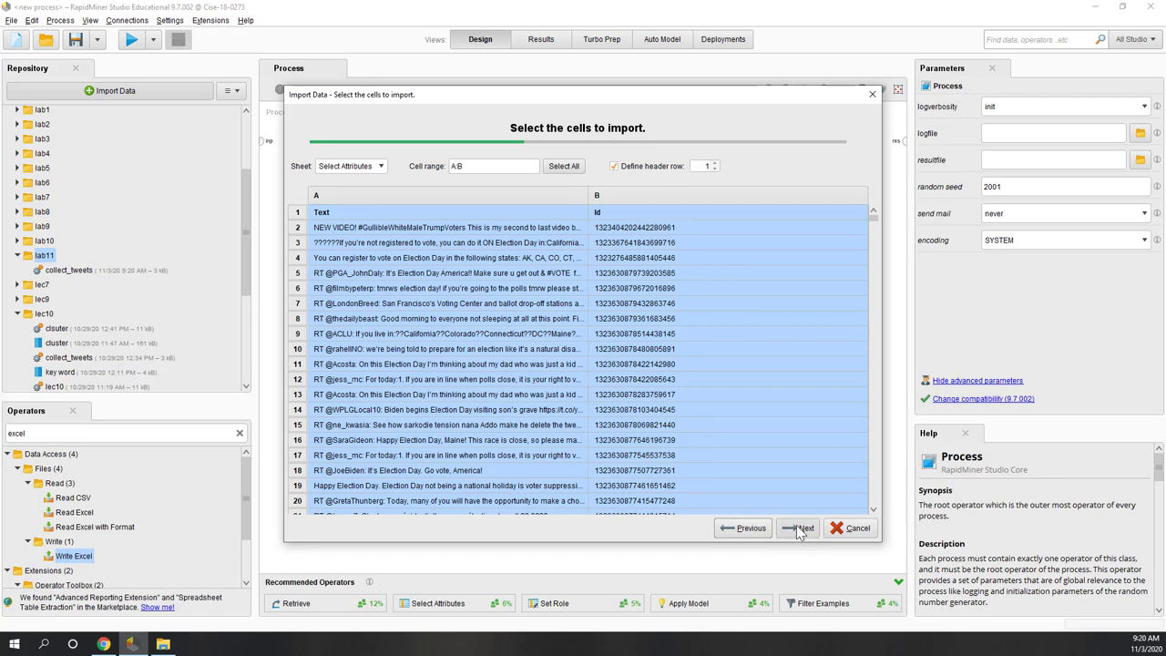
pyautogui.click(798, 528)
pyautogui.click(798, 529)
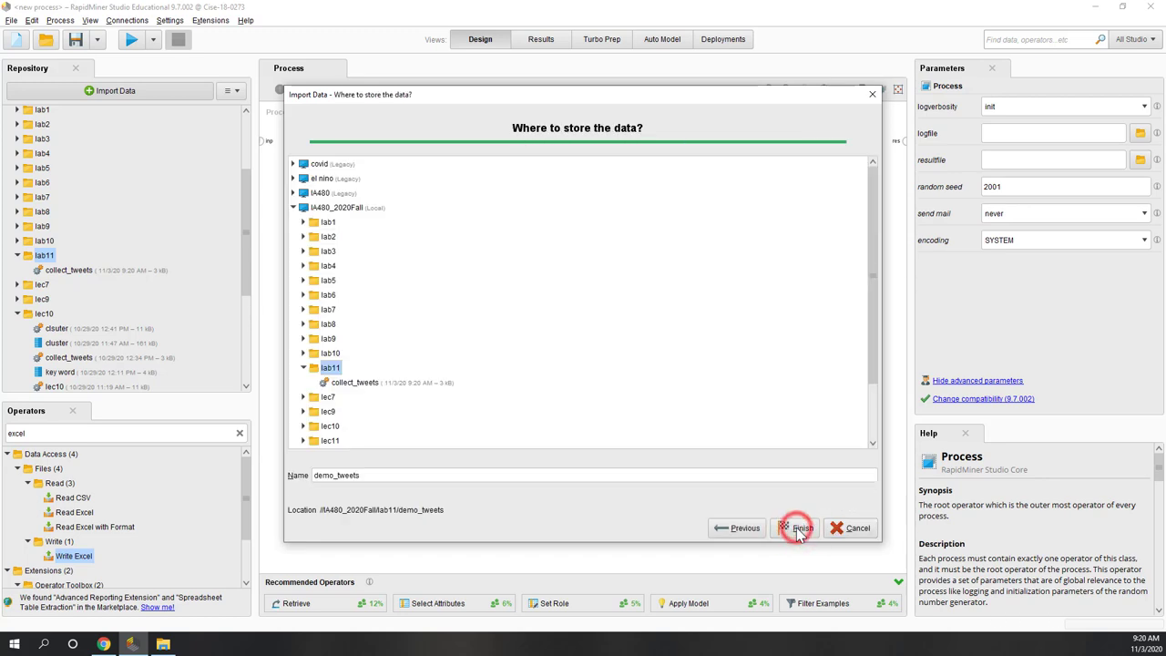
pyautogui.click(796, 529)
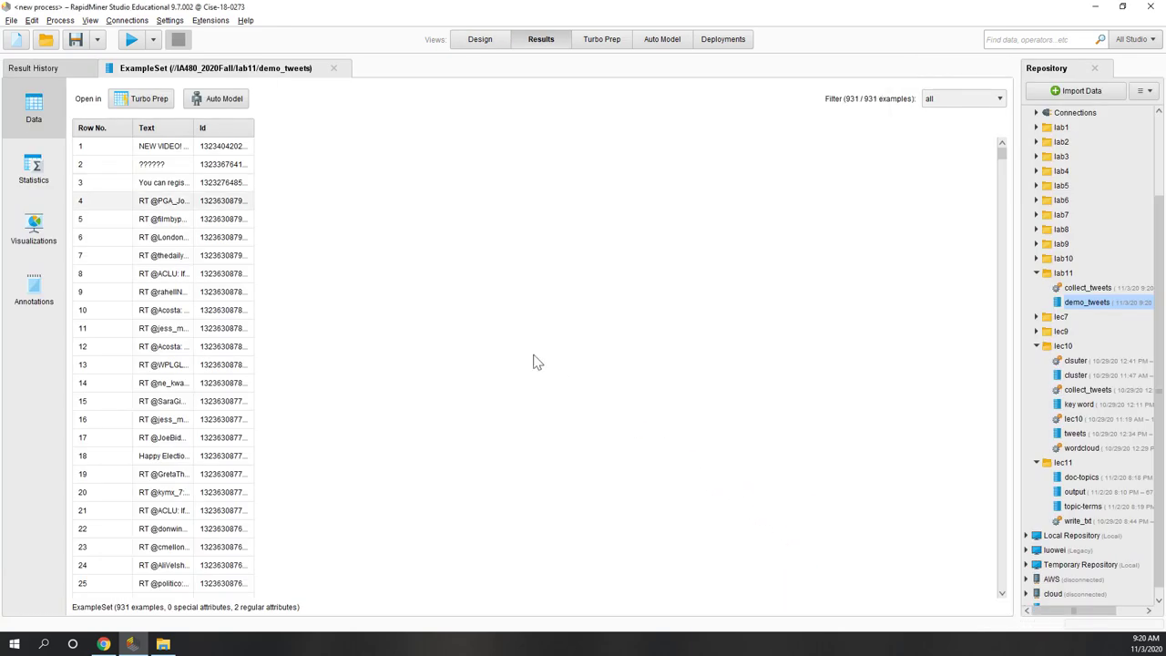
# Widen the Text and Id columns of the imported demo_tweets data and examine its rows
pyautogui.doubleClick(192, 127)
pyautogui.scroll(-2, 378, 483)
pyautogui.scroll(-3, 378, 483)
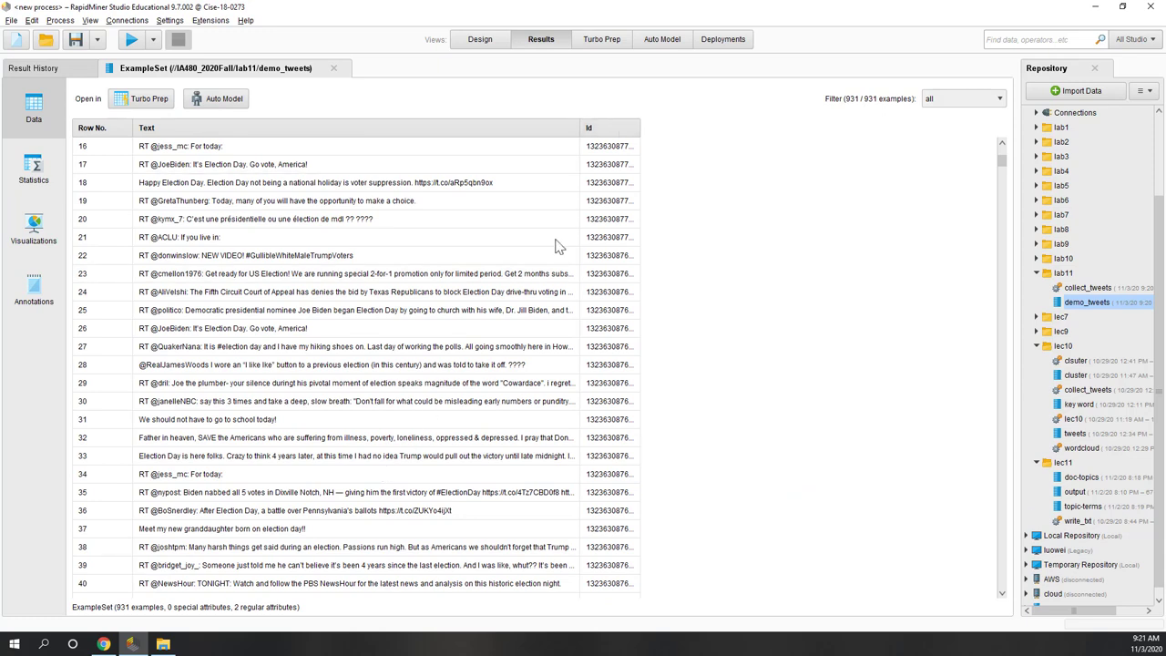
pyautogui.doubleClick(640, 127)
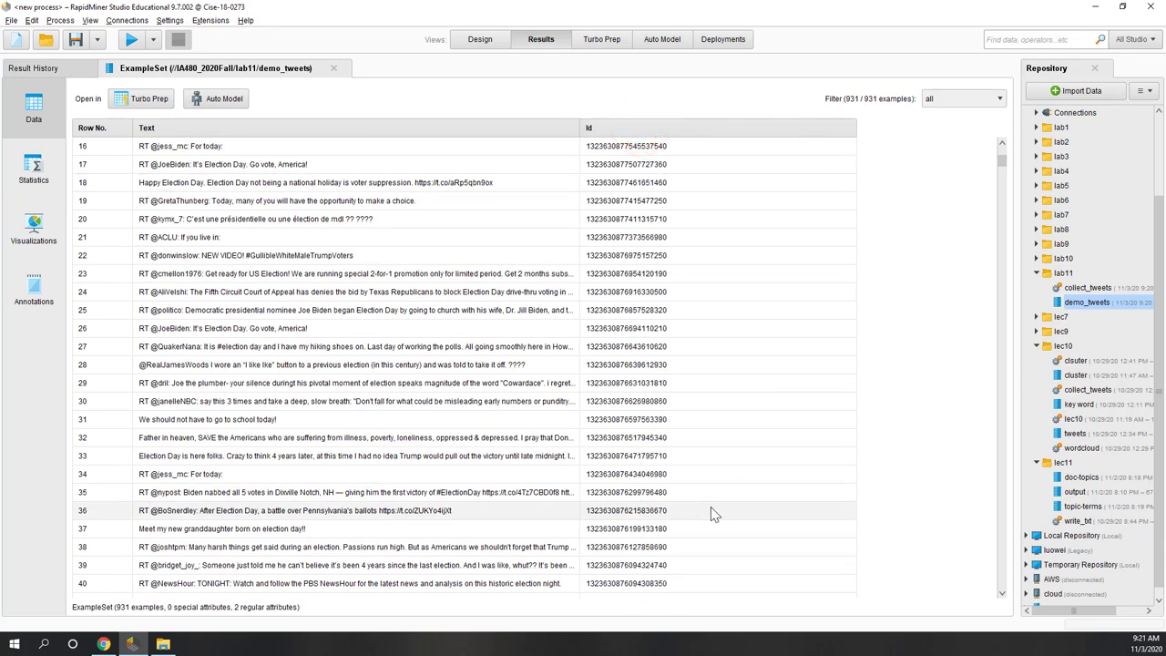
pyautogui.scroll(-6, 713, 514)
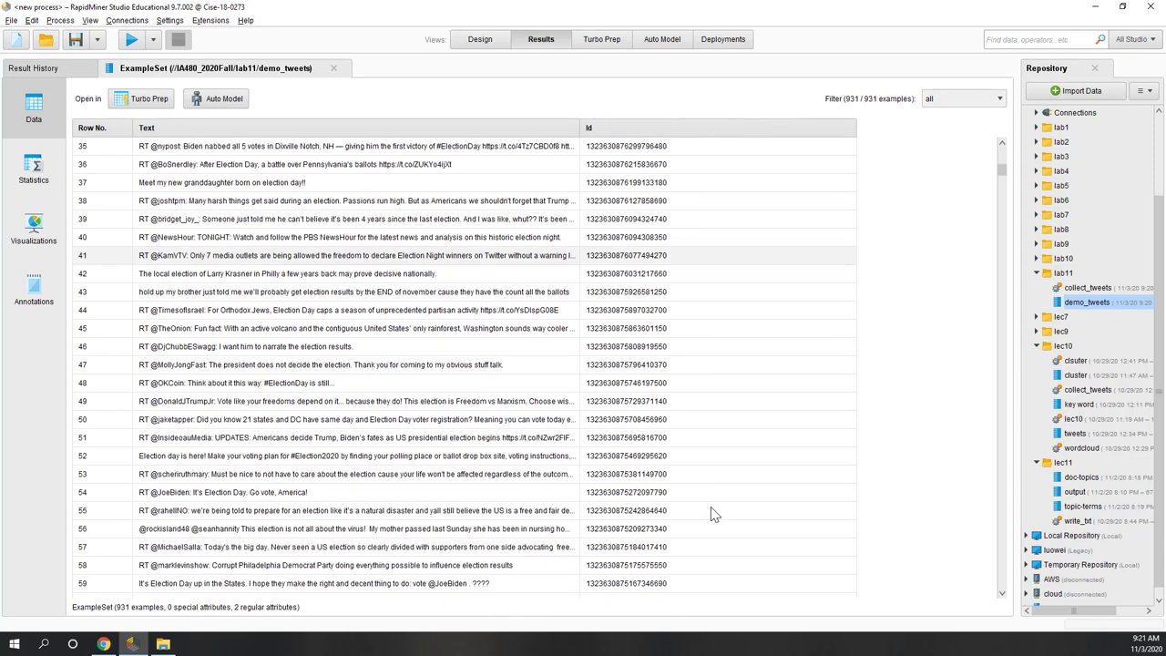
# Add the demo_tweets data to the empty process and save the process as write_to_txt in IA480_2020Fall/lab11
pyautogui.click(477, 39)
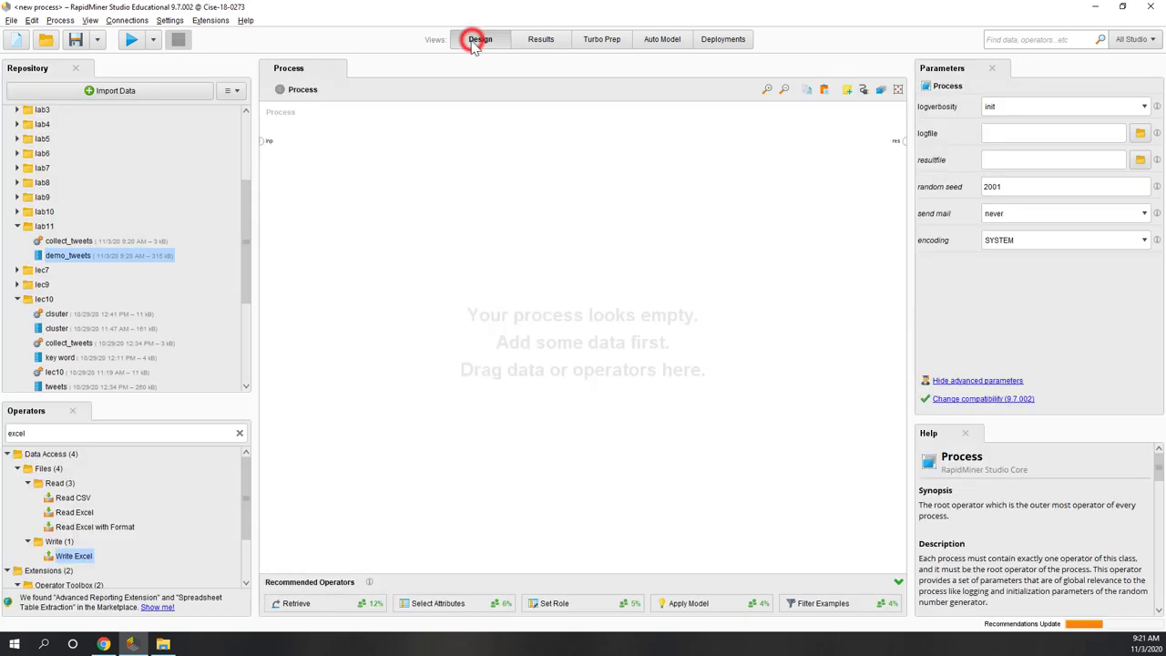
pyautogui.moveTo(141, 255); pyautogui.dragTo(381, 325)
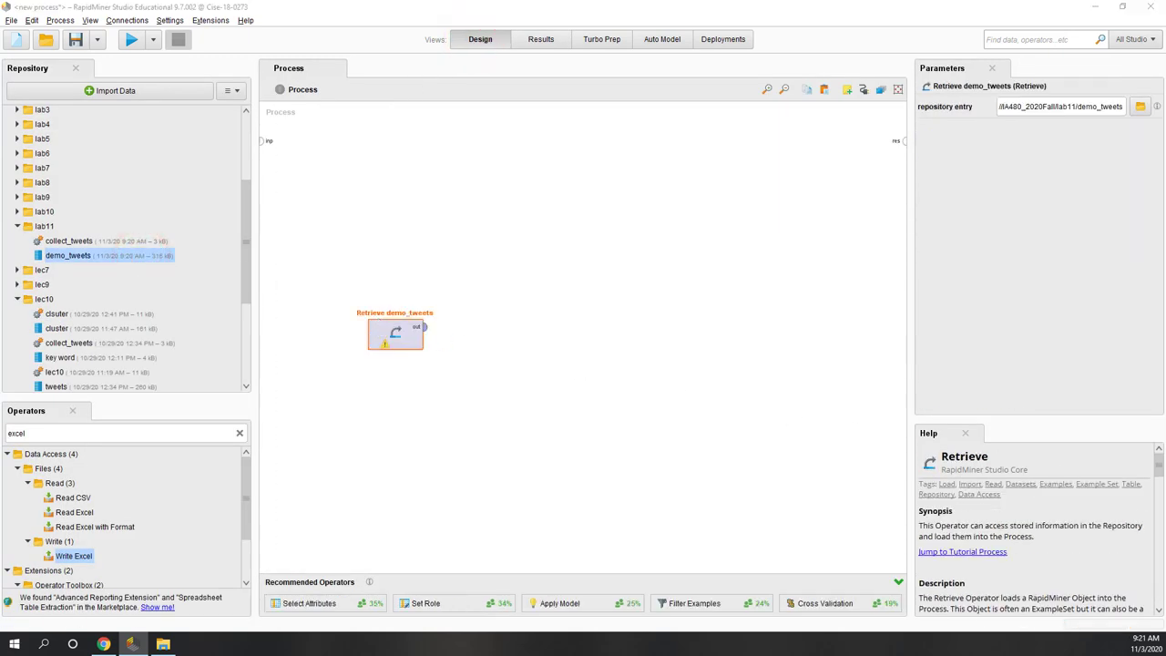
pyautogui.click(76, 40)
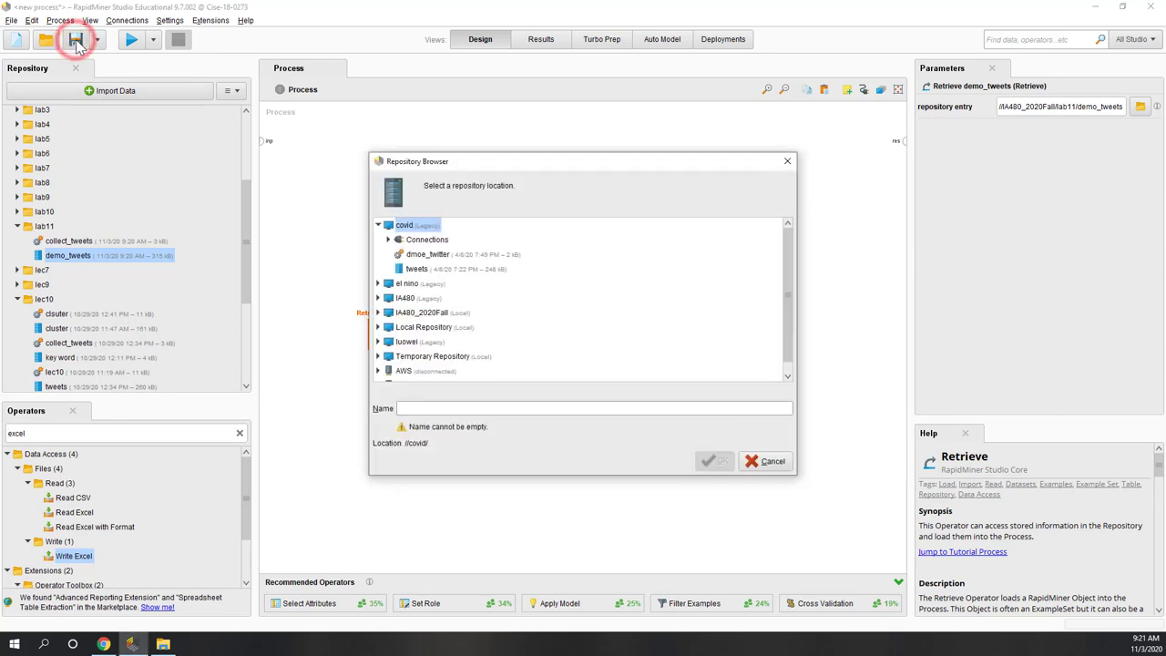
pyautogui.doubleClick(442, 312)
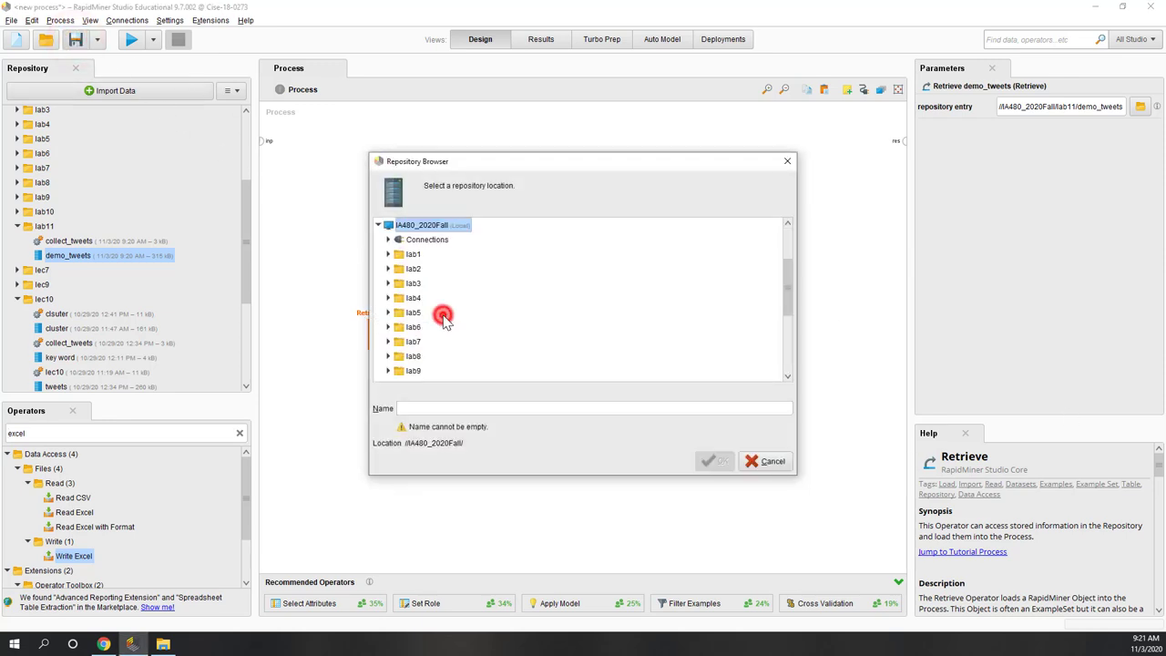
pyautogui.scroll(-2, 443, 314)
pyautogui.click(414, 364)
pyautogui.doubleClick(414, 364)
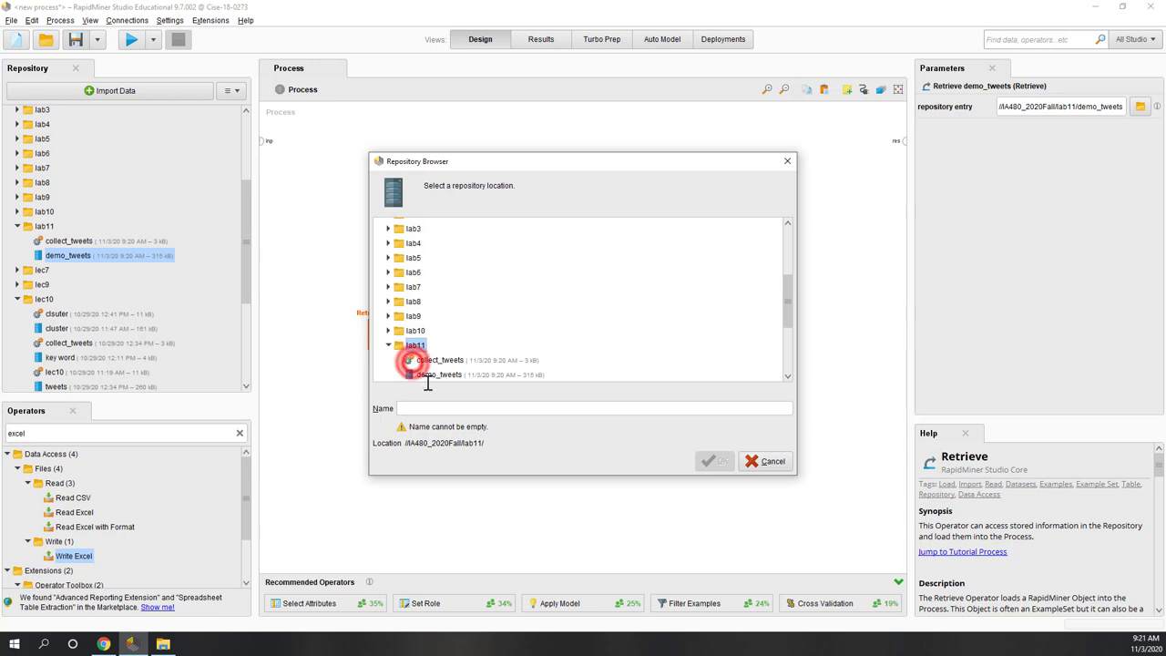
pyautogui.click(446, 408)
pyautogui.write('write_to_txt')
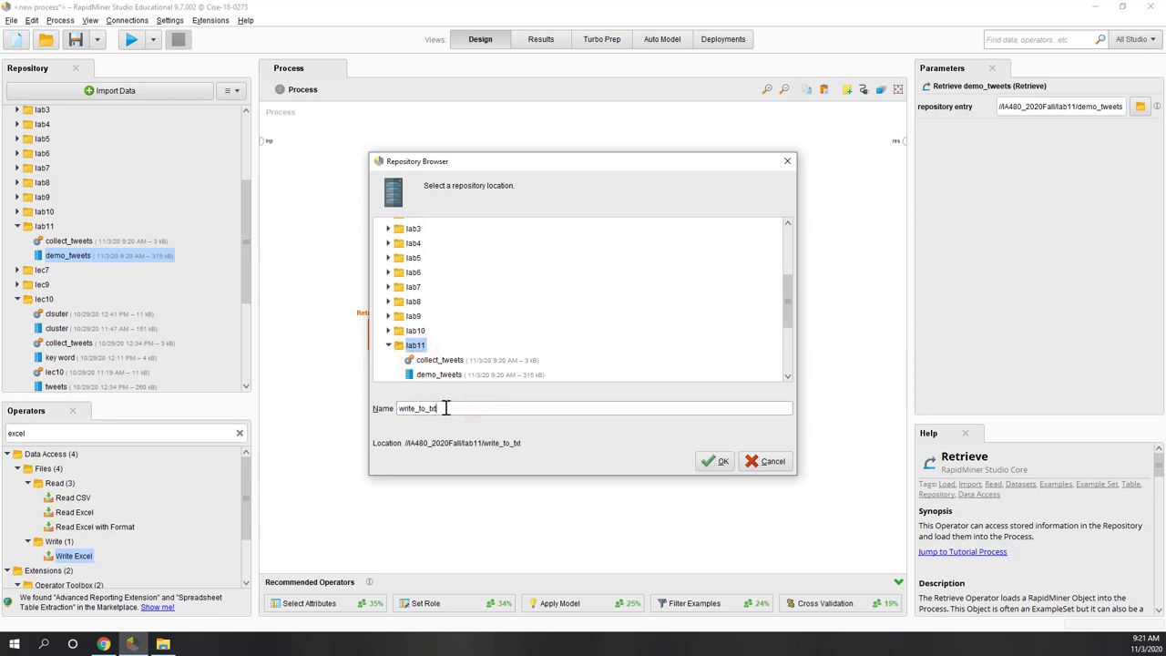
pyautogui.click(717, 461)
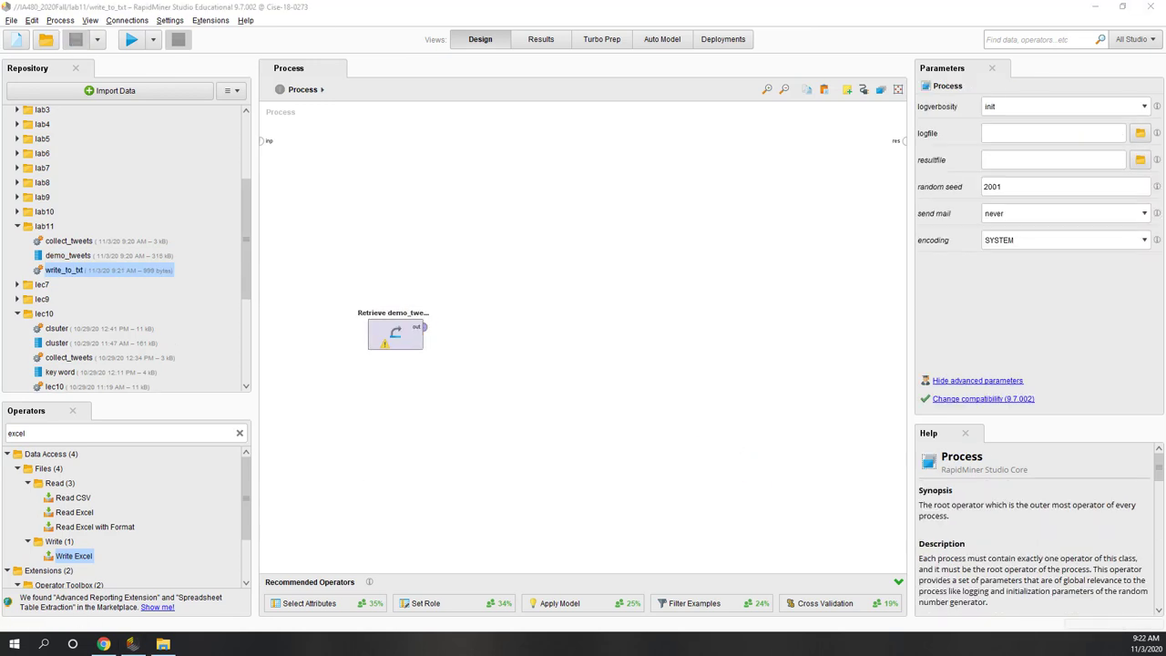
# Find the Loop Examples operator, place it beside Retrieve demo_tweets, and connect the retrieved data to its example input
pyautogui.doubleClick(105, 435)
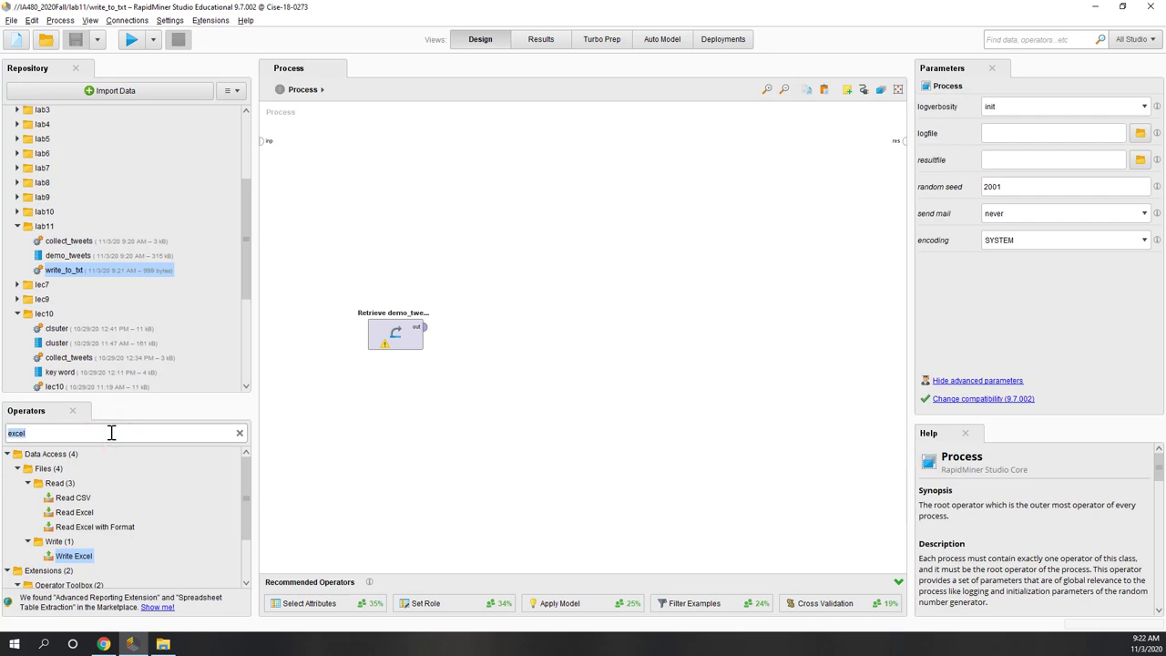
pyautogui.write('lop')
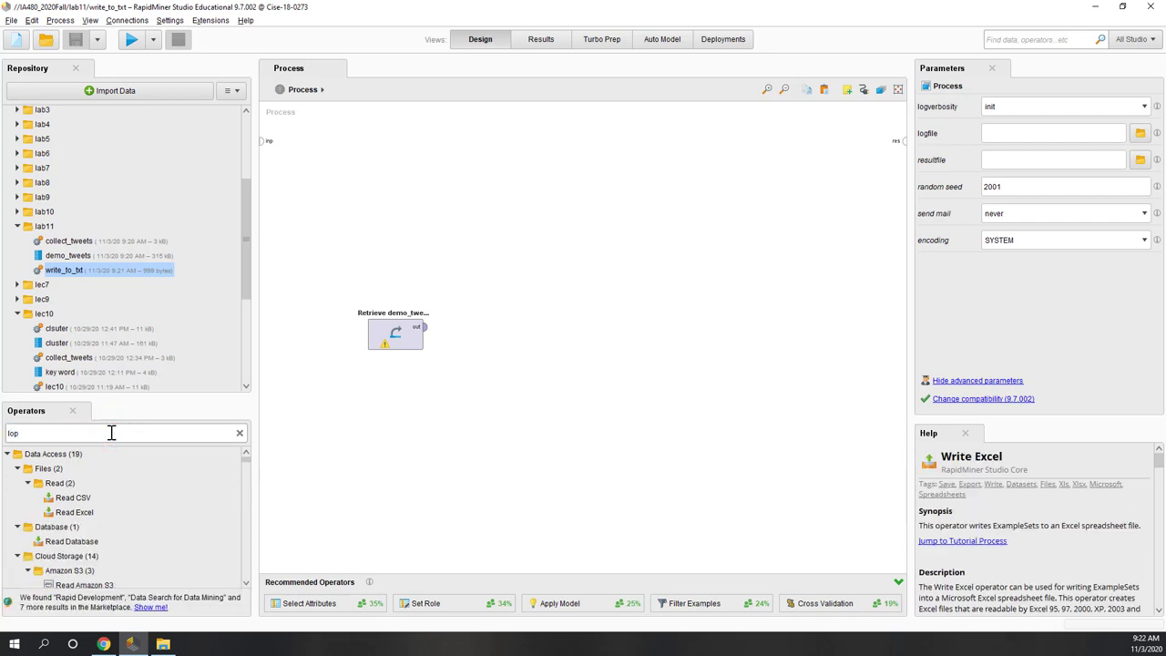
pyautogui.press('BackSpace')
pyautogui.write('op')
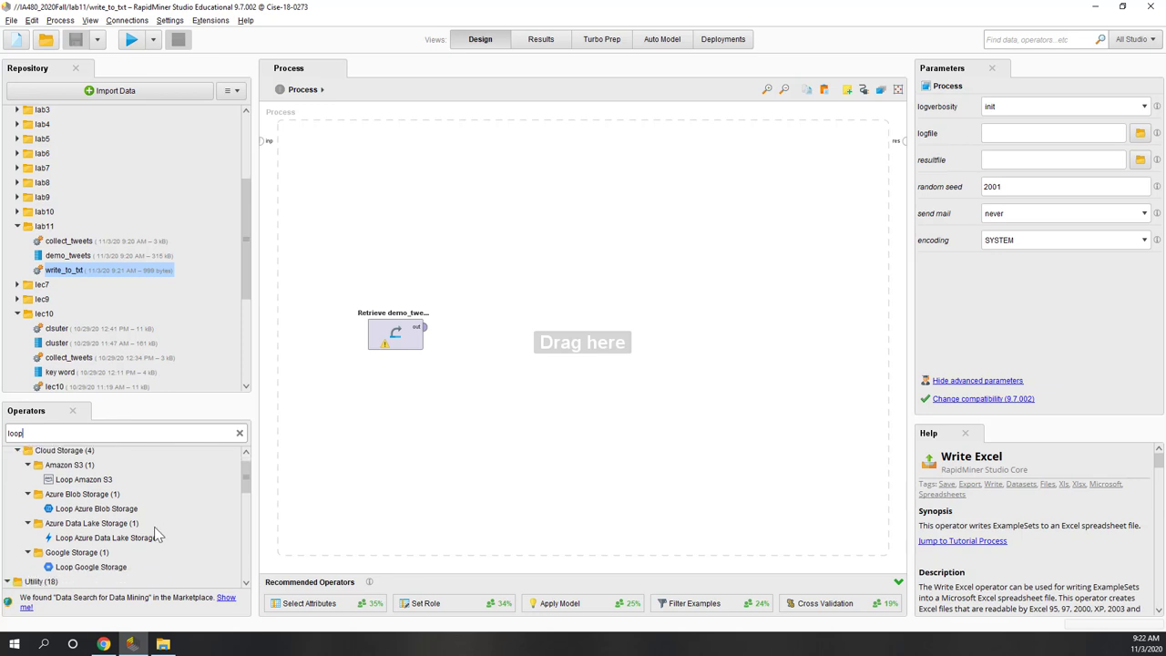
pyautogui.scroll(-6, 155, 527)
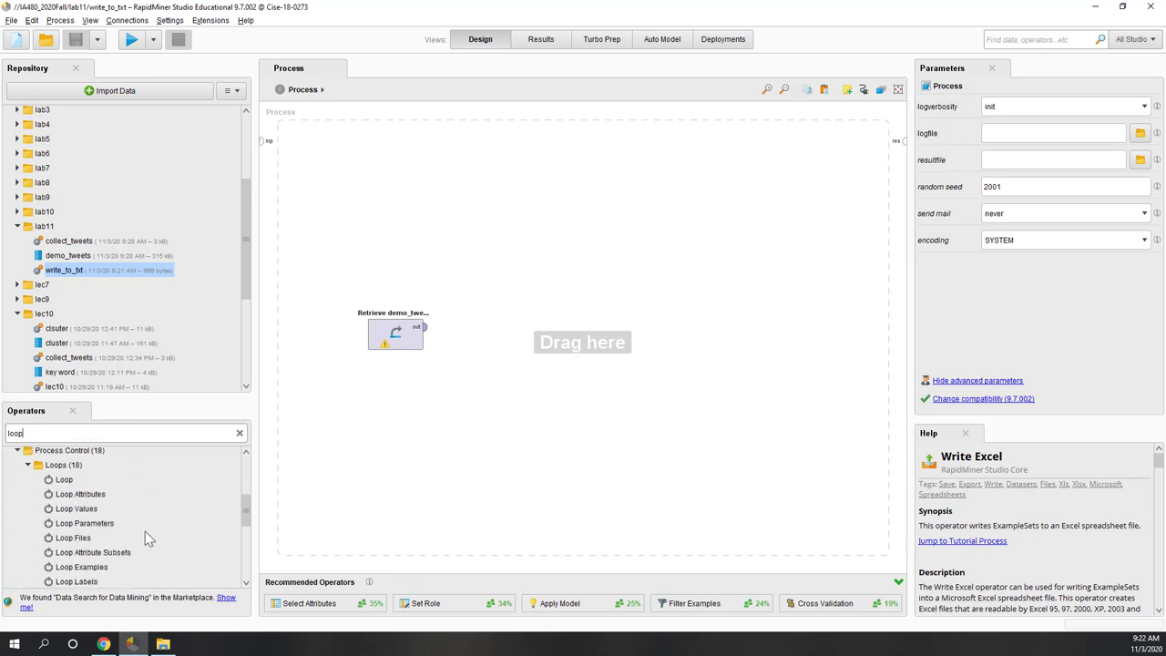
pyautogui.scroll(-1, 151, 533)
pyautogui.moveTo(96, 548); pyautogui.dragTo(493, 339)
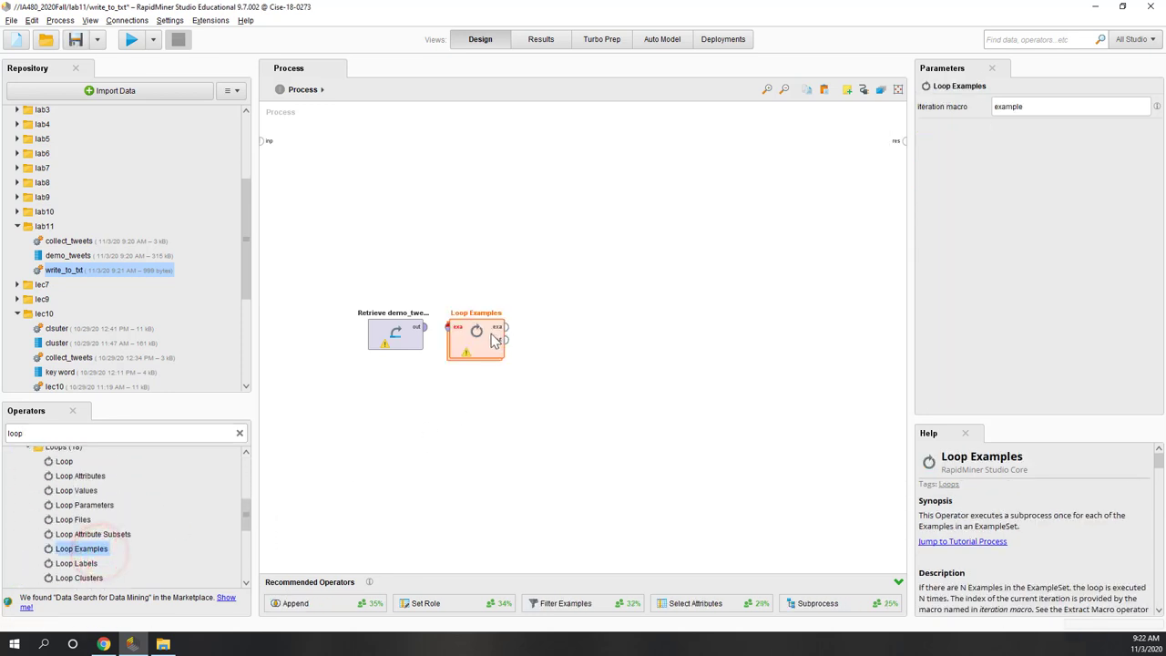
pyautogui.click(424, 327)
pyautogui.click(448, 327)
pyautogui.click(521, 435)
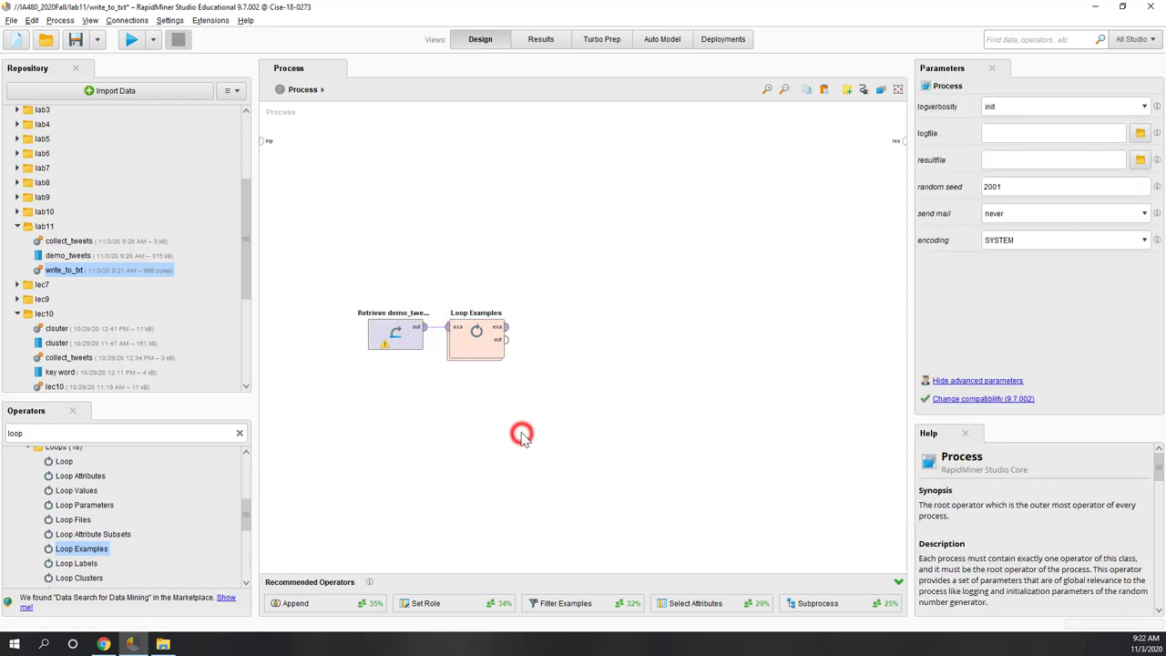
# Show the live overview of defined macros for the process containing Loop Examples
pyautogui.click(471, 362)
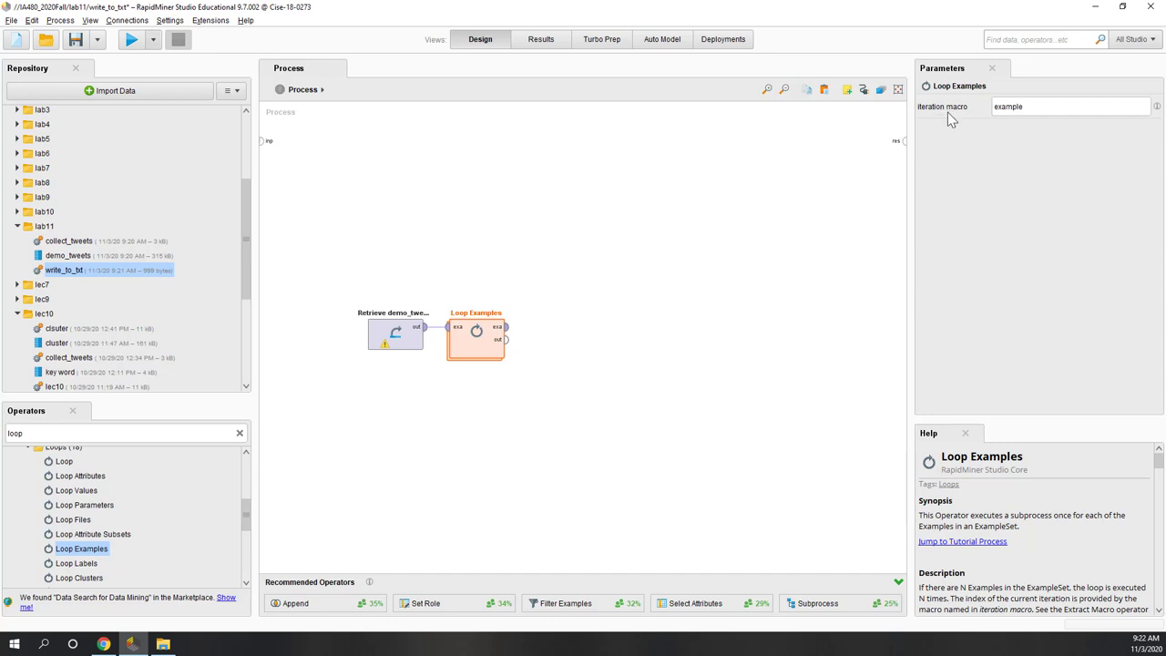
pyautogui.click(91, 20)
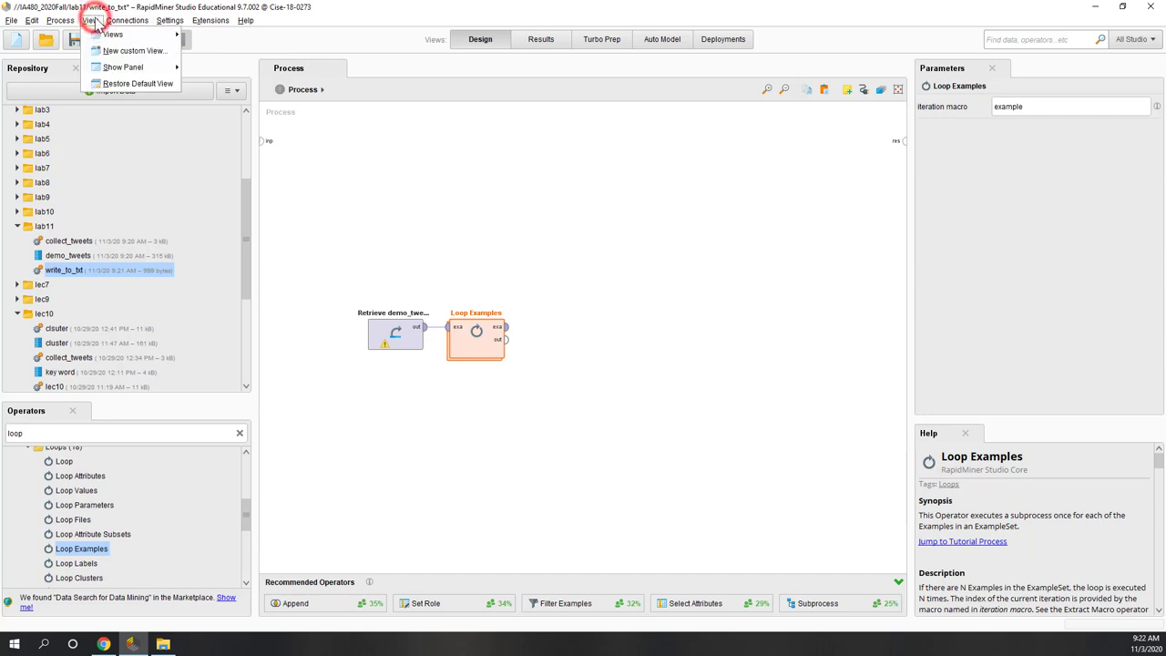
pyautogui.moveTo(123, 67)
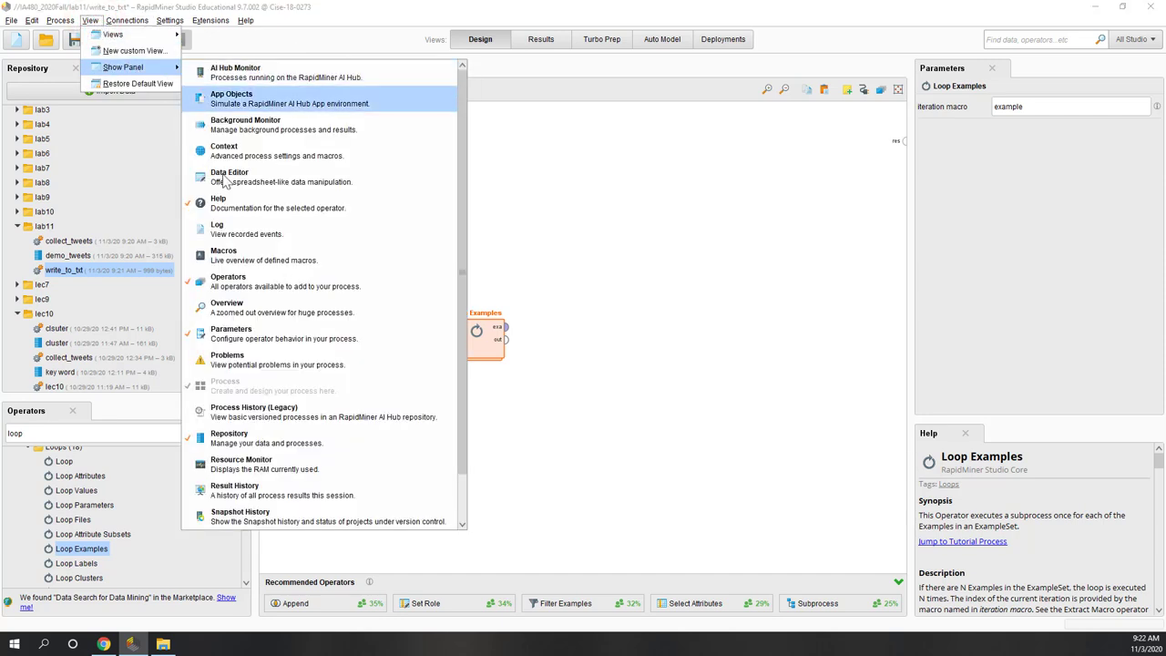
pyautogui.click(284, 252)
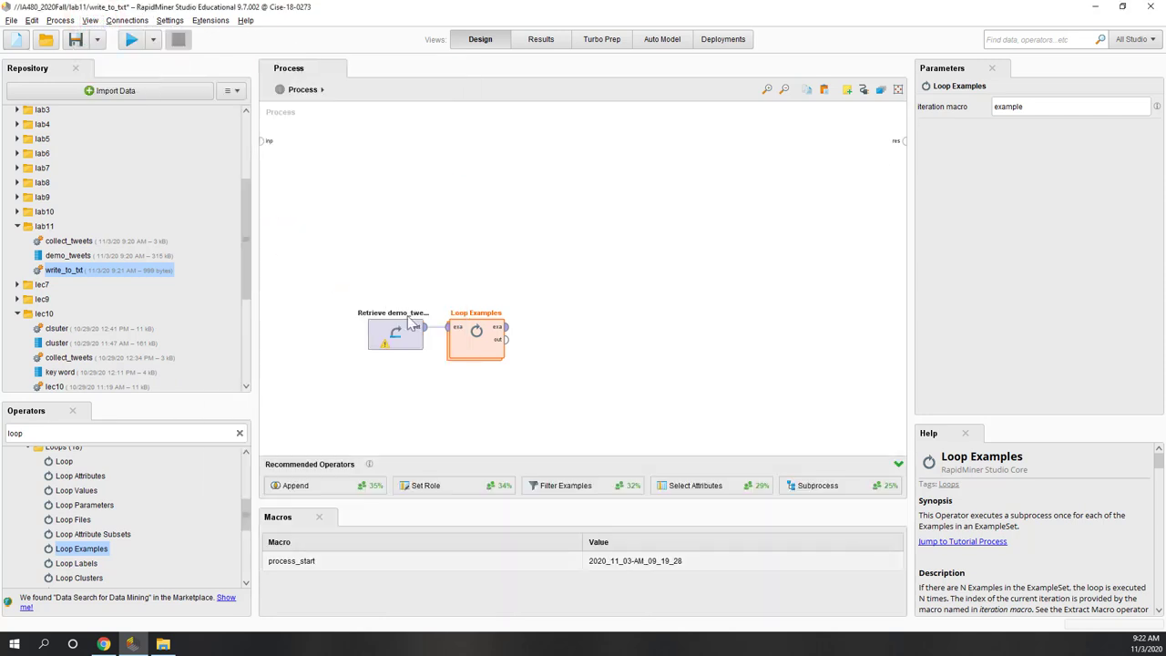
# Inside the Loop Examples subprocess, add an Extract Macro operator, connect the subprocess's example input to it, and save the process
pyautogui.click(467, 354)
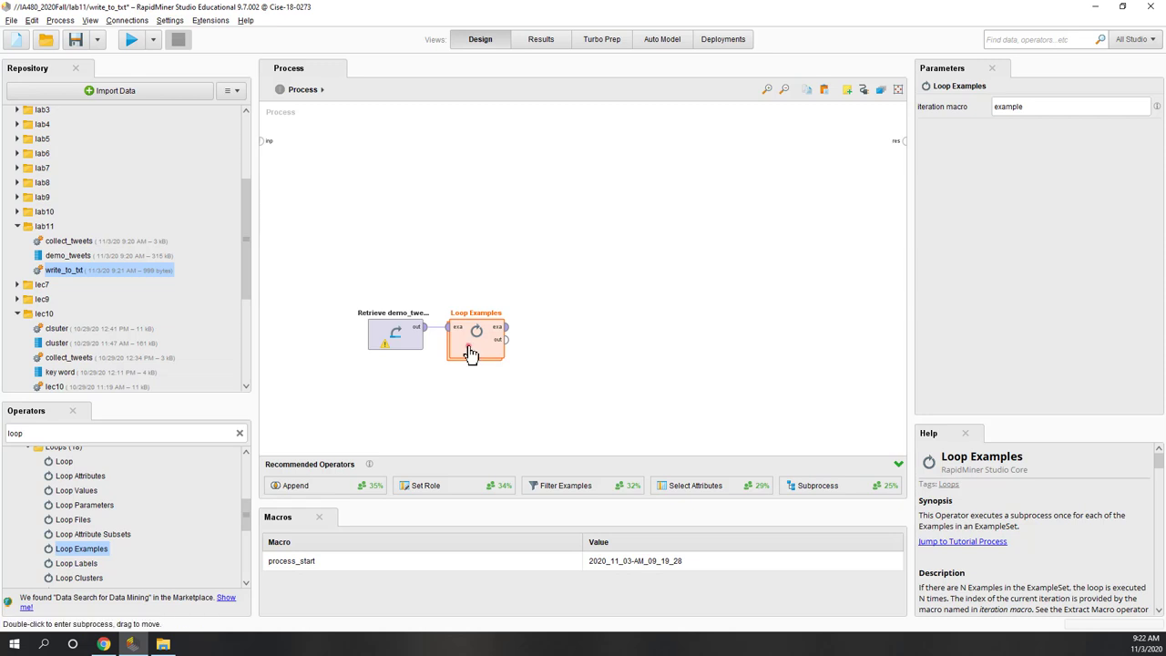
pyautogui.doubleClick(469, 351)
pyautogui.click(473, 254)
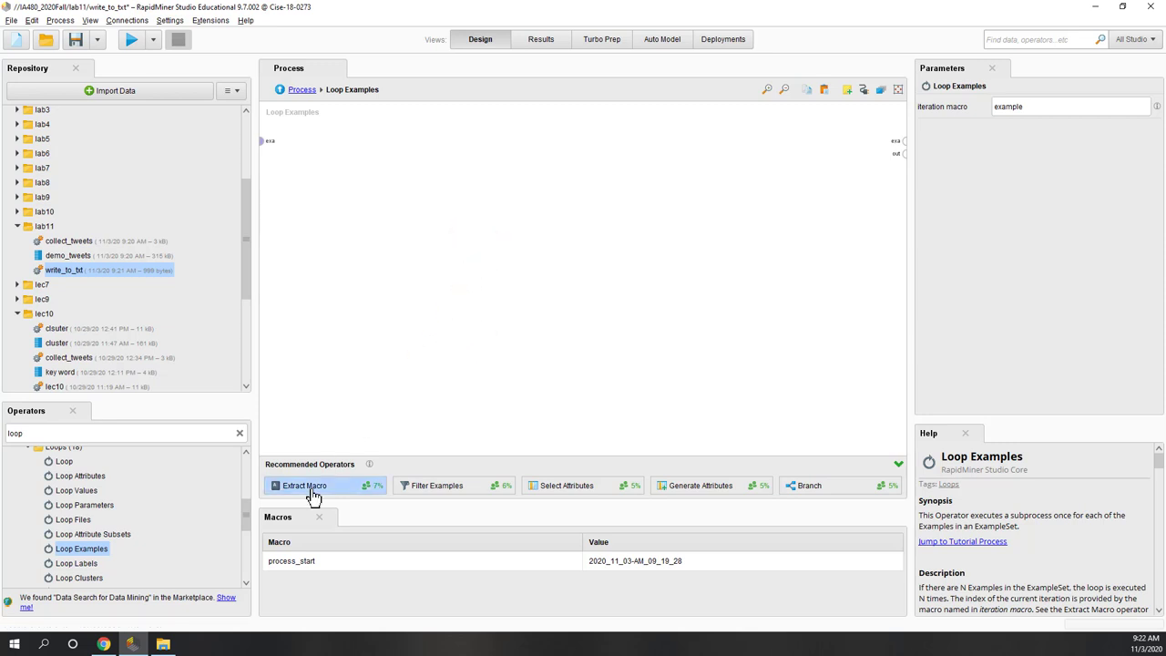
pyautogui.moveTo(311, 493); pyautogui.dragTo(395, 206)
pyautogui.moveTo(261, 141); pyautogui.dragTo(385, 213)
pyautogui.click(414, 224)
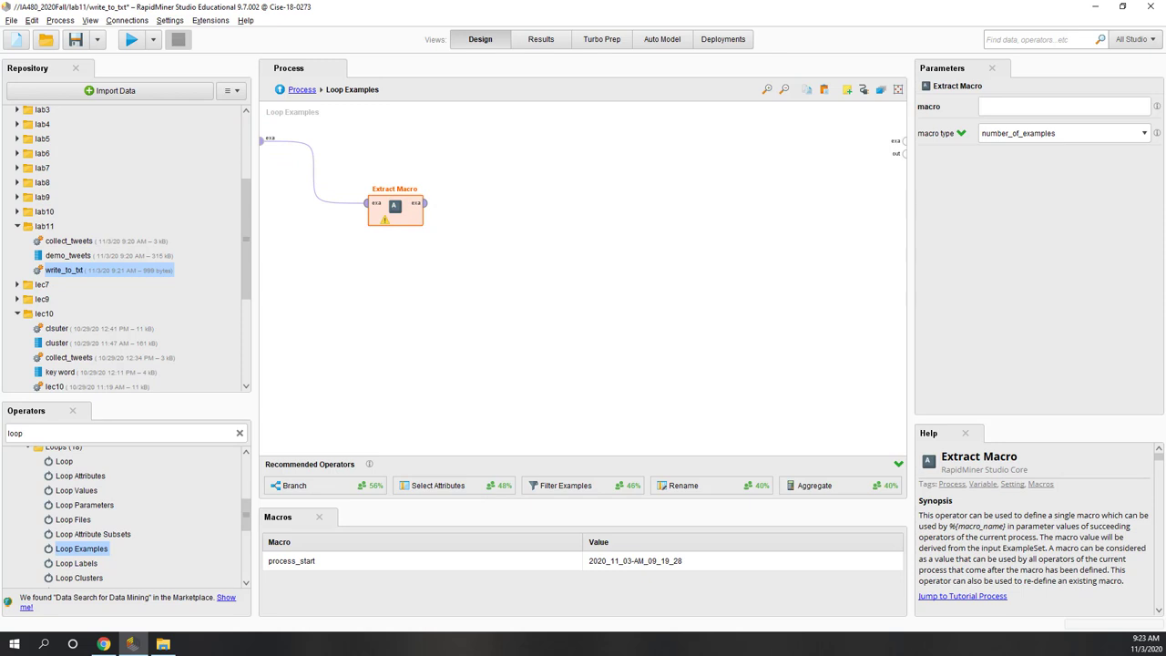
pyautogui.click(758, 327)
pyautogui.click(420, 205)
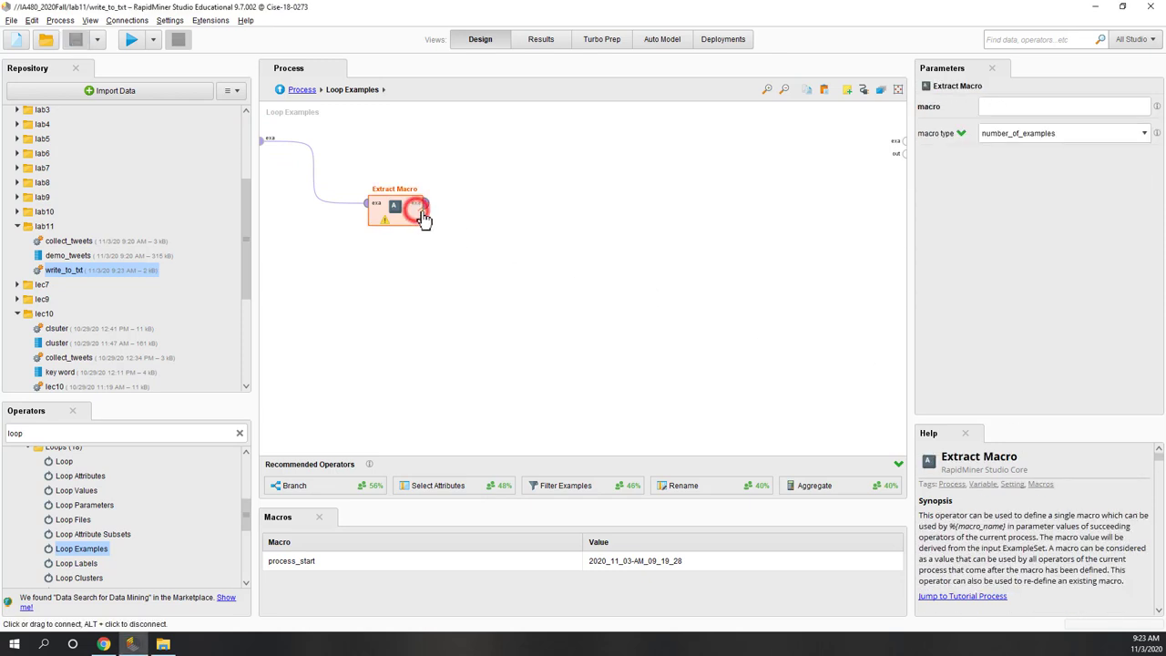
pyautogui.rightClick(498, 230)
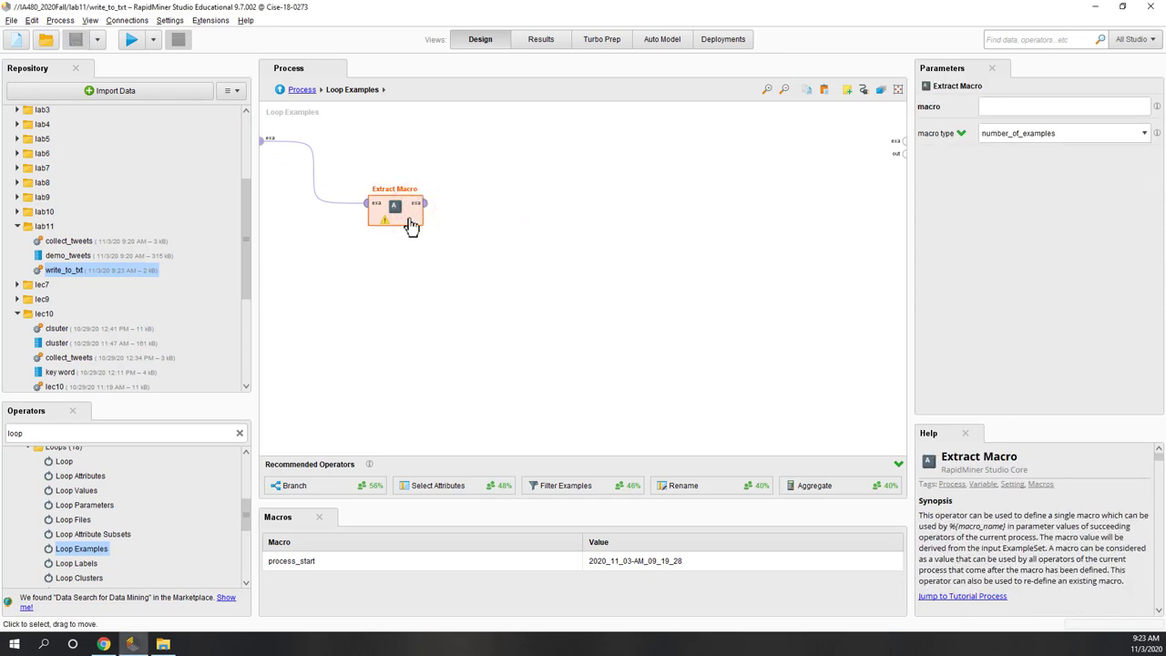
# Set Extract Macro's macro type to data_value and its attribute name to Id
pyautogui.click(1020, 137)
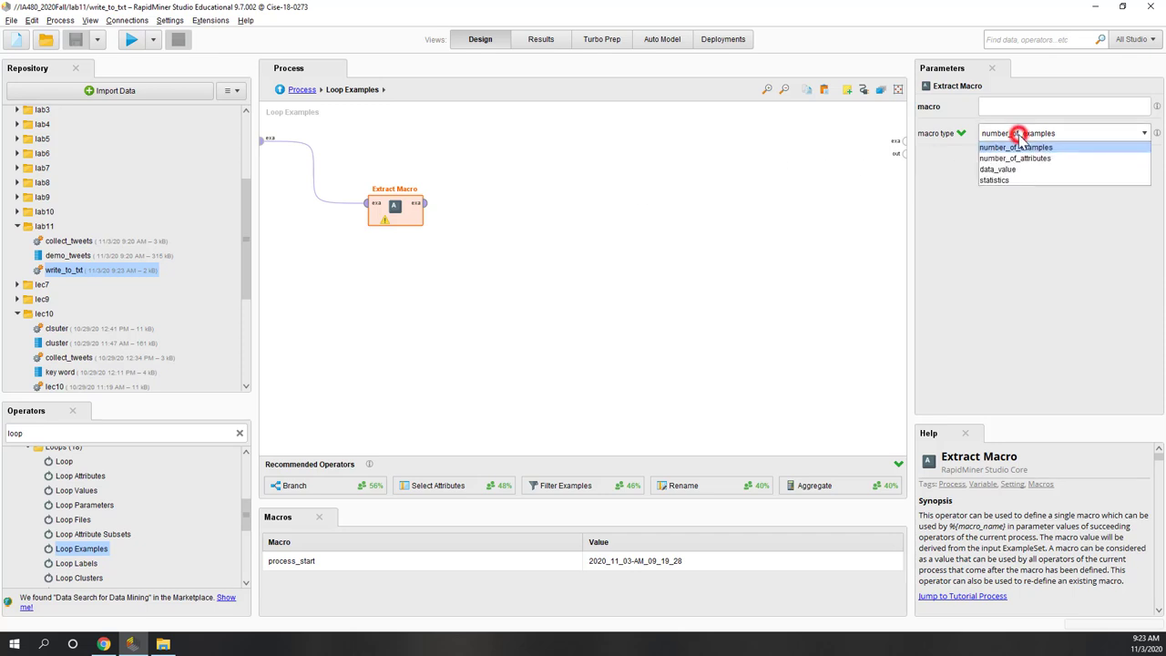
pyautogui.press('Down')
pyautogui.press('Down')
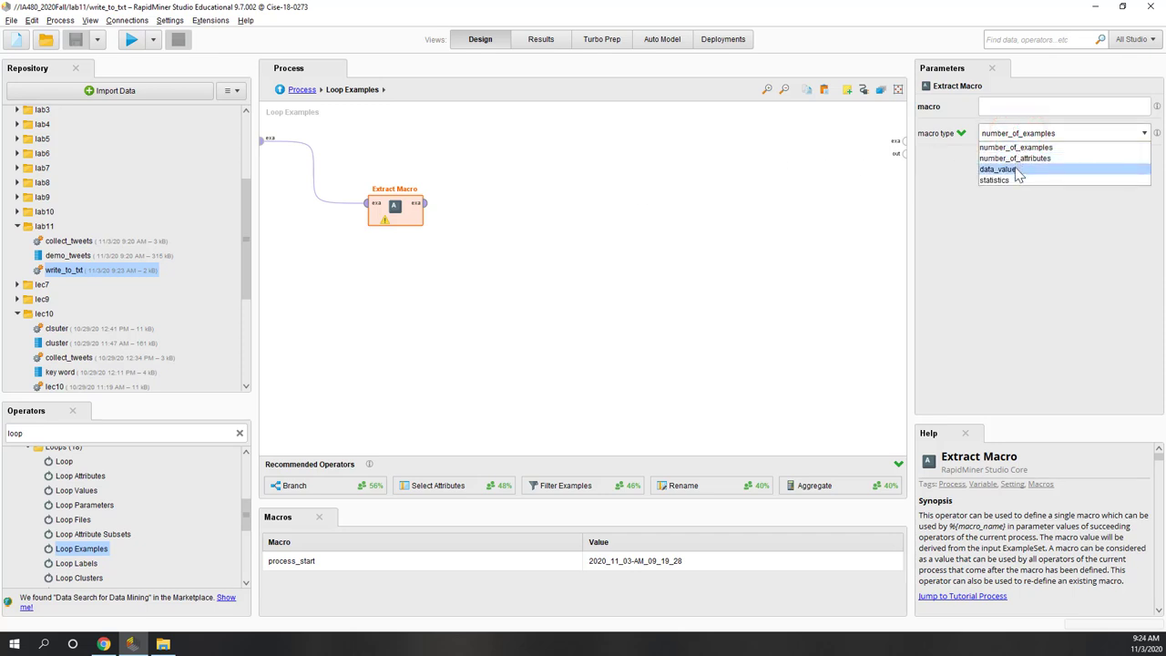
pyautogui.click(1019, 170)
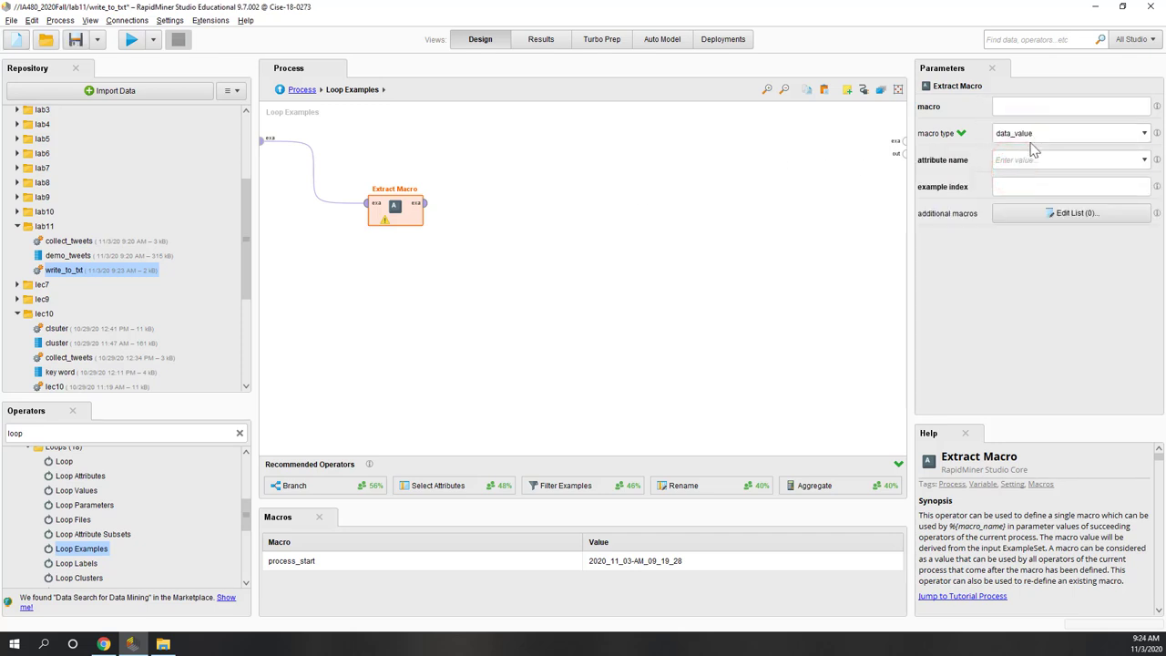
pyautogui.click(1038, 133)
pyautogui.click(1036, 131)
pyautogui.click(1145, 160)
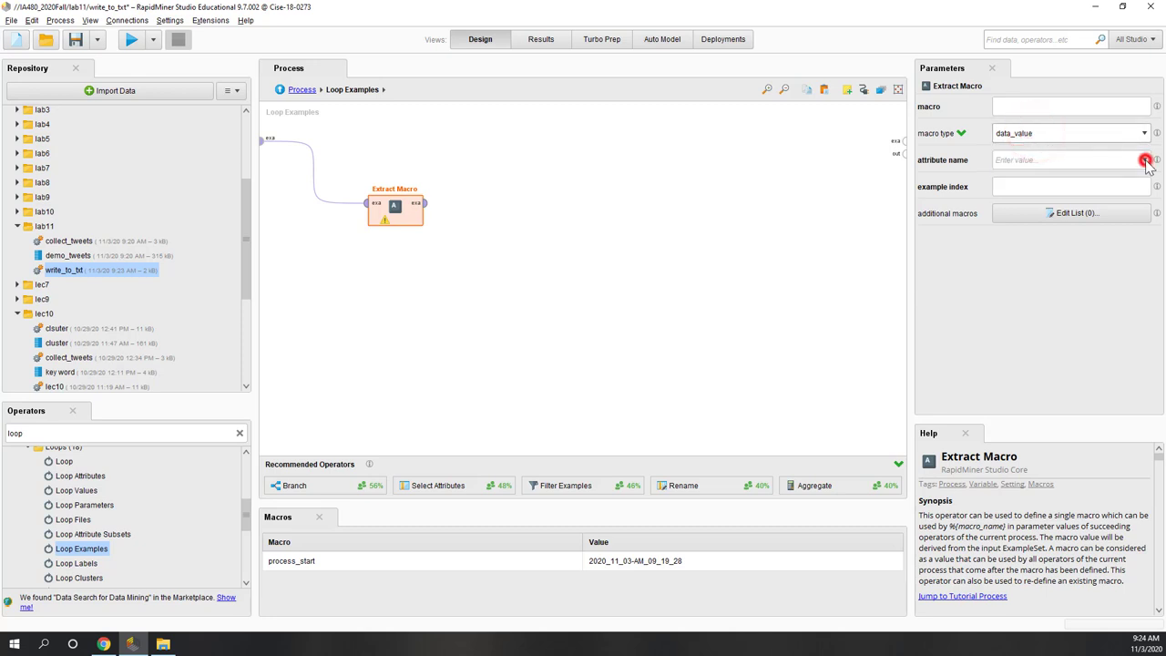
pyautogui.click(1055, 170)
# Name the extracted macro tweet_id, set its example index to %{example}, and save the process
pyautogui.click(1015, 105)
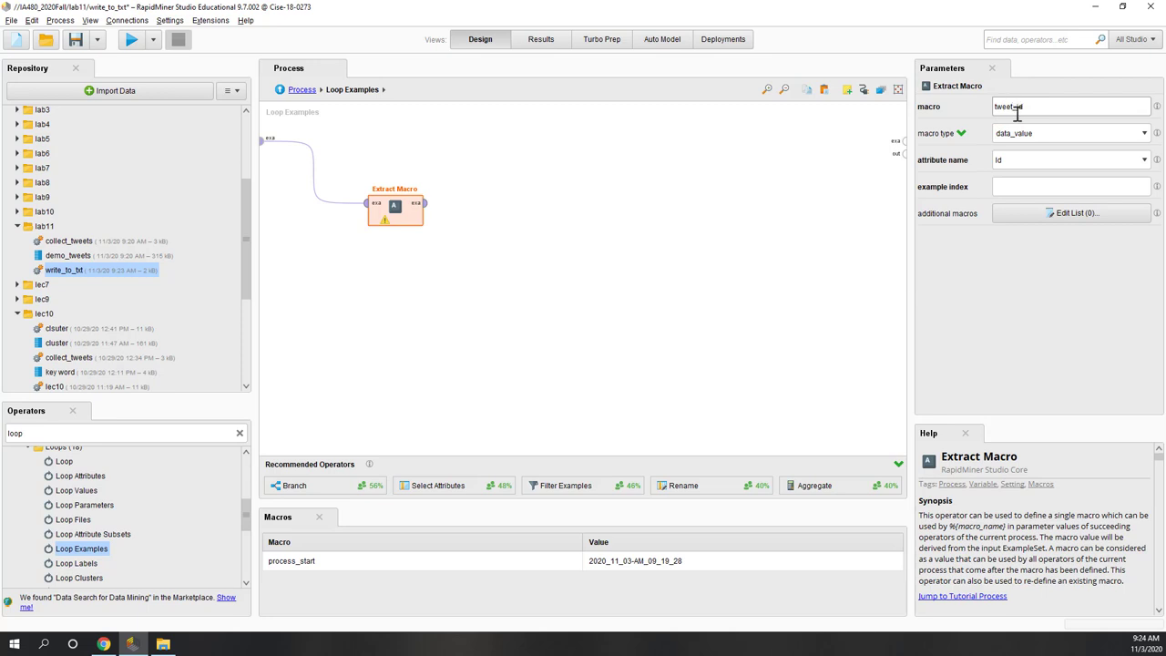
pyautogui.click(1025, 189)
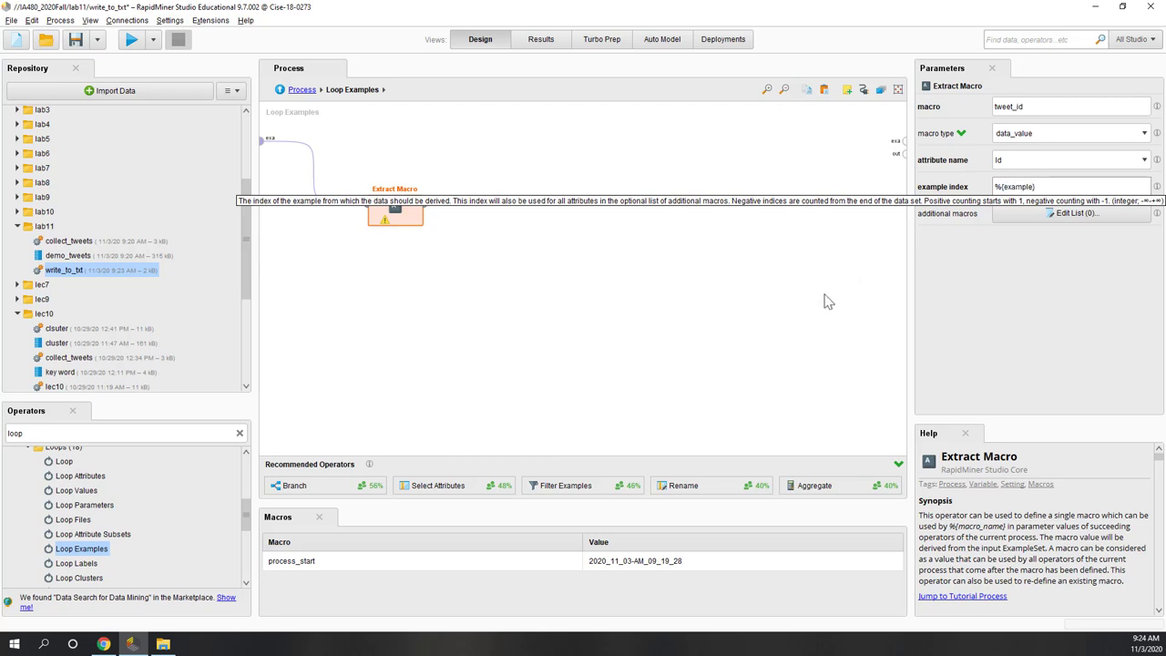
pyautogui.click(754, 333)
pyautogui.click(407, 224)
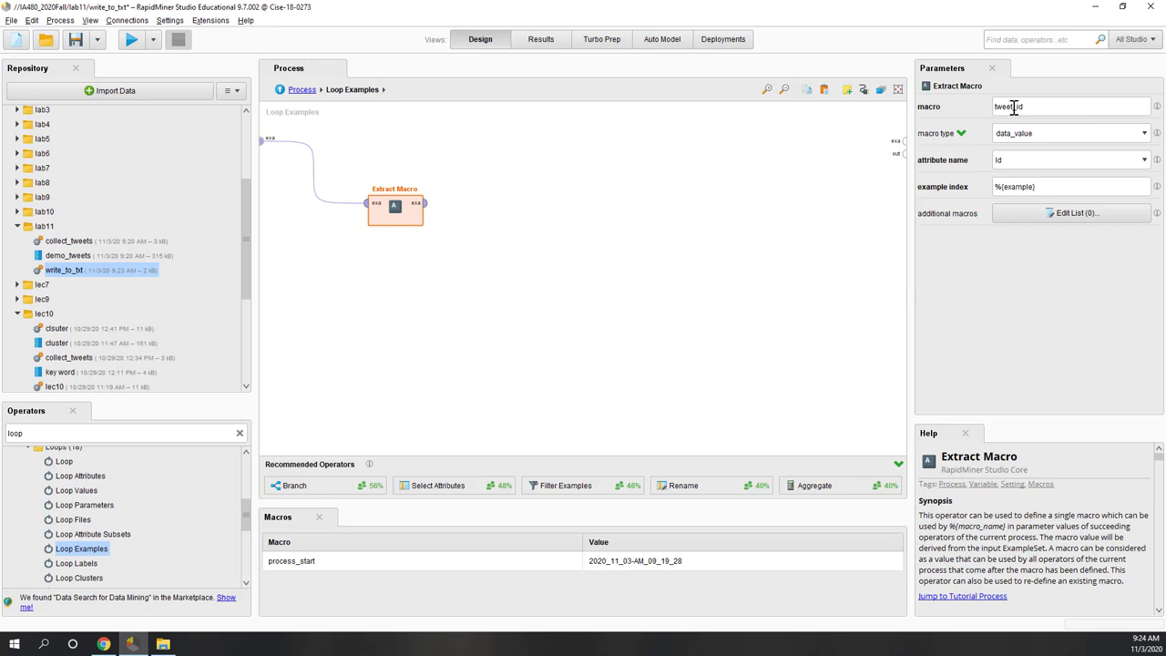
pyautogui.hotkey('ctrl', 's')
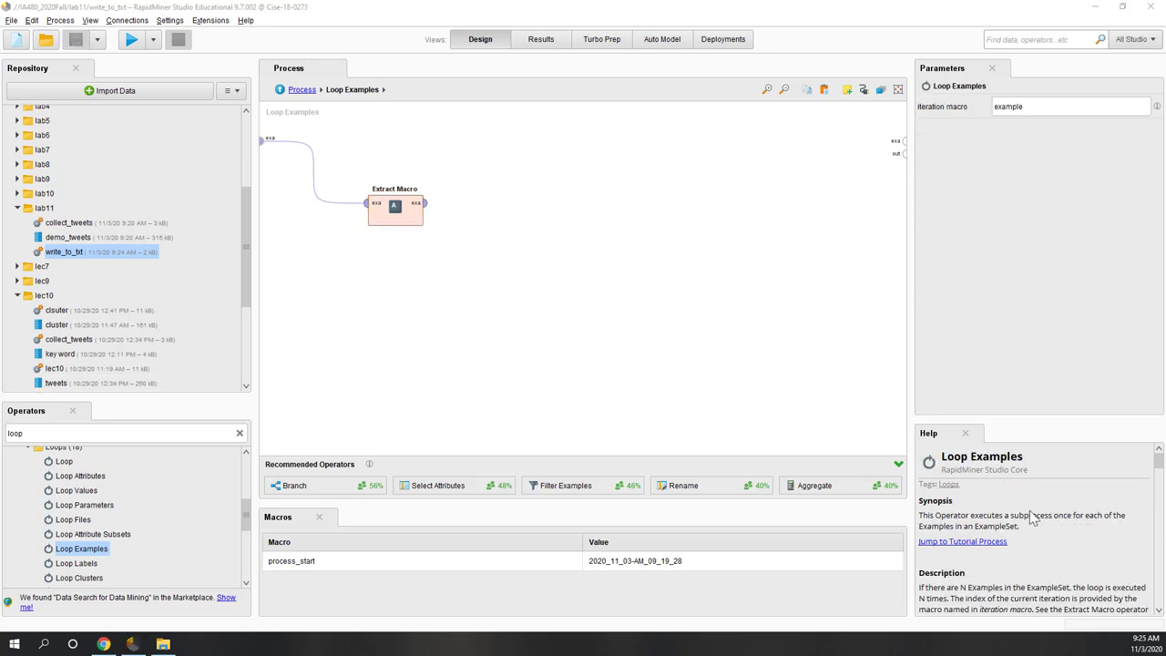
pyautogui.doubleClick(99, 434)
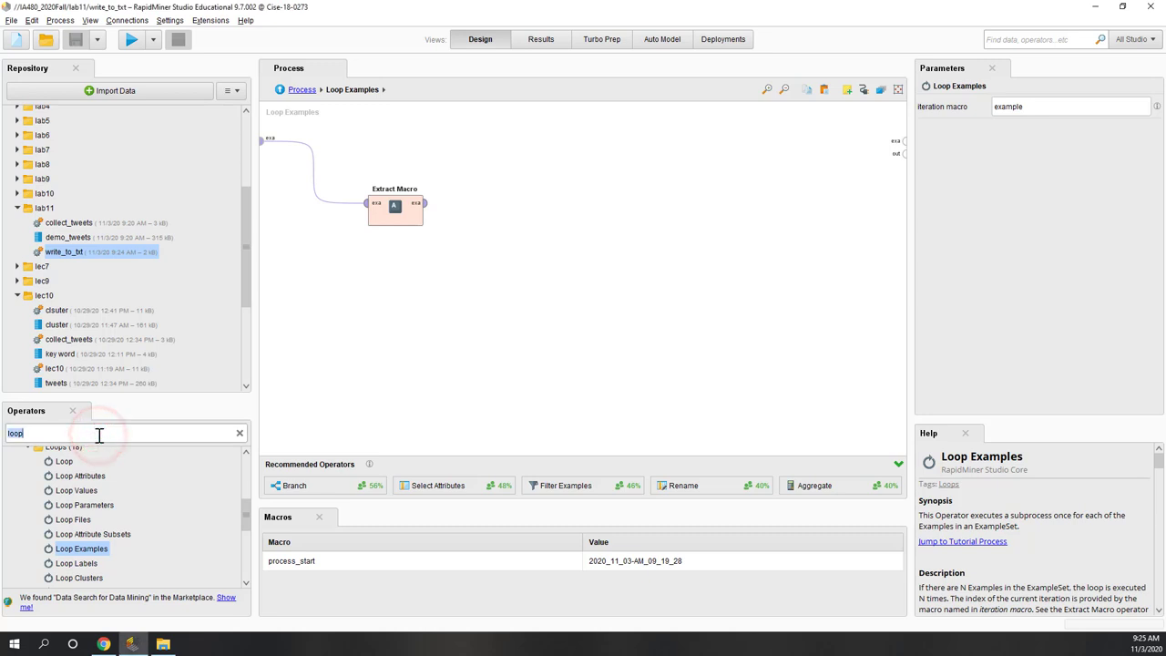
pyautogui.write('document')
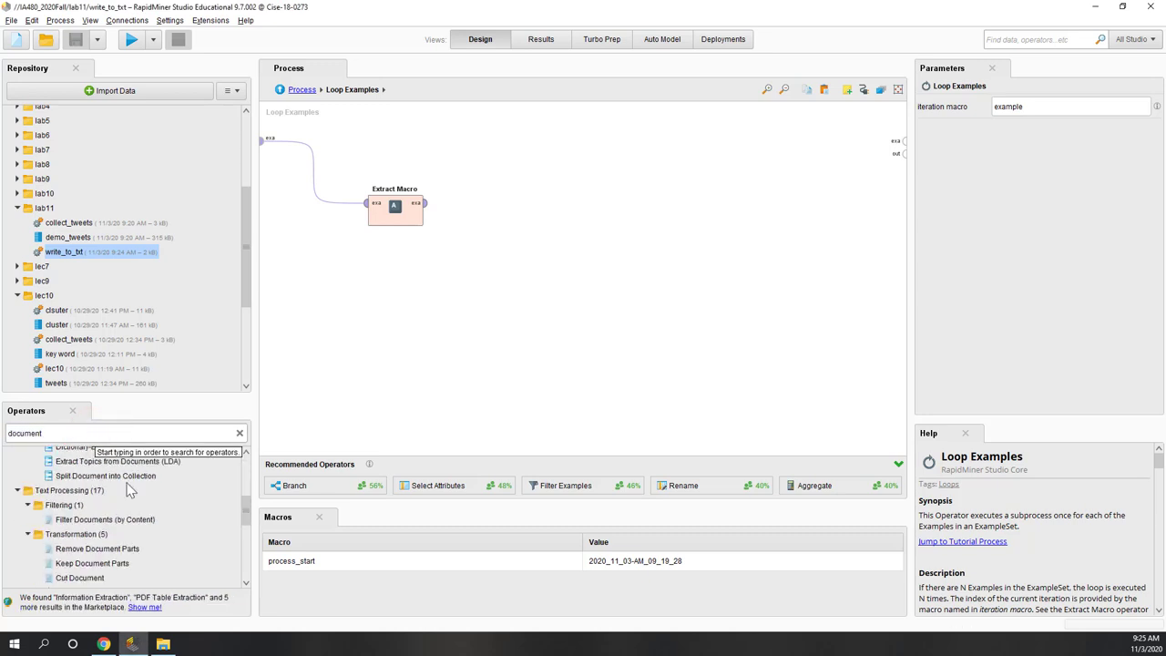
pyautogui.scroll(2, 173, 562)
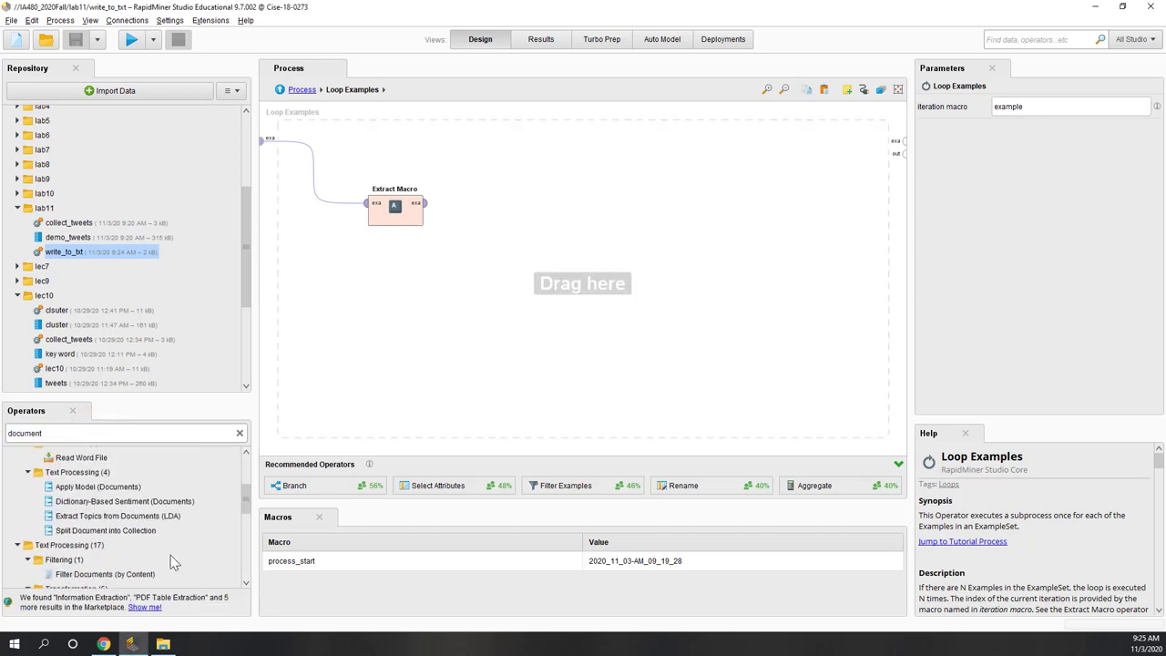
# Find the Extract Document operator, add it after Extract Macro inside the loop, and connect Extract Macro's example output to it
pyautogui.doubleClick(11, 434)
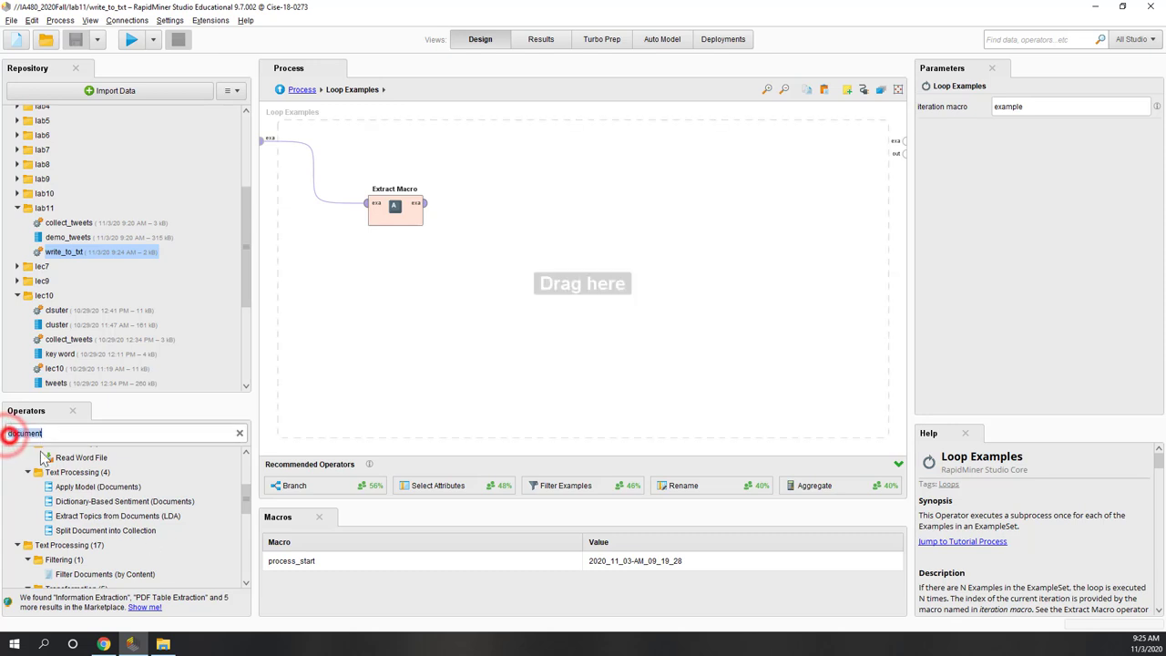
pyautogui.write('extract eo')
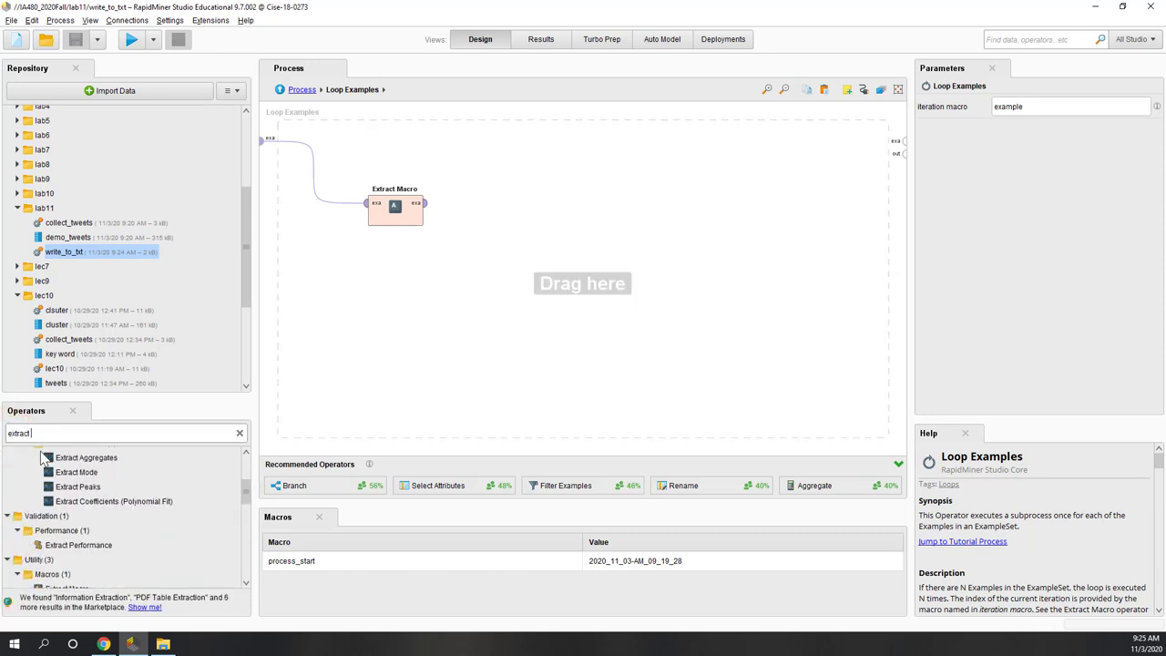
pyautogui.press('BackSpace')
pyautogui.press('BackSpace')
pyautogui.write('document')
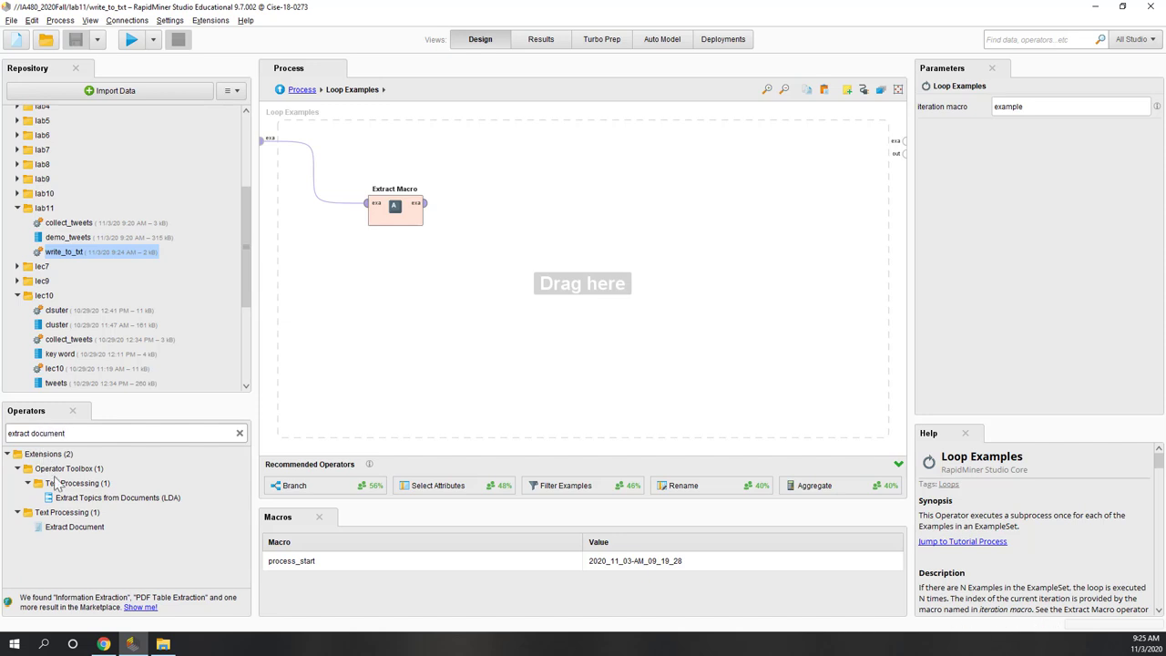
pyautogui.moveTo(75, 527); pyautogui.dragTo(512, 211)
pyautogui.click(401, 208)
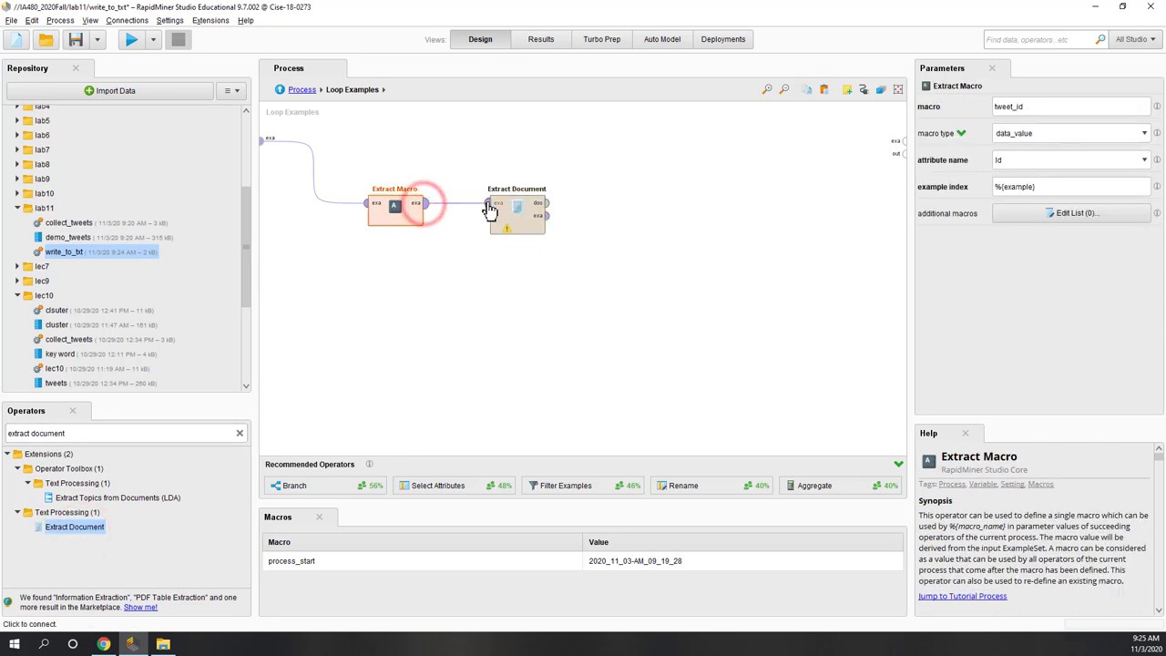
# Set Extract Document's attribute name to Text and its example index to %{example}
pyautogui.click(515, 226)
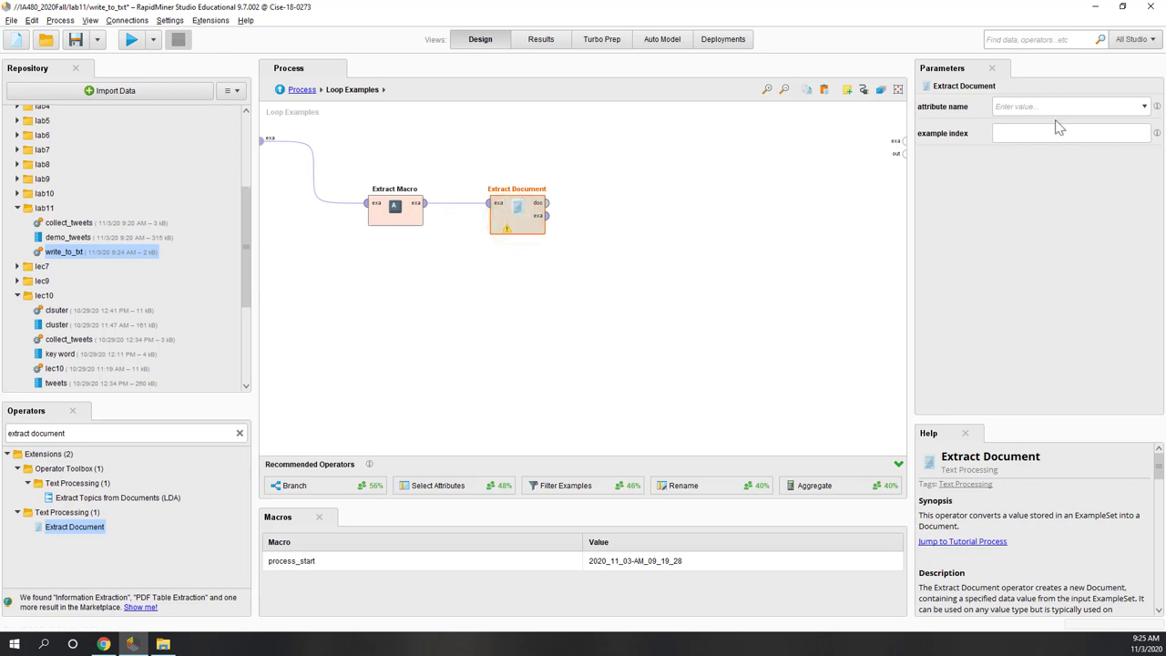
pyautogui.click(1145, 107)
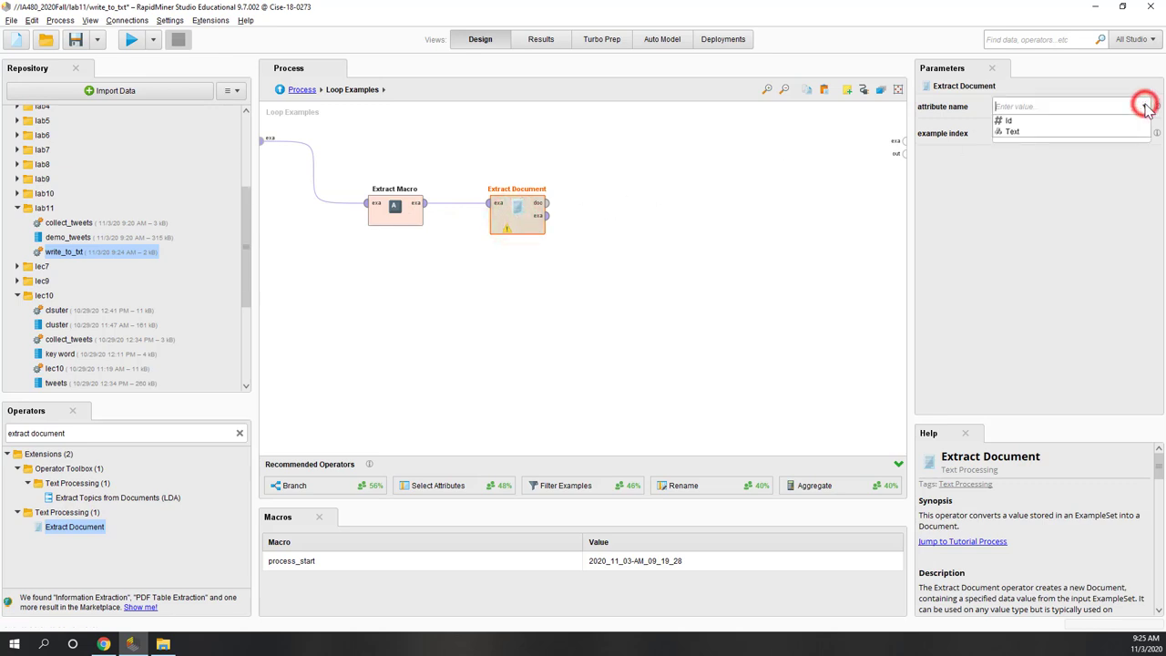
pyautogui.click(1066, 131)
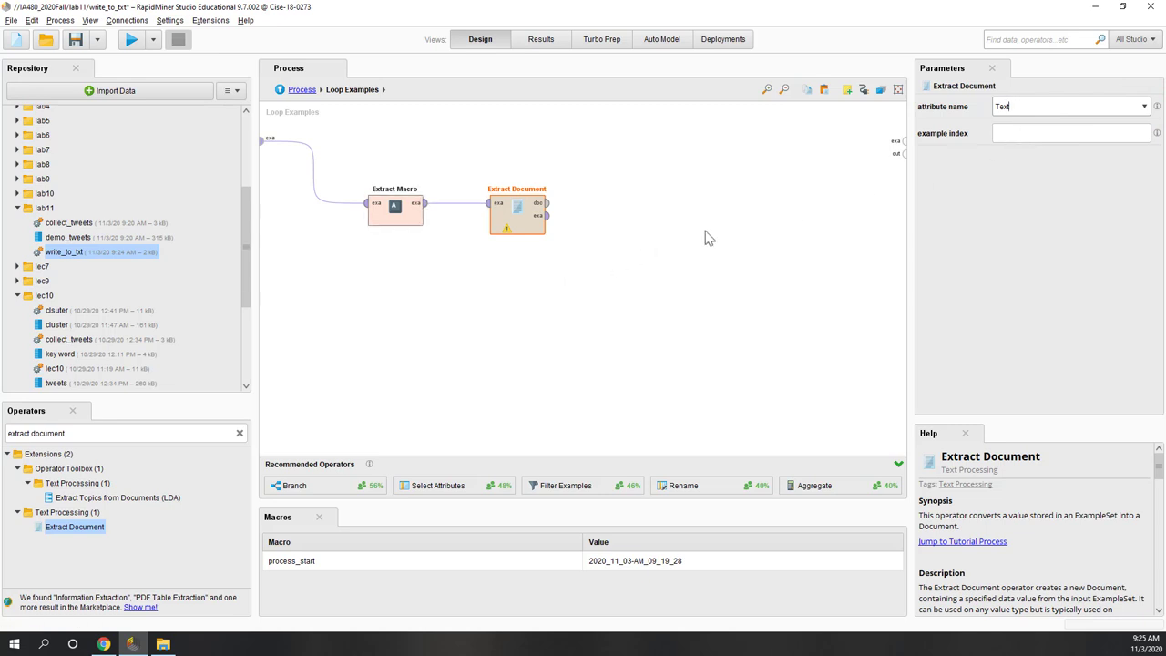
pyautogui.click(1002, 139)
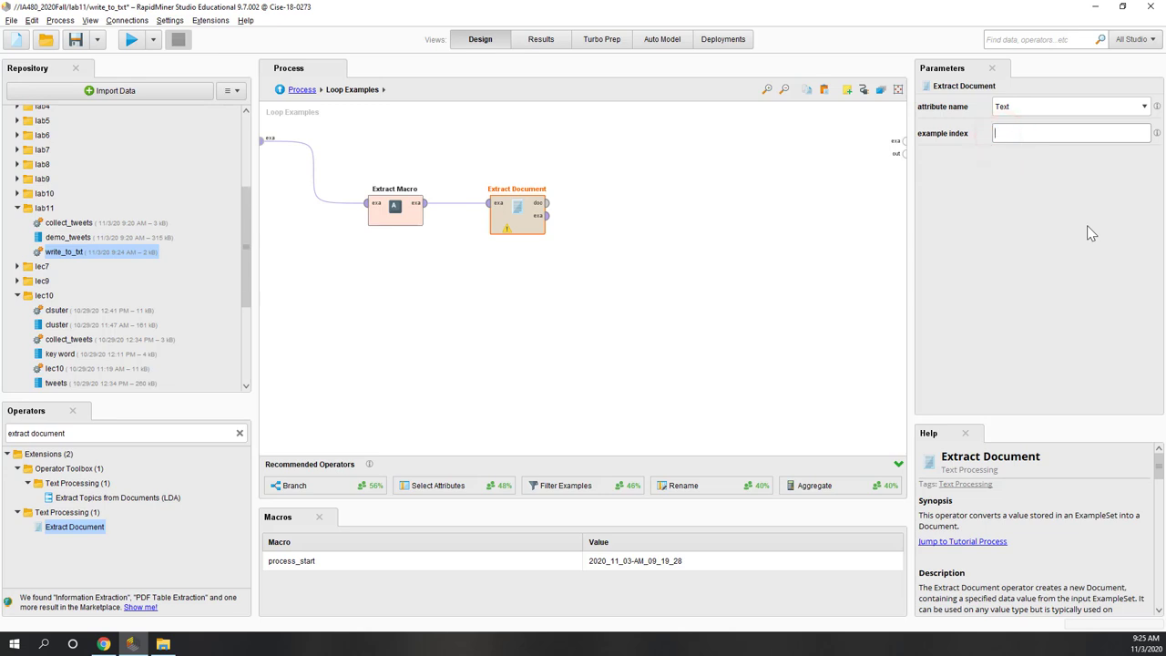
pyautogui.write('%{example}')
pyautogui.click(747, 286)
pyautogui.click(517, 223)
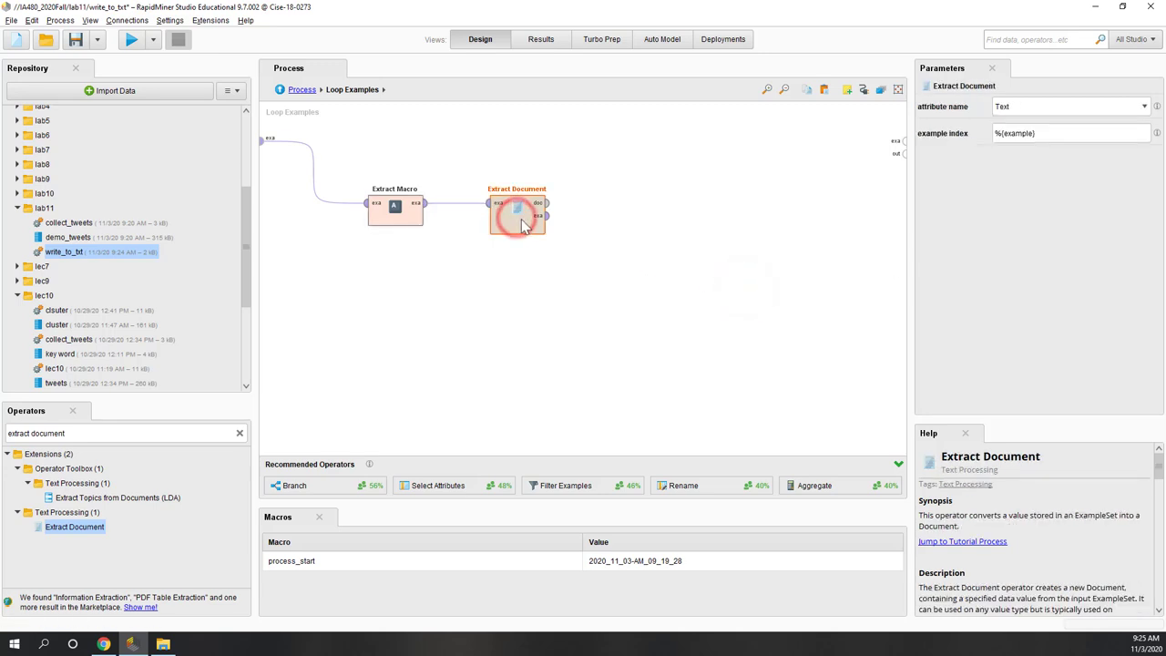
# Save the process and search the operators for Write Document
pyautogui.click(528, 225)
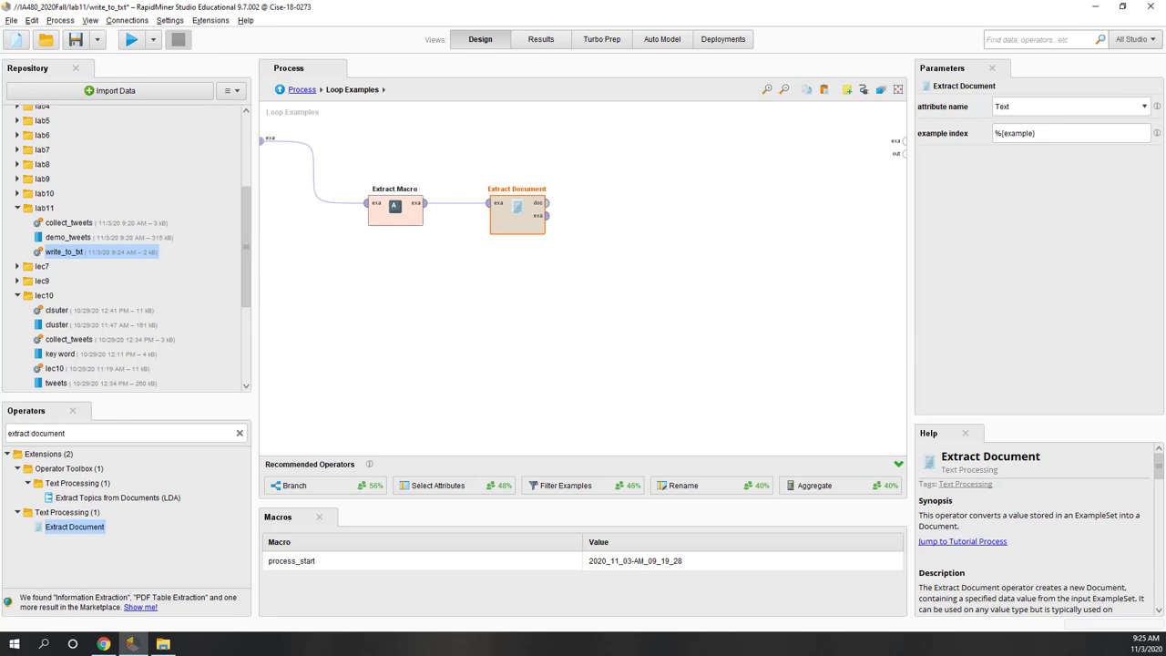
pyautogui.hotkey('ctrl', 's')
pyautogui.click(91, 434)
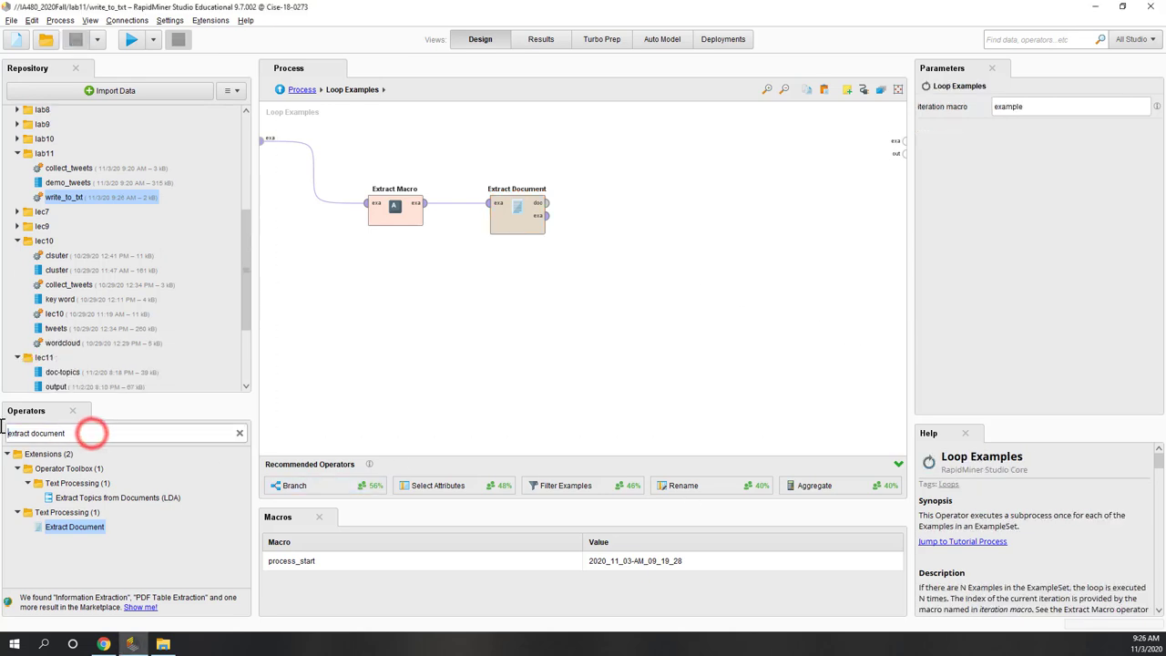
pyautogui.press('Home')
pyautogui.press('Delete')
pyautogui.press('Delete')
pyautogui.press('Delete')
pyautogui.press('Delete')
pyautogui.press('Delete')
pyautogui.press('Delete')
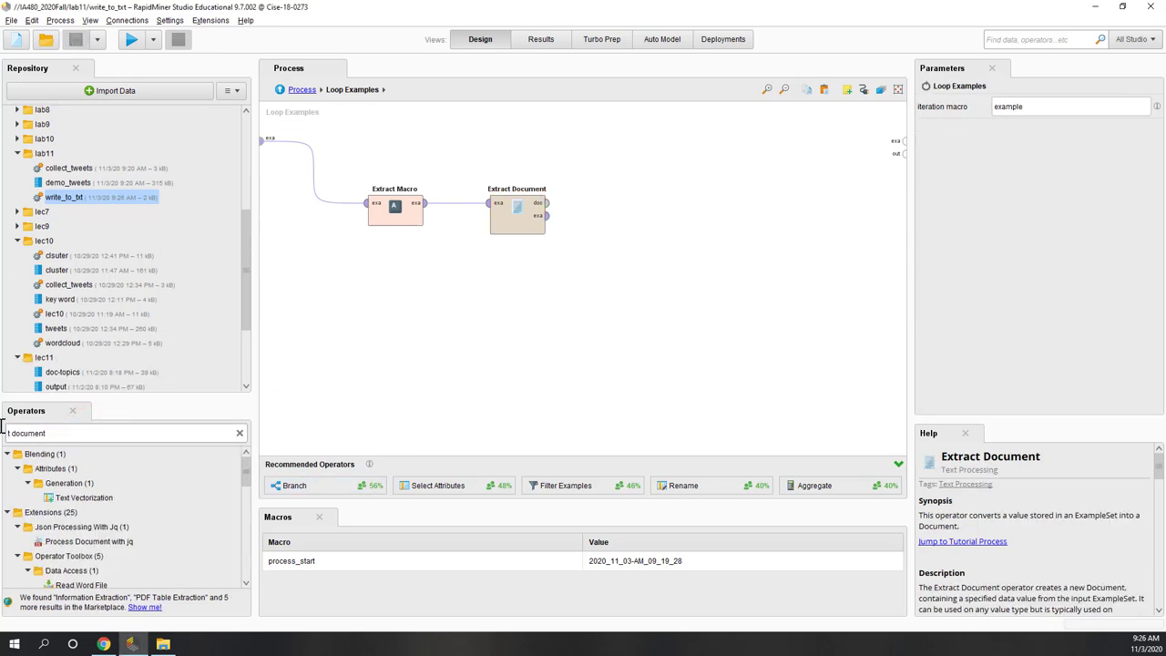
pyautogui.write('write')
pyautogui.press('Delete')
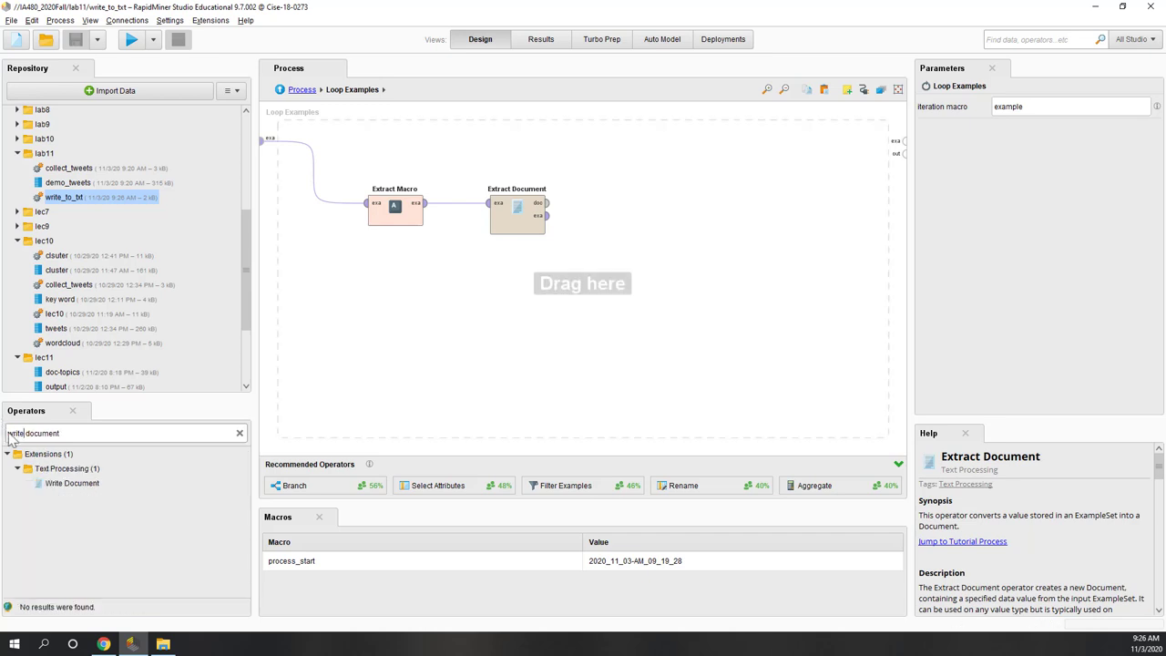
# Add Write Document after Extract Document inside the loop and connect Extract Document's example output to its input
pyautogui.moveTo(72, 483); pyautogui.dragTo(649, 211)
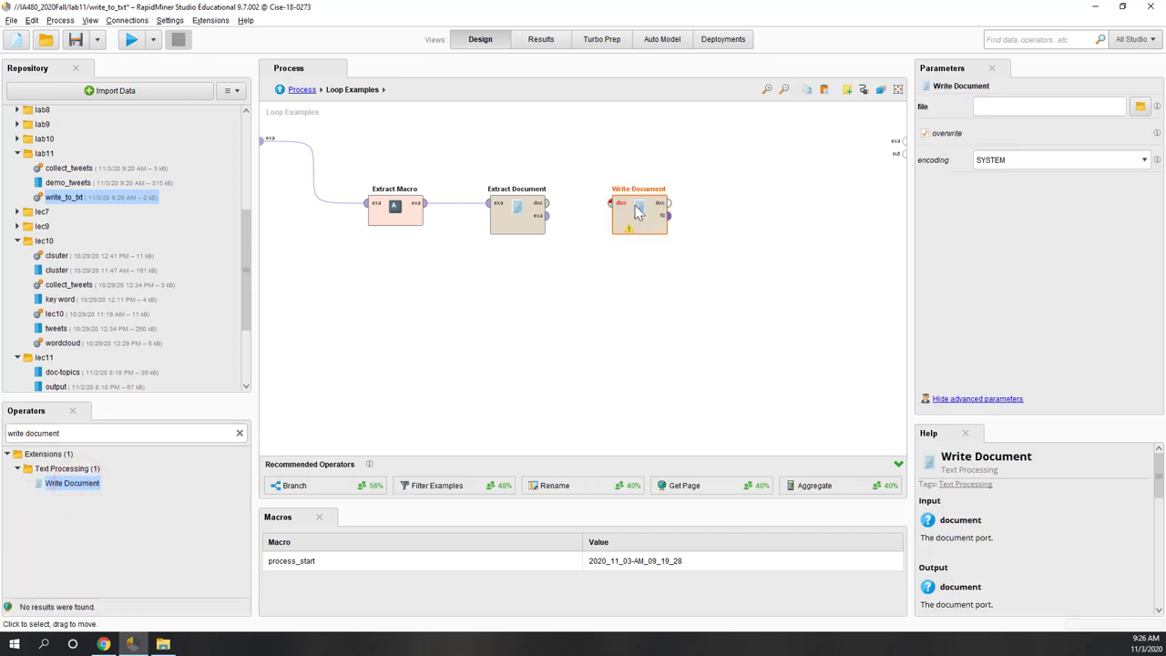
pyautogui.click(547, 216)
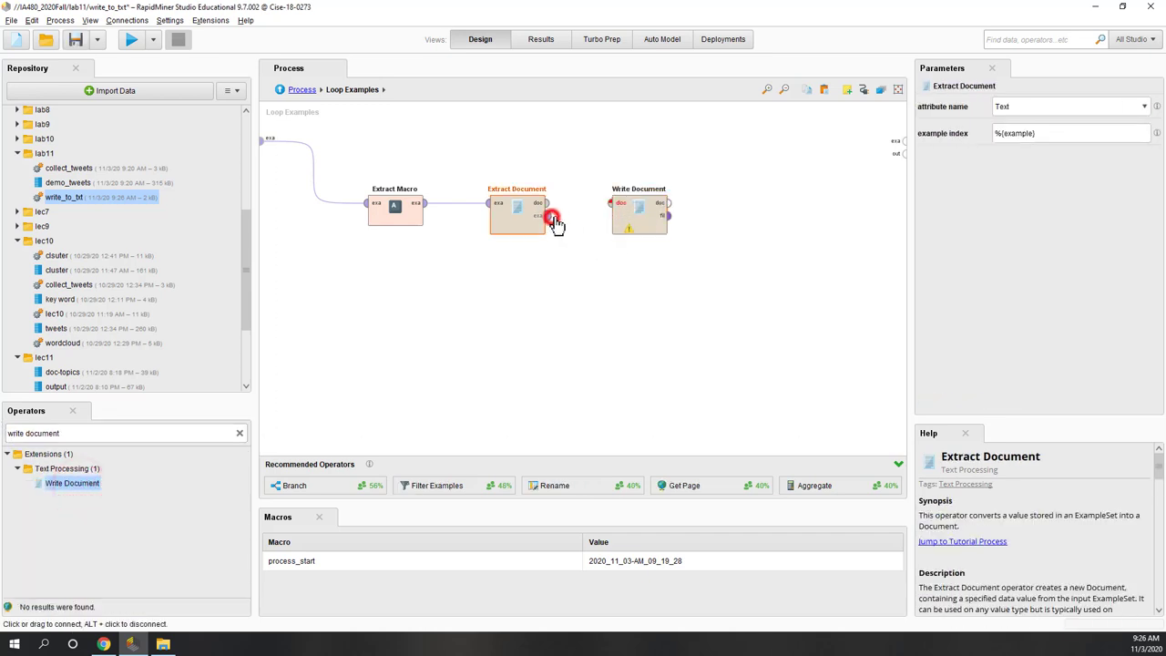
pyautogui.click(627, 215)
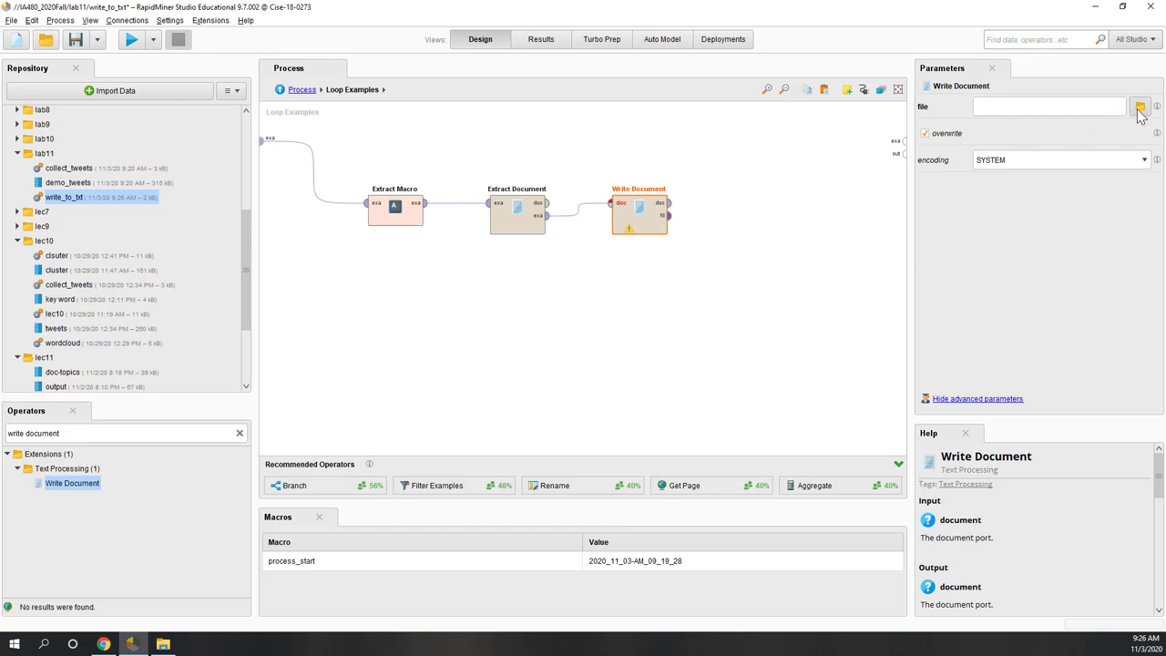
# Try to choose %{tweet_id}.txt in the Downloads folder as Write Document's output file
pyautogui.click(1140, 108)
pyautogui.click(434, 257)
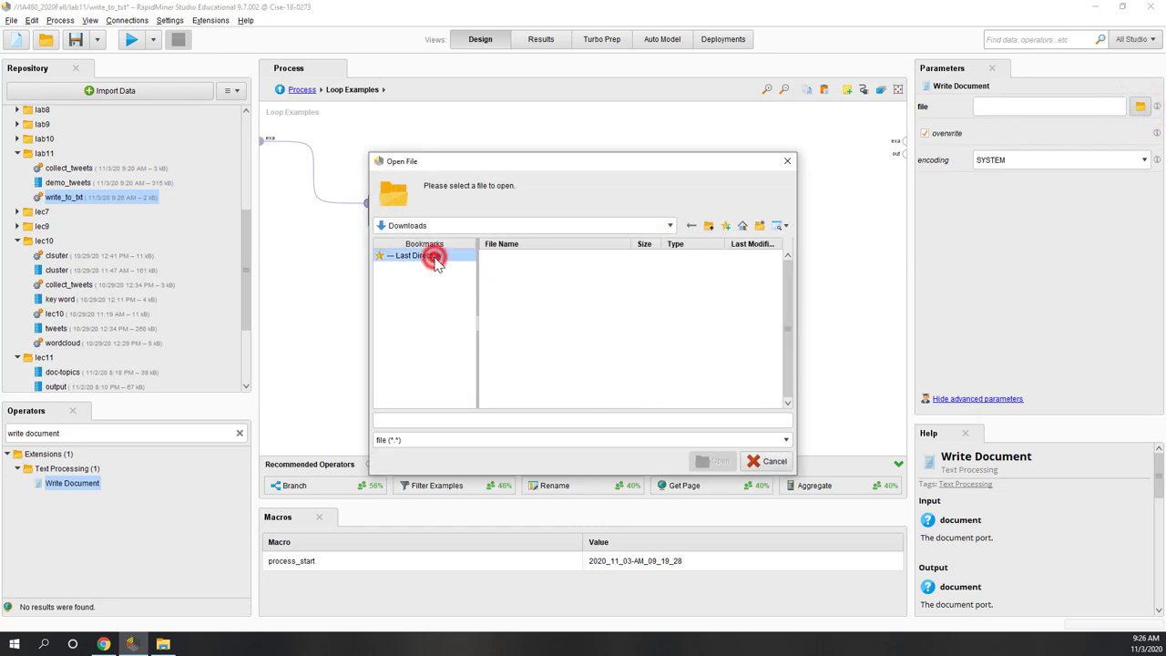
pyautogui.click(432, 225)
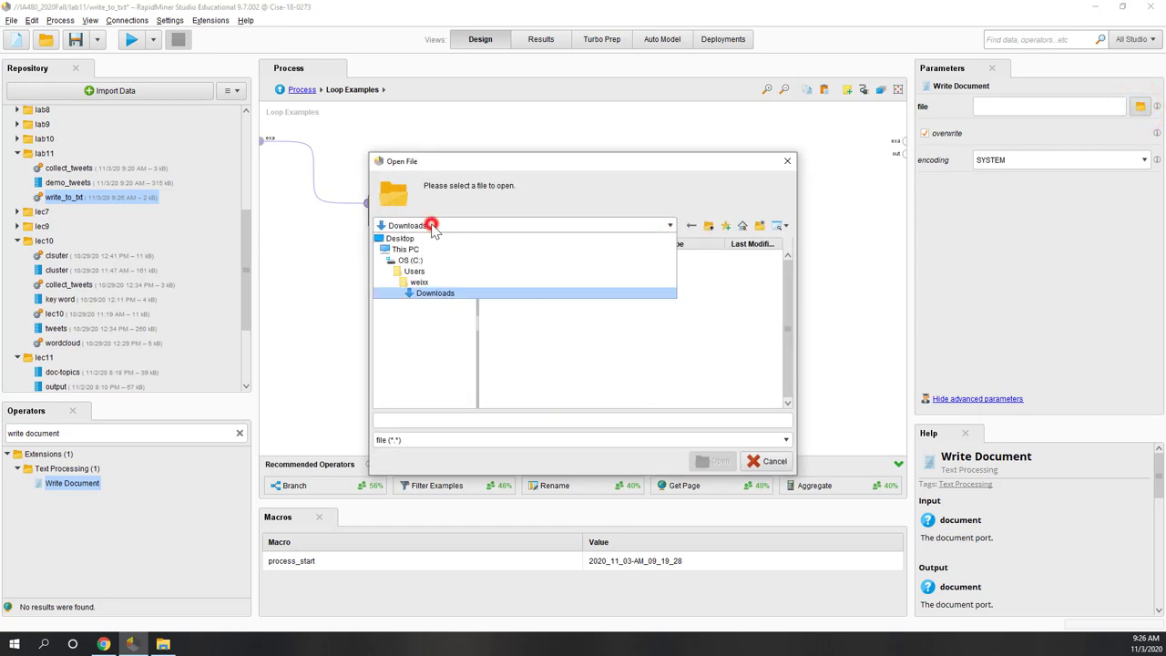
pyautogui.click(425, 294)
pyautogui.click(409, 421)
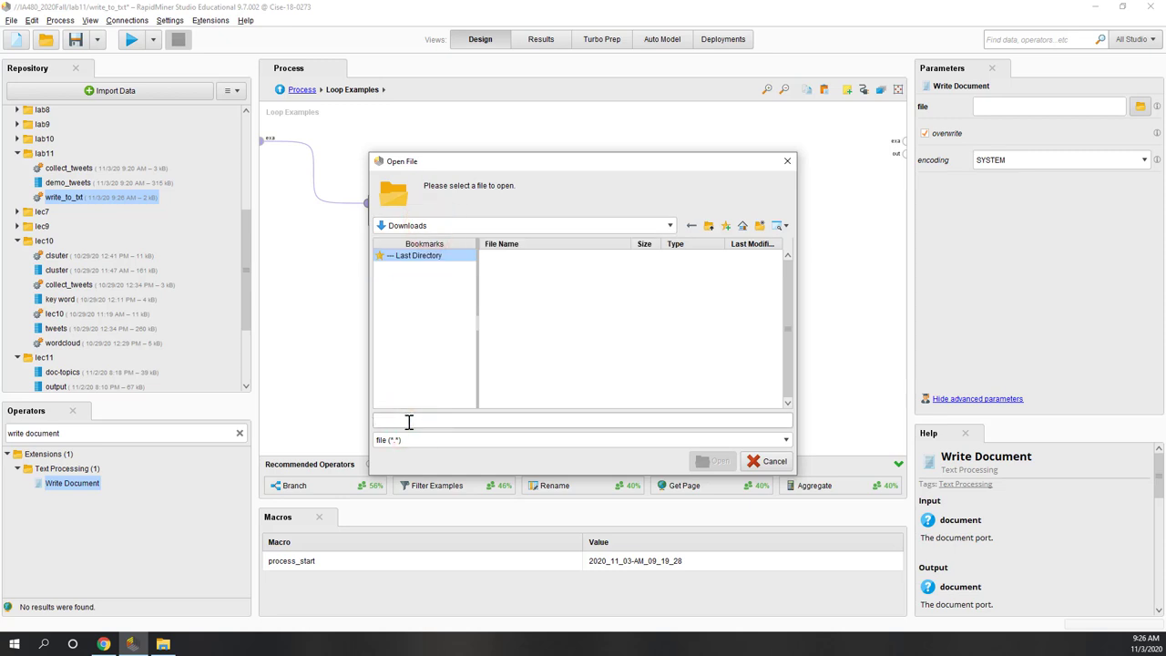
pyautogui.write('0')
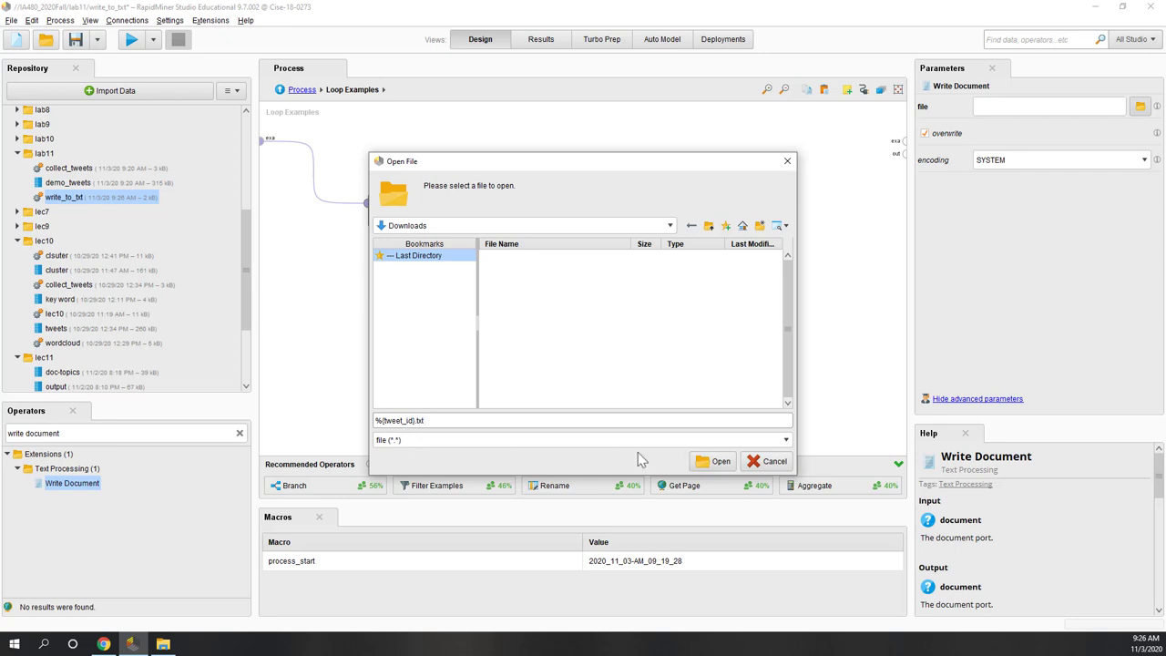
pyautogui.click(718, 461)
# Set Write Document's file parameter to %{tweet_id}.txt
pyautogui.click(1022, 104)
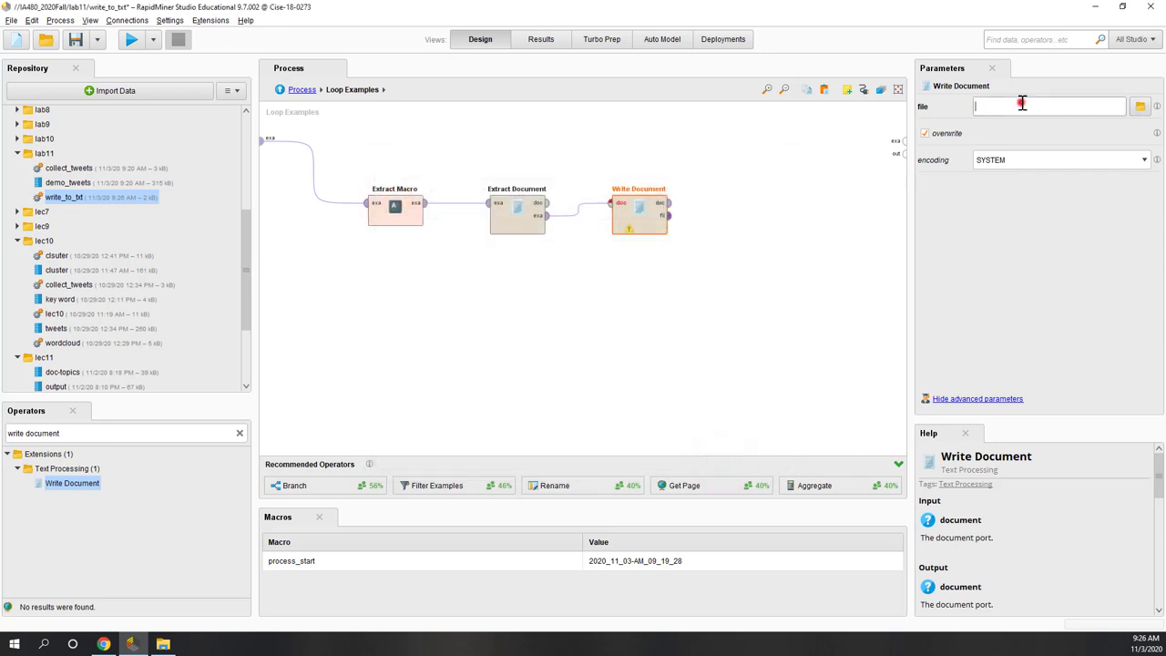
pyautogui.click(993, 260)
pyautogui.click(651, 228)
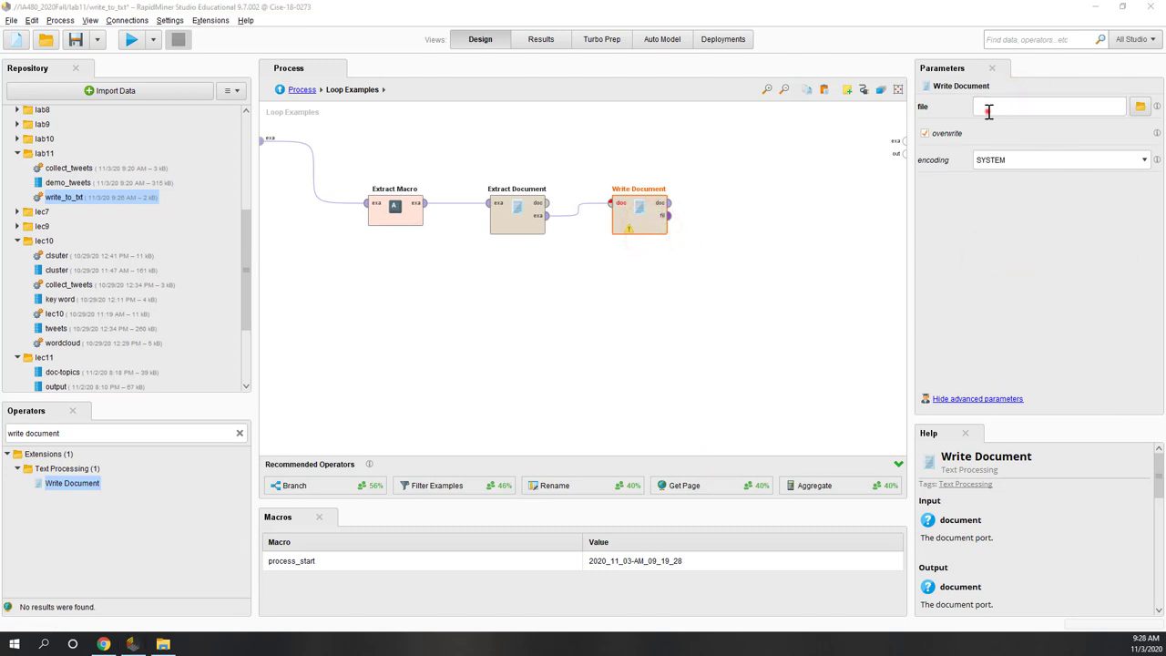
pyautogui.click(988, 108)
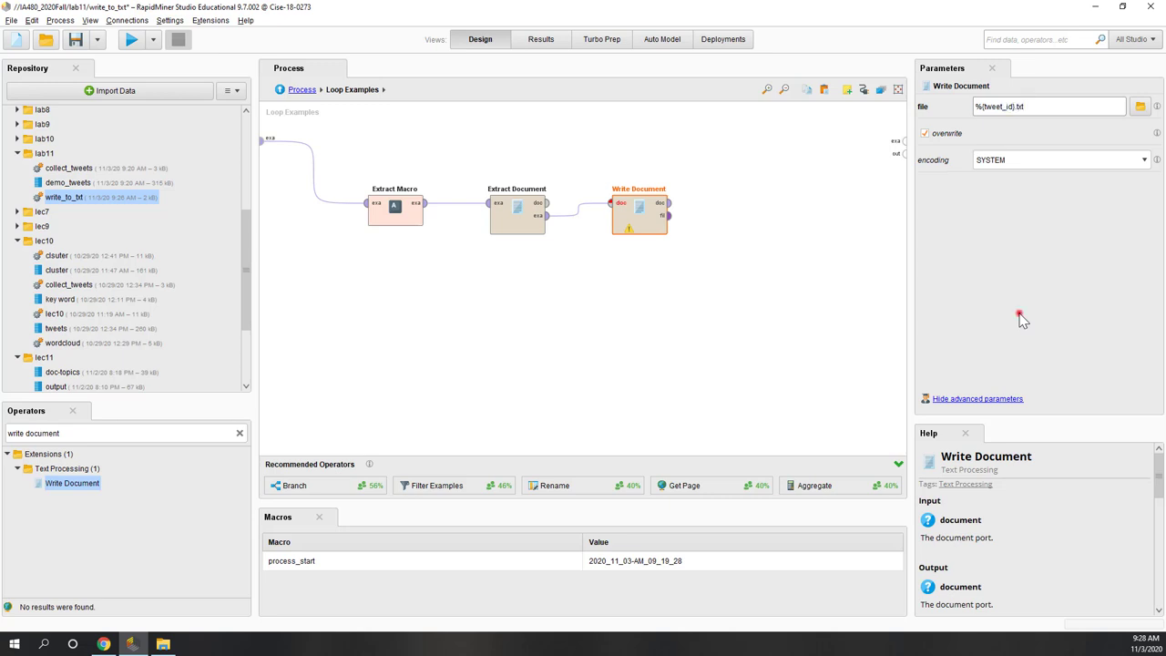
# Set Write Document's encoding to UTF-8
pyautogui.click(941, 134)
pyautogui.click(943, 135)
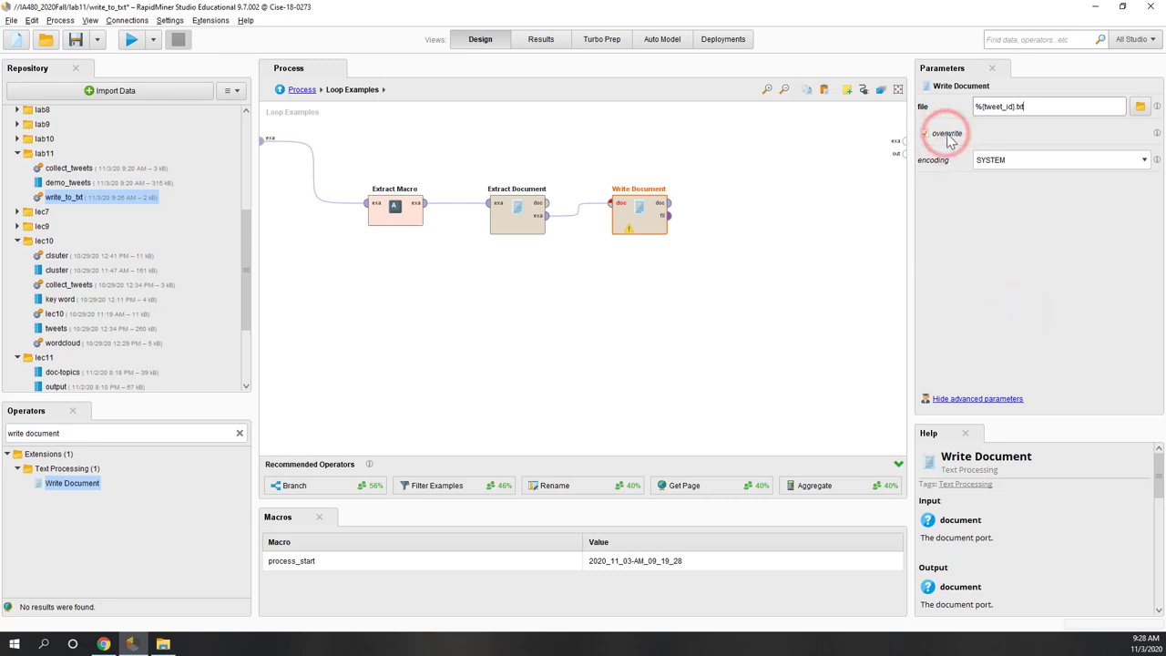
pyautogui.click(1075, 162)
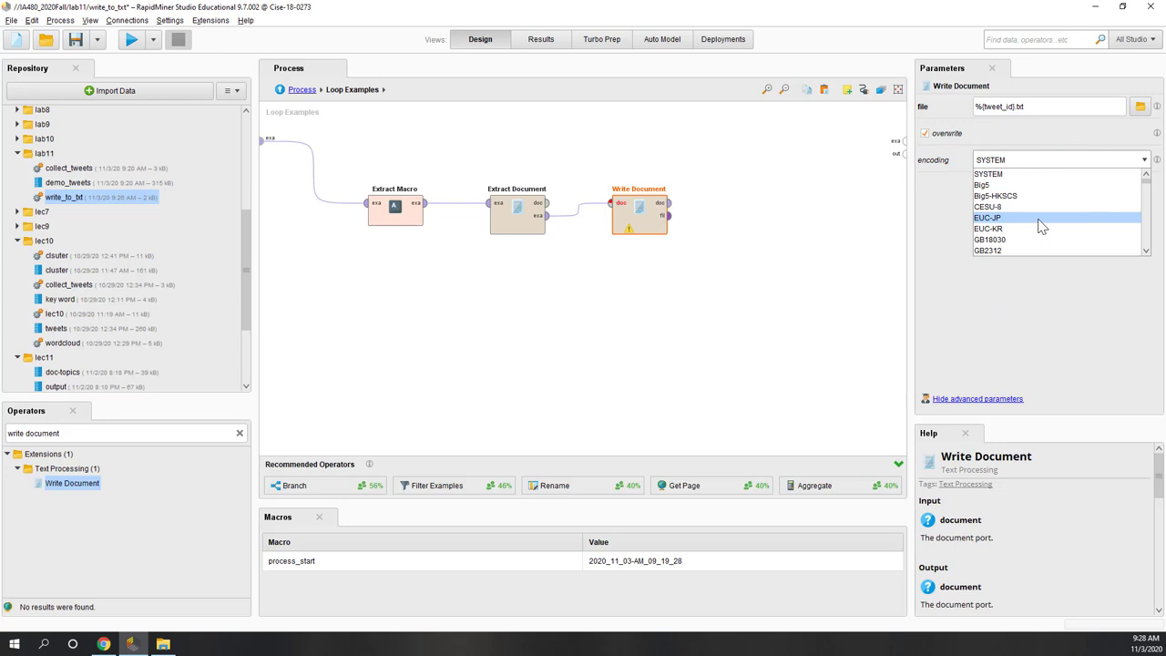
pyautogui.scroll(-6, 1041, 226)
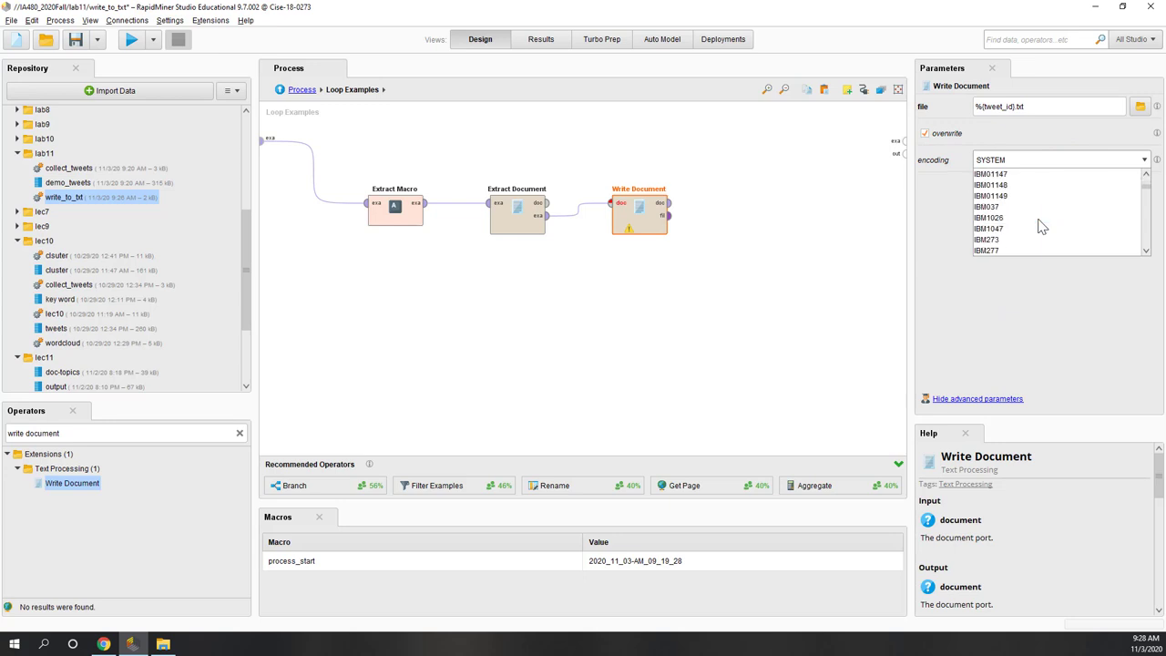
pyautogui.scroll(-15, 1041, 226)
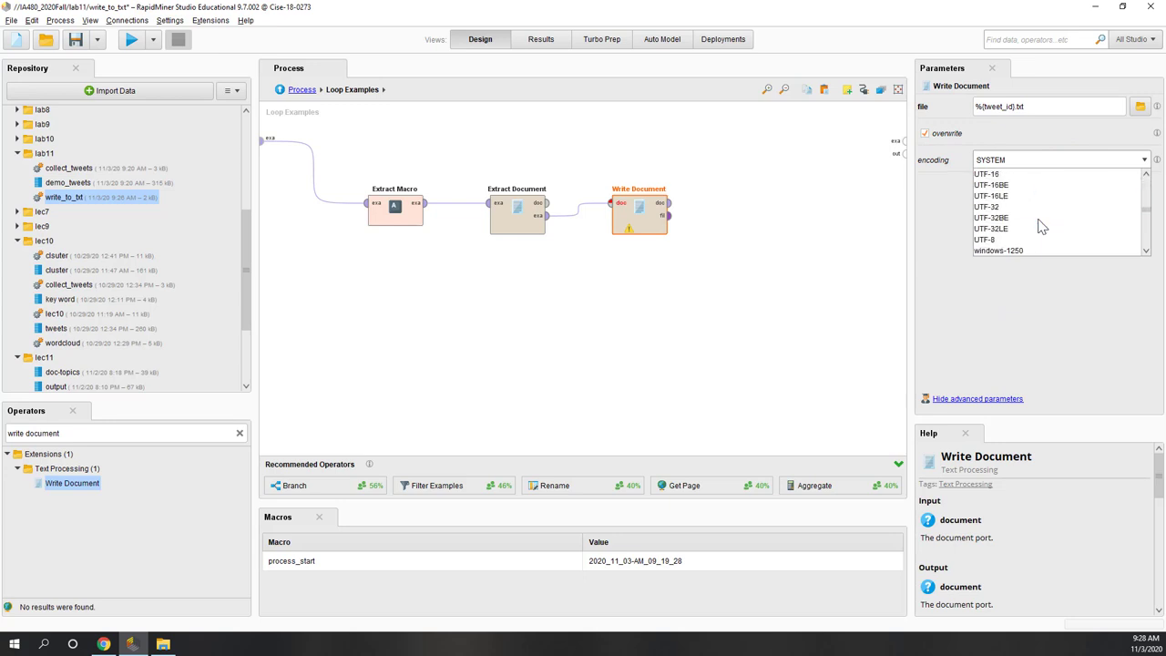
pyautogui.click(986, 239)
pyautogui.click(807, 294)
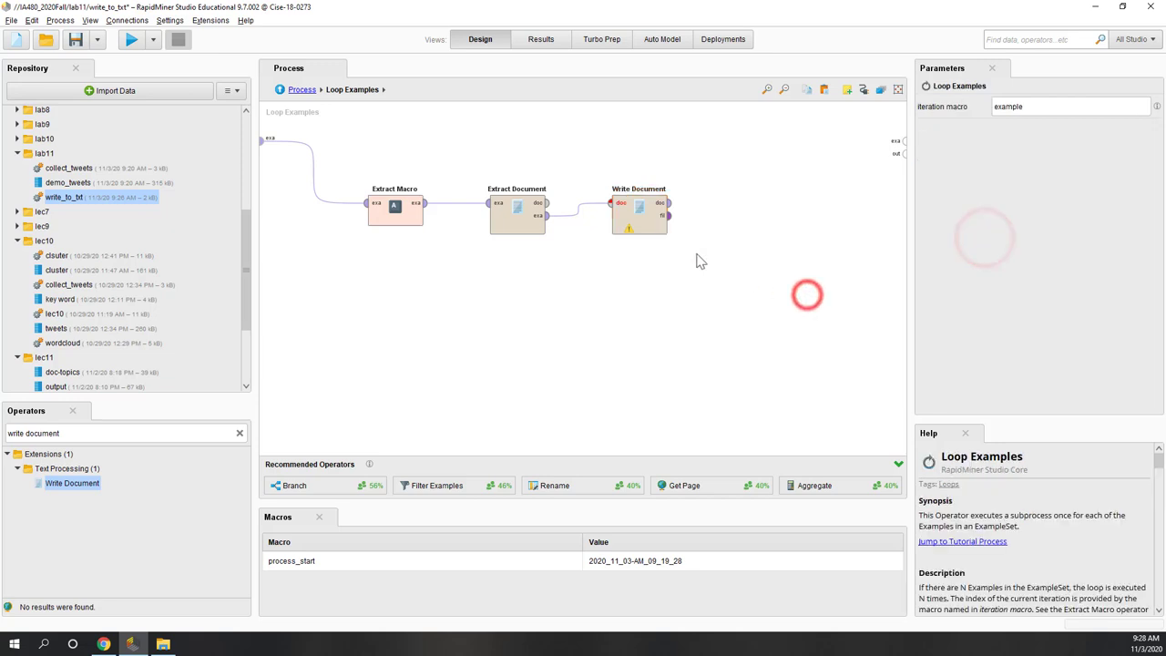
# Replace the example connection into Write Document with one from Extract Document's doc output, and save the process
pyautogui.click(632, 235)
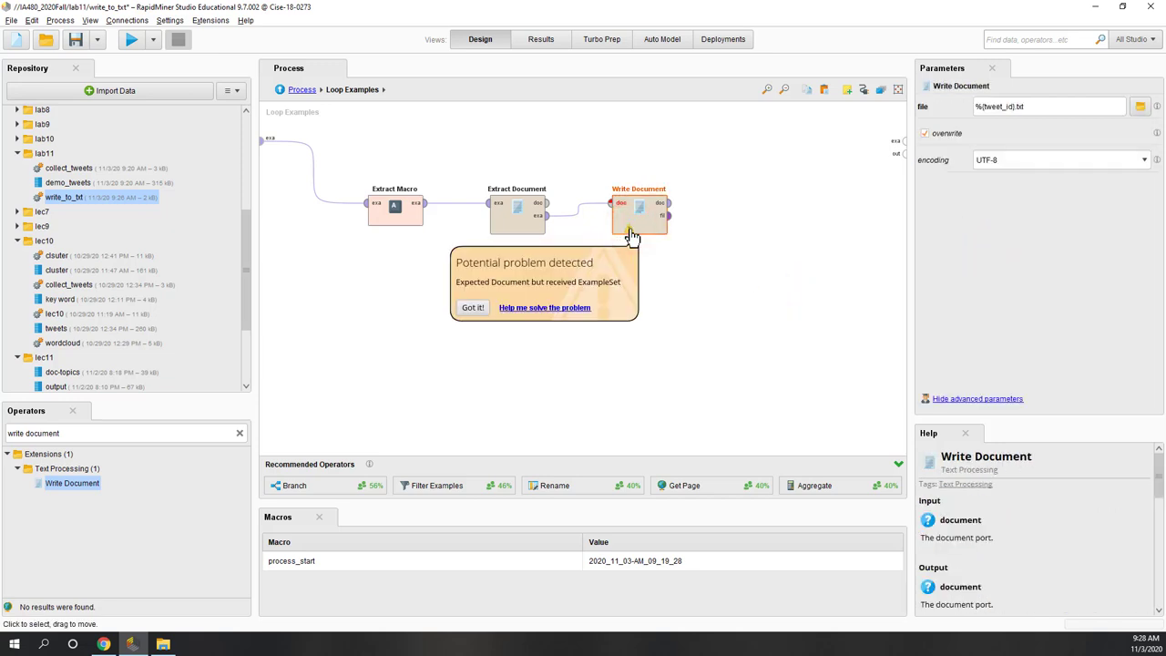
pyautogui.hotkey('ctrl', 's')
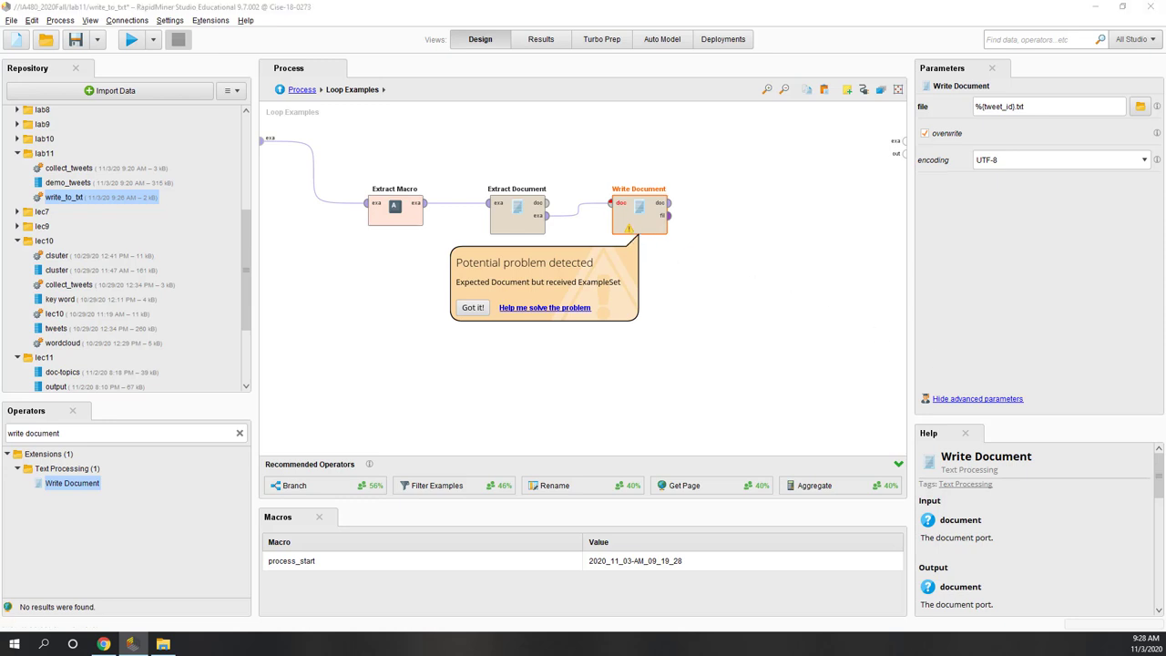
pyautogui.keyDown('alt'); pyautogui.click(579, 212); pyautogui.keyUp('alt')
pyautogui.click(546, 204)
pyautogui.moveTo(547, 204); pyautogui.dragTo(610, 202)
pyautogui.click(575, 307)
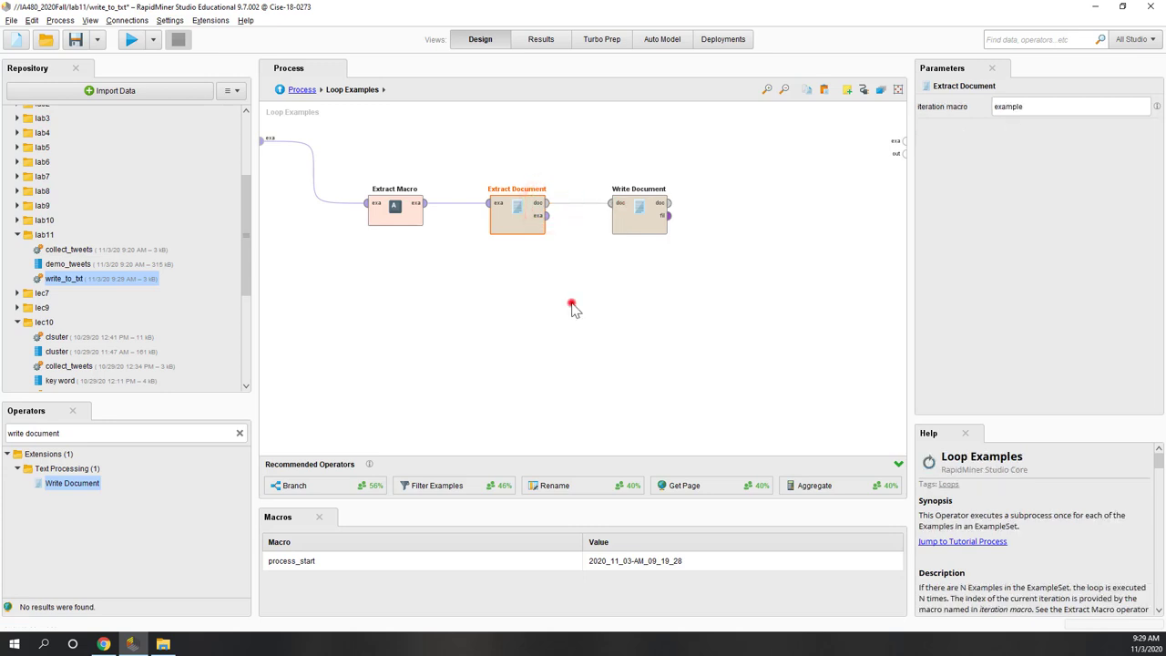
pyautogui.click(631, 225)
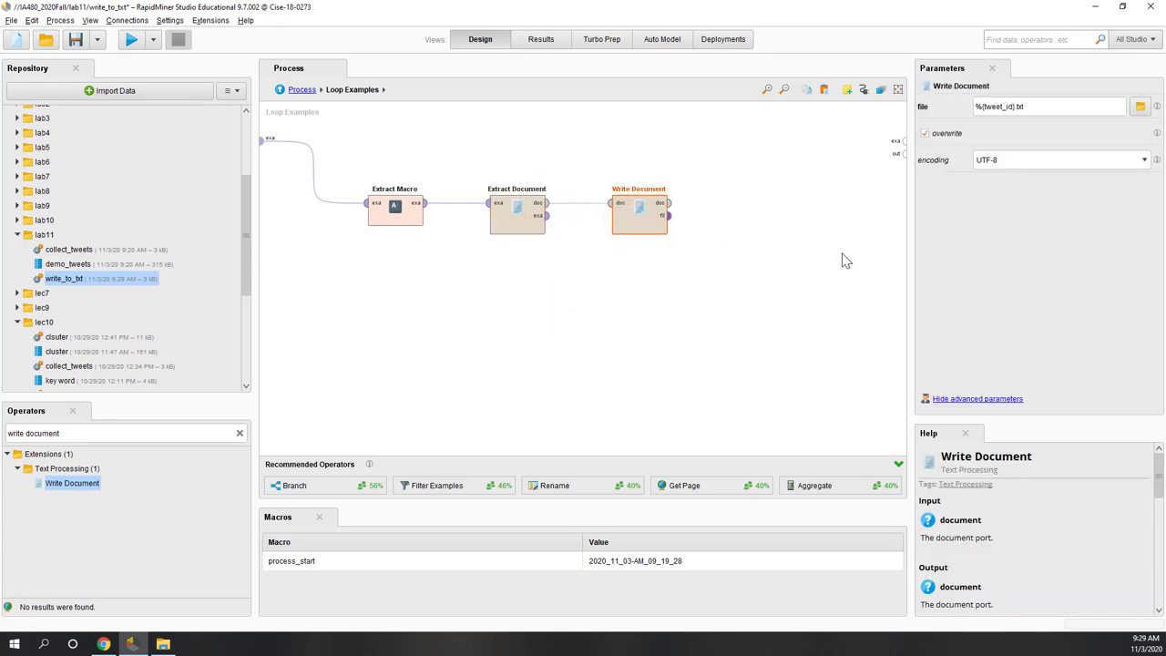
pyautogui.hotkey('ctrl', 's')
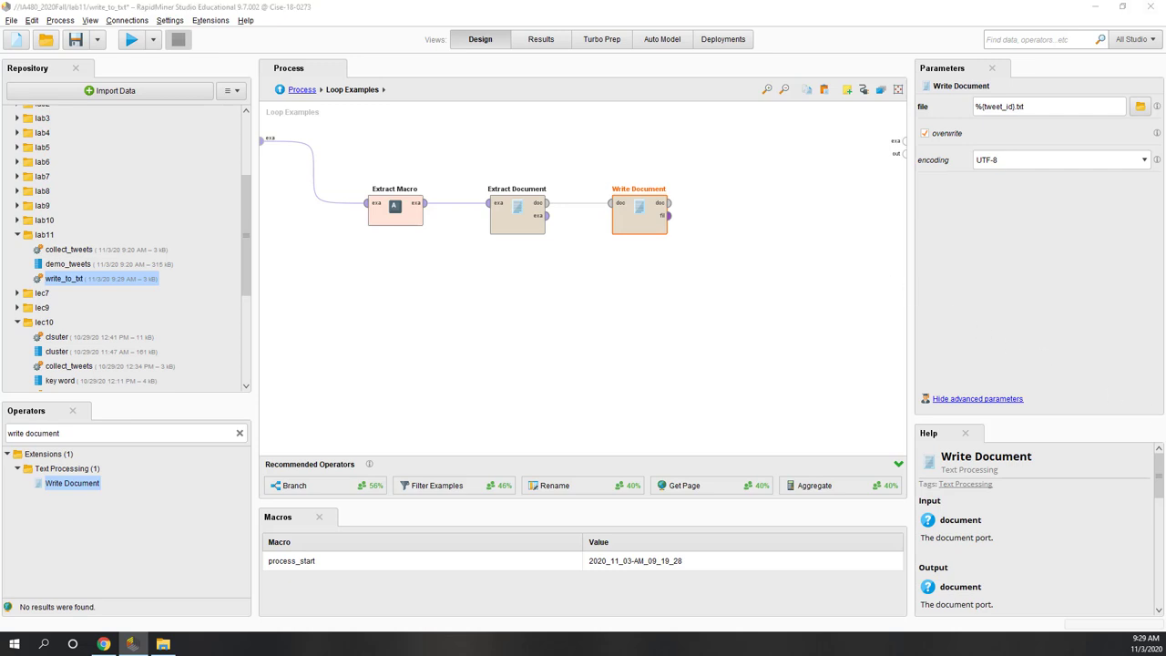
# Try to redirect Write Document's %{tweet_id}.txt output to the Downloads folder through the file browser
pyautogui.click(632, 223)
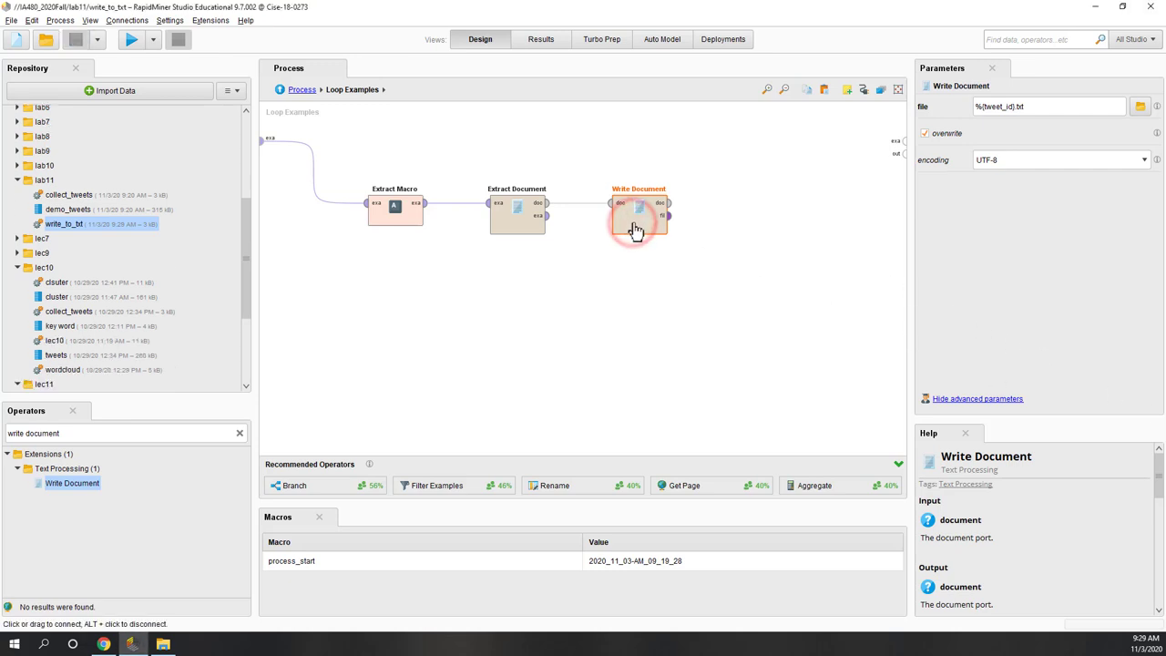
pyautogui.moveTo(1049, 107); pyautogui.dragTo(933, 108)
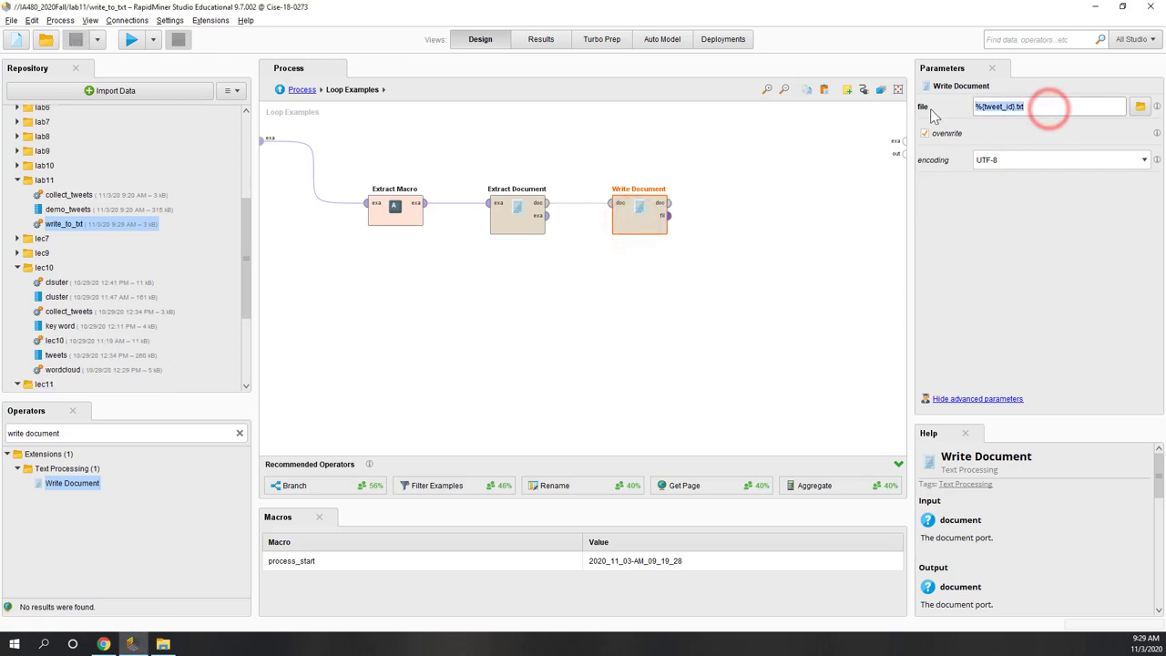
pyautogui.click(1138, 107)
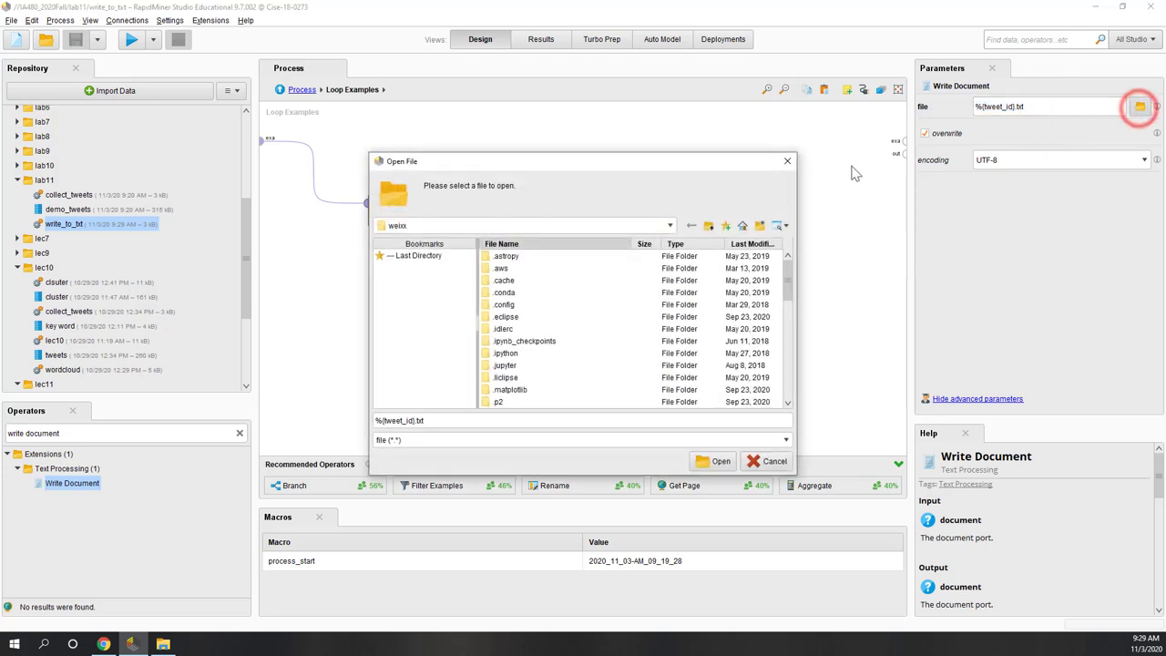
pyautogui.click(411, 256)
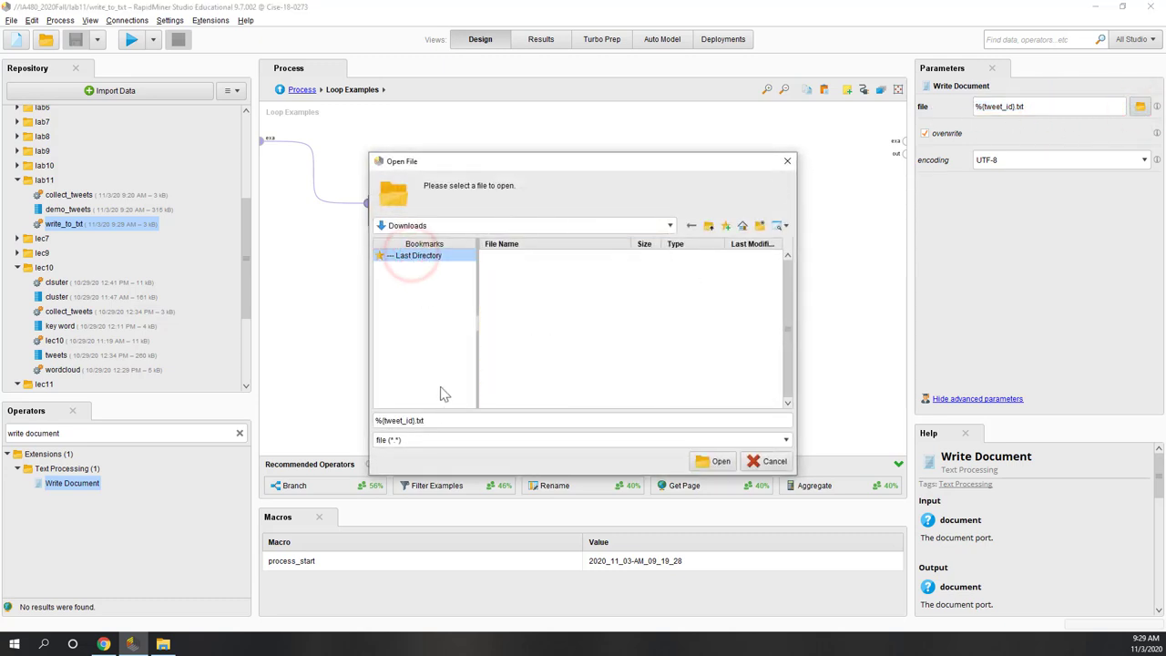
pyautogui.click(447, 419)
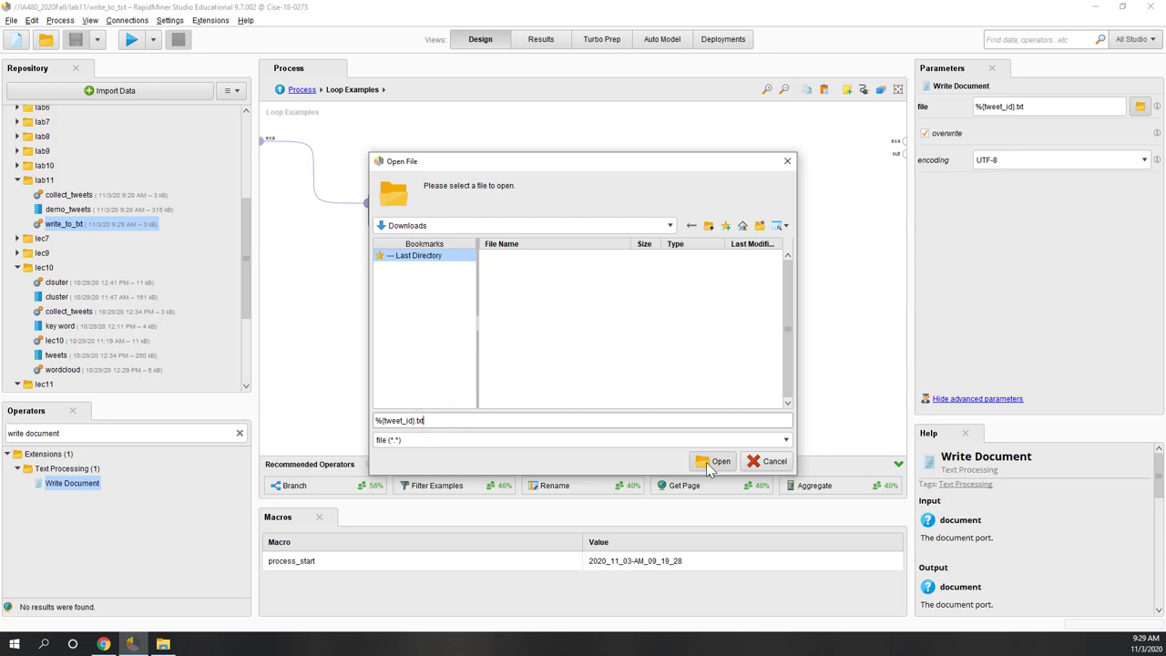
pyautogui.click(424, 255)
pyautogui.click(670, 225)
pyautogui.click(425, 293)
pyautogui.click(423, 255)
pyautogui.click(440, 420)
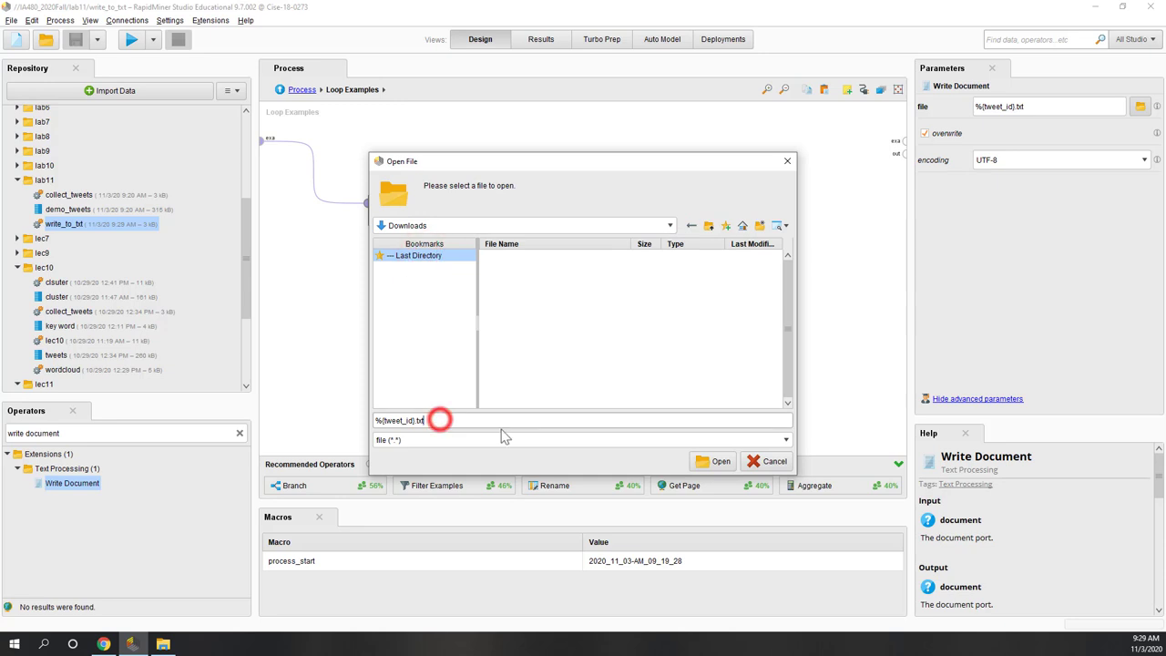
pyautogui.click(713, 461)
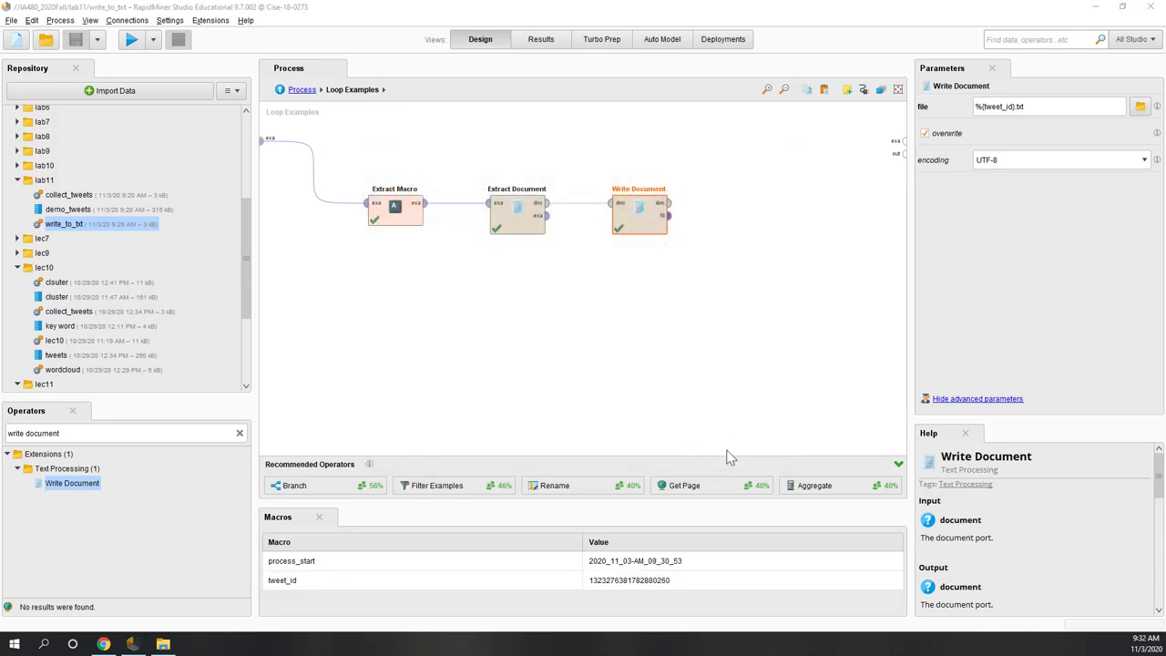
# Switch to File Explorer and copy the full path of the Downloads folder
pyautogui.tripleClick(1042, 105)
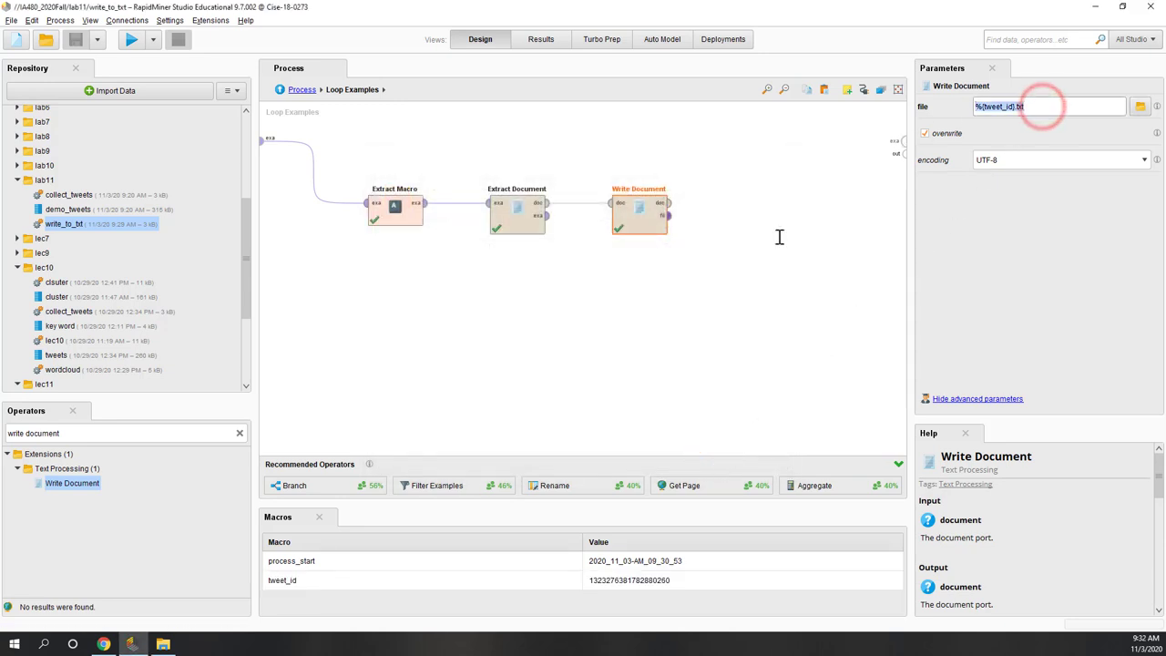
pyautogui.click(755, 253)
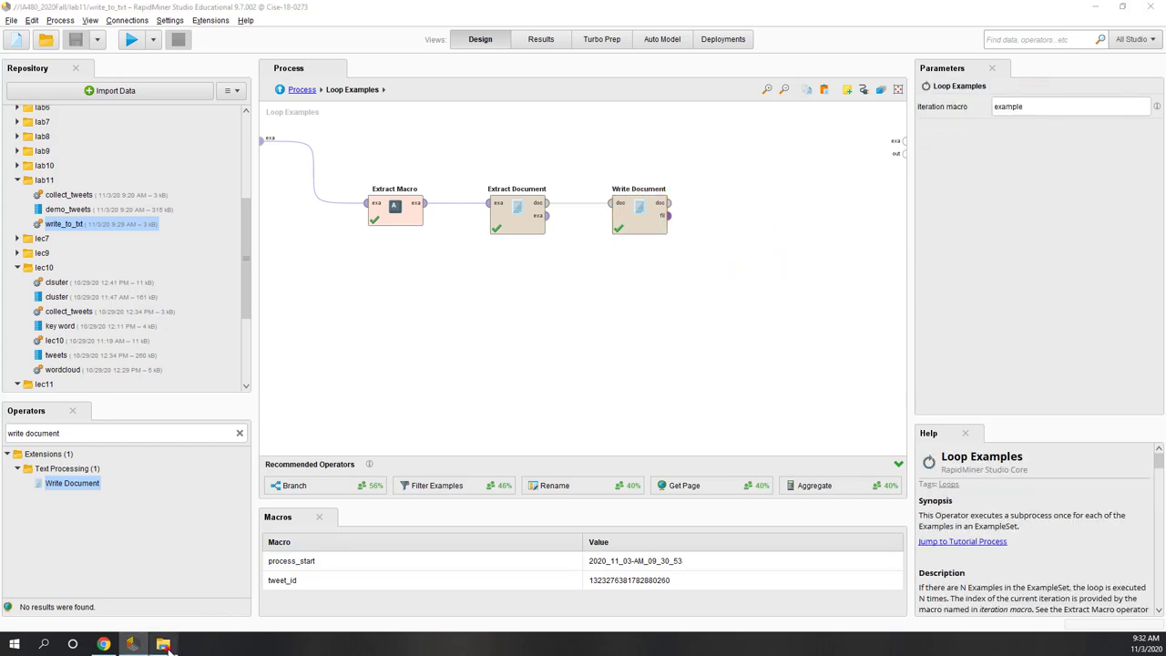
pyautogui.click(163, 644)
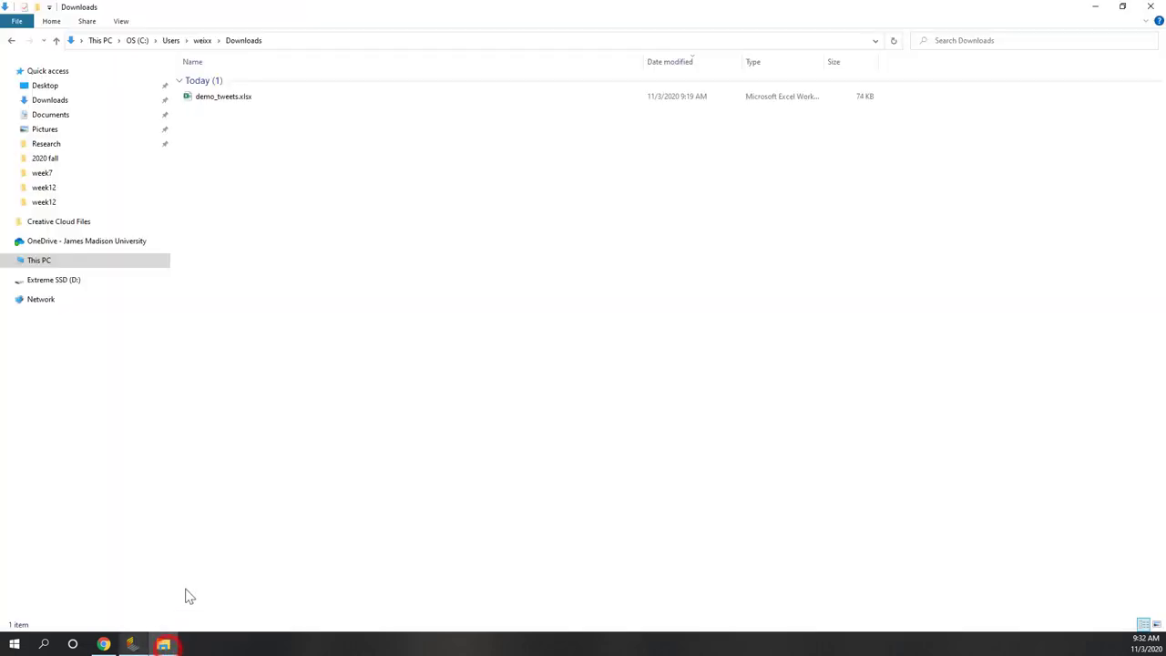
pyautogui.click(346, 41)
pyautogui.rightClick(346, 40)
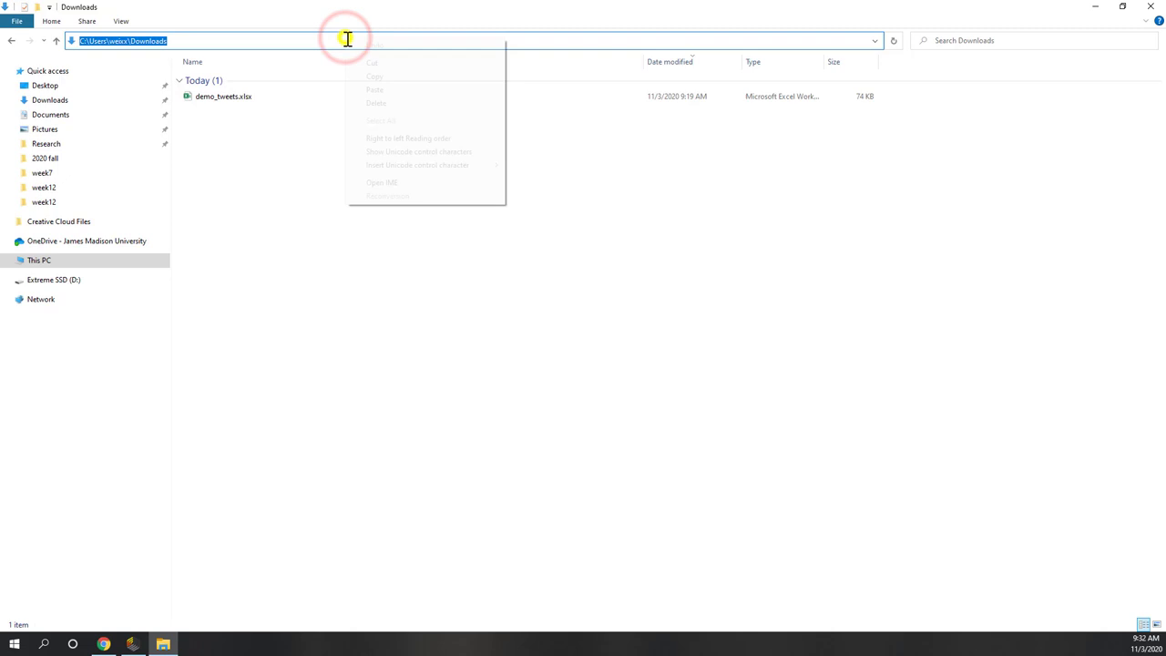
pyautogui.click(377, 76)
# Back in RapidMiner, put the copied Downloads path and a backslash in front of %{tweet_id}.txt in Write Document's file parameter
pyautogui.click(132, 645)
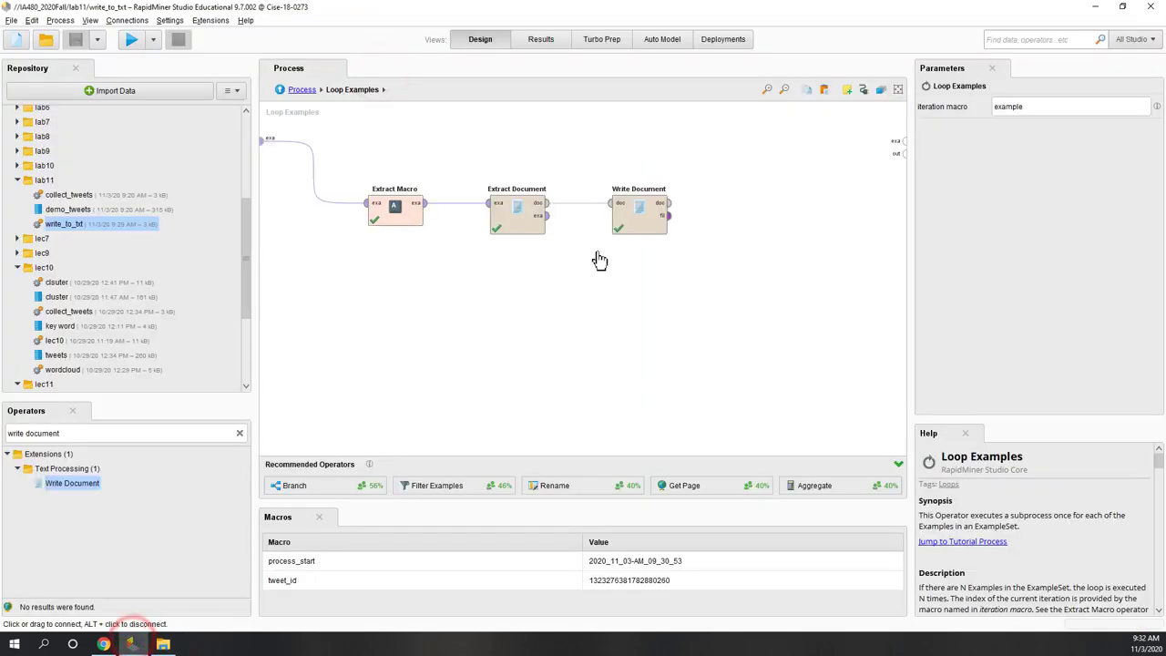
pyautogui.click(637, 222)
pyautogui.click(973, 106)
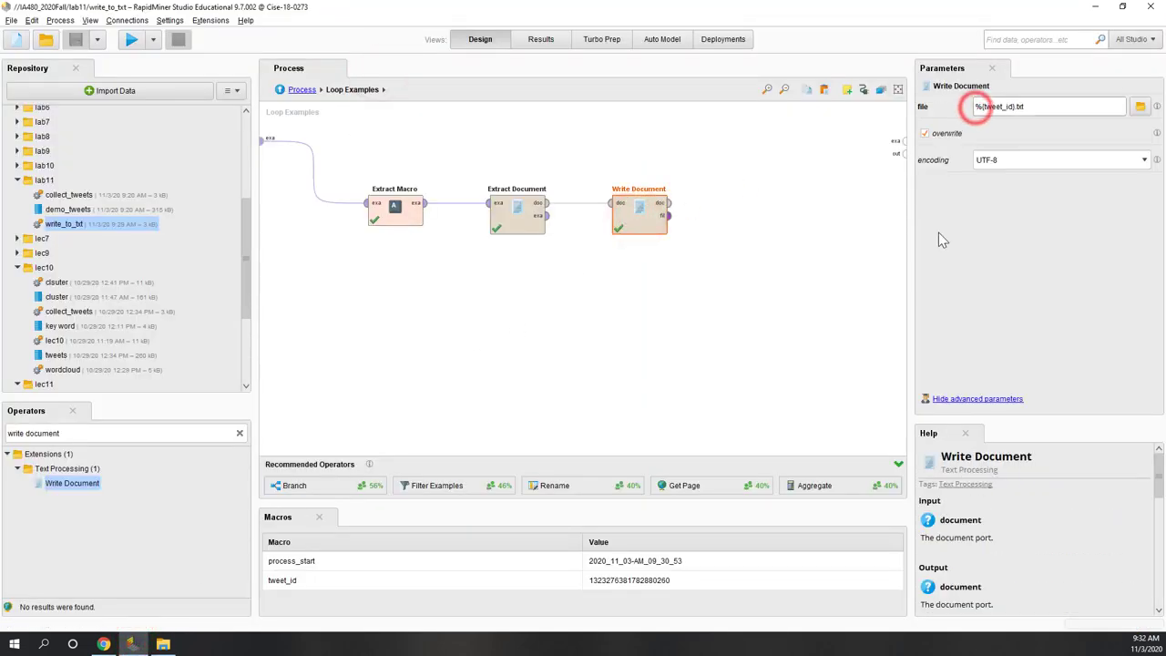
pyautogui.hotkey('ctrl', 'v')
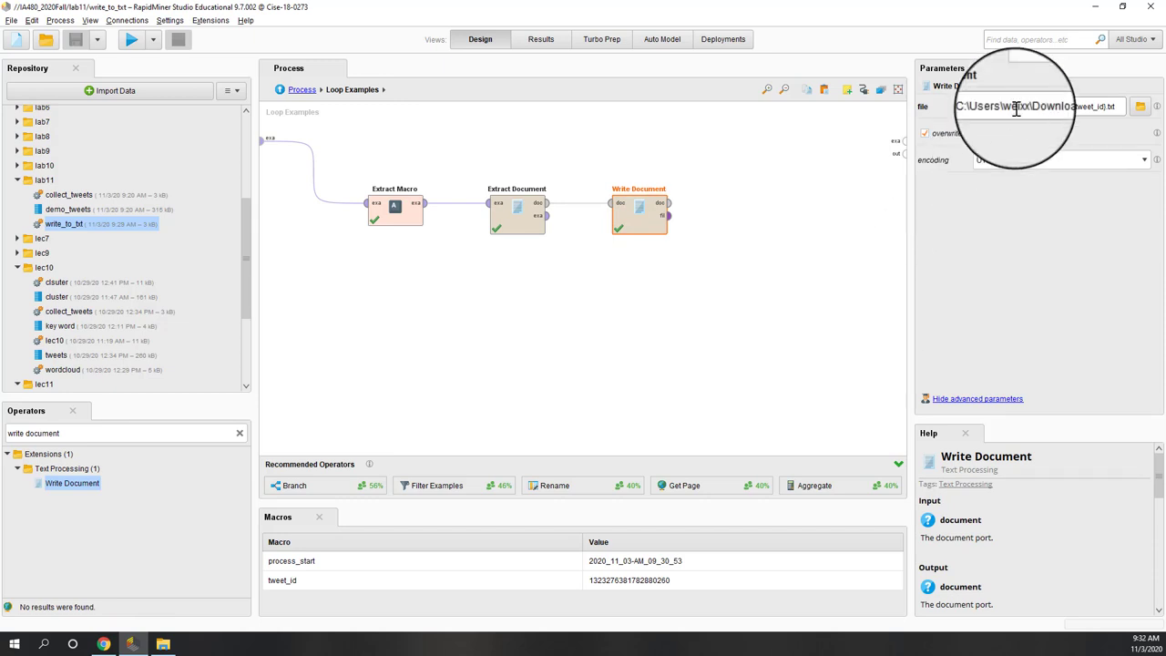
pyautogui.write('\\')
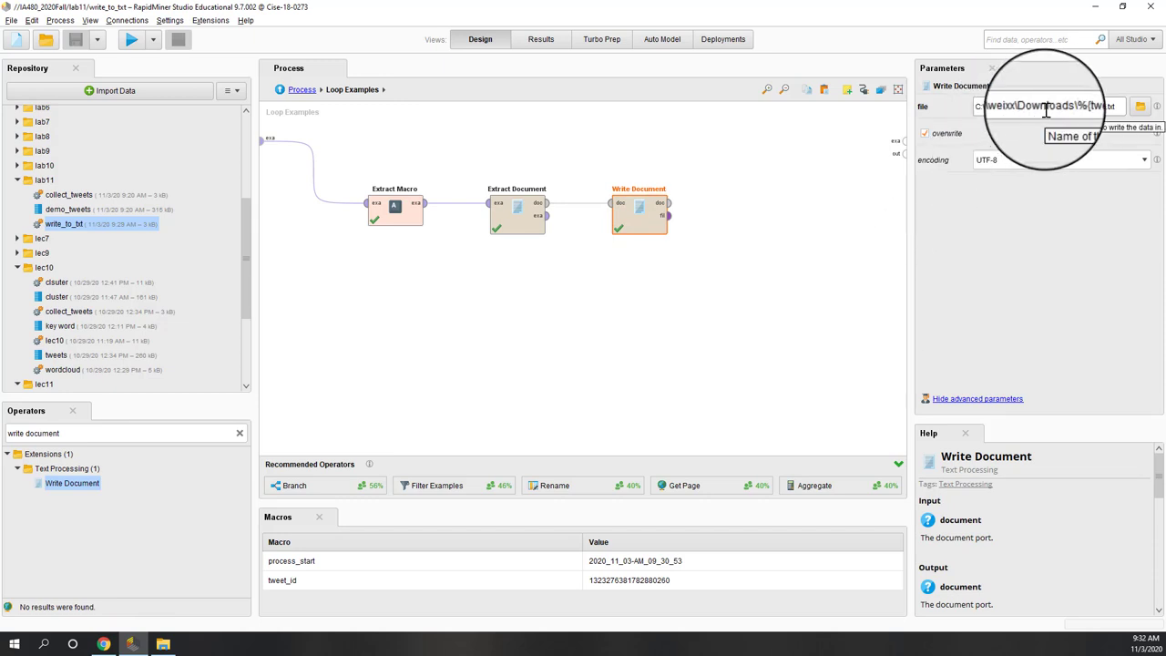
pyautogui.moveTo(1063, 107); pyautogui.dragTo(1106, 108)
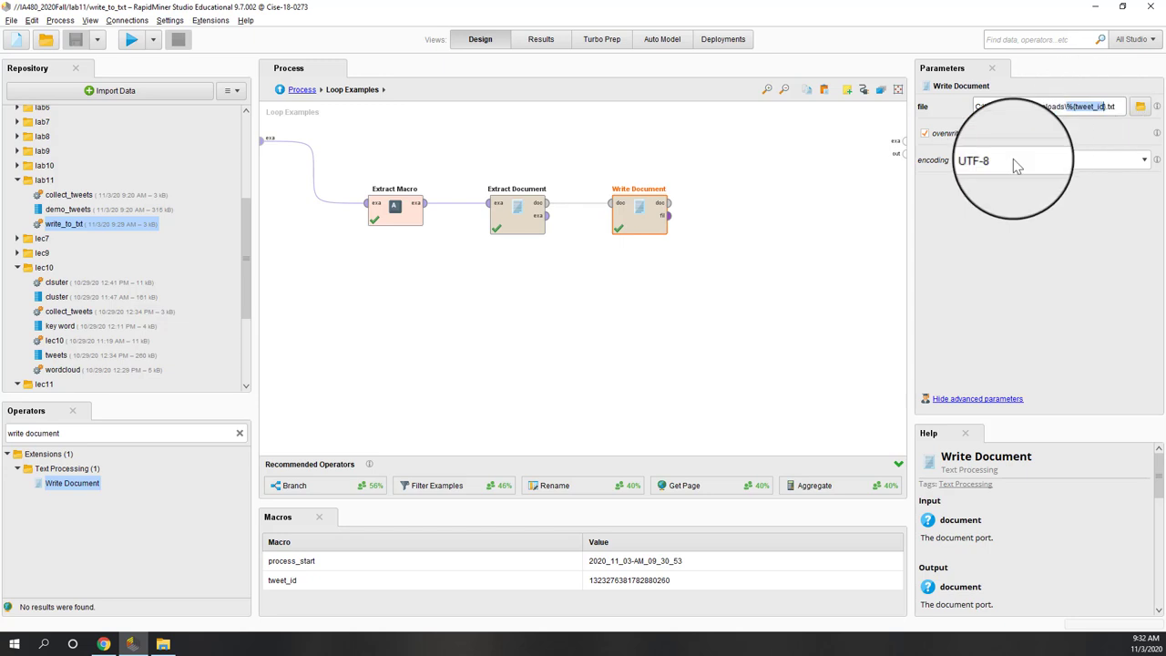
pyautogui.click(851, 156)
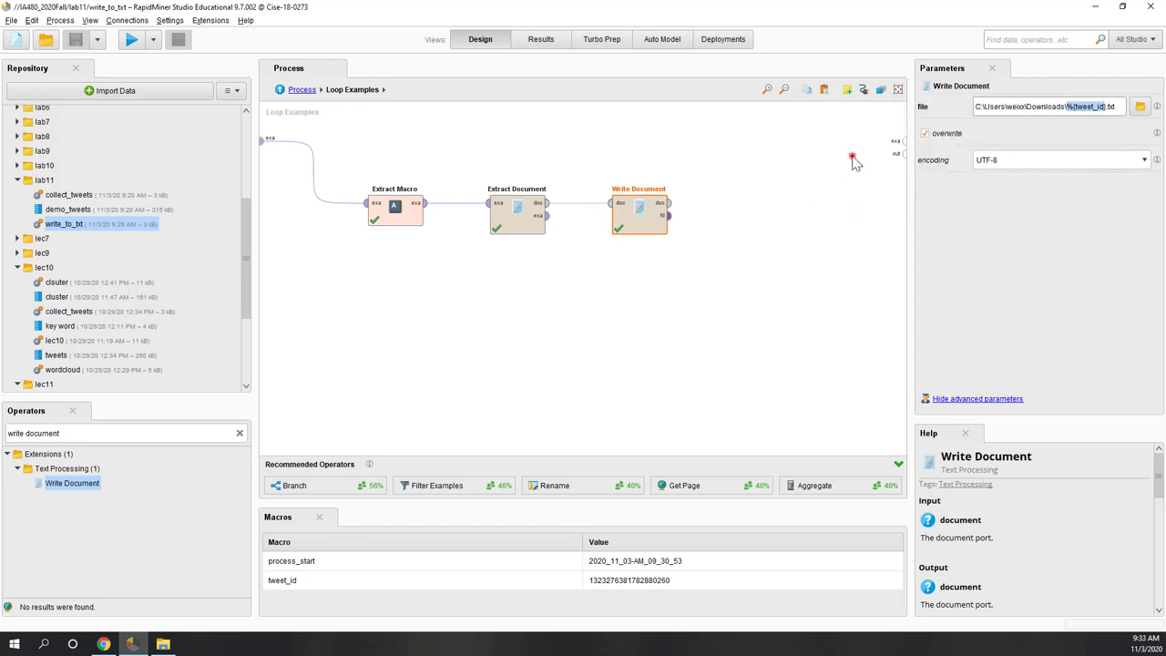
# Return to the top-level process and move Loop Examples farther away from Retrieve demo_tweets
pyautogui.click(301, 89)
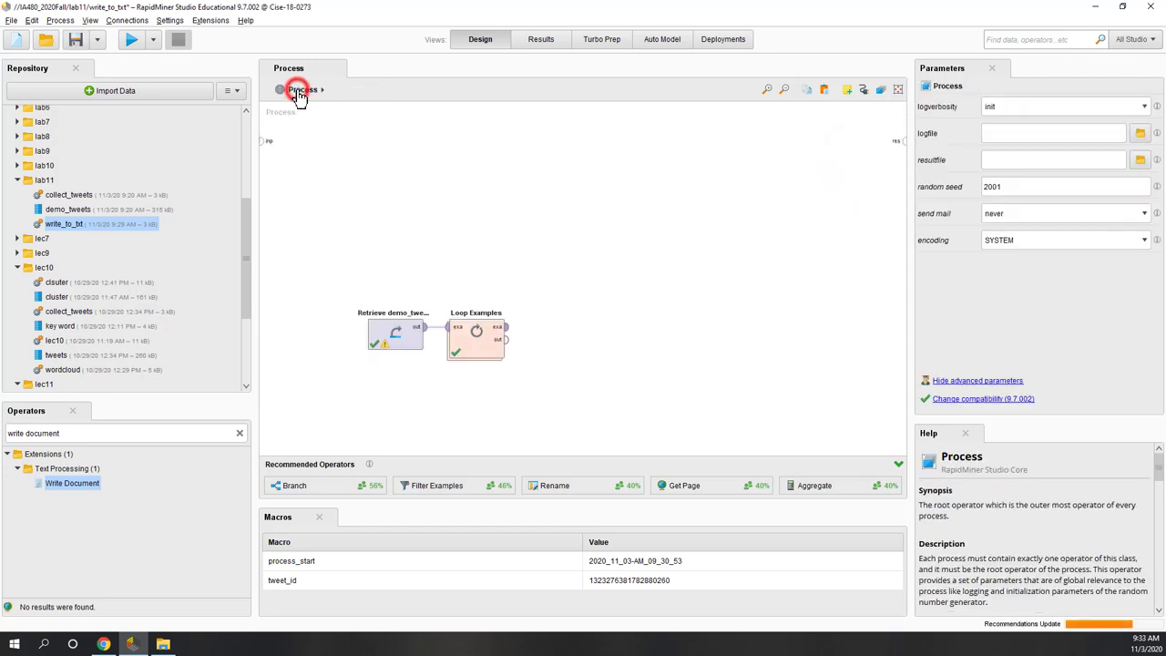
pyautogui.moveTo(464, 346); pyautogui.dragTo(544, 354)
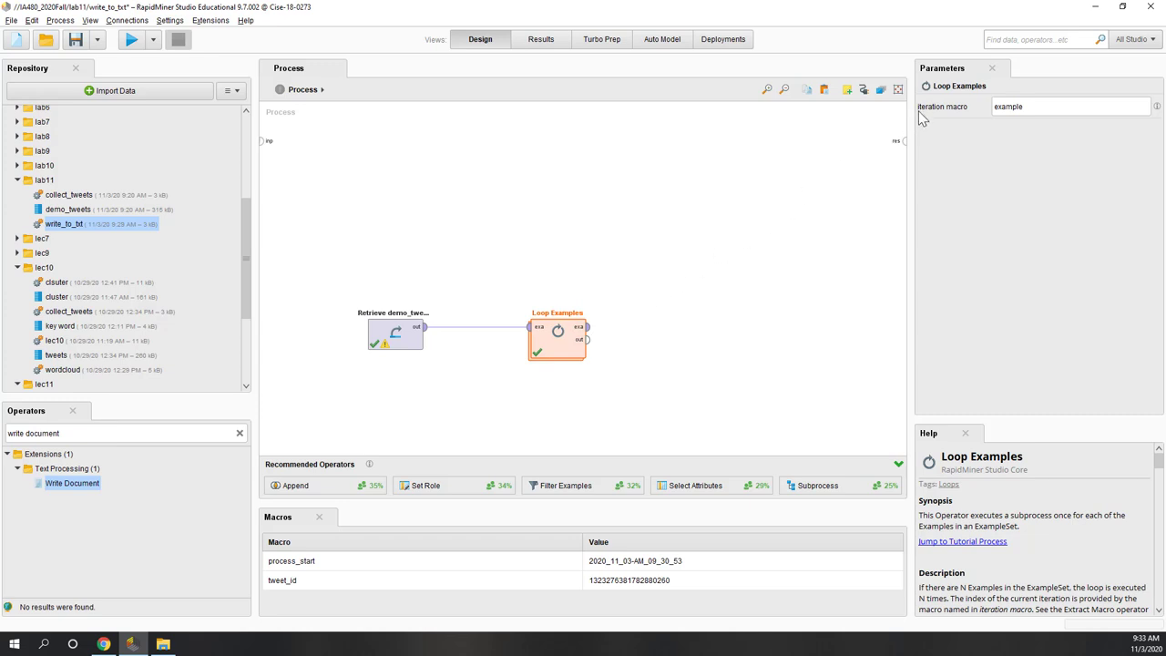
# Review the parameters of Extract Macro, Extract Document and Write Document inside Loop Examples
pyautogui.doubleClick(559, 339)
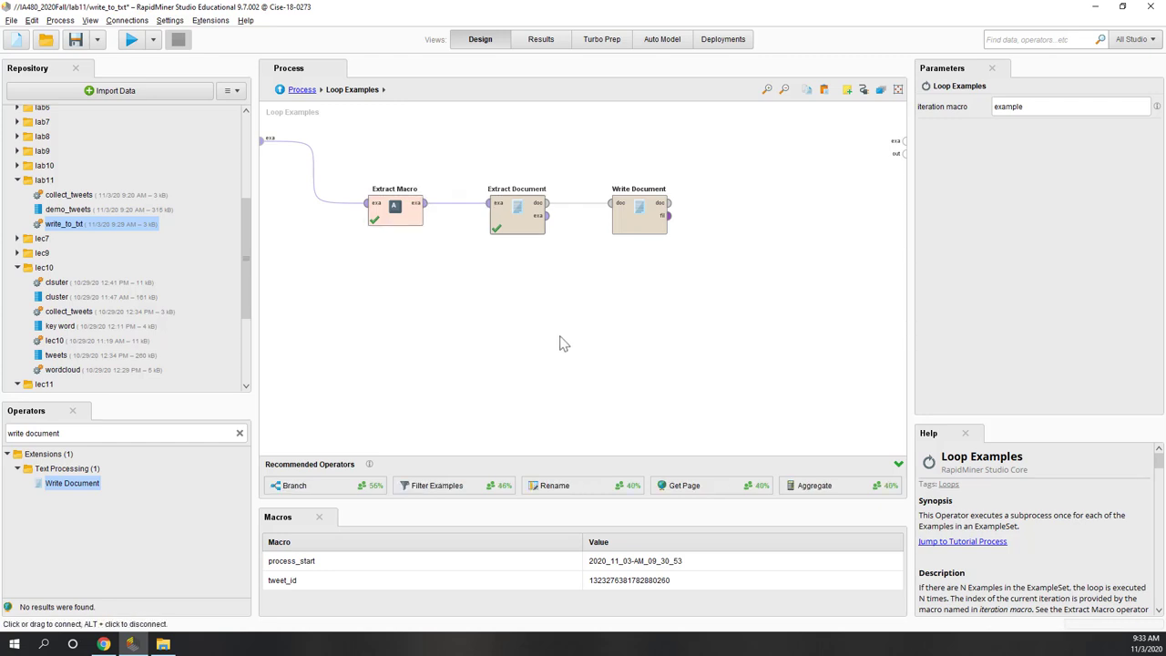
pyautogui.click(398, 216)
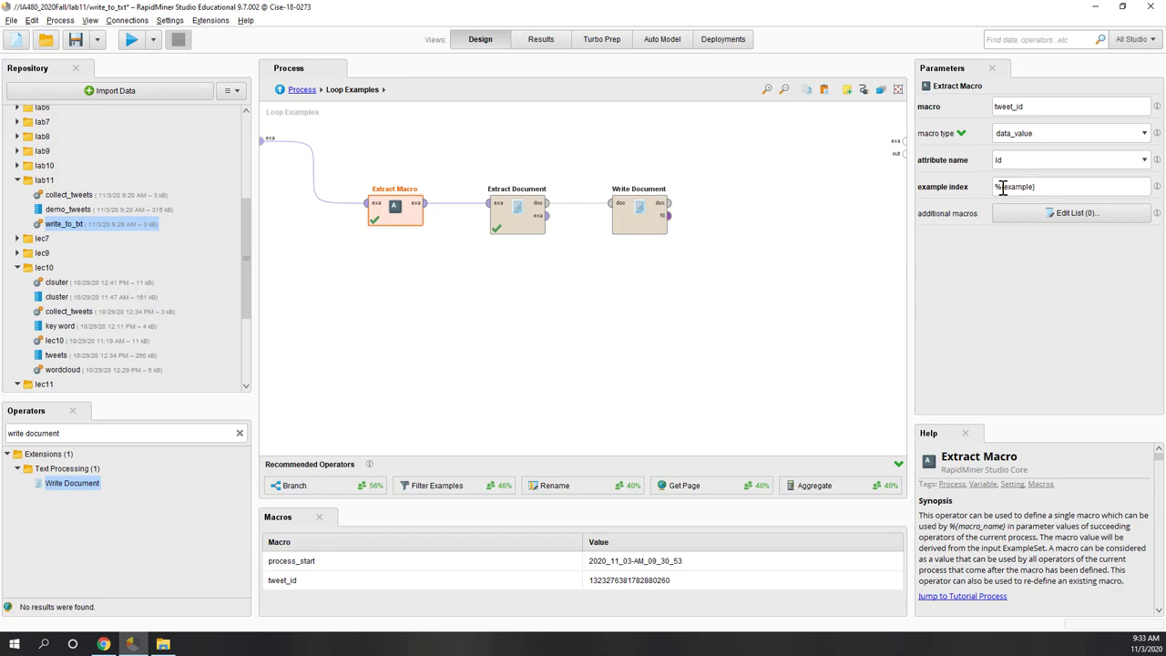
pyautogui.click(524, 232)
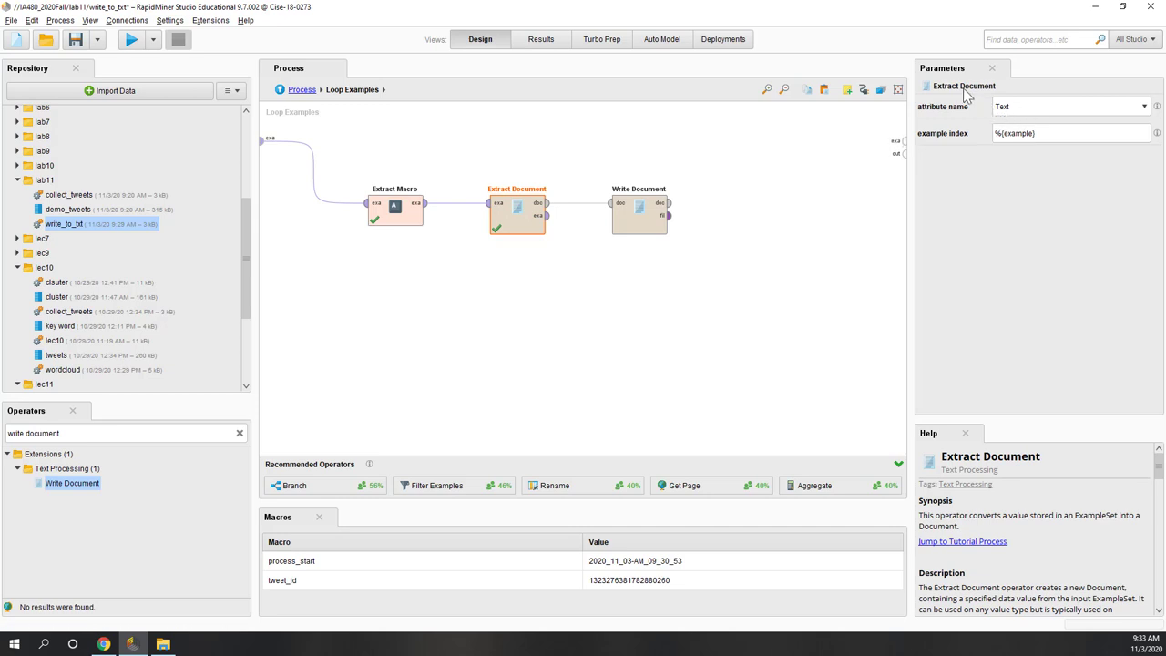
pyautogui.click(638, 213)
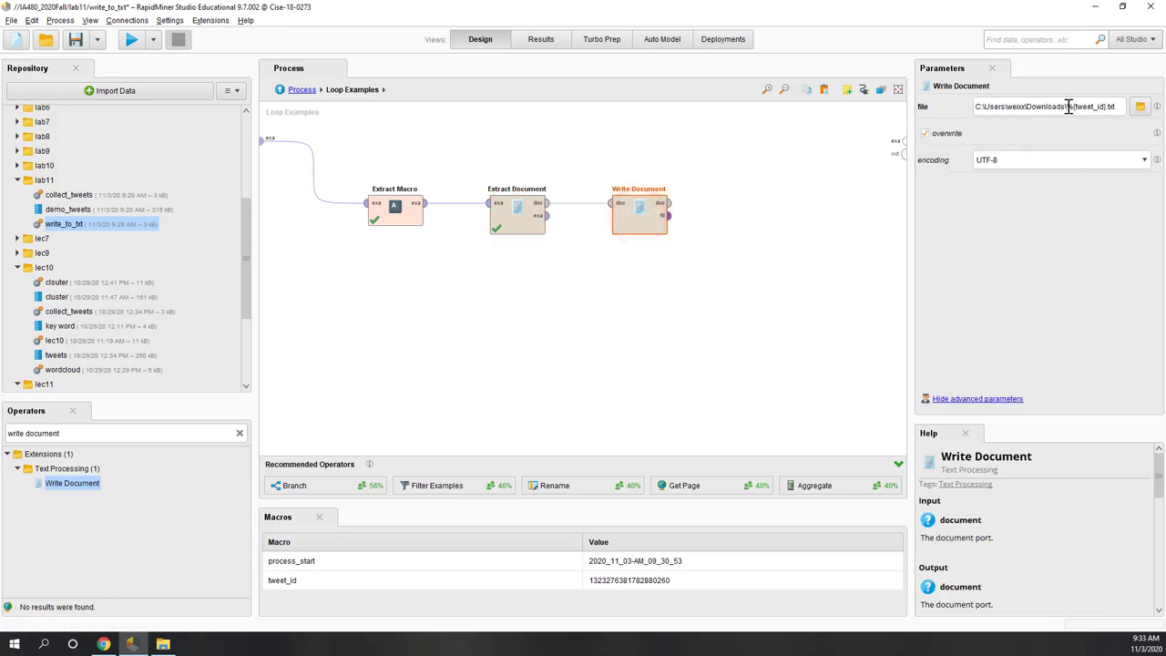
pyautogui.moveTo(1068, 107); pyautogui.dragTo(1108, 107)
pyautogui.click(399, 221)
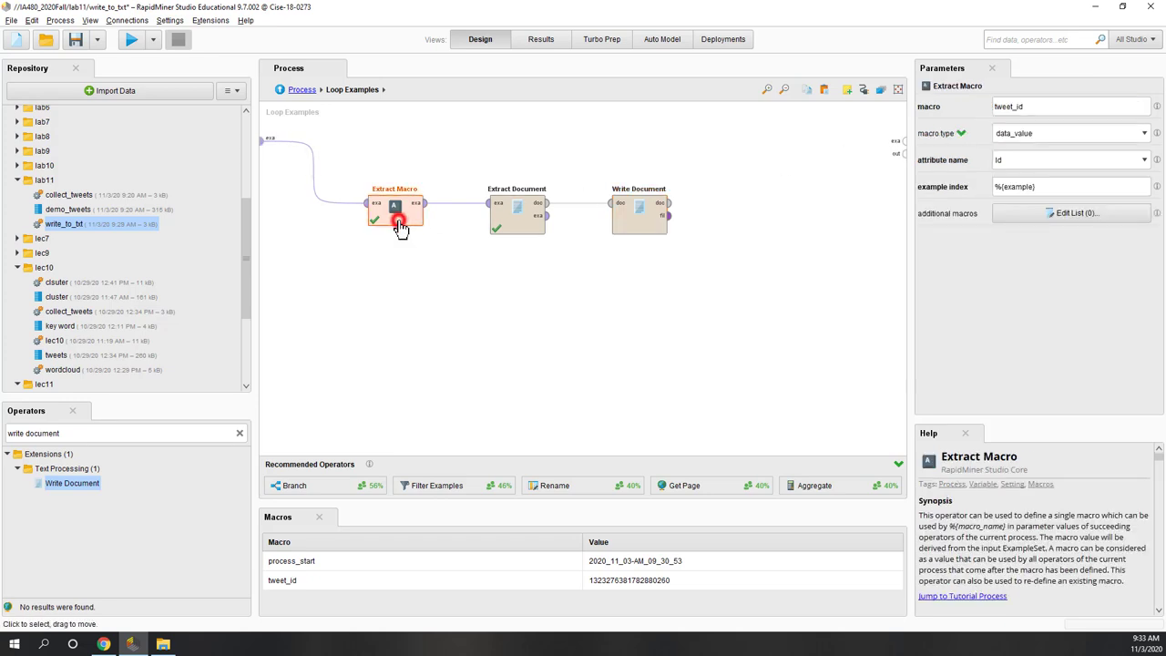
pyautogui.click(647, 235)
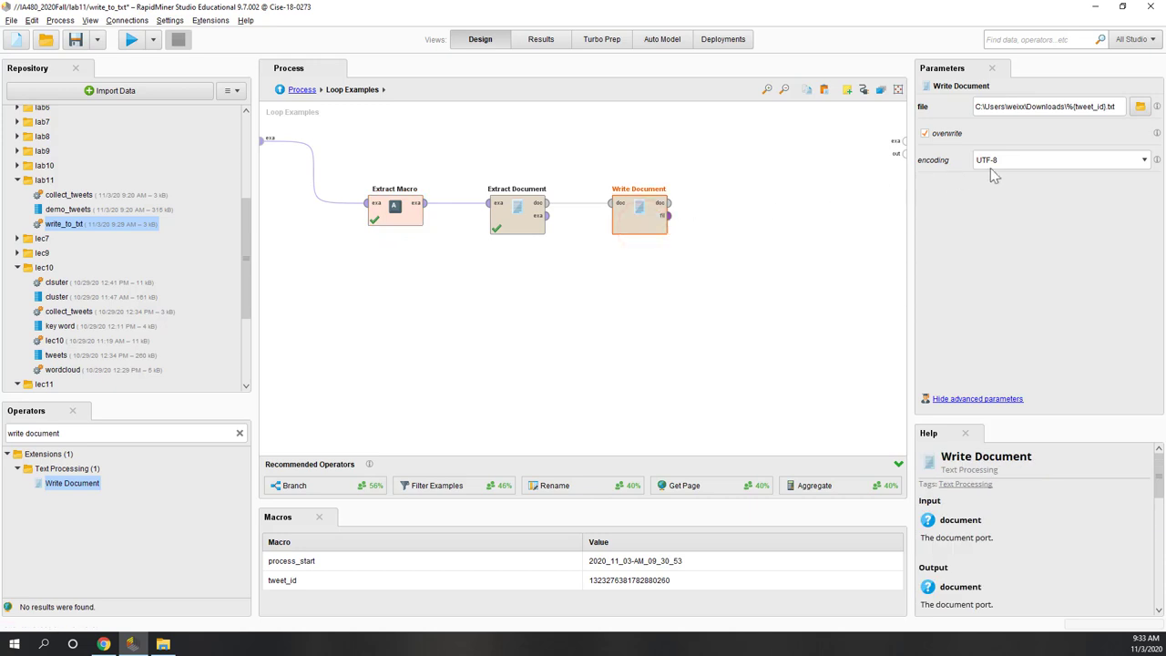
pyautogui.click(656, 359)
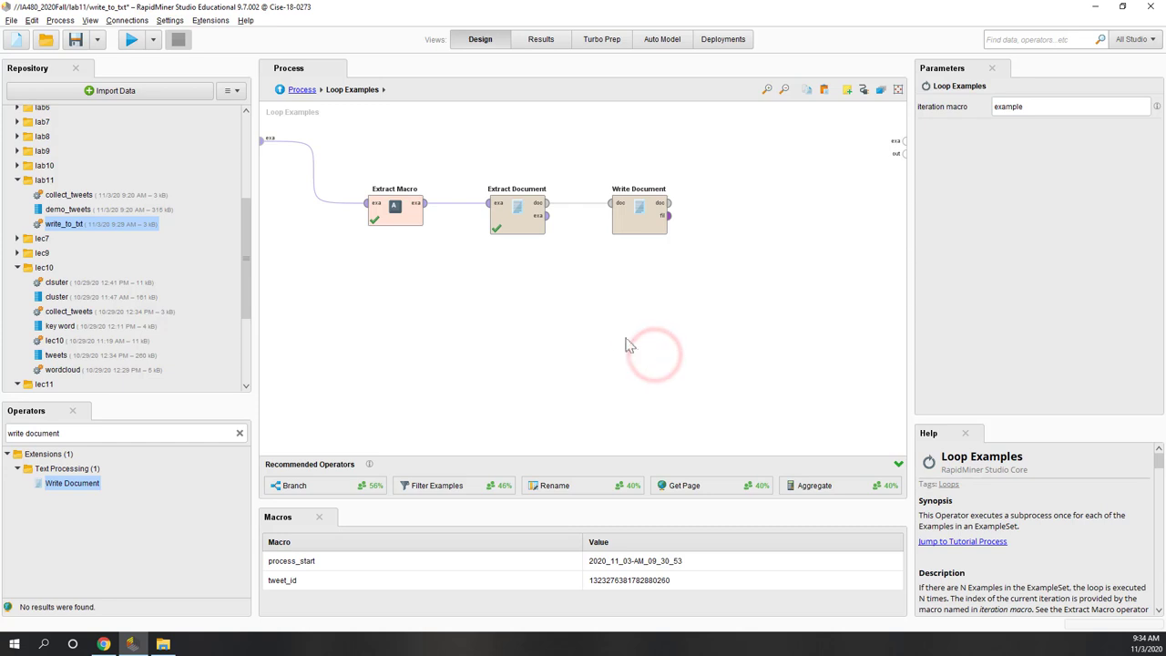
# Run the process and look through the generated text files in the Downloads folder down to the end of the list
pyautogui.click(130, 43)
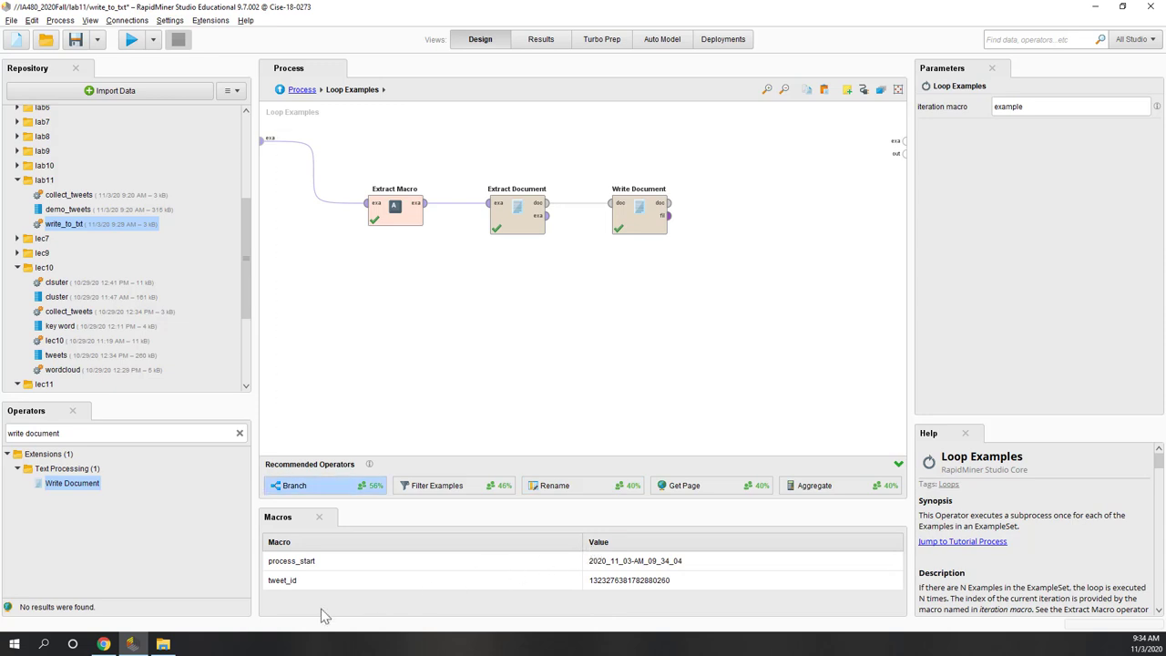
pyautogui.click(162, 644)
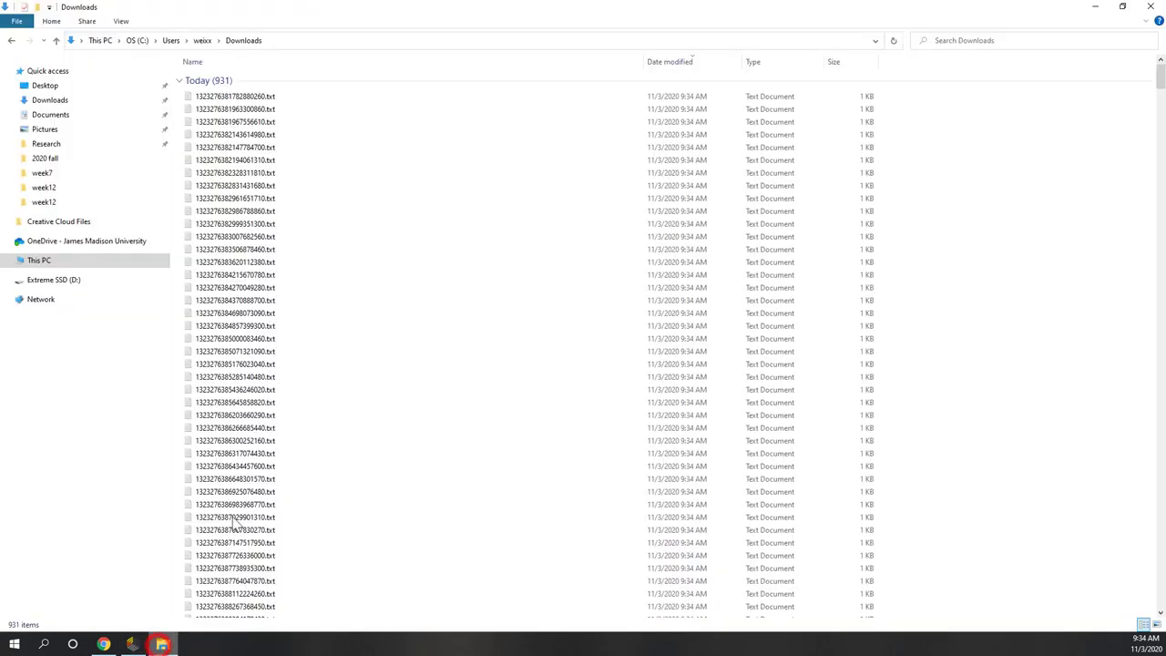
pyautogui.scroll(-20, 333, 356)
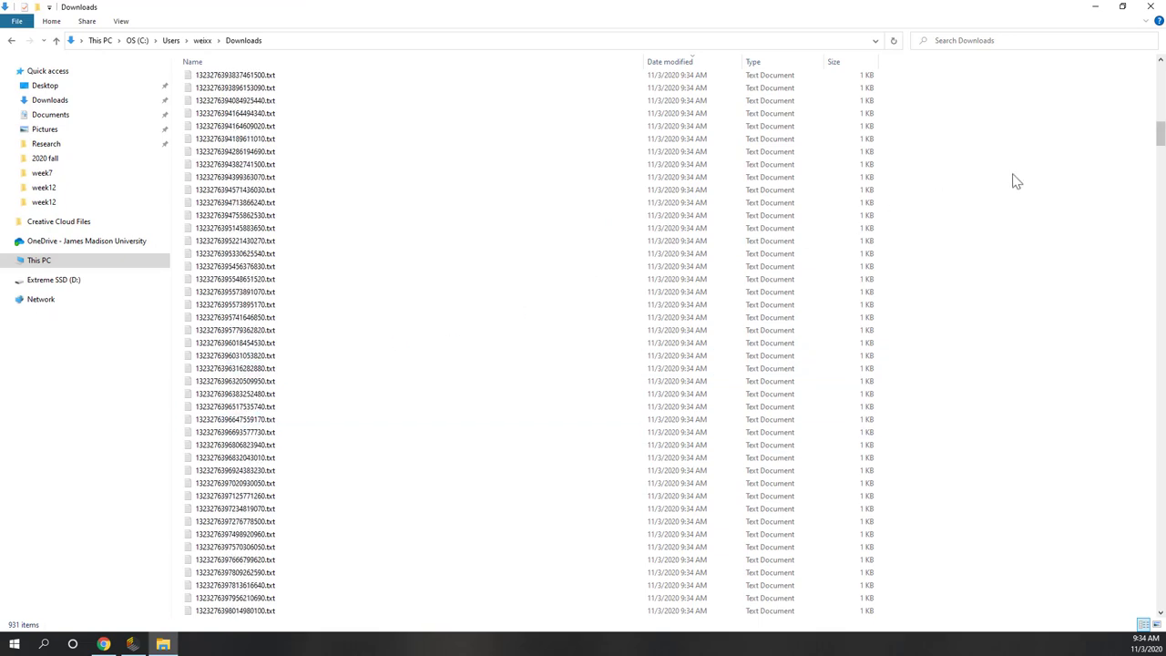
pyautogui.moveTo(1162, 136); pyautogui.dragTo(1157, 610)
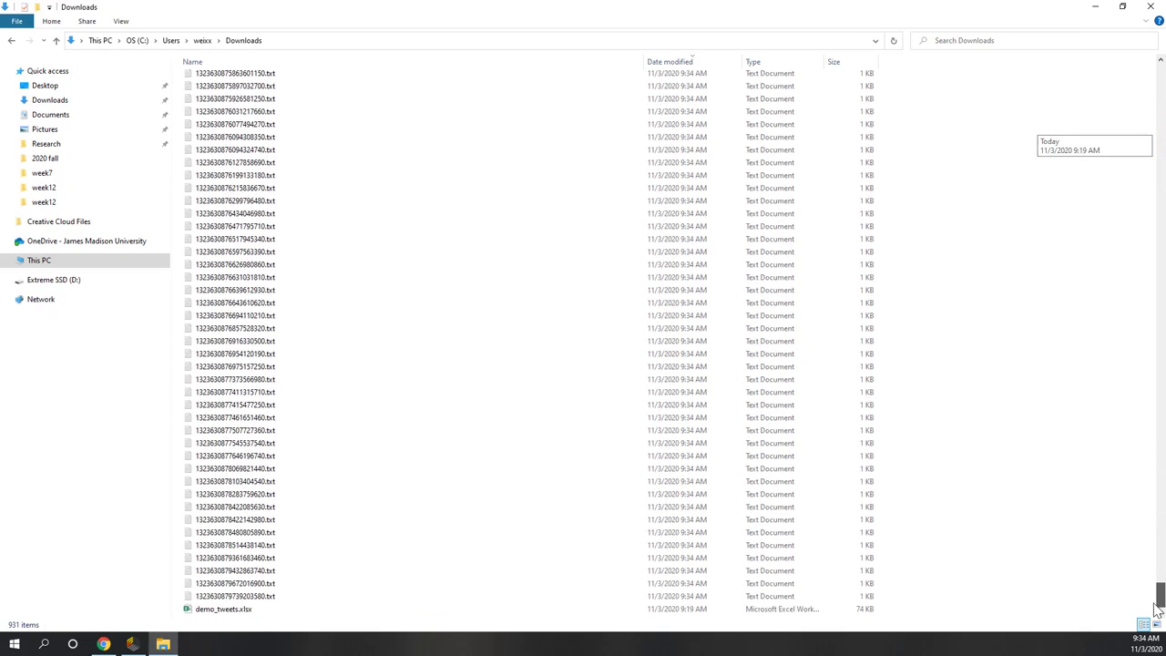
# Open two of the generated tweet text files from Downloads, read their contents and close them
pyautogui.click(241, 610)
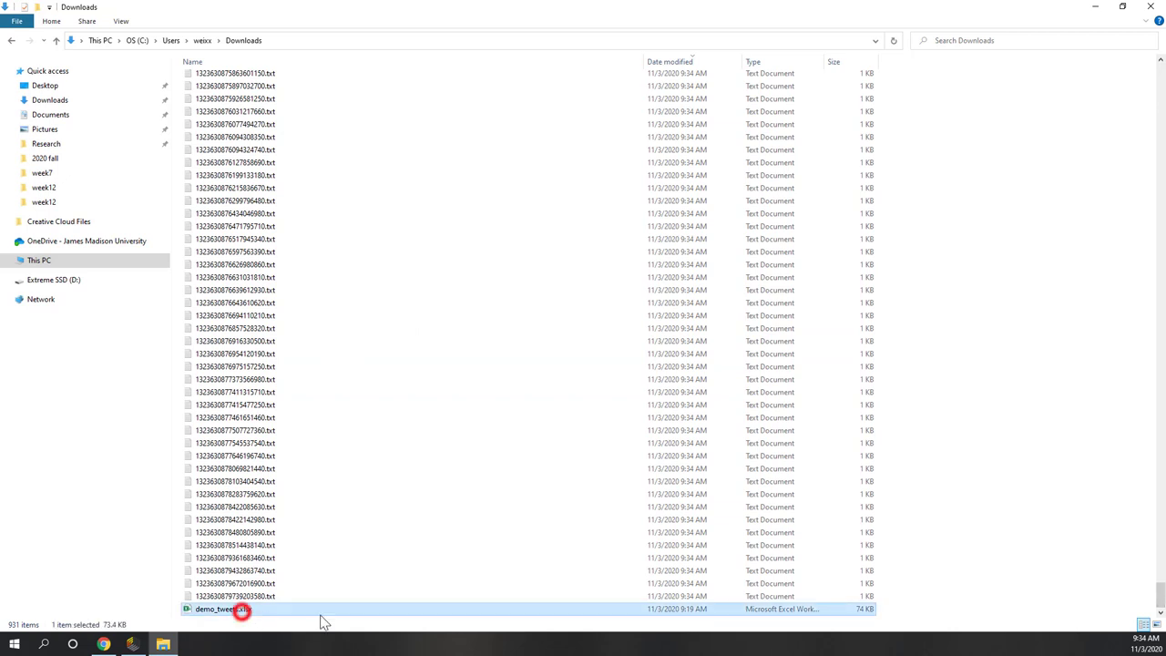
pyautogui.click(262, 595)
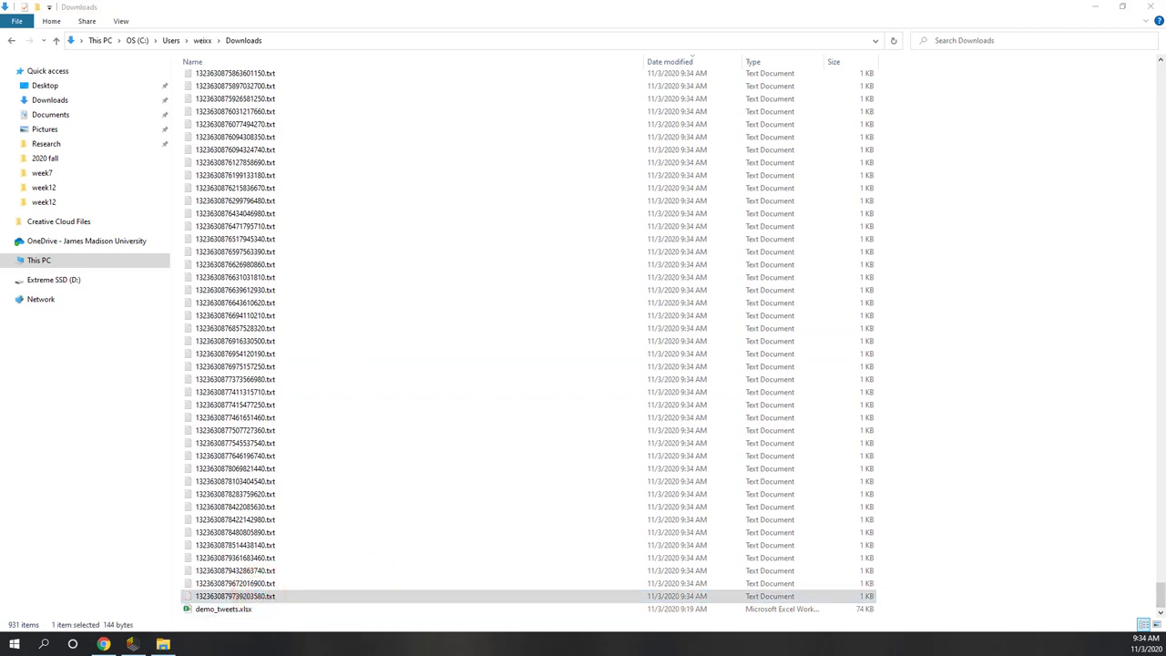
pyautogui.tripleClick(588, 231)
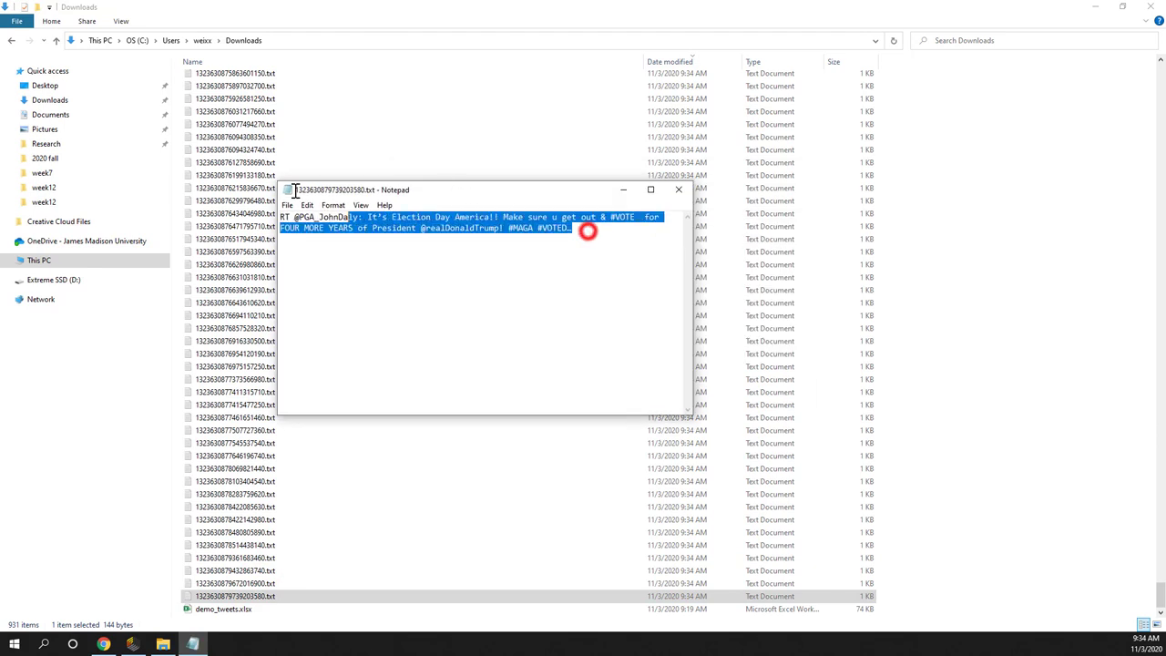
pyautogui.click(395, 247)
pyautogui.click(683, 190)
pyautogui.scroll(12, 295, 201)
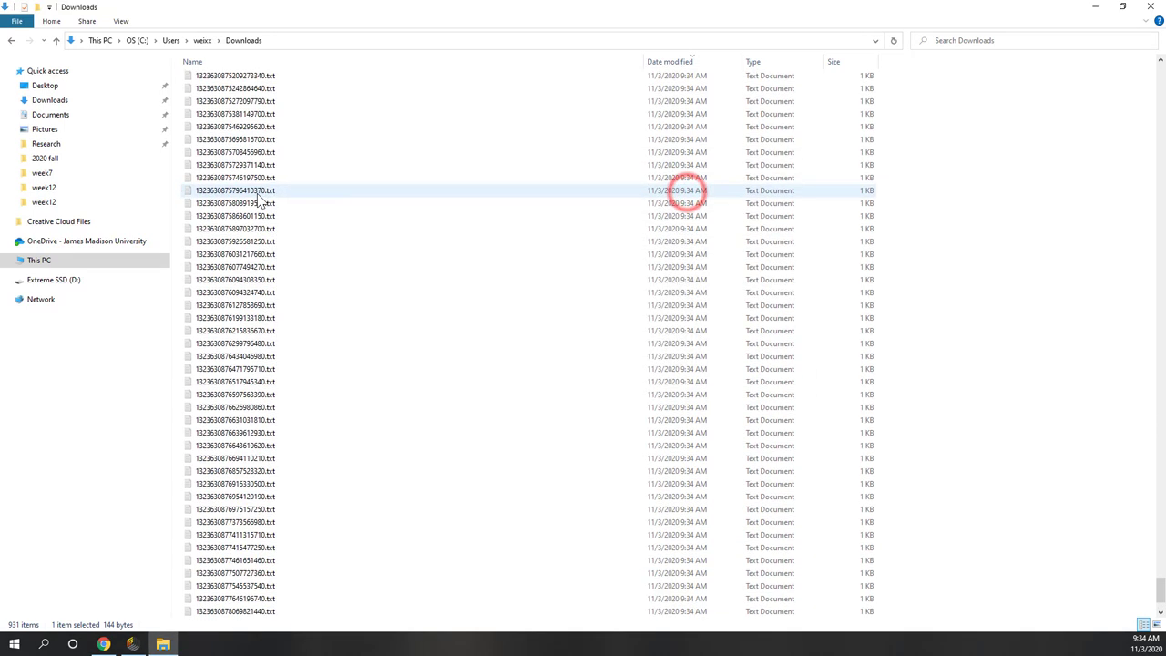
pyautogui.doubleClick(260, 191)
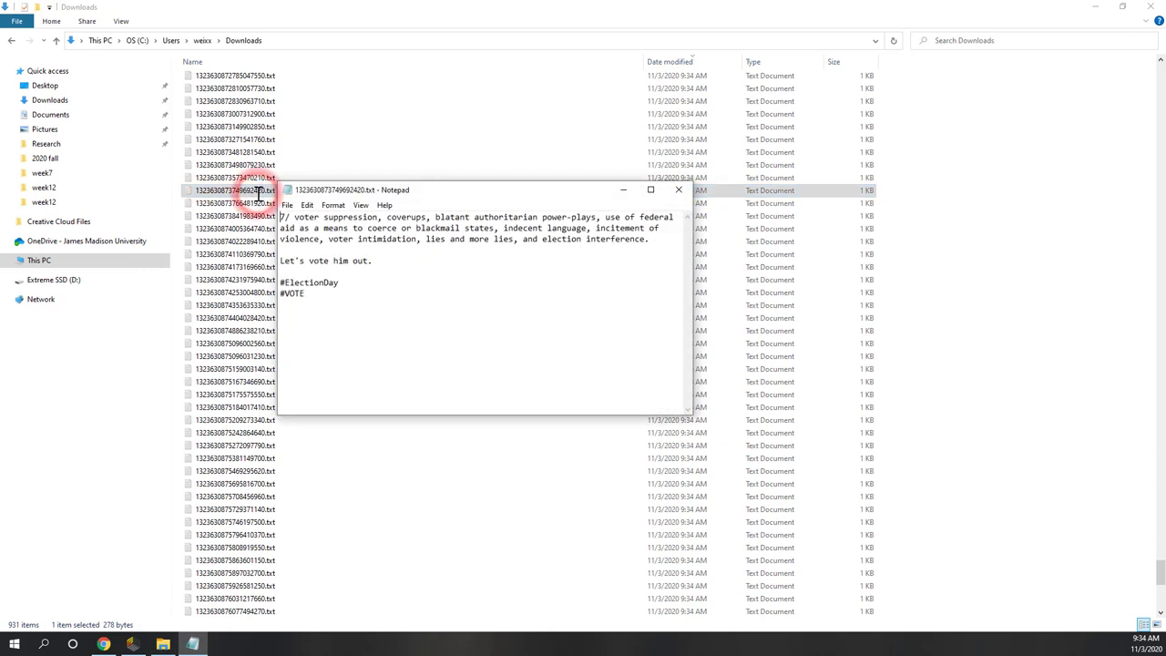
pyautogui.click(678, 190)
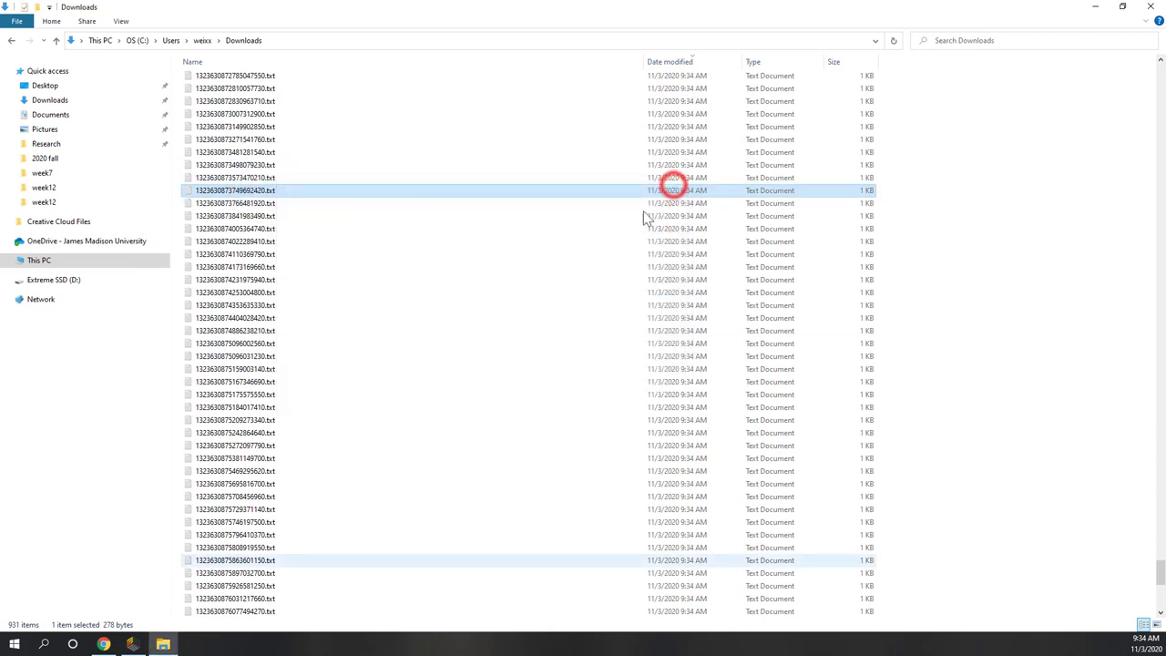
# Switch back to RapidMiner, return to the top-level process and save write_to_txt
pyautogui.click(131, 644)
pyautogui.click(407, 373)
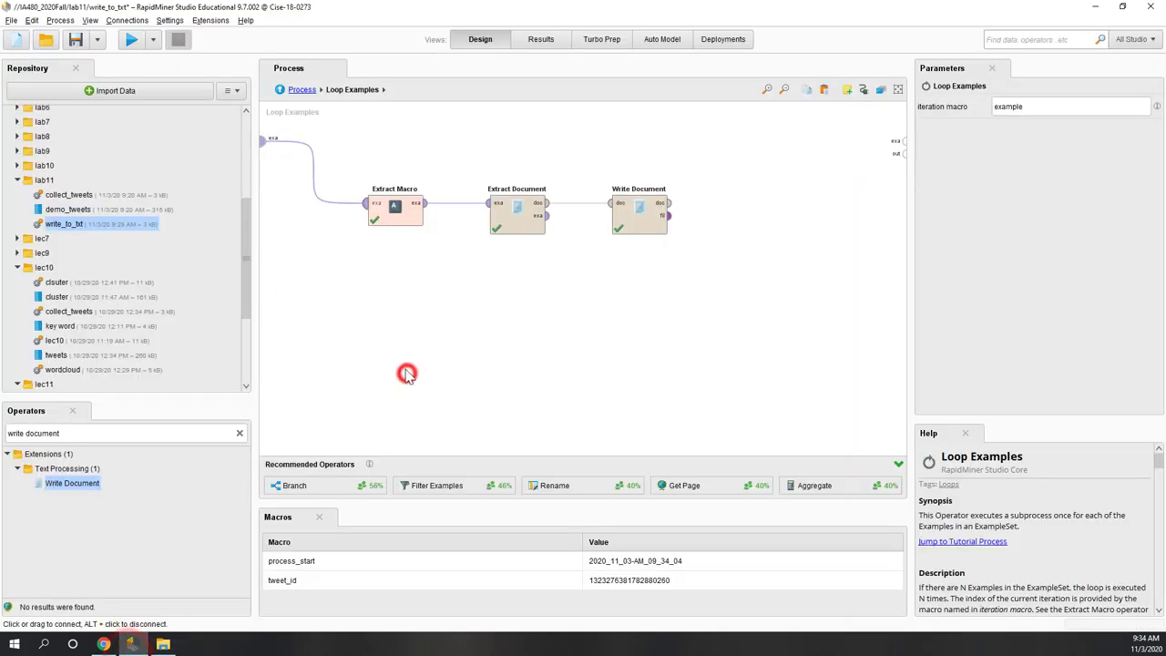
pyautogui.click(297, 89)
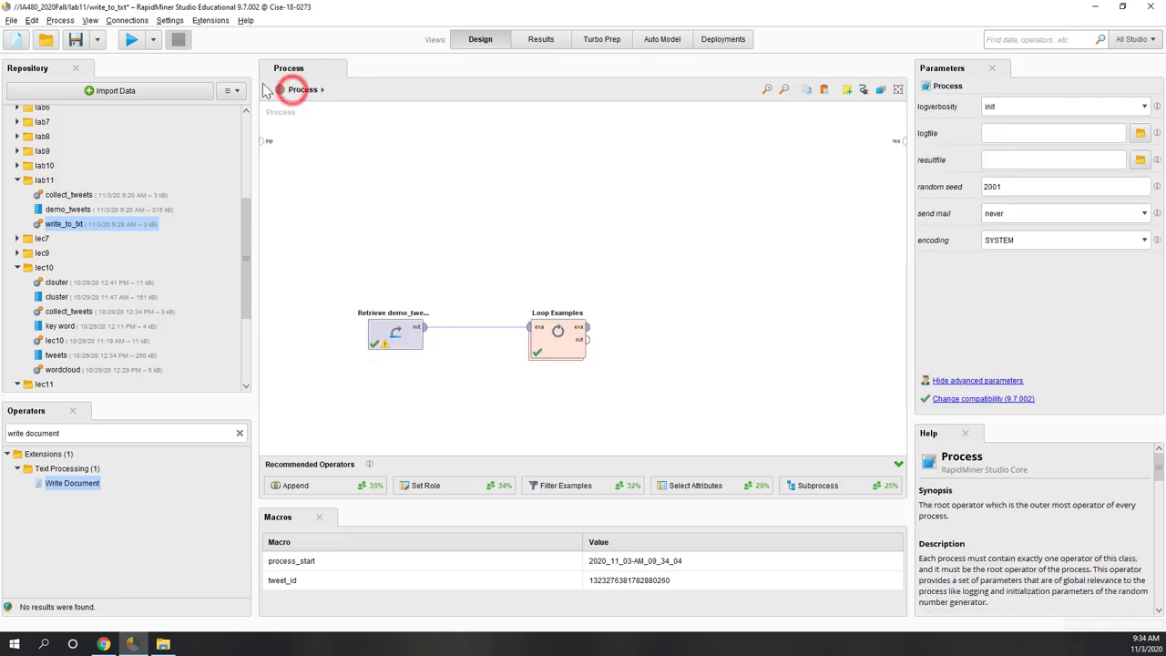
pyautogui.click(76, 41)
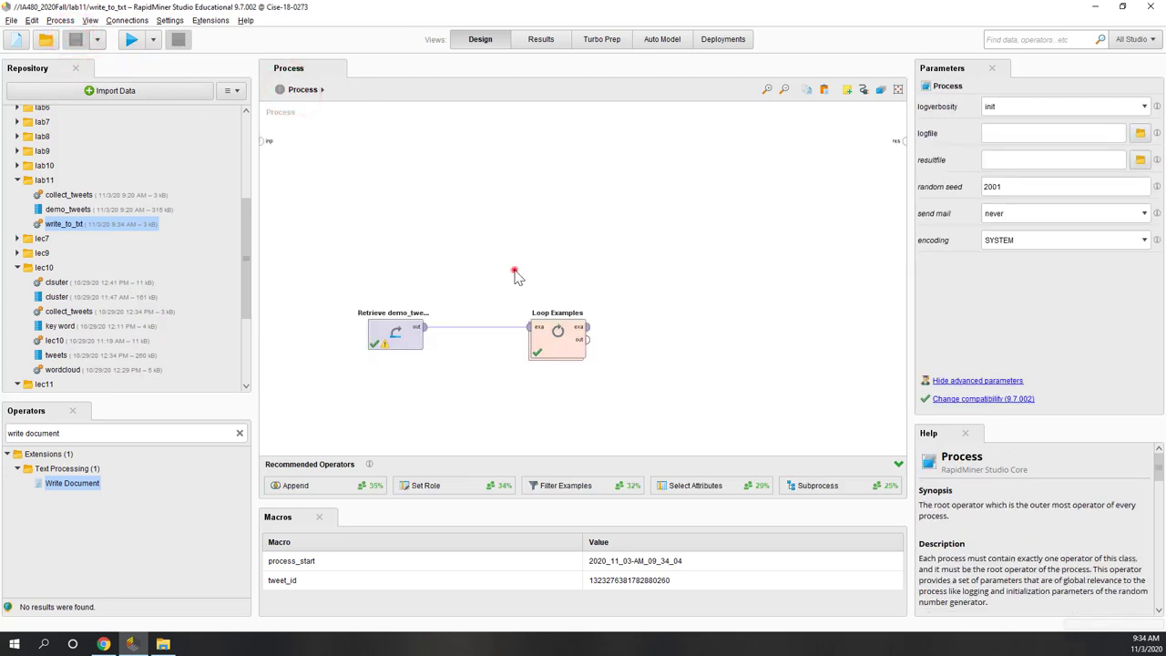
# Switch to the AWS Educate page in Chrome and open its sign-in page
pyautogui.click(1094, 8)
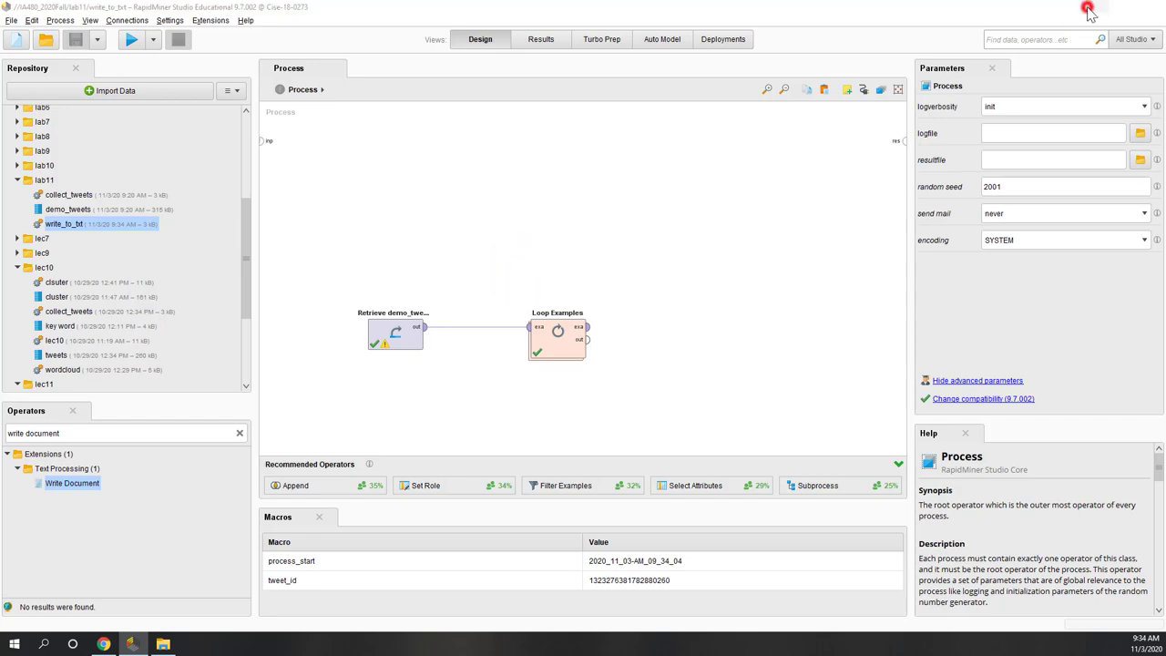
pyautogui.click(1095, 8)
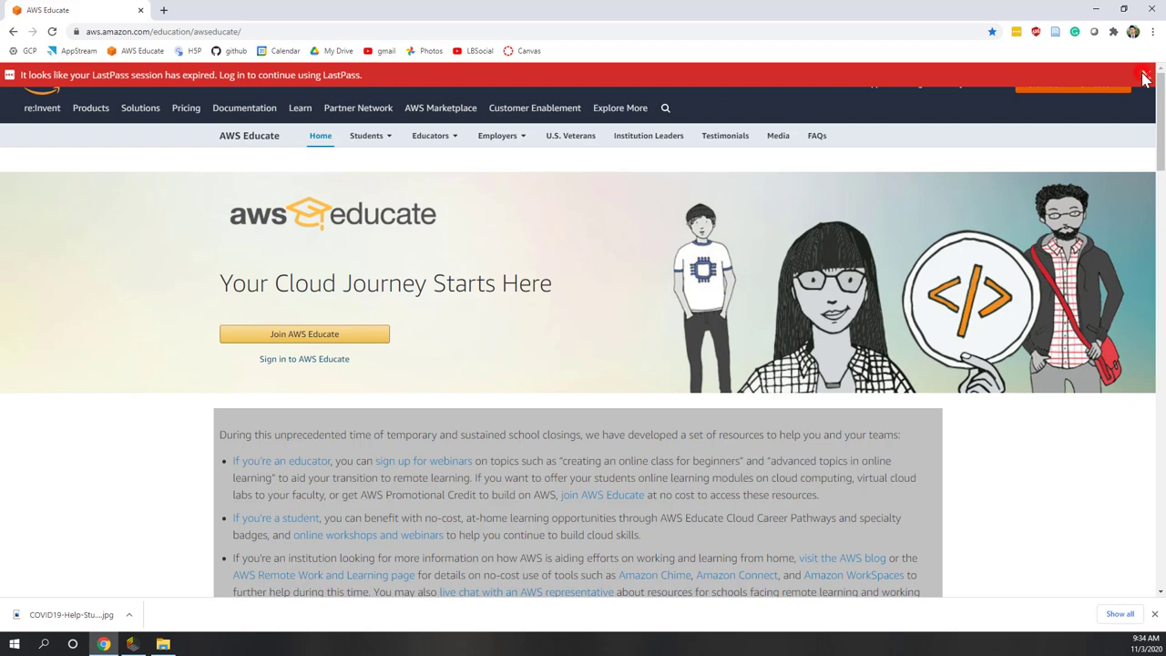
pyautogui.click(298, 335)
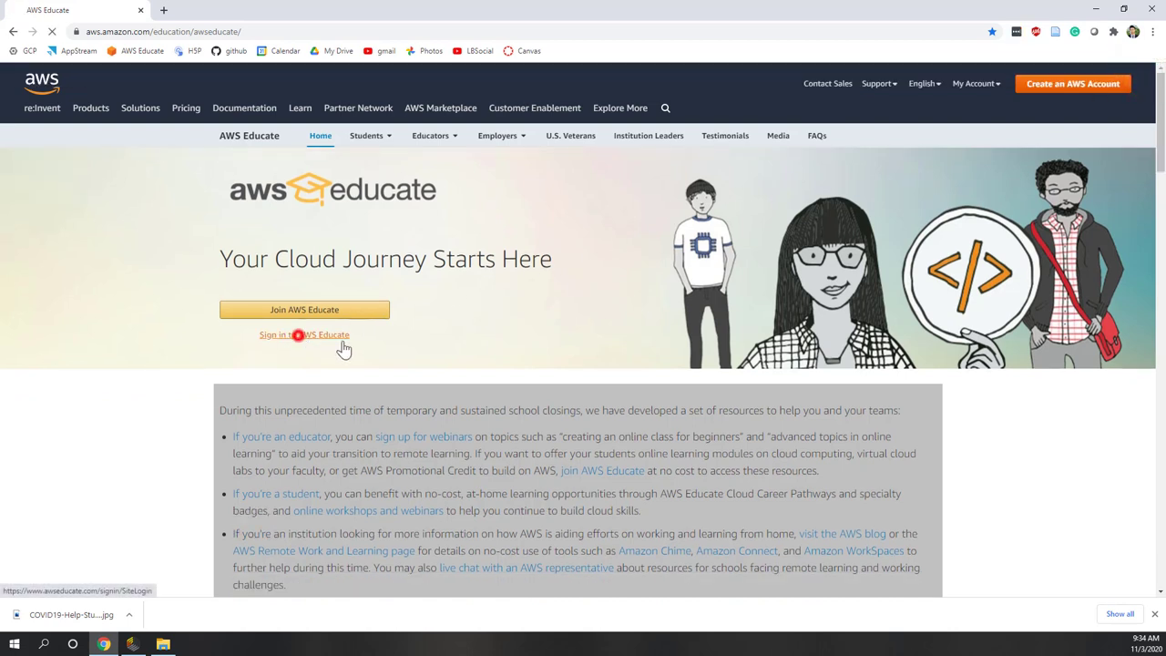
# Sign in to AWS Educate with the account e-mail and password
pyautogui.click(586, 234)
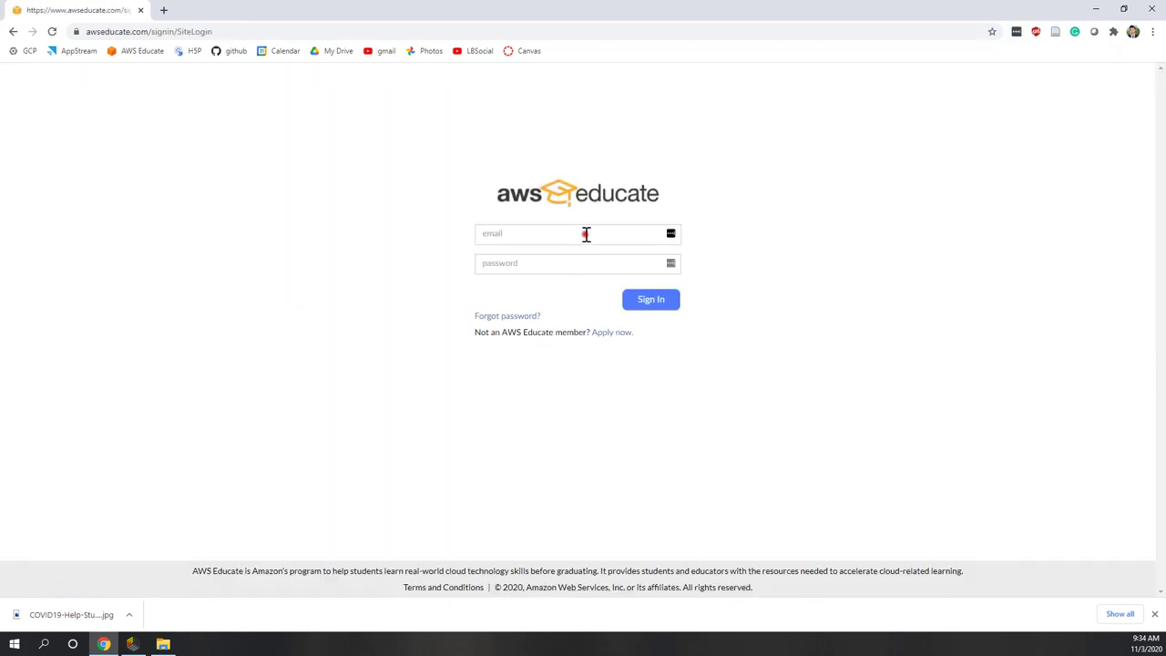
pyautogui.click(596, 283)
pyautogui.click(526, 268)
pyautogui.write('•••••••')
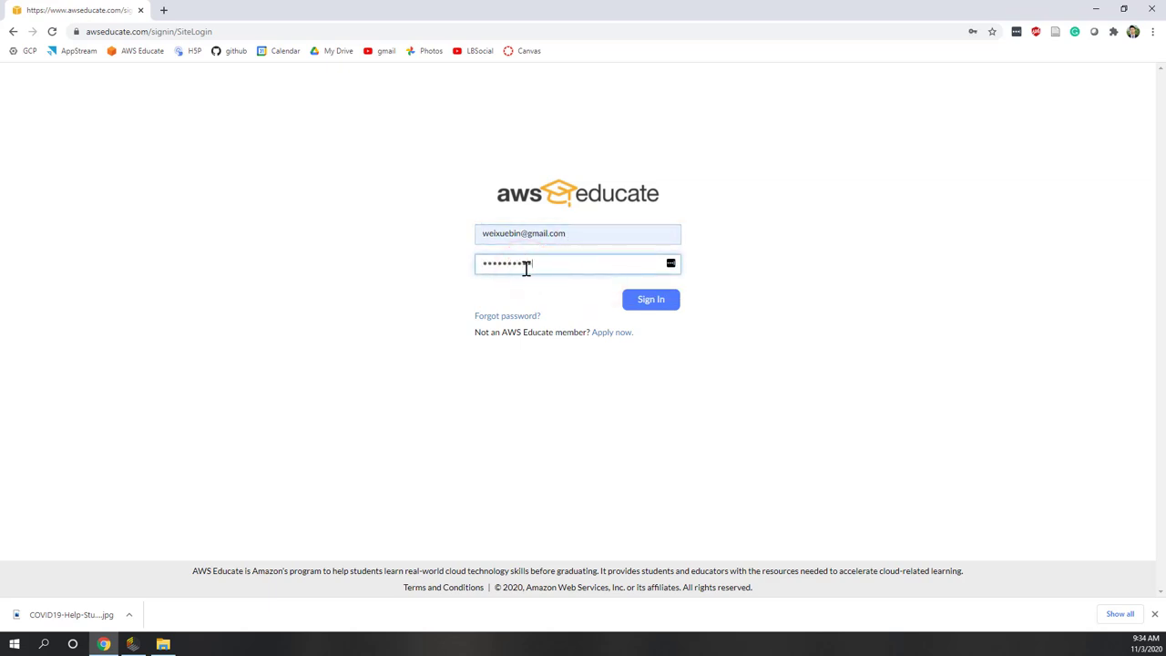
pyautogui.press('Return')
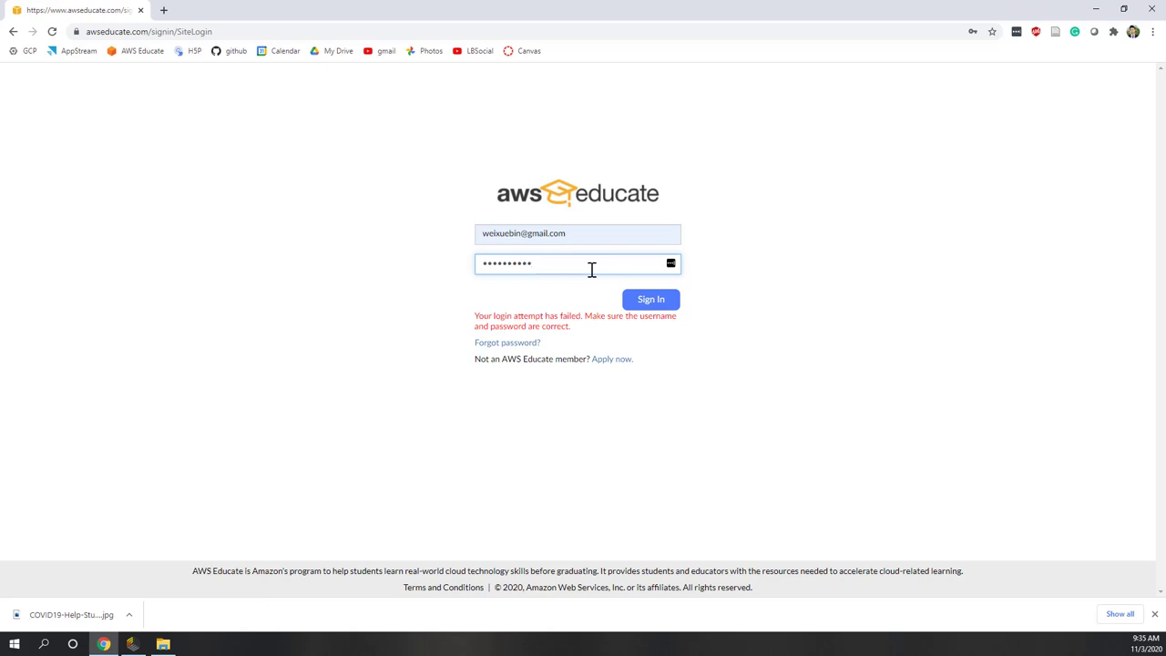
pyautogui.press('Return')
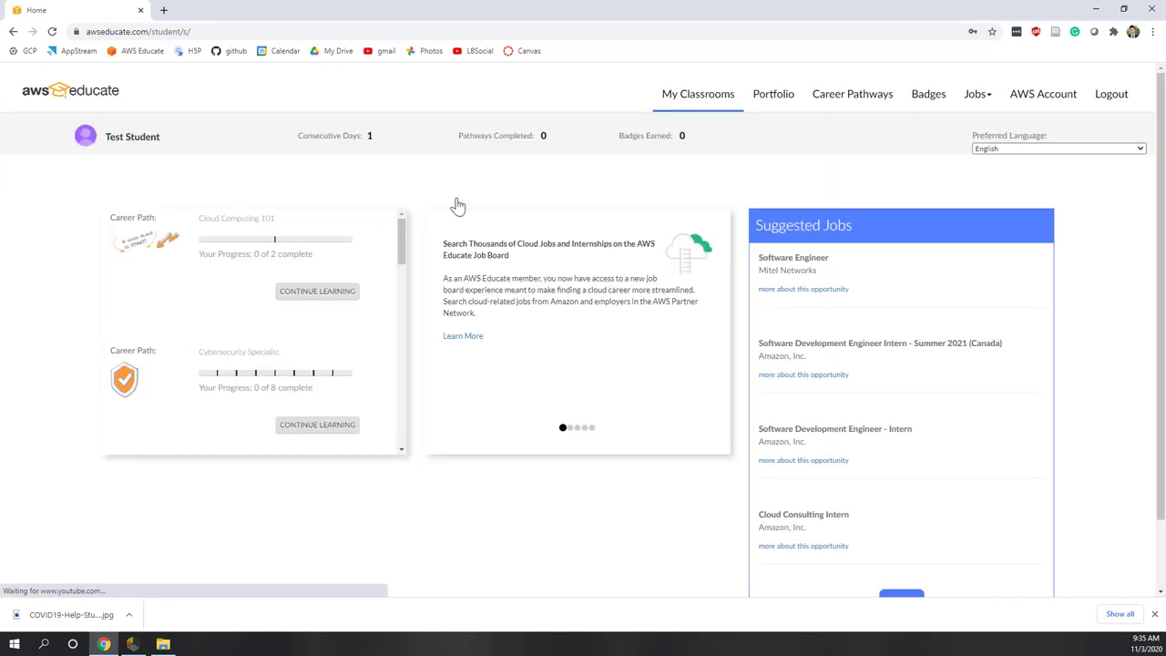
# Enter the Introduction to Machine Learning and Artificial Intelligence classroom's AWS console and open the S3 service
pyautogui.click(720, 100)
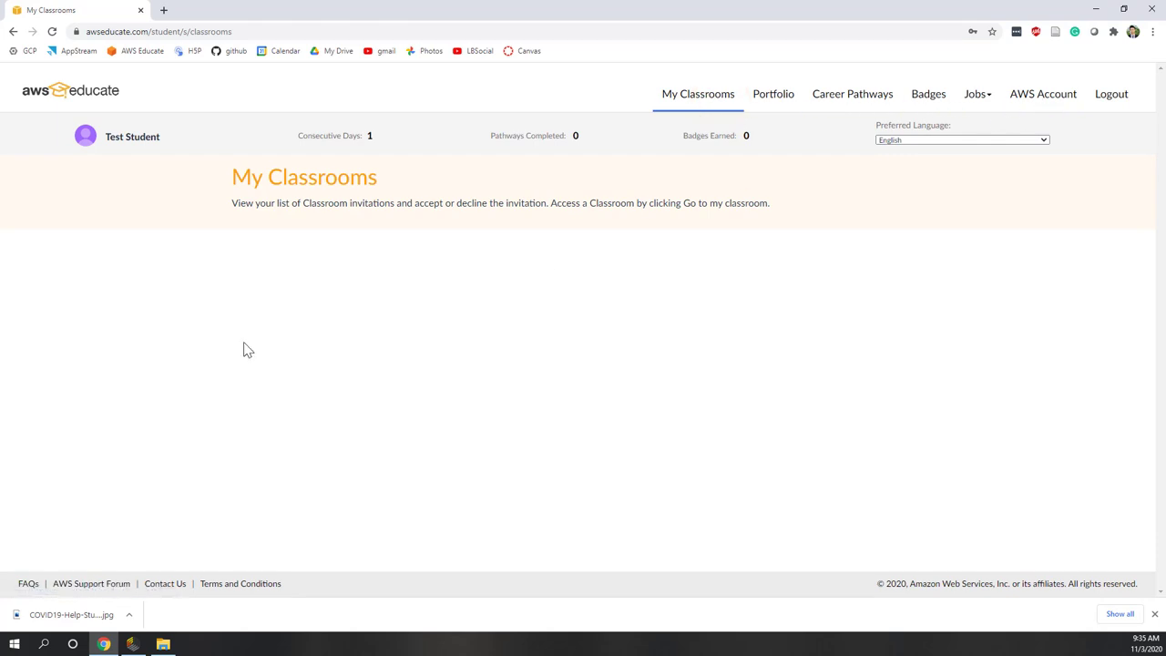
pyautogui.scroll(-3, 245, 351)
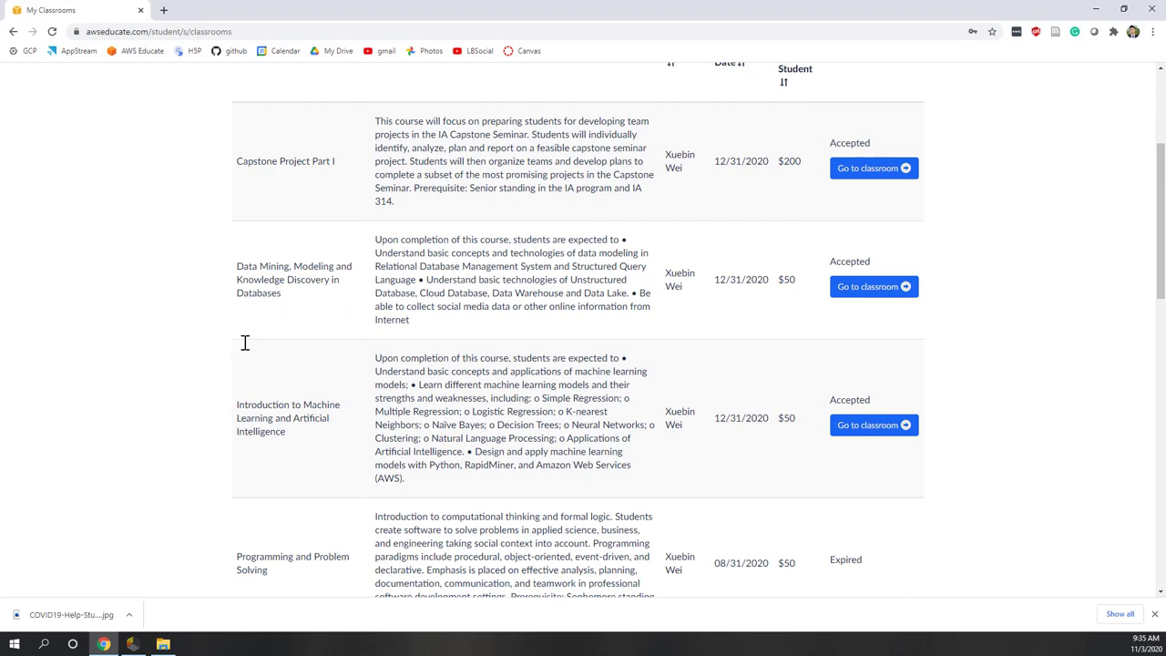
pyautogui.click(860, 428)
pyautogui.click(679, 315)
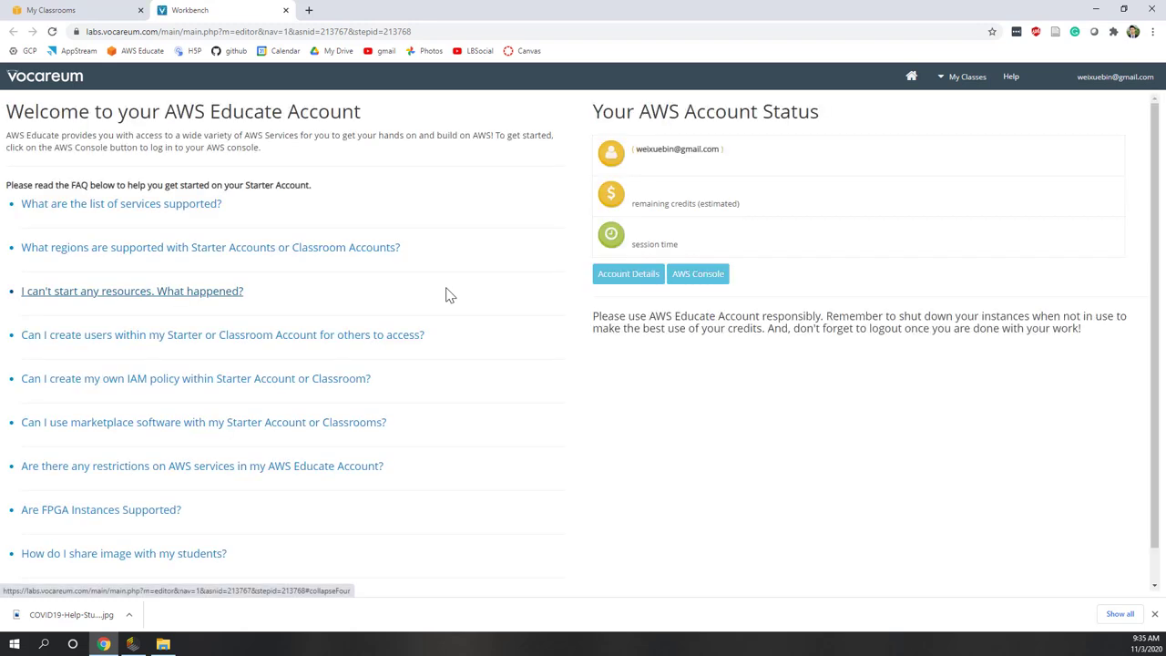
pyautogui.click(709, 279)
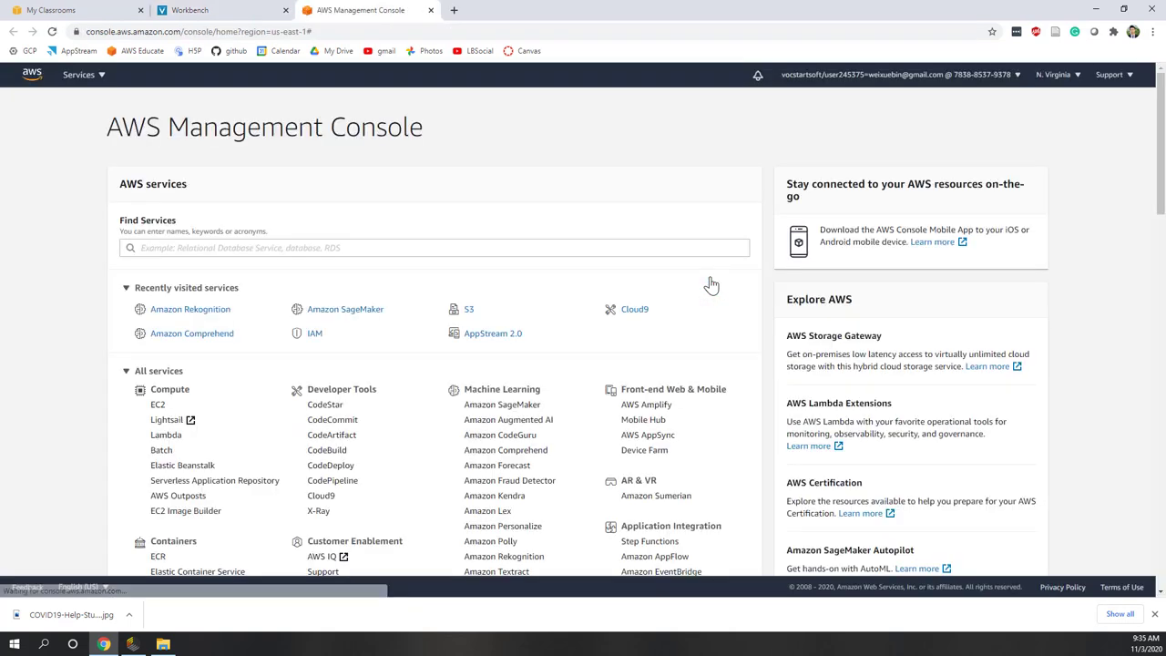
pyautogui.click(469, 311)
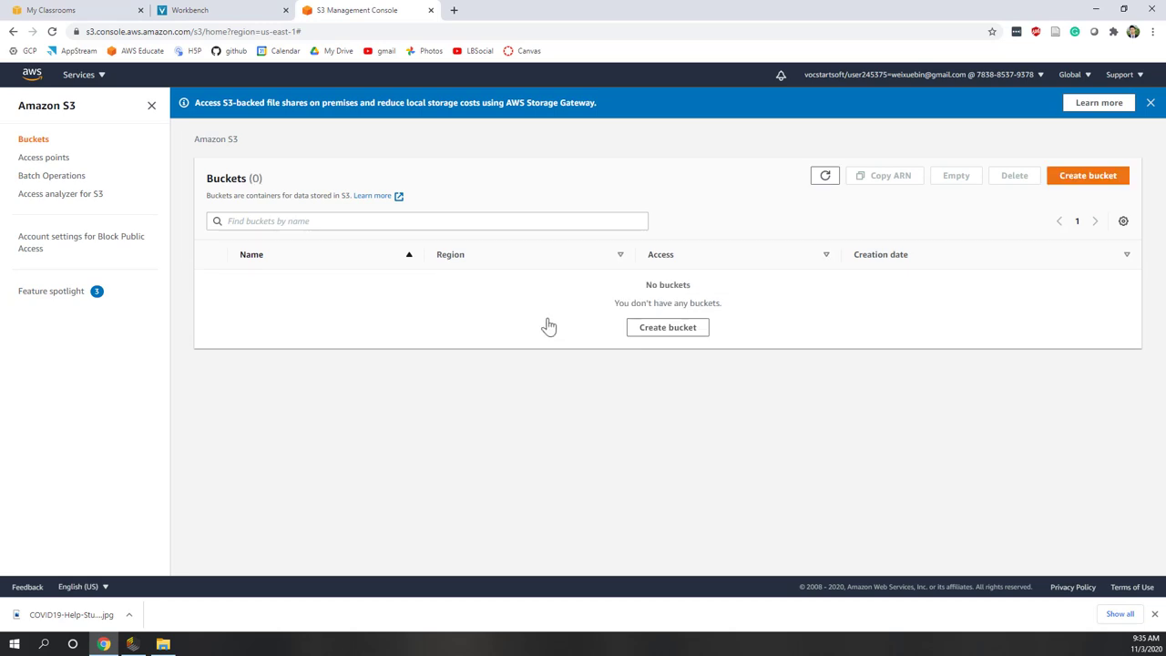
# Create an S3 bucket named ia480-demo in US East (N. Virginia), keeping the default settings
pyautogui.click(671, 333)
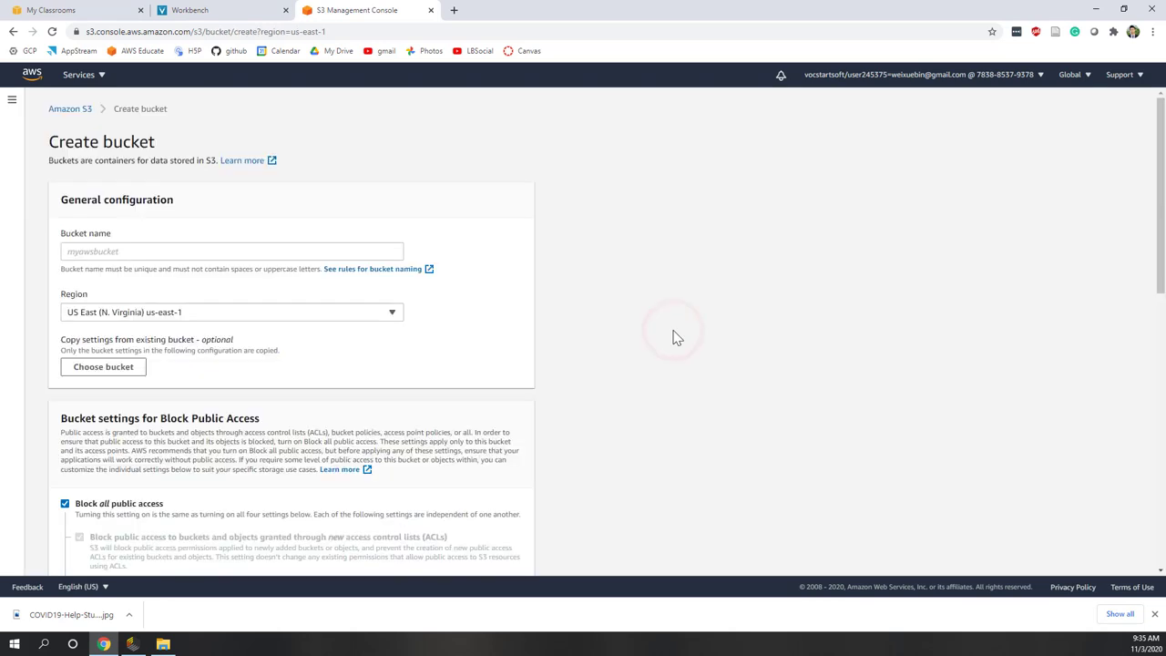
pyautogui.click(115, 250)
pyautogui.write('ia480-demo')
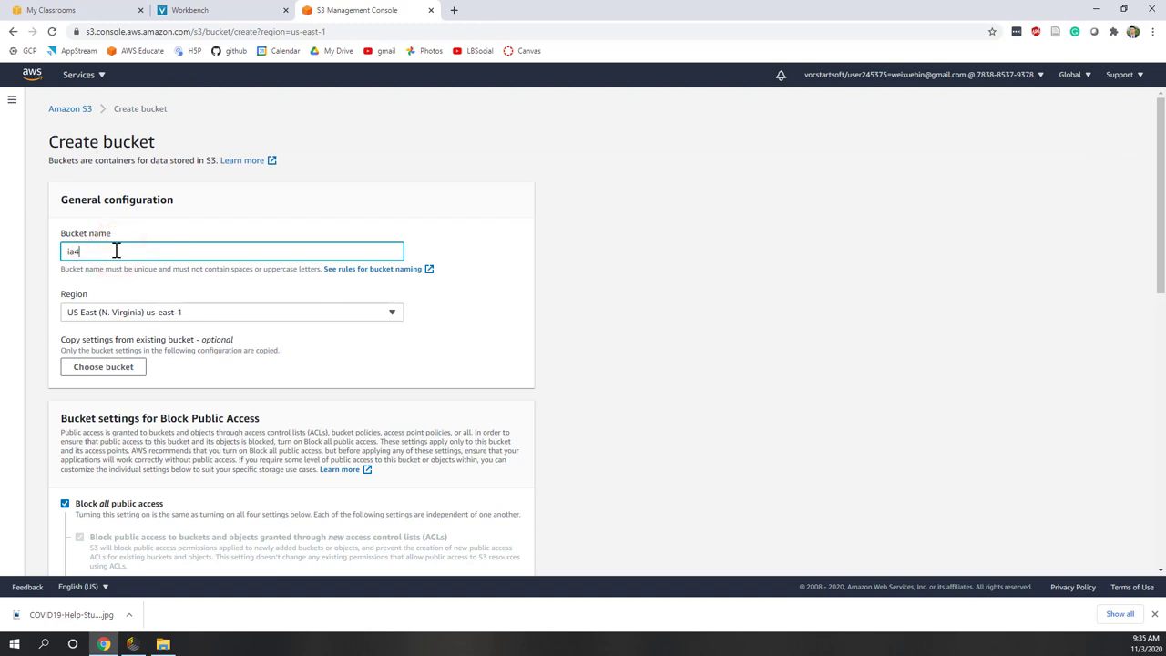
pyautogui.click(210, 227)
pyautogui.click(175, 255)
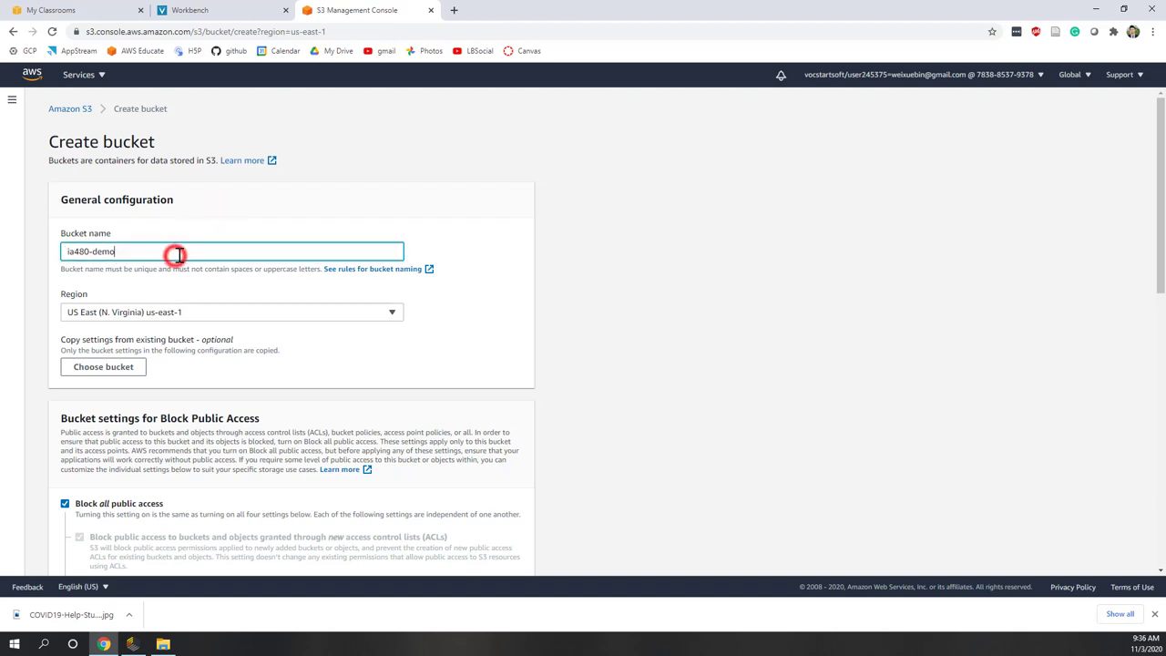
pyautogui.moveTo(87, 251); pyautogui.dragTo(122, 252)
pyautogui.click(112, 252)
pyautogui.scroll(-7, 665, 363)
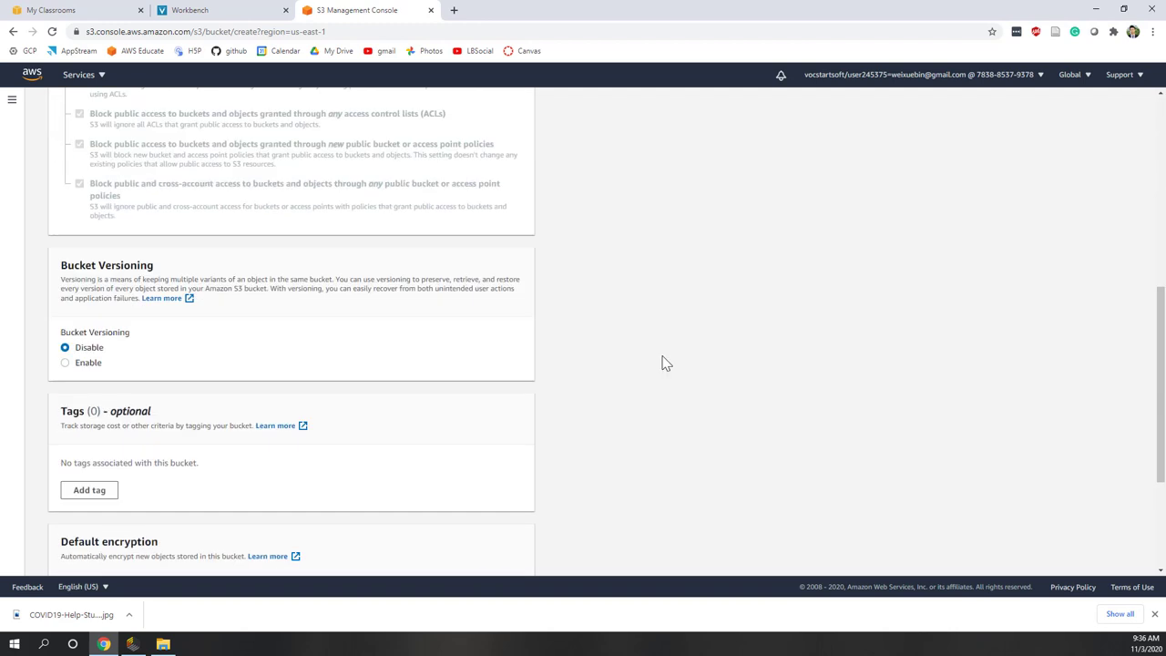
pyautogui.scroll(-3, 665, 363)
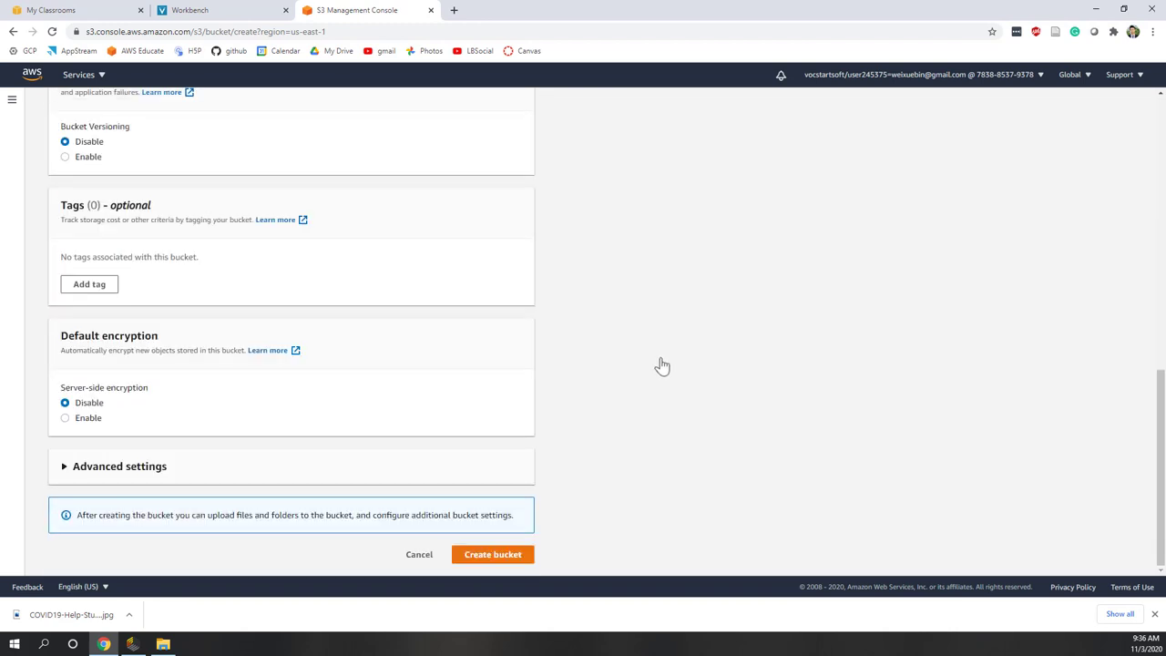
pyautogui.click(508, 558)
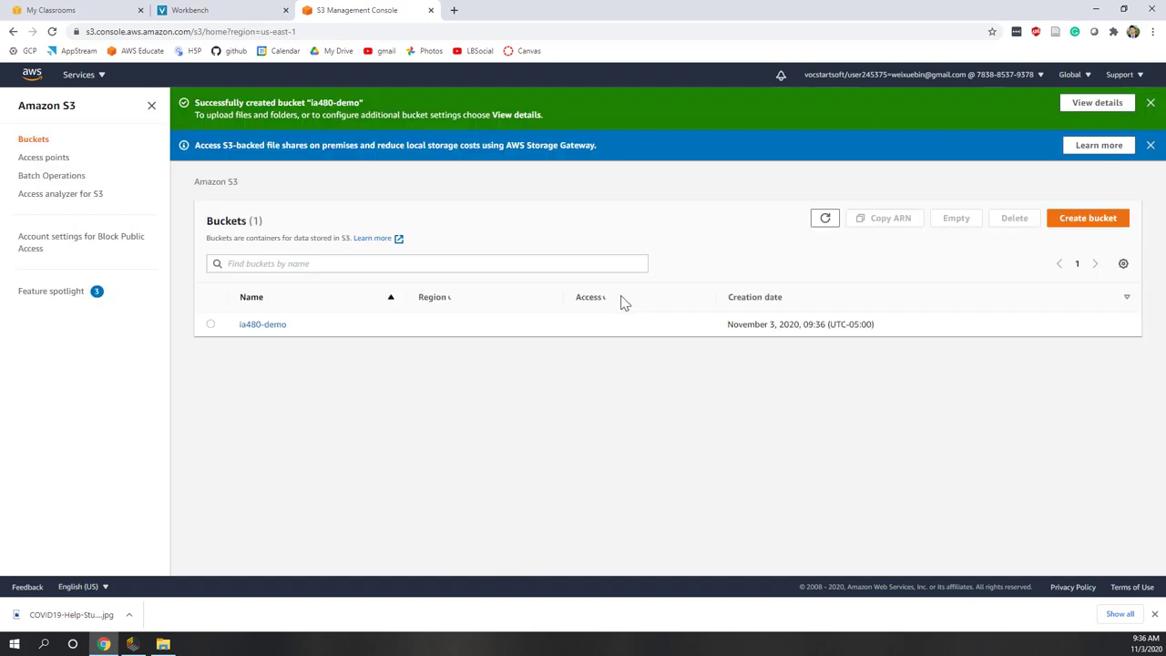
# Add all the tweet text files from Downloads to the ia480-demo bucket's upload list, leaving out demo_tweets.xlsx
pyautogui.click(263, 325)
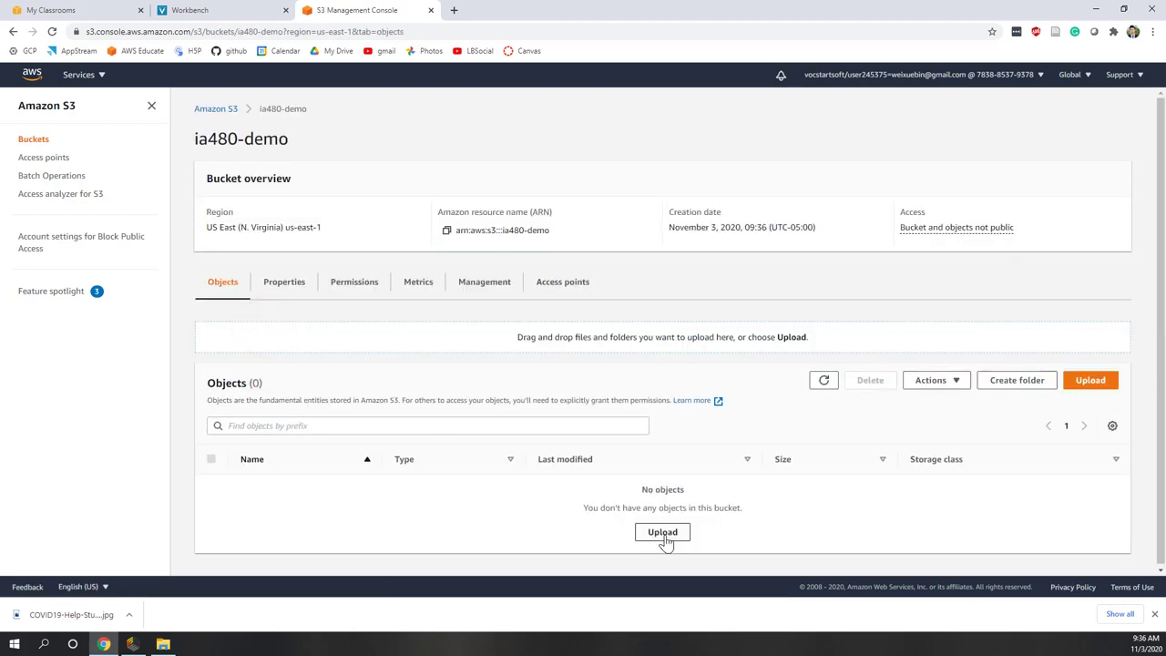
pyautogui.click(663, 533)
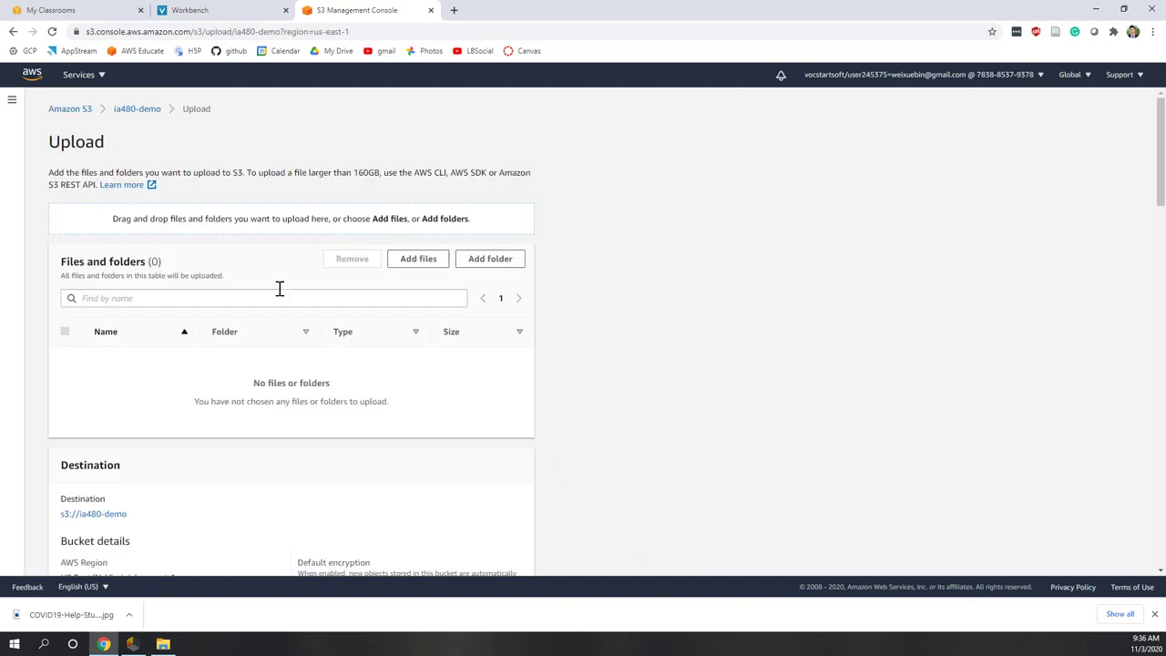
pyautogui.click(415, 262)
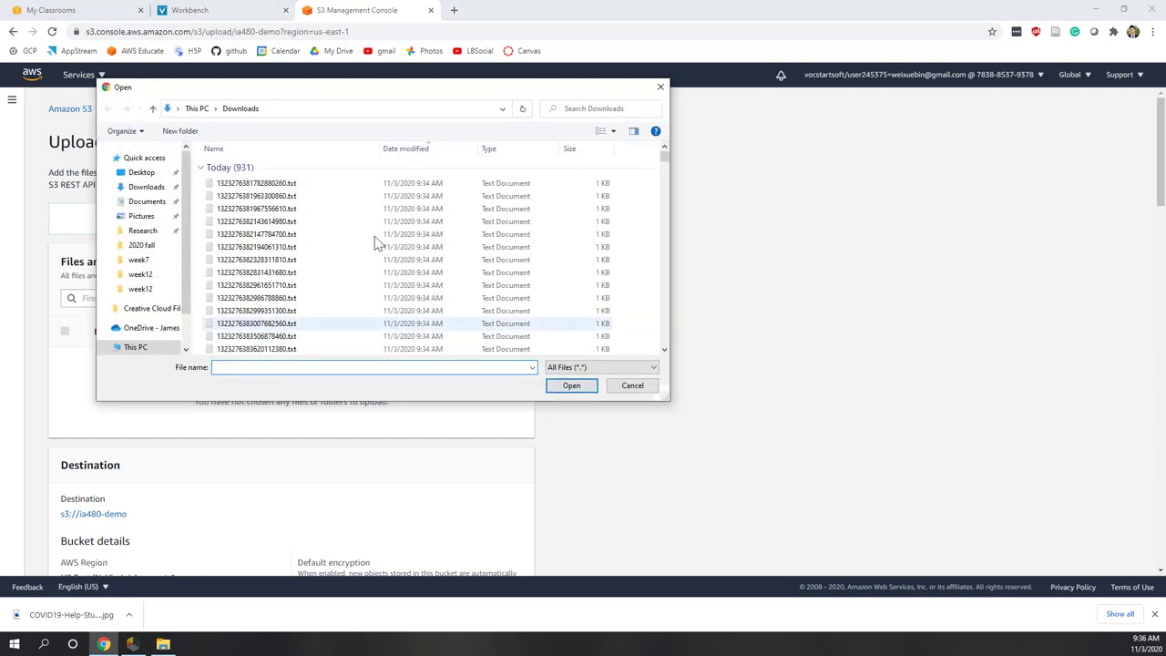
pyautogui.click(291, 183)
pyautogui.moveTo(664, 159); pyautogui.dragTo(662, 356)
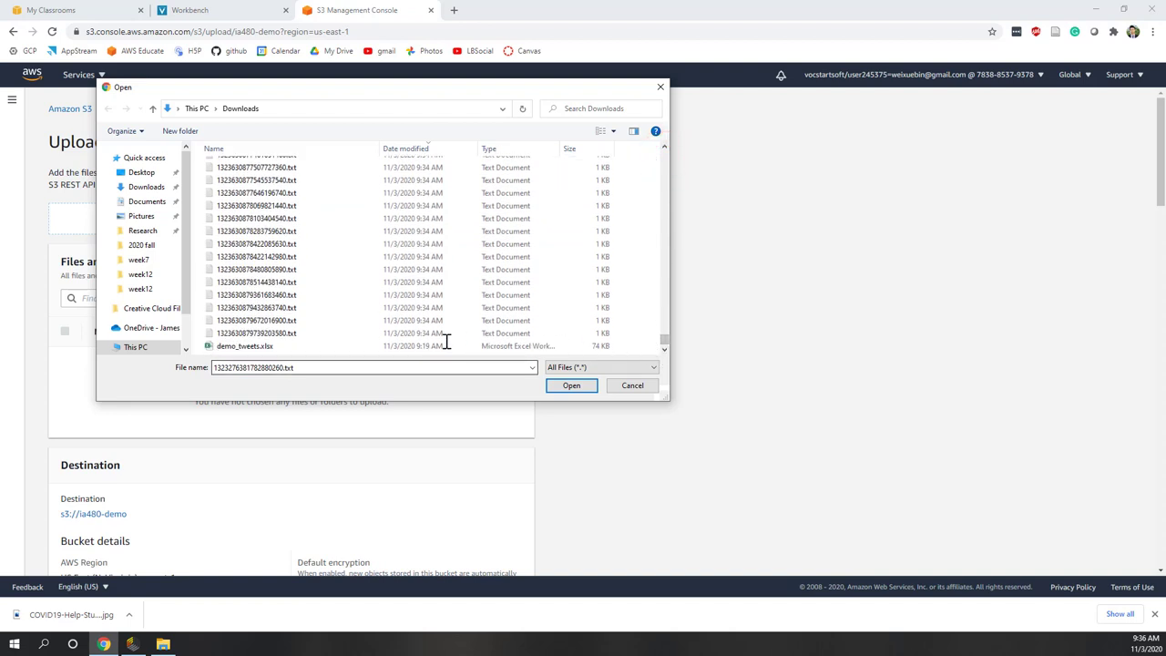
pyautogui.keyDown('shift'); pyautogui.click(282, 333); pyautogui.keyUp('shift')
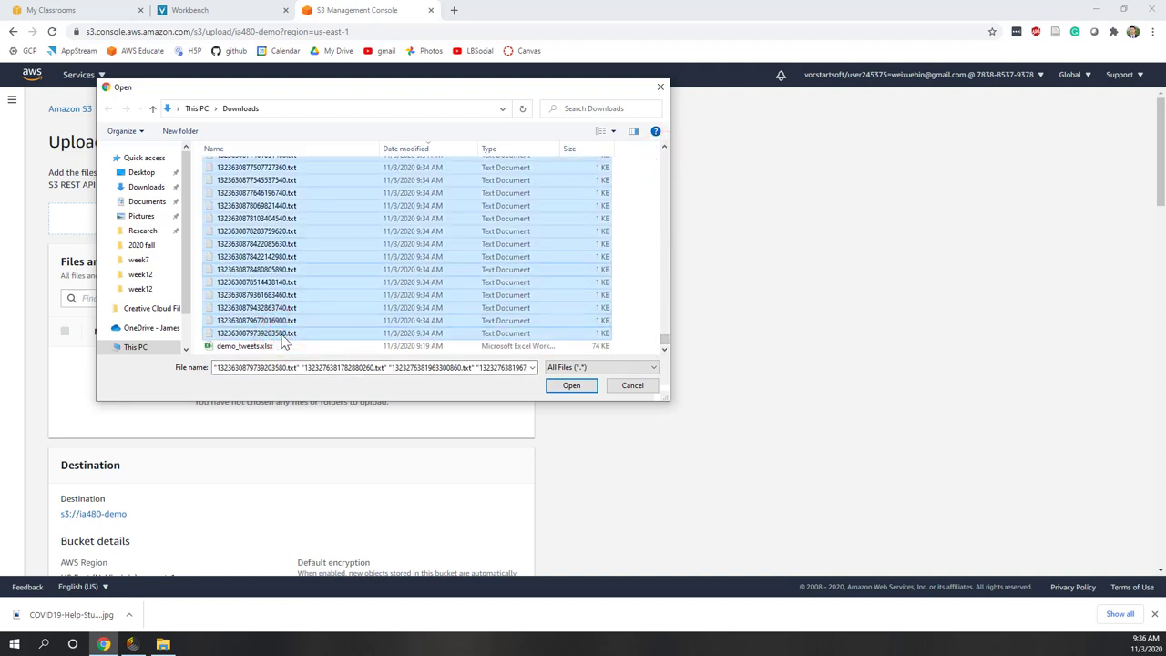
pyautogui.click(571, 385)
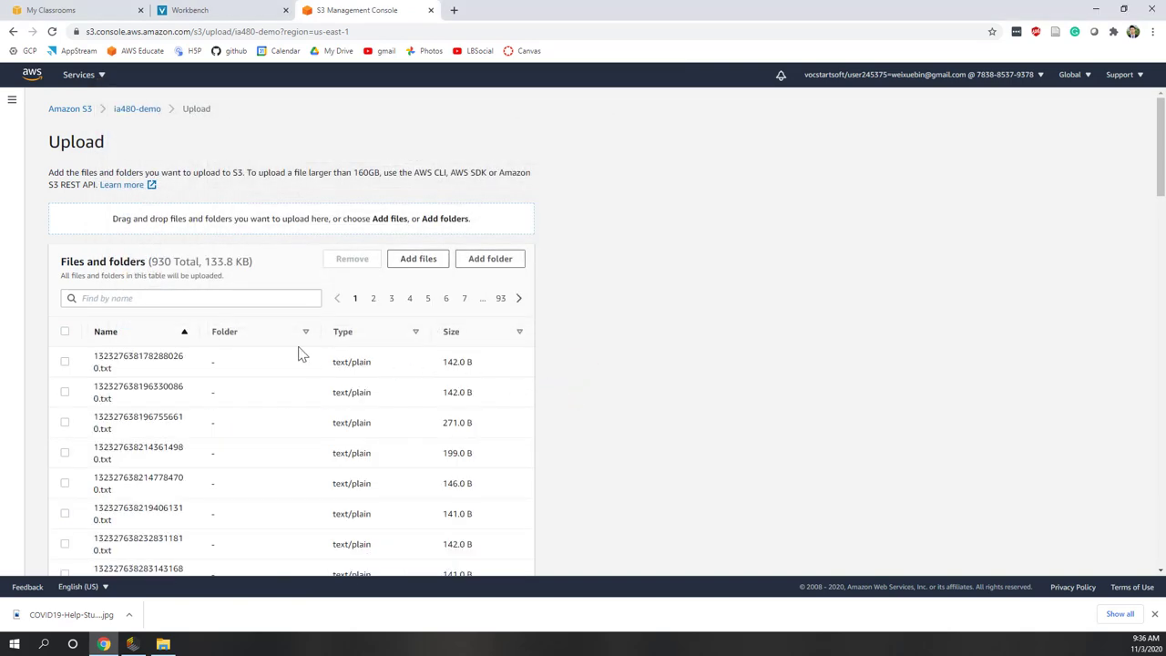
# Acknowledge that existing objects with the same name will be overwritten and start the upload to ia480-demo
pyautogui.scroll(-4, 302, 354)
pyautogui.scroll(-3, 302, 353)
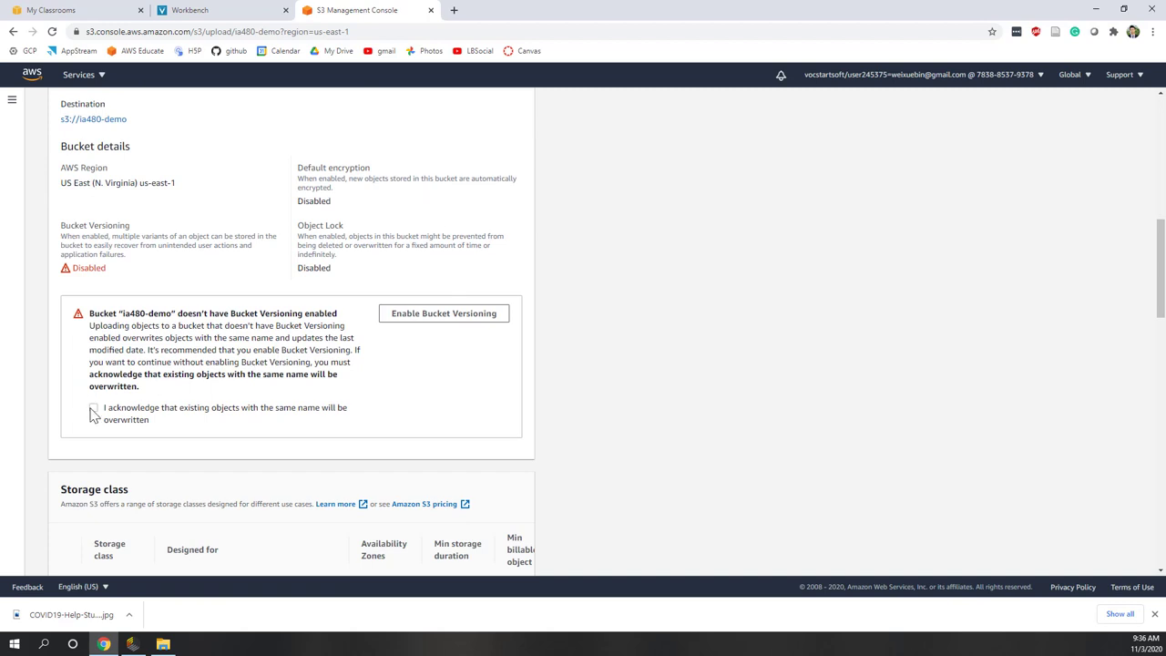
pyautogui.click(92, 408)
pyautogui.scroll(-15, 421, 410)
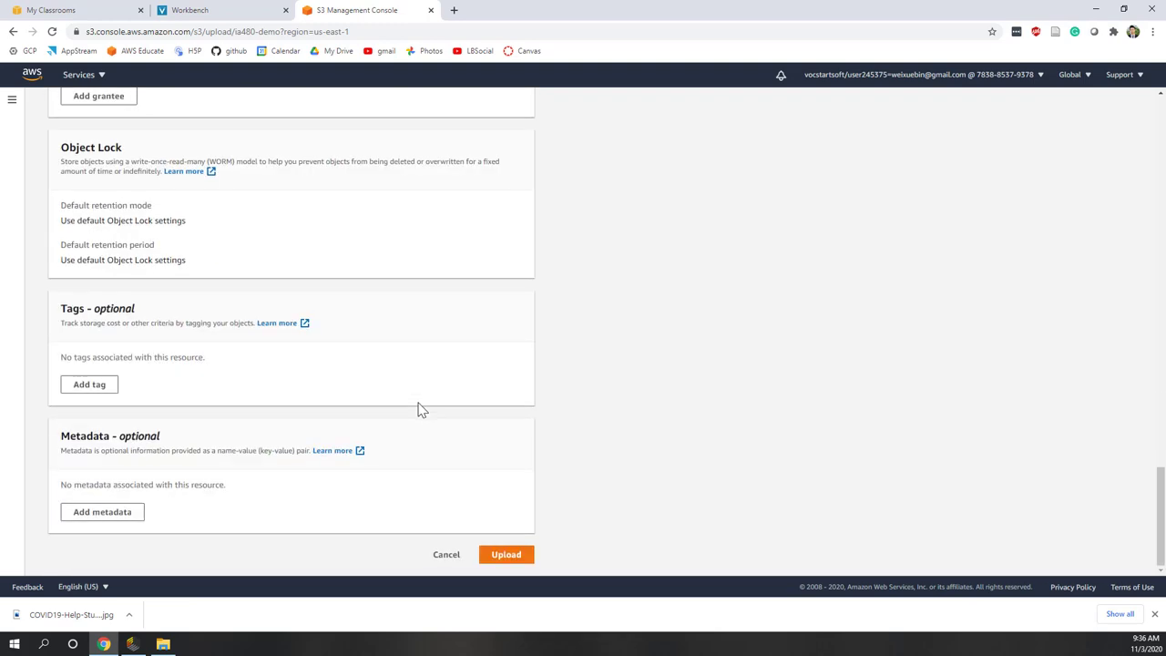
pyautogui.click(508, 557)
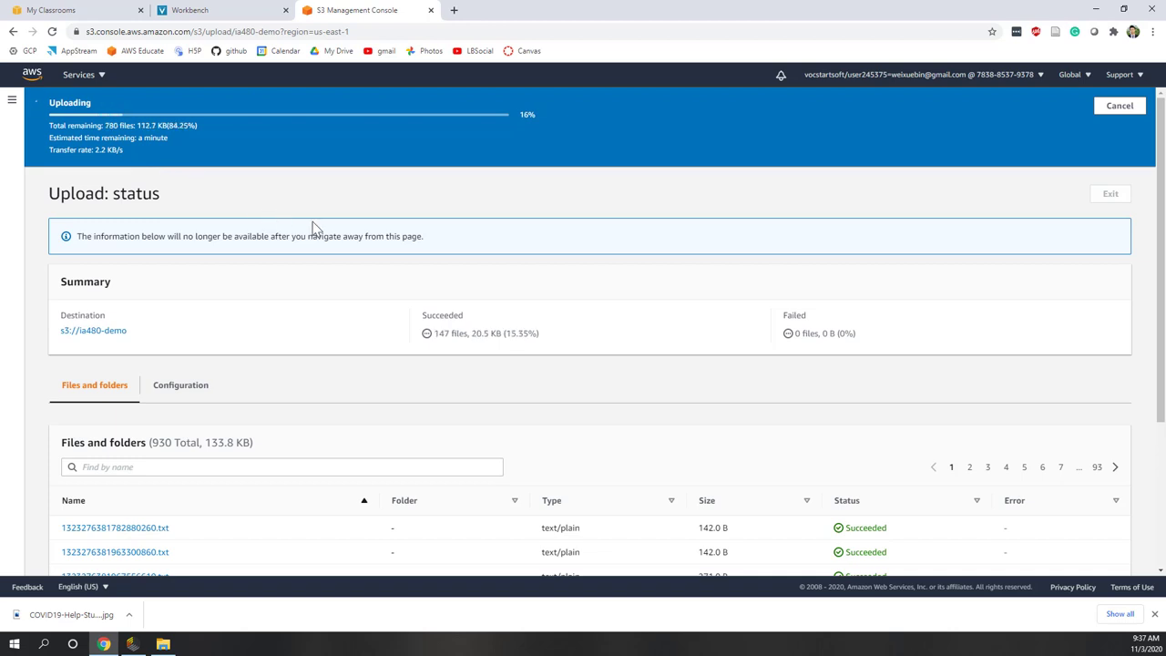
# Open Amazon Comprehend in a separate browser tab, staying on the S3 page while the upload runs
pyautogui.click(89, 77)
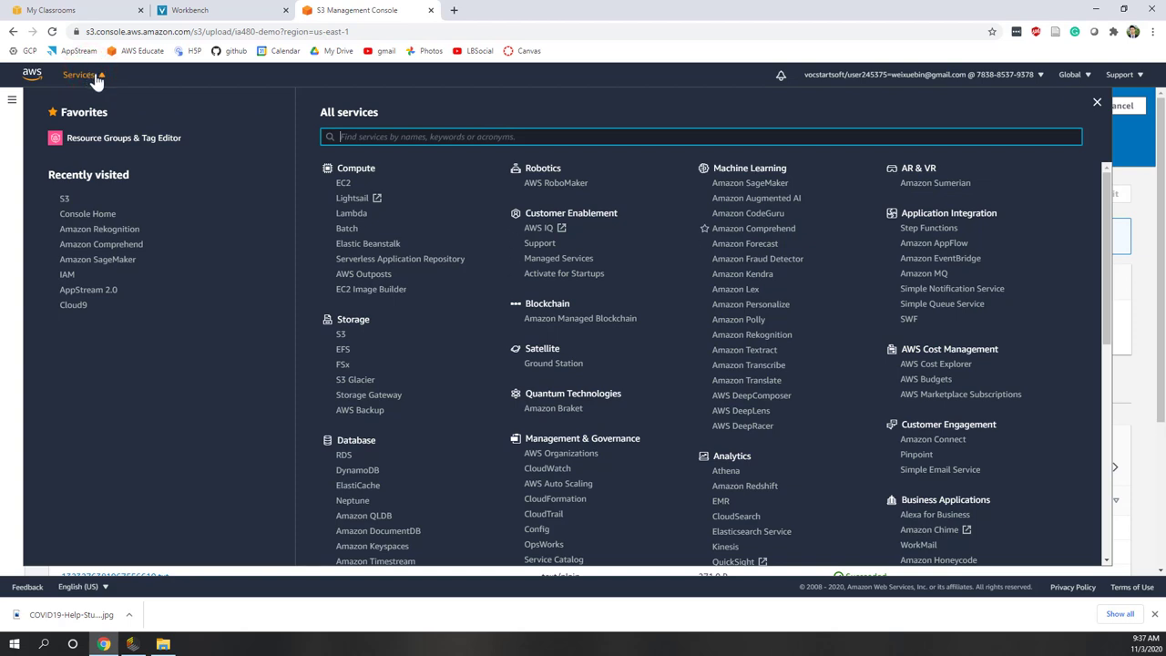
pyautogui.click(779, 235)
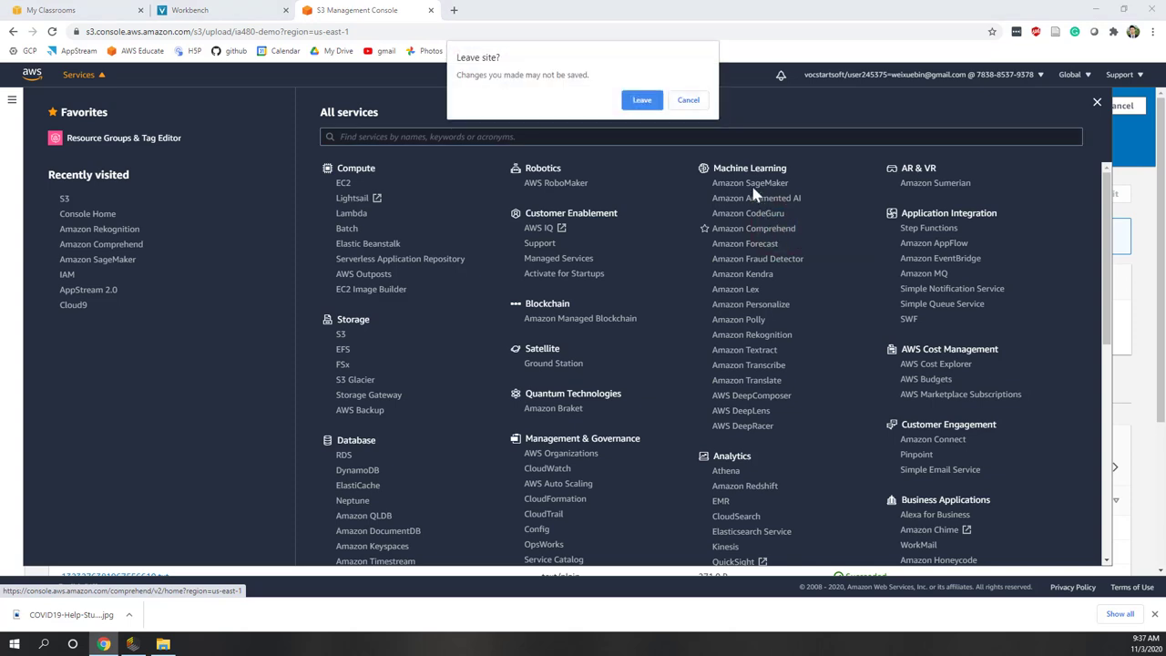
pyautogui.click(696, 101)
pyautogui.rightClick(771, 229)
pyautogui.click(783, 239)
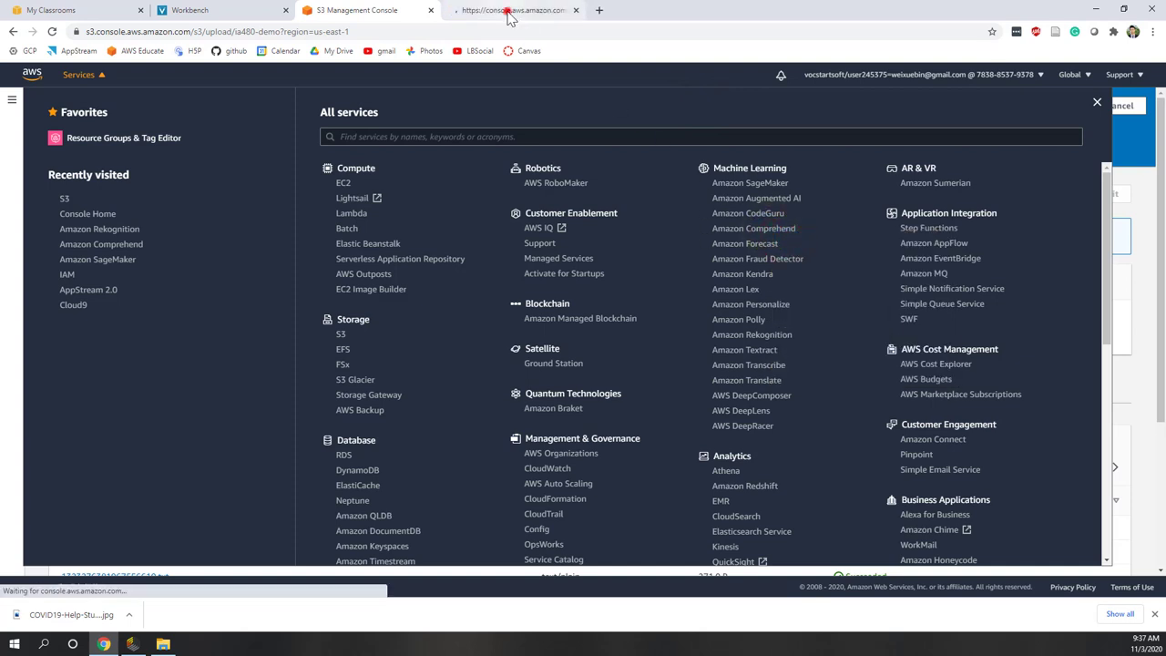
pyautogui.click(509, 10)
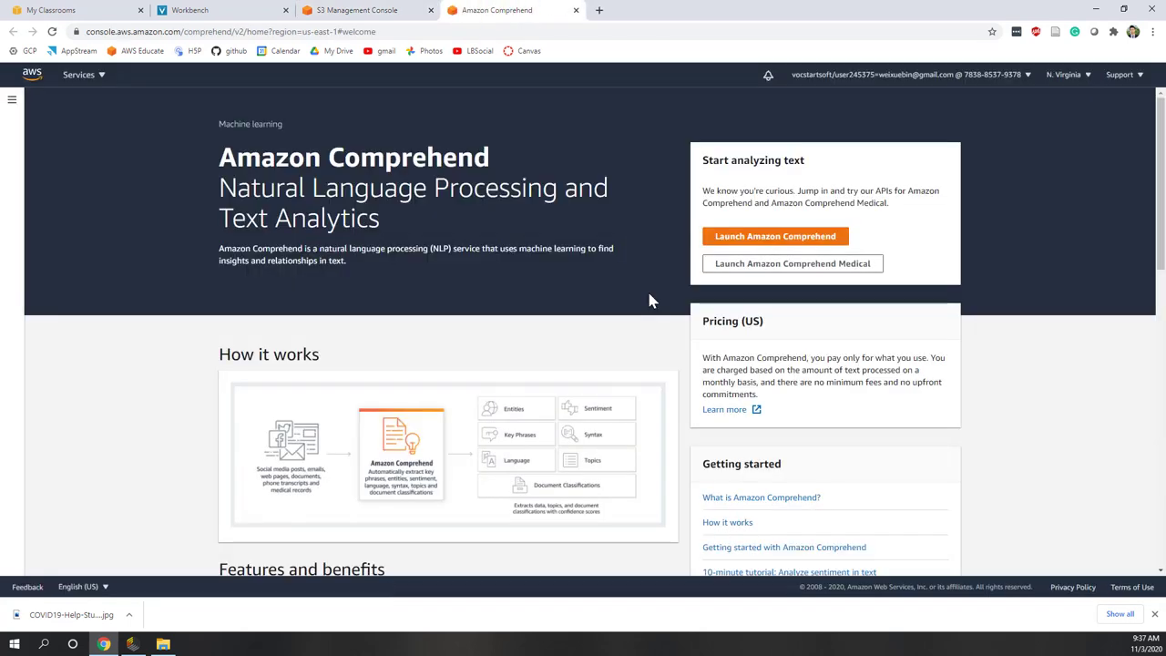
# Go to Comprehend's analysis jobs and start a new analysis job named sentiment
pyautogui.click(12, 99)
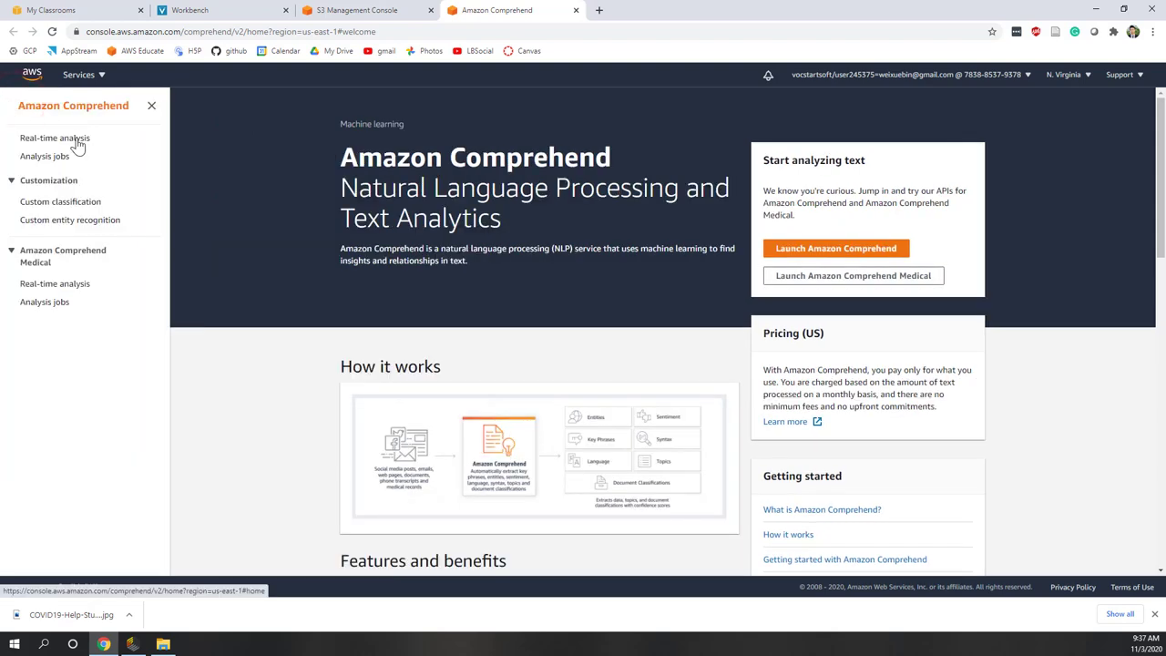
pyautogui.click(77, 141)
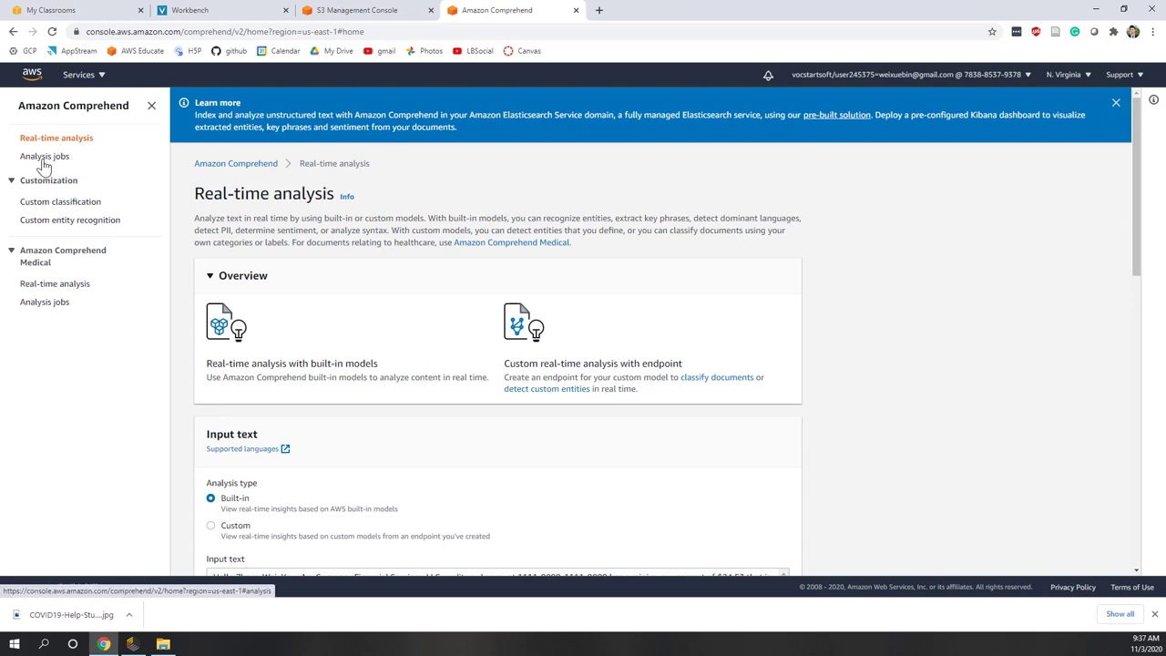
pyautogui.click(44, 162)
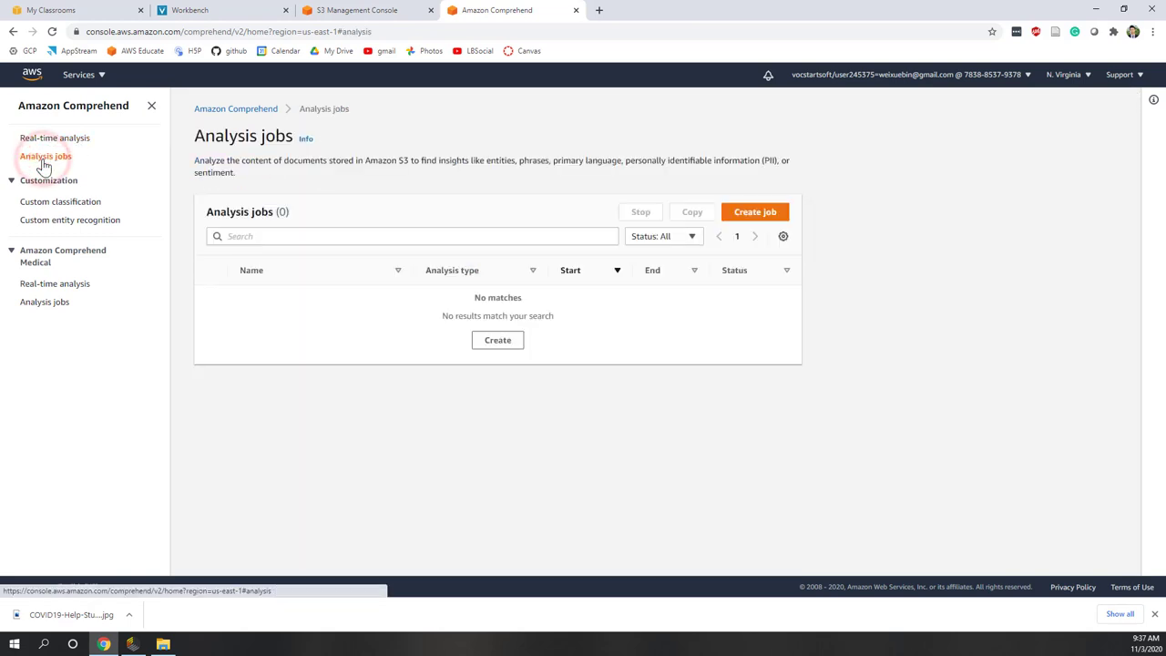
pyautogui.click(756, 219)
pyautogui.click(259, 226)
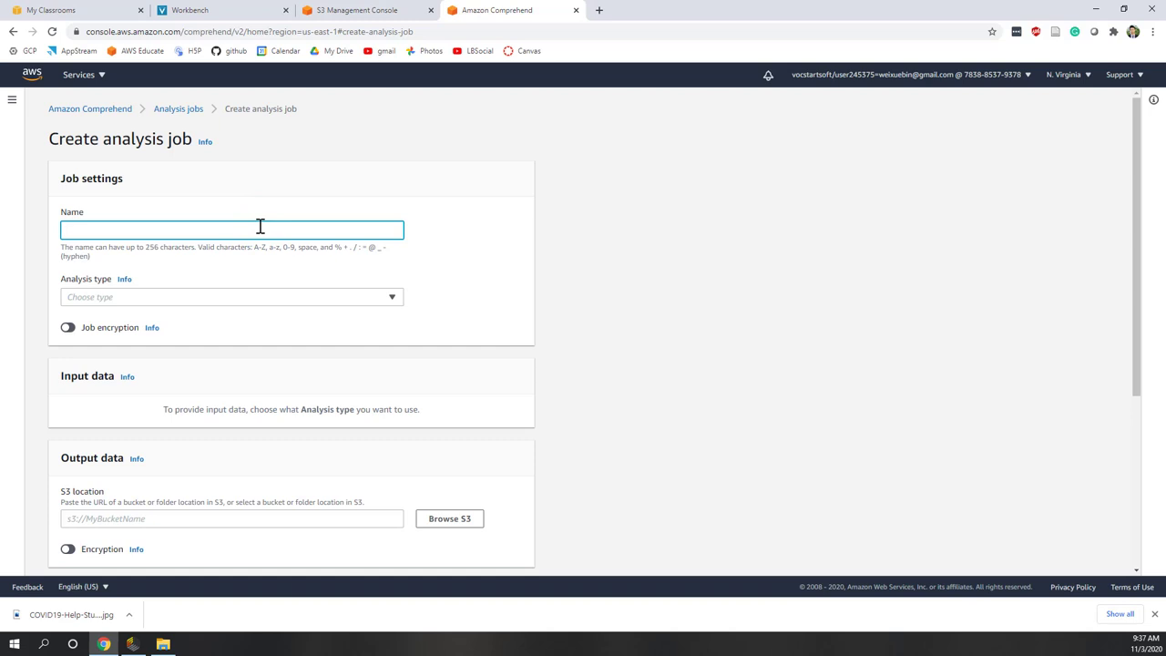
pyautogui.write('sentiment')
pyautogui.click(481, 324)
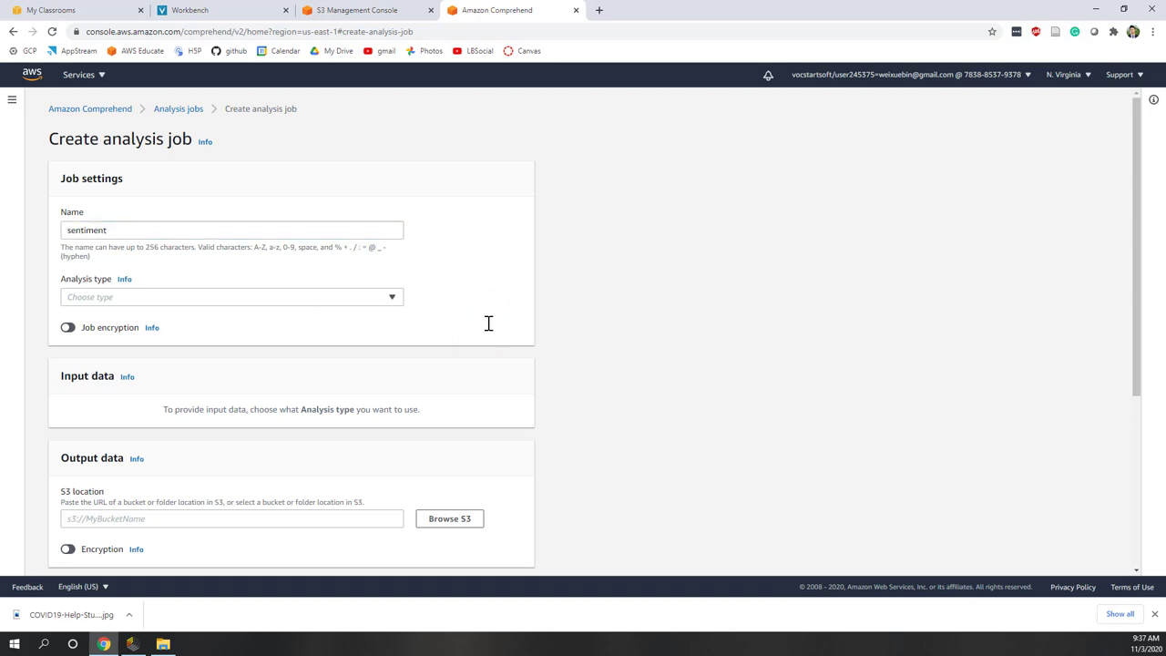
# Set the sentiment job's analysis type to Sentiment and its language to English
pyautogui.click(390, 299)
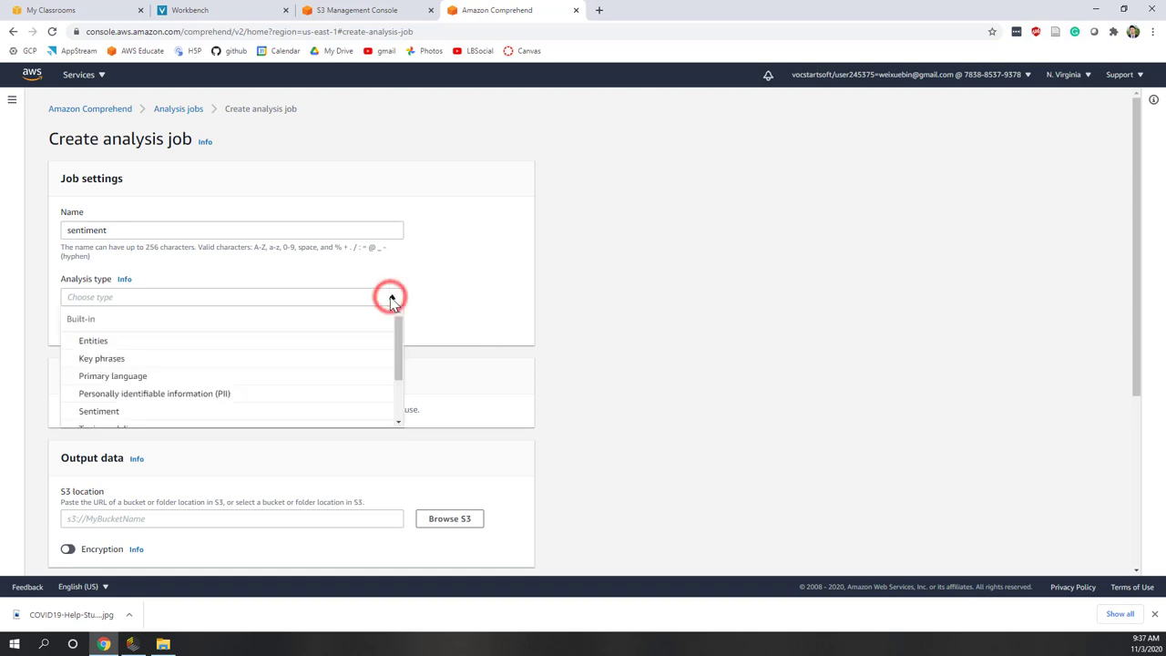
pyautogui.scroll(-1, 271, 328)
pyautogui.scroll(-1, 271, 328)
pyautogui.click(115, 351)
pyautogui.click(391, 352)
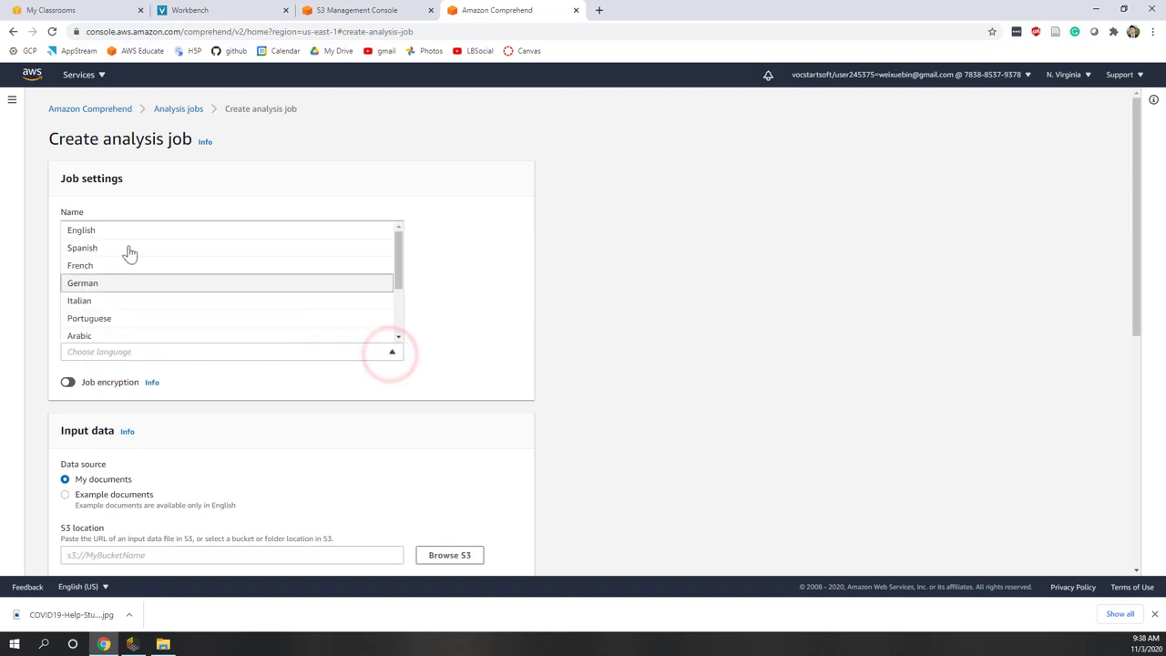
pyautogui.click(81, 230)
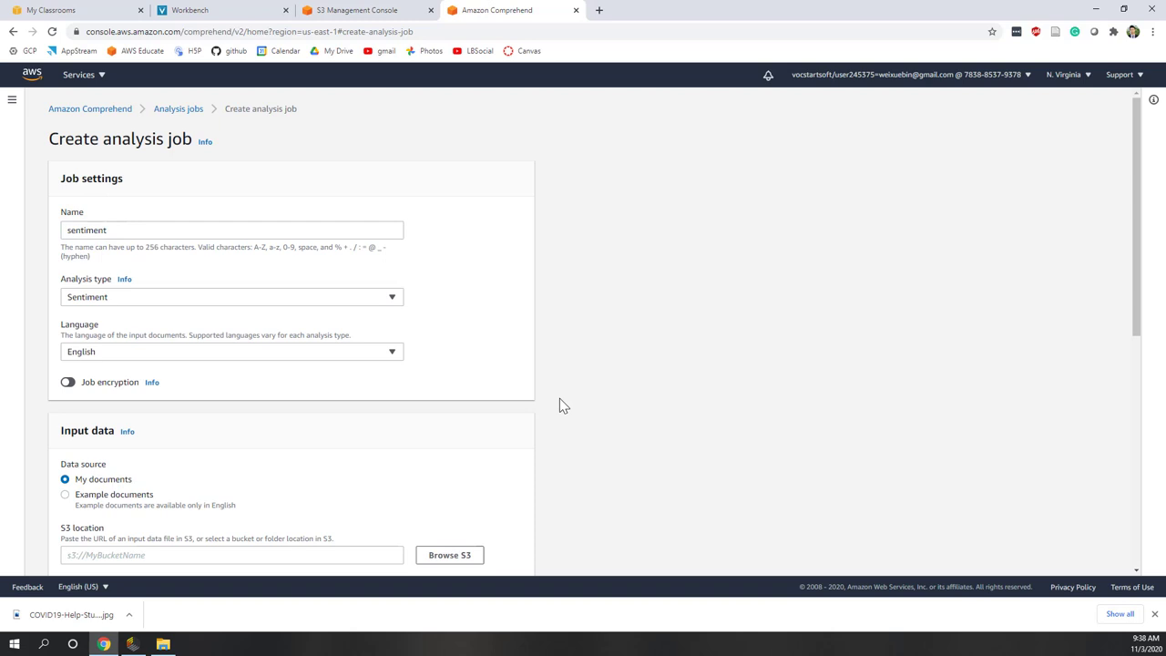
# Check the S3 upload status page for how many files reached the ia480-demo bucket and whether any failed
pyautogui.scroll(-3, 560, 400)
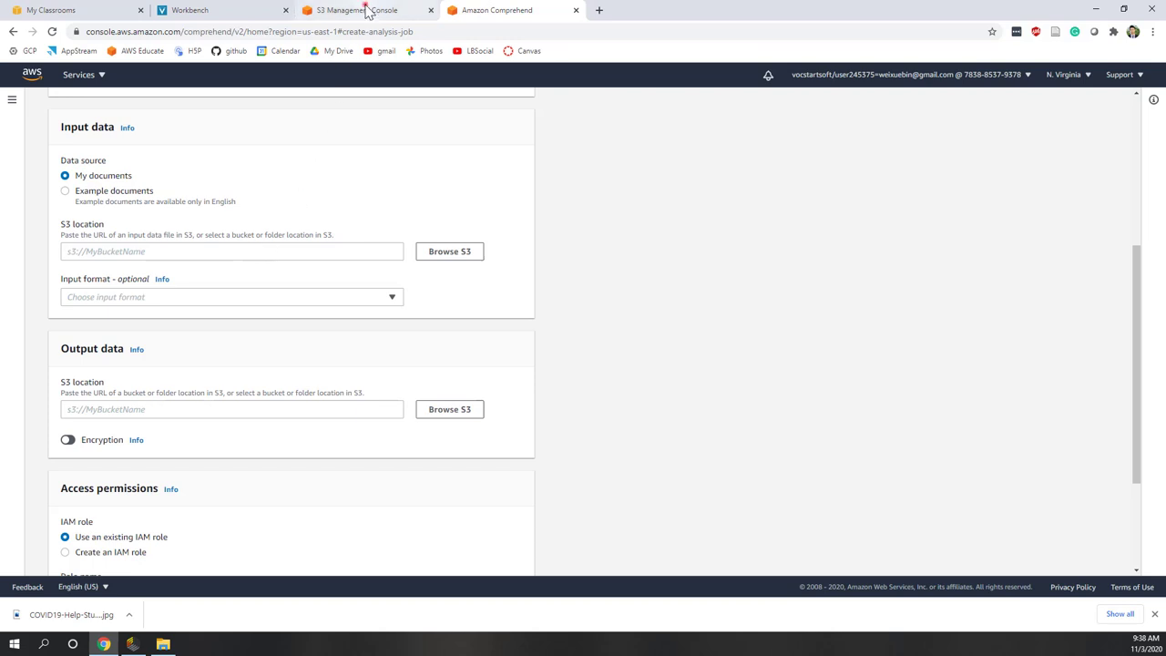
pyautogui.click(363, 10)
pyautogui.click(1097, 103)
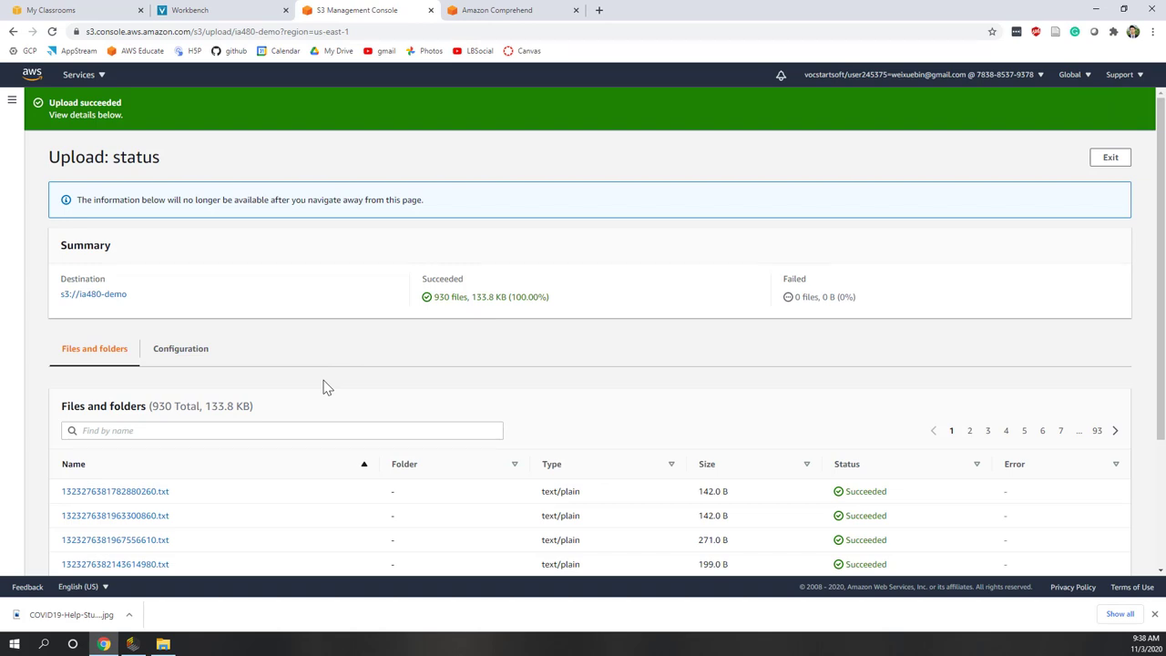
pyautogui.doubleClick(444, 297)
pyautogui.scroll(-2, 449, 366)
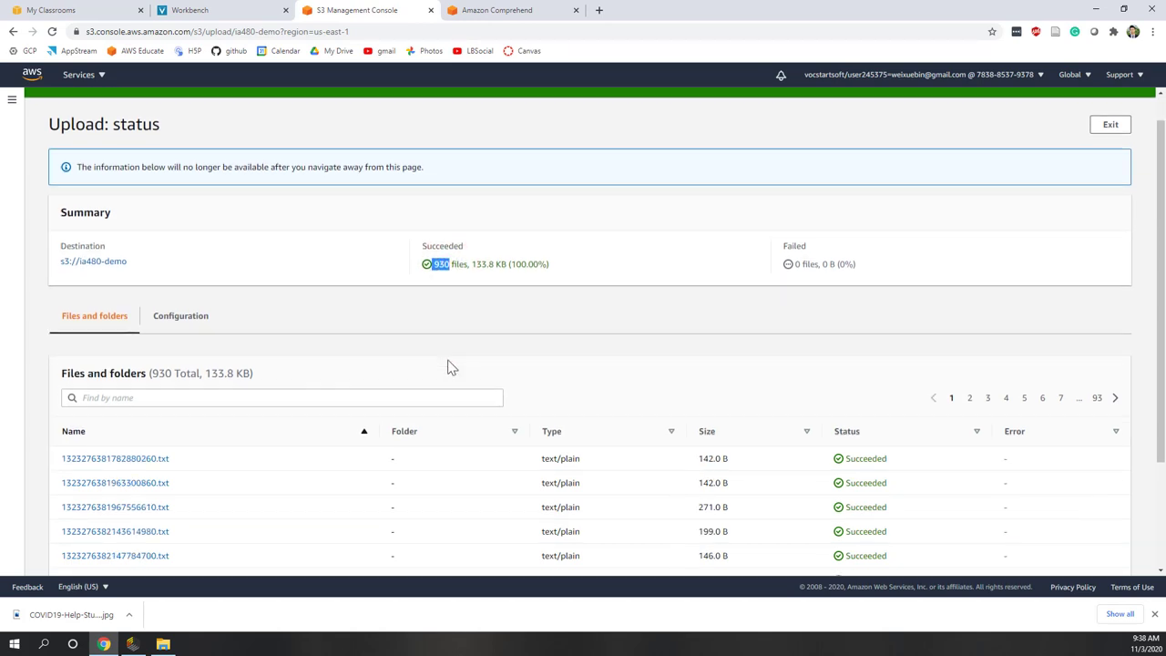
pyautogui.scroll(2, 449, 366)
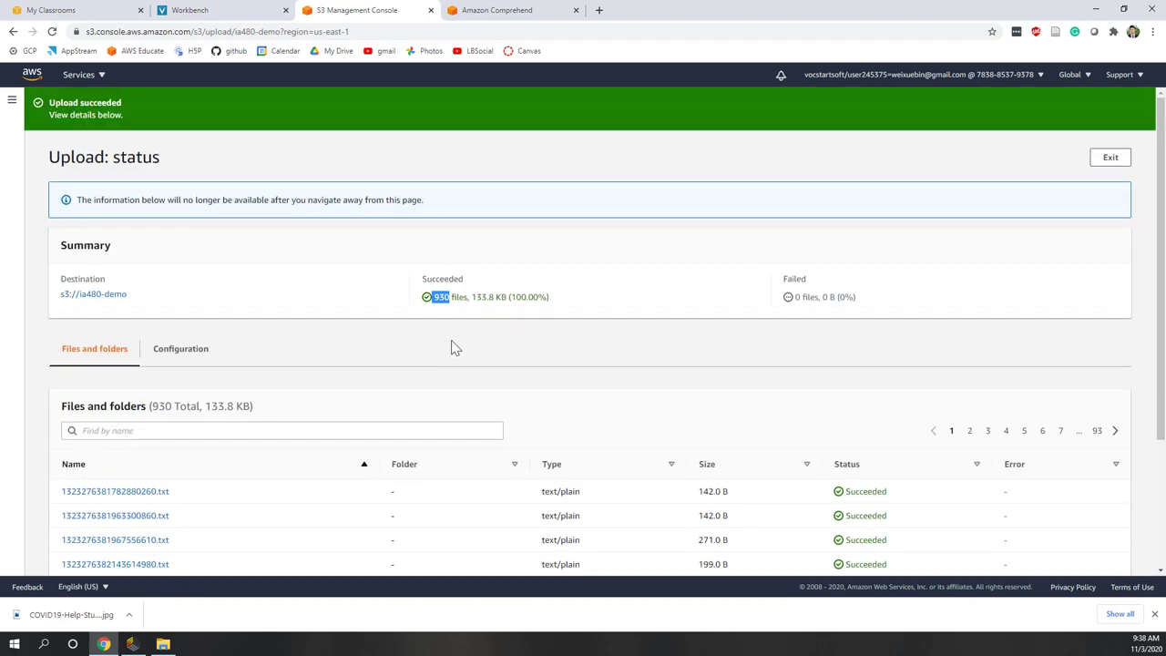
# Back in the Comprehend job form, choose the ia480-demo bucket as input data with the format One document per file
pyautogui.click(510, 10)
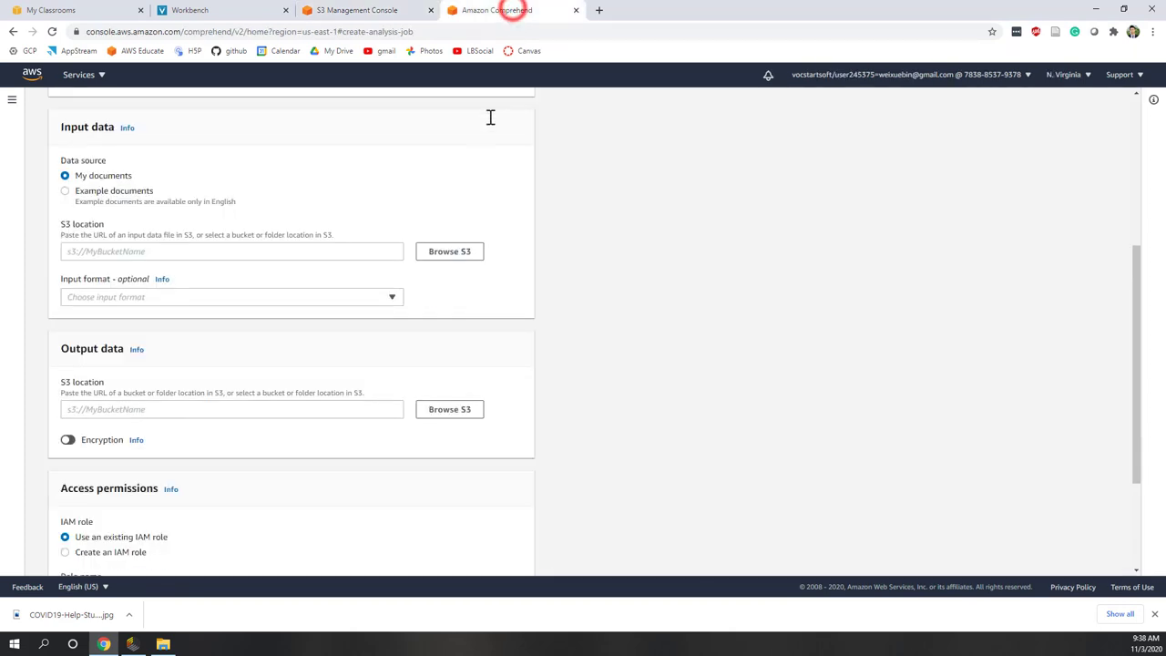
pyautogui.click(450, 253)
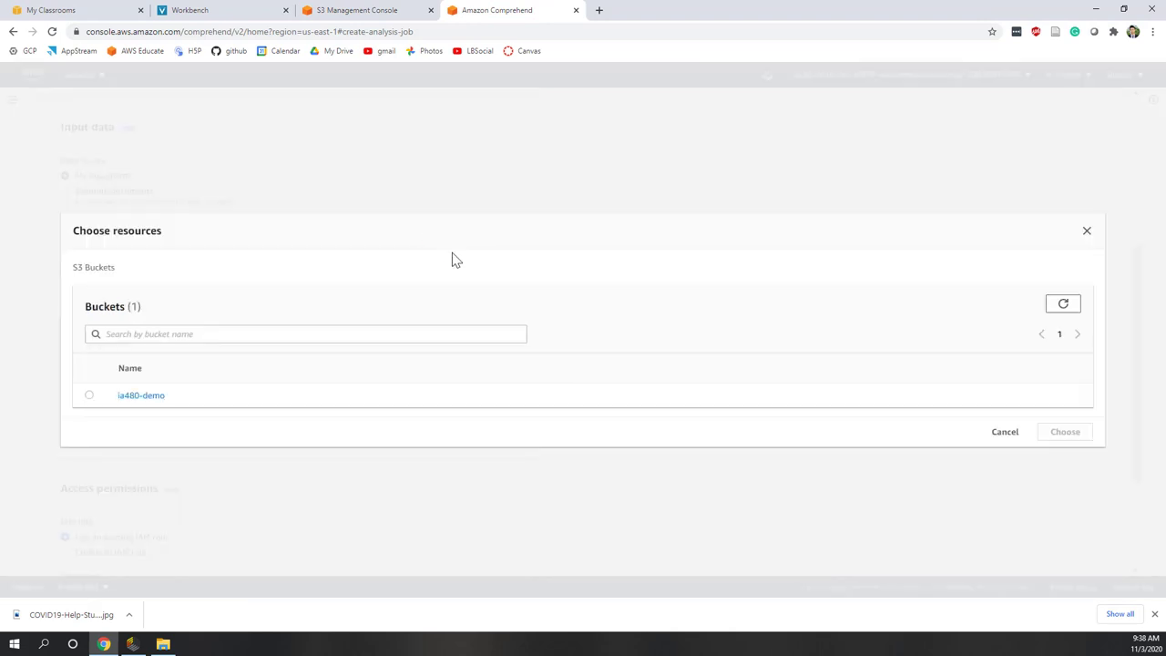
pyautogui.click(89, 395)
pyautogui.click(1048, 434)
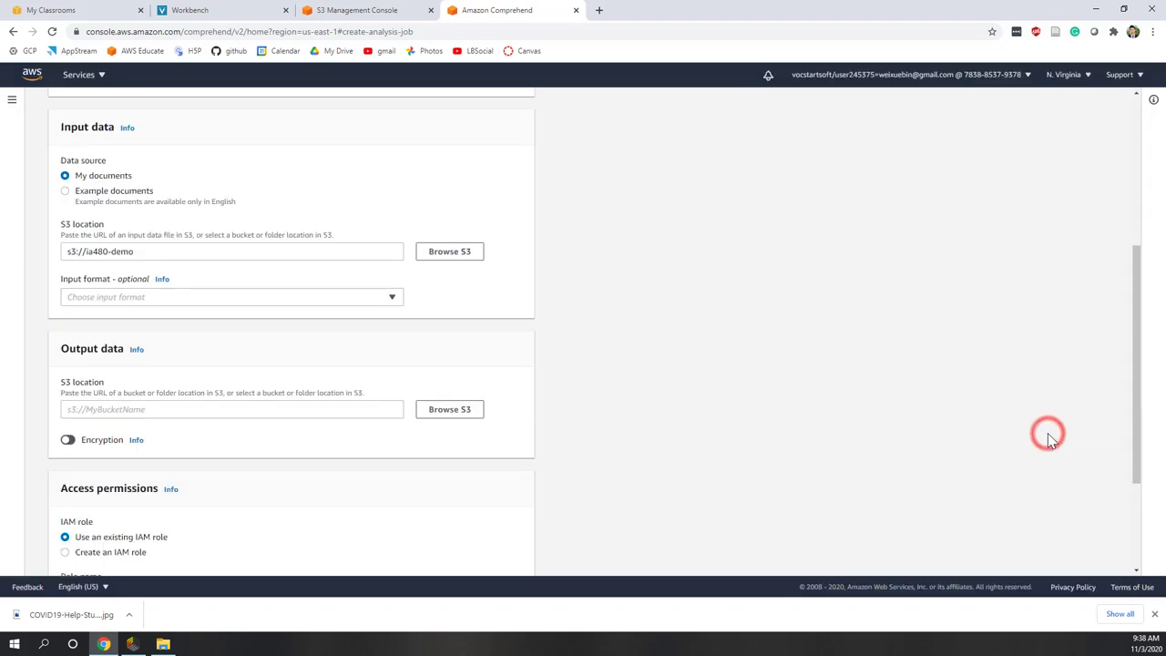
pyautogui.click(94, 297)
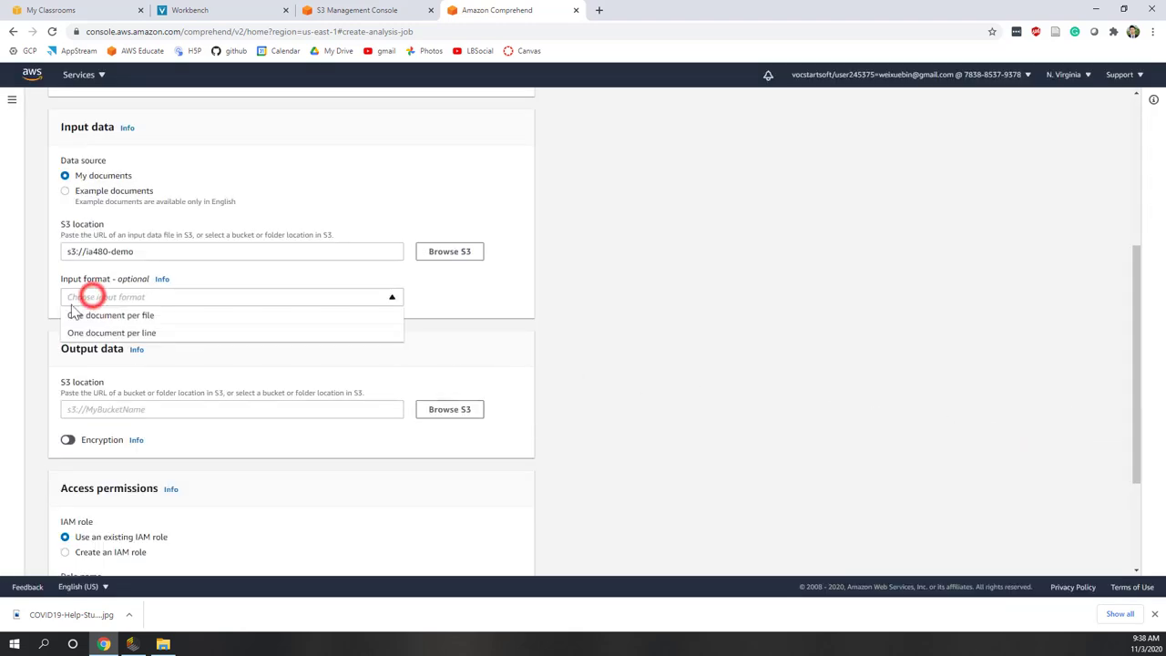
pyautogui.click(146, 316)
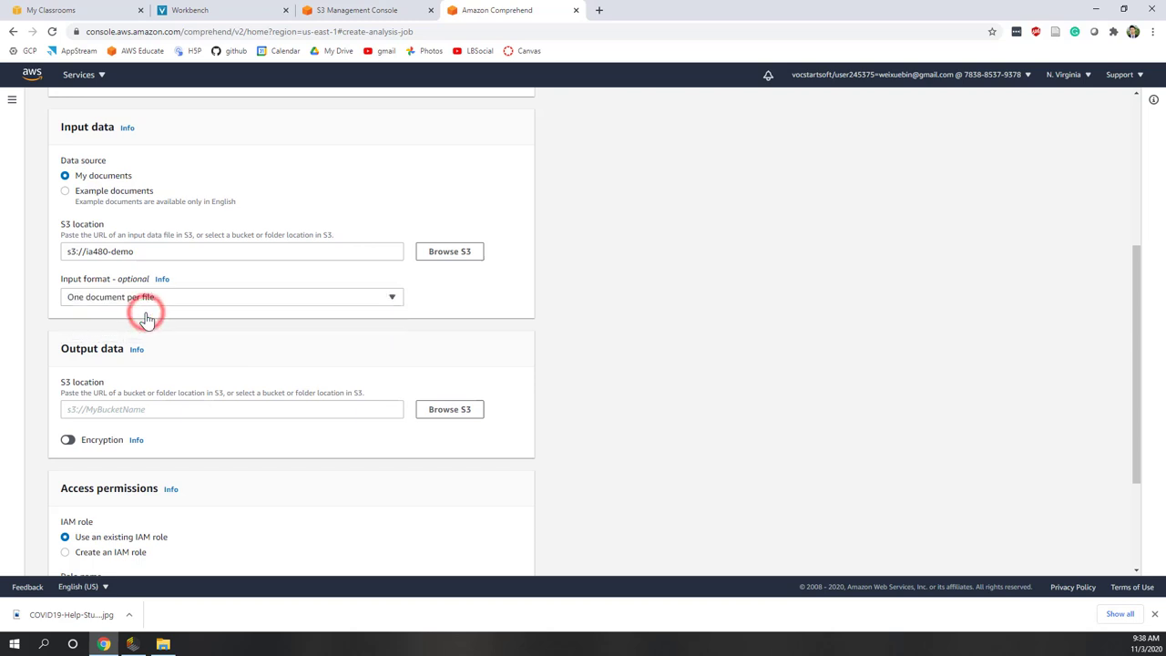
# Set the output data location to s3://ia480-demo/sentiment, based on the ia480-demo bucket
pyautogui.click(157, 409)
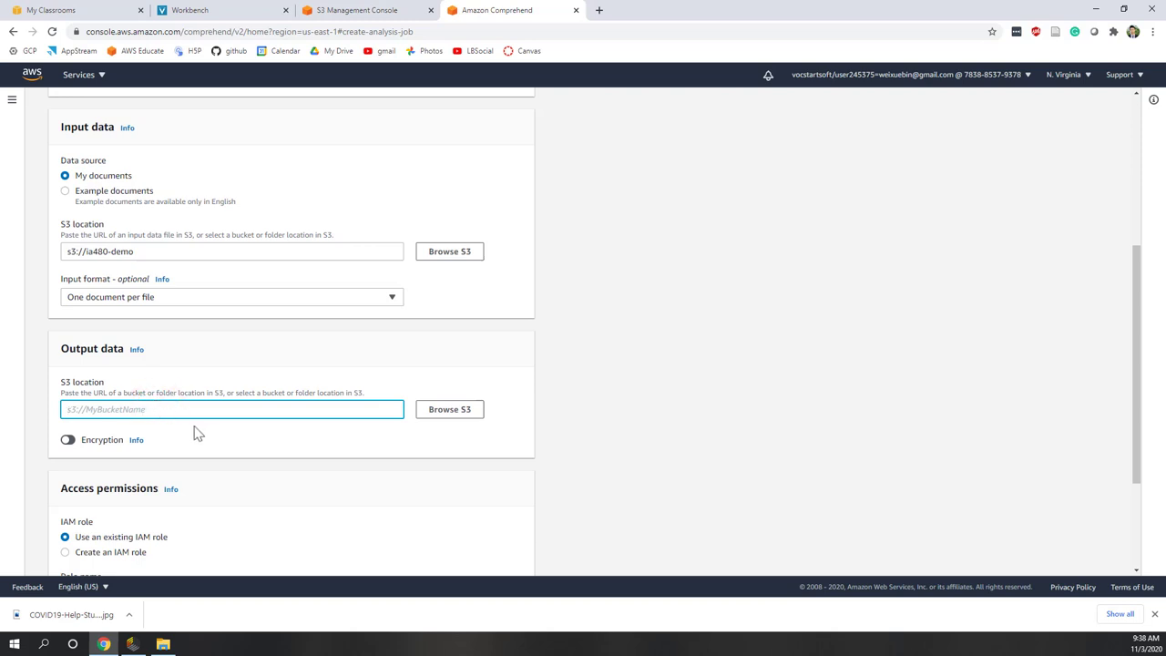
pyautogui.click(445, 412)
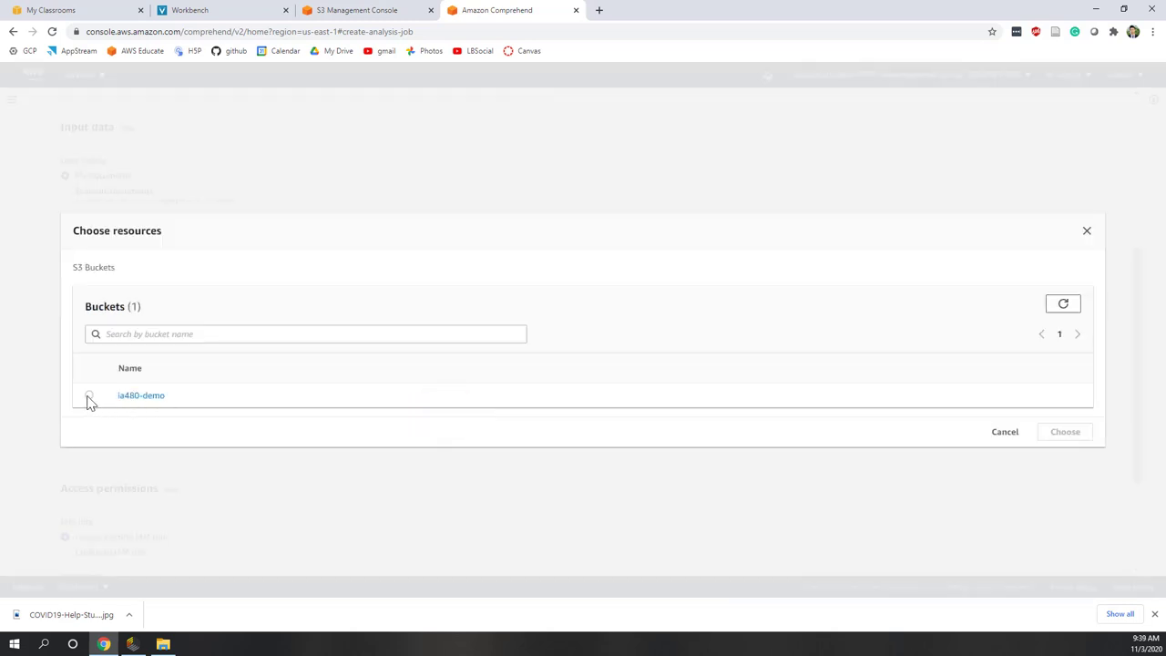
pyautogui.click(88, 397)
pyautogui.click(1063, 433)
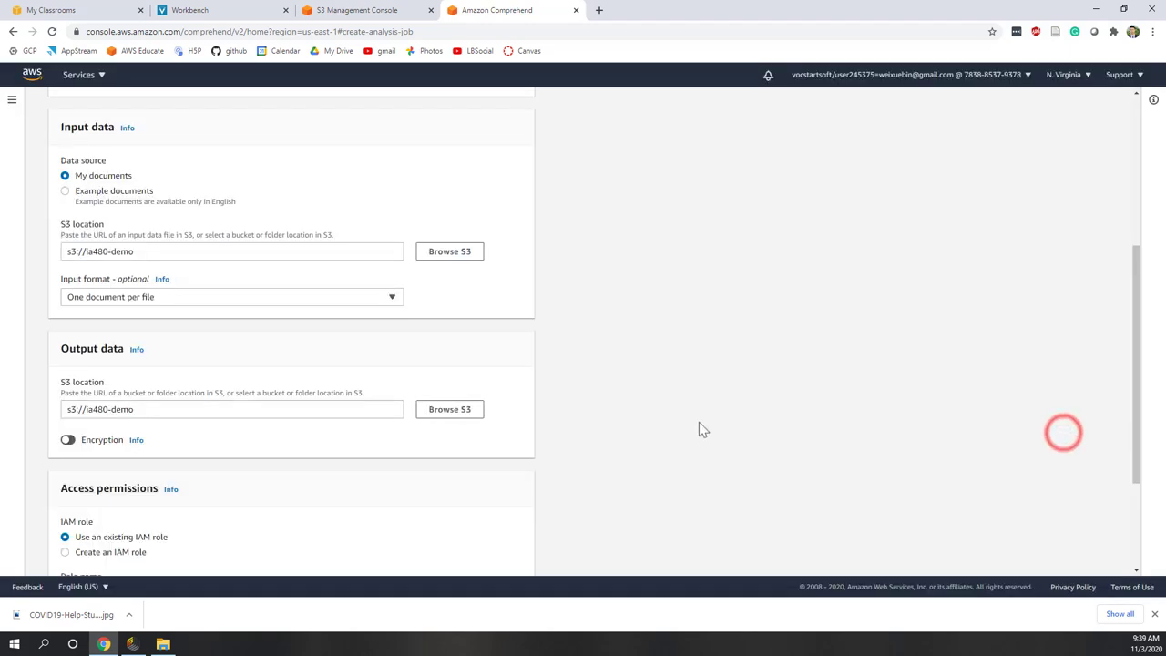
pyautogui.click(182, 409)
pyautogui.write('/')
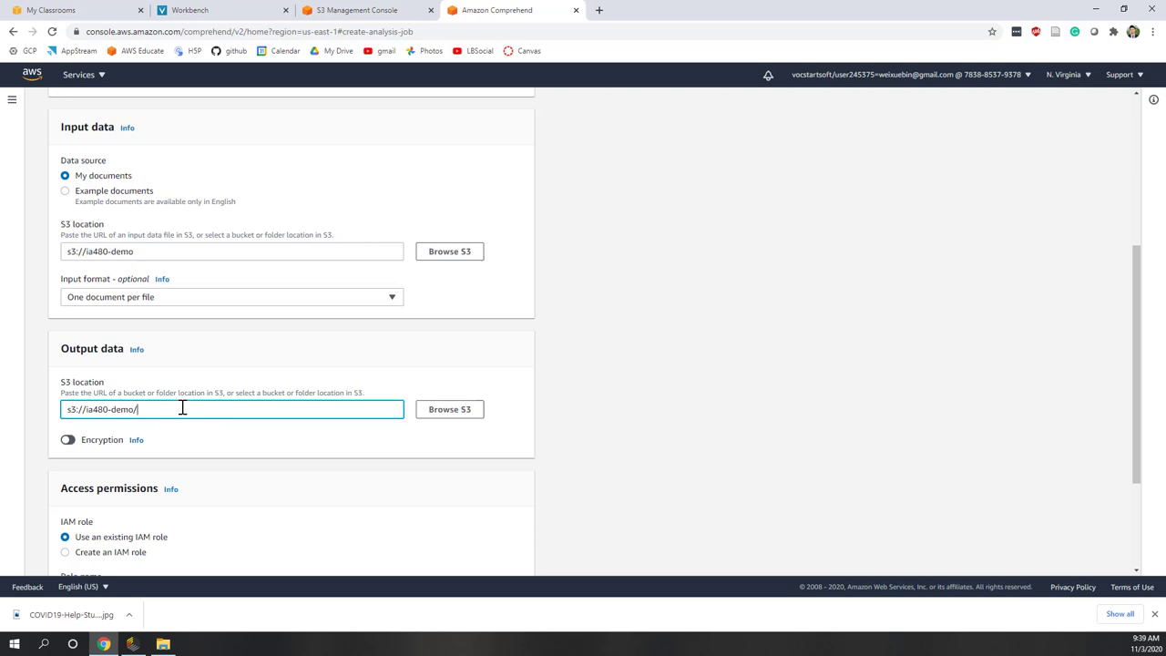
pyautogui.scroll(1, 183, 408)
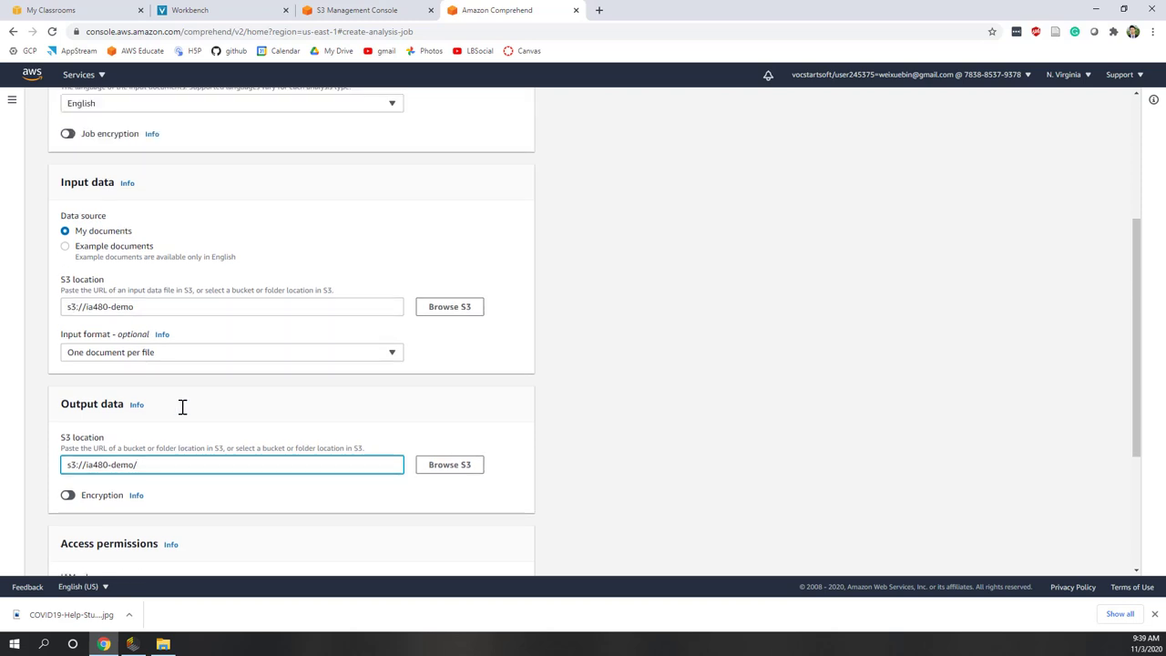
pyautogui.write('sentiment')
pyautogui.click(697, 409)
# Choose to create an IAM role for the job and give it access to Any S3 bucket
pyautogui.scroll(-1, 700, 409)
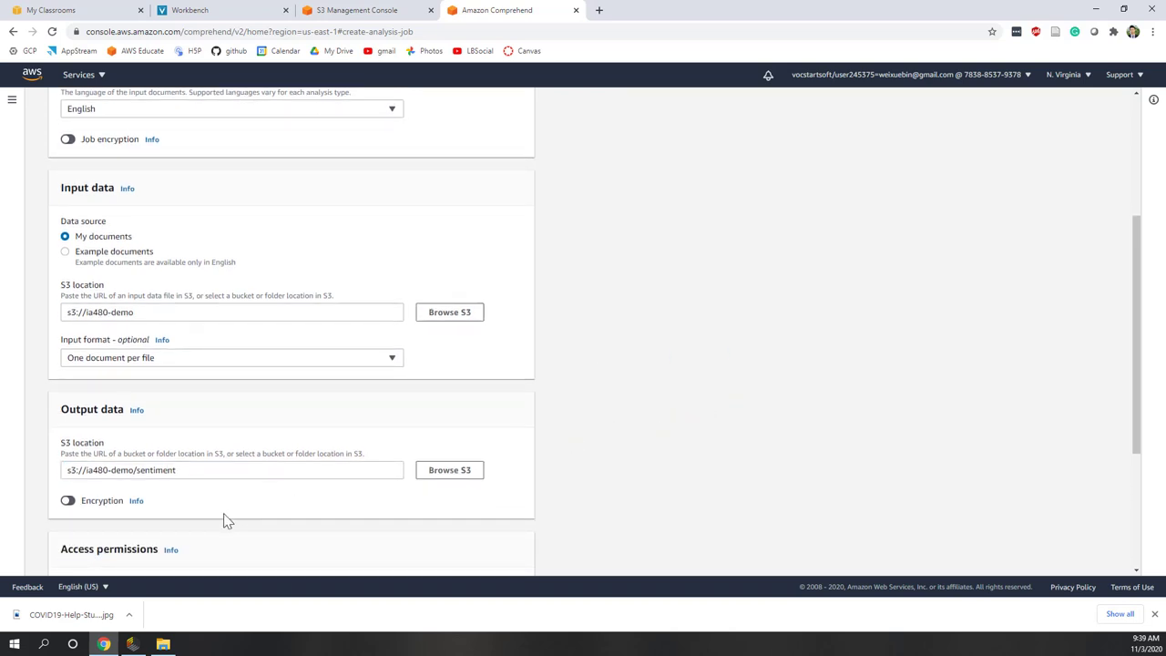
pyautogui.scroll(-1, 225, 520)
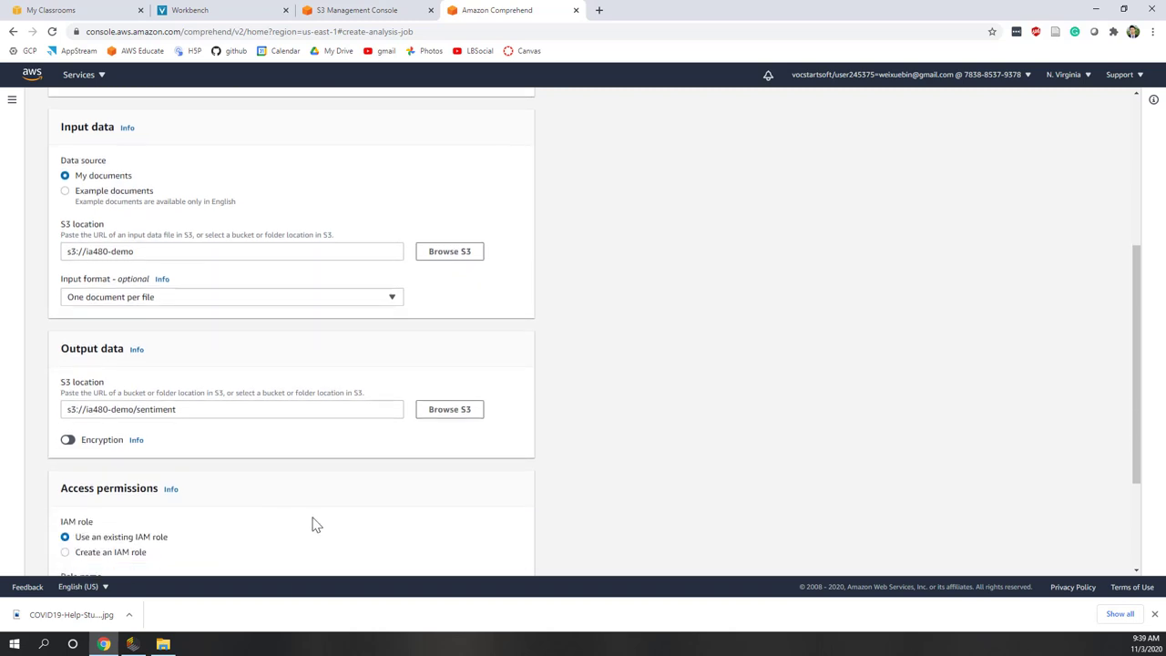
pyautogui.scroll(-3, 313, 524)
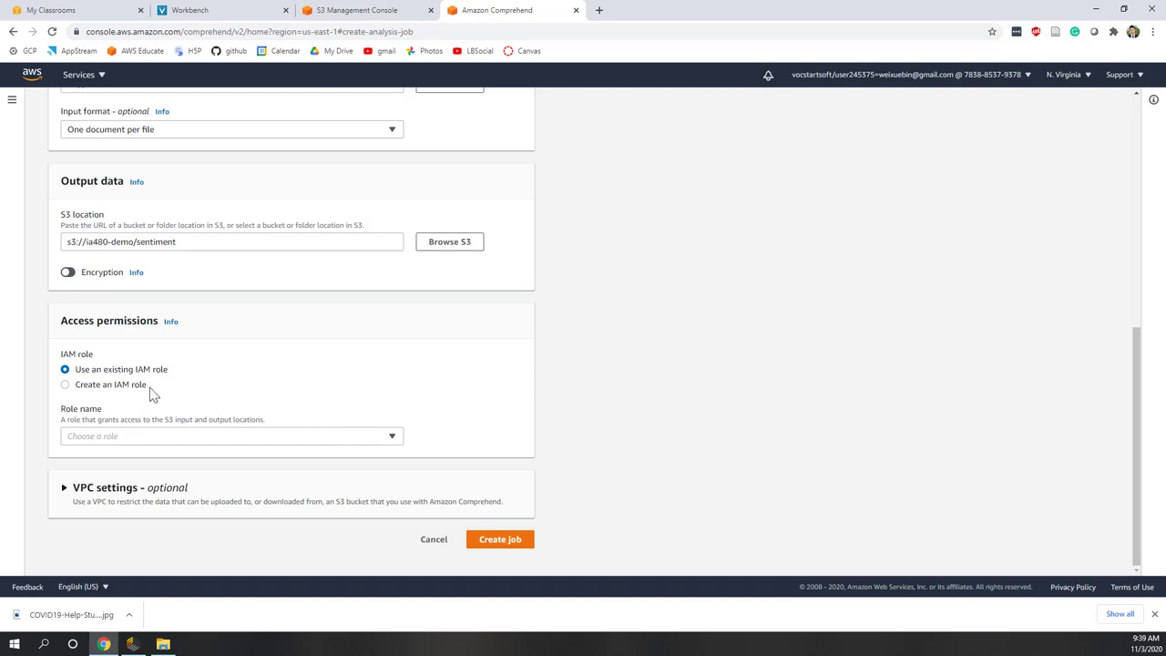
pyautogui.click(98, 386)
pyautogui.scroll(-1, 98, 386)
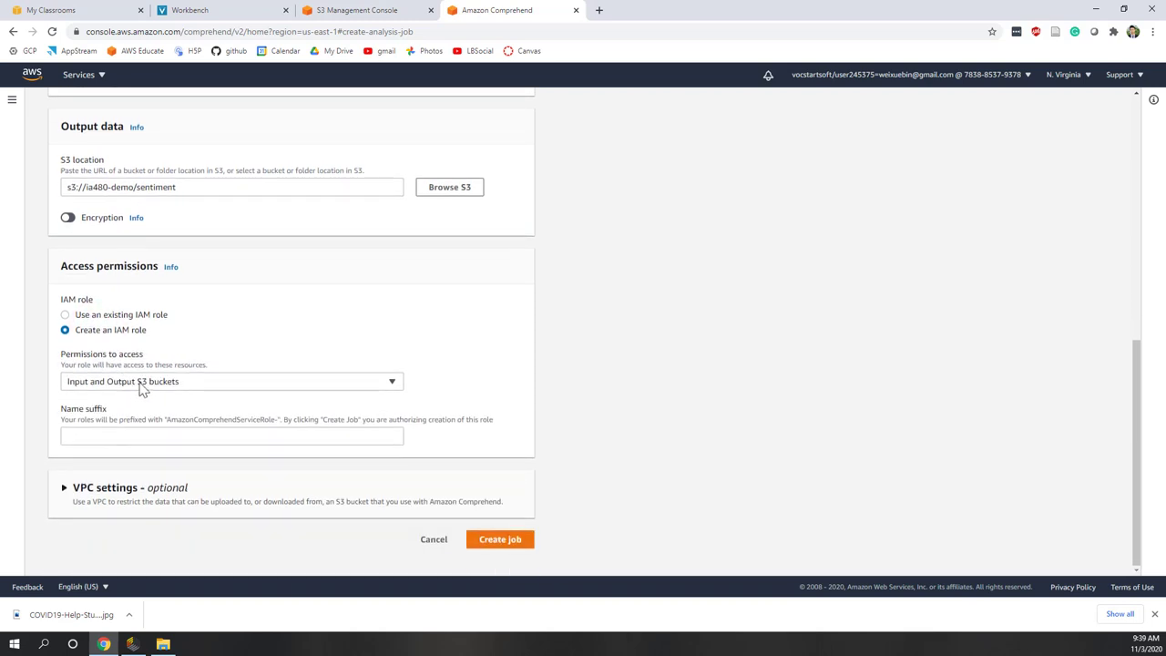
pyautogui.click(182, 381)
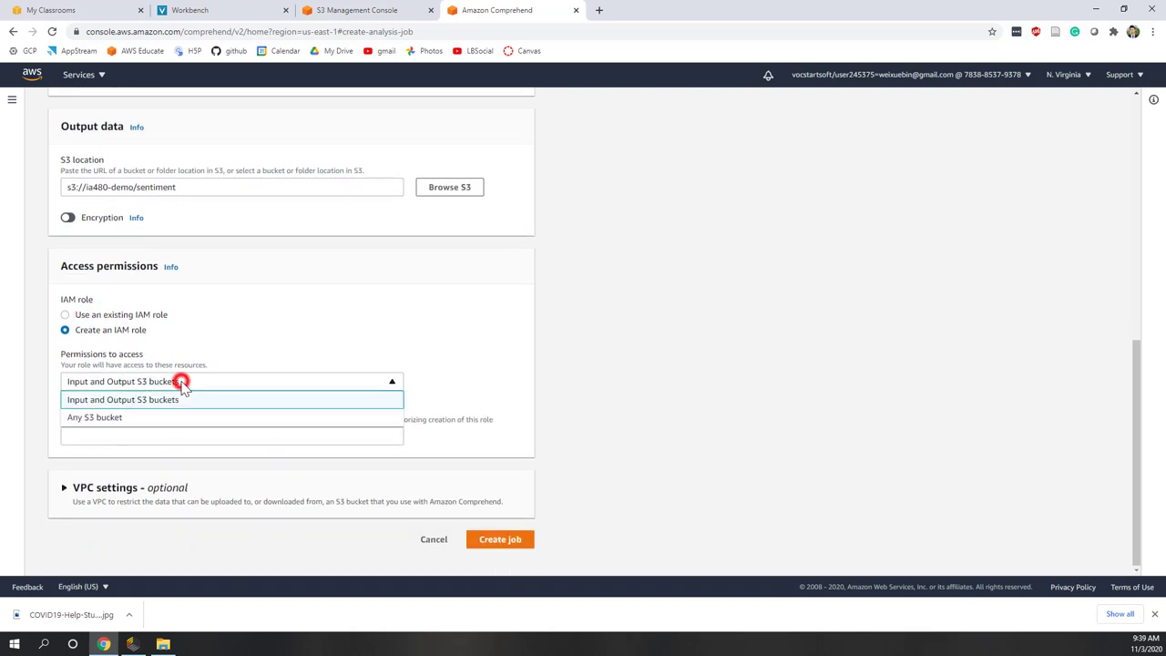
pyautogui.click(94, 419)
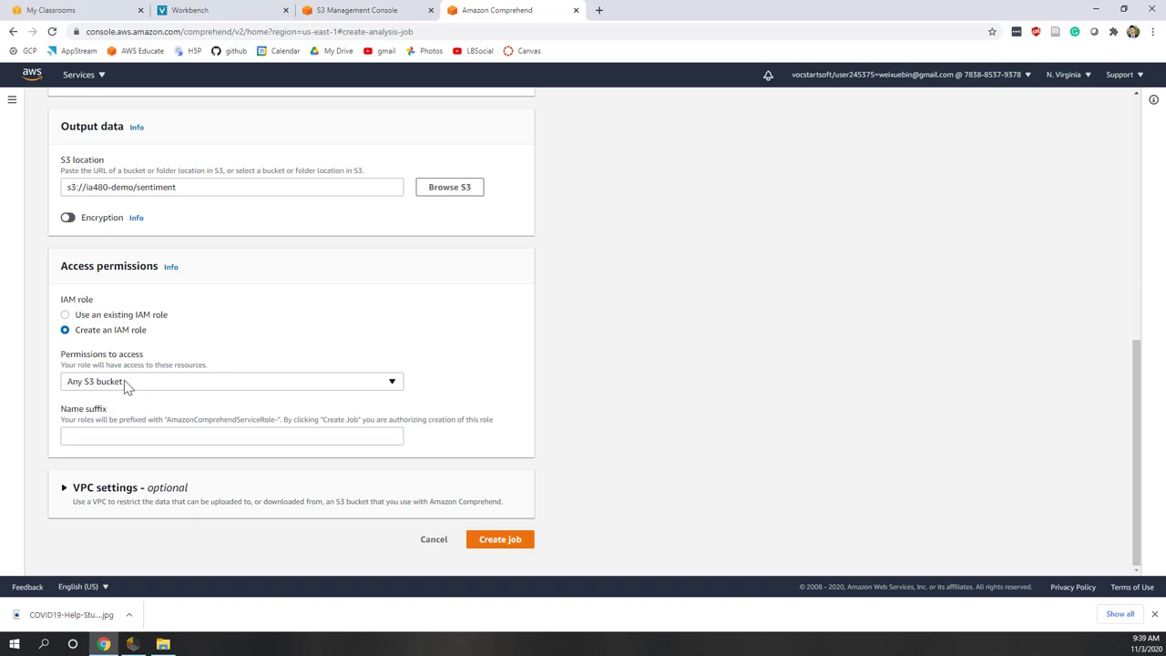
pyautogui.click(124, 382)
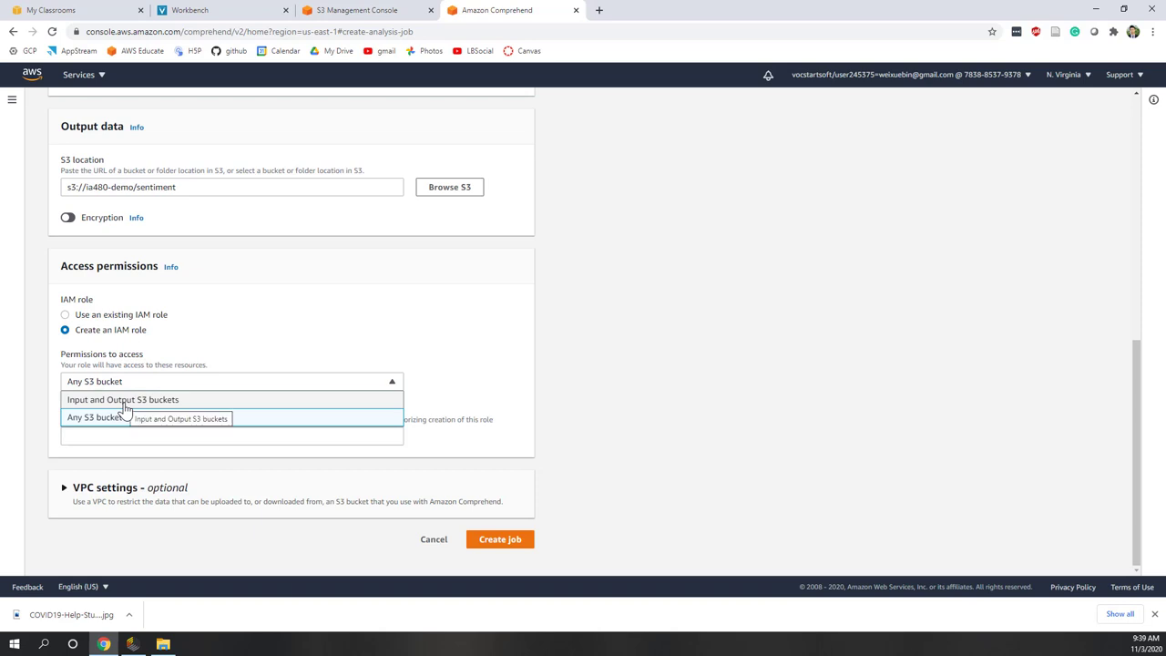
pyautogui.click(125, 417)
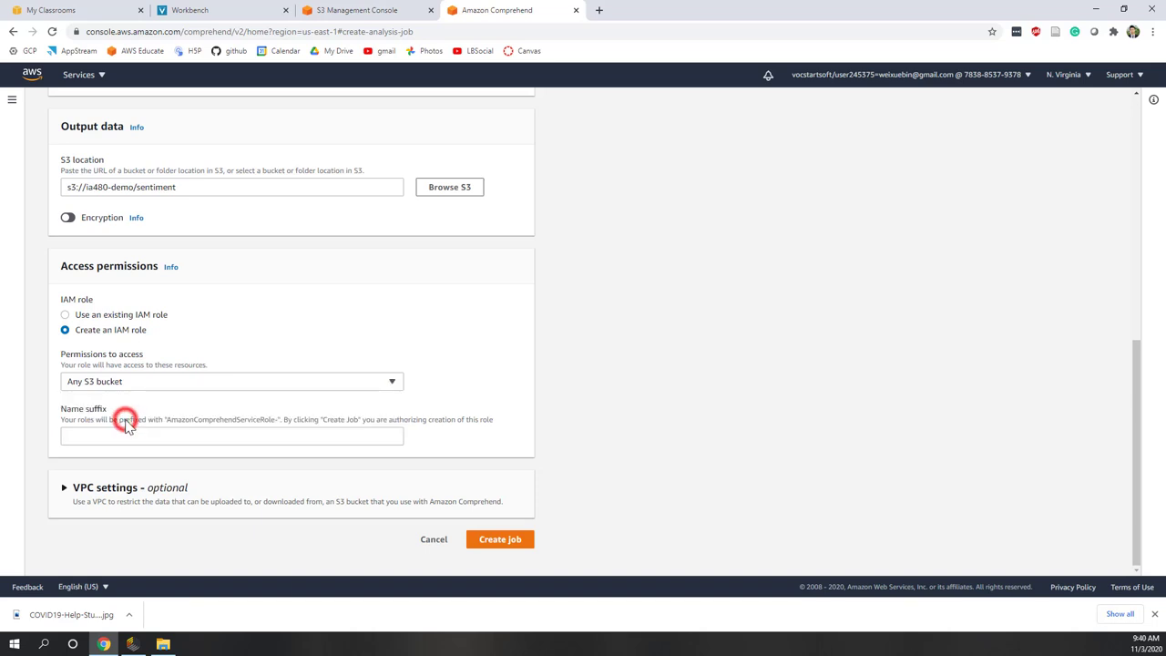
# Give the new IAM role the name suffix ia480 and create the sentiment analysis job
pyautogui.click(136, 435)
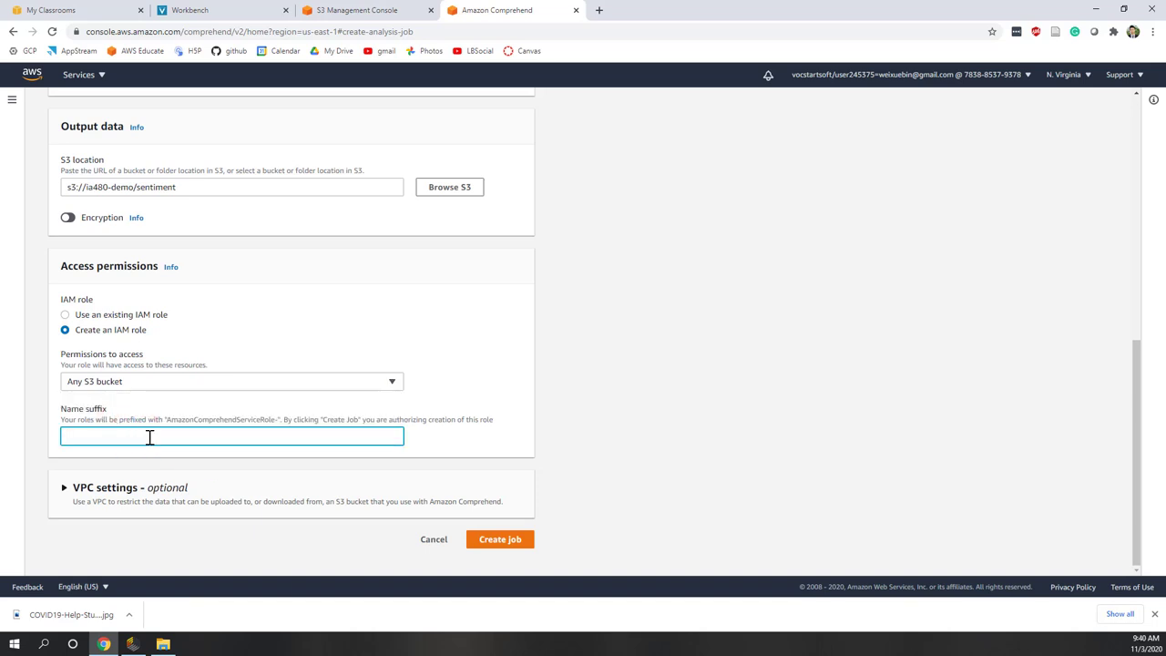
pyautogui.write('ia480')
pyautogui.click(513, 544)
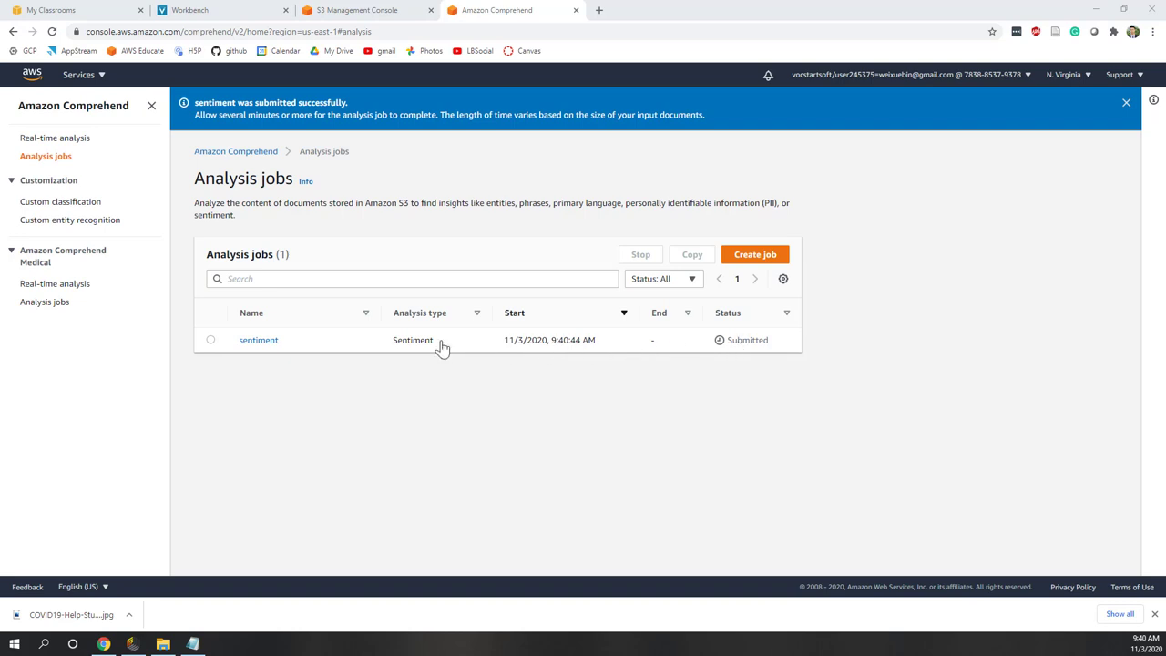
# View the submitted sentiment job's details and status, and return to the list of analysis jobs
pyautogui.click(258, 341)
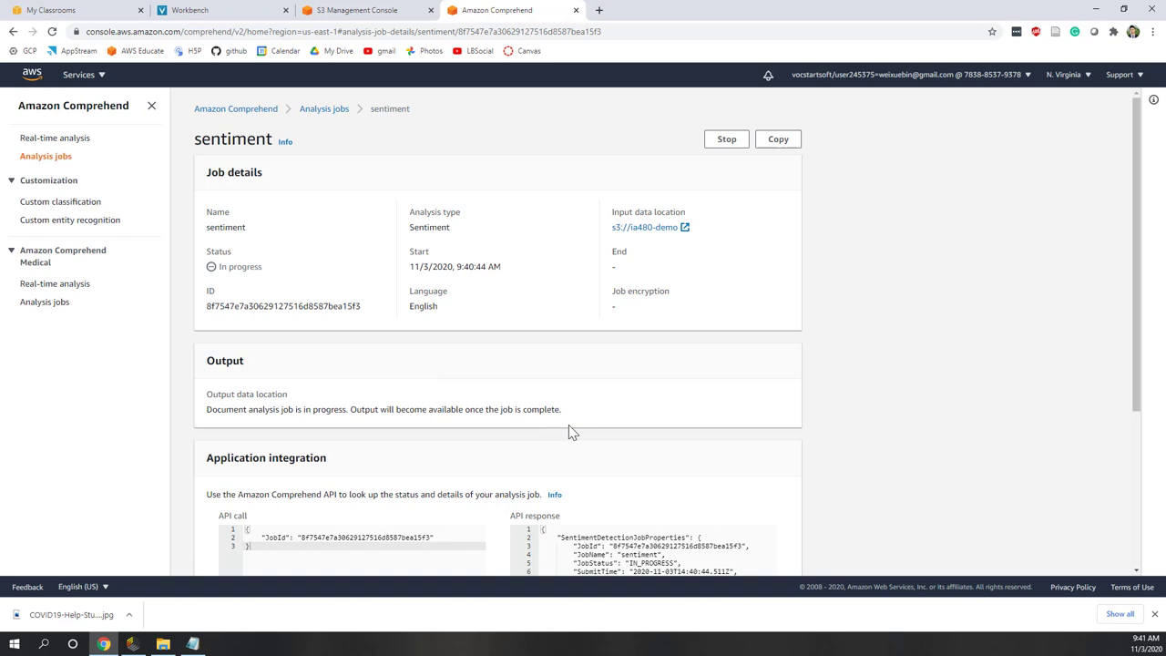
pyautogui.click(325, 110)
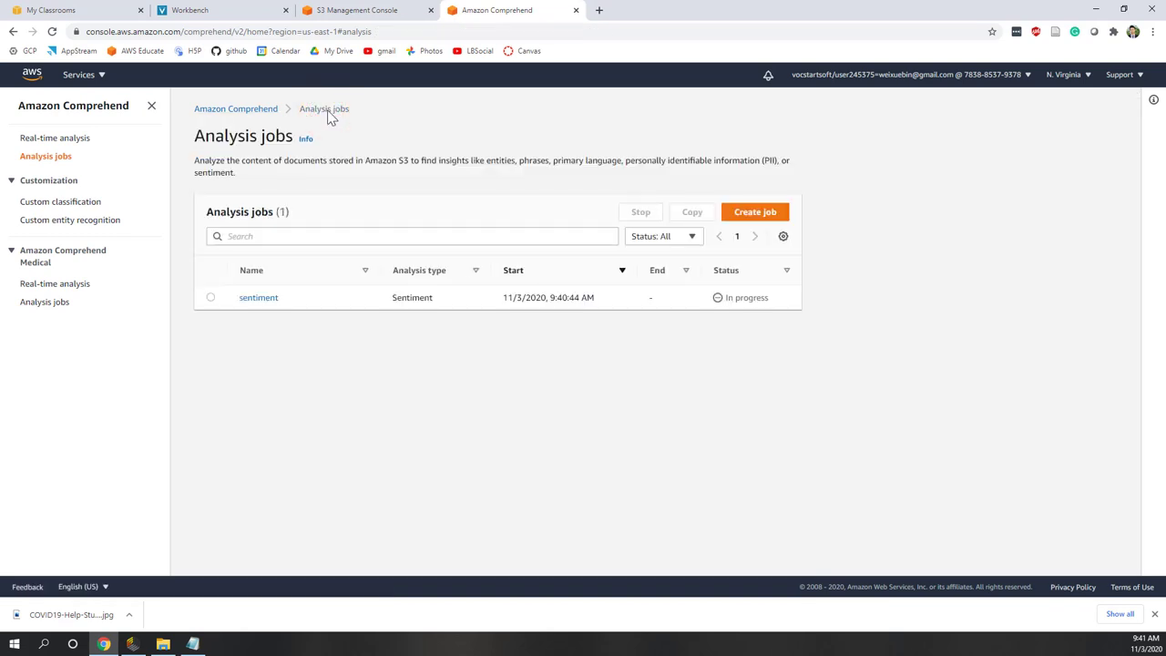
# Start another analysis job named topic_modeling with the analysis type Topic modeling
pyautogui.click(753, 215)
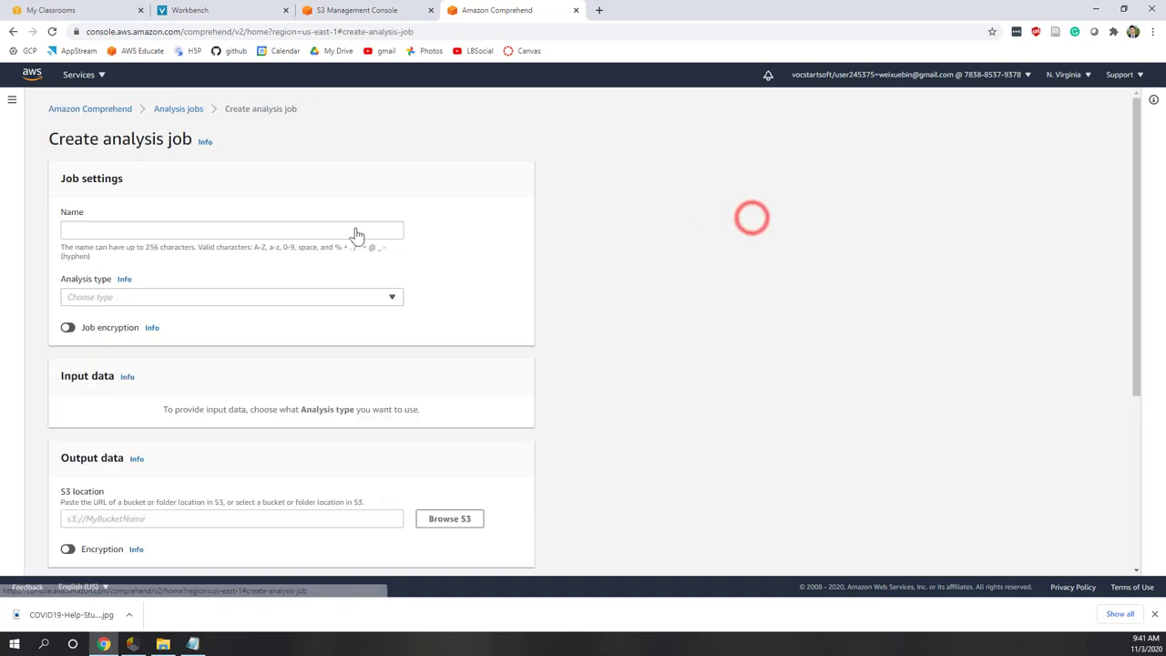
pyautogui.click(97, 233)
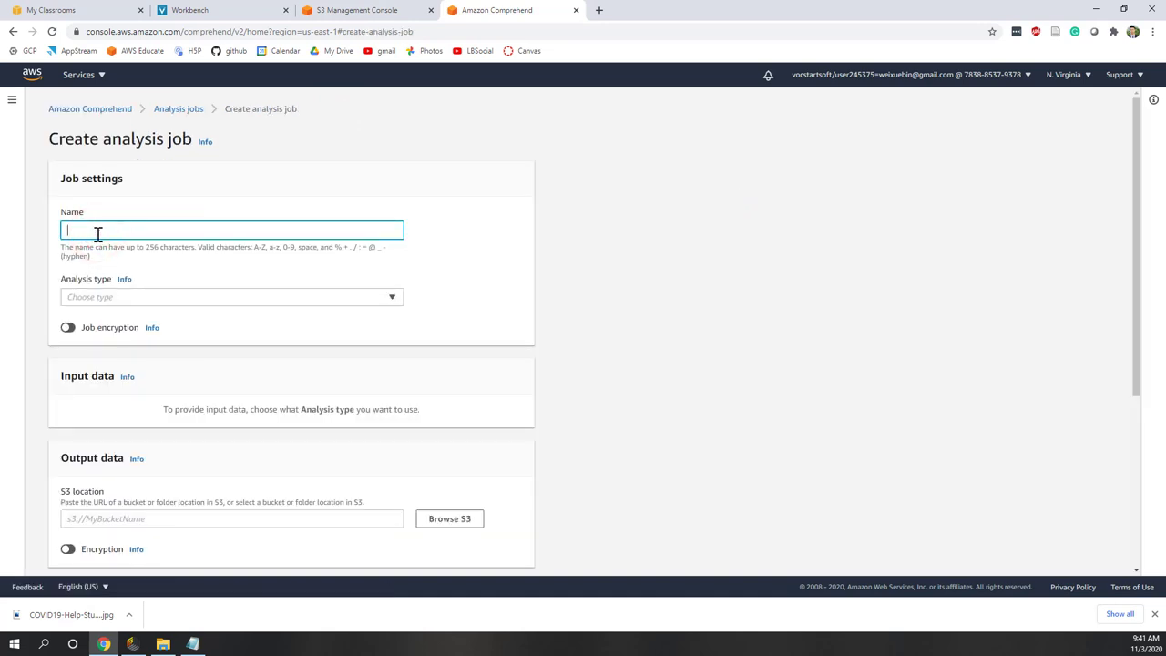
pyautogui.write('topic_modeling')
pyautogui.click(114, 297)
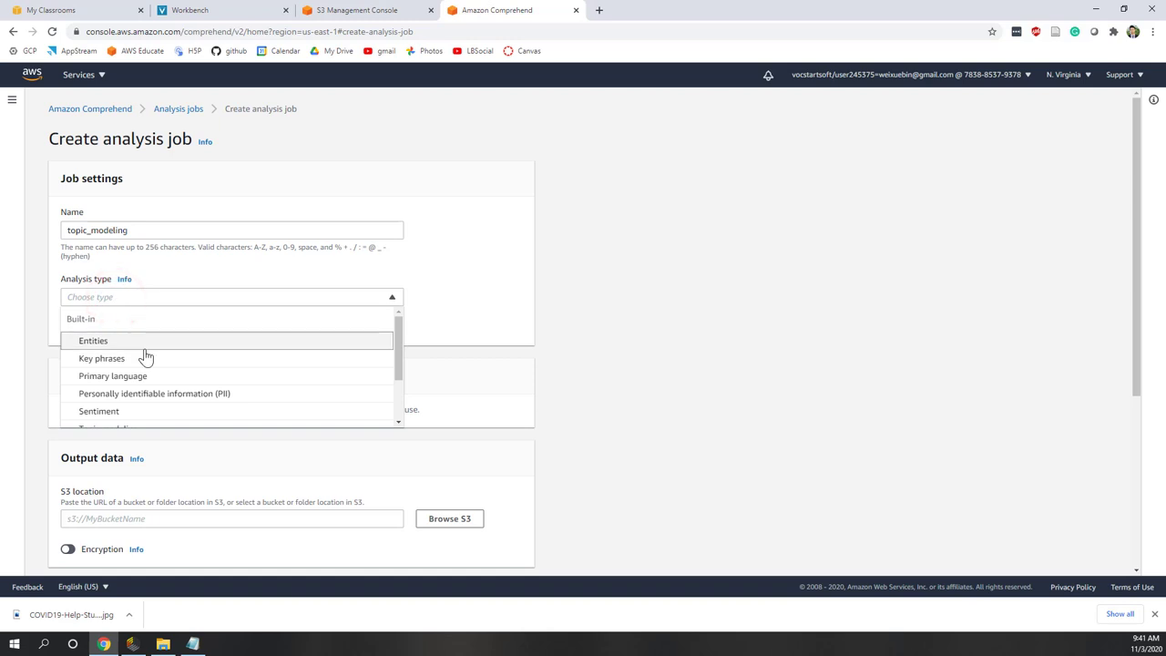
pyautogui.scroll(-1, 146, 355)
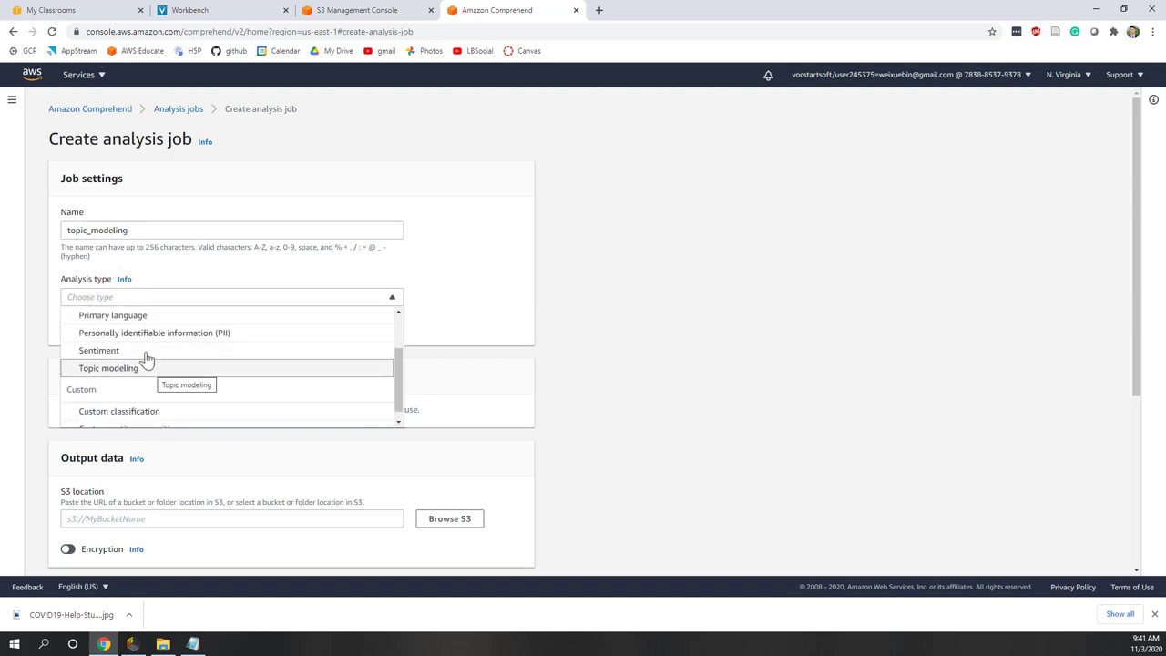
pyautogui.click(151, 369)
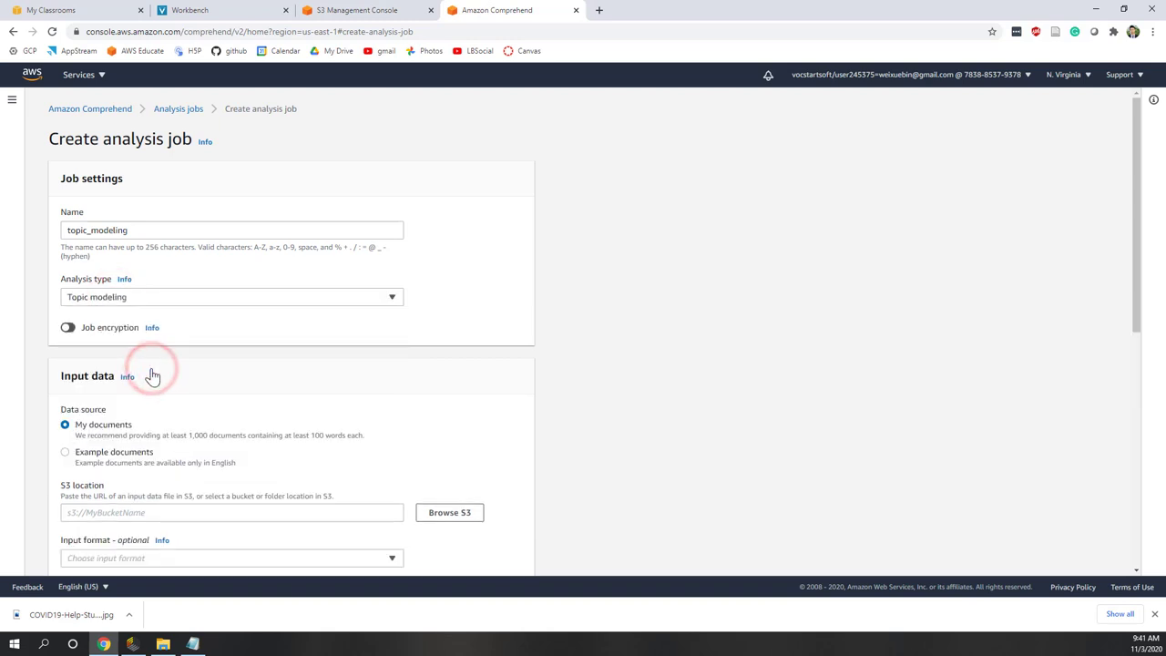
pyautogui.scroll(-2, 153, 377)
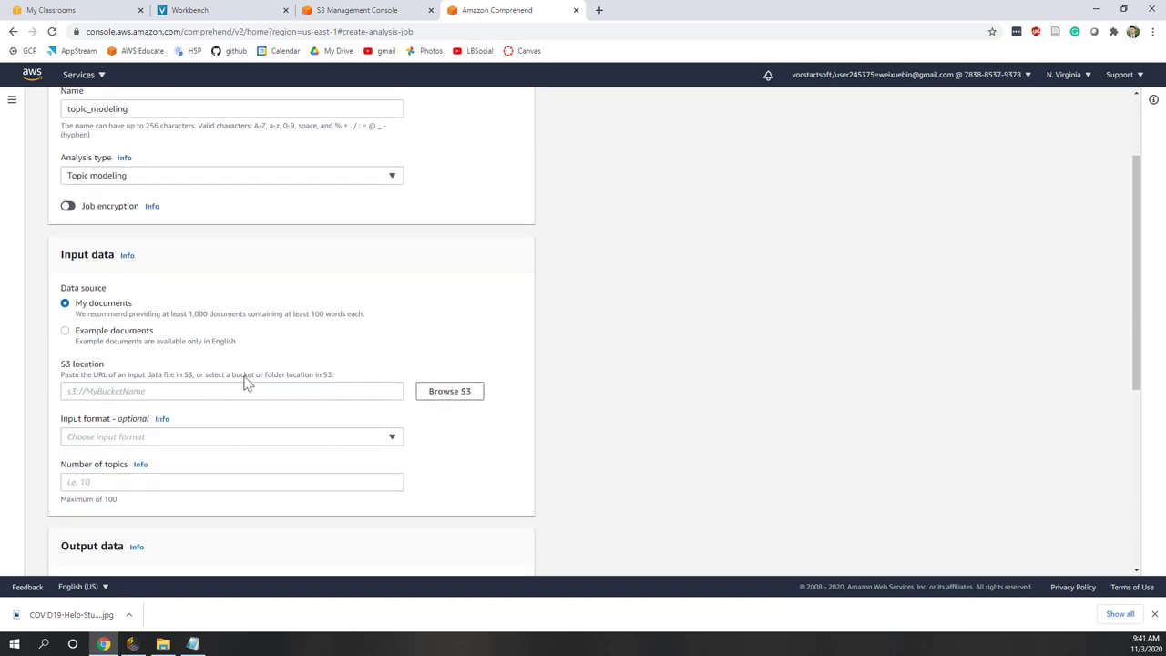
# Set the job's input S3 location to the ia480-demo bucket and the input format to One document per file
pyautogui.click(441, 392)
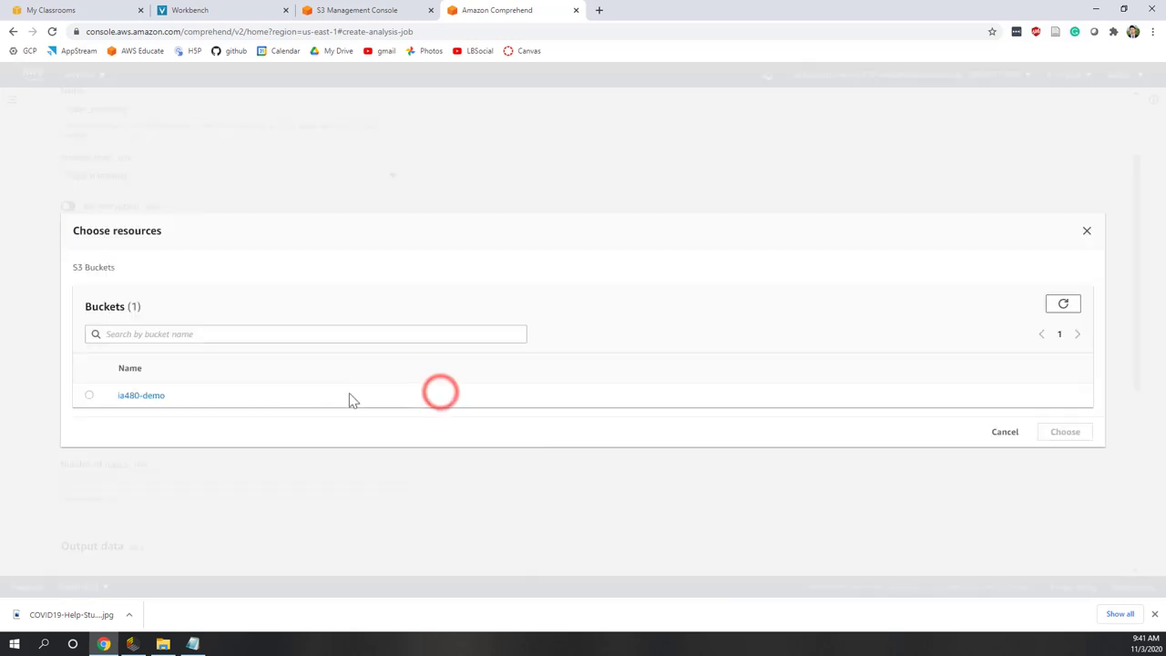
pyautogui.click(89, 395)
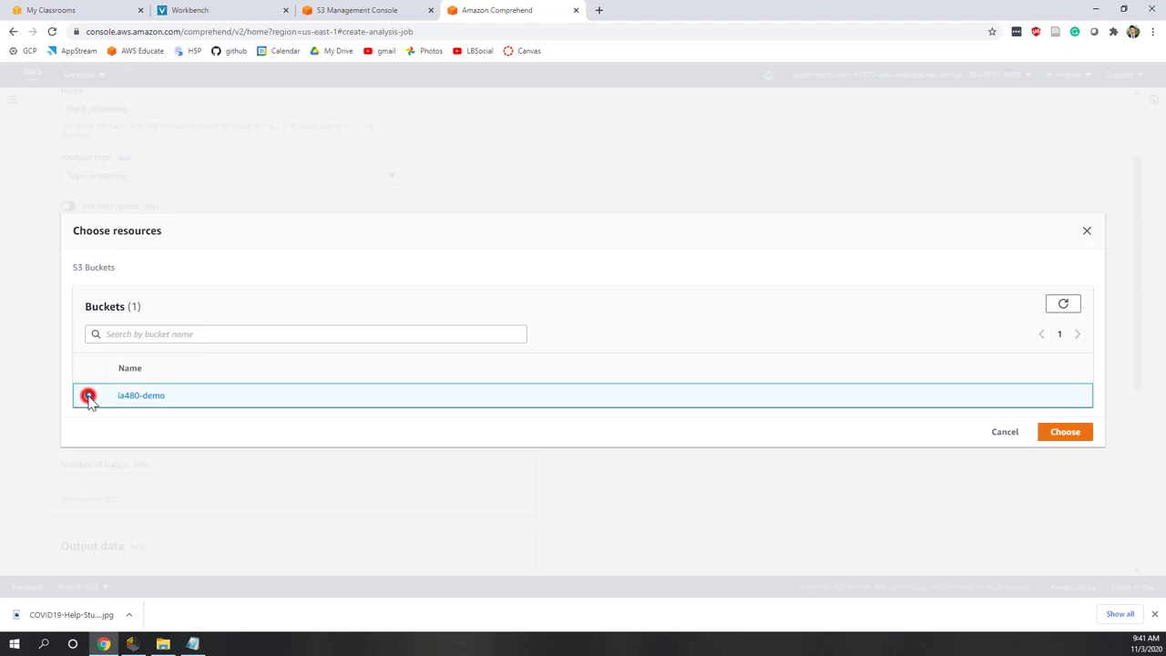
pyautogui.click(1058, 433)
pyautogui.click(306, 439)
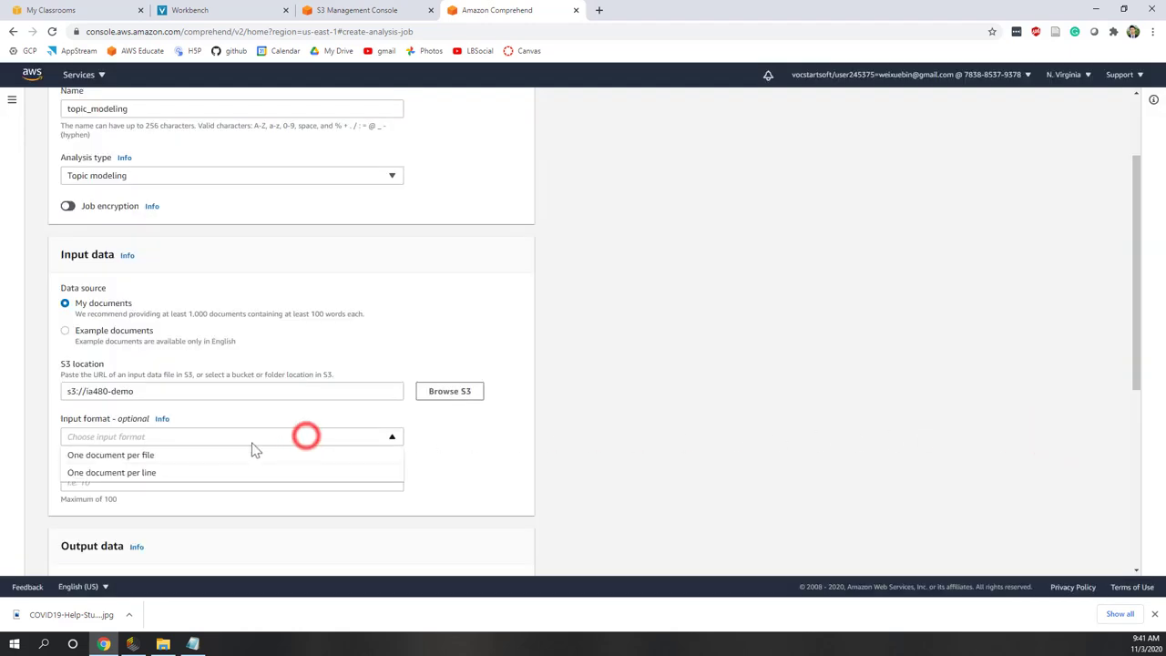
pyautogui.click(161, 458)
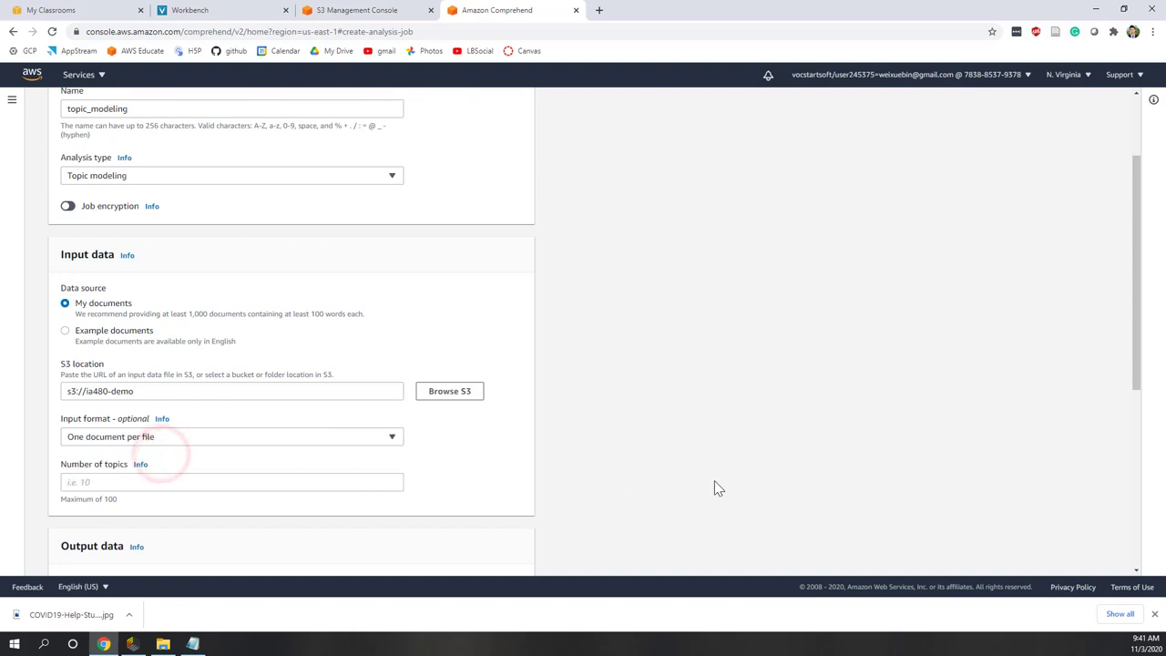
# Set the number of topics for the topic modeling job to 5
pyautogui.scroll(-1, 716, 486)
pyautogui.click(168, 418)
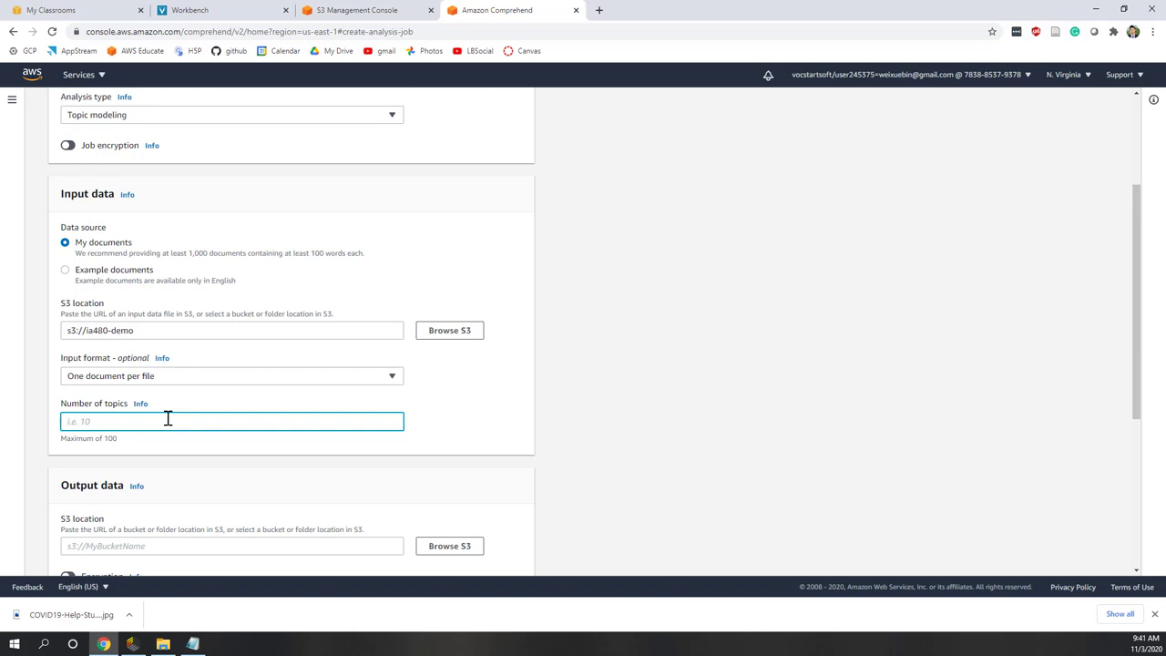
pyautogui.write('5')
pyautogui.click(711, 419)
# Set the output data S3 location to the topics folder in the bucket, s3://ia480-demo/topics
pyautogui.scroll(-2, 710, 422)
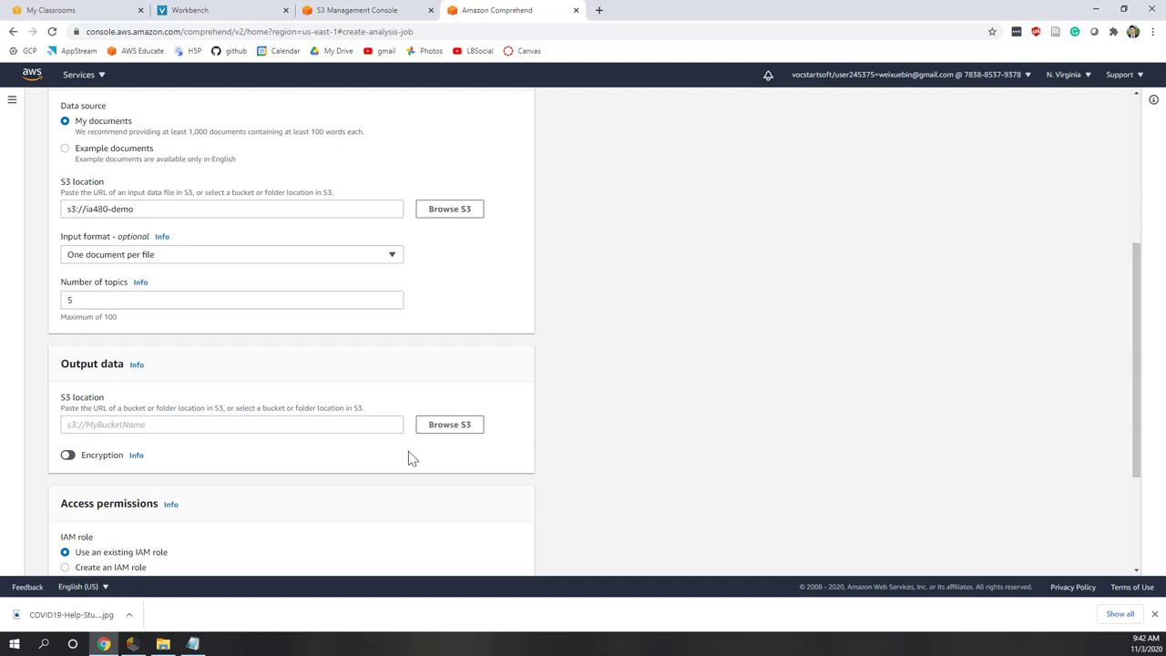
pyautogui.click(436, 427)
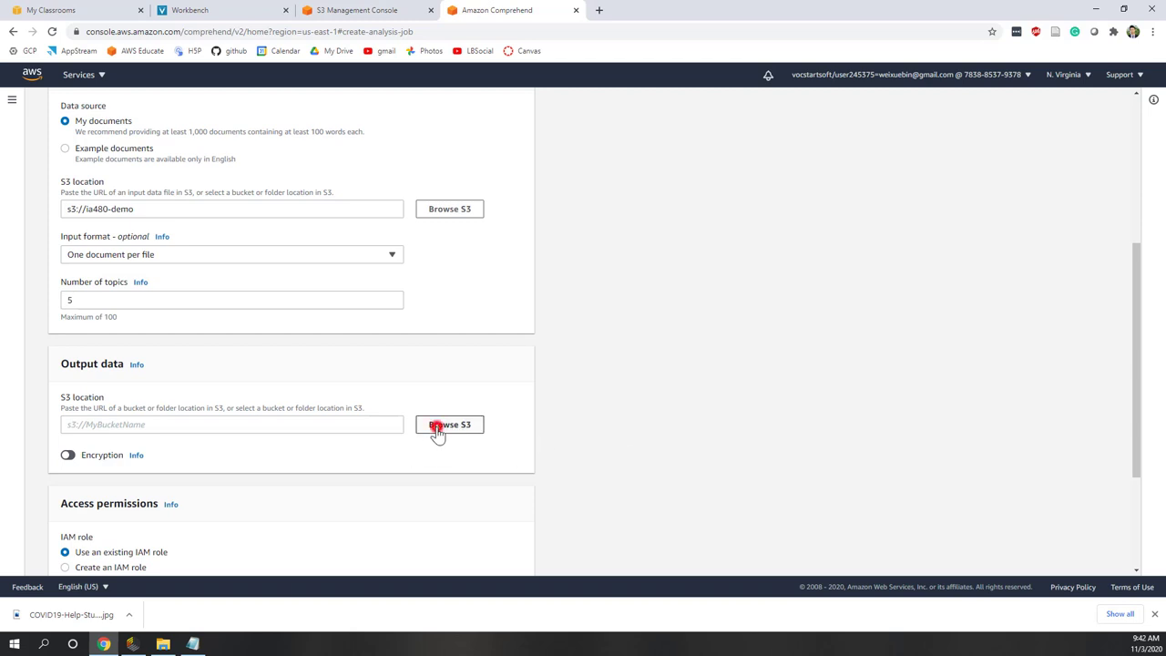
pyautogui.click(89, 395)
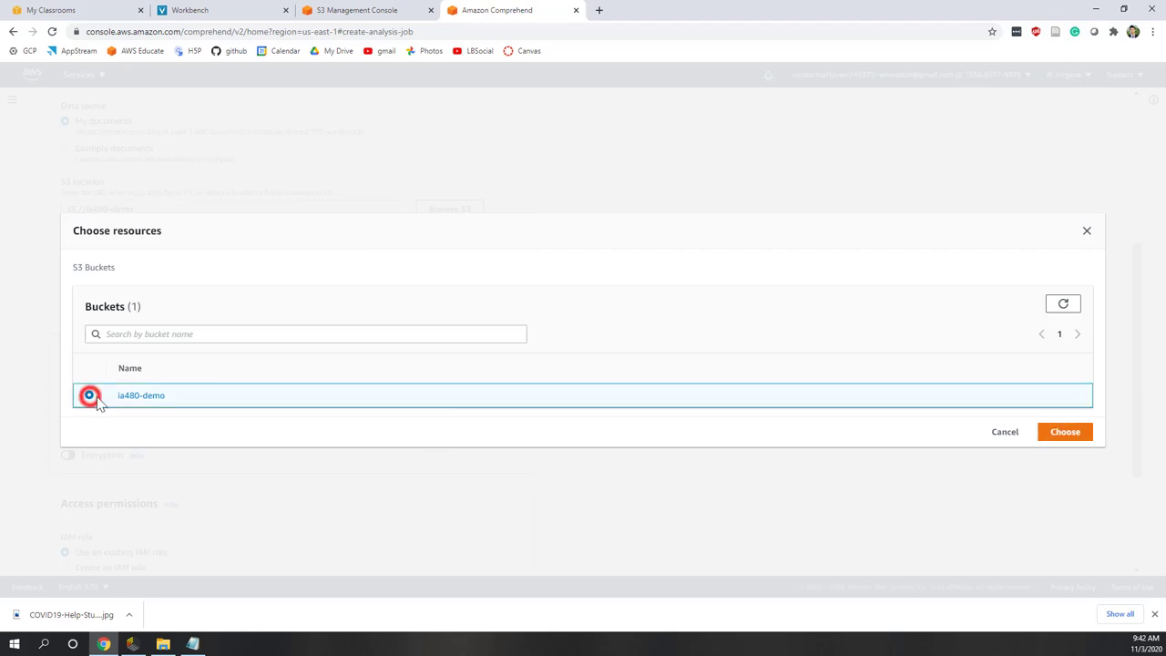
pyautogui.click(1060, 434)
pyautogui.click(208, 425)
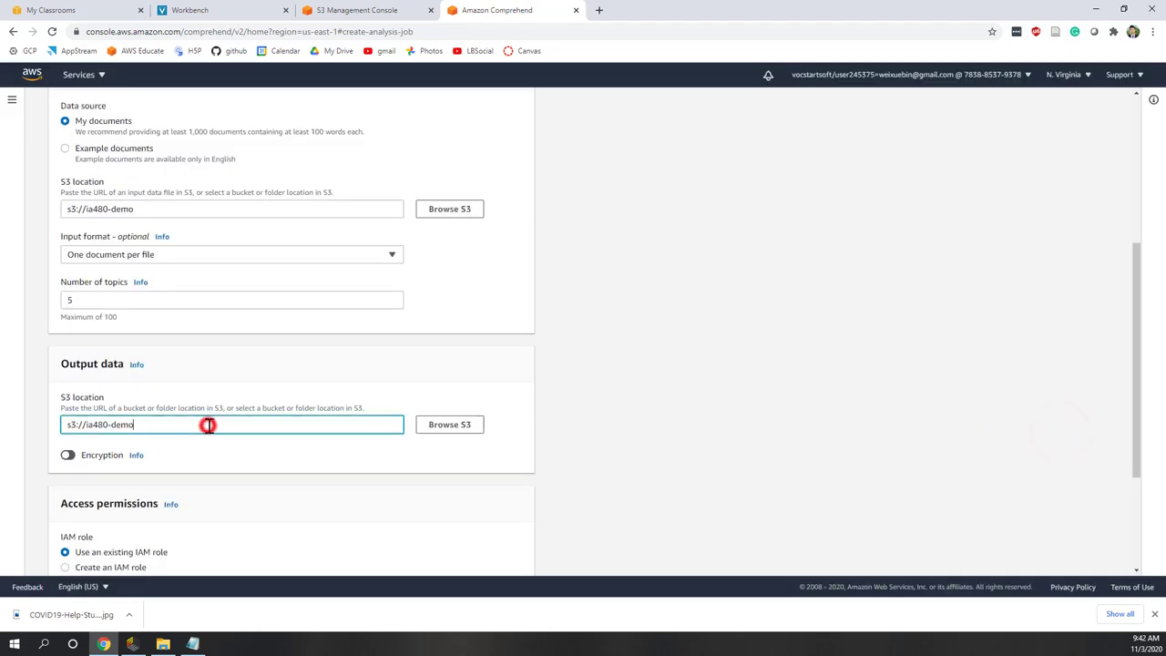
pyautogui.write('/topics')
pyautogui.click(643, 399)
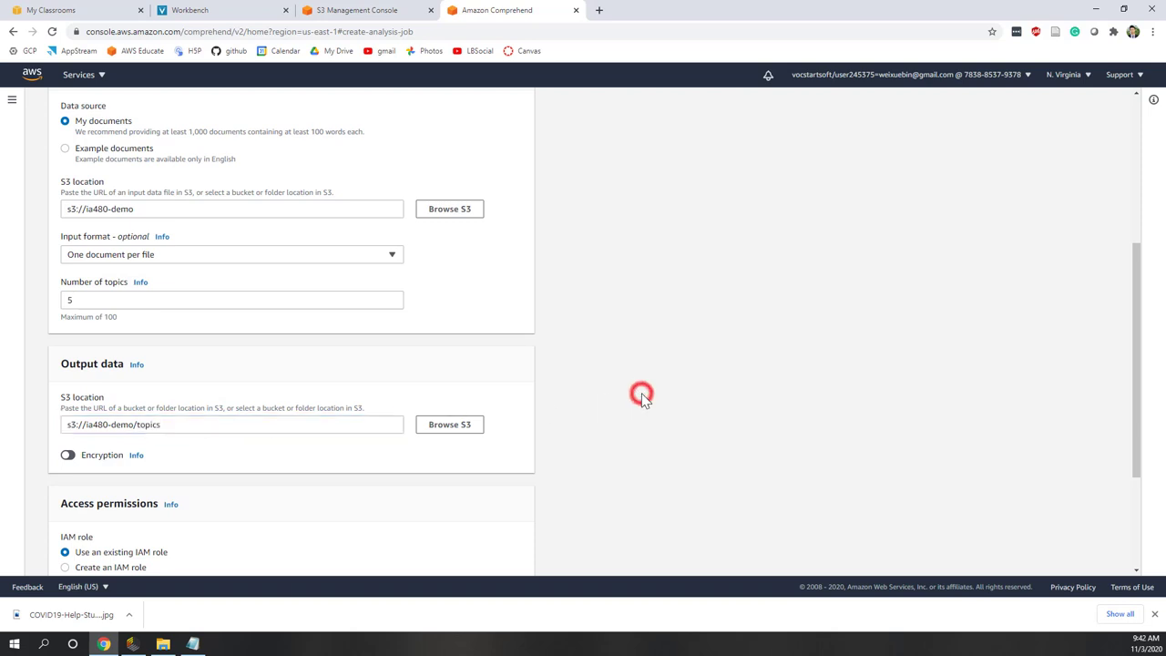
# Assign the existing IAM role AmazonComprehendServiceRoleS3FullAccess-ia480 and create the topic modeling job
pyautogui.scroll(-3, 643, 399)
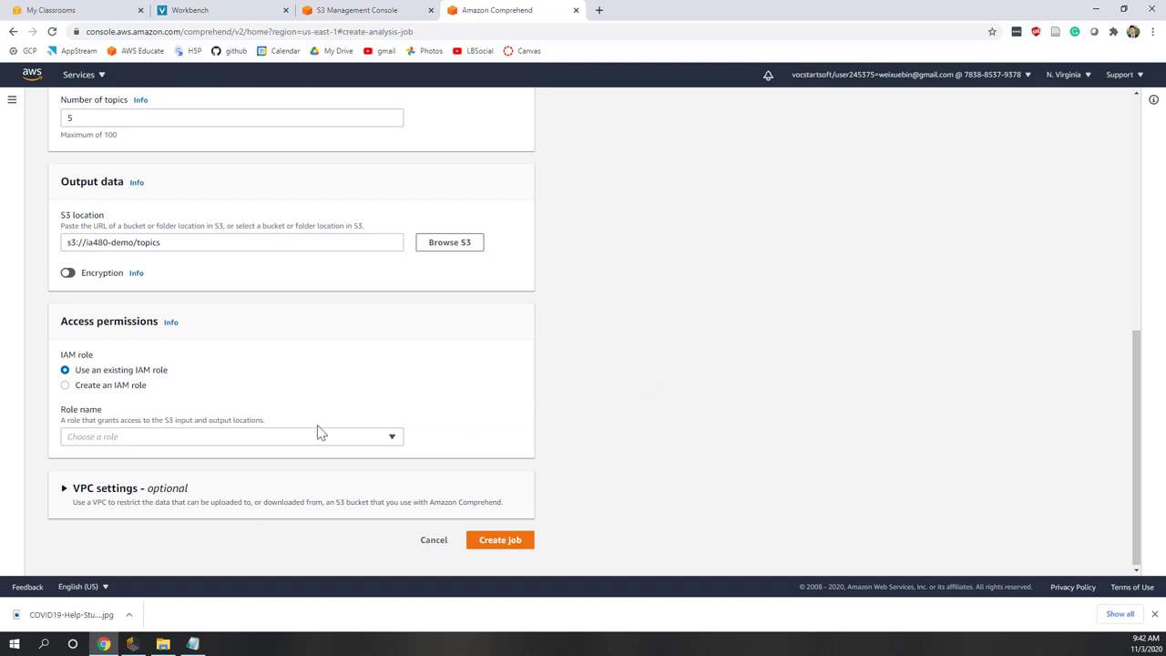
pyautogui.click(199, 437)
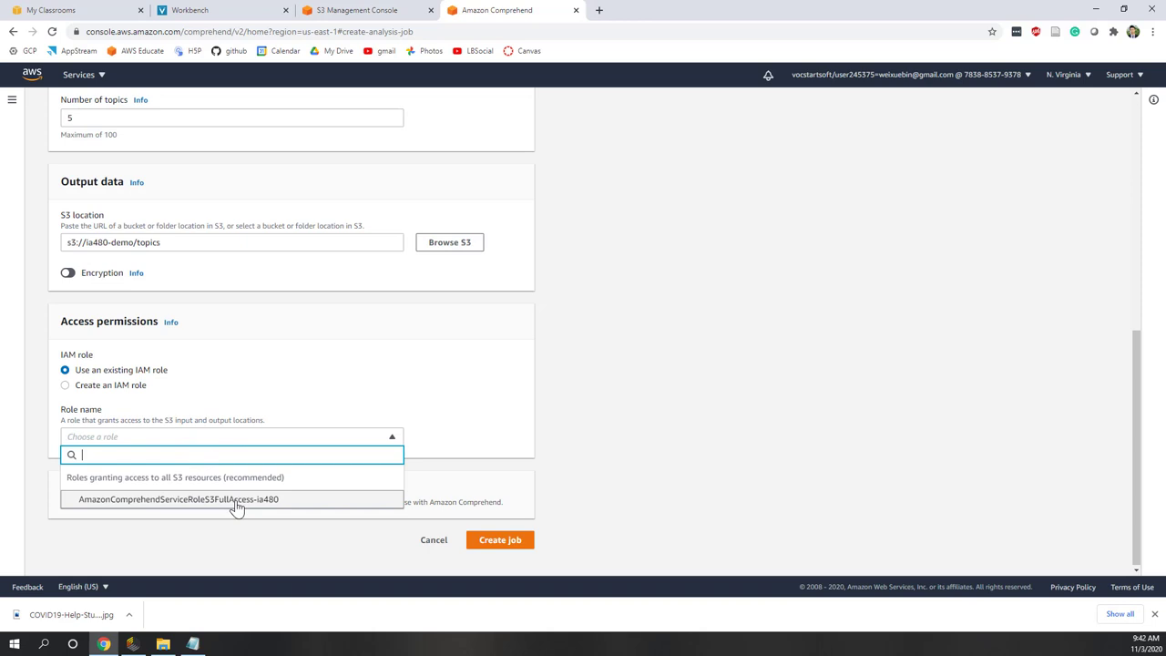
pyautogui.click(283, 502)
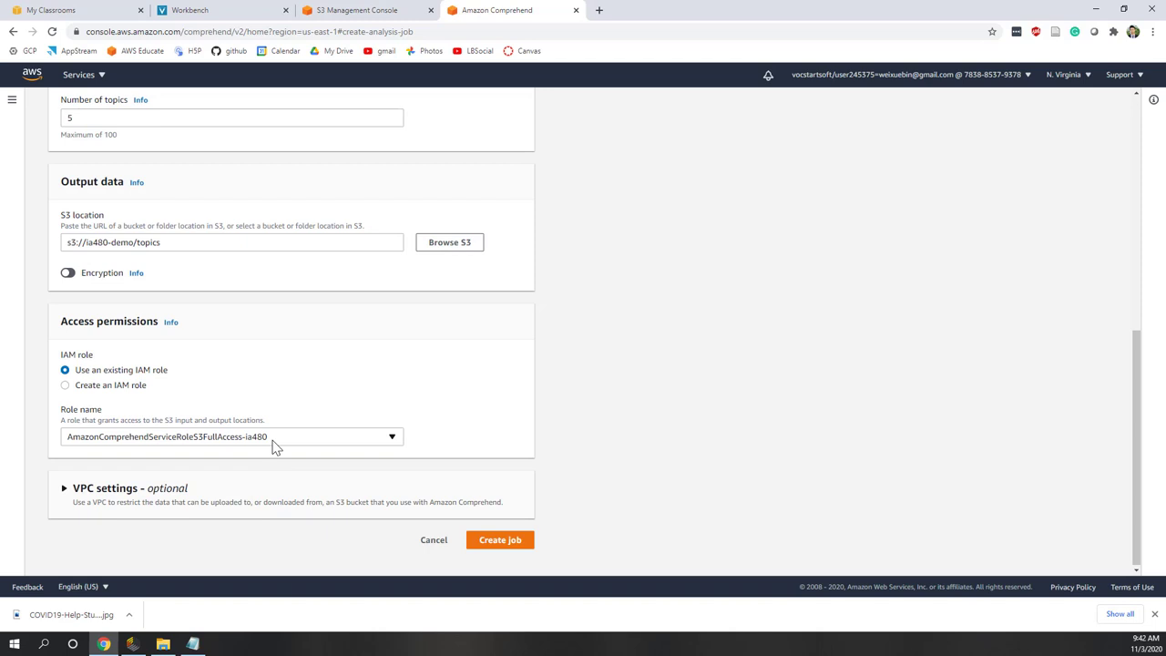
pyautogui.click(500, 540)
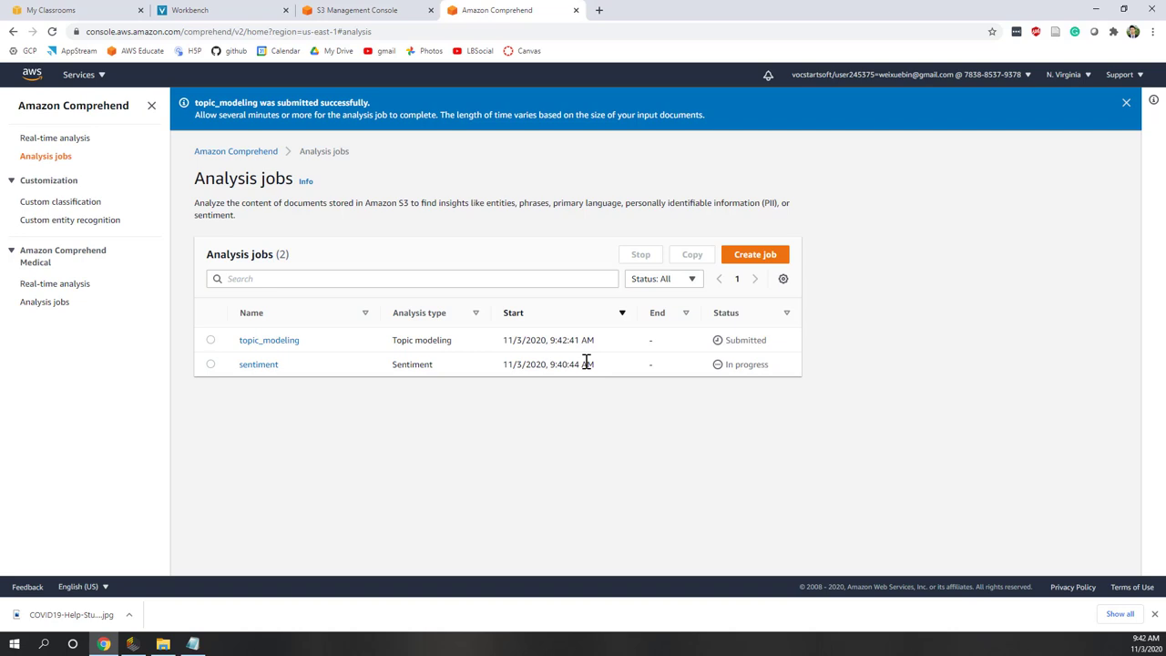
# View the topic_modeling job's details and status, and return to the list of analysis jobs
pyautogui.click(268, 343)
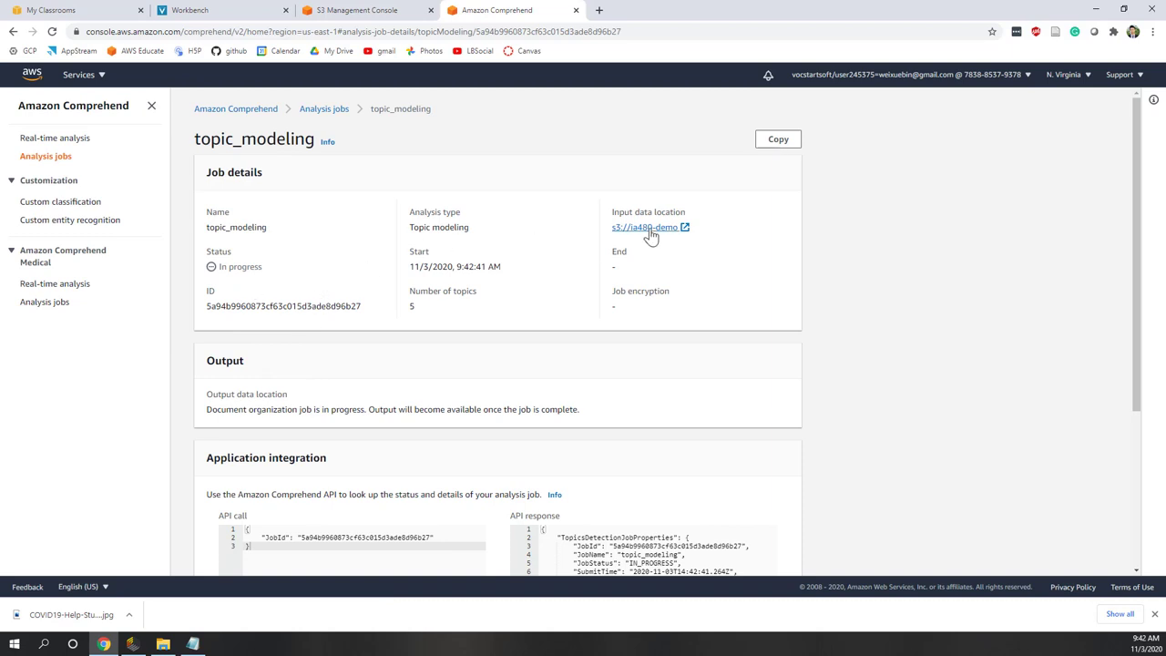
pyautogui.click(326, 111)
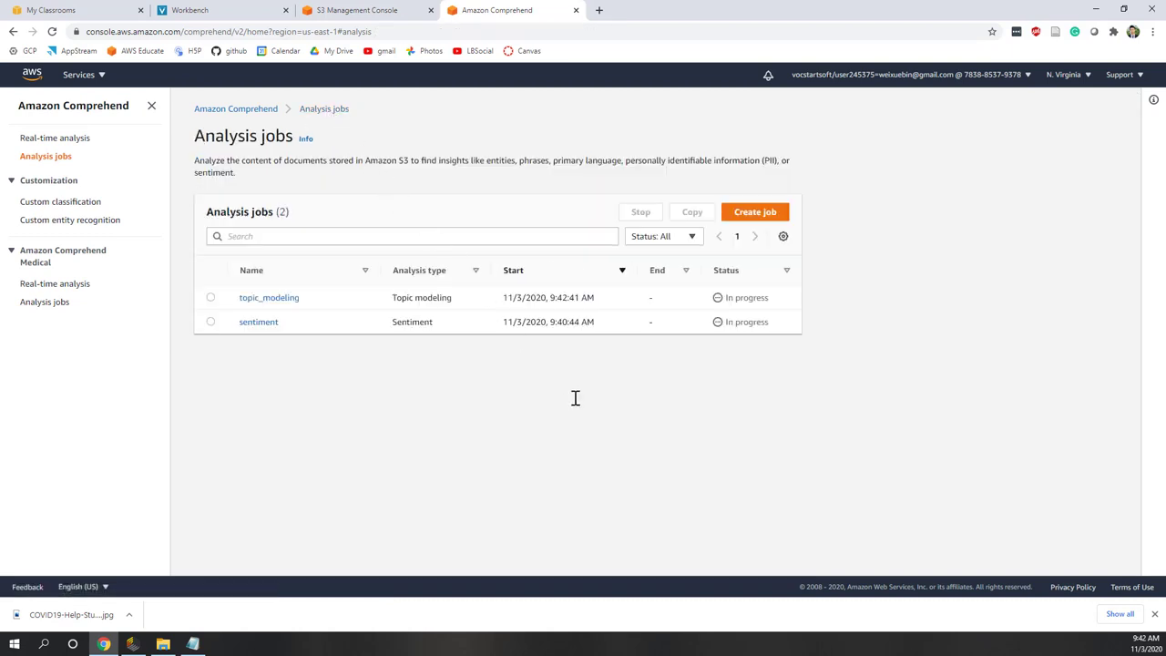
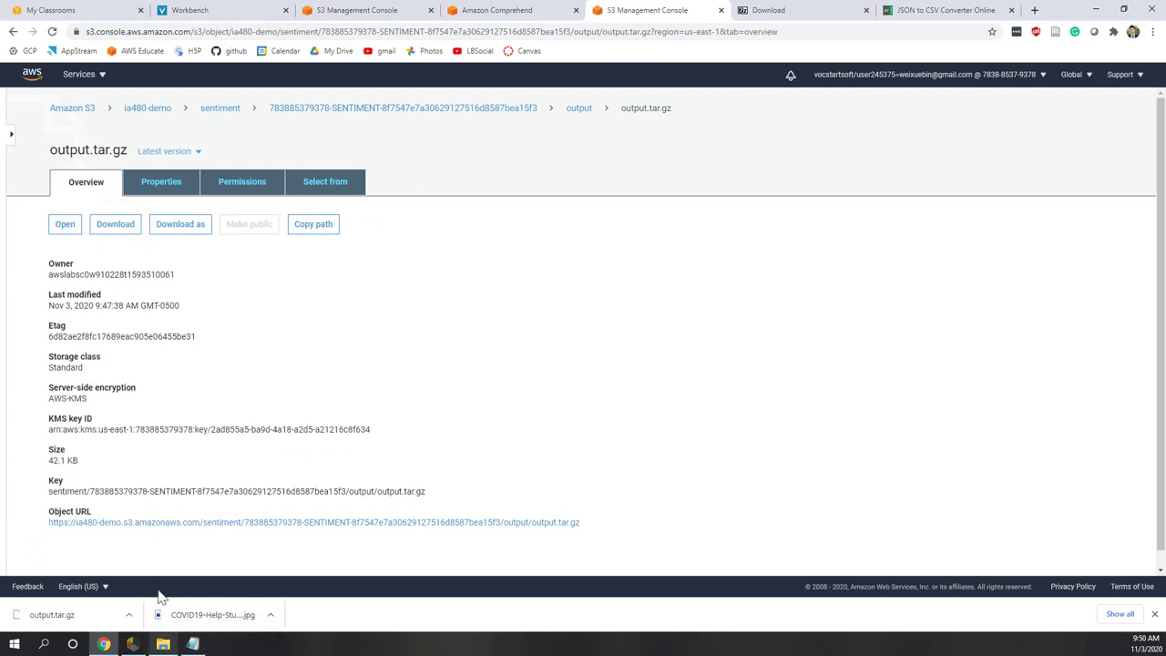
# Switch to File Explorer and select the downloaded output.tar.gz in the Downloads folder, with the files sorted newest first
pyautogui.click(163, 644)
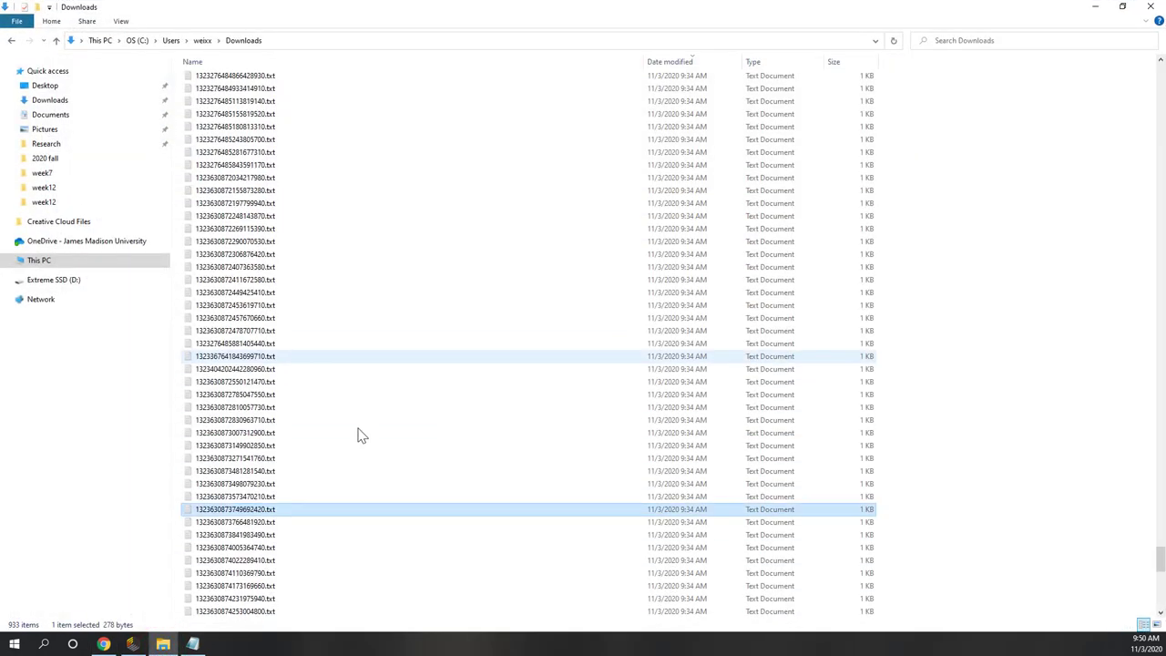
pyautogui.click(681, 61)
pyautogui.click(681, 61)
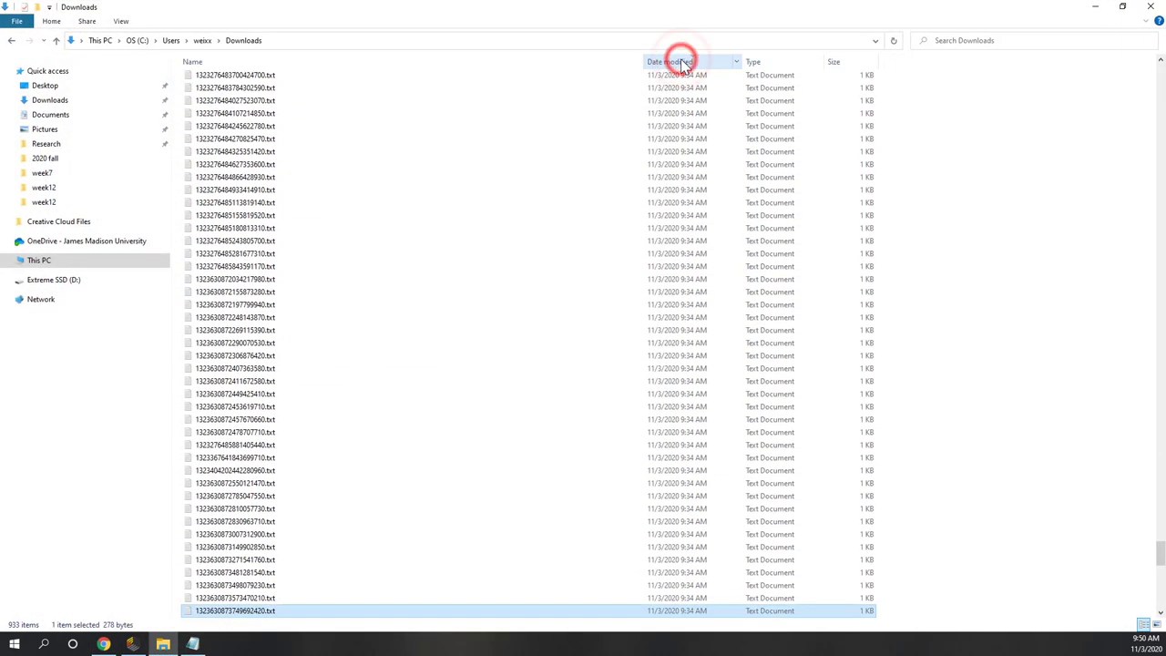
pyautogui.moveTo(1158, 551); pyautogui.dragTo(1160, 73)
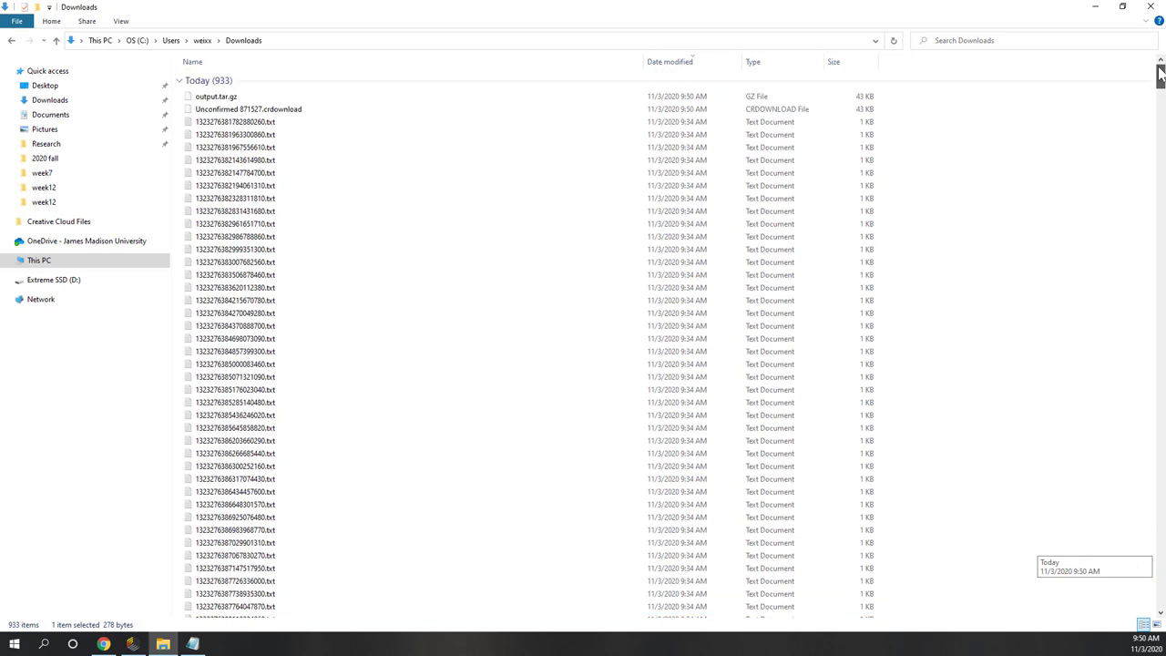
pyautogui.click(218, 96)
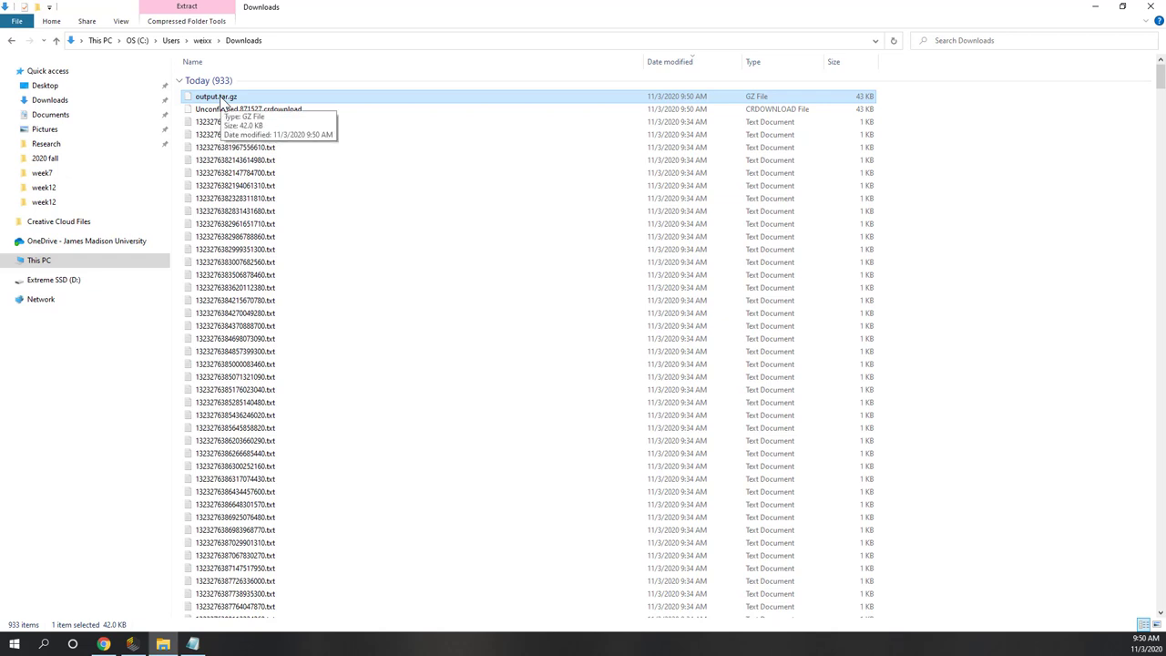
# Switch back to Chrome and view the open 7-Zip Download page
pyautogui.click(105, 644)
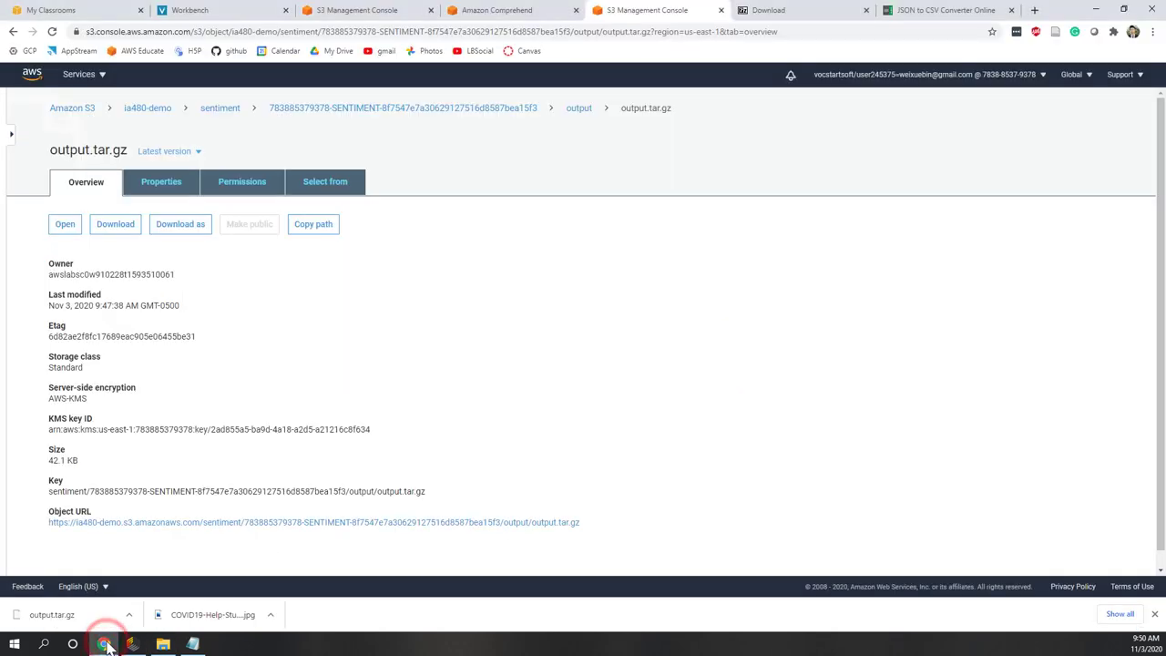
pyautogui.click(770, 10)
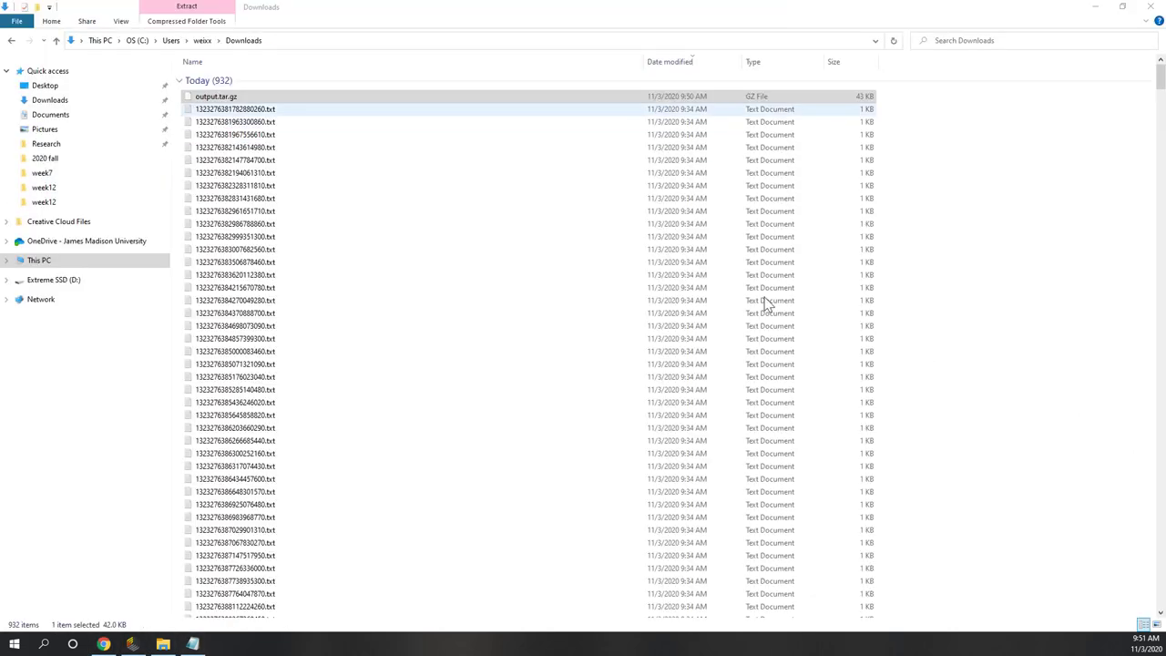
# In File Explorer, extract output.tar.gz with 7-Zip into the folder output.tar and open that folder
pyautogui.rightClick(226, 97)
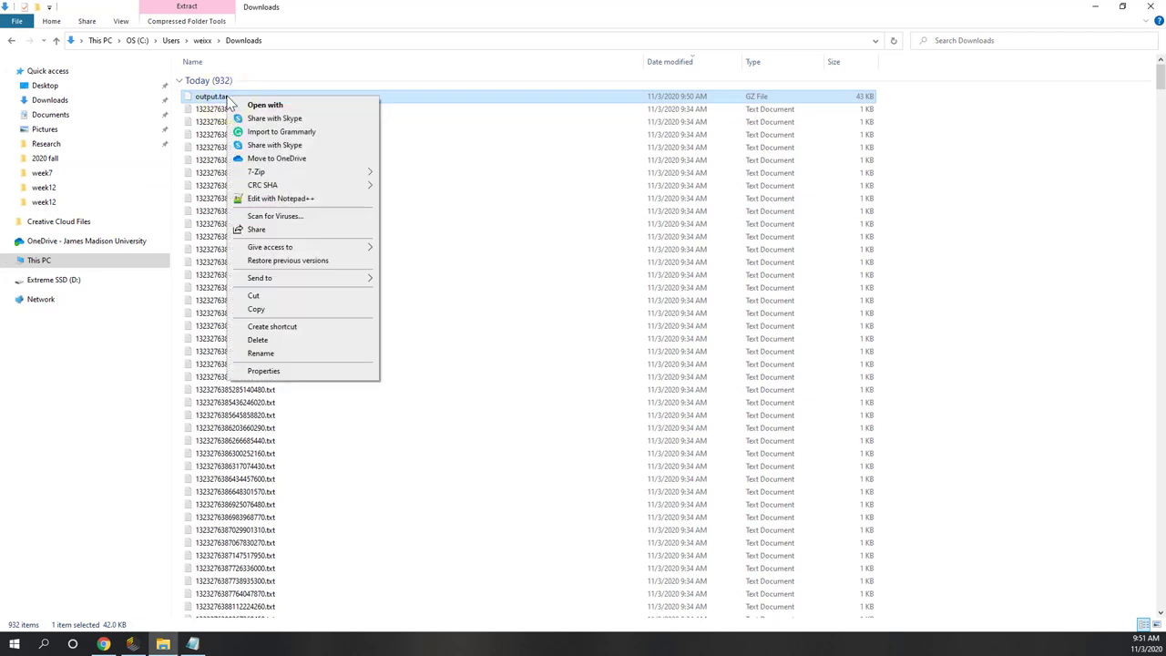
pyautogui.moveTo(322, 175)
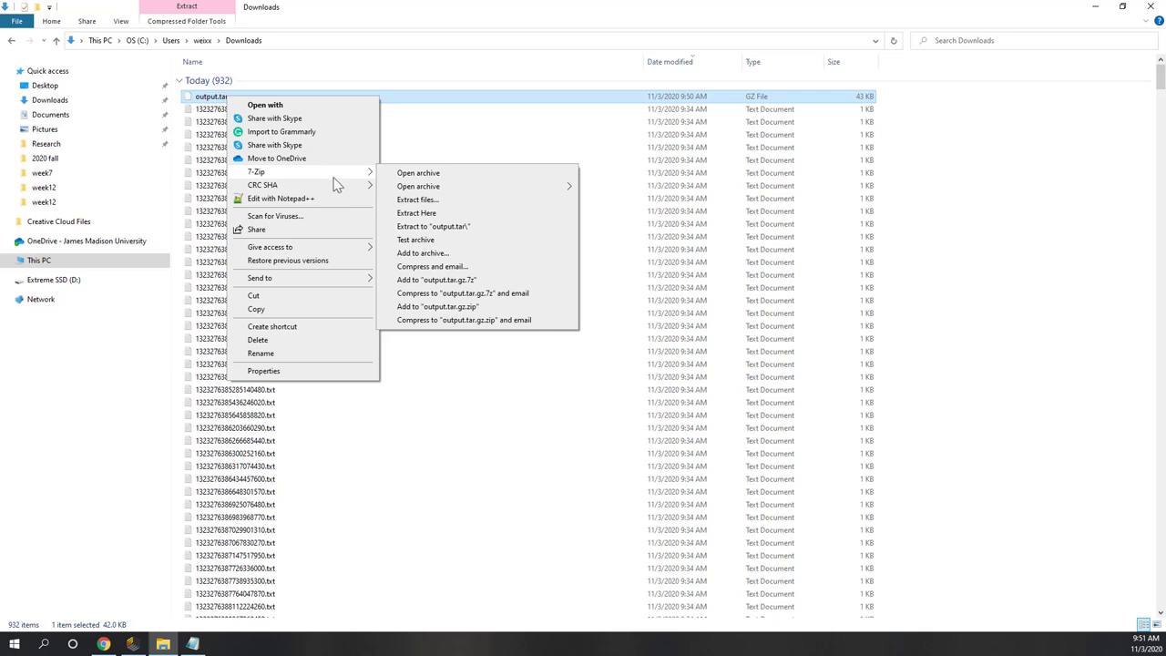
pyautogui.click(450, 232)
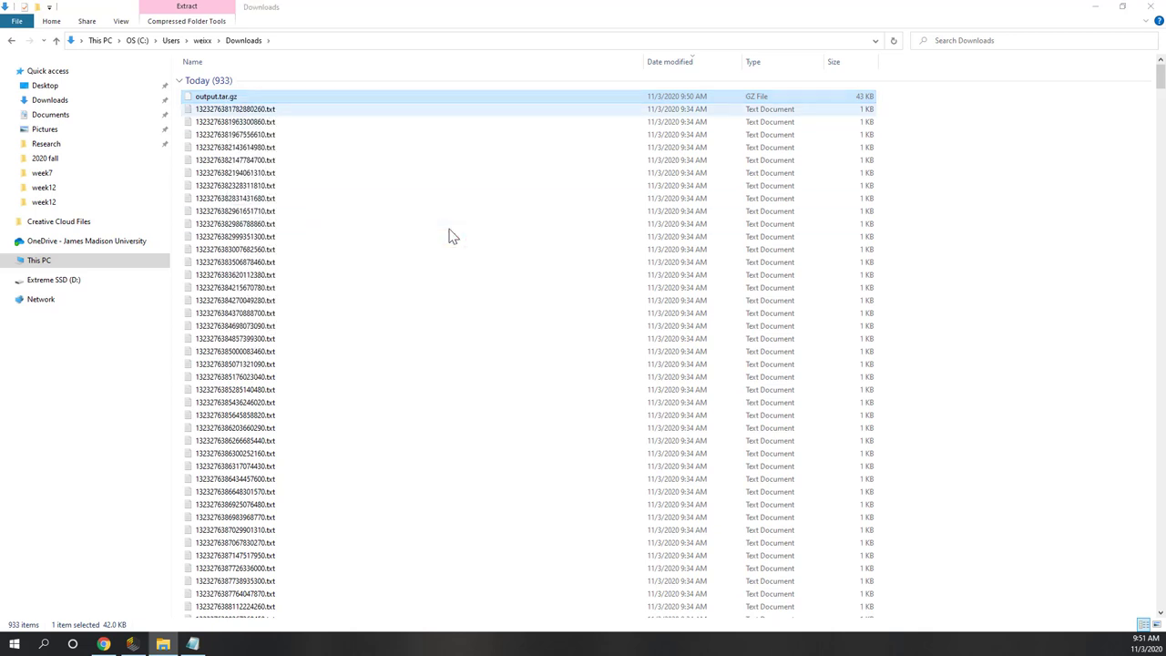
pyautogui.moveTo(1159, 73); pyautogui.dragTo(1160, 601)
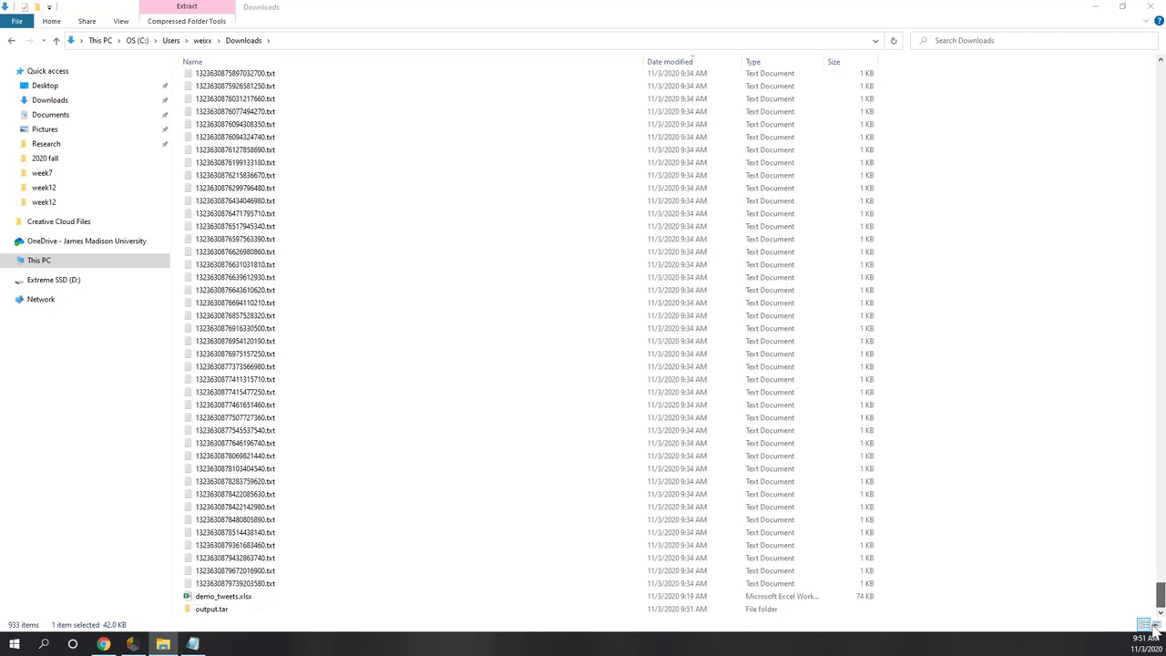
pyautogui.doubleClick(221, 611)
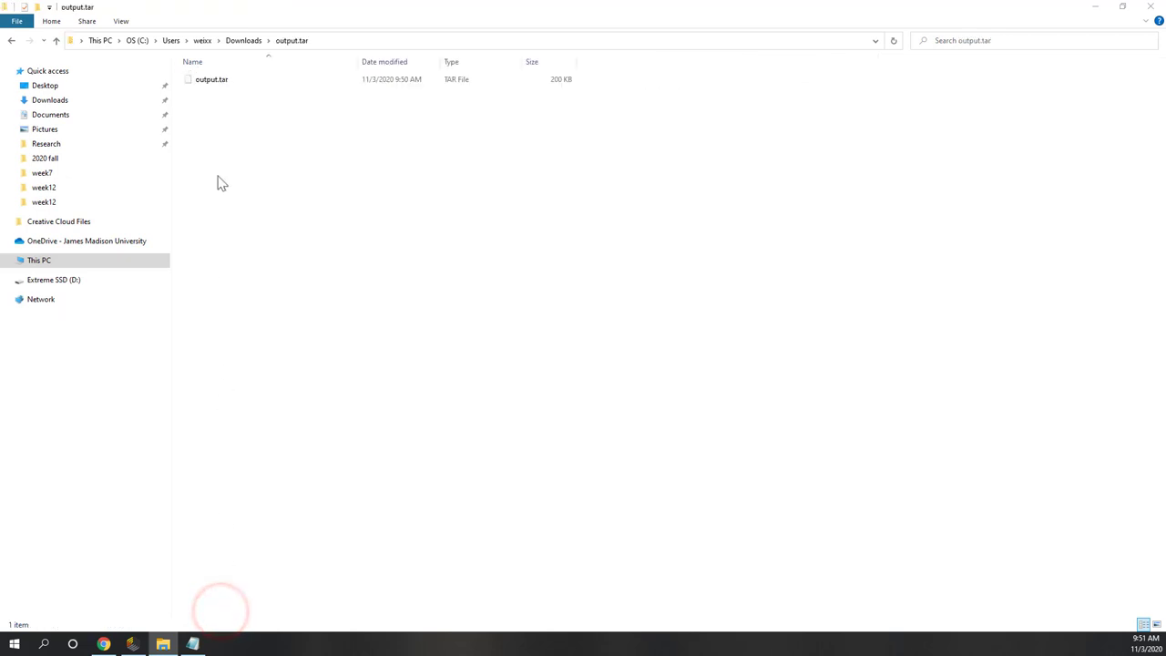
# Extract output.tar with 7-Zip into its own "output" folder and open that folder
pyautogui.rightClick(219, 81)
pyautogui.moveTo(303, 159)
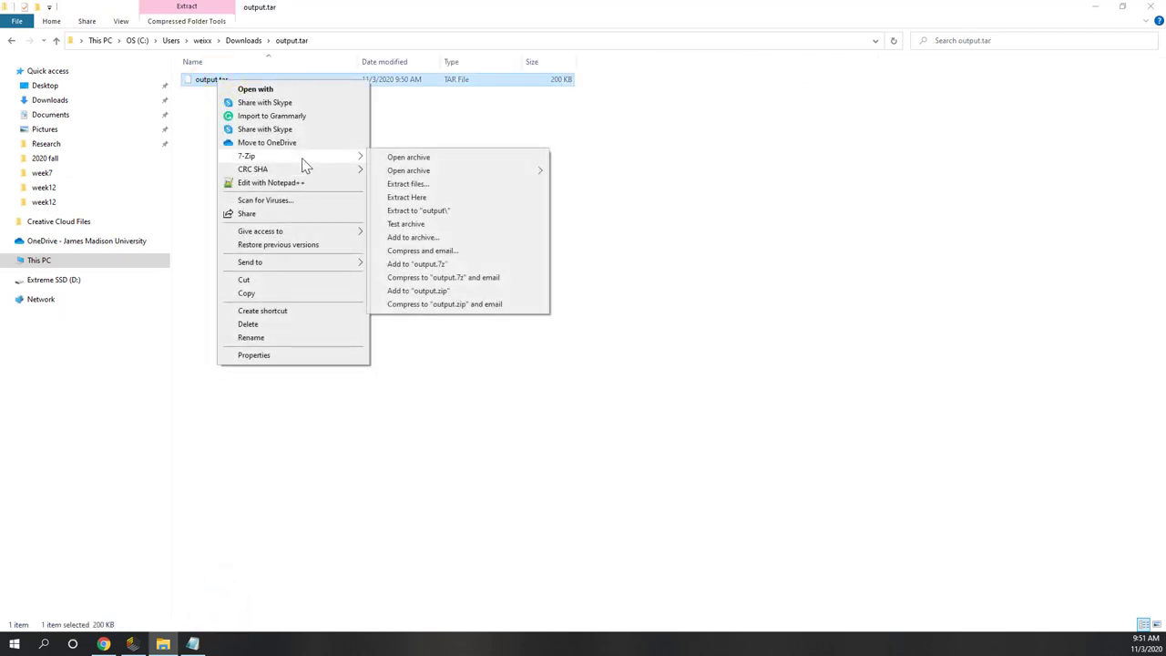
pyautogui.click(417, 211)
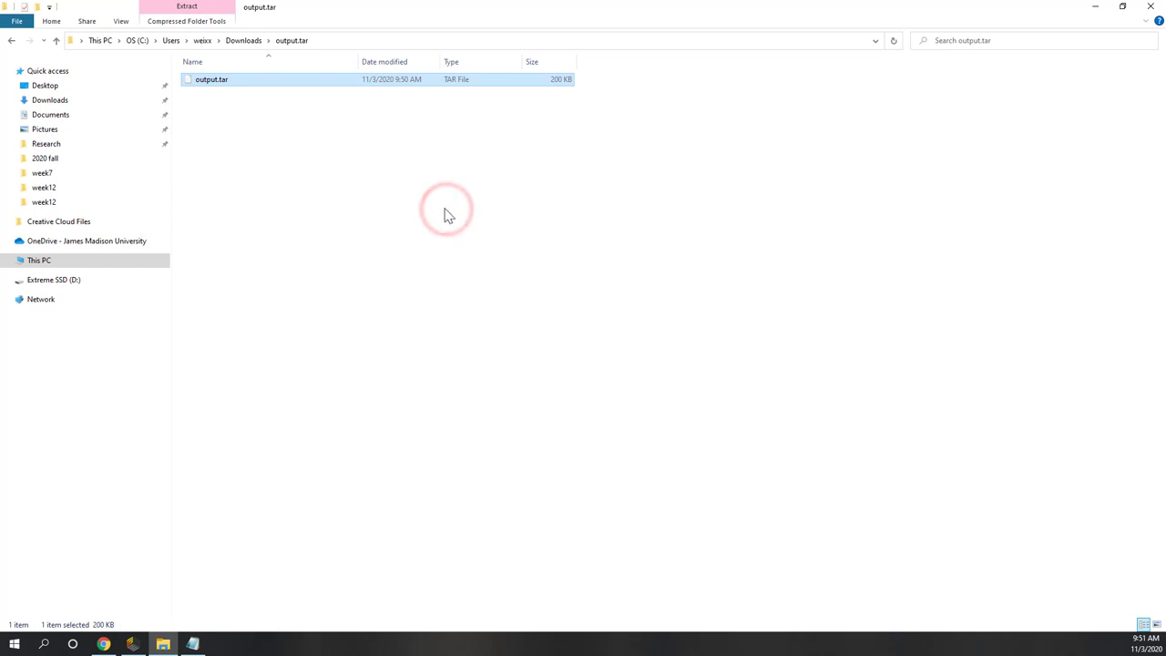
pyautogui.doubleClick(207, 81)
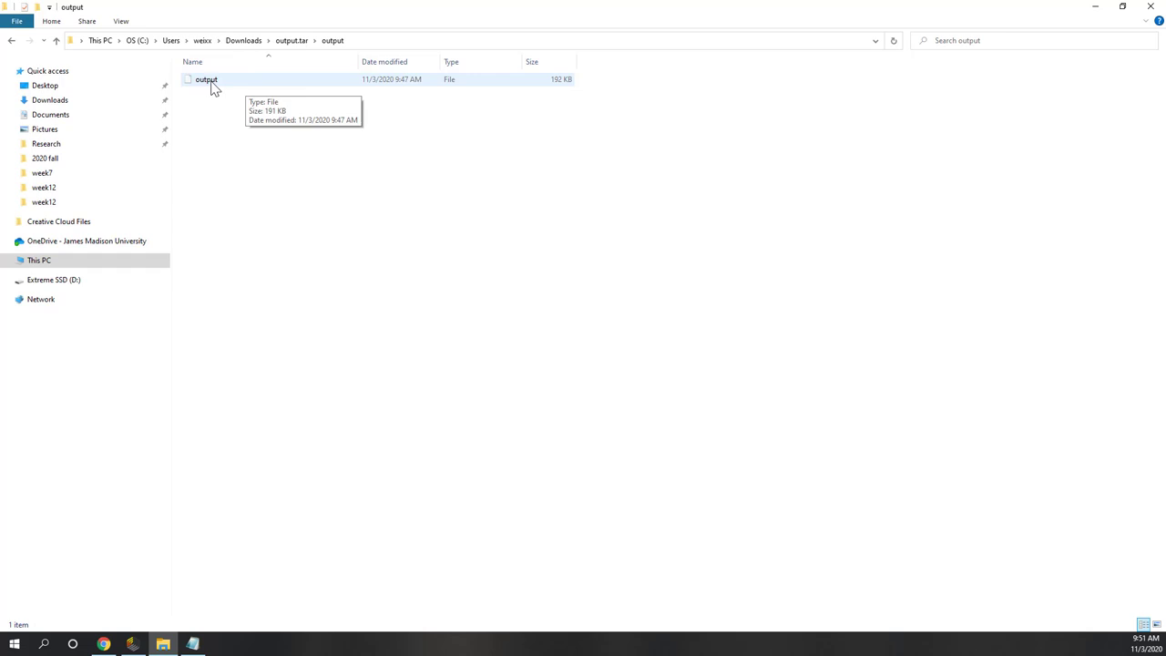
# Open the extracted output file in Notepad++
pyautogui.rightClick(213, 87)
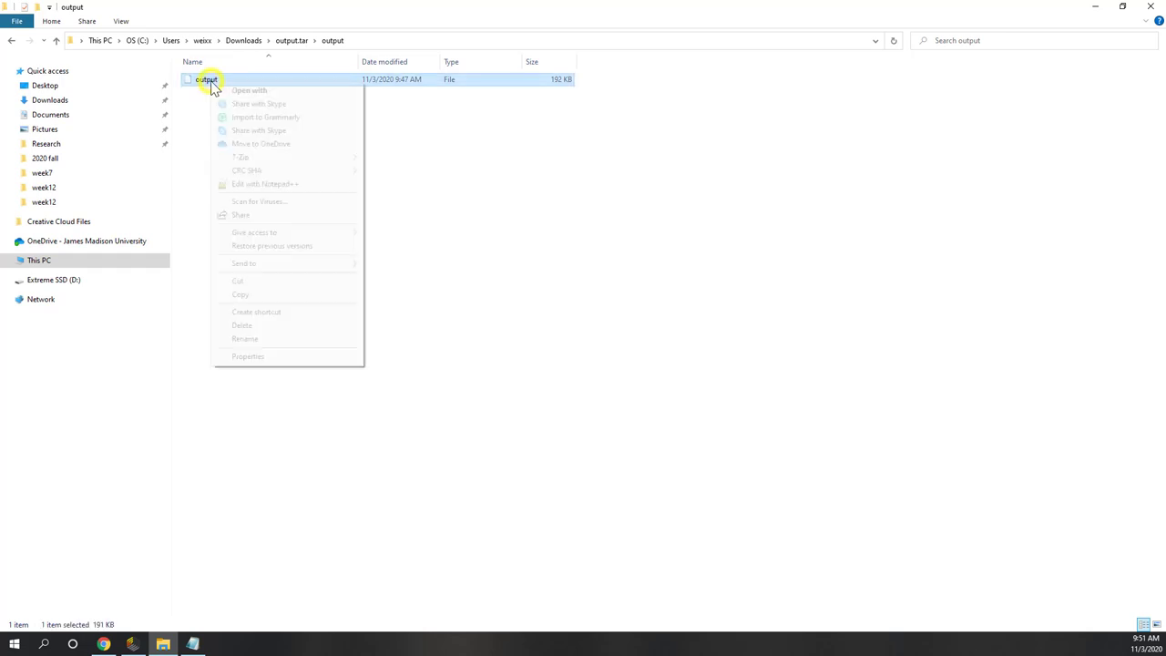
pyautogui.click(301, 185)
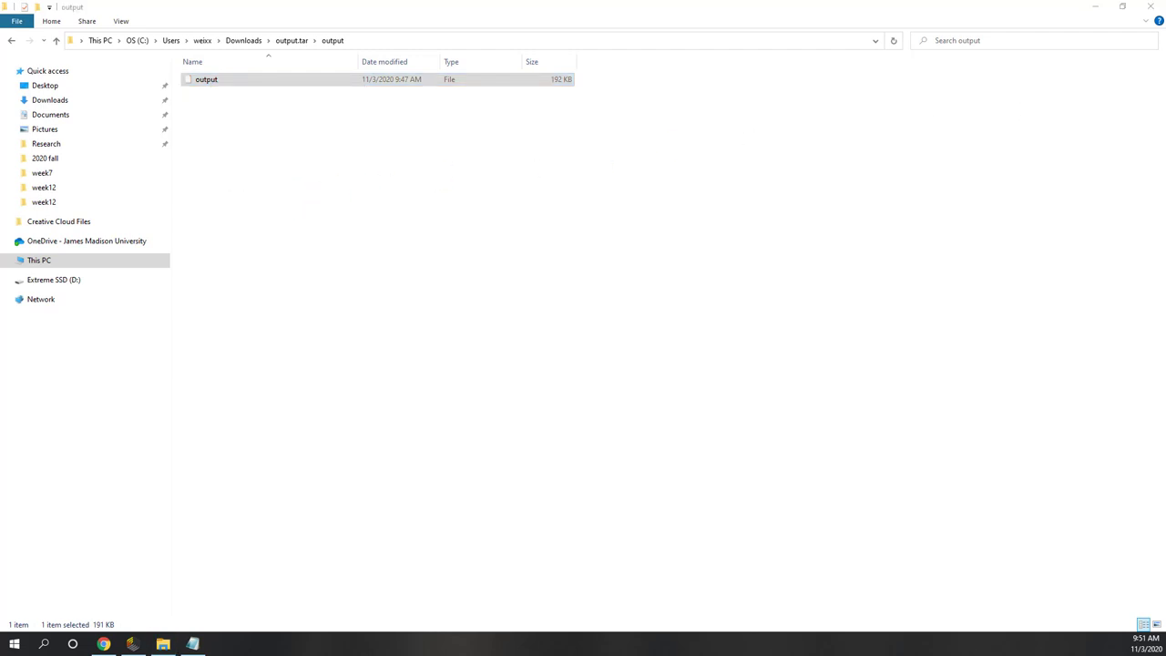
pyautogui.doubleClick(703, 137)
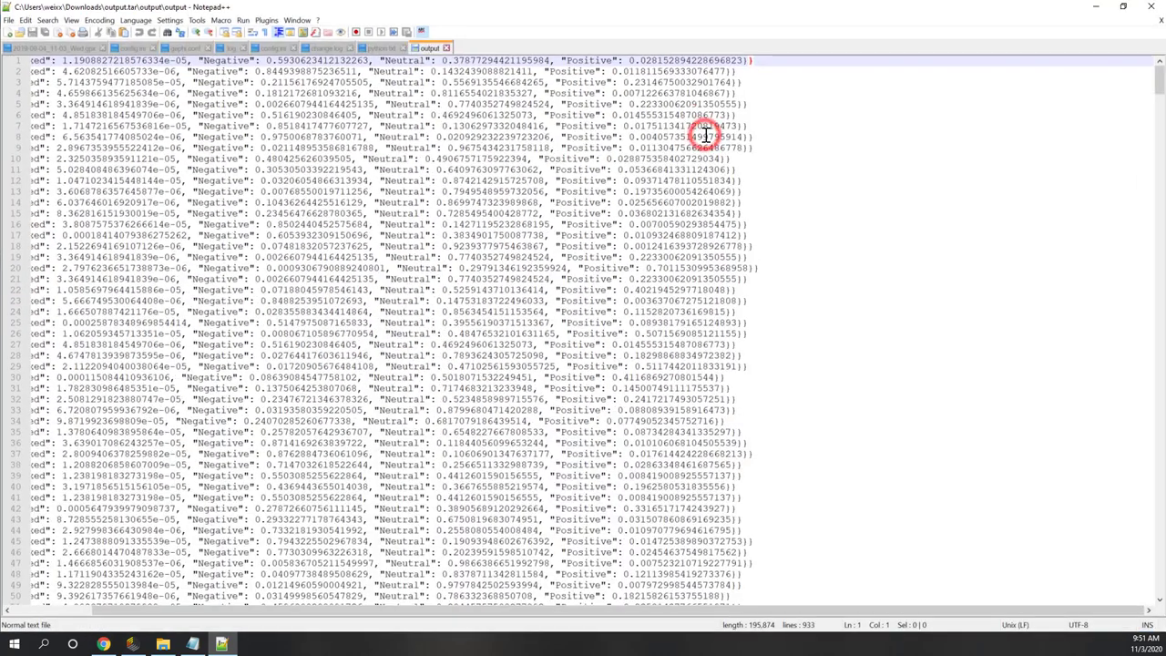
# Examine each record's file name, sentiment label and Mixed, Negative, Neutral and Positive scores in the output file, and close it
pyautogui.moveTo(146, 608); pyautogui.dragTo(26, 620)
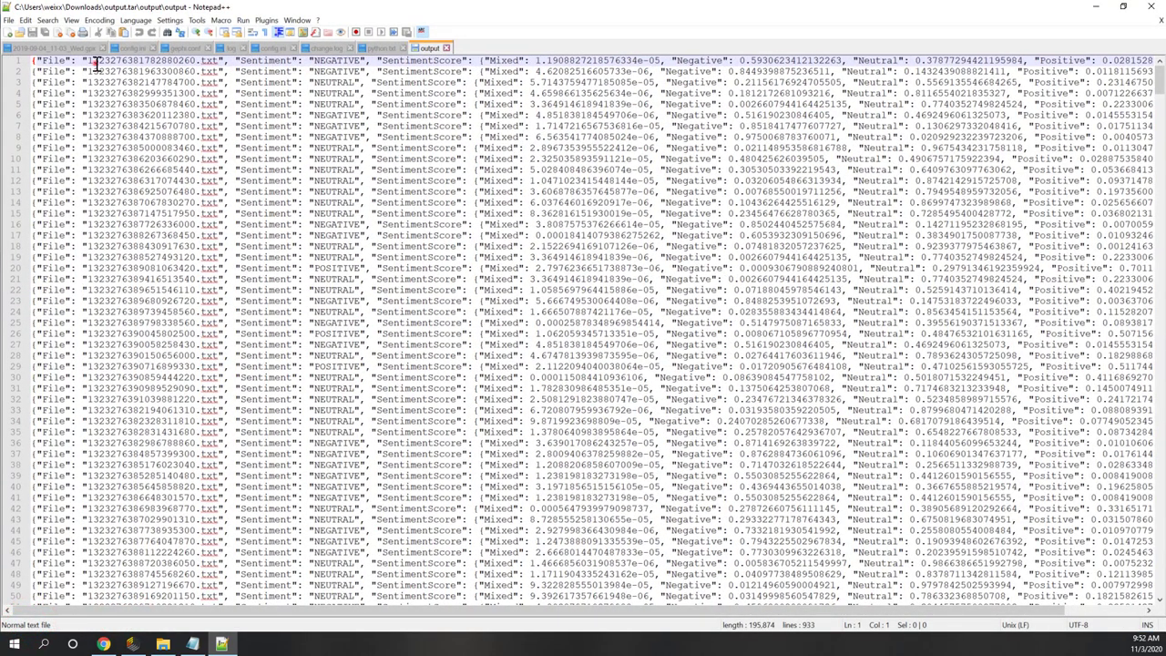
pyautogui.moveTo(91, 61); pyautogui.dragTo(195, 62)
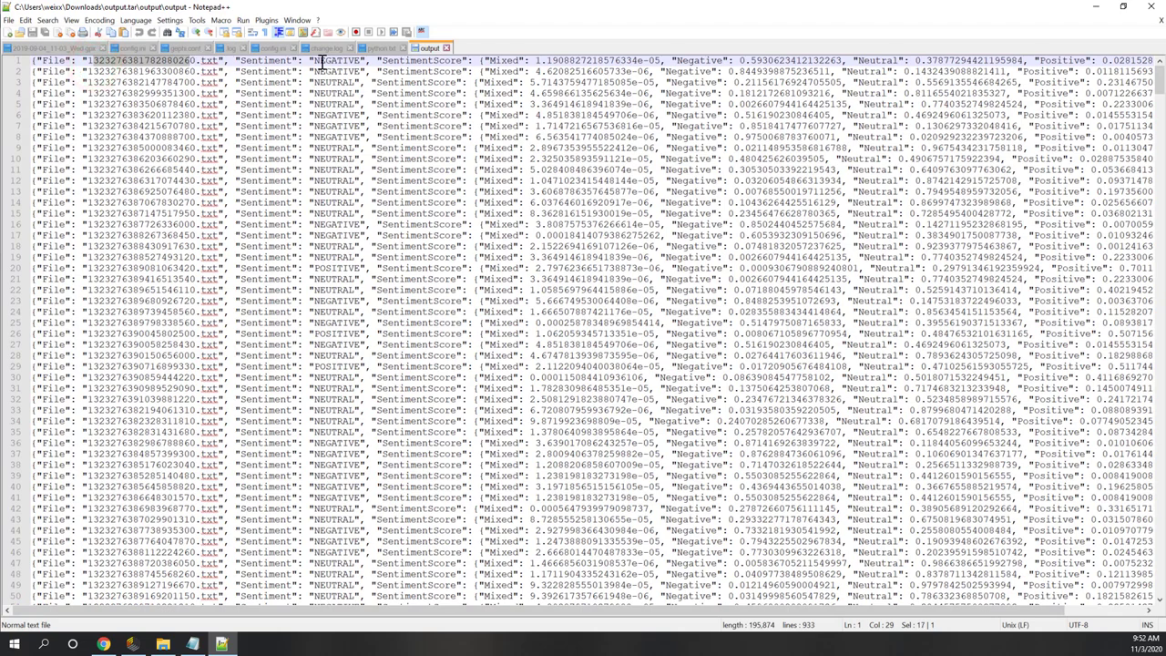
pyautogui.moveTo(321, 61); pyautogui.dragTo(455, 61)
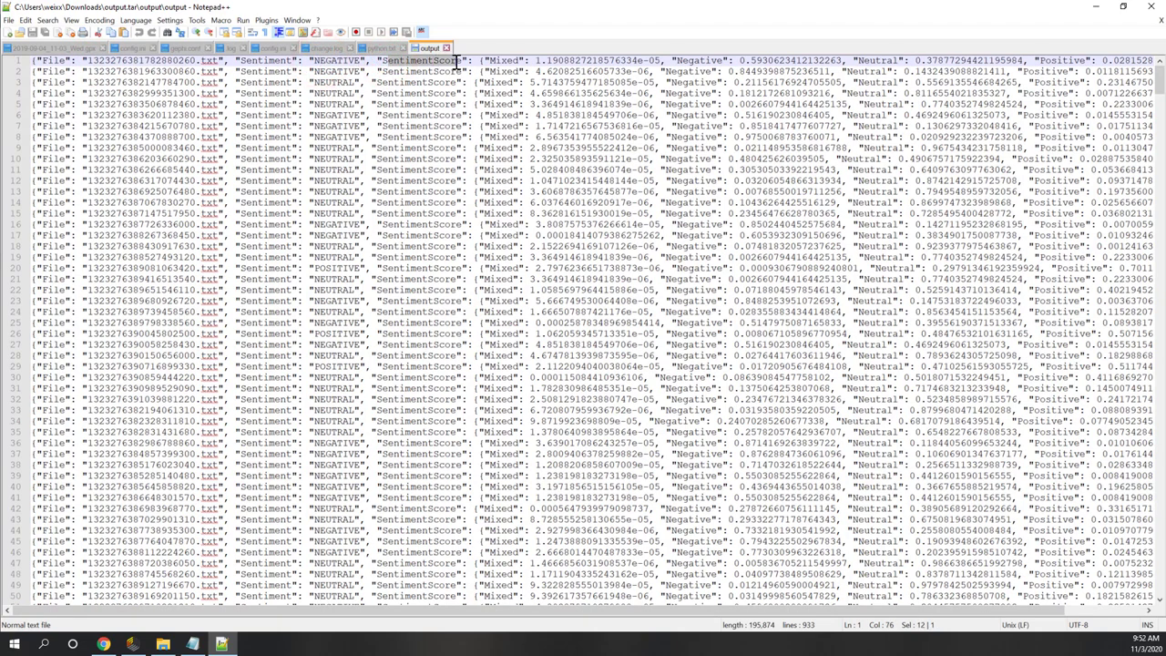
pyautogui.doubleClick(501, 60)
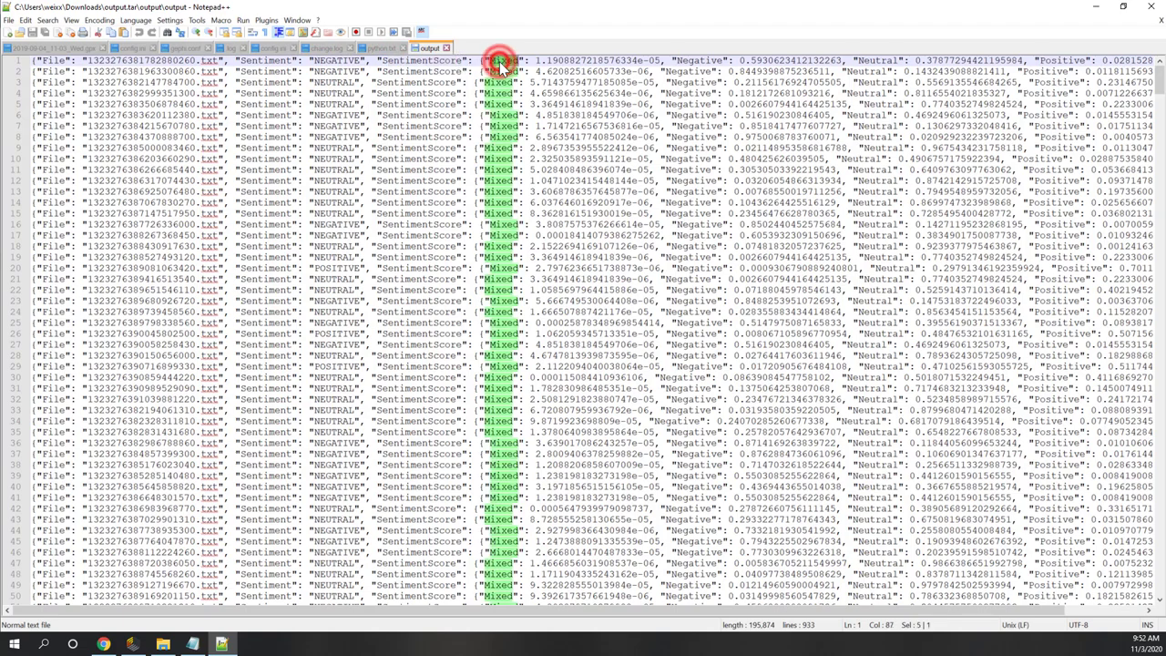
pyautogui.doubleClick(698, 60)
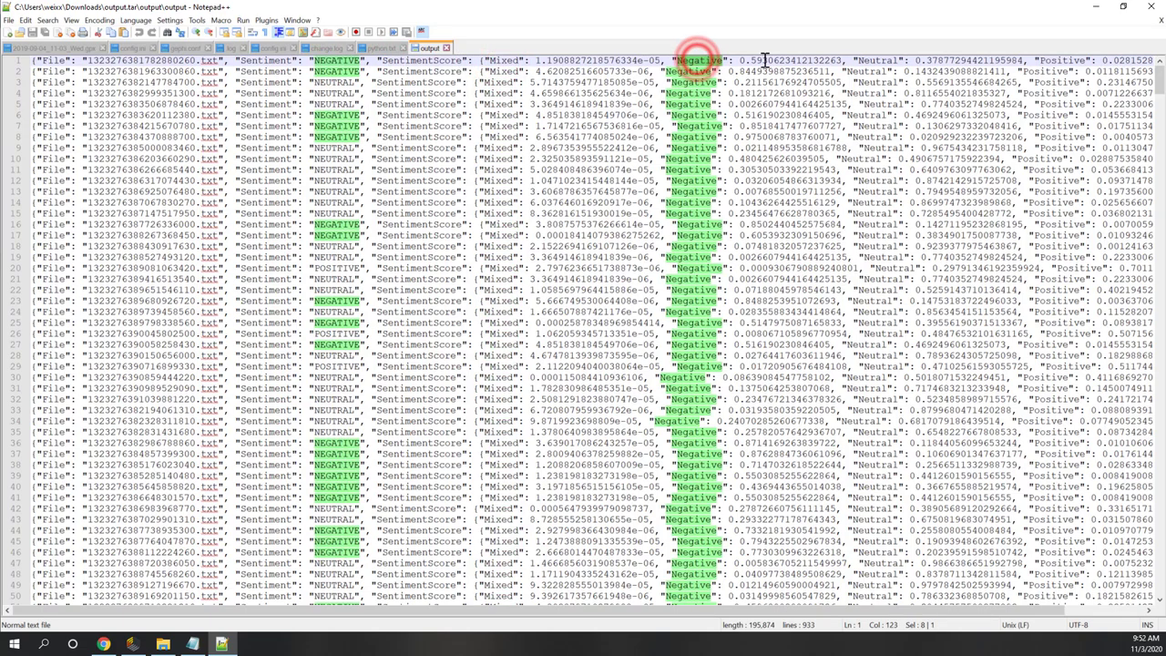
pyautogui.doubleClick(878, 61)
pyautogui.doubleClick(1055, 60)
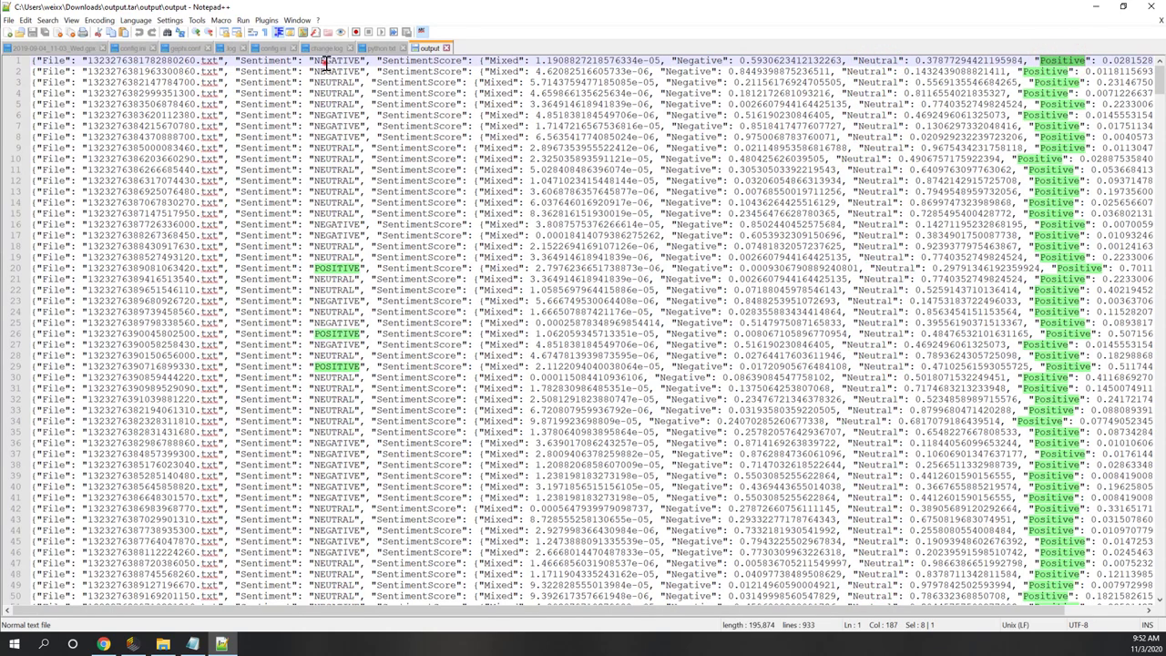
pyautogui.doubleClick(325, 61)
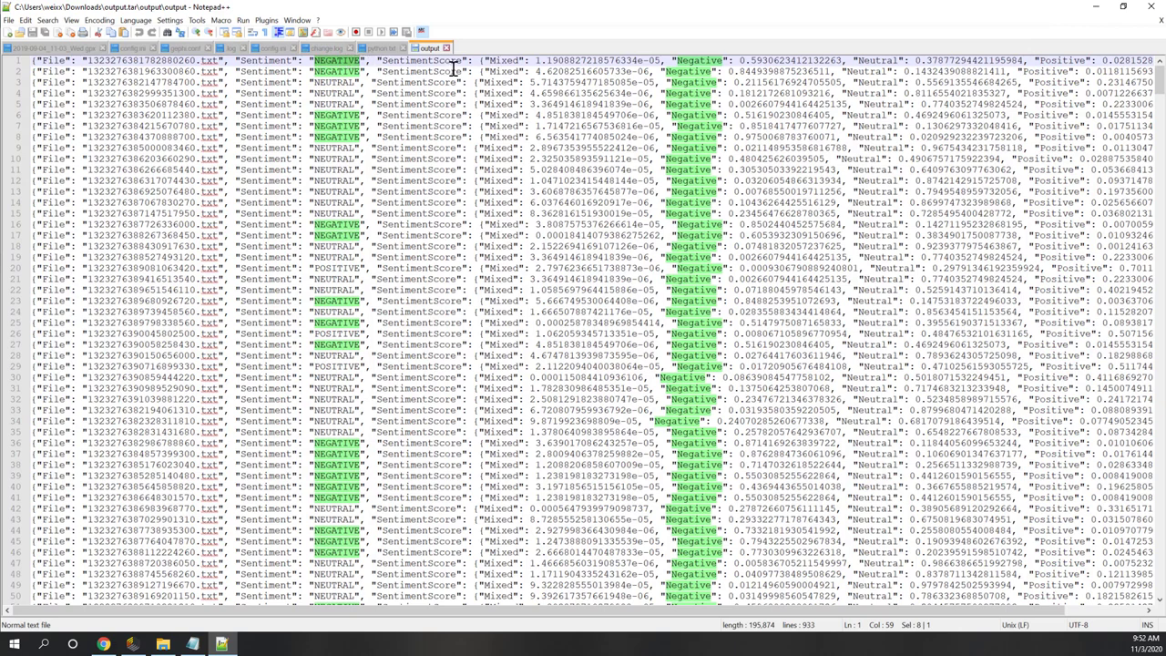
pyautogui.scroll(-10, 513, 162)
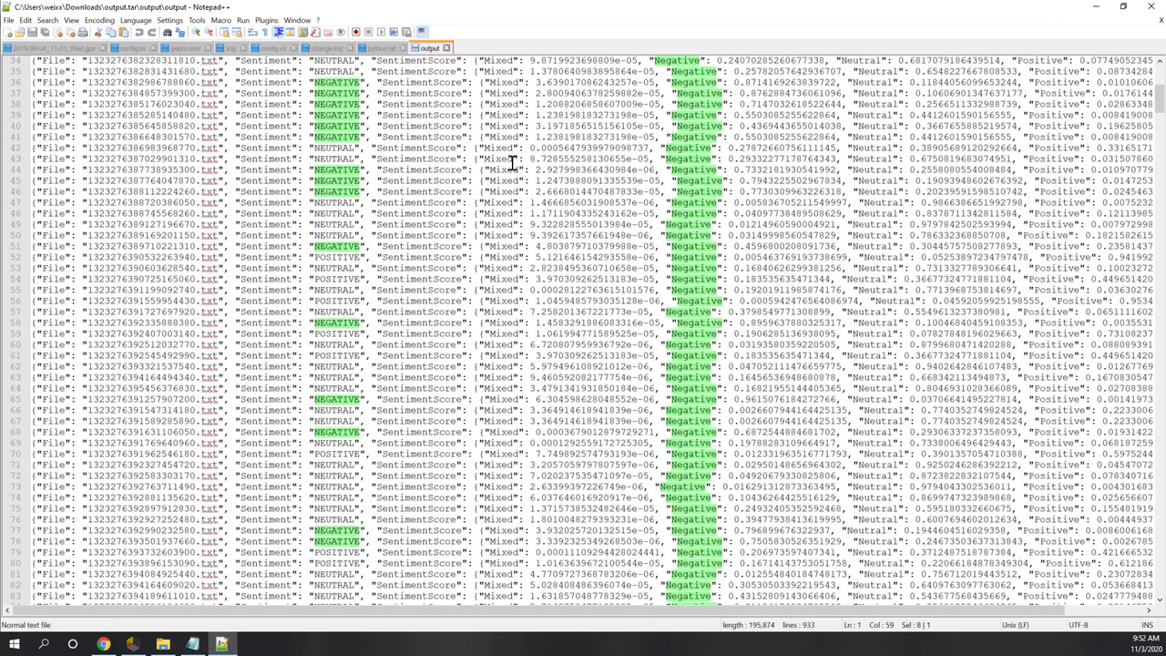
pyautogui.scroll(4, 513, 162)
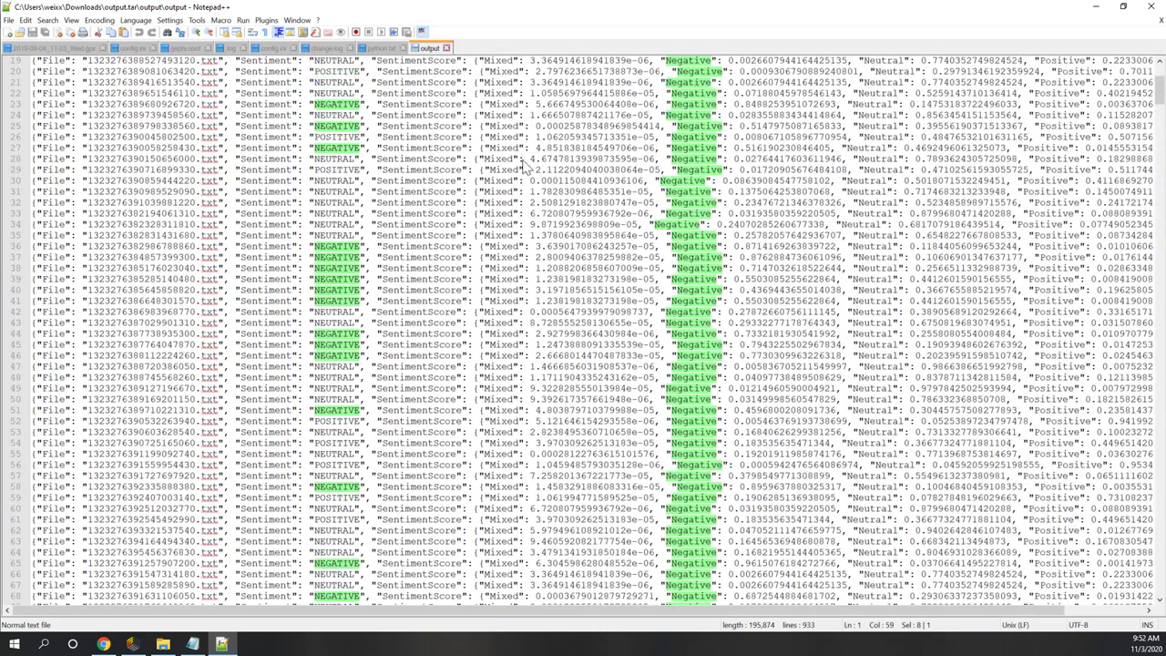
pyautogui.click(1151, 7)
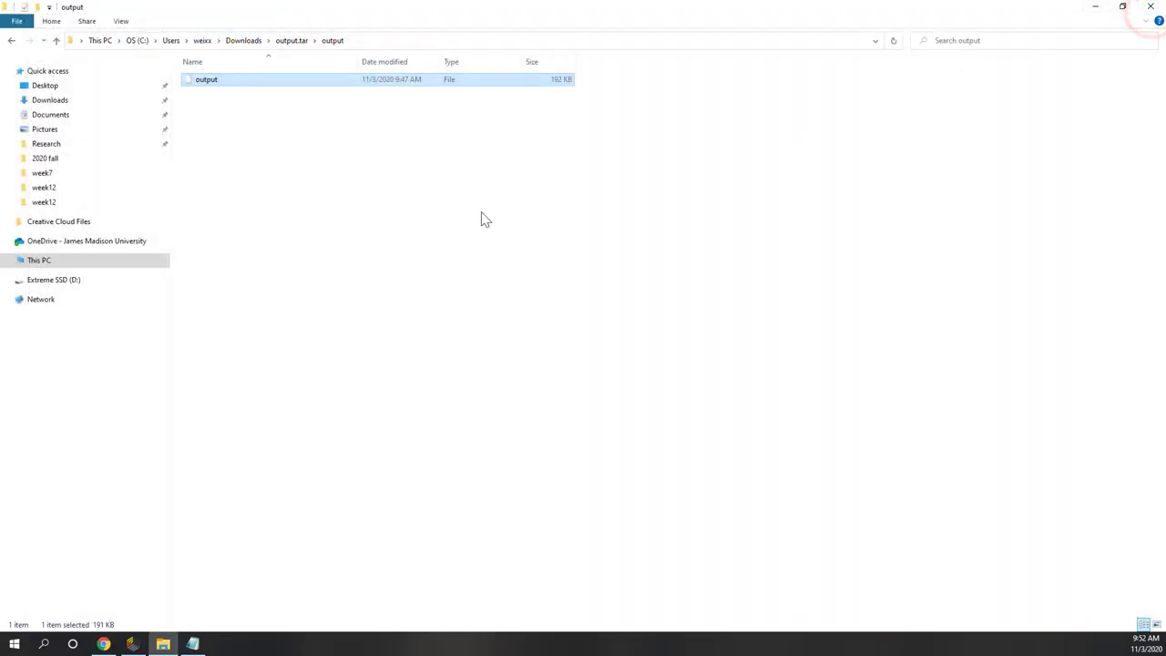
pyautogui.click(424, 229)
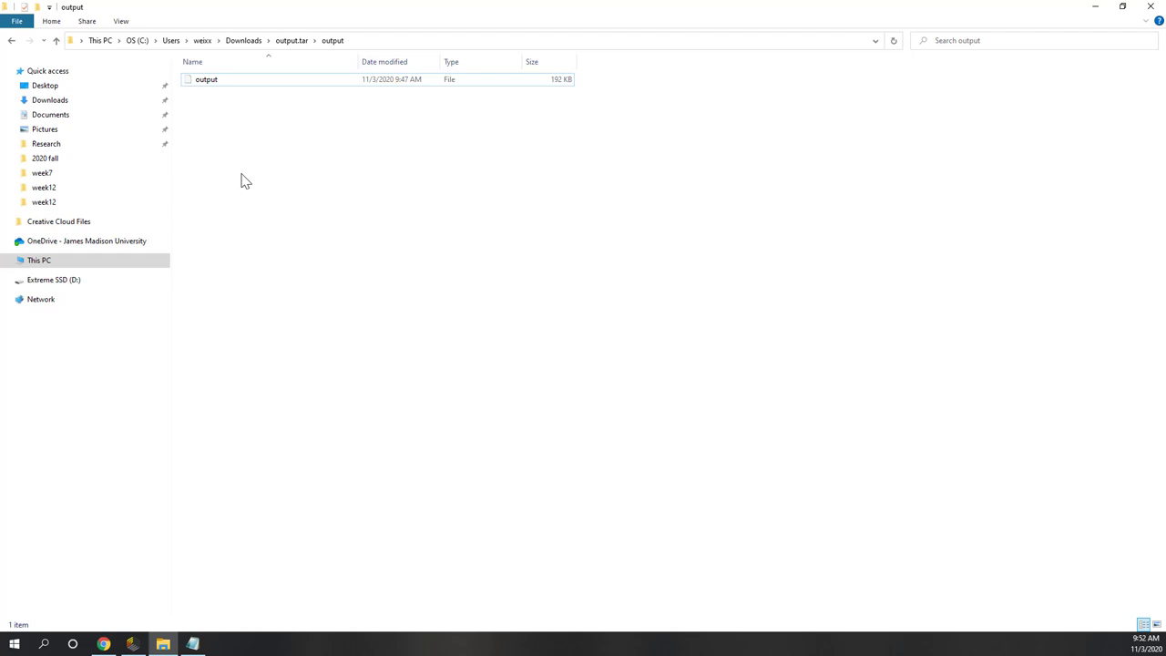
# Switch to Chrome and bring up the JSON to CSV Converter page at json-csv.com
pyautogui.click(88, 647)
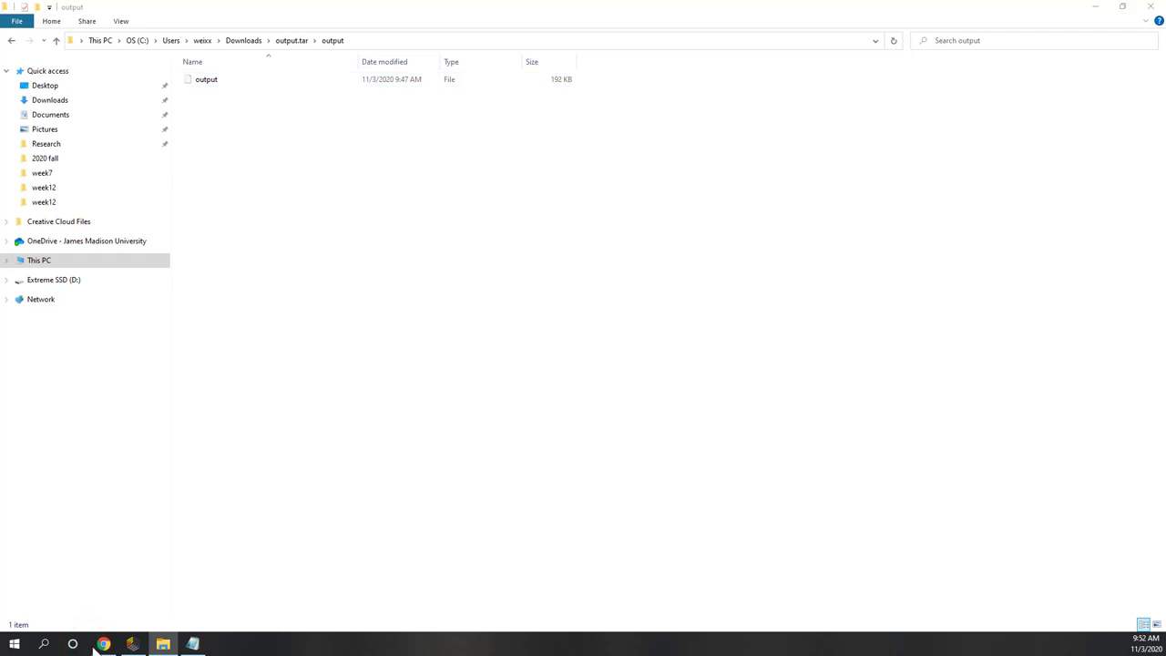
pyautogui.click(104, 644)
pyautogui.click(783, 289)
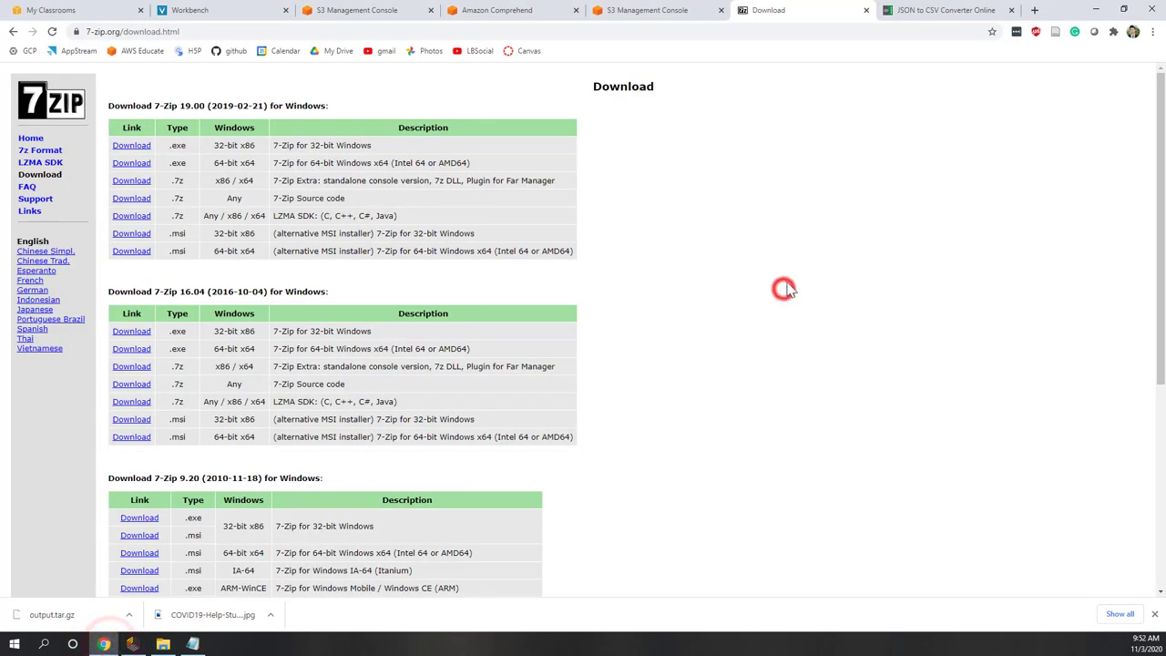
pyautogui.click(938, 11)
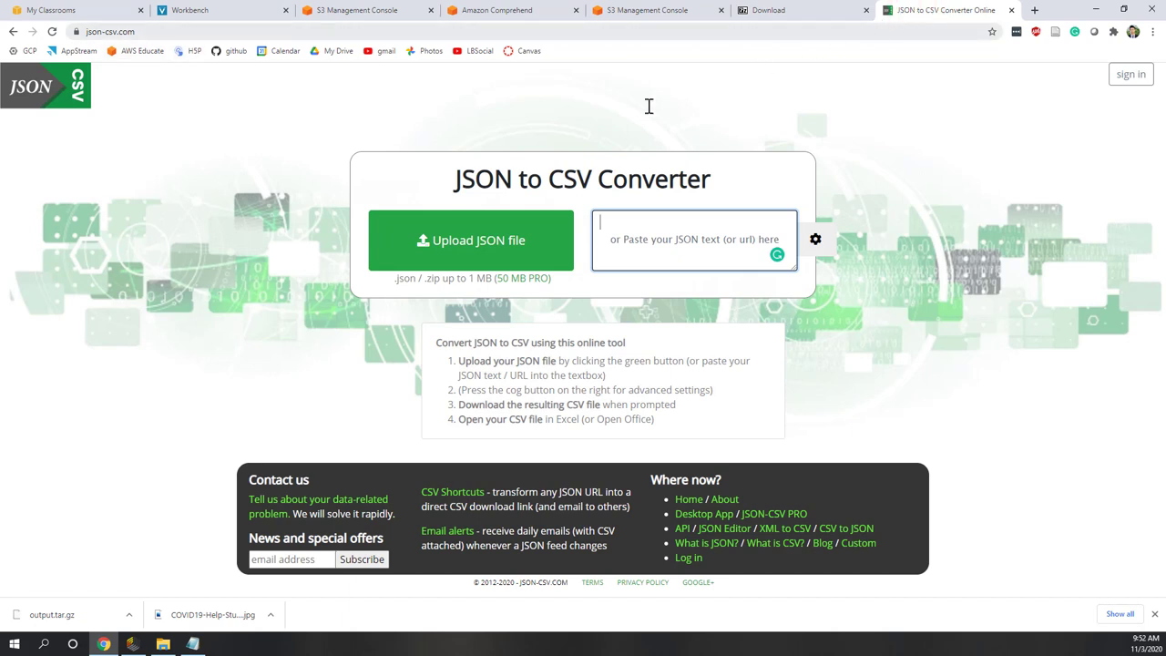
pyautogui.click(202, 261)
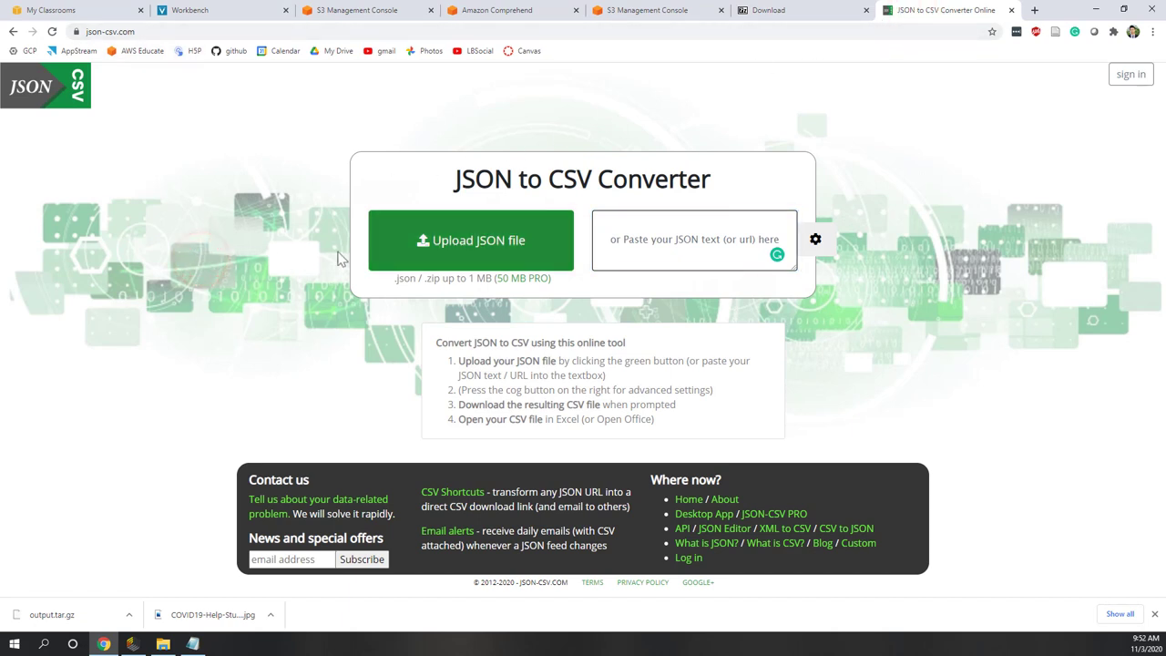
# Upload the extracted output file from Downloads\output.tar\output to the converter
pyautogui.click(461, 249)
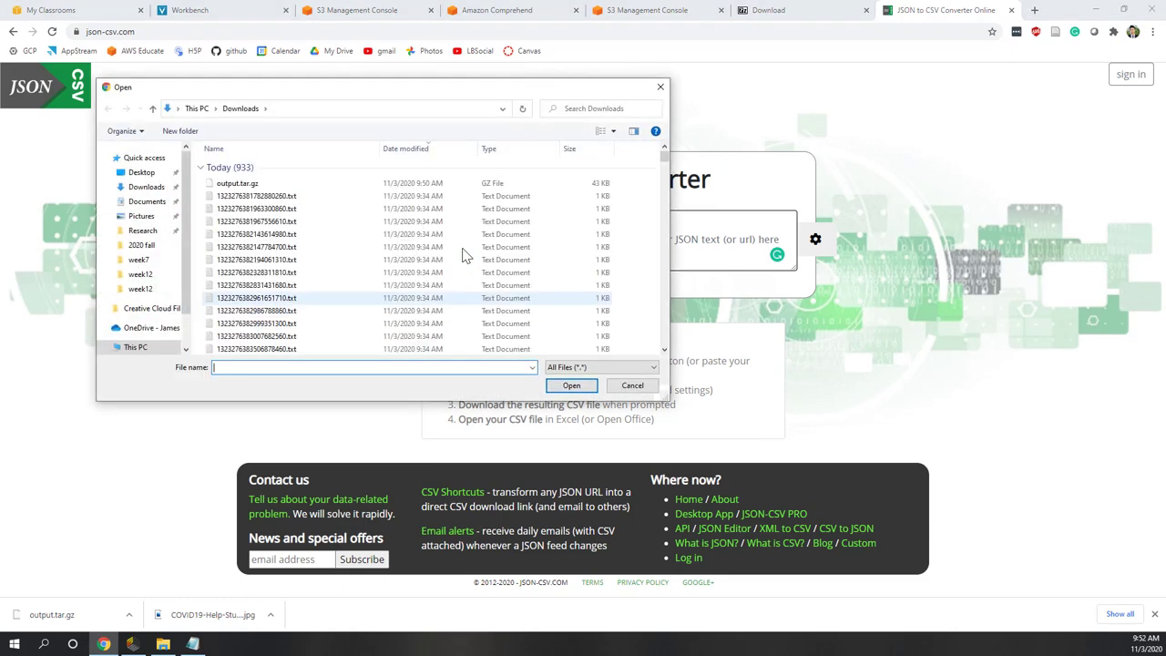
pyautogui.moveTo(664, 157); pyautogui.dragTo(662, 344)
pyautogui.doubleClick(211, 346)
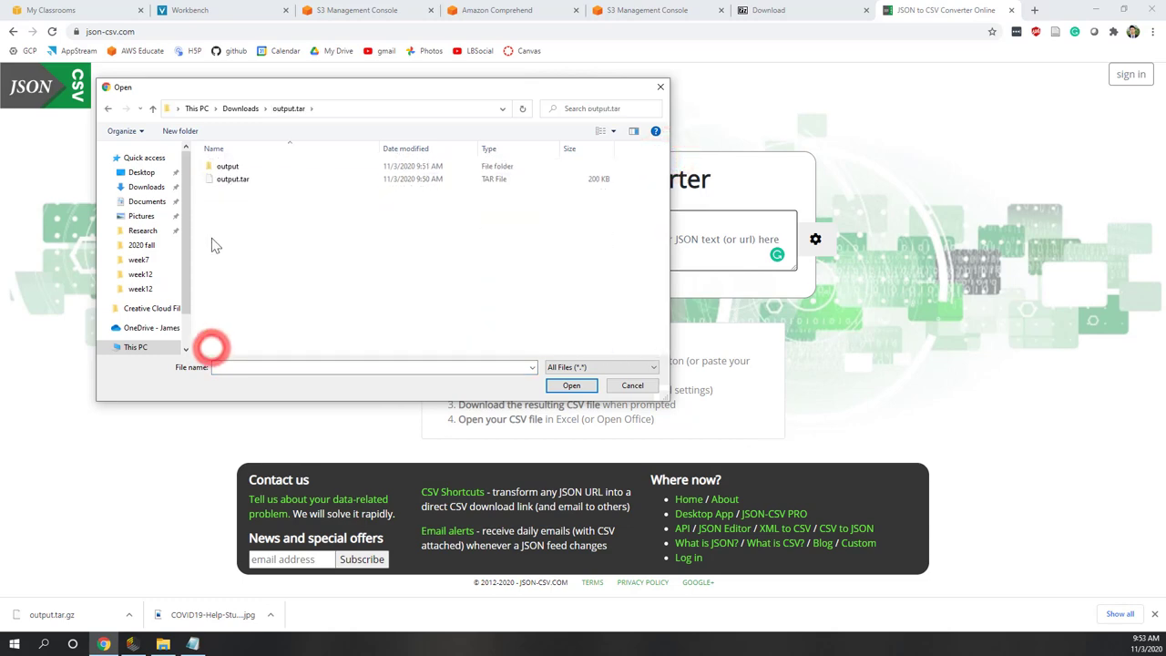
pyautogui.doubleClick(226, 165)
pyautogui.click(228, 167)
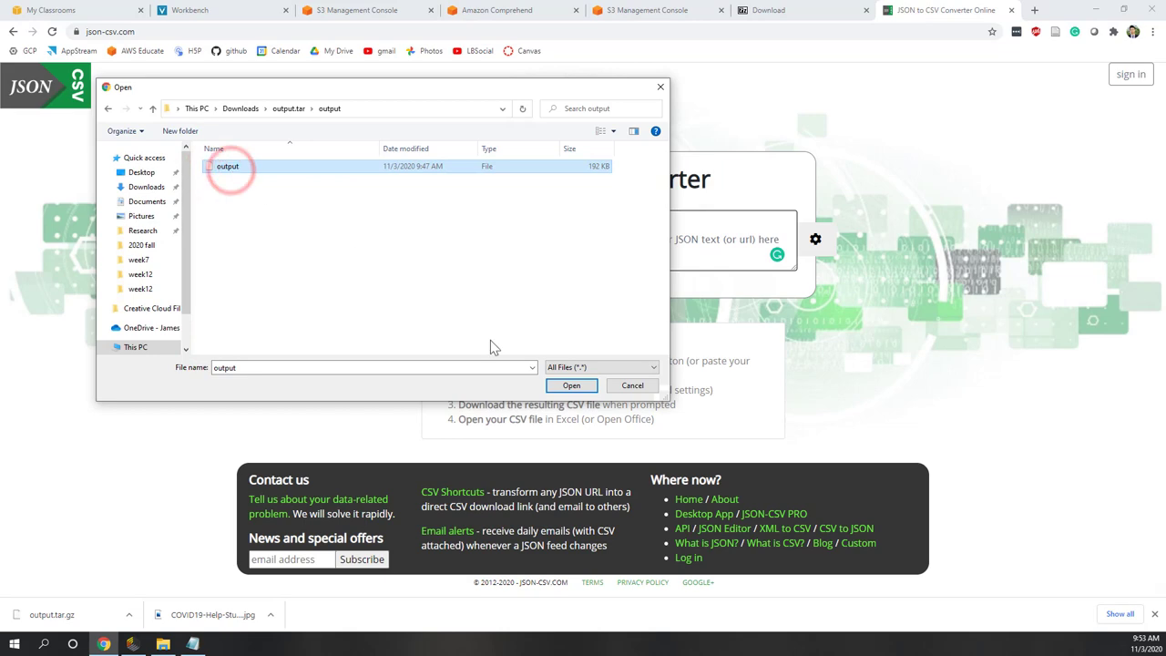
pyautogui.click(571, 384)
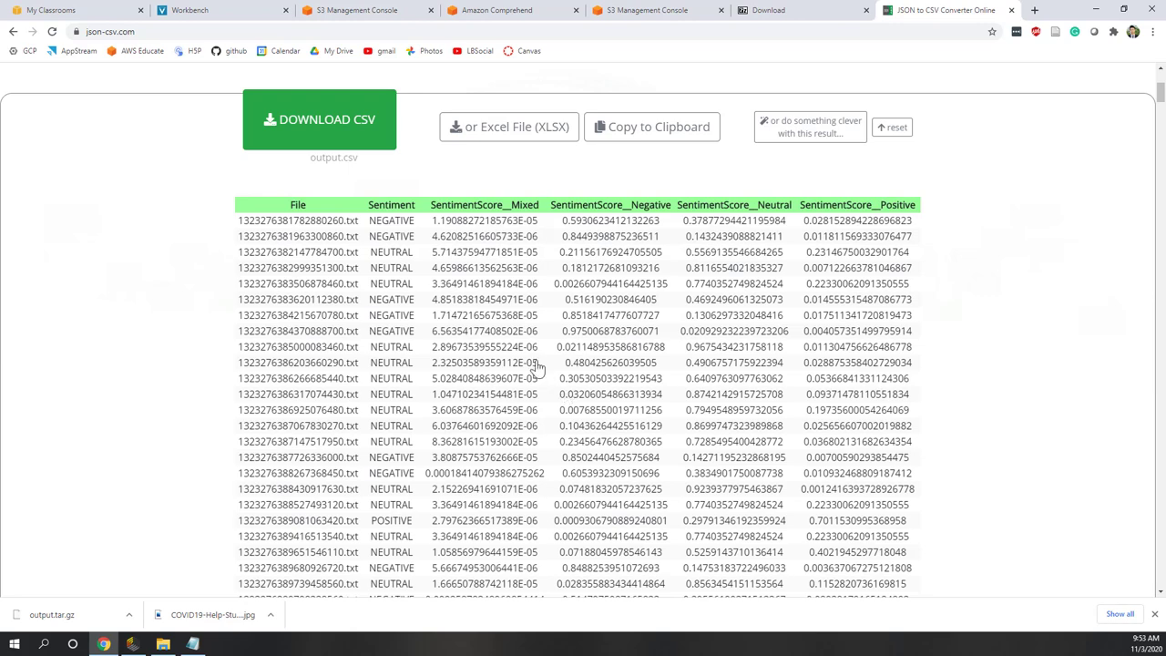
# Download the converted result as a CSV file and show it in a maximized Downloads folder window
pyautogui.click(308, 133)
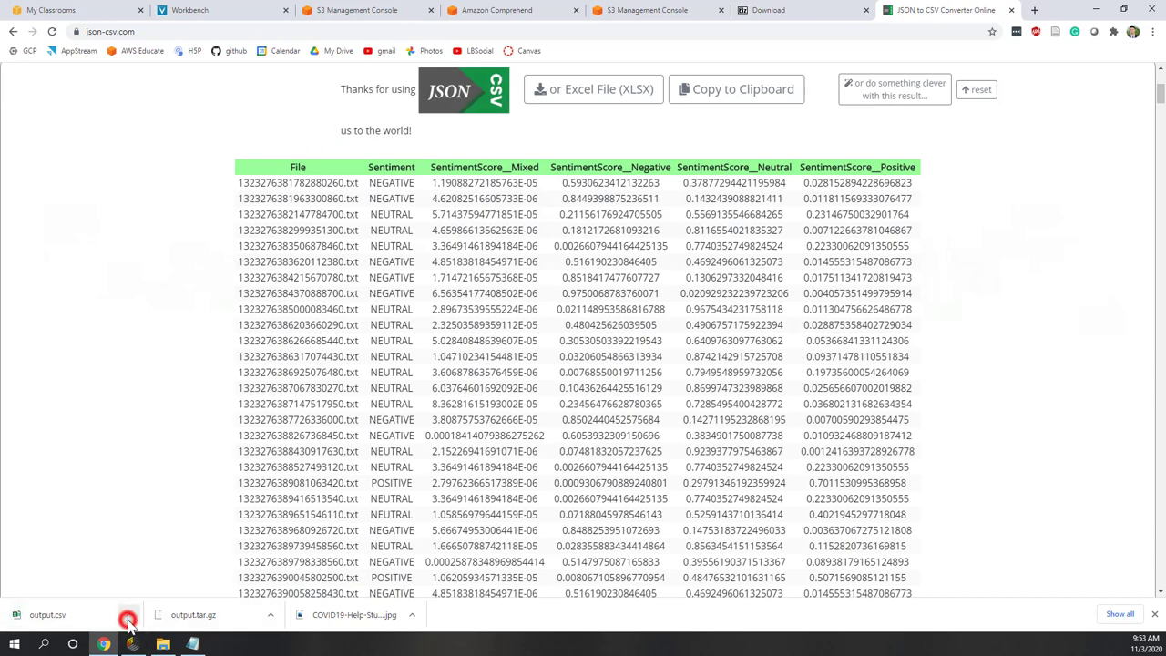
pyautogui.click(127, 619)
pyautogui.click(153, 572)
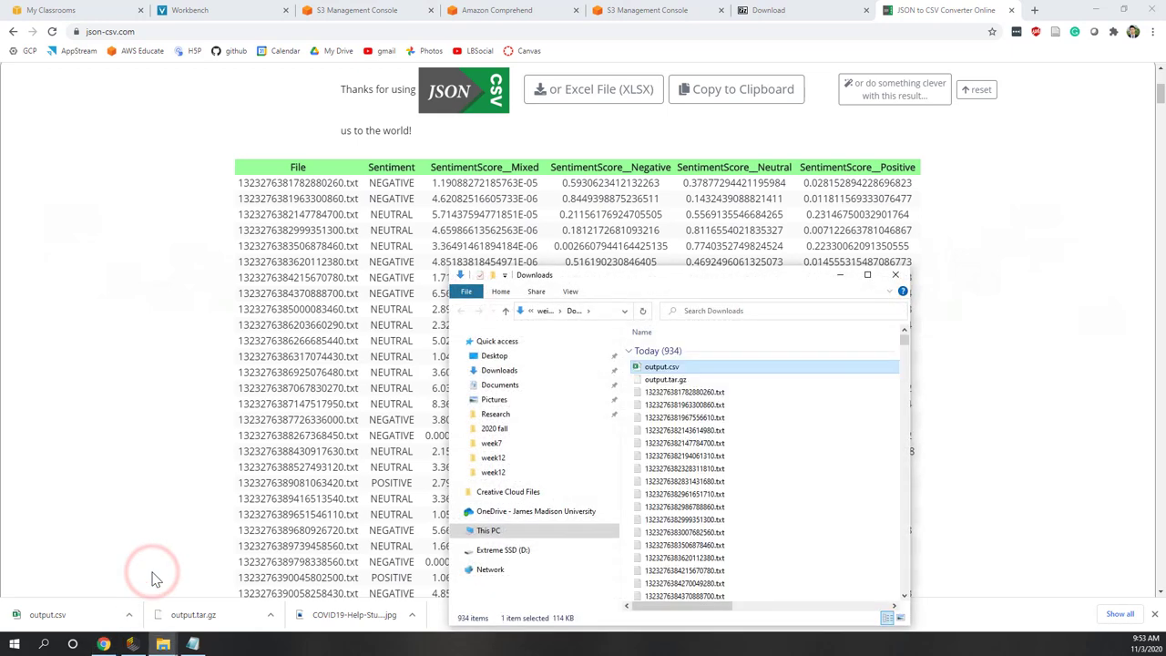
pyautogui.click(867, 275)
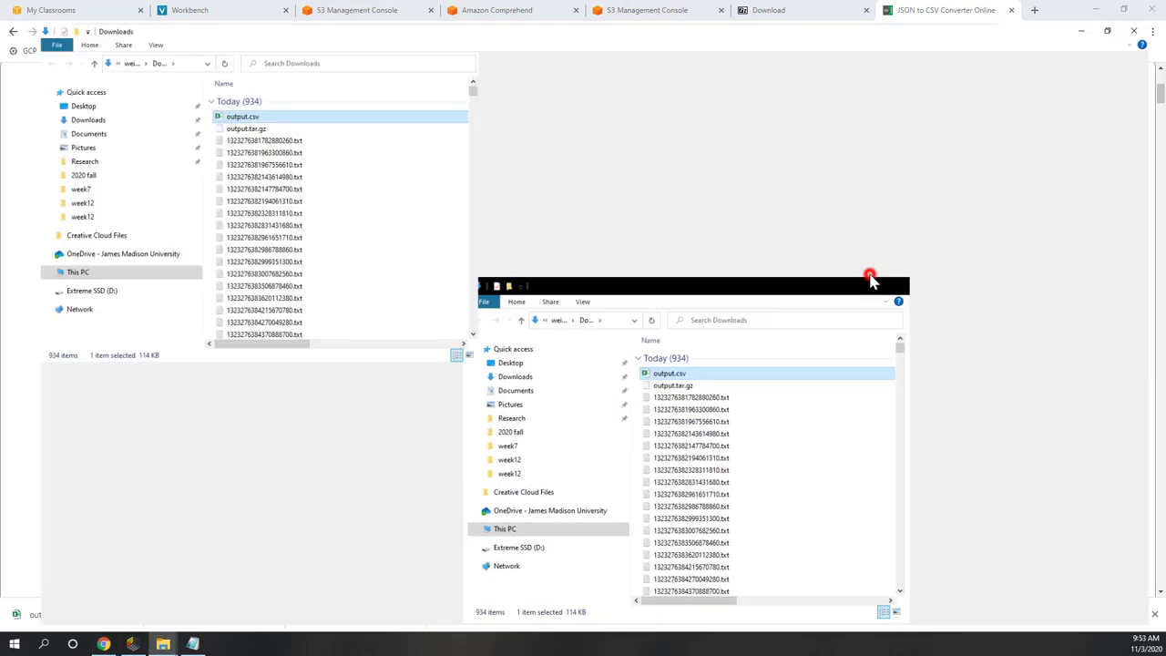
# Rename output.csv as sentiment.csv
pyautogui.click(211, 98)
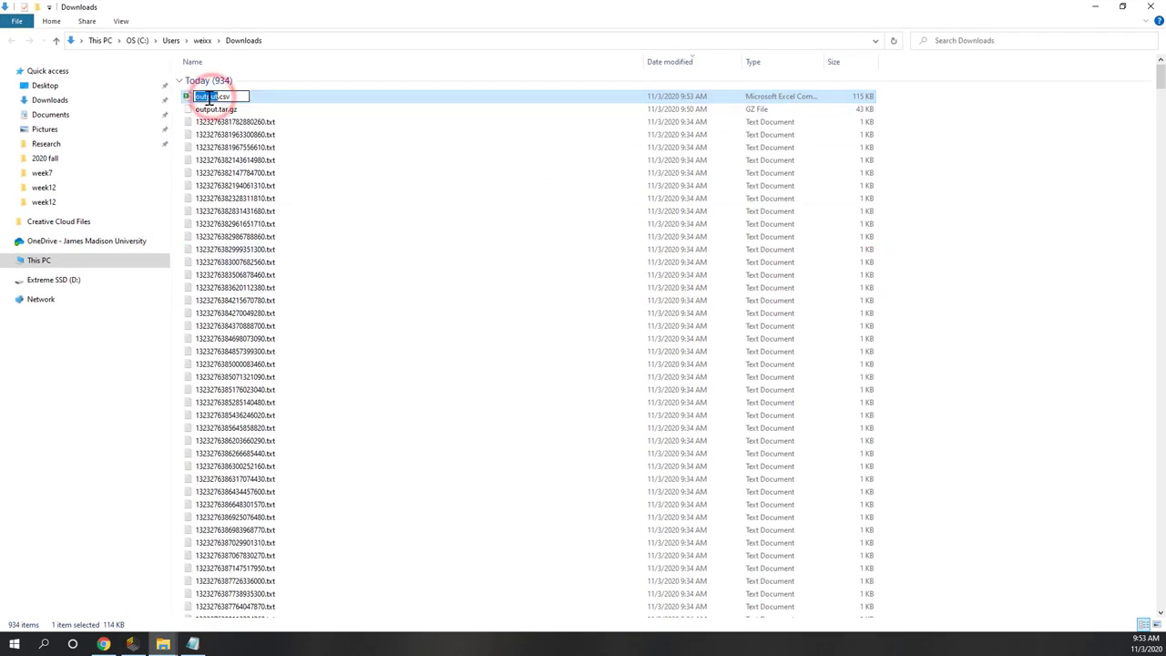
pyautogui.click(214, 97)
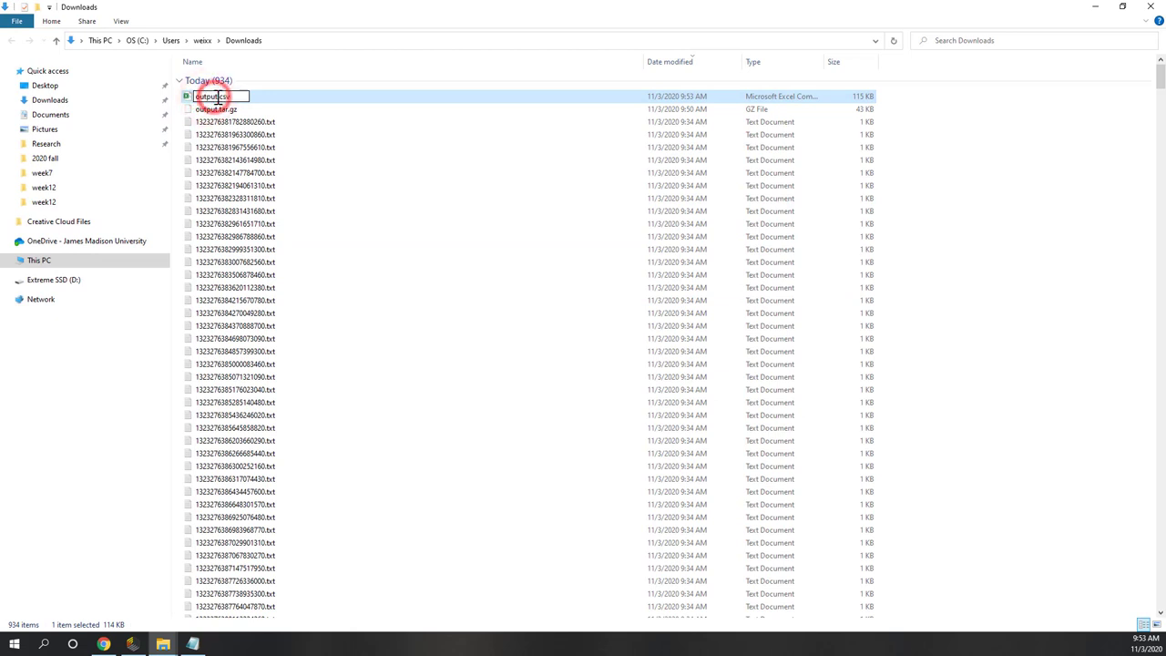
pyautogui.doubleClick(211, 97)
pyautogui.write('sentimen')
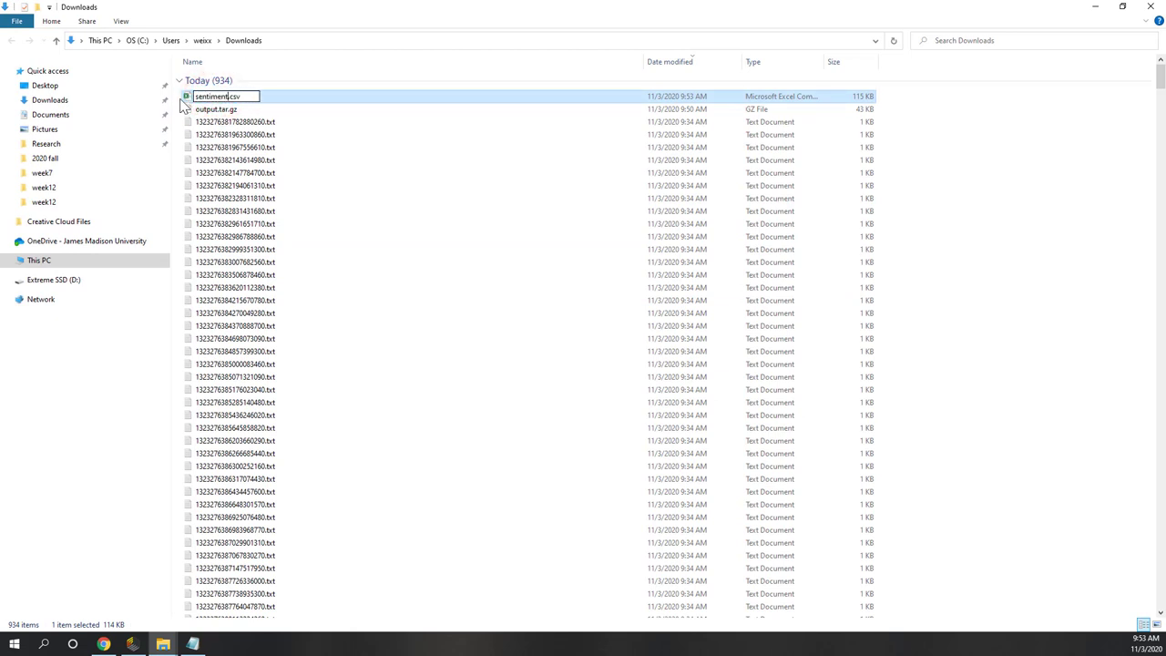
pyautogui.press('Return')
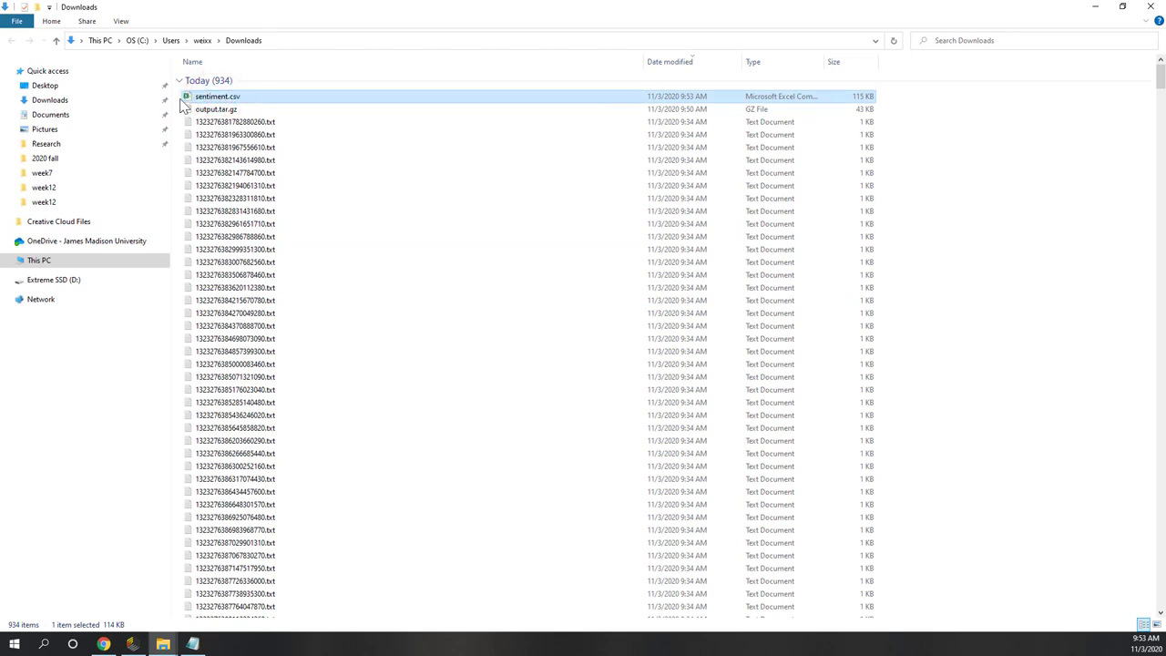
# Delete output.tar.gz, all the numbered tweet text files and the output.tar folder, keeping only sentiment.csv and demo_tweets.xlsx in Downloads
pyautogui.click(252, 109)
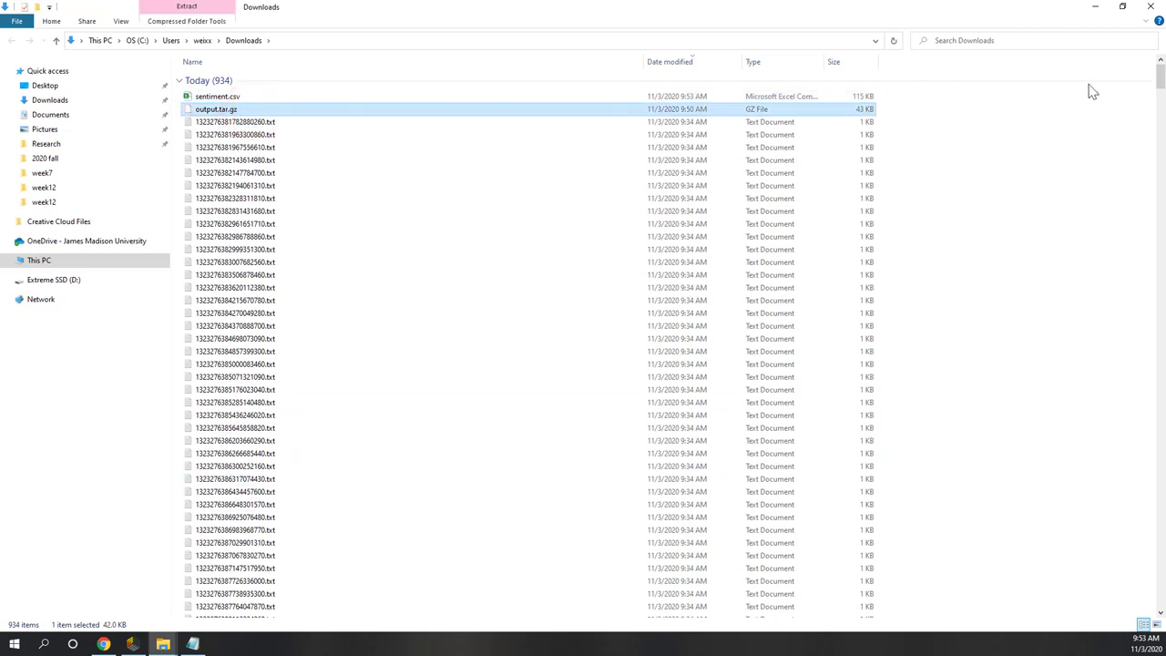
pyautogui.moveTo(1161, 133); pyautogui.dragTo(1155, 593)
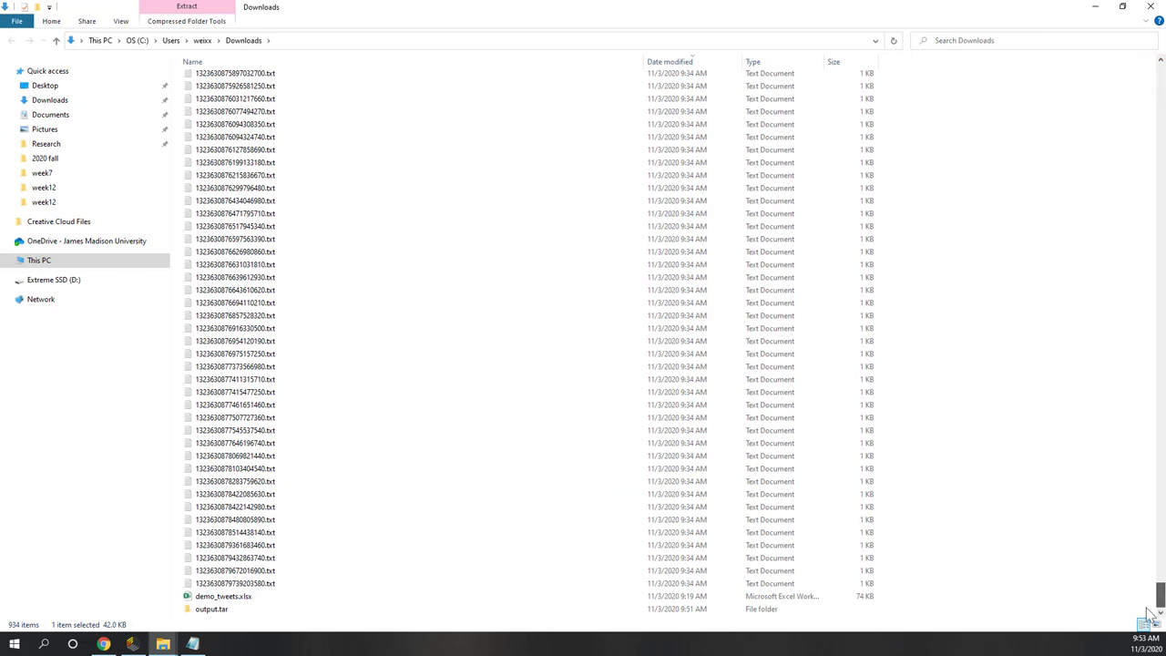
pyautogui.keyDown('shift'); pyautogui.click(235, 585); pyautogui.keyUp('shift')
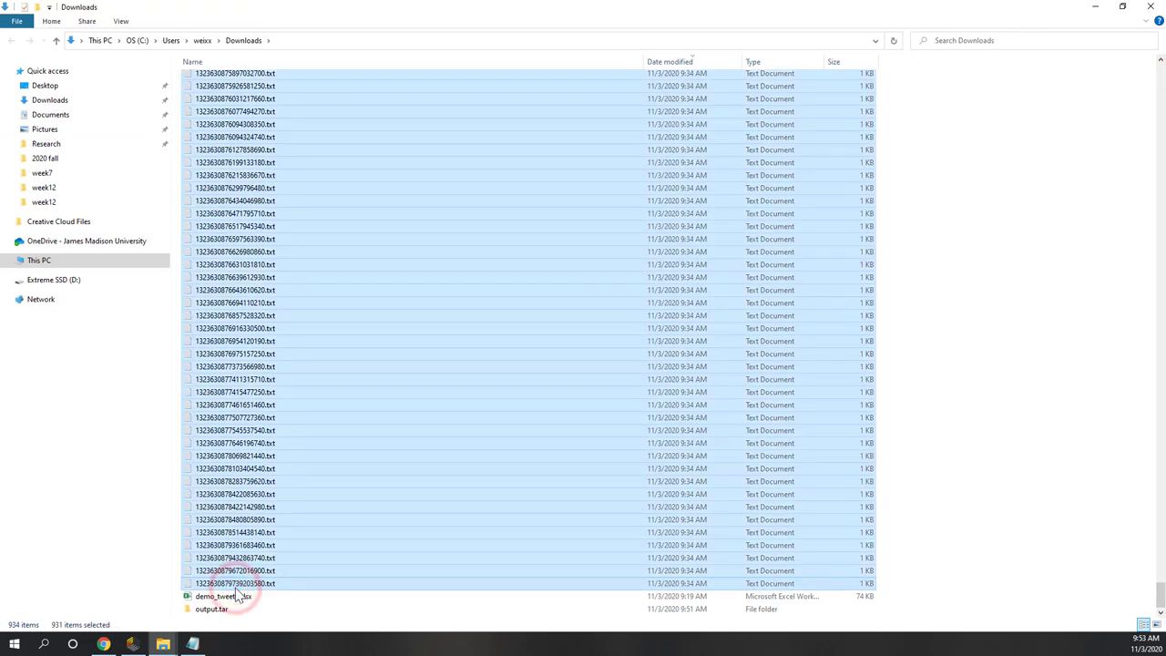
pyautogui.press('Delete')
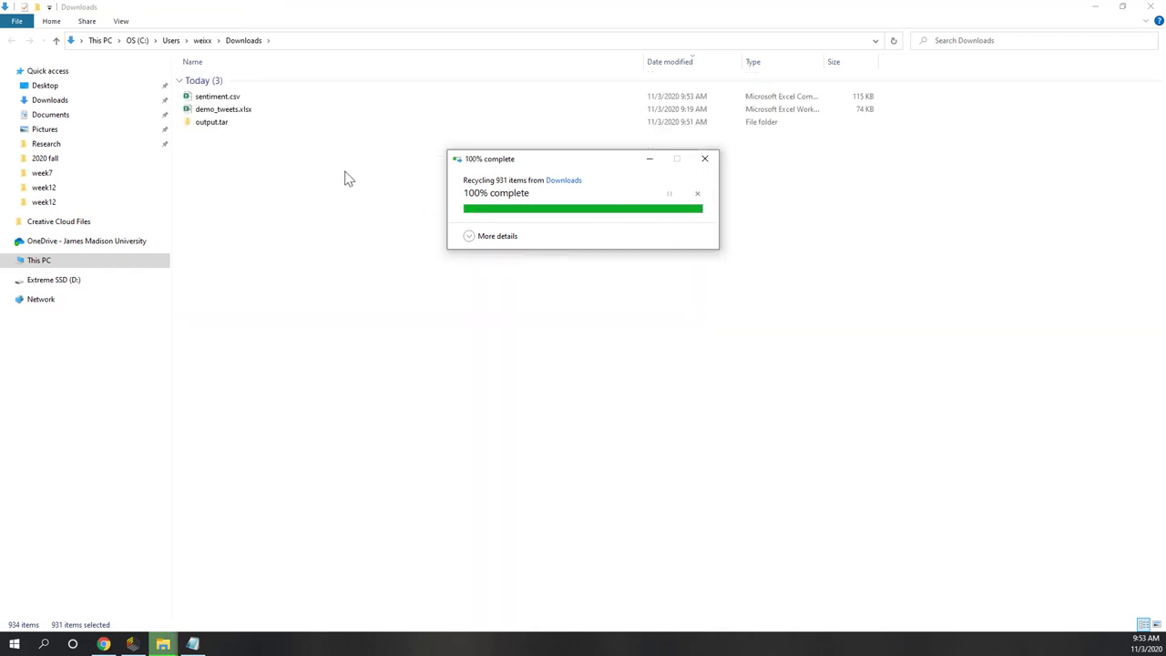
pyautogui.click(225, 121)
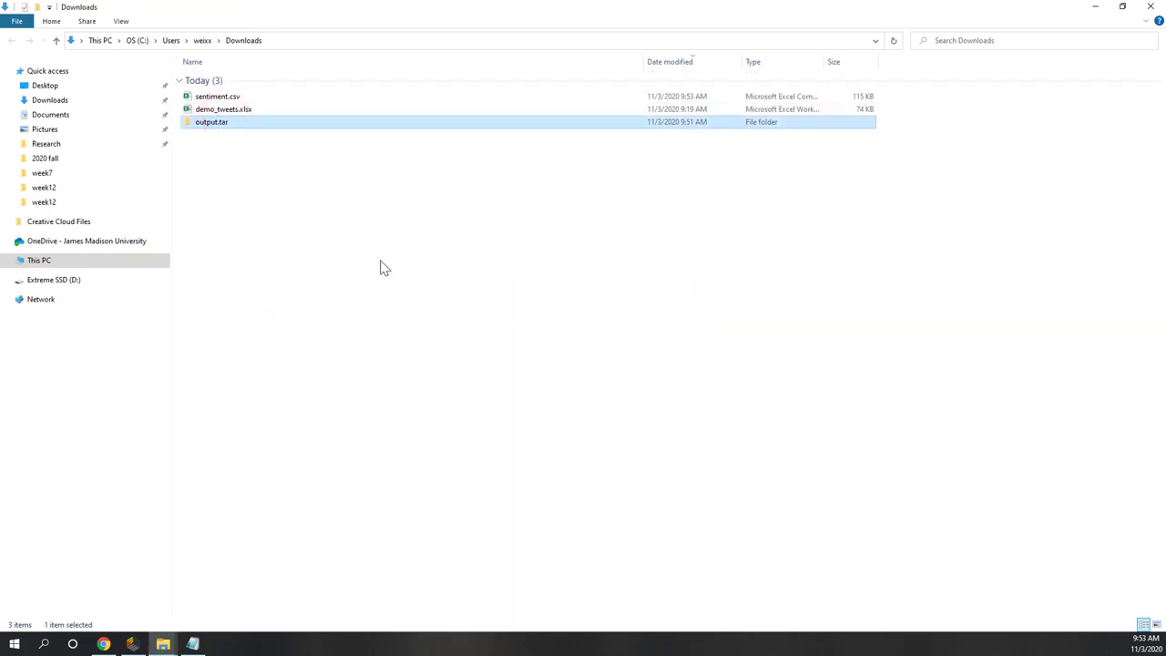
pyautogui.press('Delete')
pyautogui.click(268, 97)
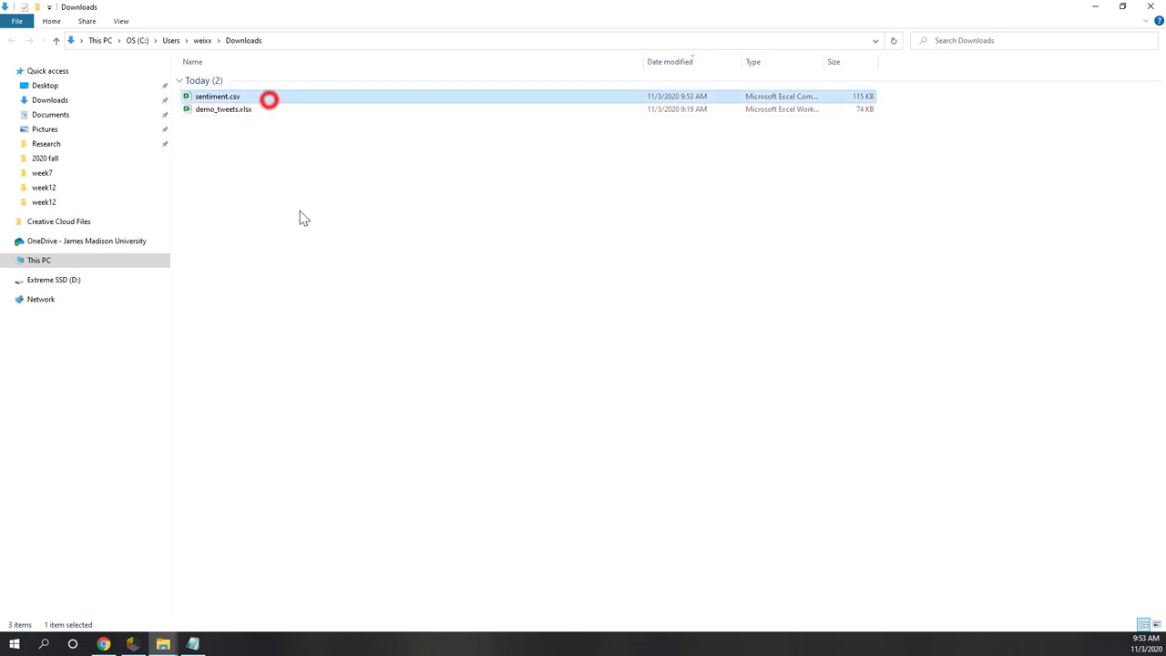
pyautogui.click(319, 283)
# Switch to Chrome and check the status of the topic_modeling job in the Amazon Comprehend analysis jobs list
pyautogui.click(104, 644)
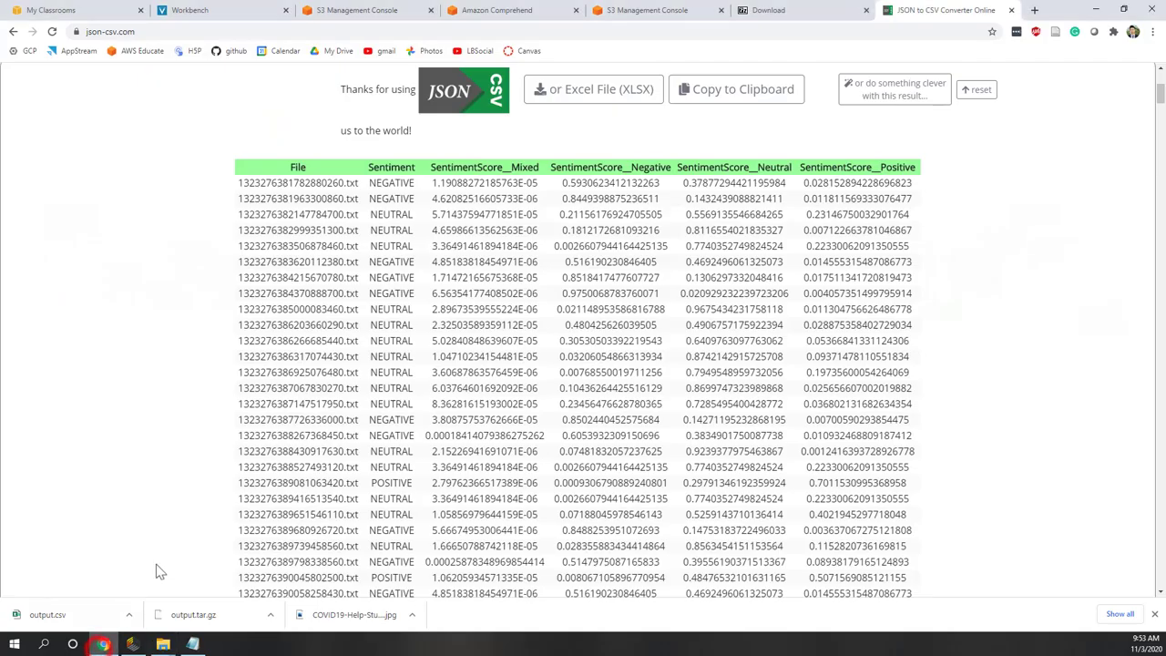
pyautogui.click(510, 10)
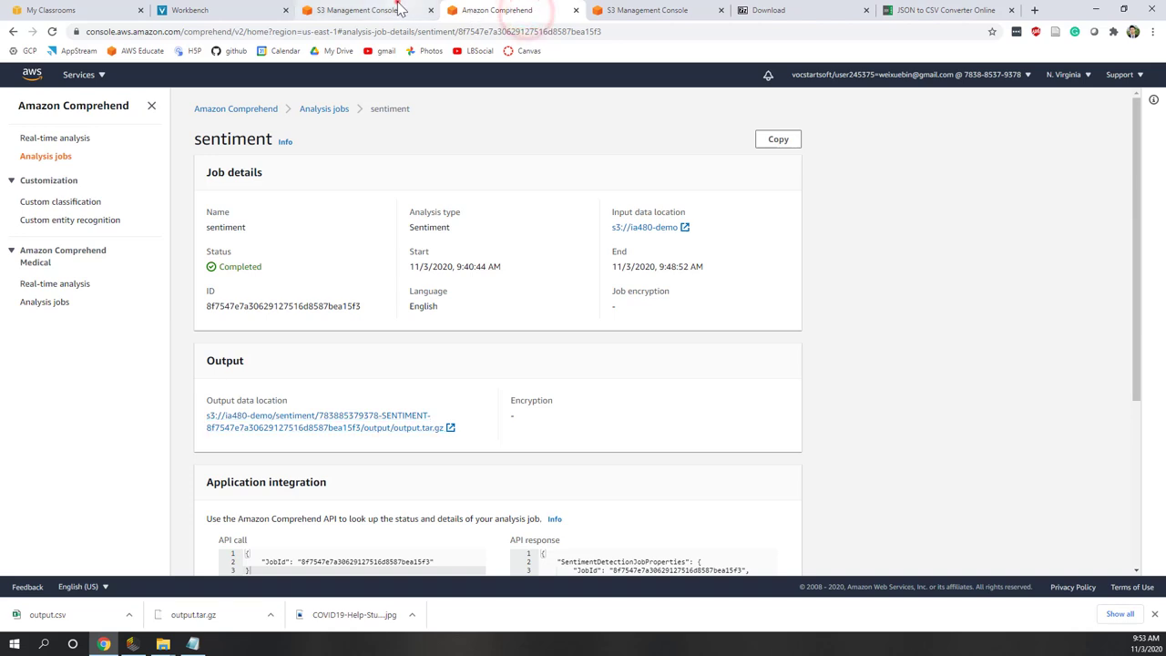
pyautogui.click(396, 9)
pyautogui.click(501, 11)
pyautogui.click(335, 109)
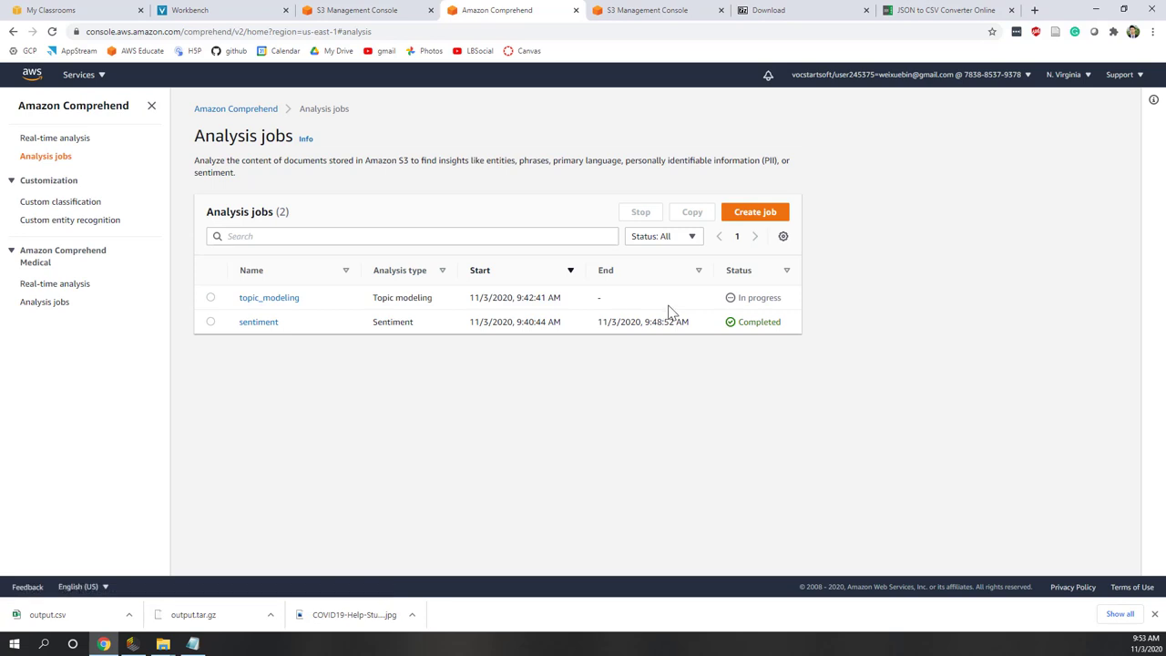
# Switch to RapidMiner Studio and start importing sentiment.csv from the Downloads folder on the computer
pyautogui.click(130, 645)
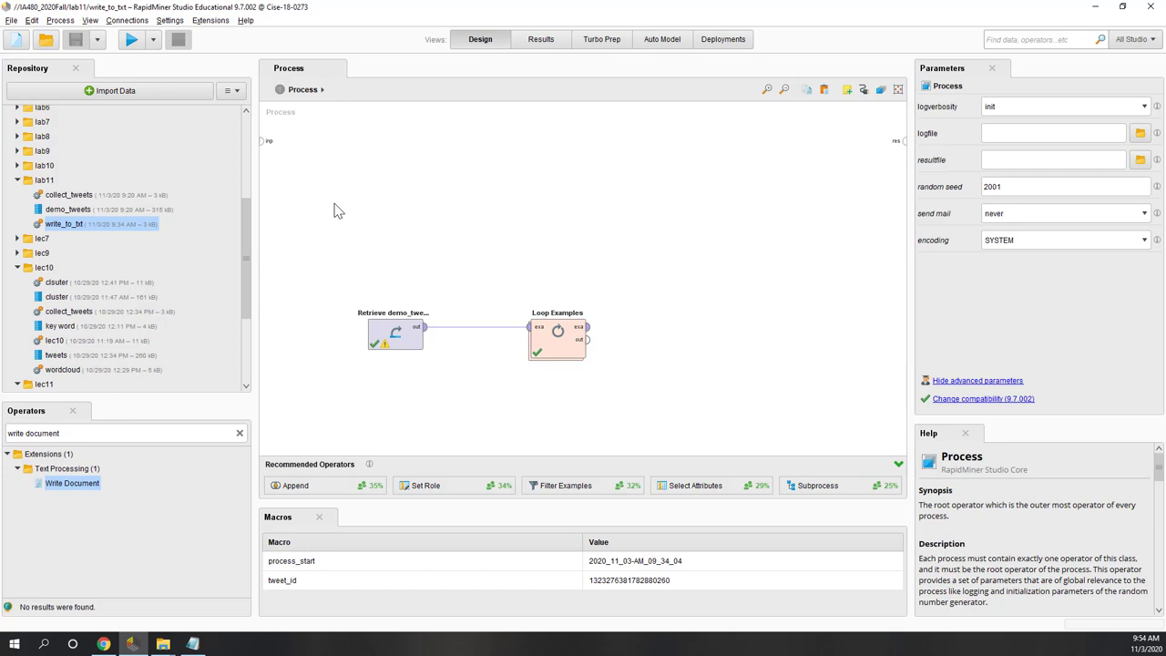
pyautogui.click(156, 96)
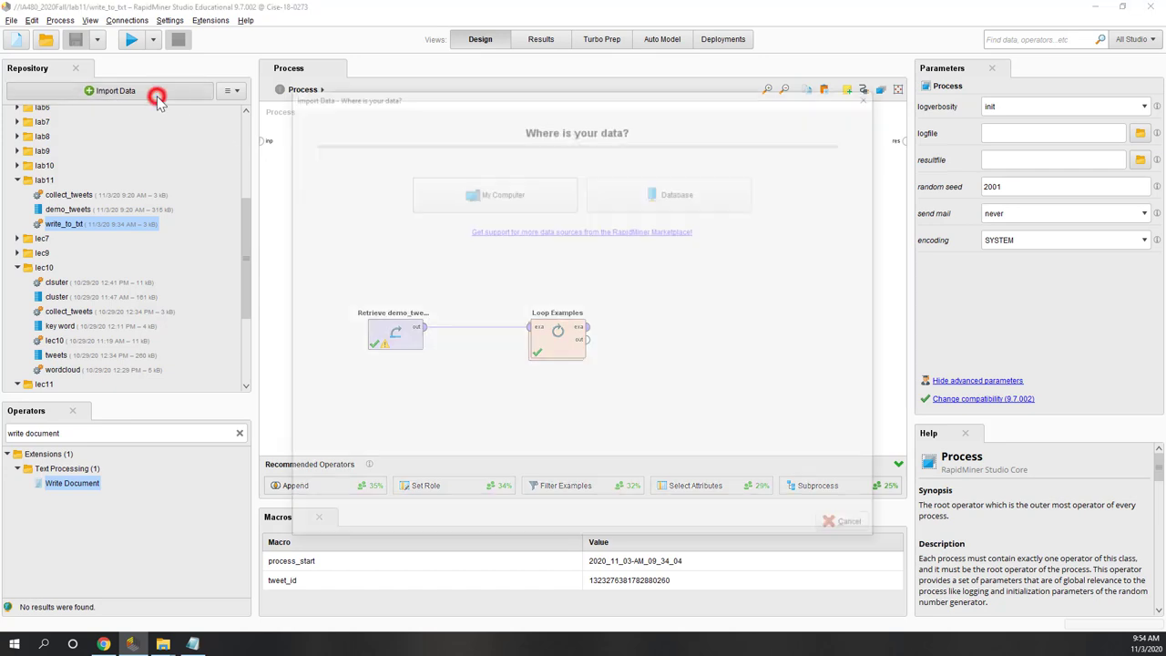
pyautogui.click(439, 197)
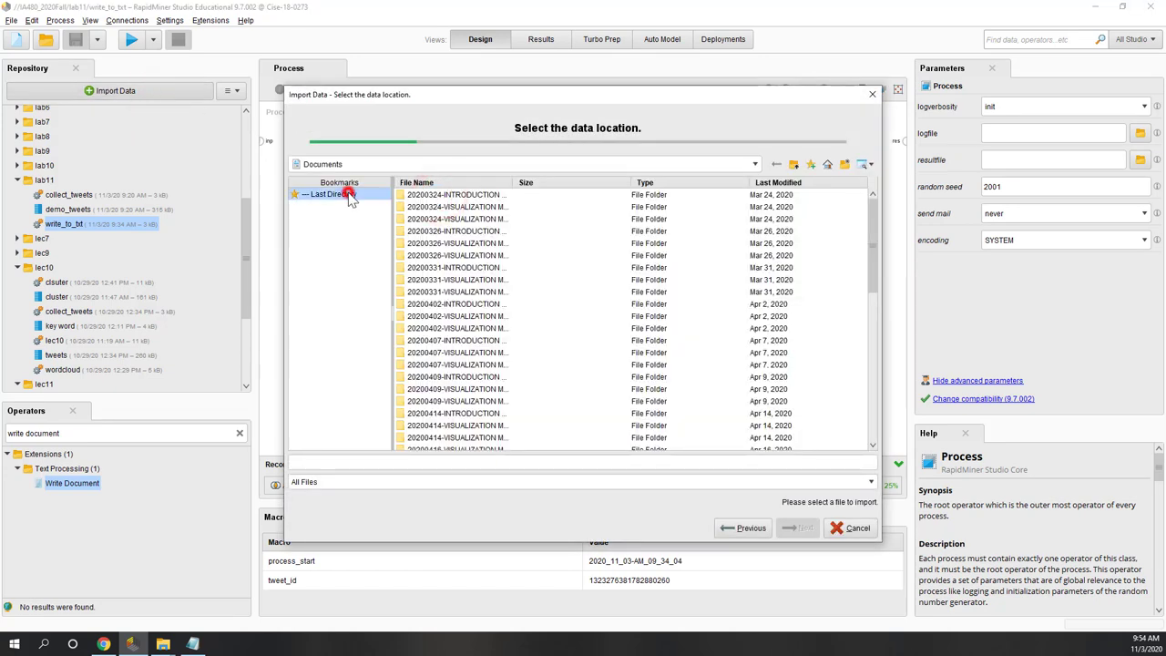
pyautogui.click(348, 194)
pyautogui.click(418, 209)
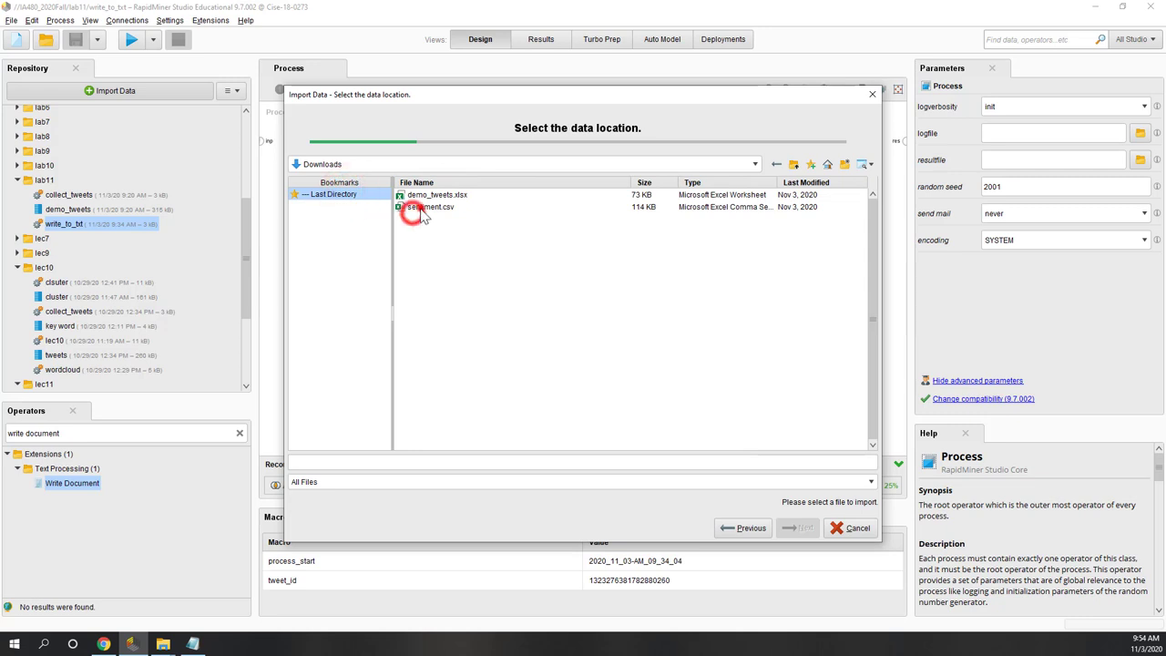
pyautogui.click(802, 528)
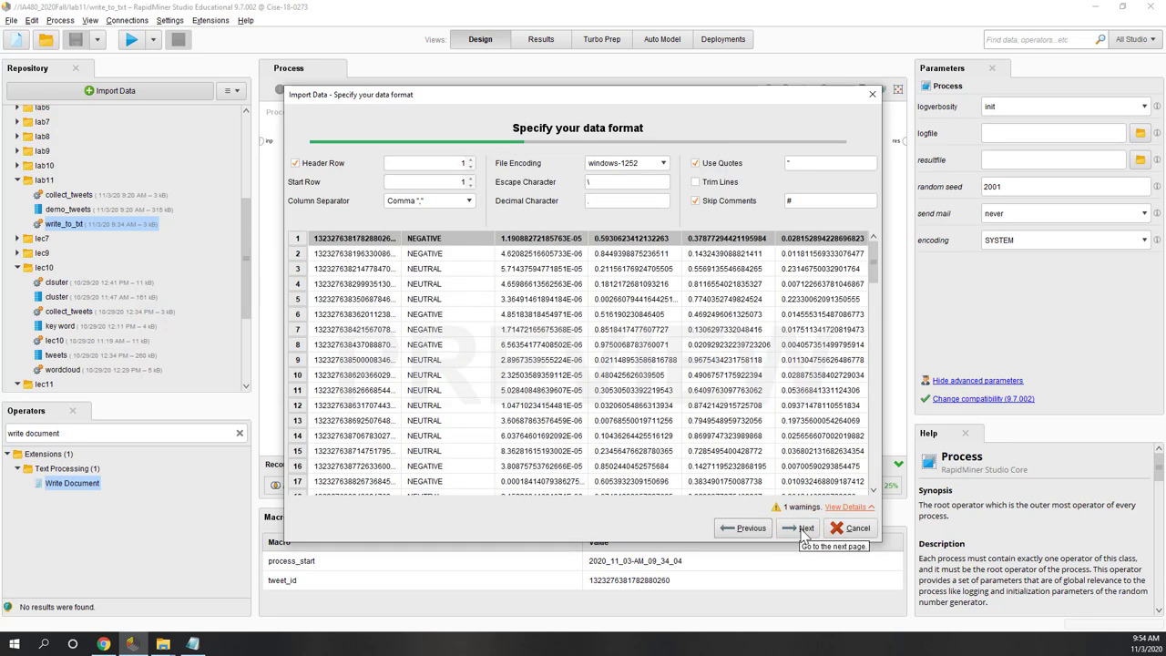
# Look through the import preview and set the file encoding to UTF-8
pyautogui.scroll(-2, 492, 456)
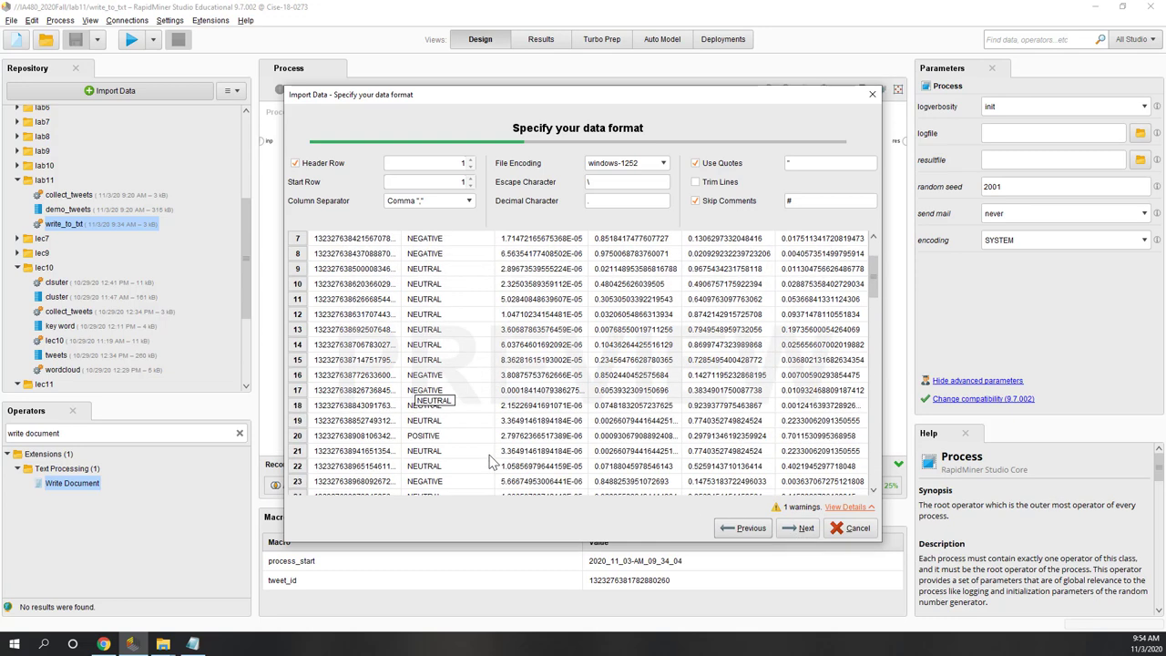
pyautogui.scroll(-5, 489, 460)
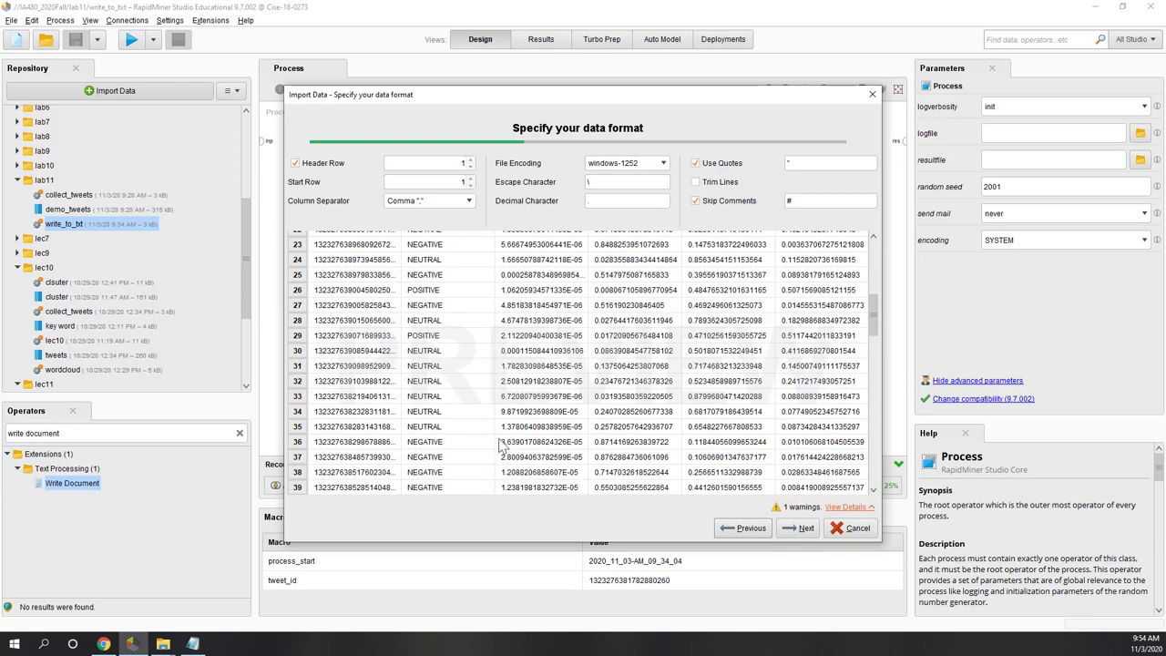
pyautogui.click(663, 164)
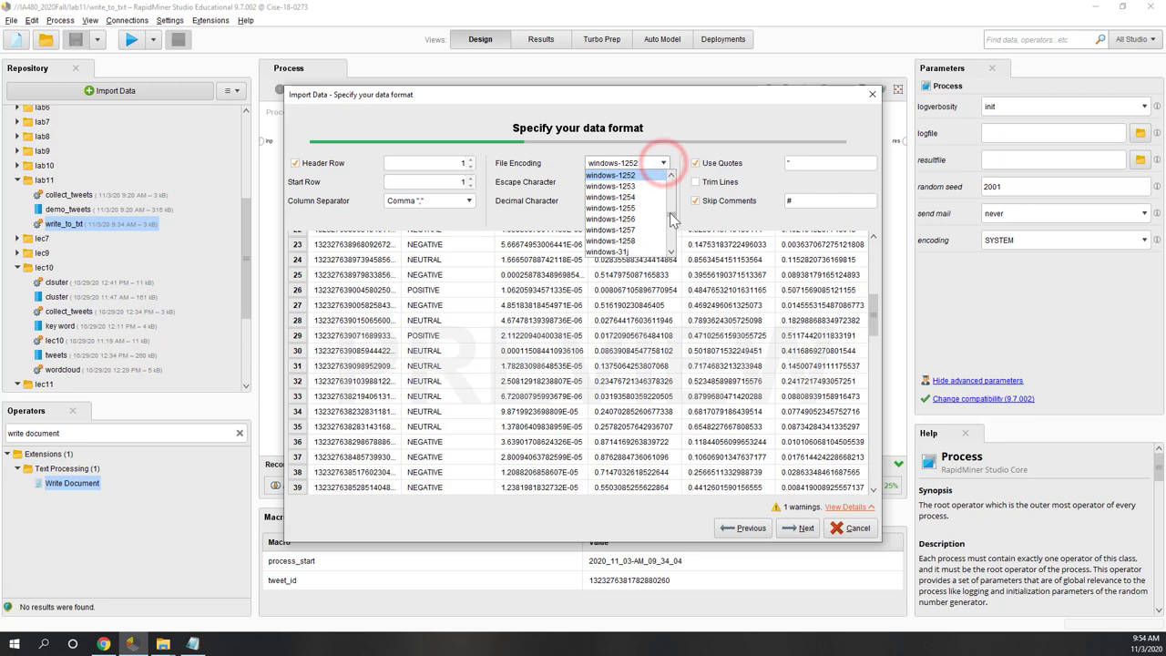
pyautogui.moveTo(671, 213); pyautogui.dragTo(670, 175)
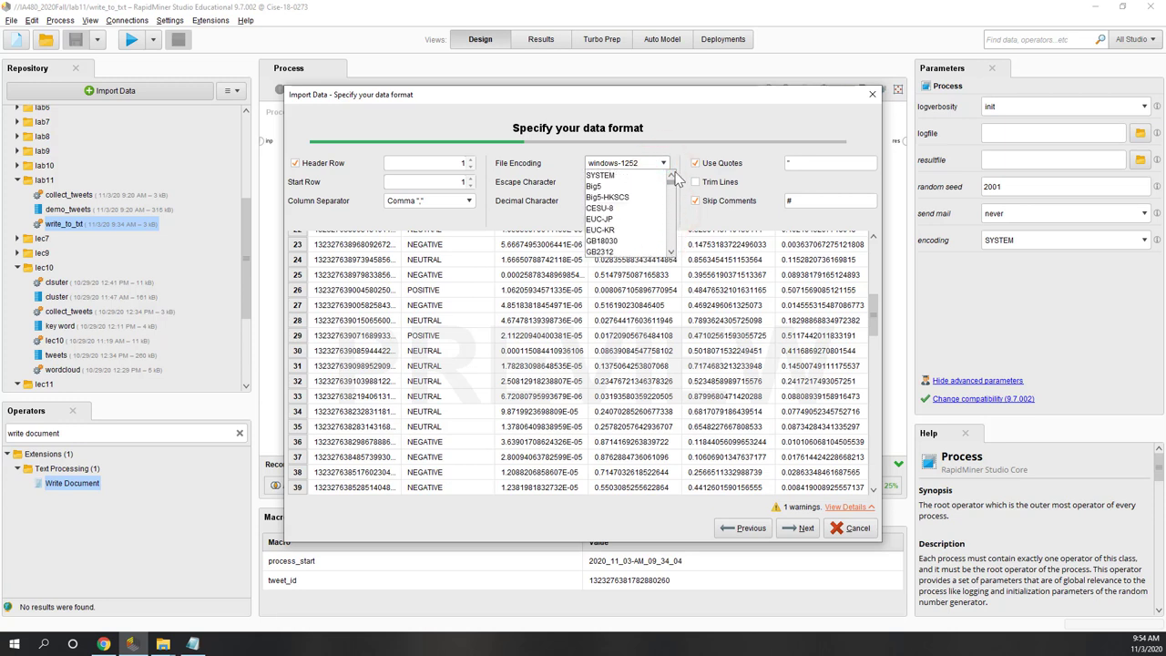
pyautogui.scroll(-3, 640, 235)
pyautogui.scroll(-10, 640, 235)
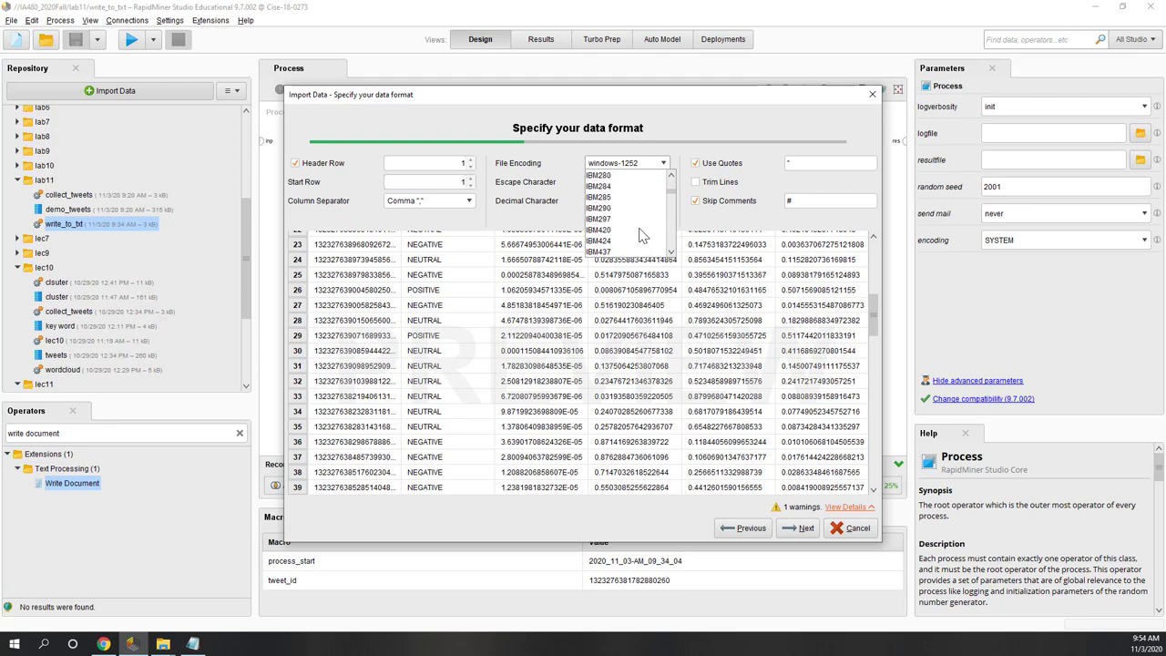
pyautogui.scroll(-6, 641, 235)
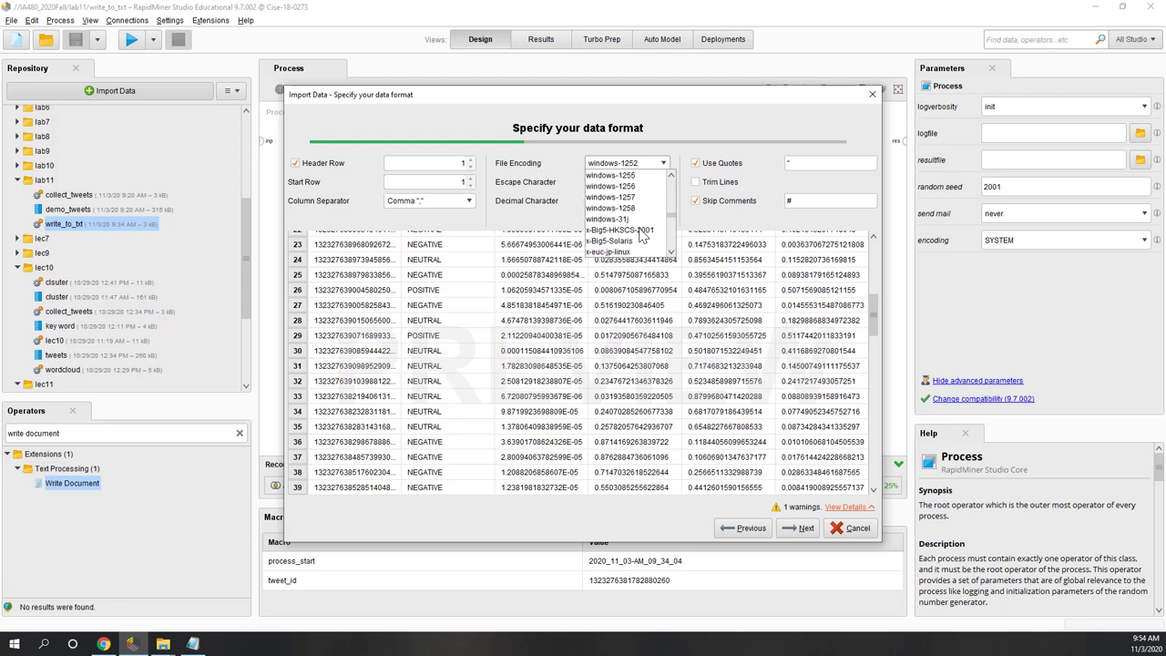
pyautogui.click(608, 179)
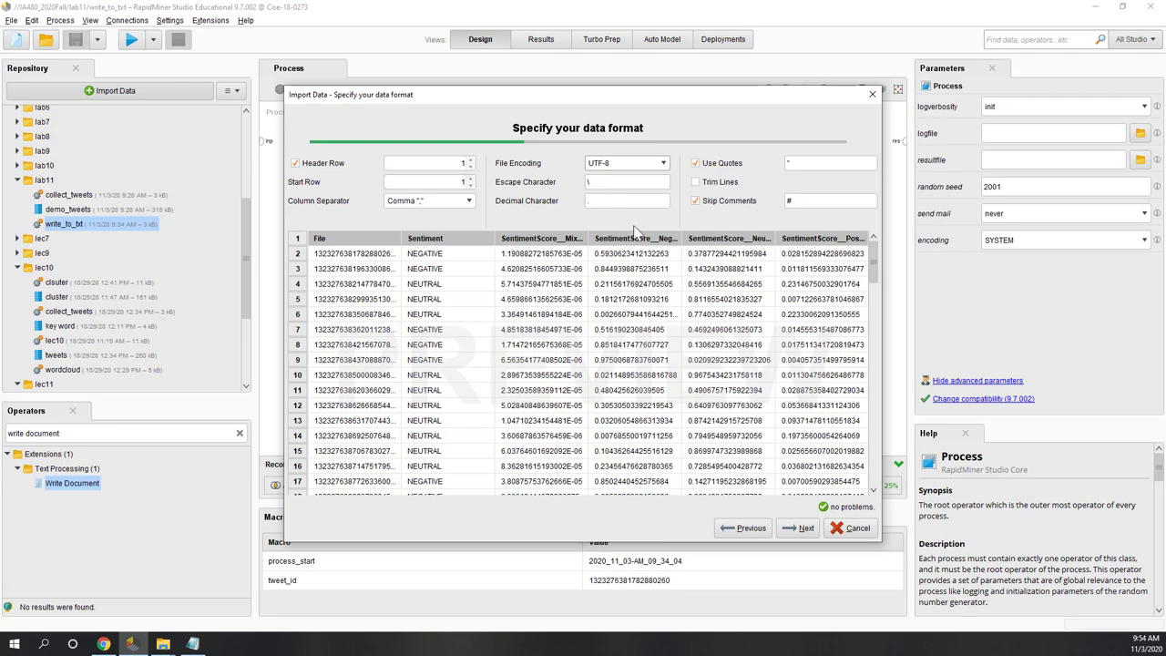
# Accept the column formats and store the imported data as sentiment in the lab11 folder of IA480_2020Fall
pyautogui.click(802, 529)
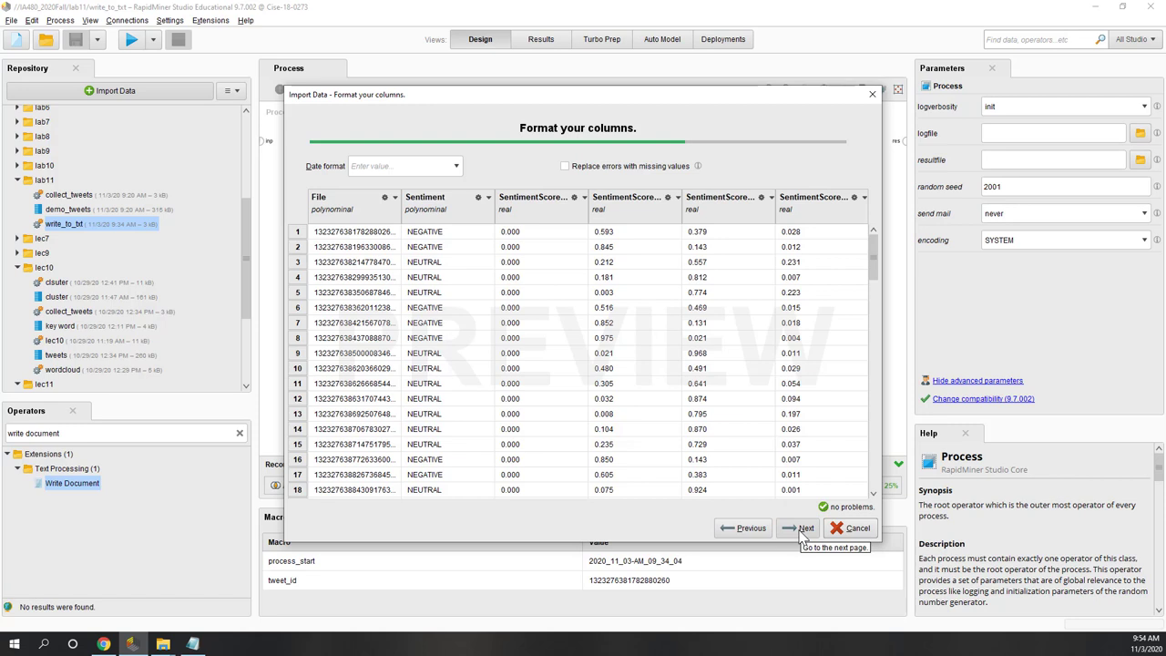
pyautogui.click(802, 534)
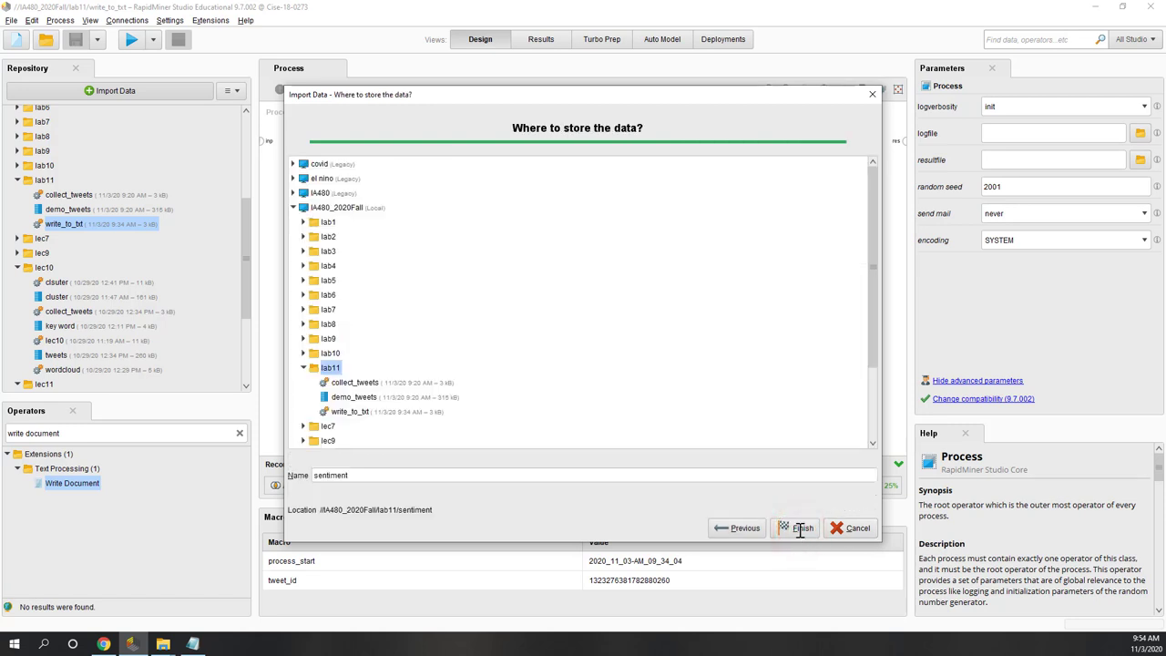
pyautogui.click(800, 529)
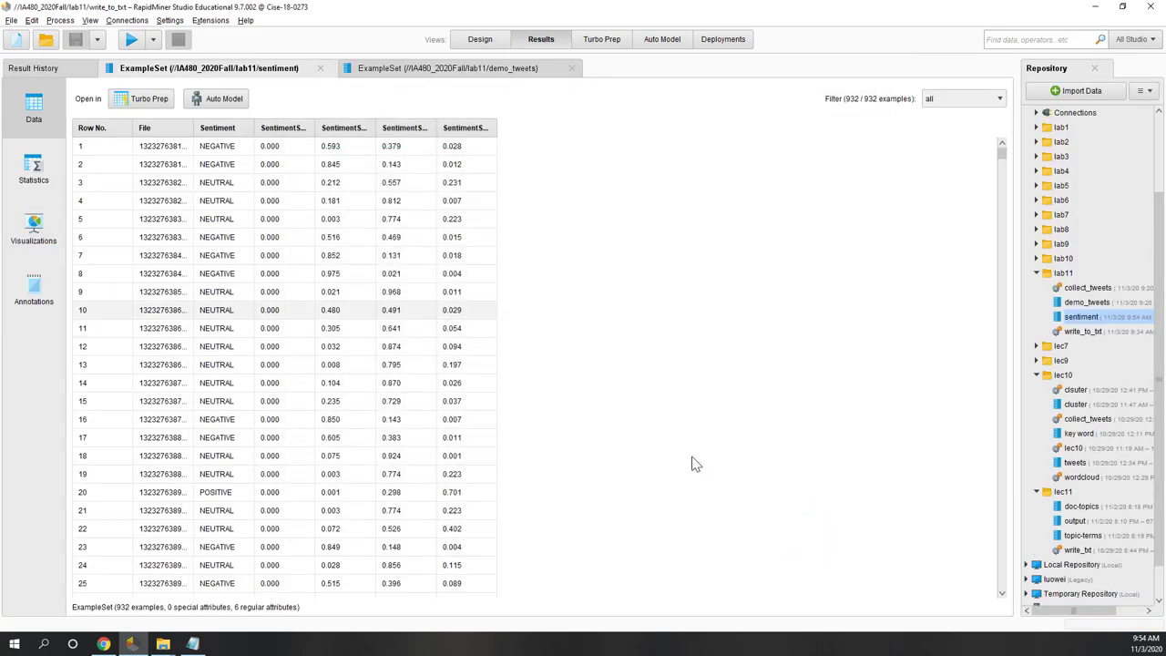
# Fit the File, Sentiment and four SentimentScore columns of the imported table so their full names and values are readable
pyautogui.doubleClick(193, 130)
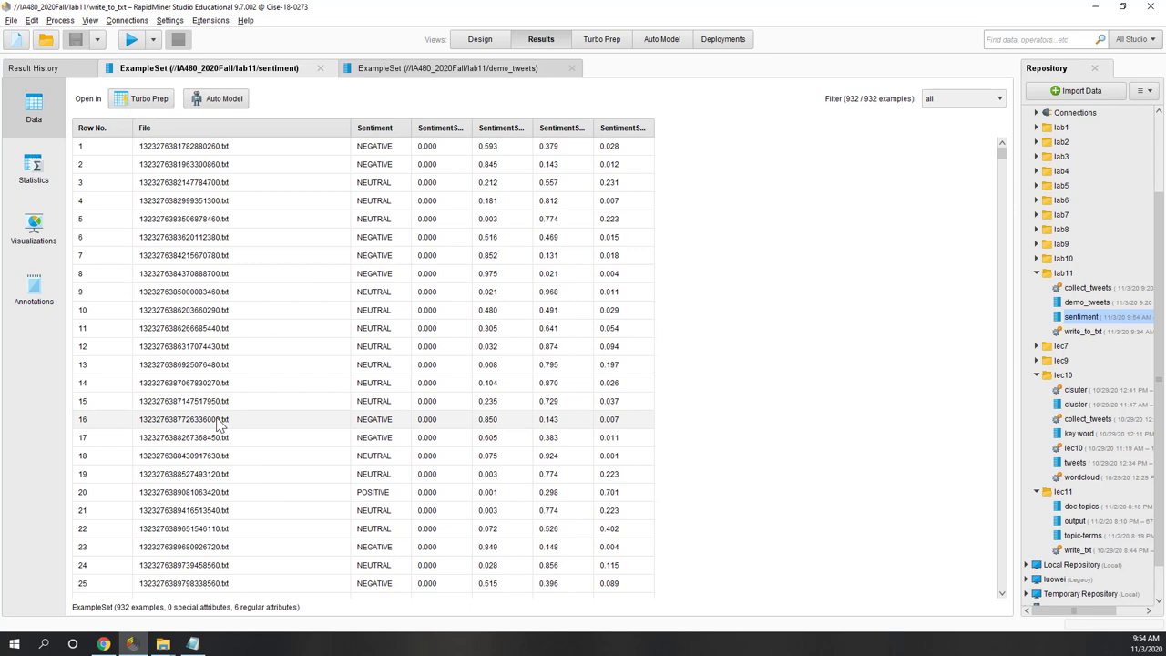
pyautogui.doubleClick(410, 128)
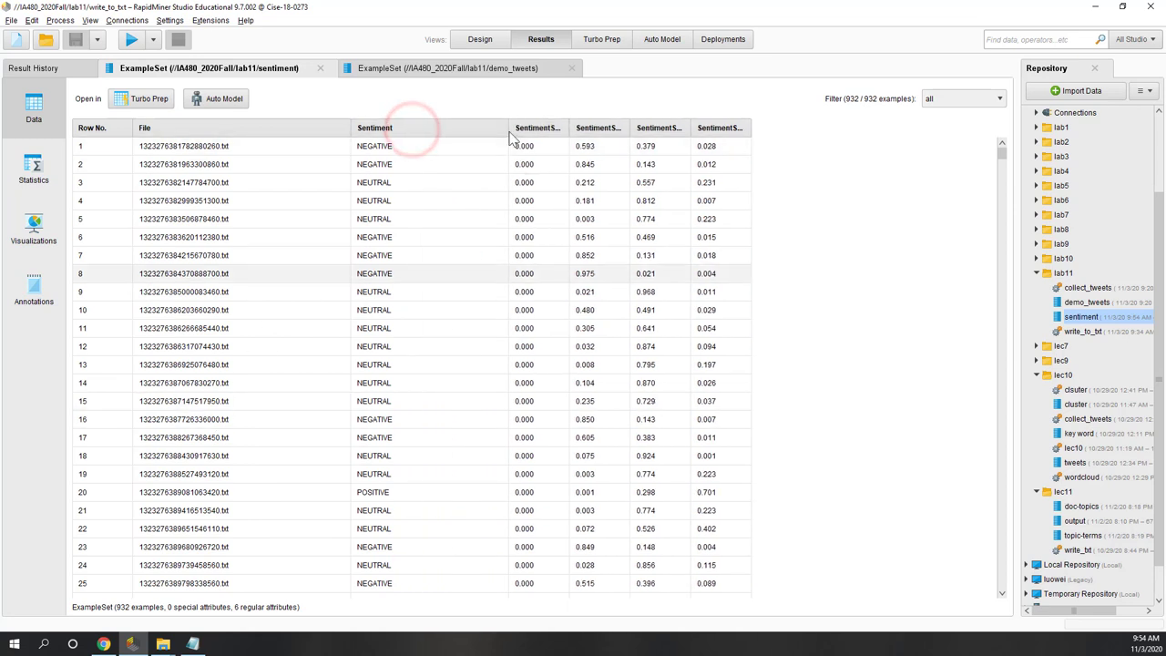
pyautogui.doubleClick(566, 129)
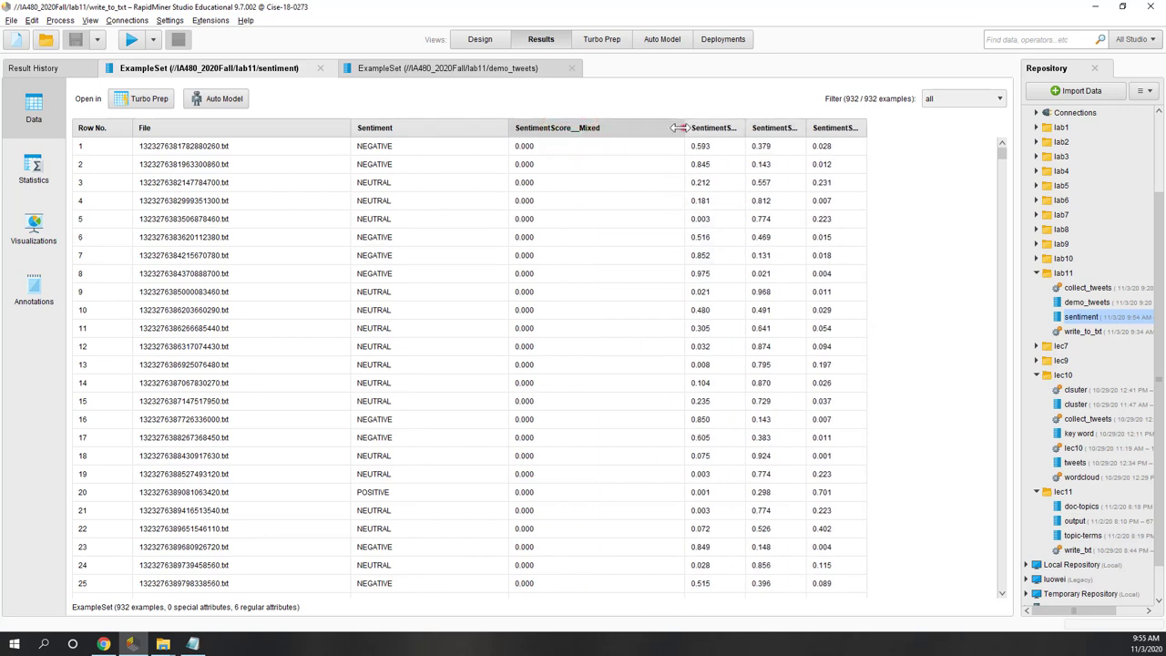
pyautogui.doubleClick(680, 127)
pyautogui.doubleClick(670, 128)
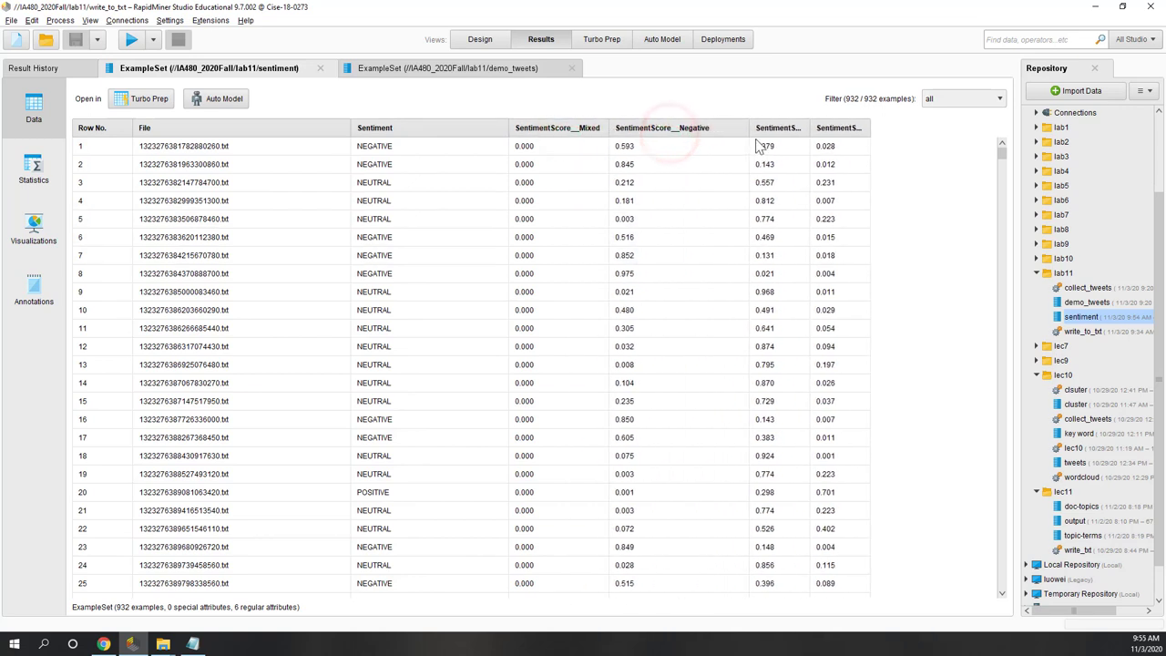
pyautogui.doubleClick(809, 128)
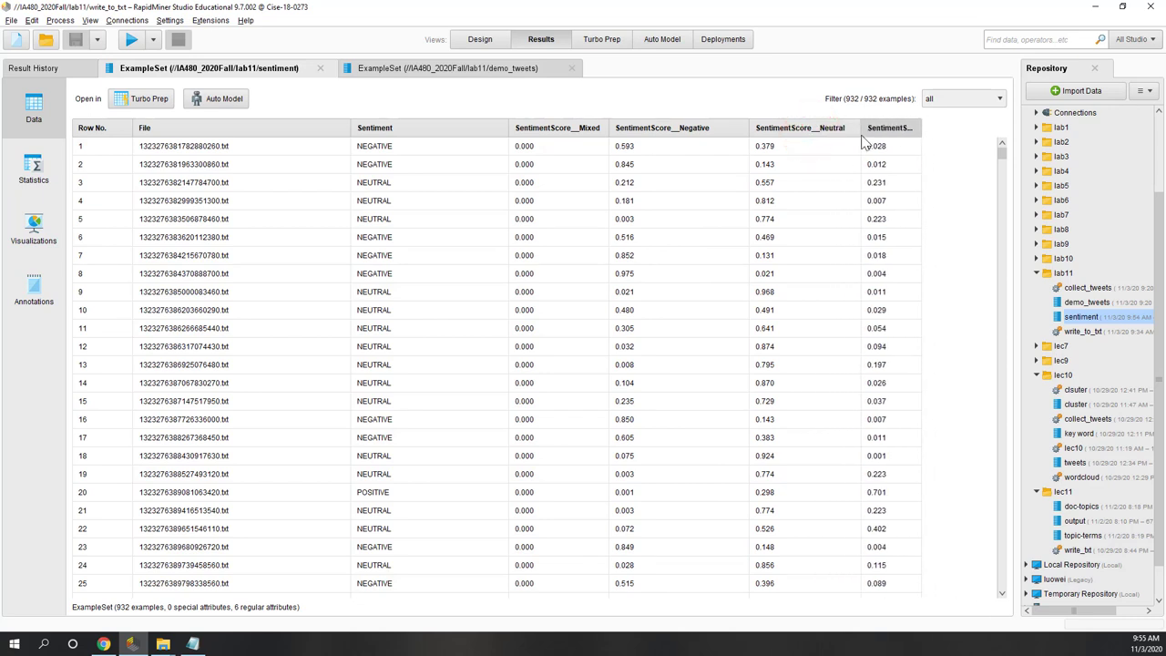
pyautogui.doubleClick(921, 128)
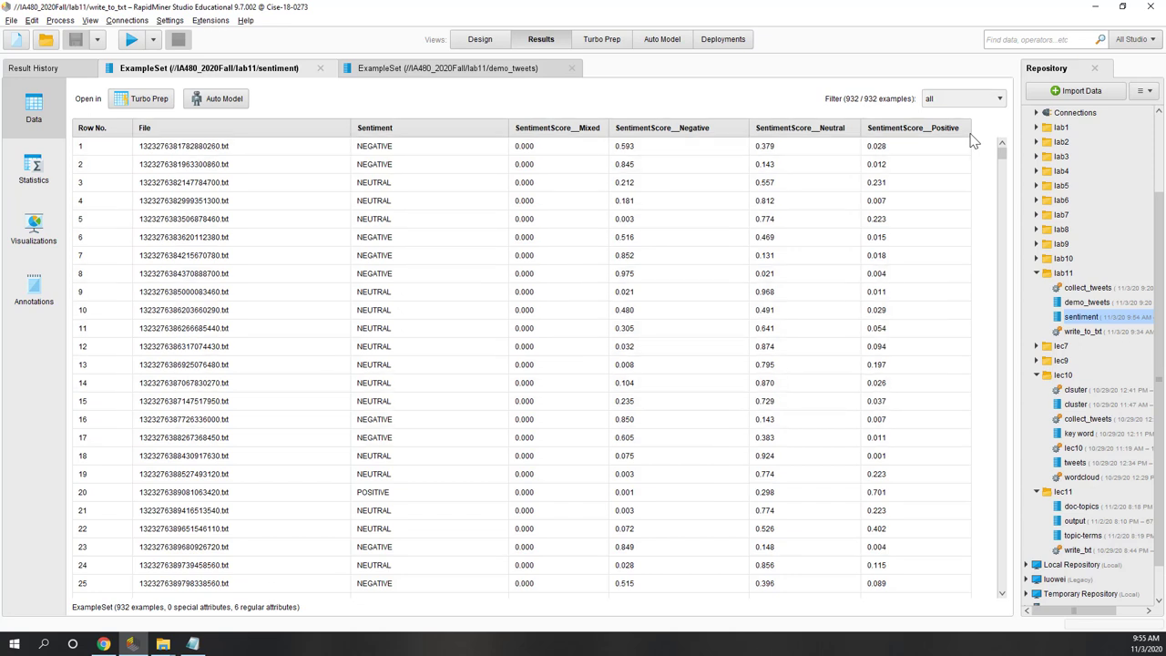
# Examine the statistics of the Sentiment attribute and its bar chart of counts per sentiment class
pyautogui.click(36, 182)
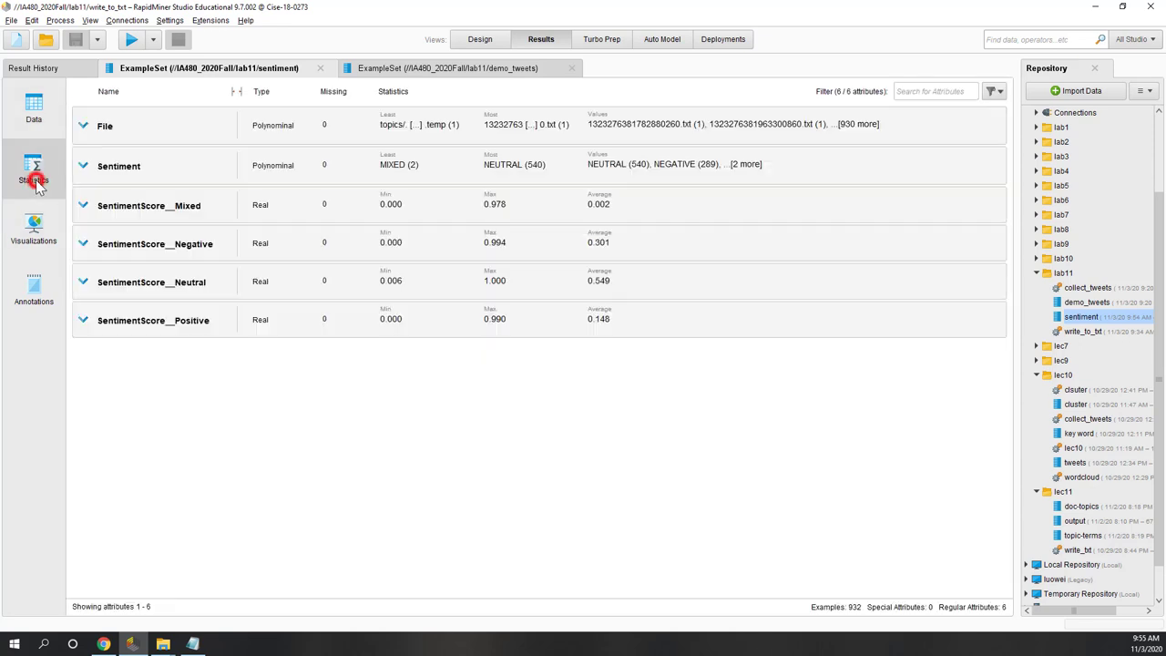
pyautogui.click(135, 173)
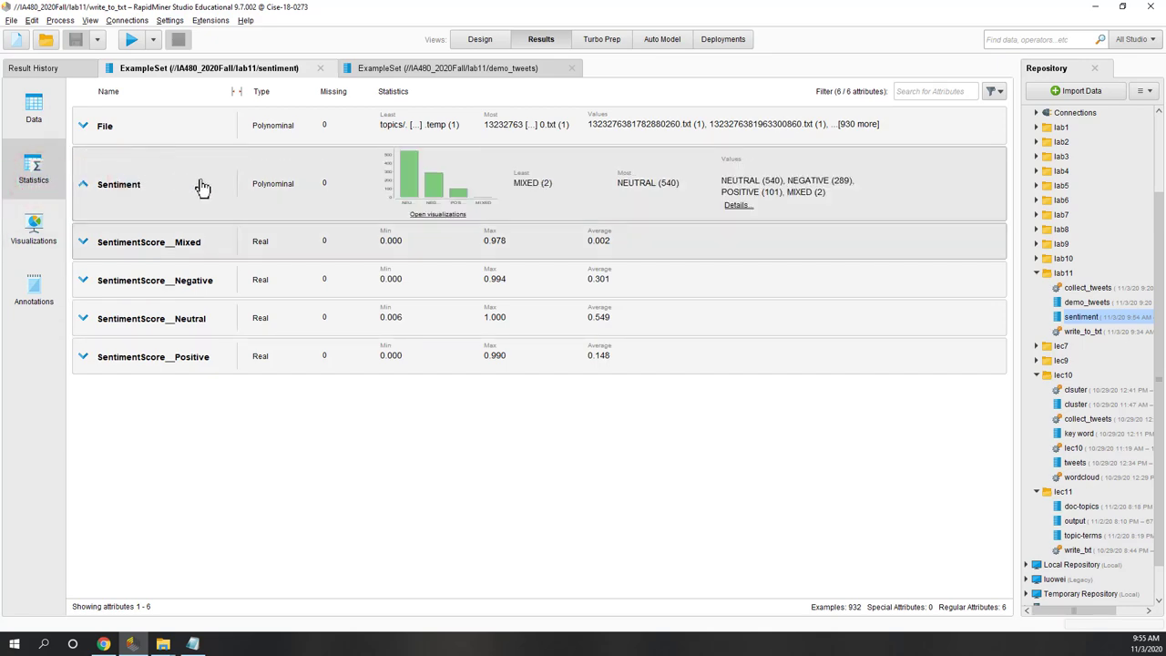
pyautogui.click(425, 217)
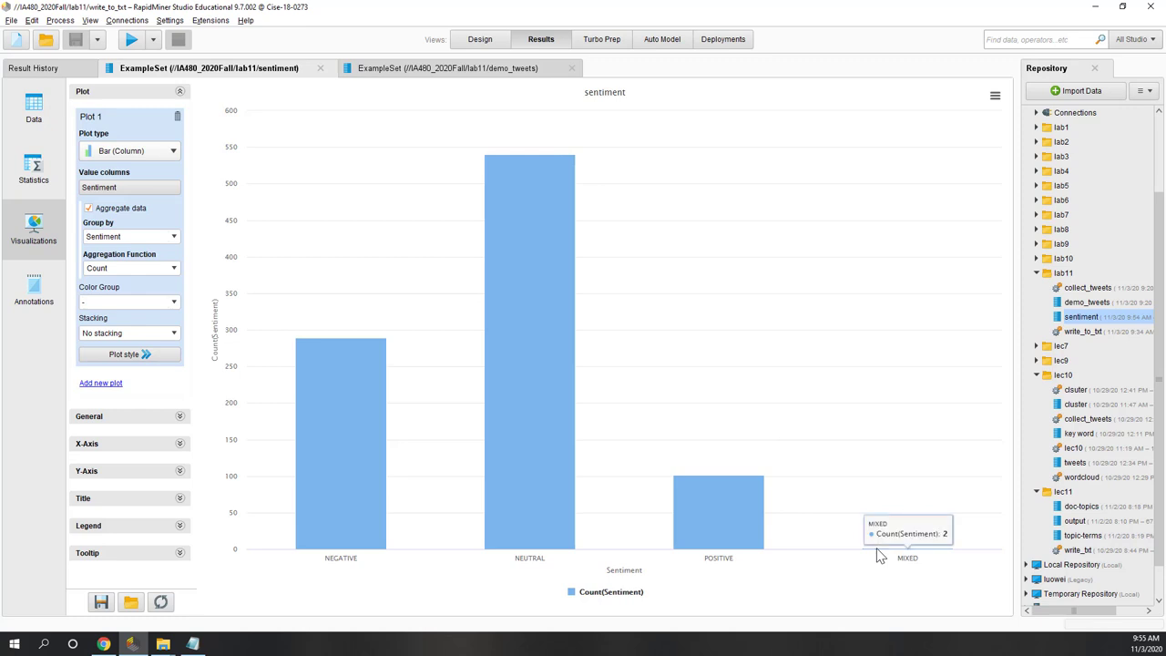
# Return to the attribute statistics and expand the details of SentimentScore__Mixed
pyautogui.click(34, 169)
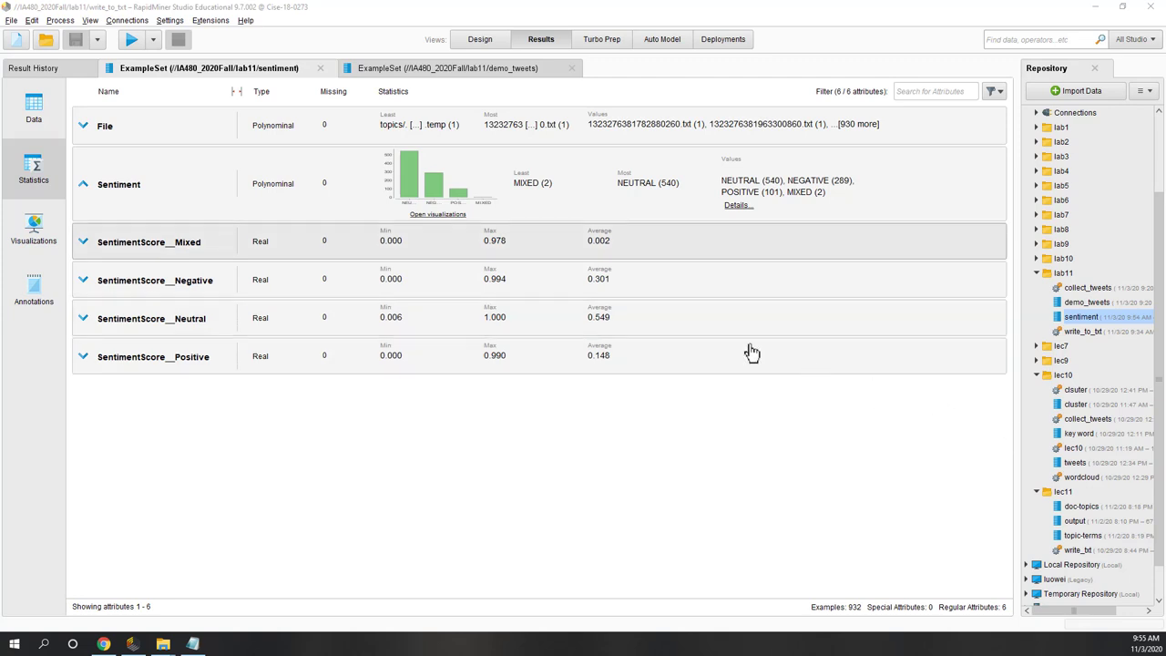
pyautogui.click(407, 240)
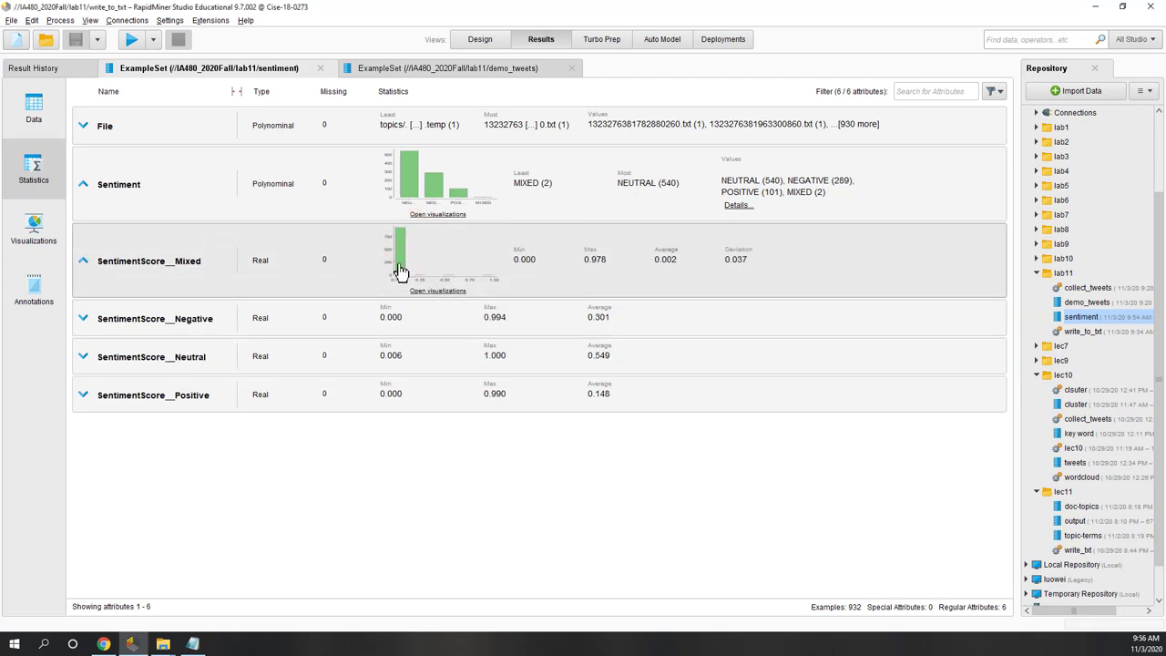
# Expand the statistics details of SentimentScore__Negative, SentimentScore__Neutral and SentimentScore__Positive to examine their distributions
pyautogui.click(416, 329)
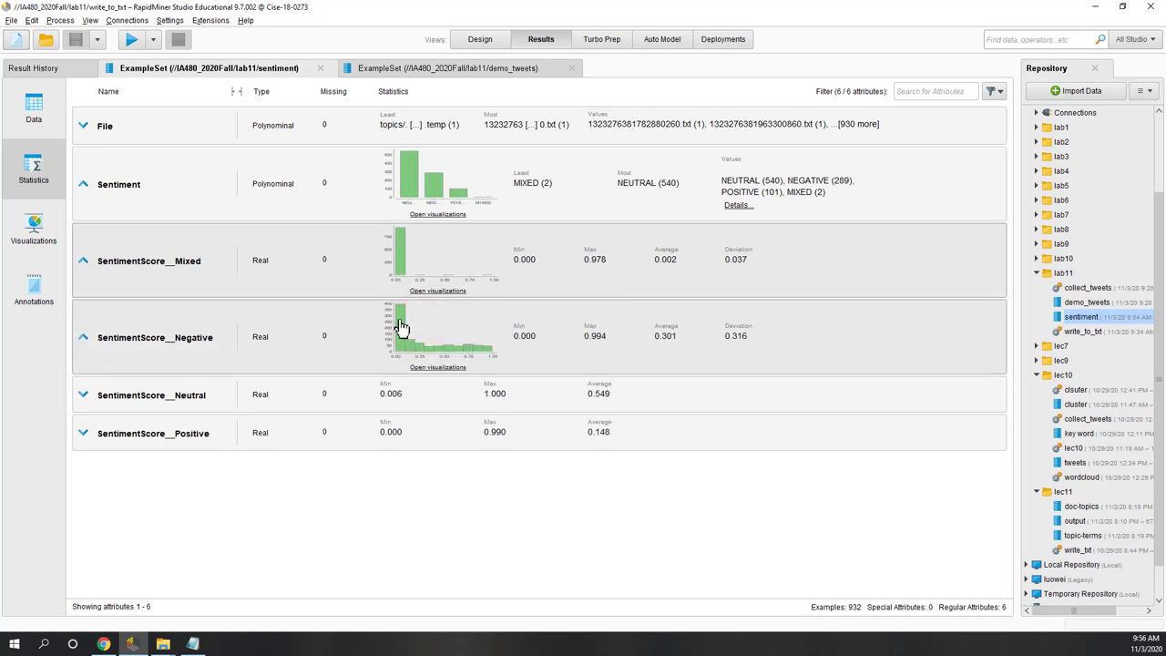
pyautogui.click(428, 406)
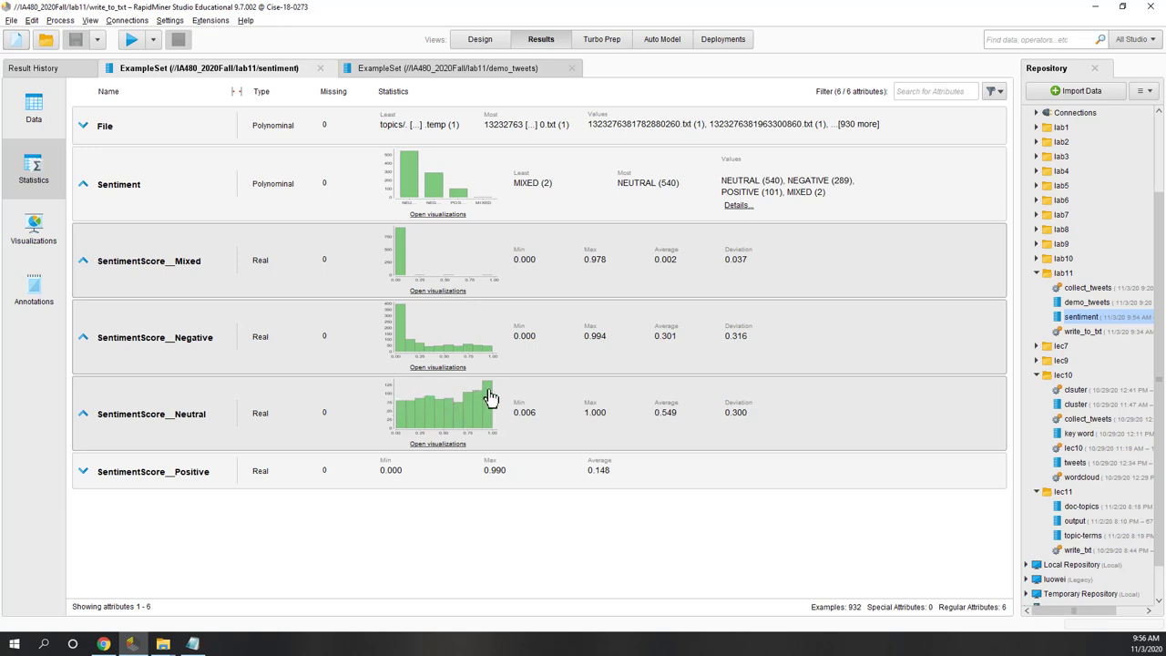
pyautogui.click(421, 470)
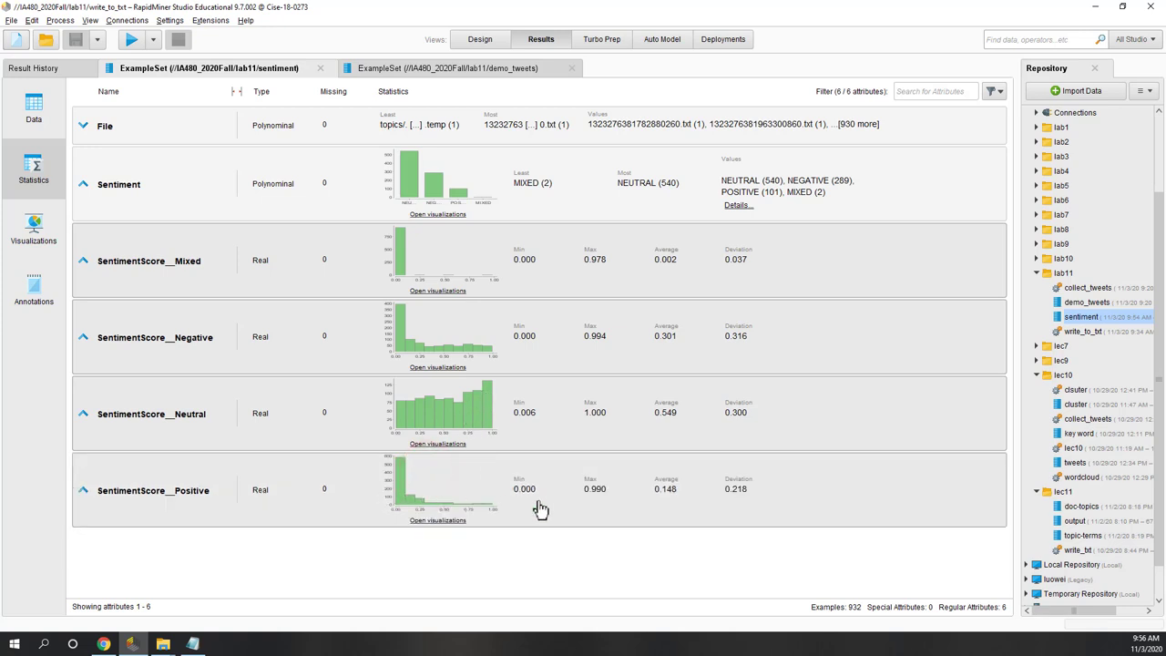
# Open the full bar chart of the Sentiment attribute and read the counts of the neutral, negative and positive bars
pyautogui.click(437, 214)
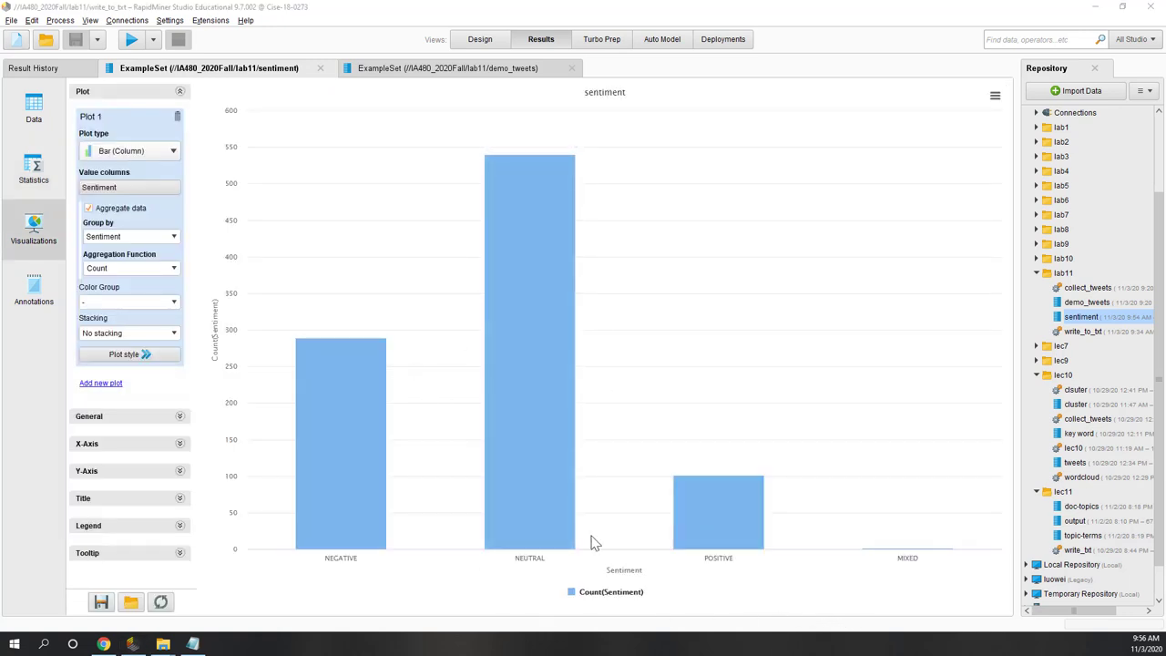
pyautogui.moveTo(516, 499)
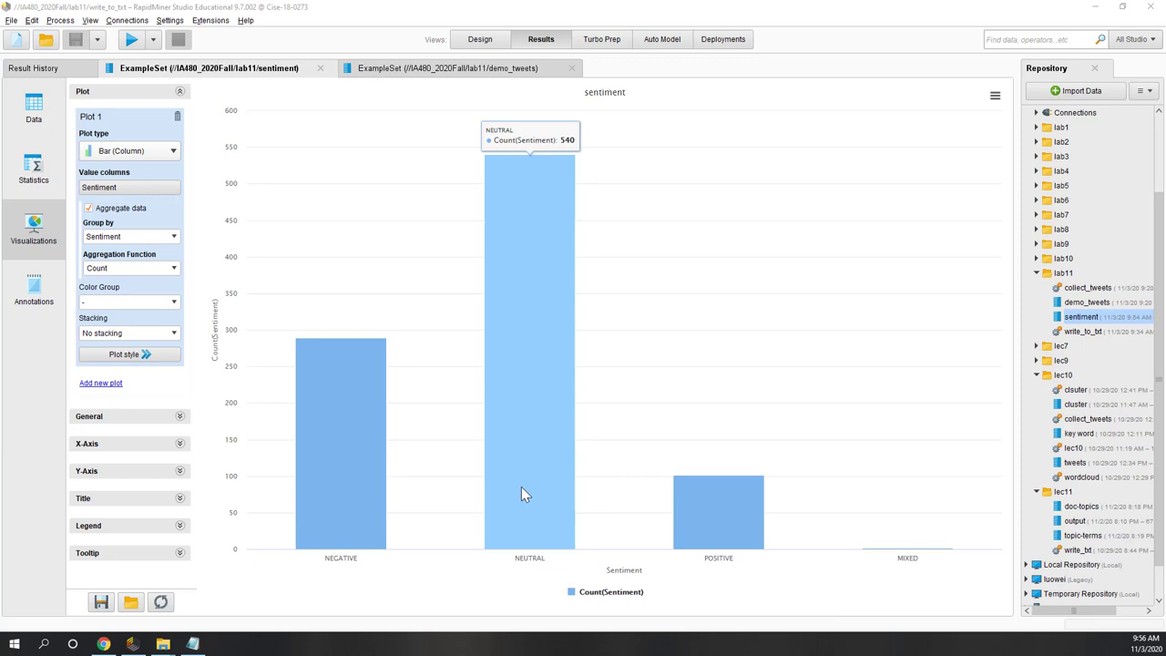
pyautogui.moveTo(370, 475)
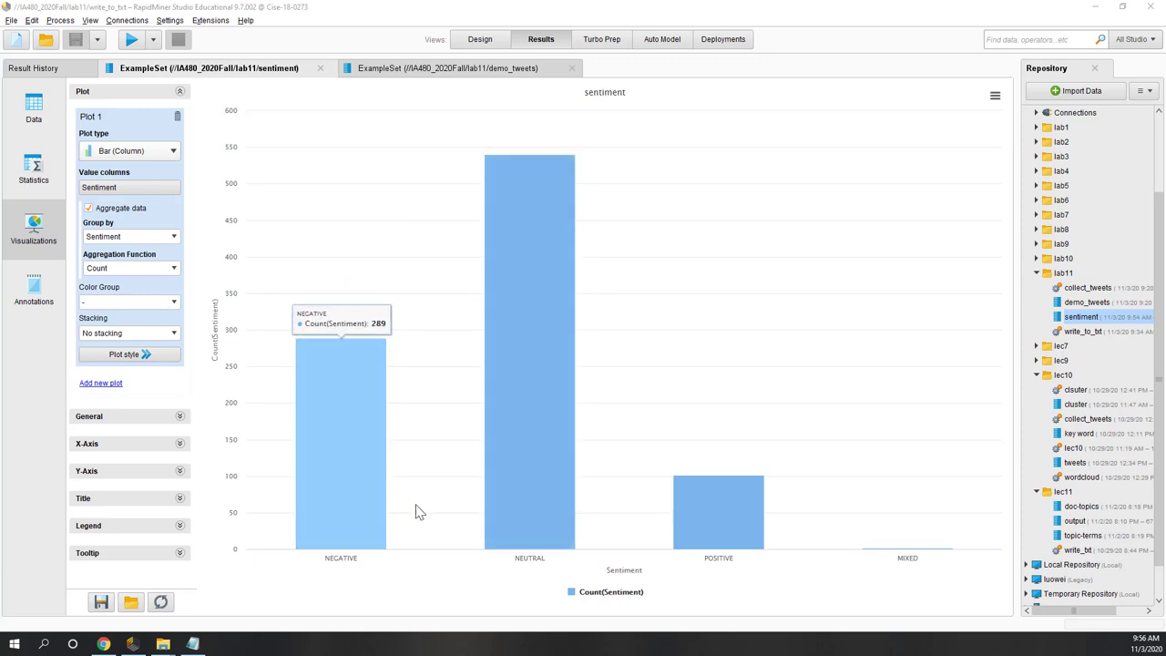
pyautogui.moveTo(703, 507)
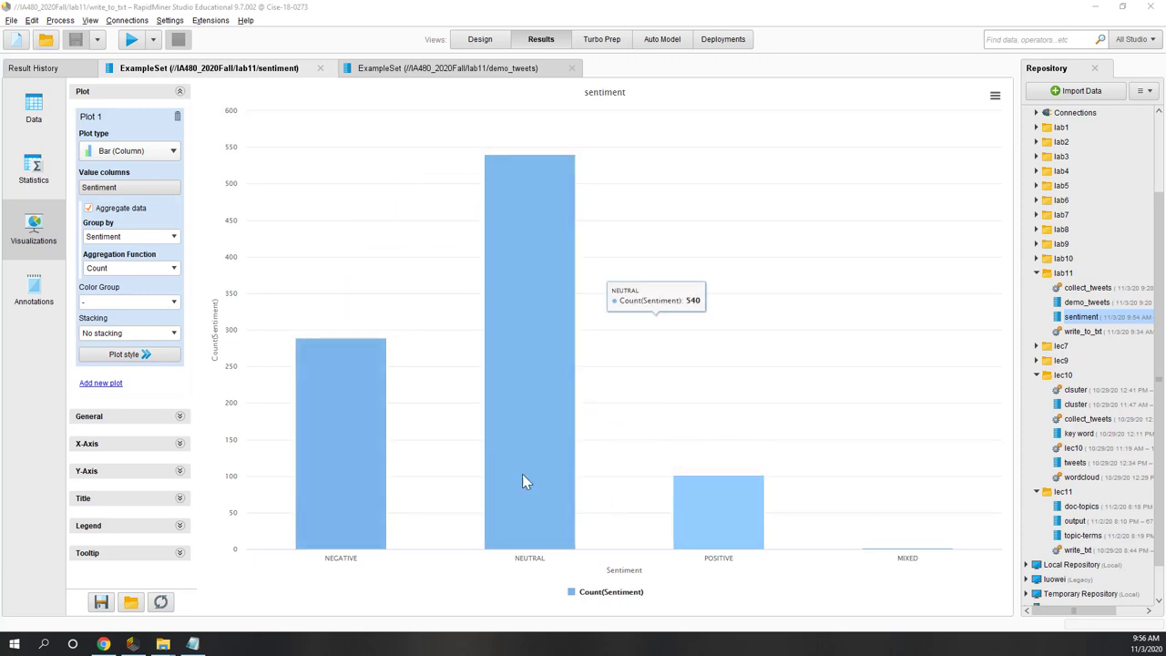
pyautogui.moveTo(522, 473)
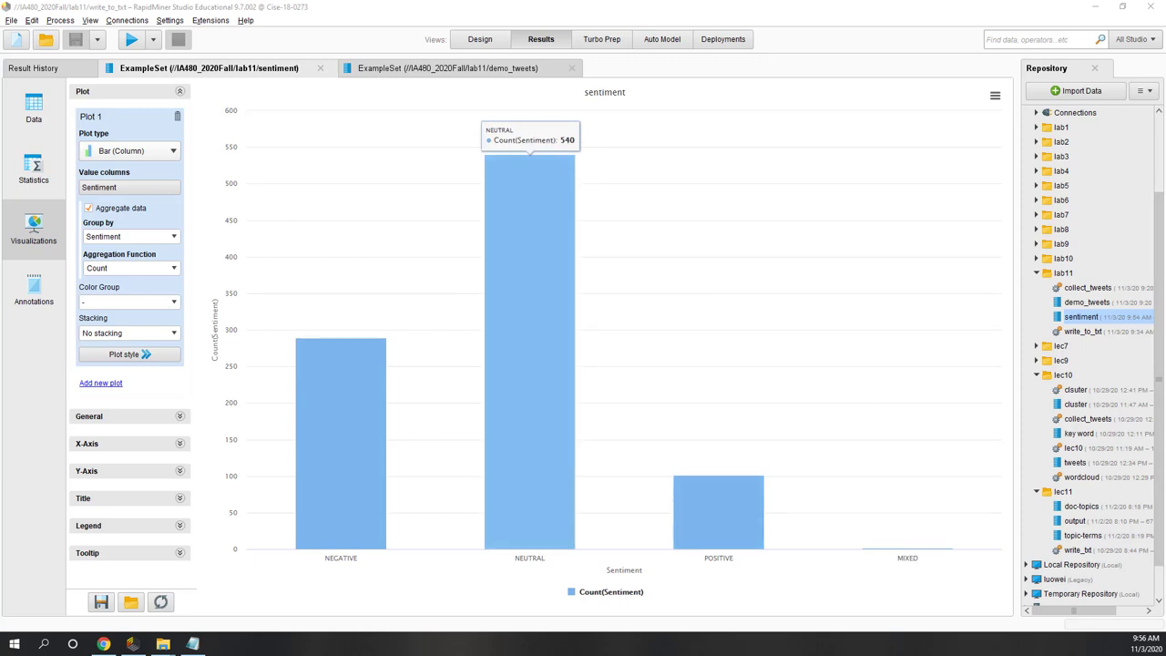
# Return to the sentiment data table and examine the File and Sentiment values in the first row
pyautogui.click(37, 114)
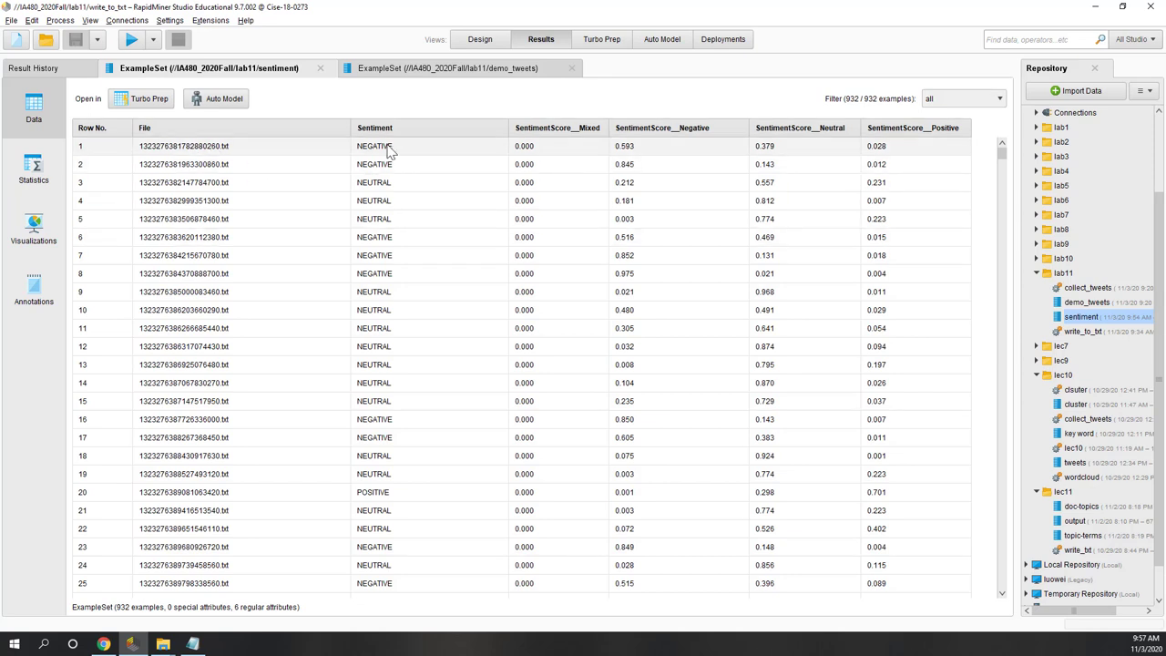
pyautogui.click(182, 152)
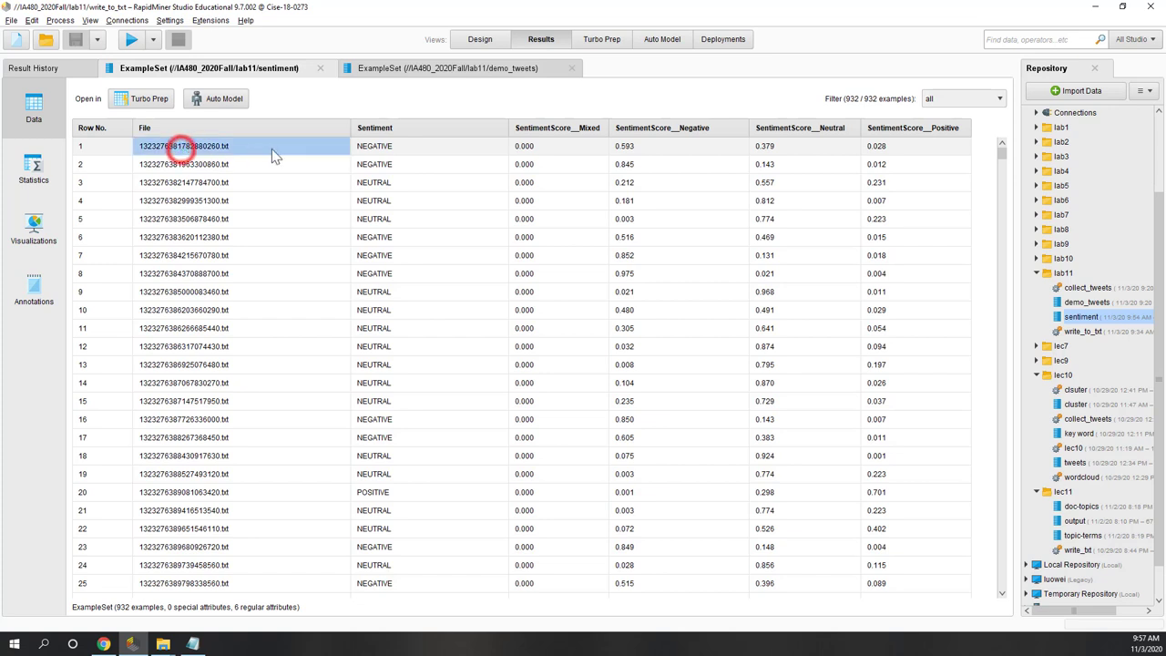
pyautogui.click(363, 153)
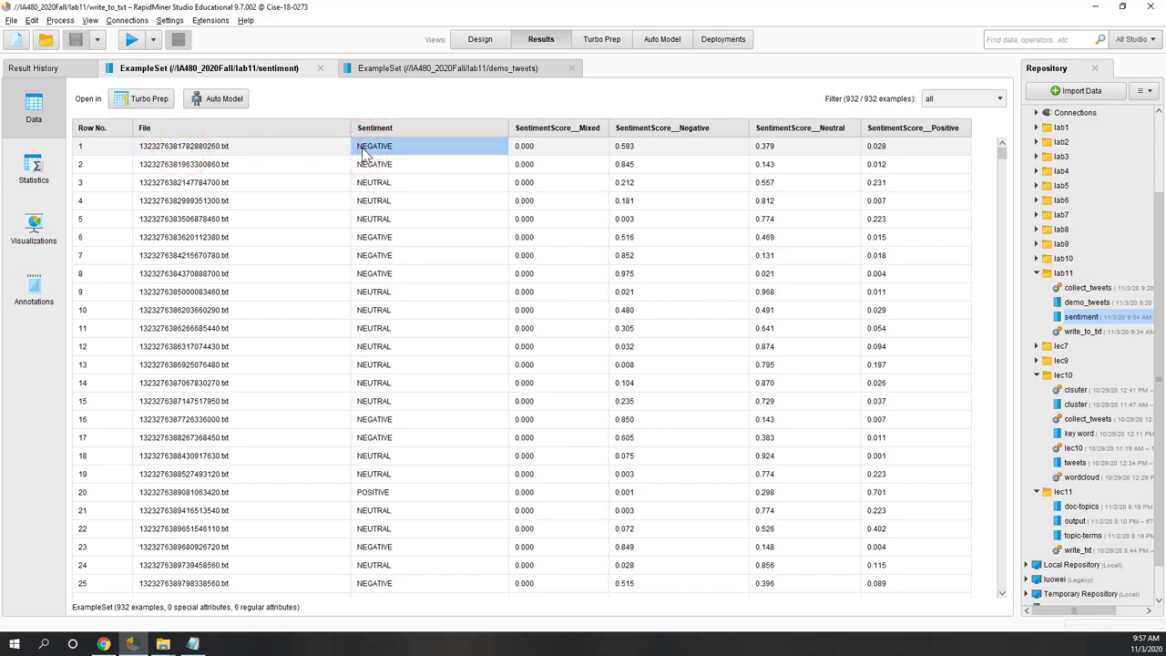
# Send the sentiment table to Turbo Prep, replace ".txt" with nothing in the File column and commit the transformation
pyautogui.click(146, 98)
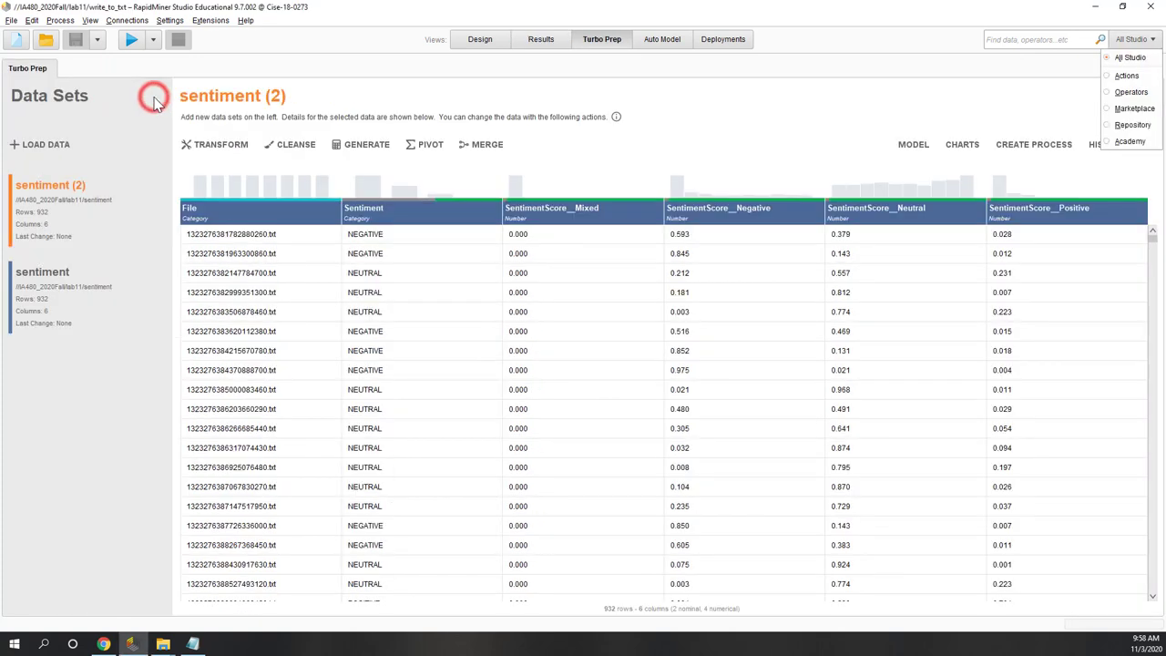
pyautogui.click(222, 212)
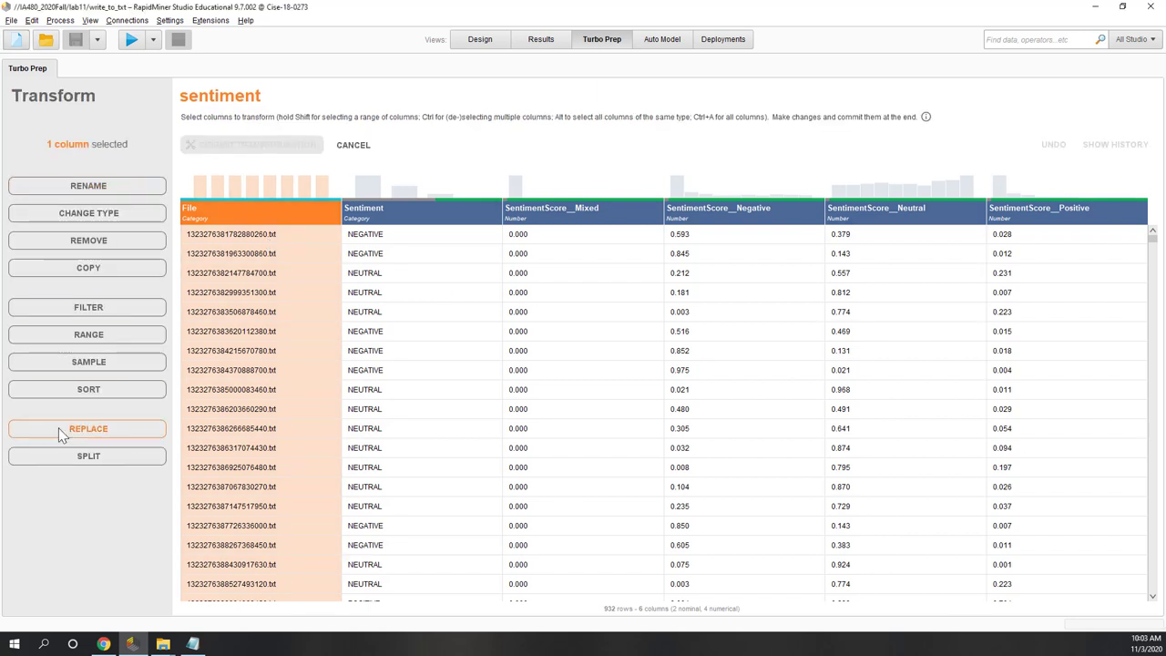
pyautogui.click(60, 429)
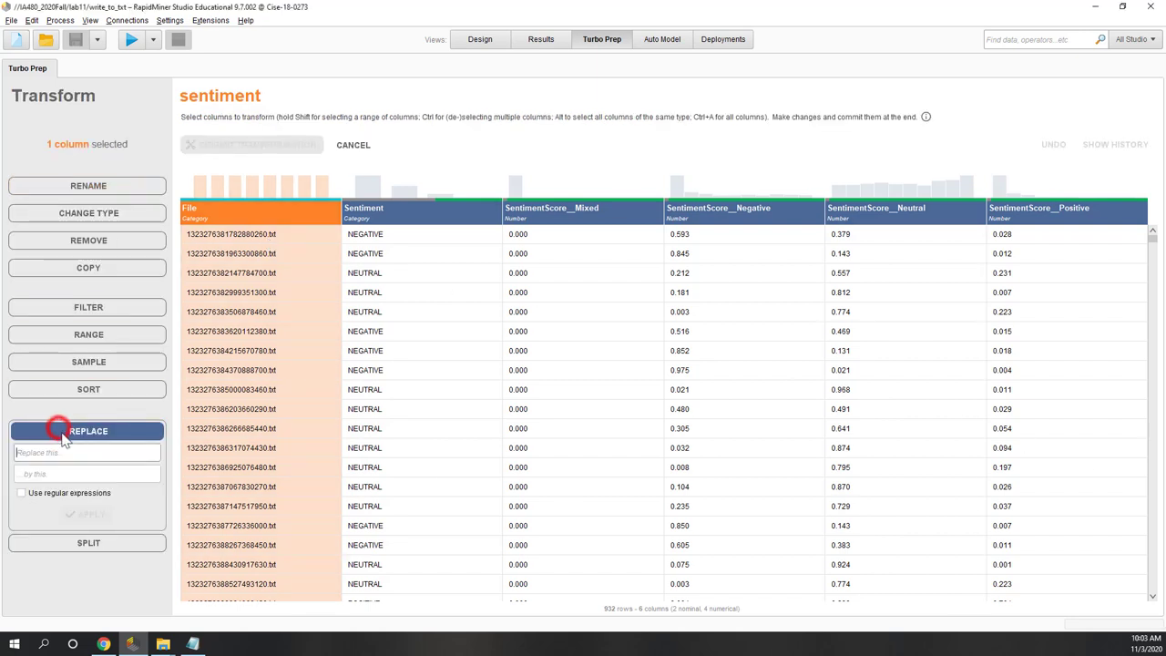
pyautogui.click(77, 452)
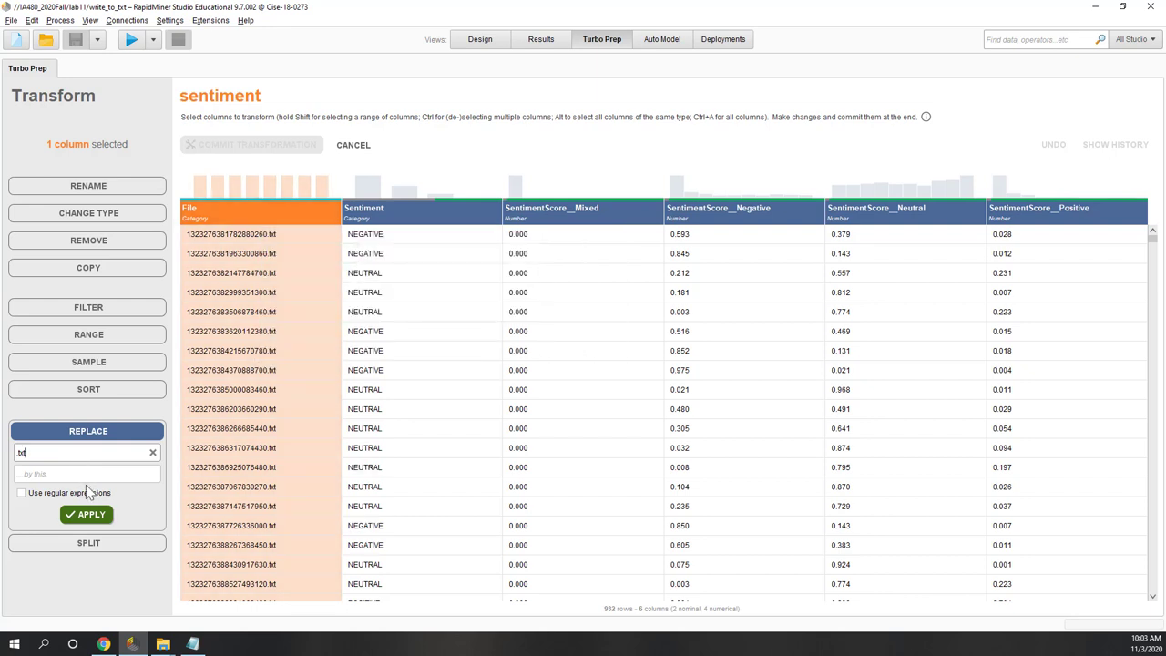
pyautogui.click(95, 516)
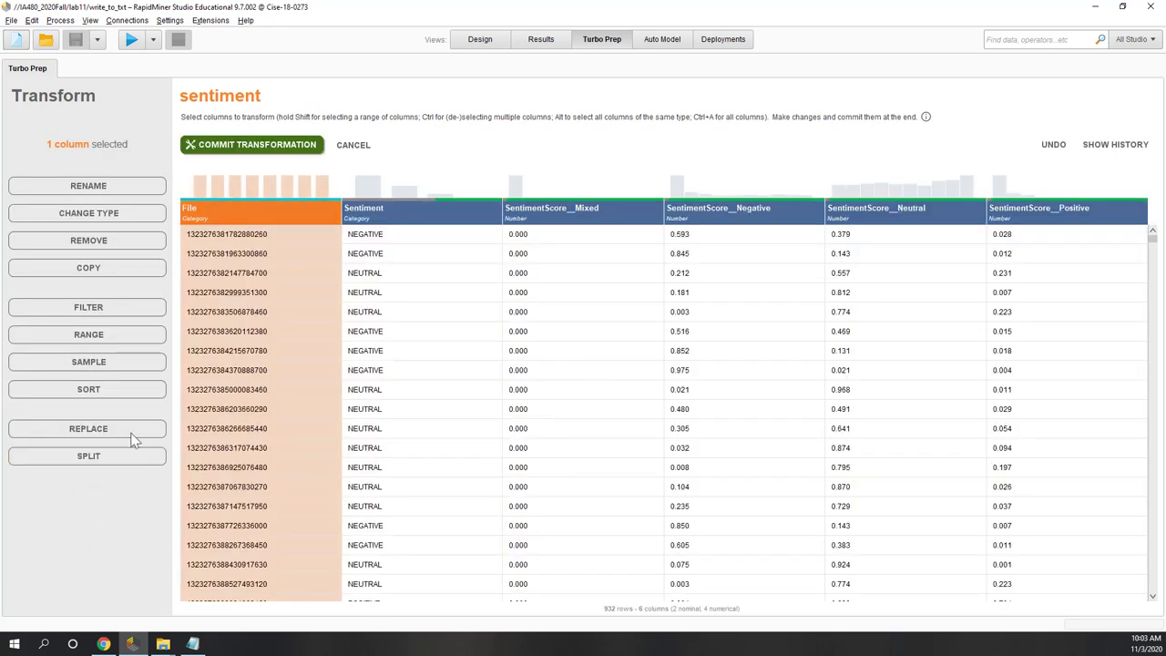
pyautogui.click(255, 146)
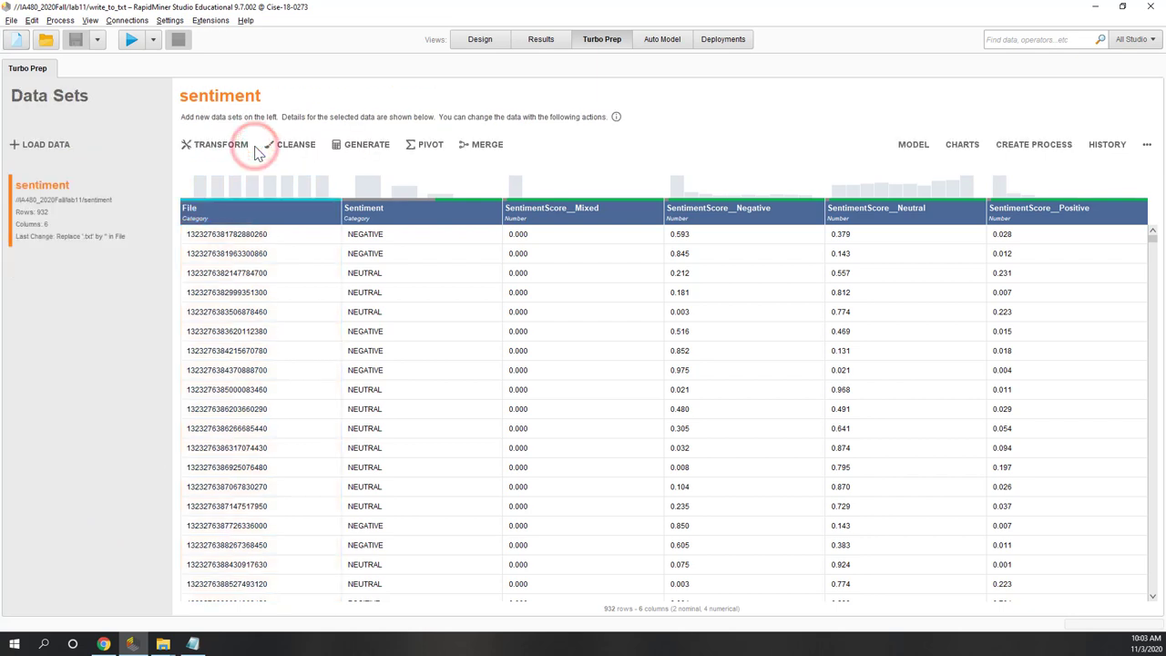
# Load demo_tweets from the lab11 folder as a second data set and narrow its Text column
pyautogui.click(40, 151)
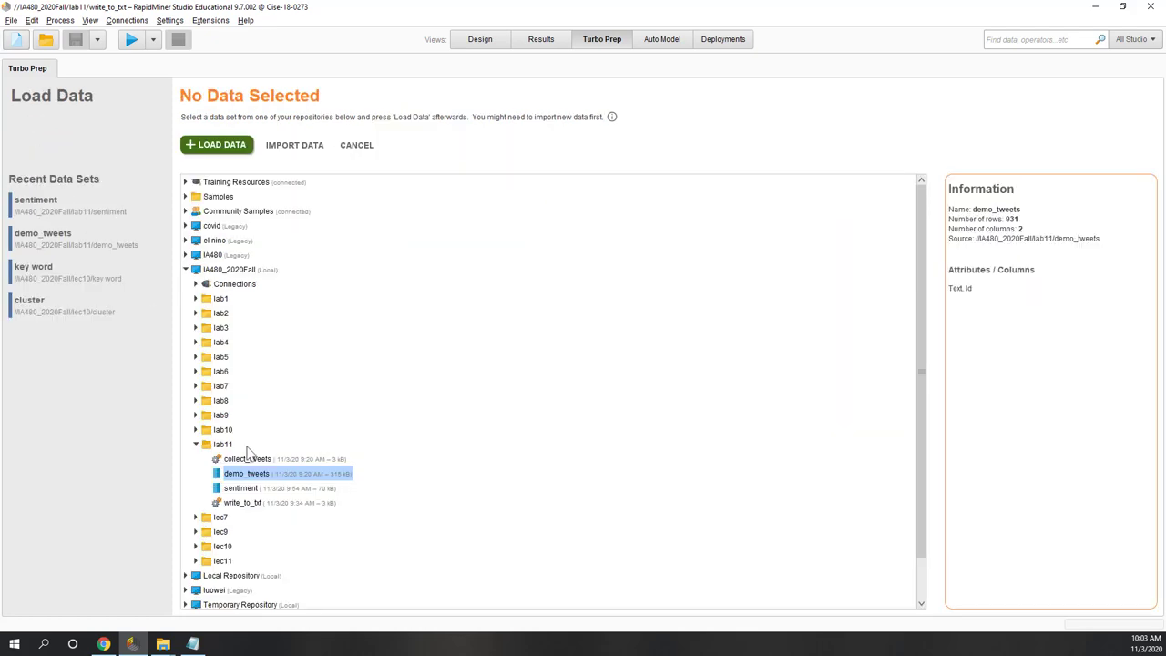
pyautogui.click(196, 149)
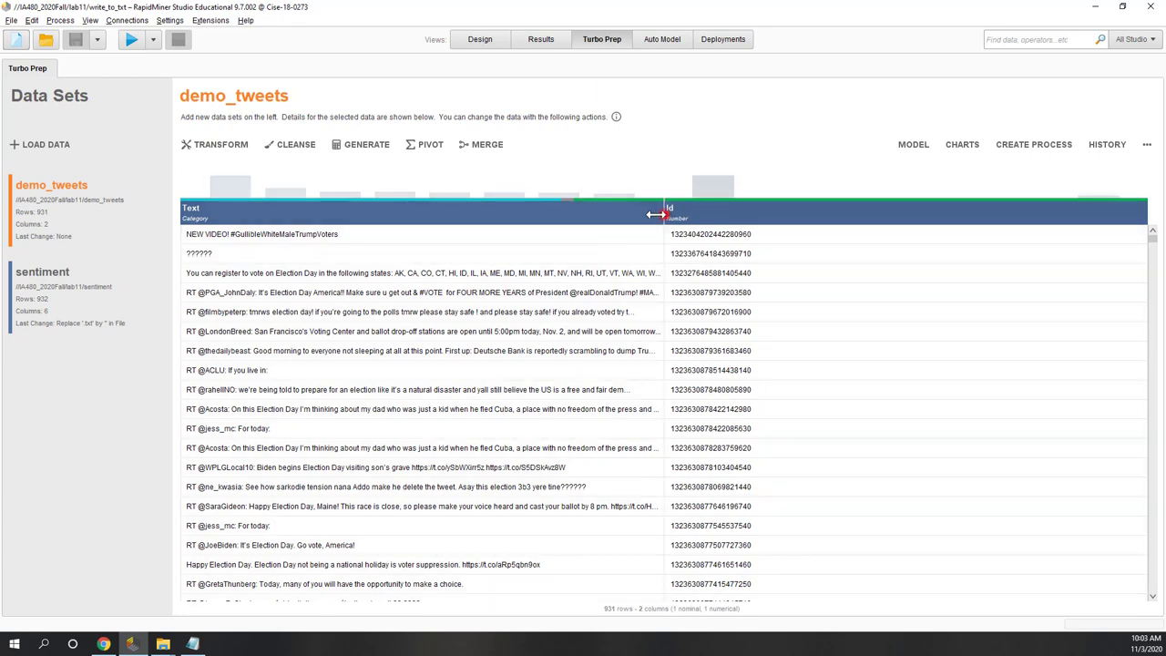
pyautogui.moveTo(663, 213); pyautogui.dragTo(575, 213)
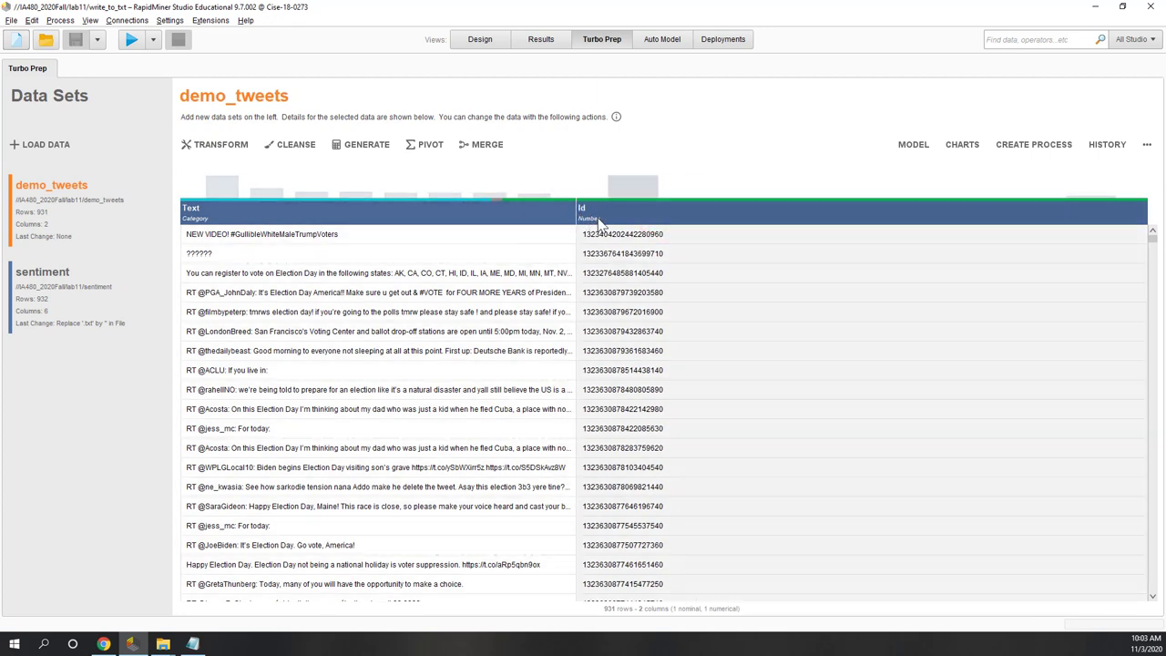
# Change the type of the Id column in demo_tweets to category and commit the transformation
pyautogui.click(599, 219)
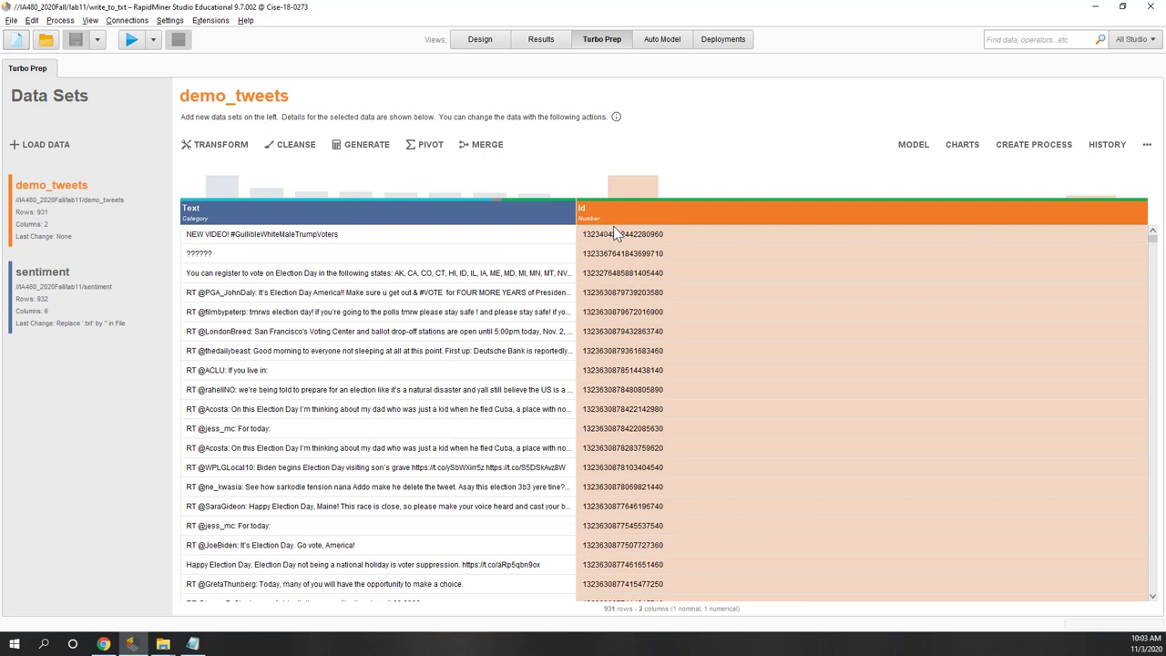
pyautogui.click(222, 147)
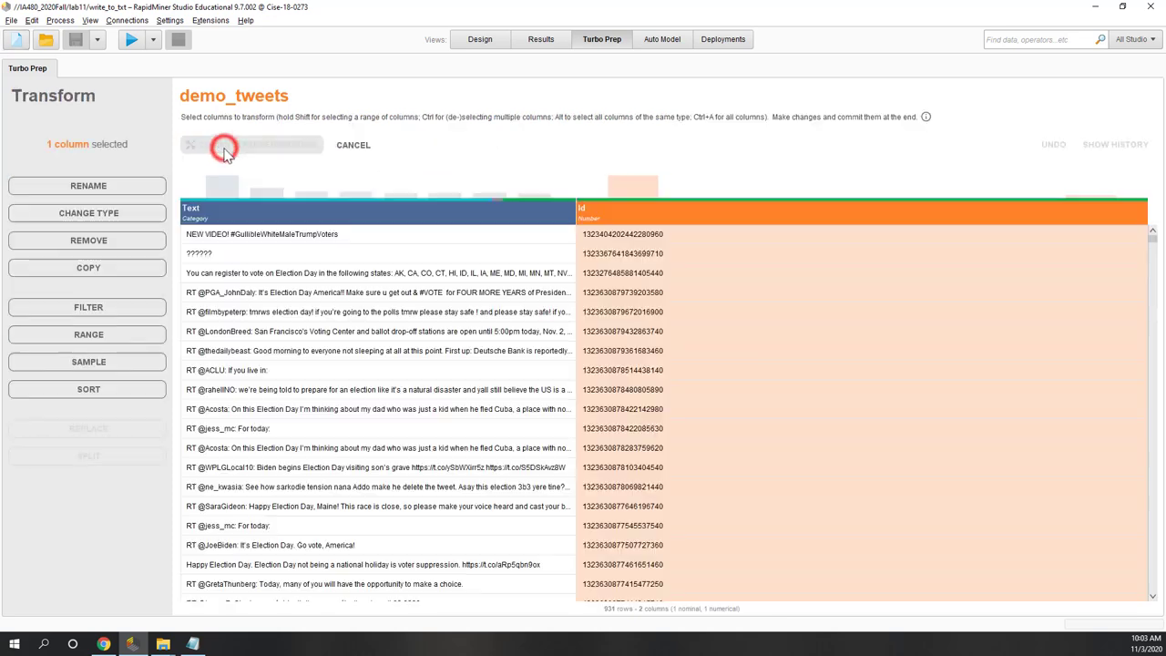
pyautogui.click(107, 217)
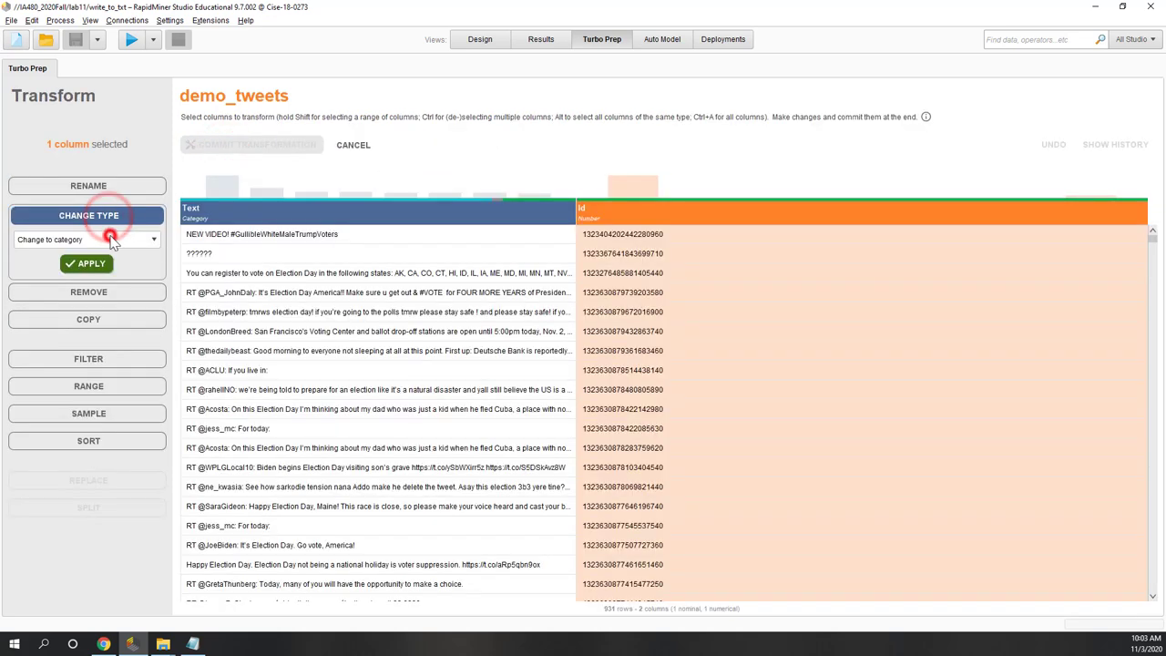
pyautogui.click(111, 229)
pyautogui.click(97, 265)
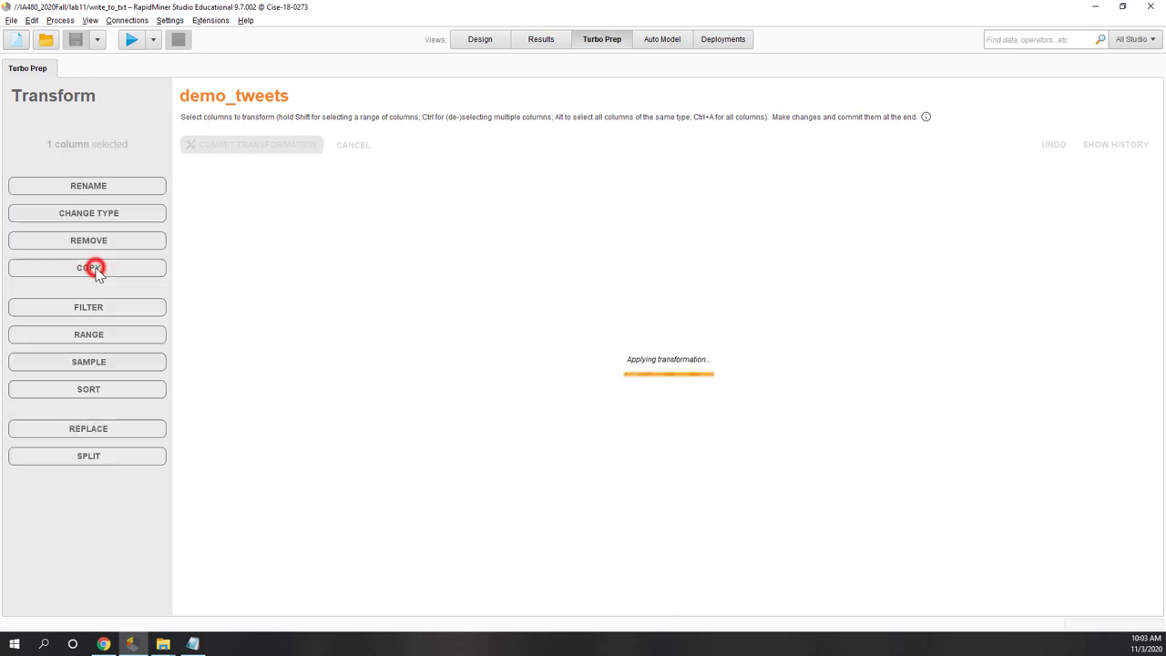
pyautogui.click(223, 147)
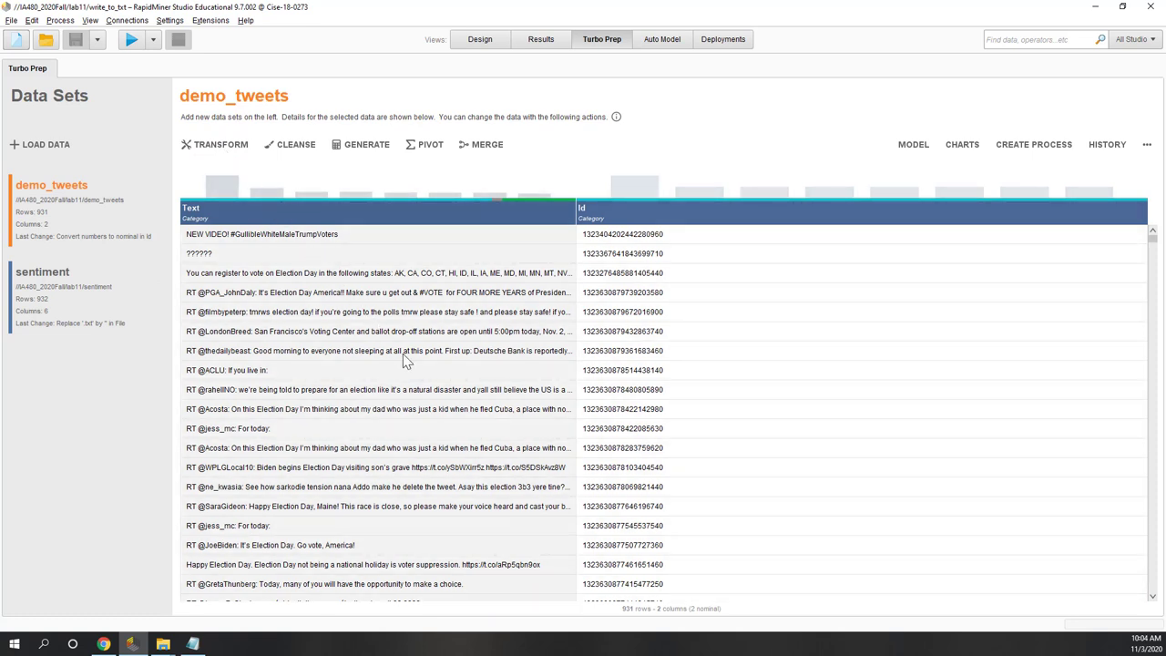
# Start a merge of the sentiment data set with demo_tweets, using Inner Join as the merge type
pyautogui.click(73, 311)
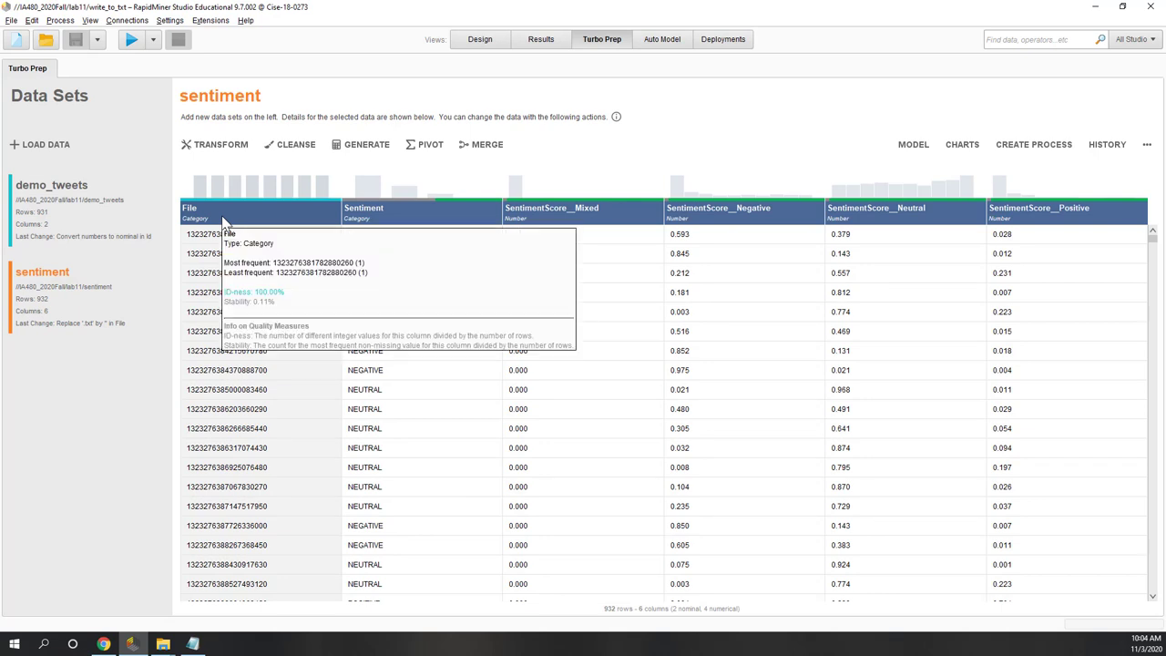
pyautogui.click(480, 146)
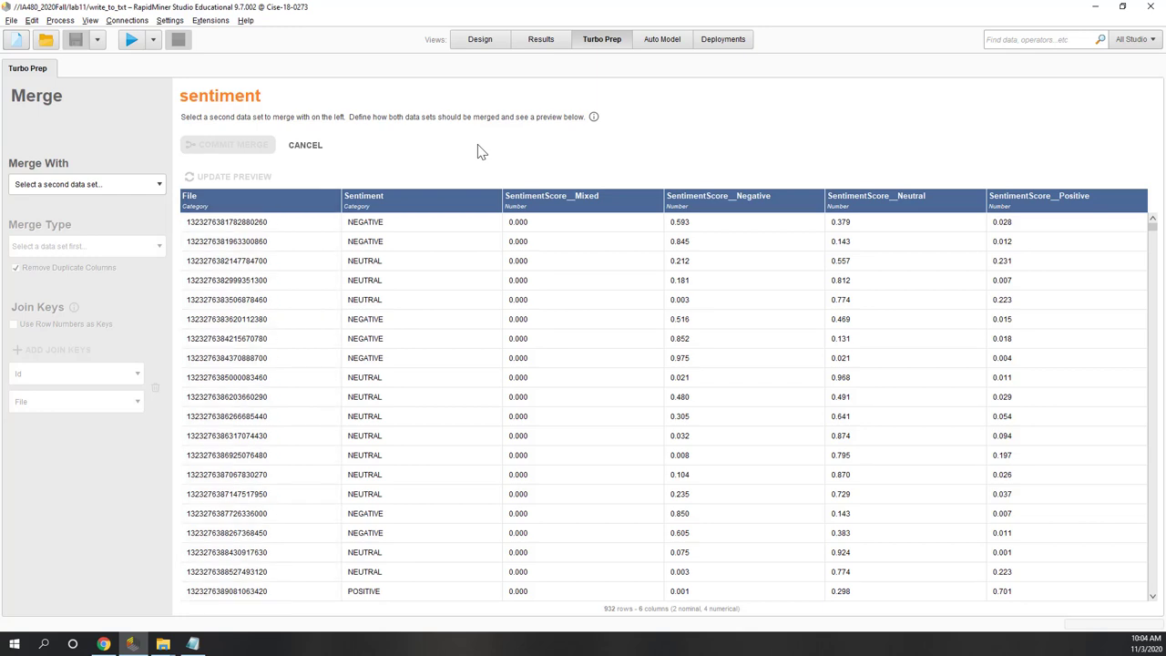
pyautogui.click(78, 185)
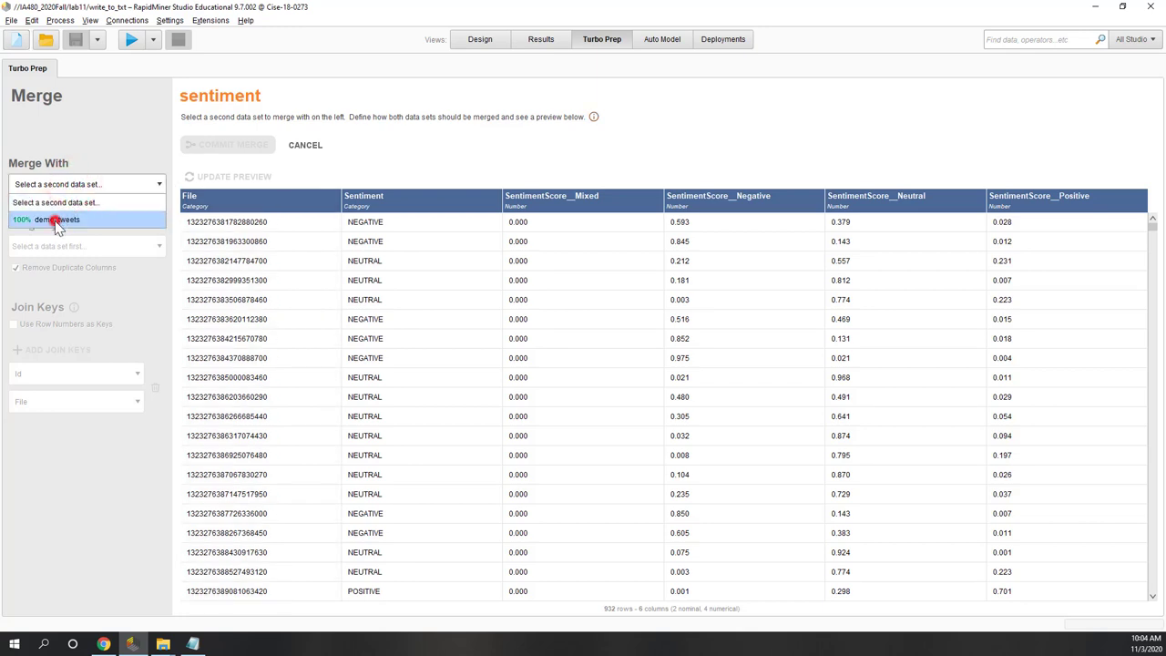
pyautogui.click(57, 222)
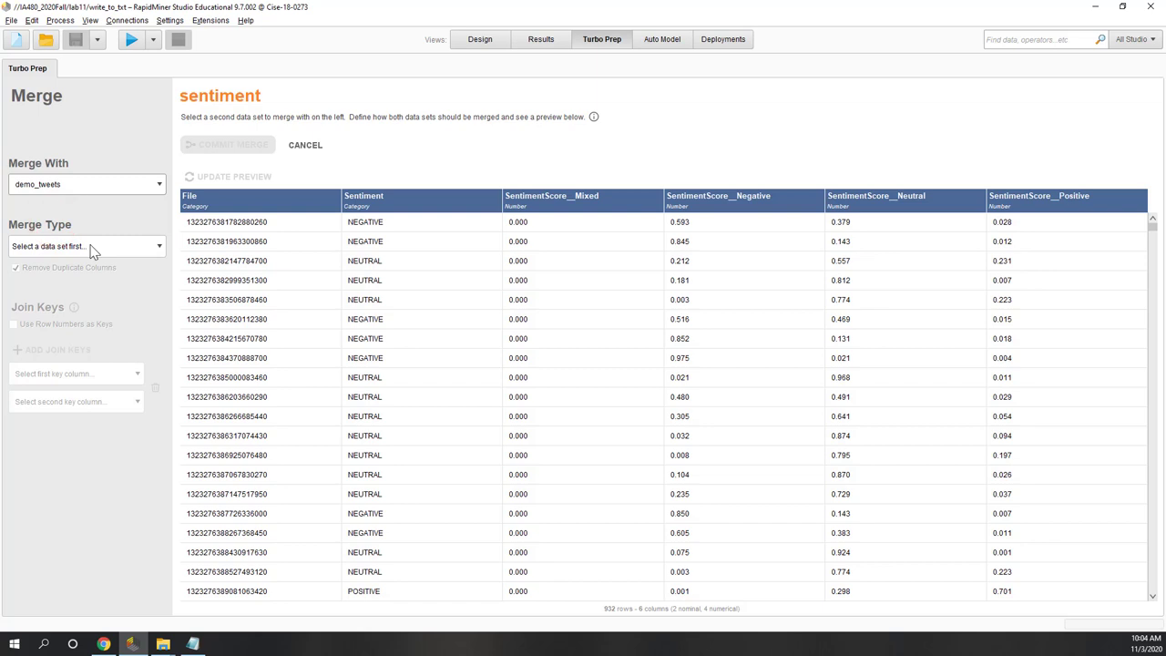
pyautogui.click(91, 251)
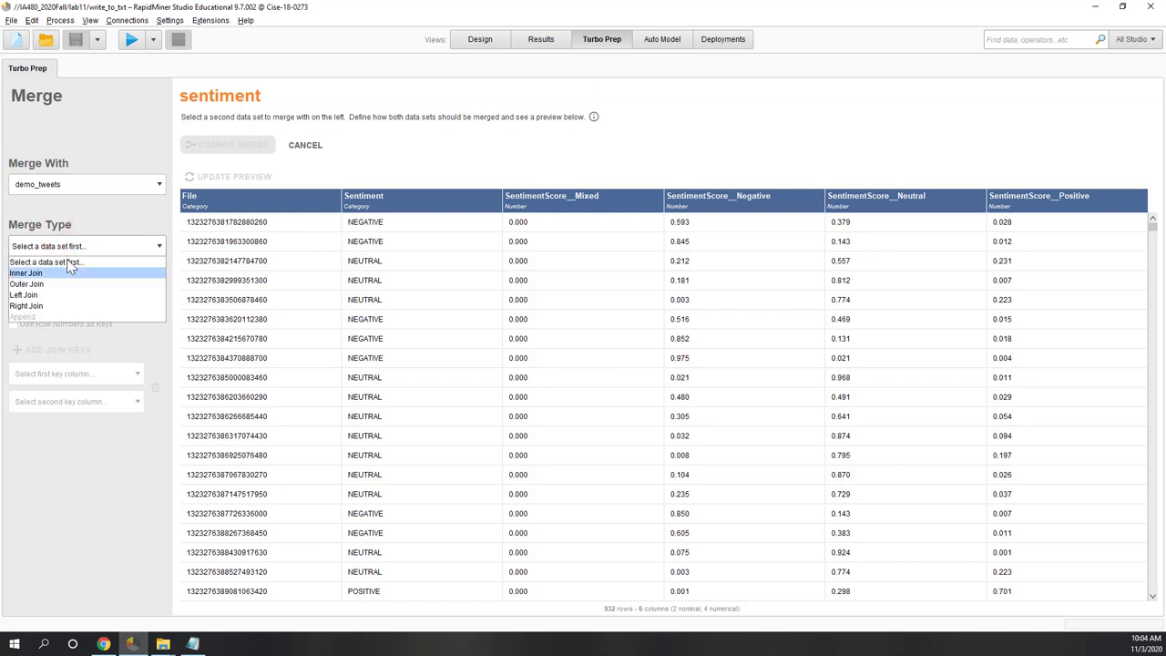
pyautogui.click(28, 273)
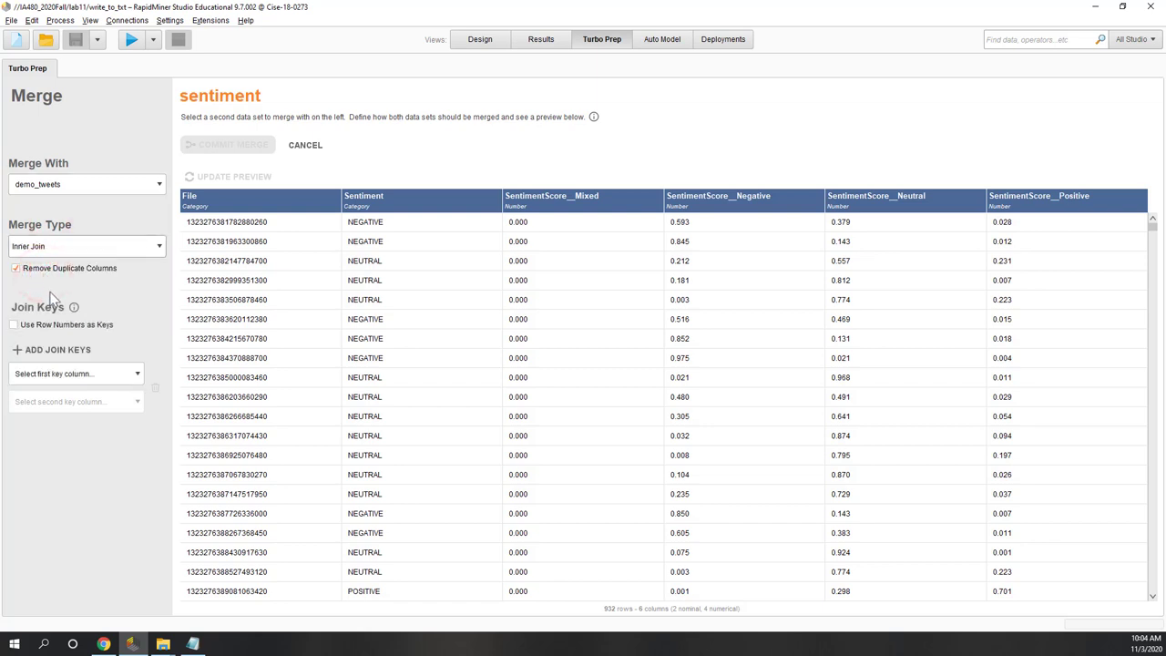
# Set the join keys to File for sentiment and Id for demo_tweets, and update the merge preview
pyautogui.click(80, 383)
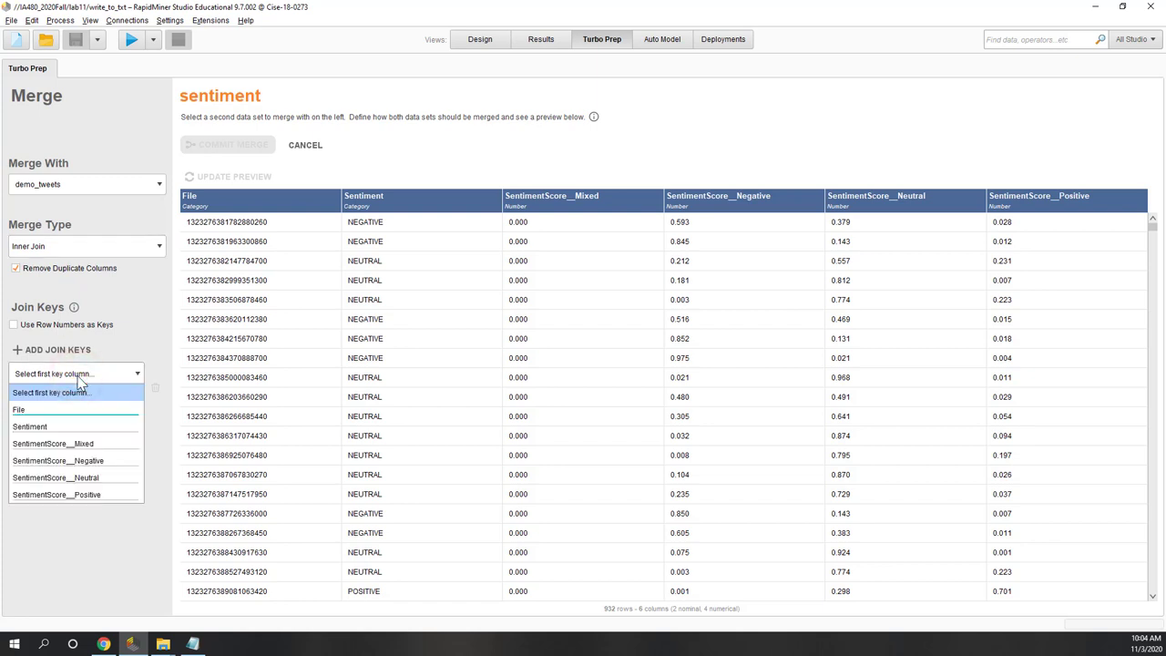
pyautogui.press('Down')
pyautogui.click(80, 411)
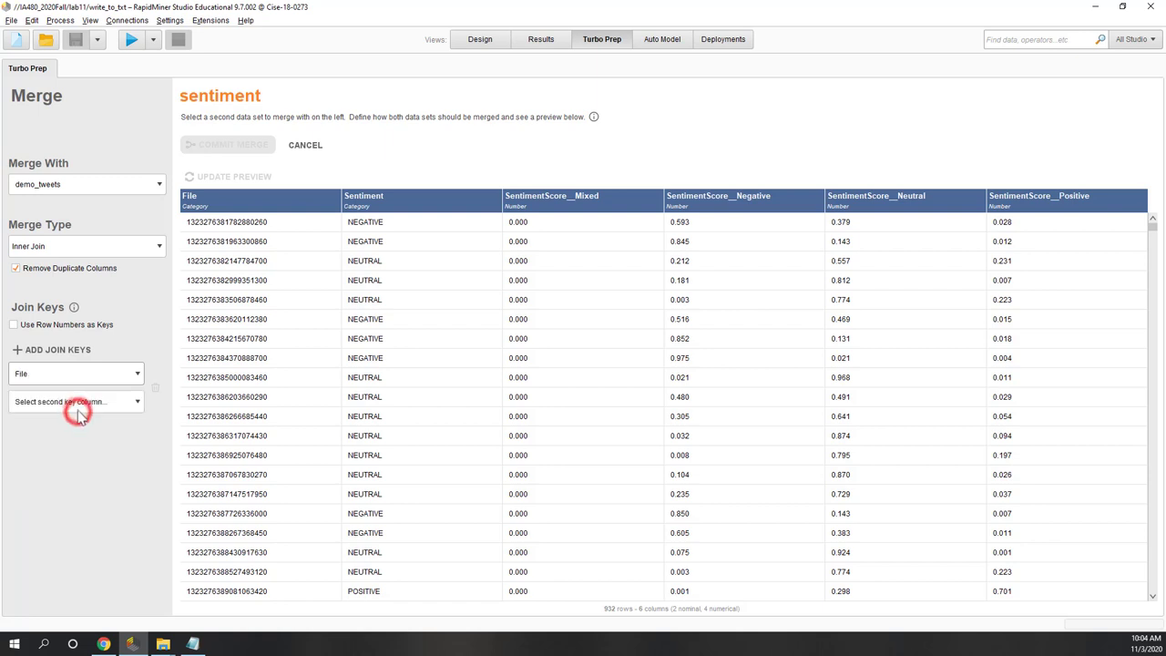
pyautogui.click(79, 403)
pyautogui.click(52, 438)
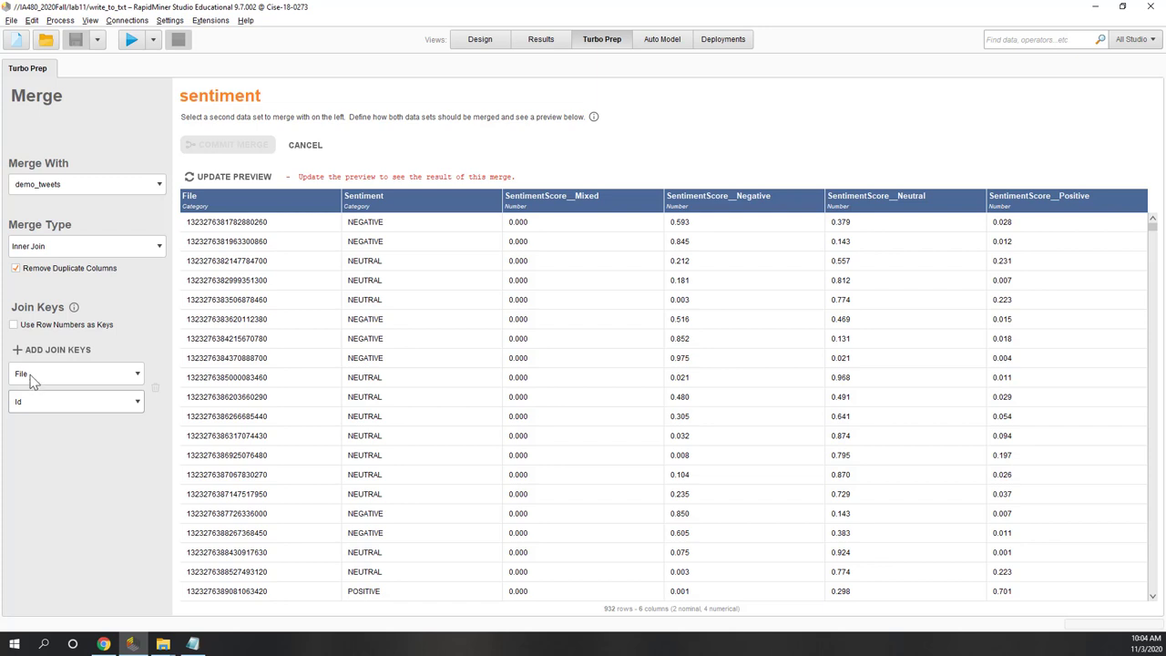
pyautogui.click(229, 176)
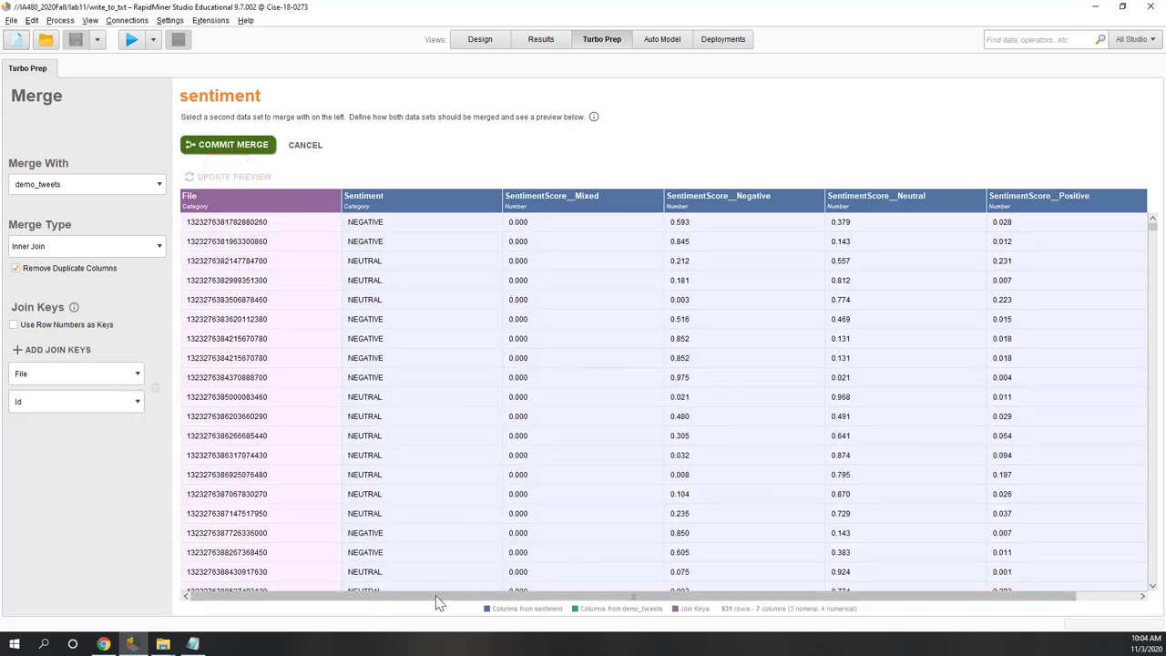
# Check the merged columns across the preview and commit the merge of sentiment with demo_tweets
pyautogui.moveTo(434, 596); pyautogui.dragTo(404, 601)
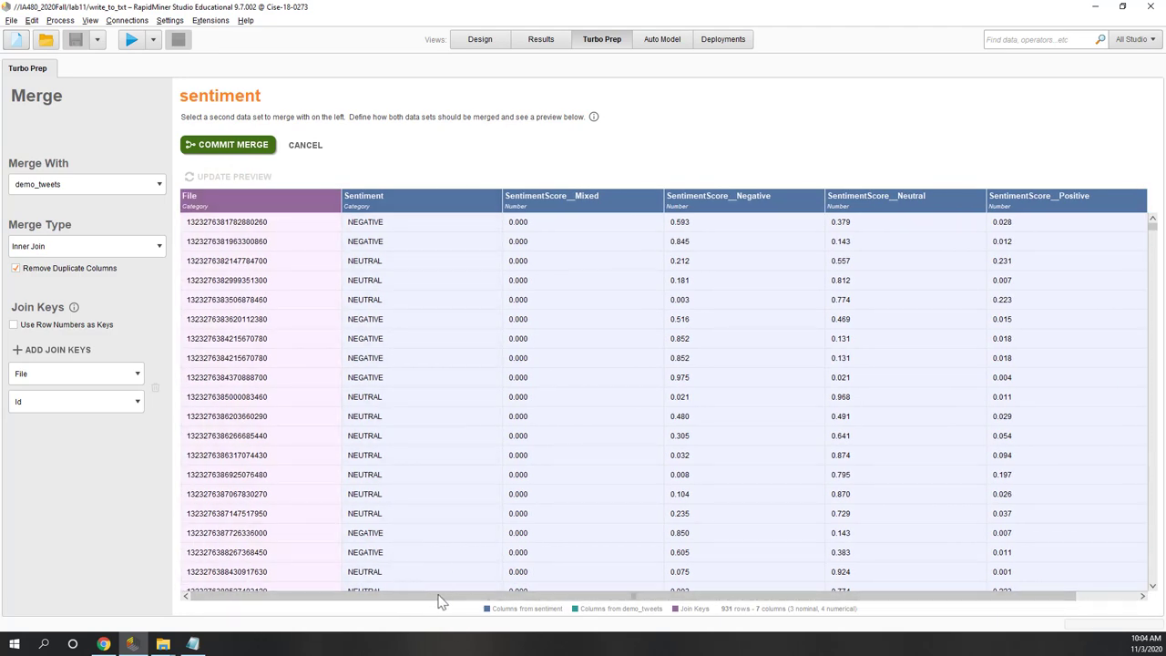
pyautogui.moveTo(452, 596); pyautogui.dragTo(572, 605)
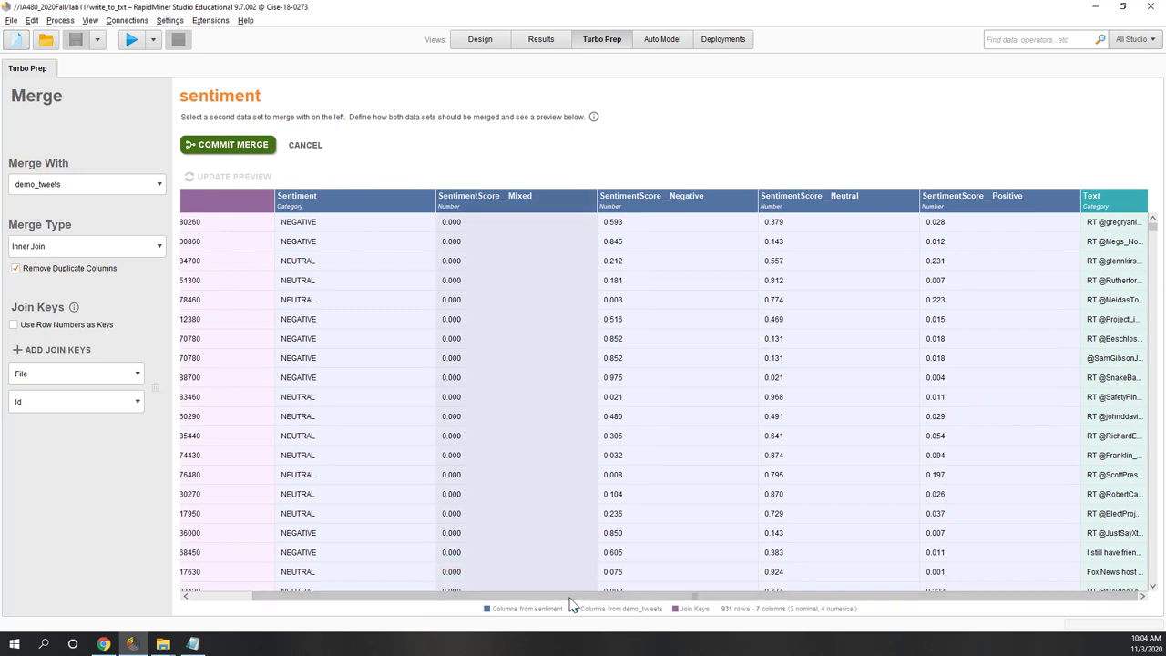
pyautogui.click(227, 145)
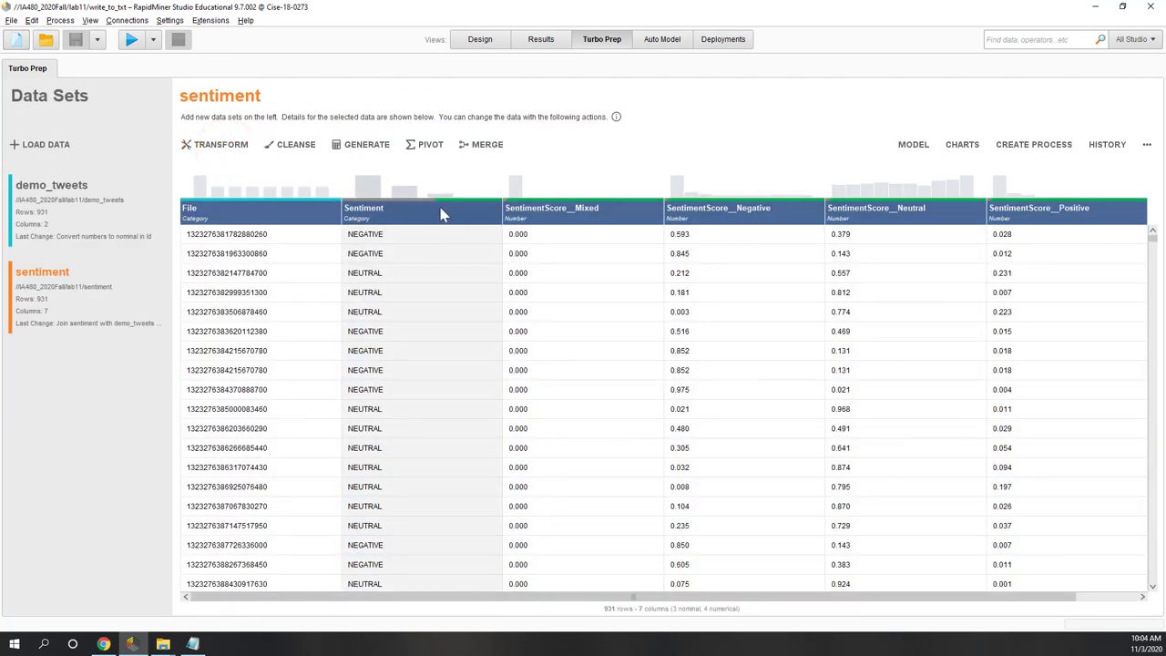
# Narrow the SentimentScore__Positive and SentimentScore__Negative columns to give the merged Text column more room
pyautogui.click(458, 210)
pyautogui.moveTo(510, 596); pyautogui.dragTo(574, 597)
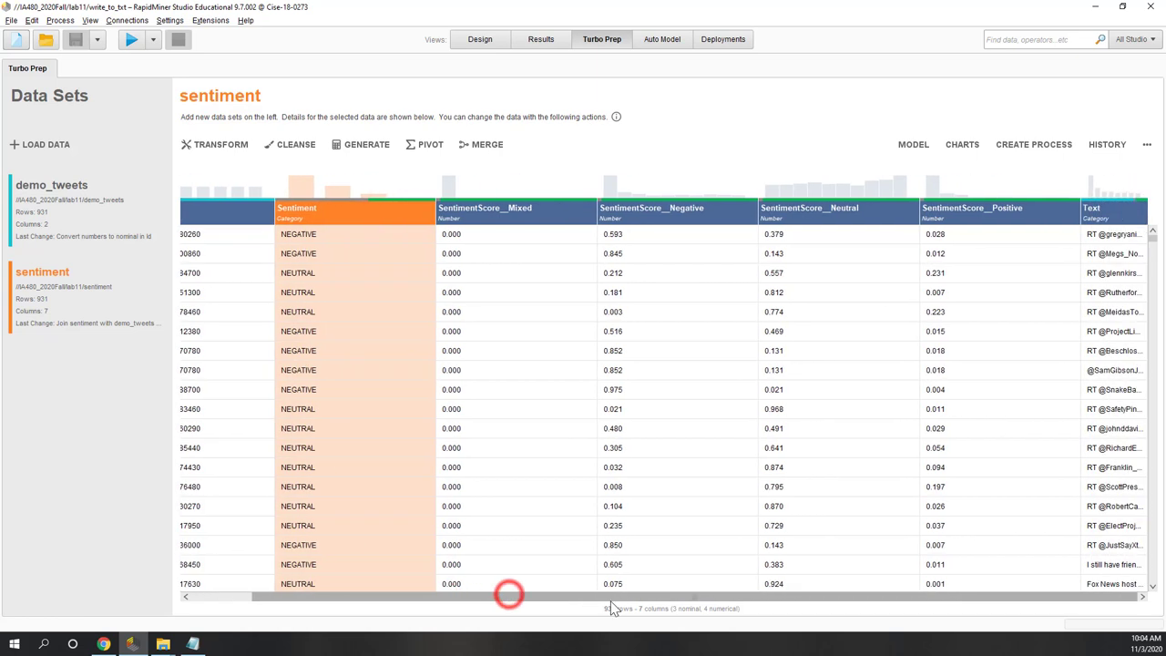
pyautogui.moveTo(1081, 210); pyautogui.dragTo(1047, 219)
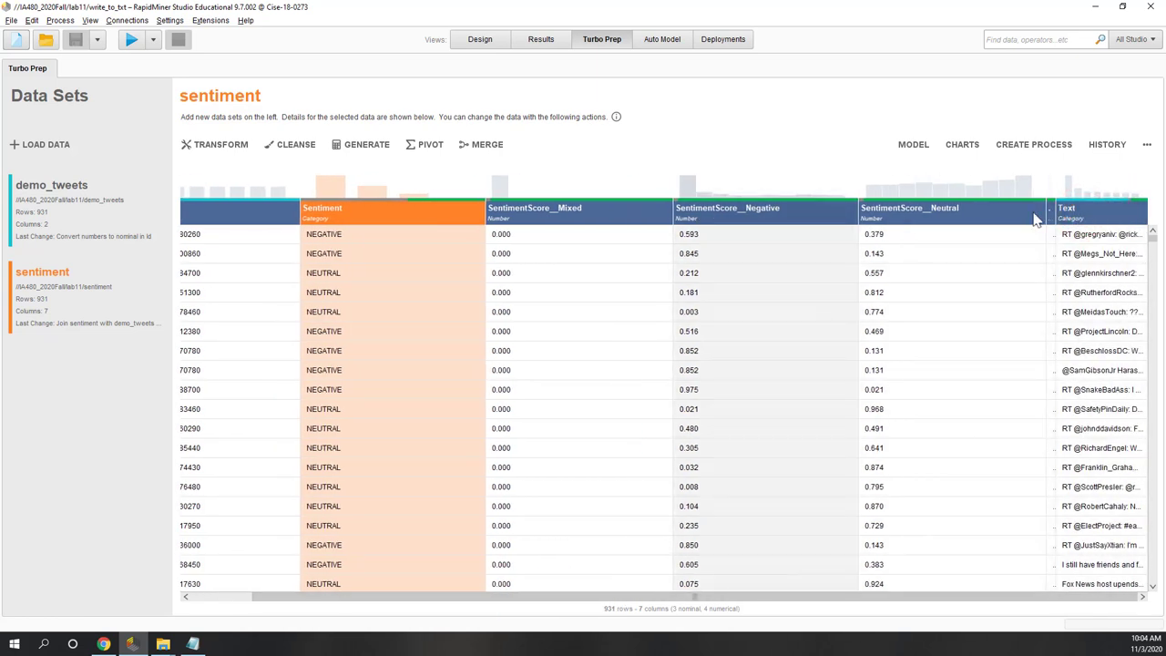
pyautogui.moveTo(813, 212); pyautogui.dragTo(656, 209)
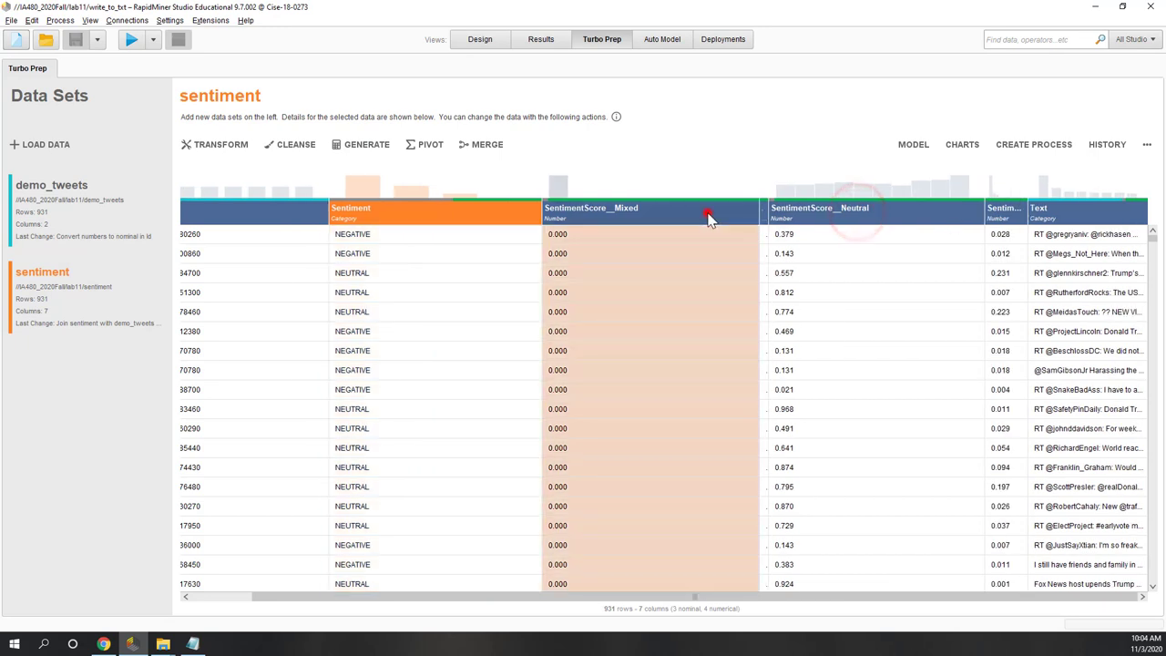
# Remove the four SentimentScore columns (Mixed, Negative, Neutral and Positive) from the merged sentiment data set
pyautogui.rightClick(705, 213)
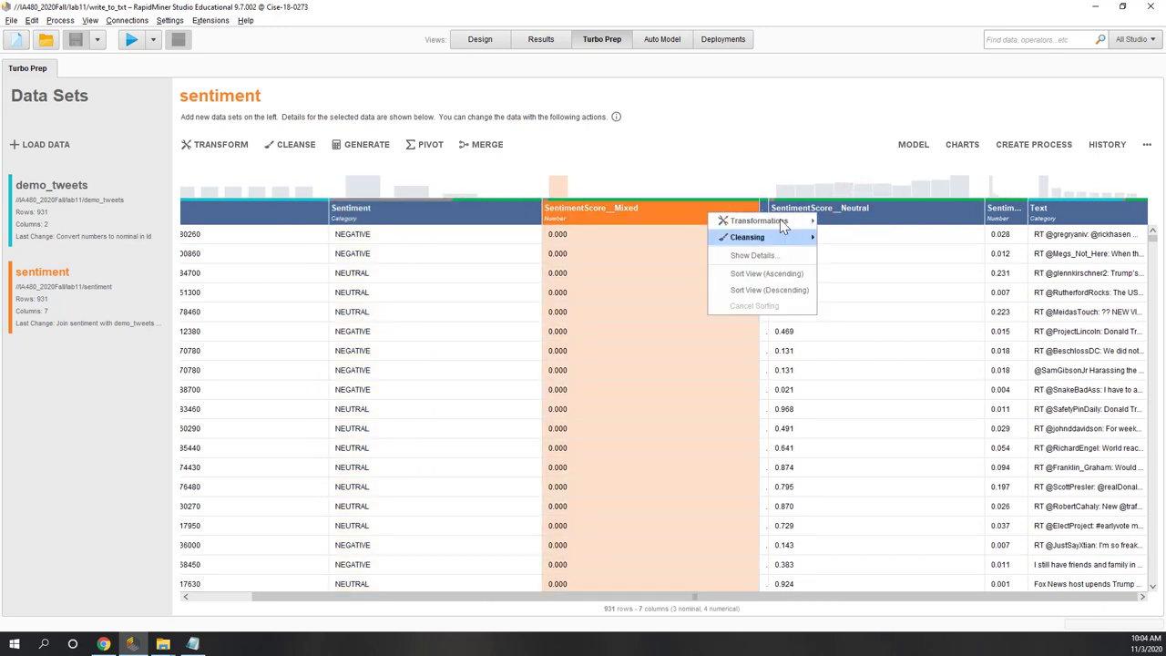
pyautogui.moveTo(783, 224)
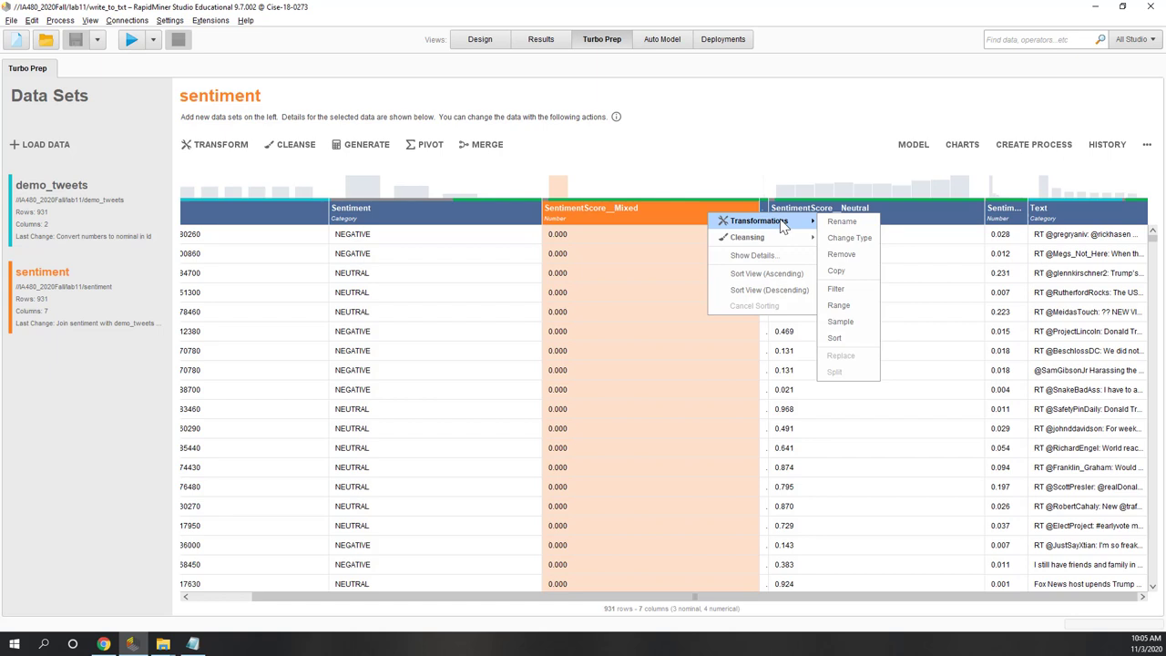
pyautogui.click(839, 255)
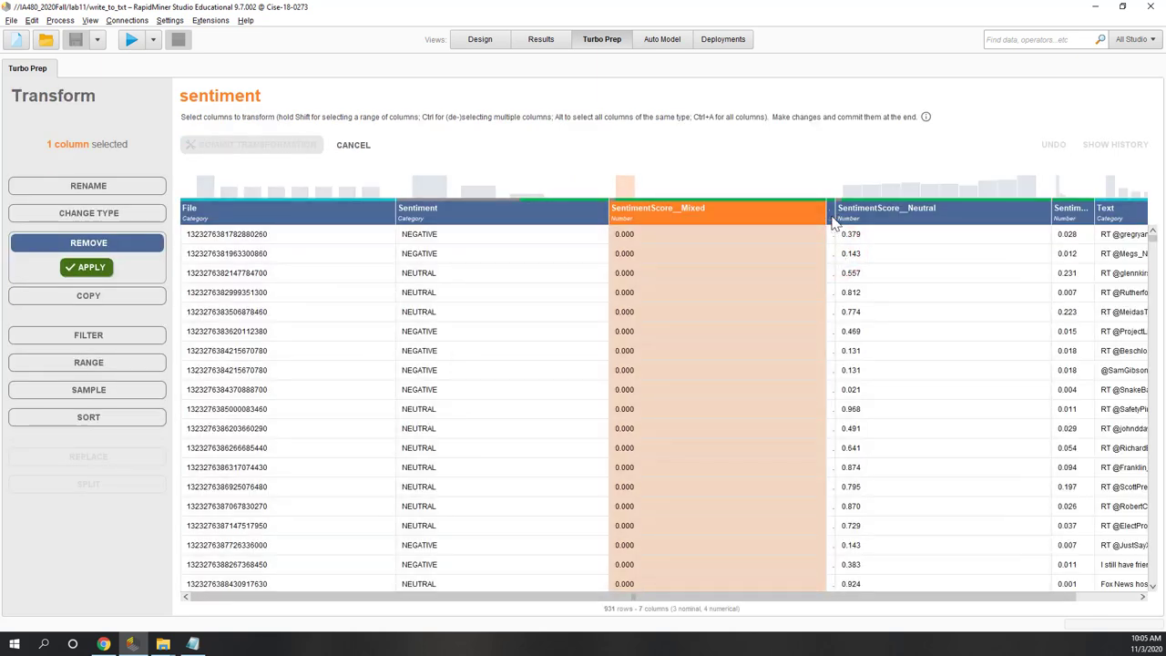
pyautogui.keyDown('shift'); pyautogui.click(829, 218); pyautogui.keyUp('shift')
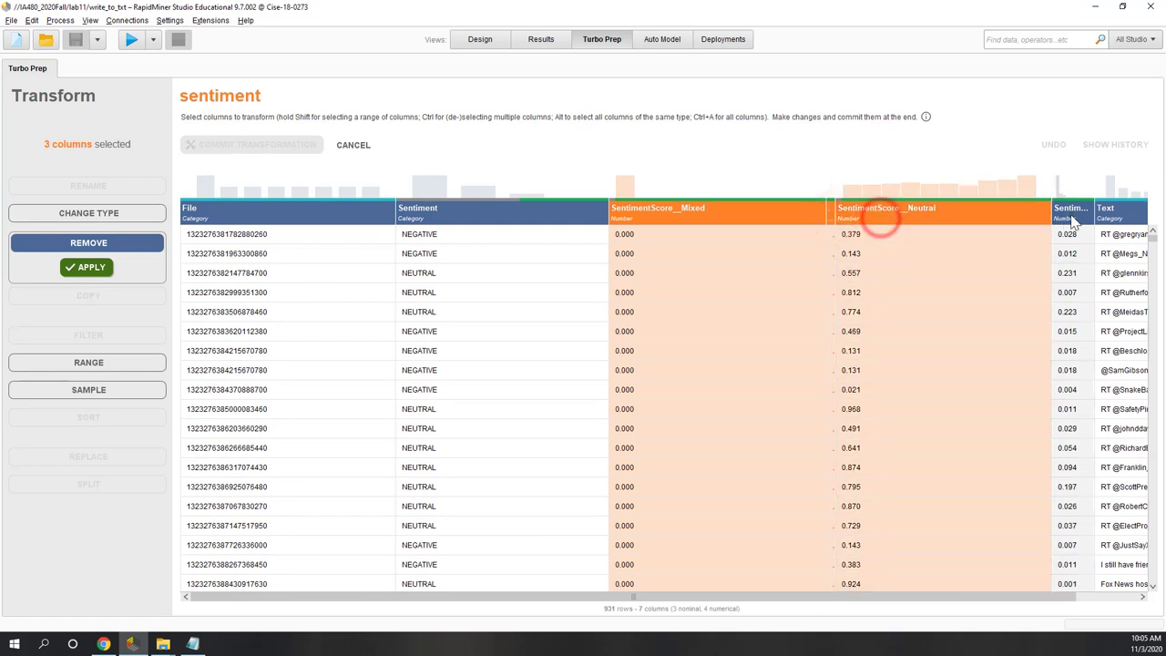
pyautogui.keyDown('shift'); pyautogui.click(1068, 217); pyautogui.keyUp('shift')
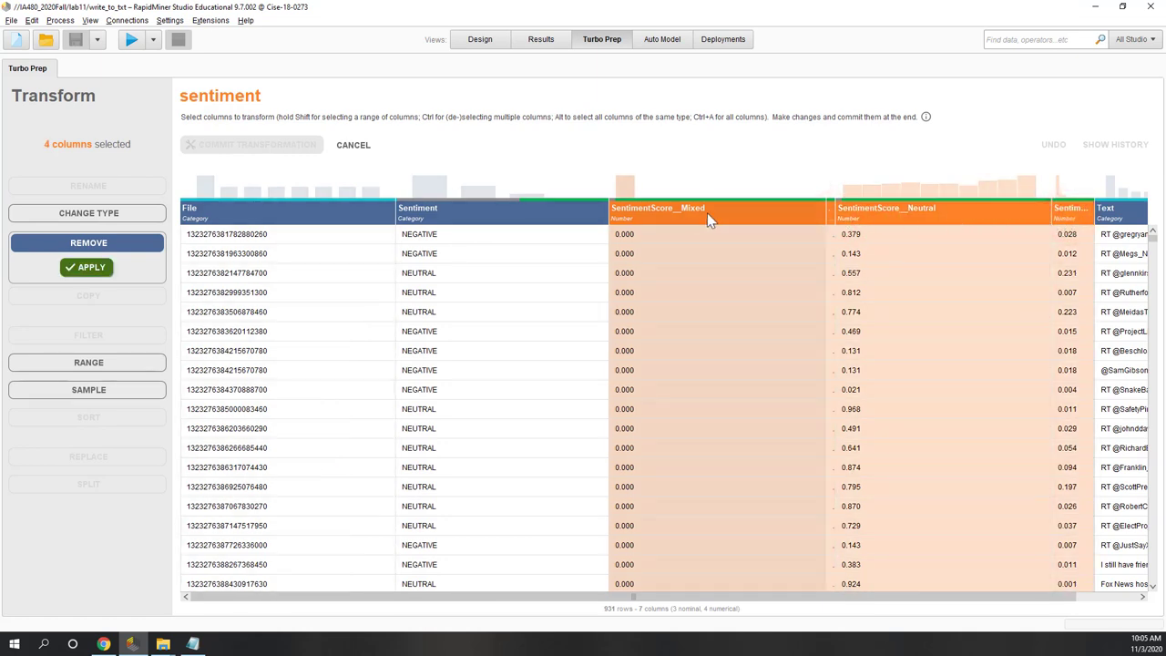
pyautogui.rightClick(695, 218)
pyautogui.moveTo(721, 225)
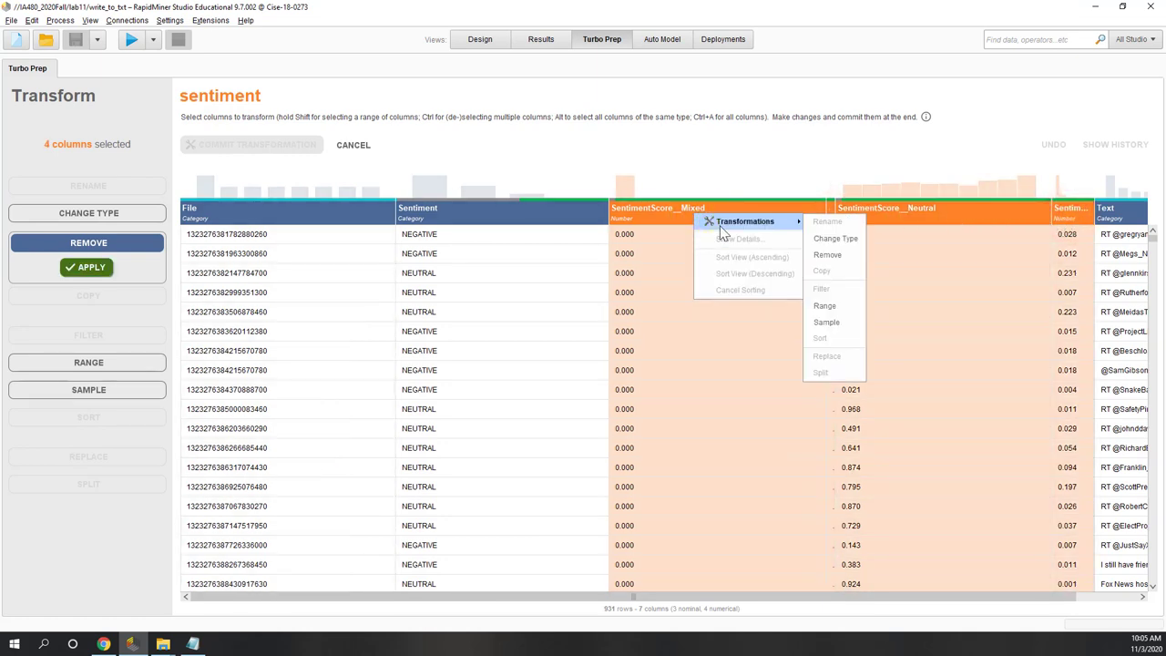
pyautogui.click(821, 254)
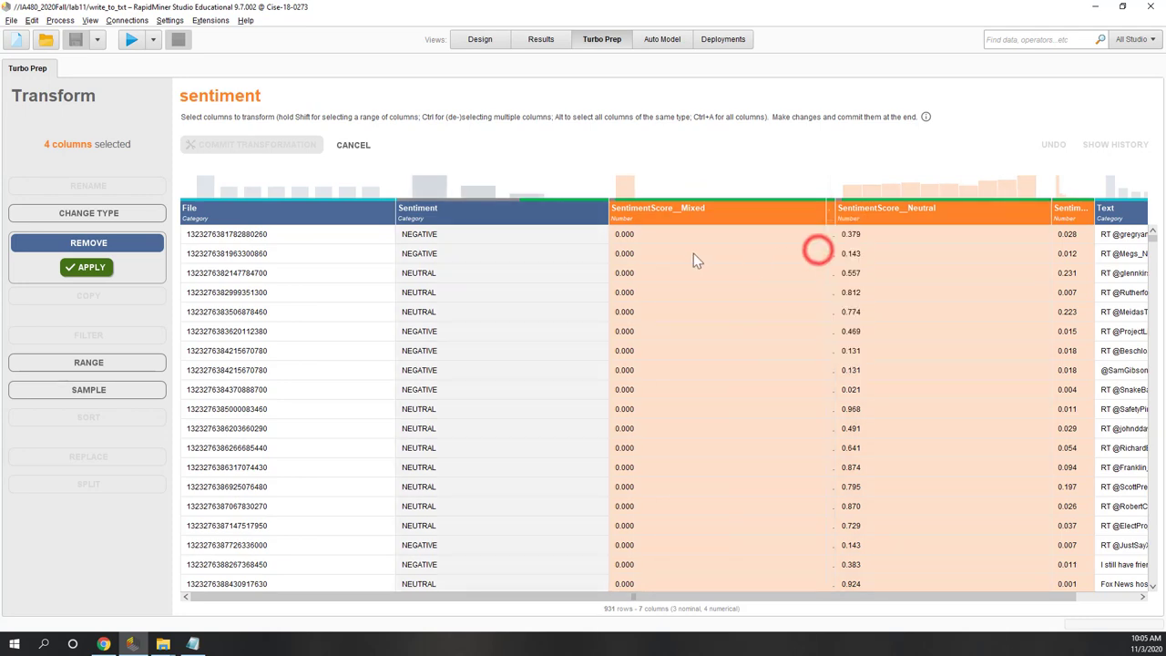
pyautogui.click(92, 267)
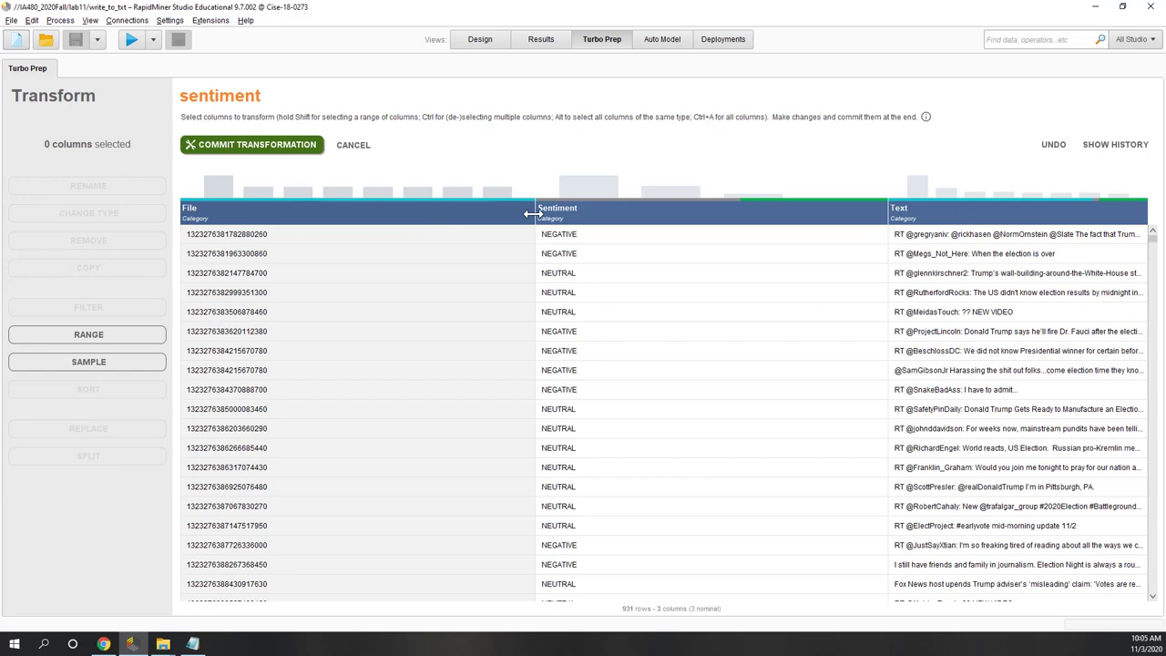
# Narrow the File and Sentiment columns and read through the tweet texts alongside their sentiment labels
pyautogui.moveTo(533, 213); pyautogui.dragTo(389, 214)
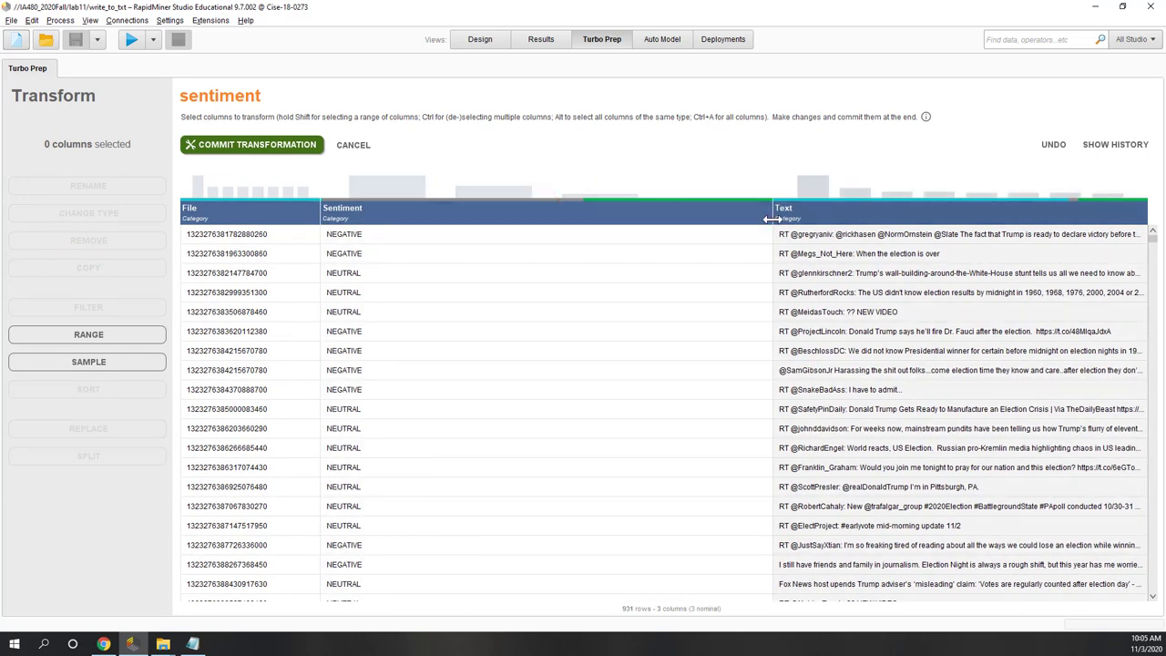
pyautogui.moveTo(773, 215); pyautogui.dragTo(499, 235)
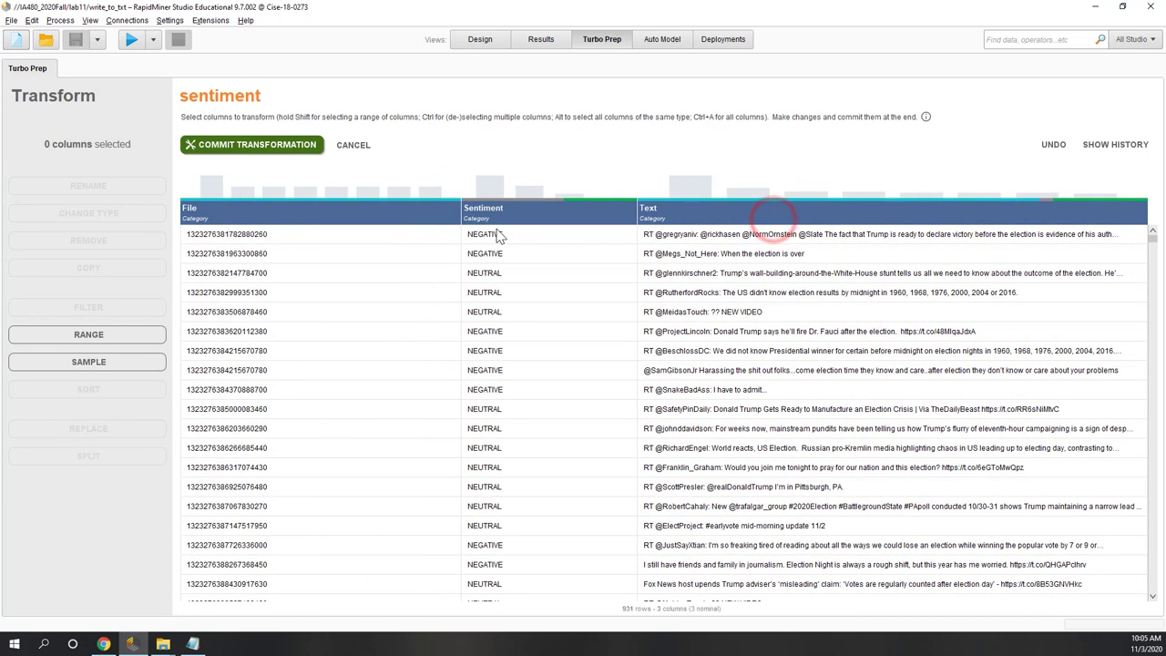
pyautogui.click(726, 313)
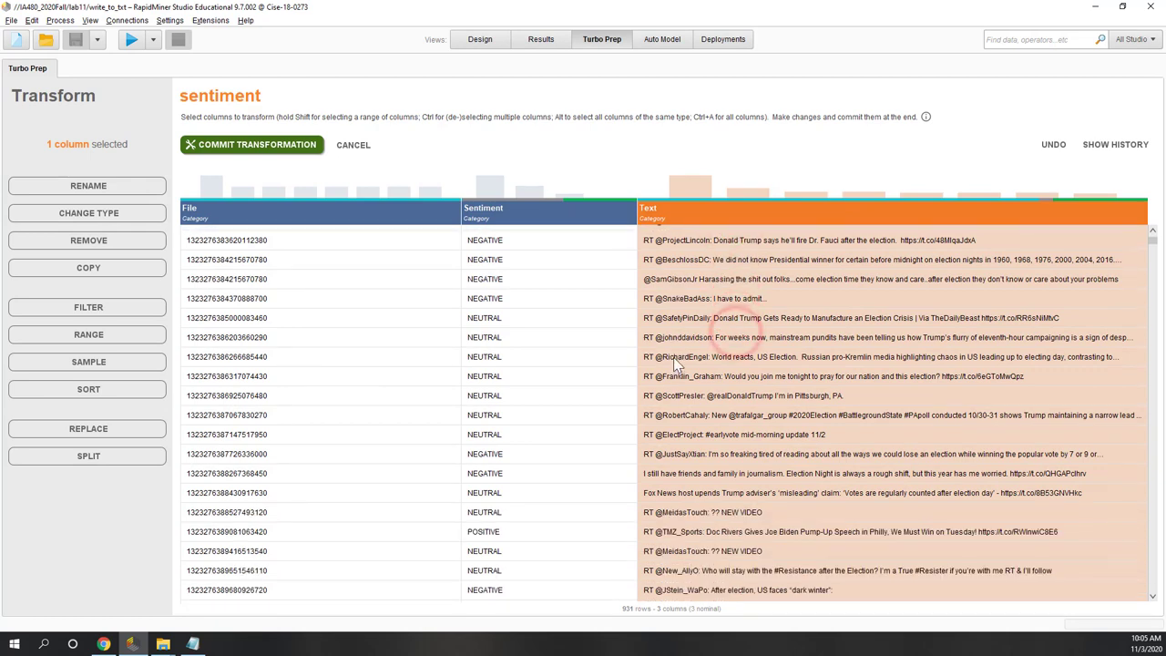
pyautogui.scroll(-6, 673, 361)
pyautogui.scroll(-5, 674, 362)
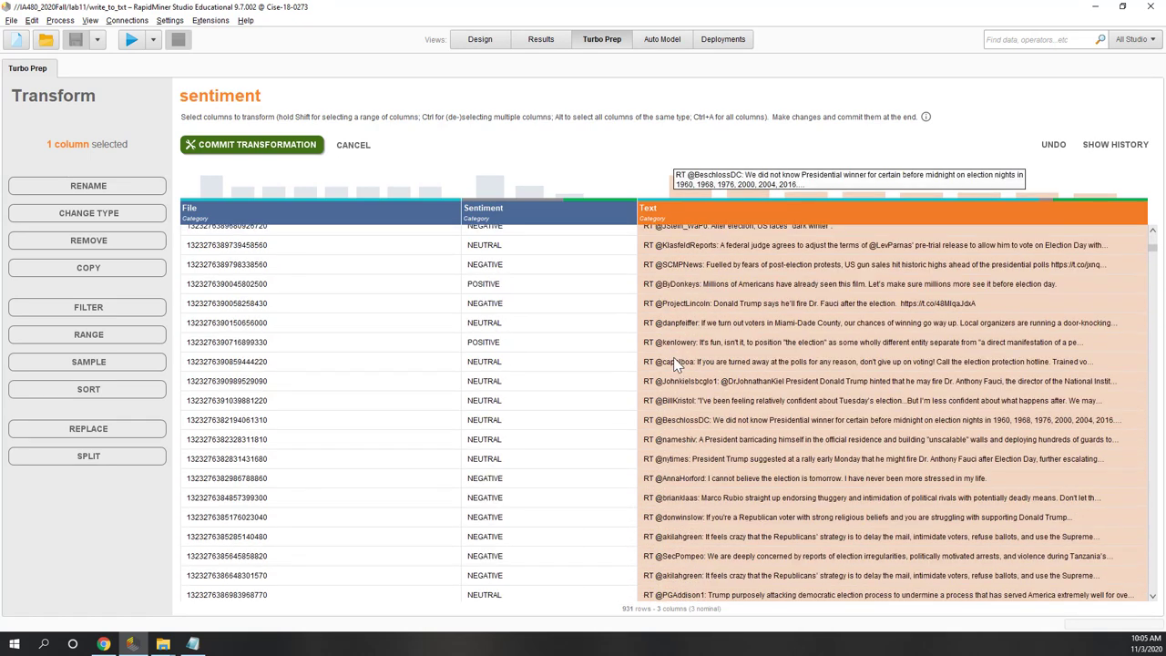
pyautogui.scroll(3, 673, 362)
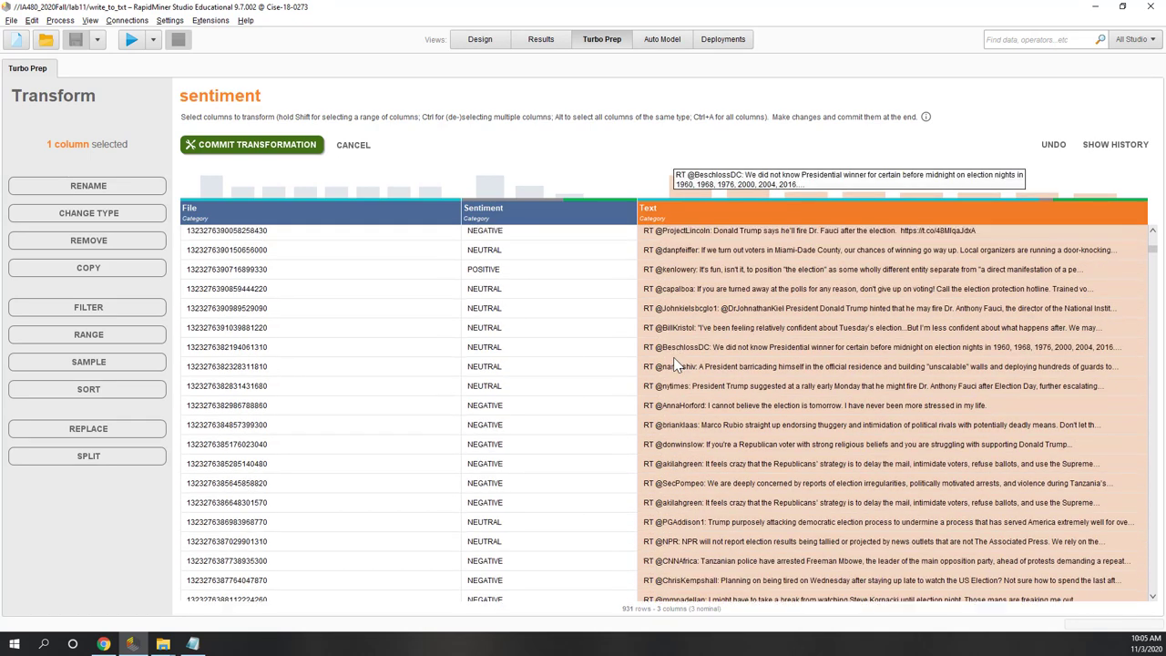
# Switch to RapidMiner's Design view, and refresh the Amazon Comprehend analysis jobs list in Chrome
pyautogui.click(480, 39)
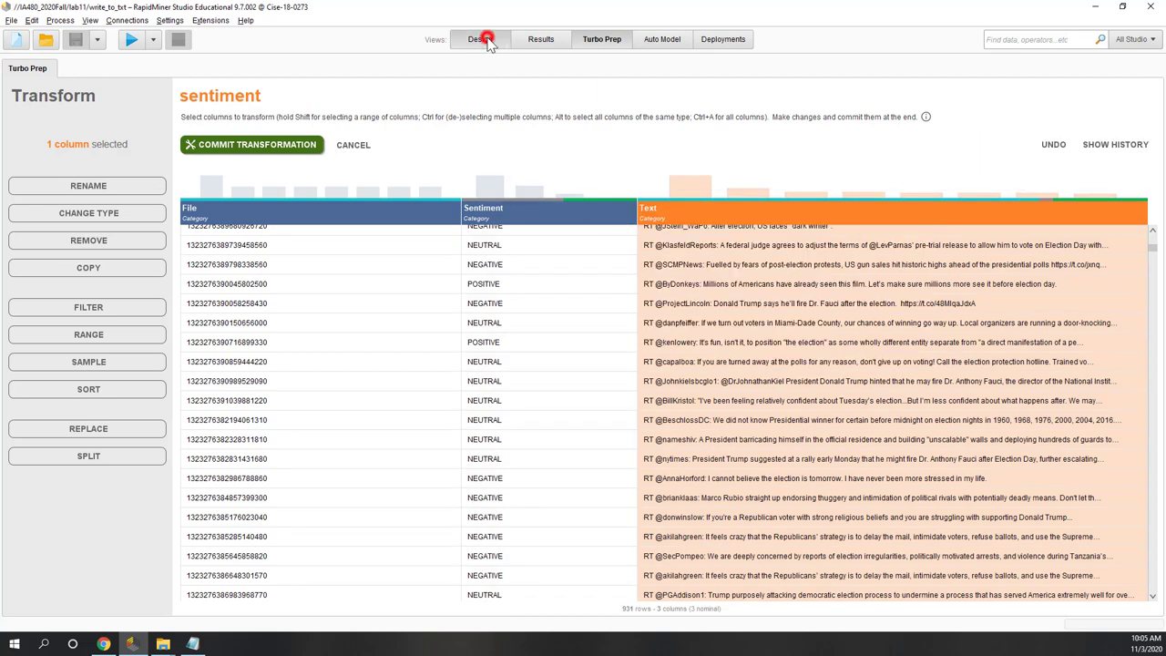
pyautogui.click(645, 273)
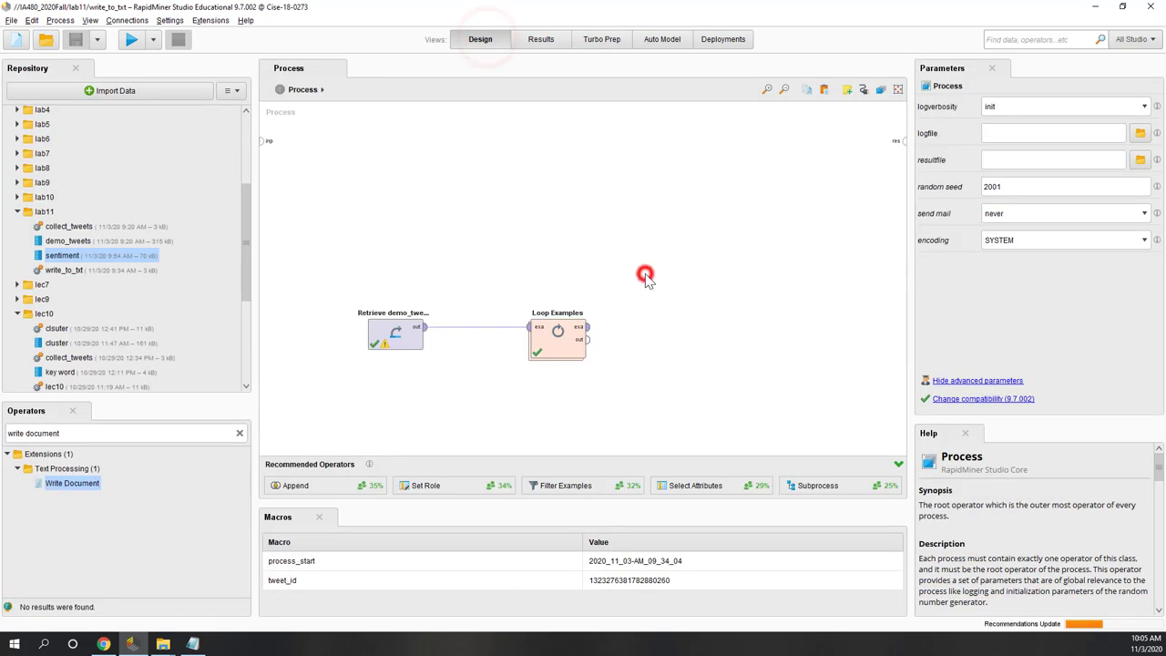
pyautogui.click(103, 644)
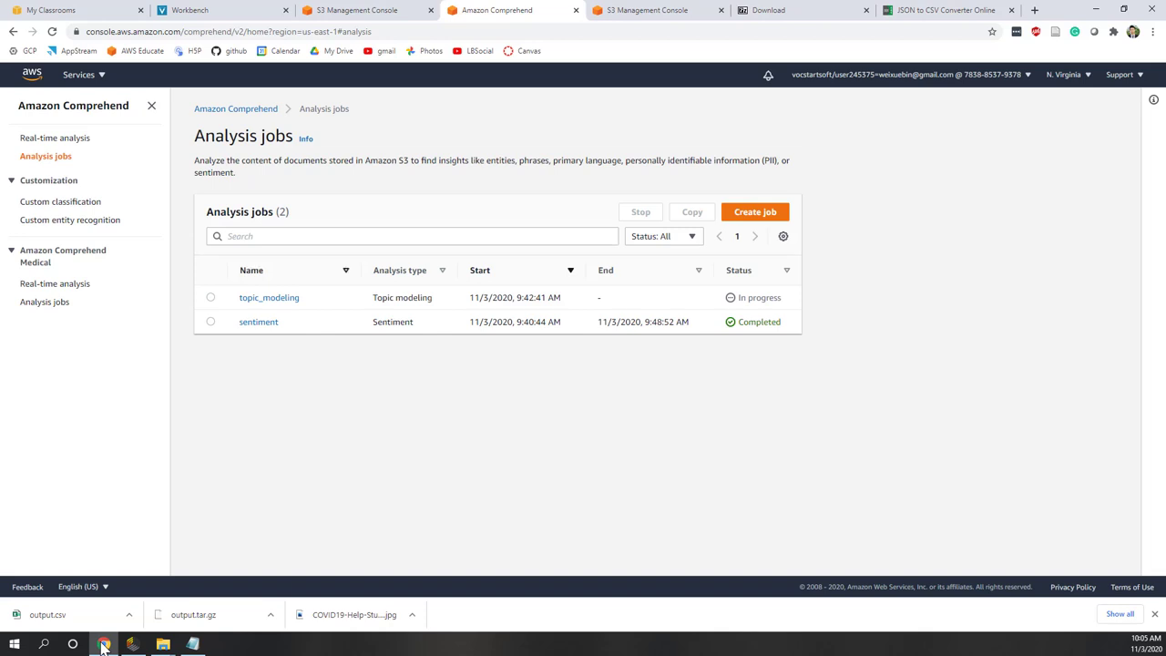
pyautogui.click(51, 32)
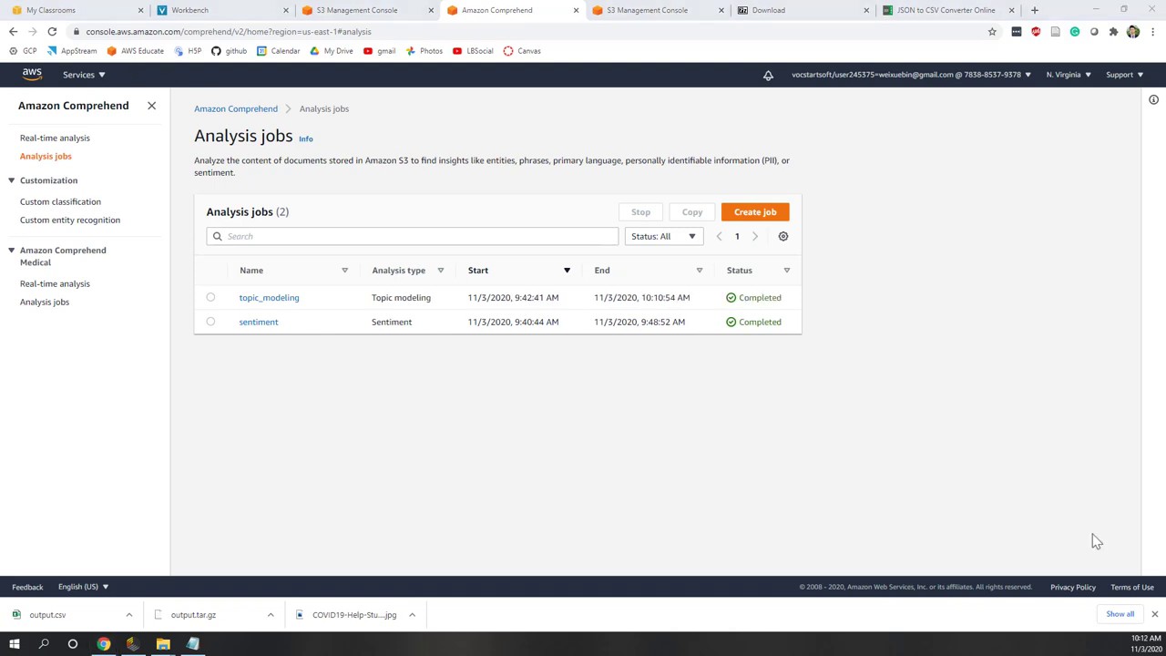
pyautogui.click(606, 480)
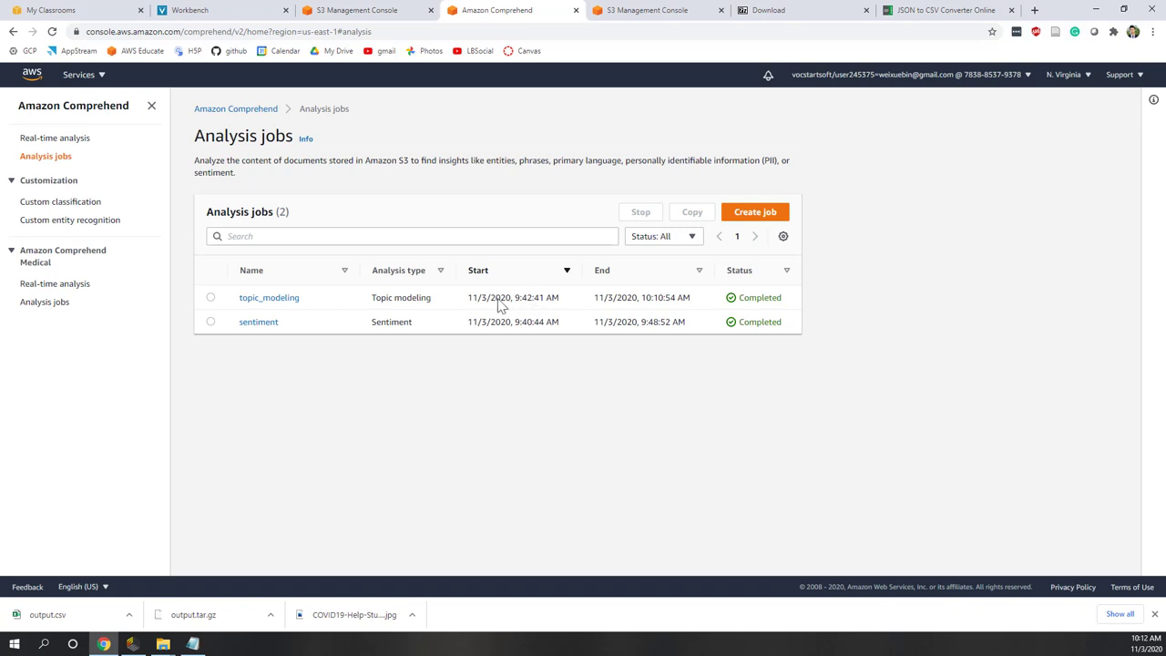
# Open the topic_modeling job's output location in S3 and download its output.tar.gz
pyautogui.click(286, 299)
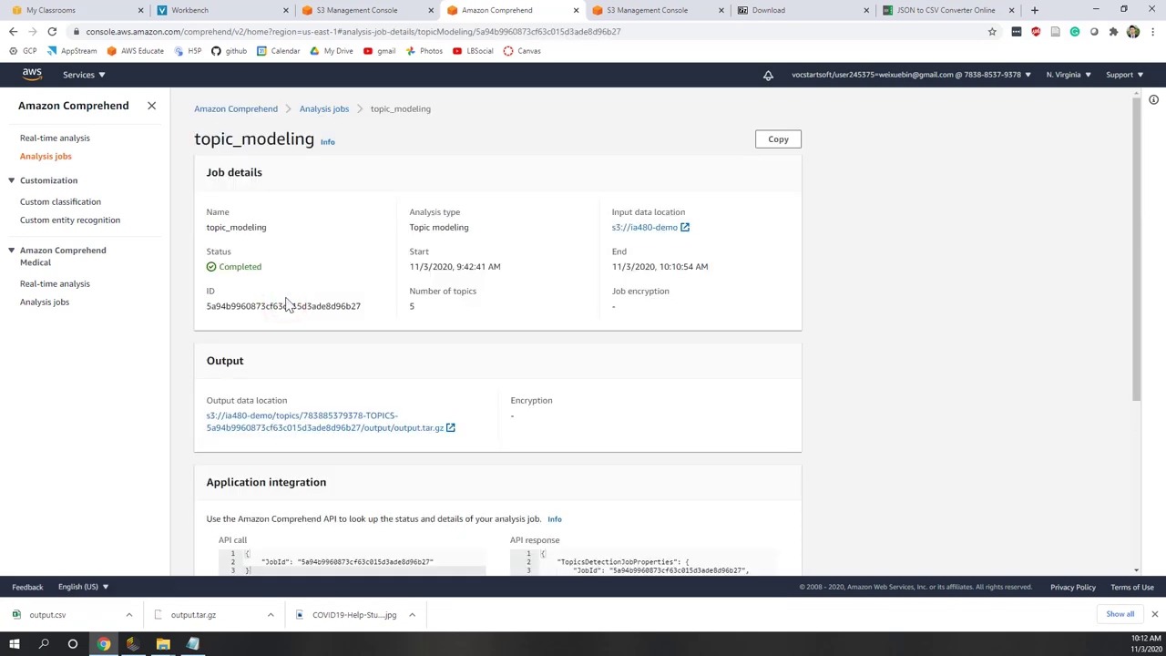
pyautogui.scroll(-1, 299, 304)
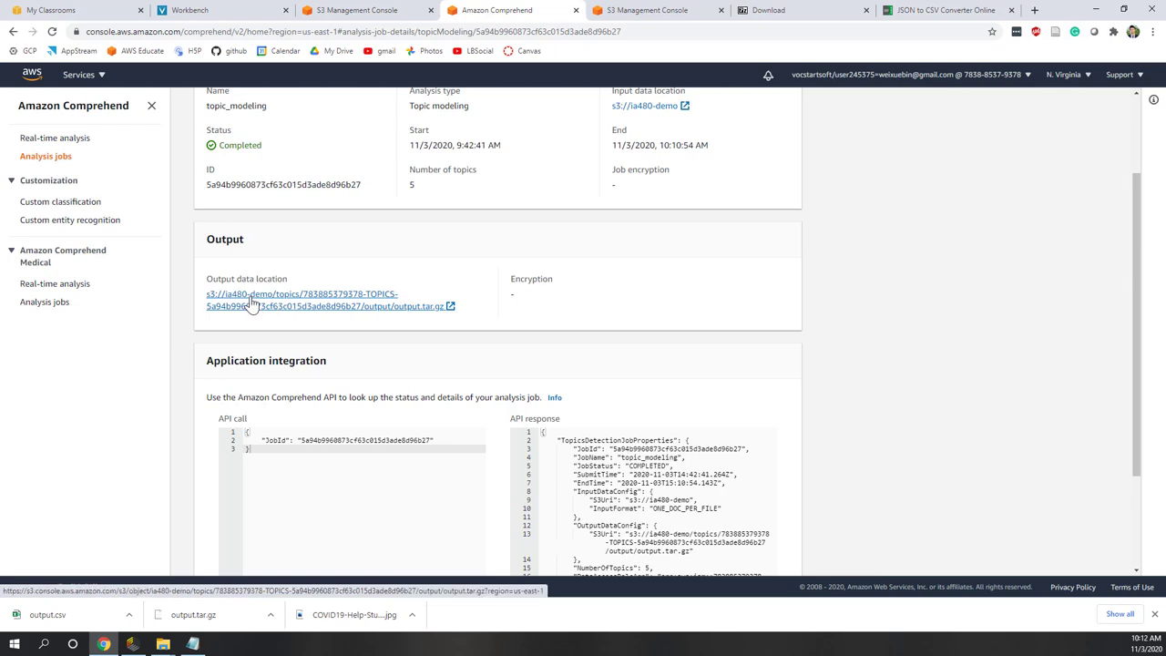
pyautogui.click(330, 309)
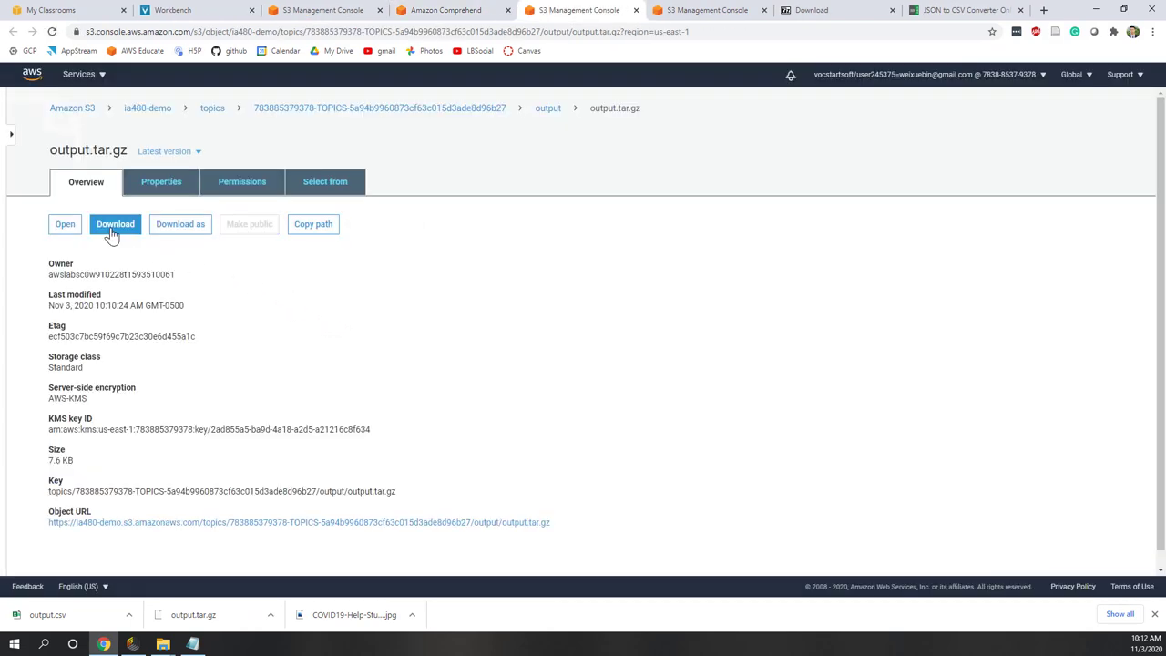
pyautogui.click(113, 226)
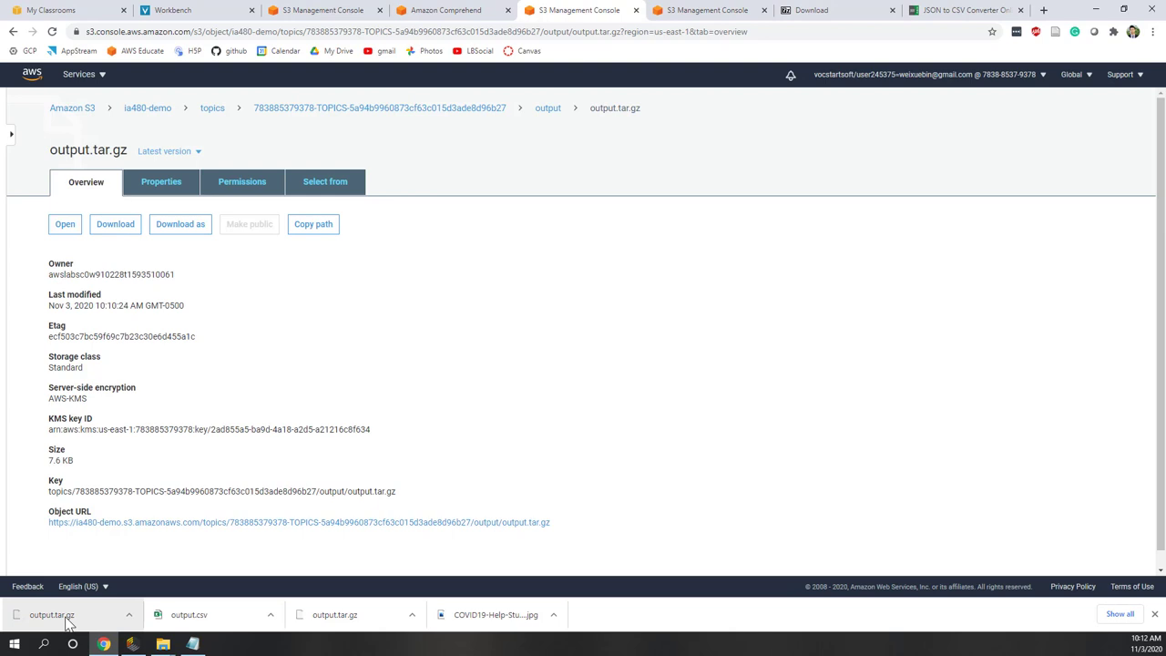
# Switch to File Explorer and extract output.tar.gz in Downloads into an output.tar folder with 7-Zip
pyautogui.click(164, 642)
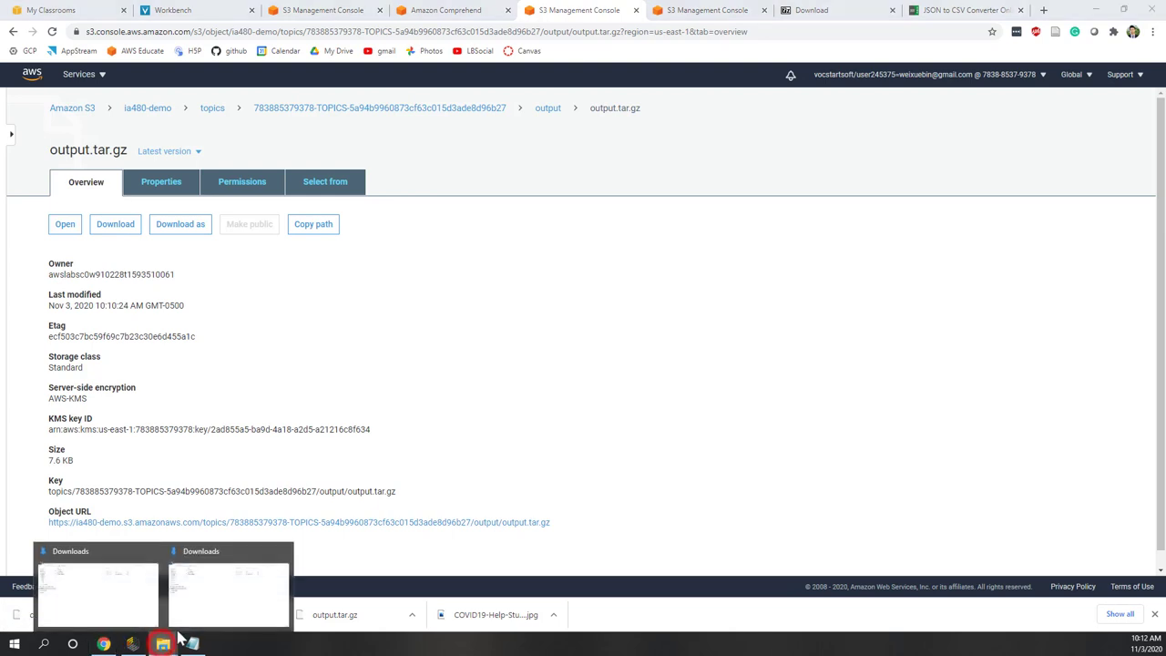
pyautogui.click(204, 608)
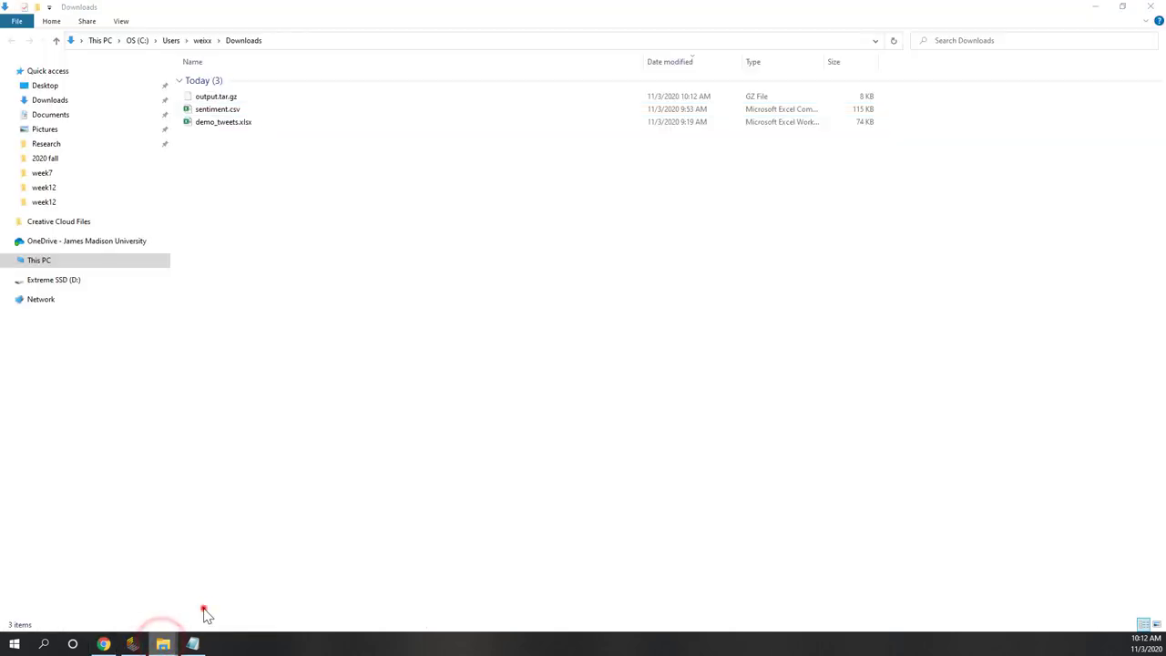
pyautogui.click(232, 100)
pyautogui.rightClick(234, 101)
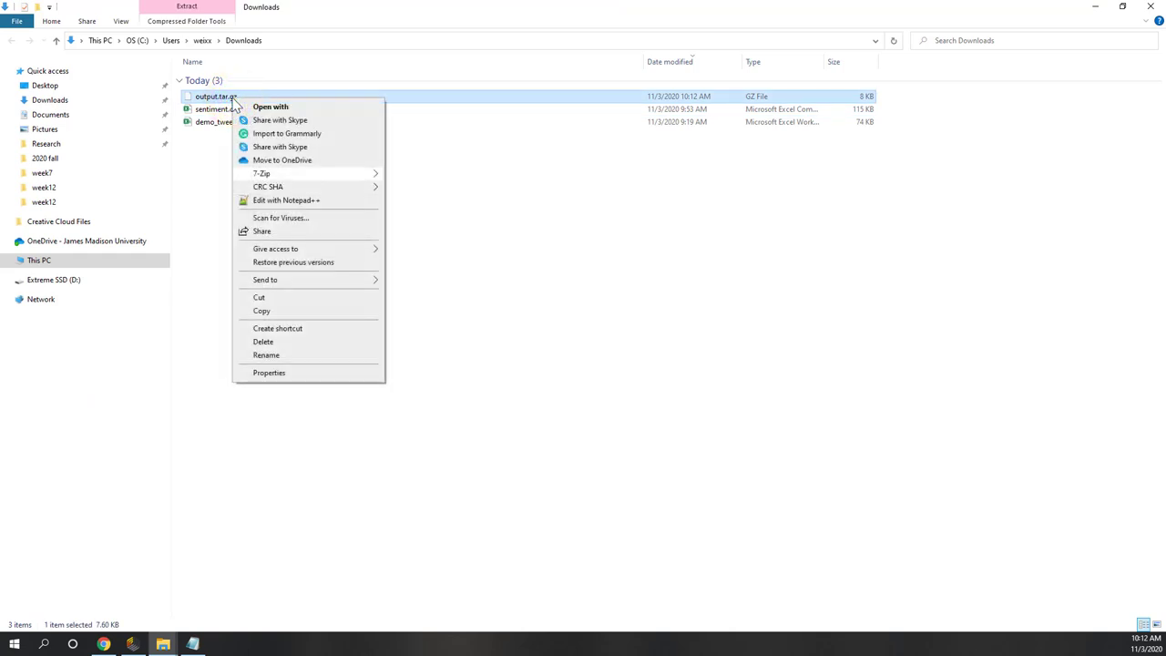
pyautogui.moveTo(333, 174)
pyautogui.click(425, 232)
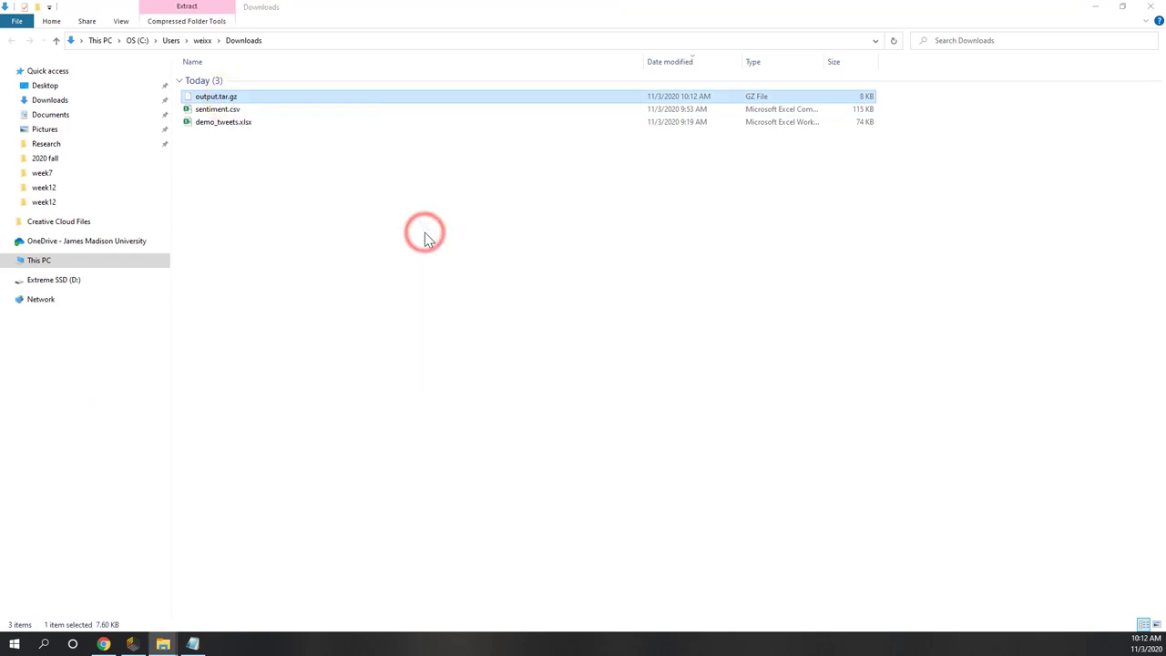
pyautogui.click(208, 137)
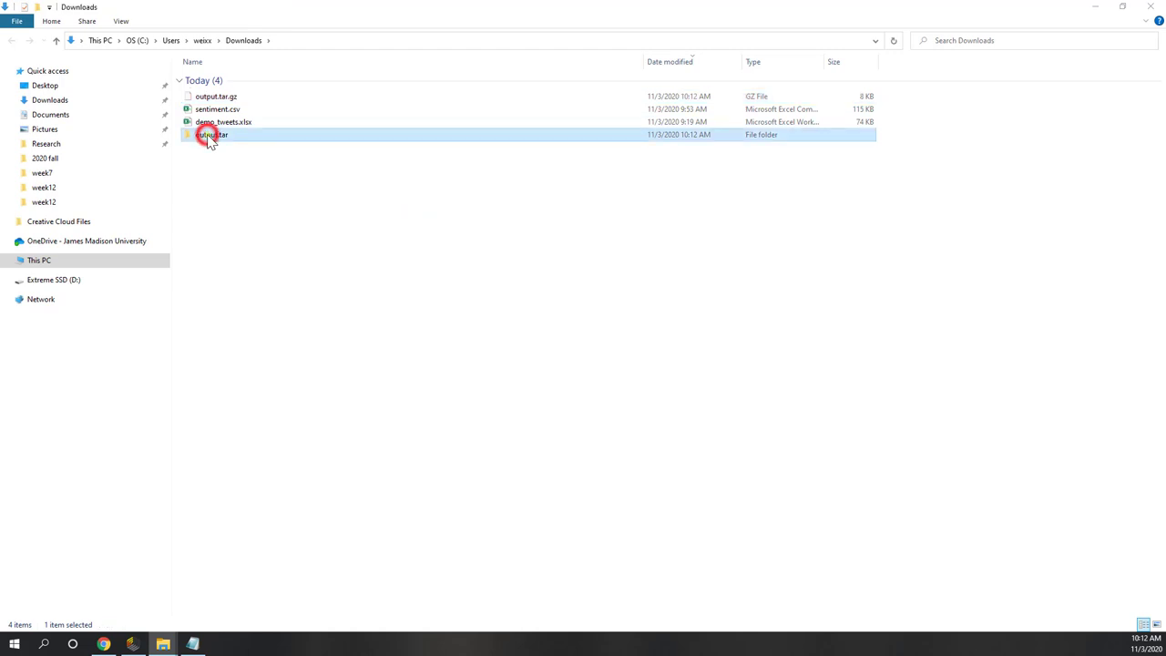
pyautogui.rightClick(208, 139)
pyautogui.press('Down')
pyautogui.press('Down')
pyautogui.press('Down')
pyautogui.press('Down')
pyautogui.press('Down')
pyautogui.press('Right')
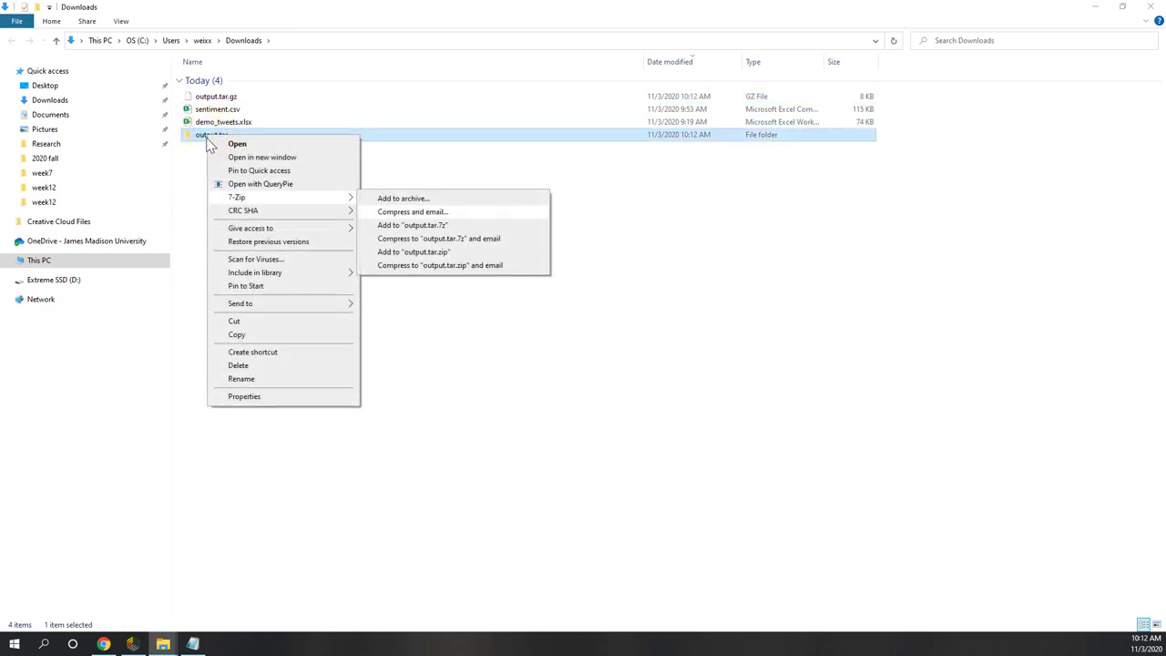
pyautogui.click(191, 191)
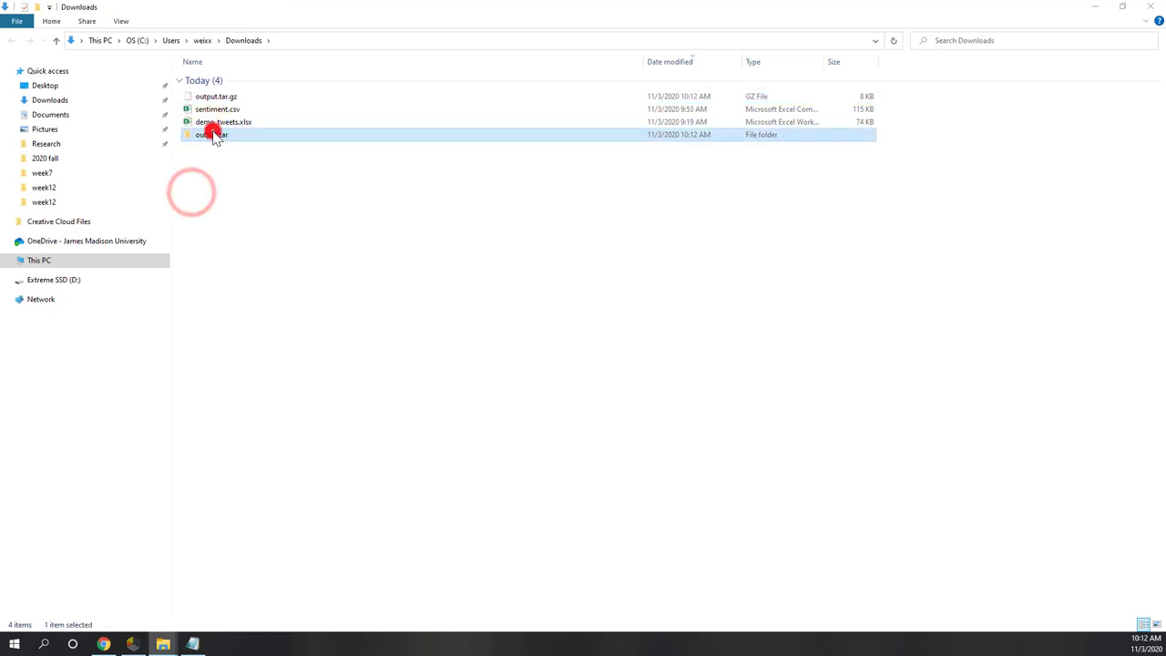
# Extract output.tar inside the output.tar folder with 7-Zip and open the extracted output folder
pyautogui.doubleClick(212, 135)
pyautogui.click(212, 80)
pyautogui.rightClick(213, 82)
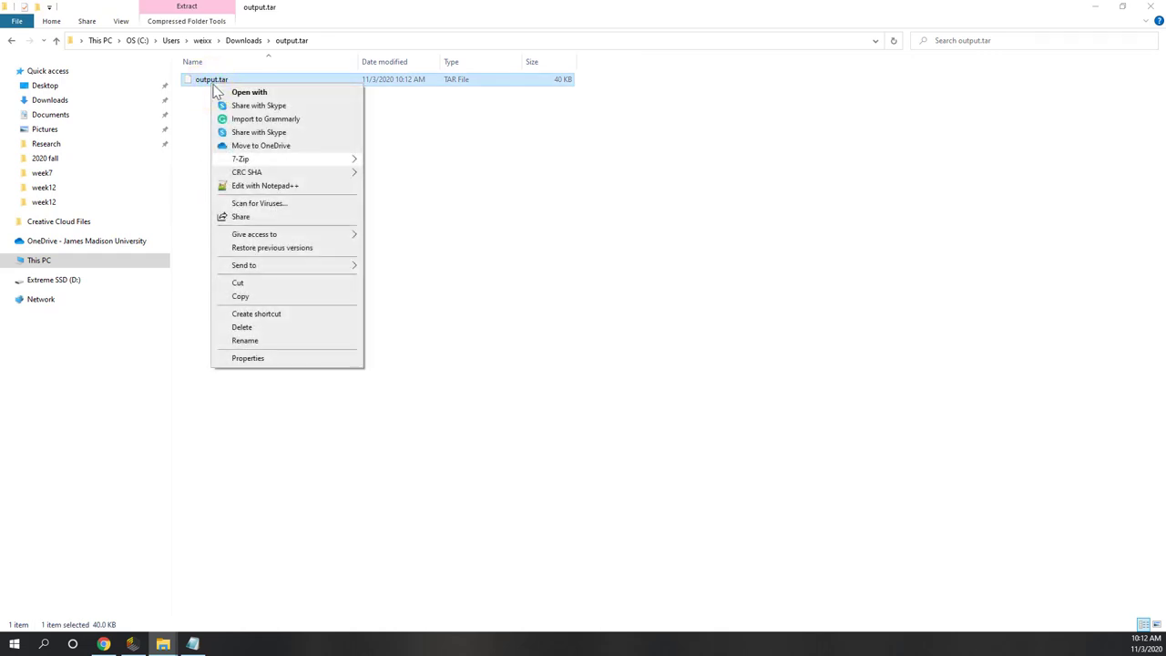
pyautogui.moveTo(273, 158)
pyautogui.click(446, 215)
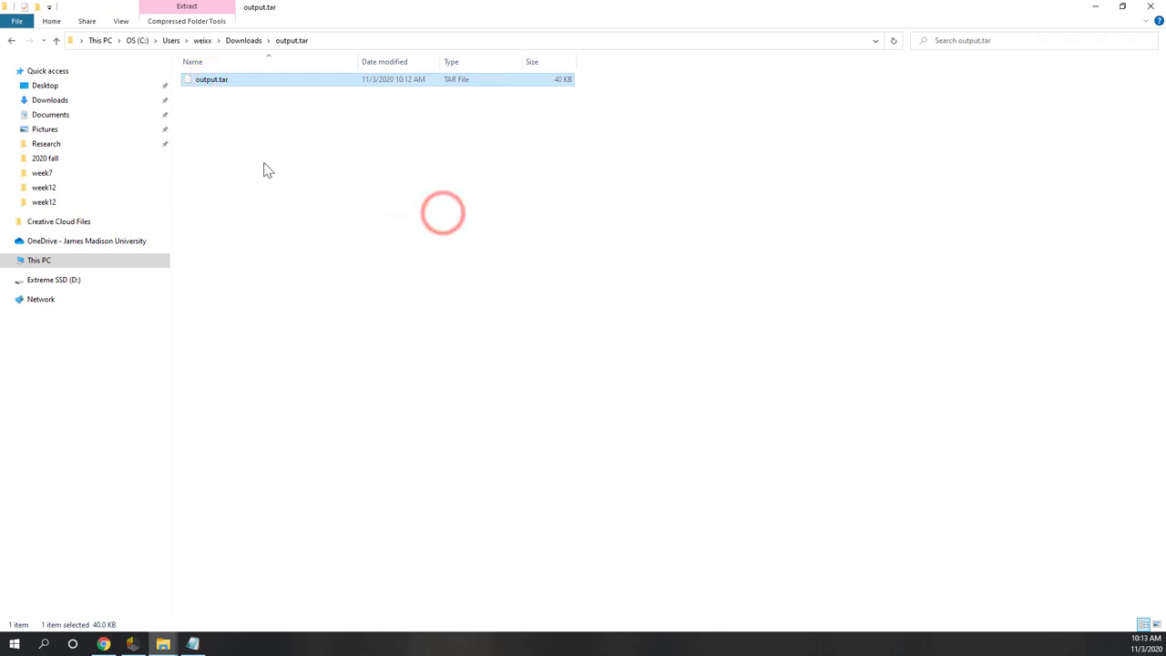
pyautogui.doubleClick(213, 80)
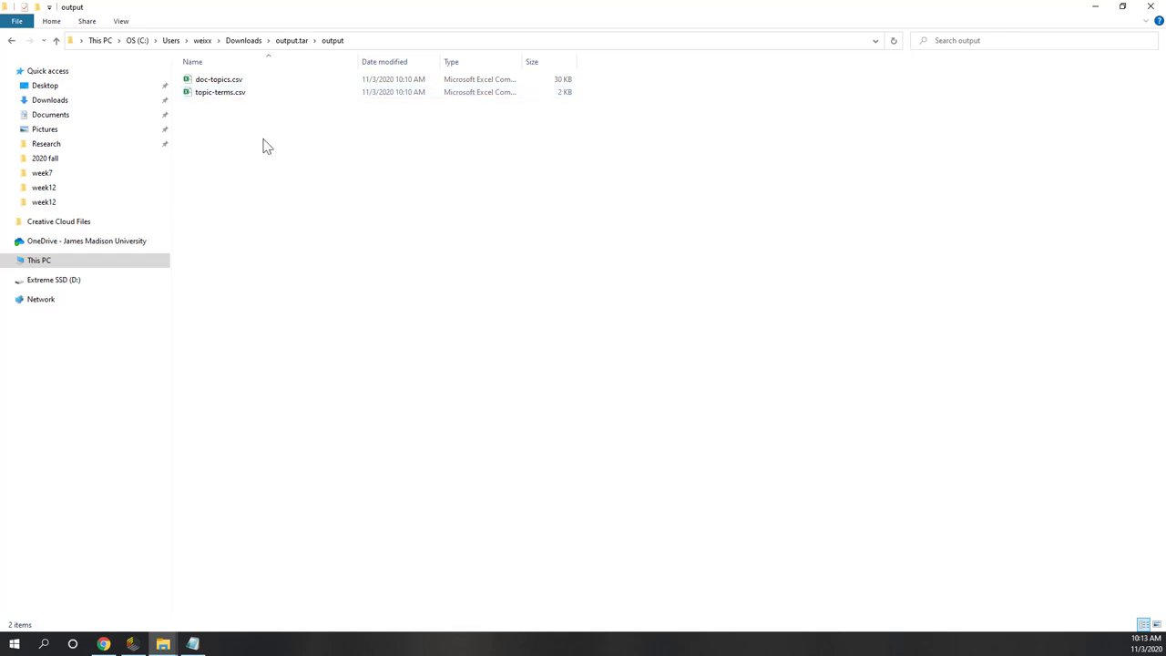
# Switch to RapidMiner's Design view and start a data import of doc-topics.csv from the output.tar/output folder
pyautogui.click(133, 644)
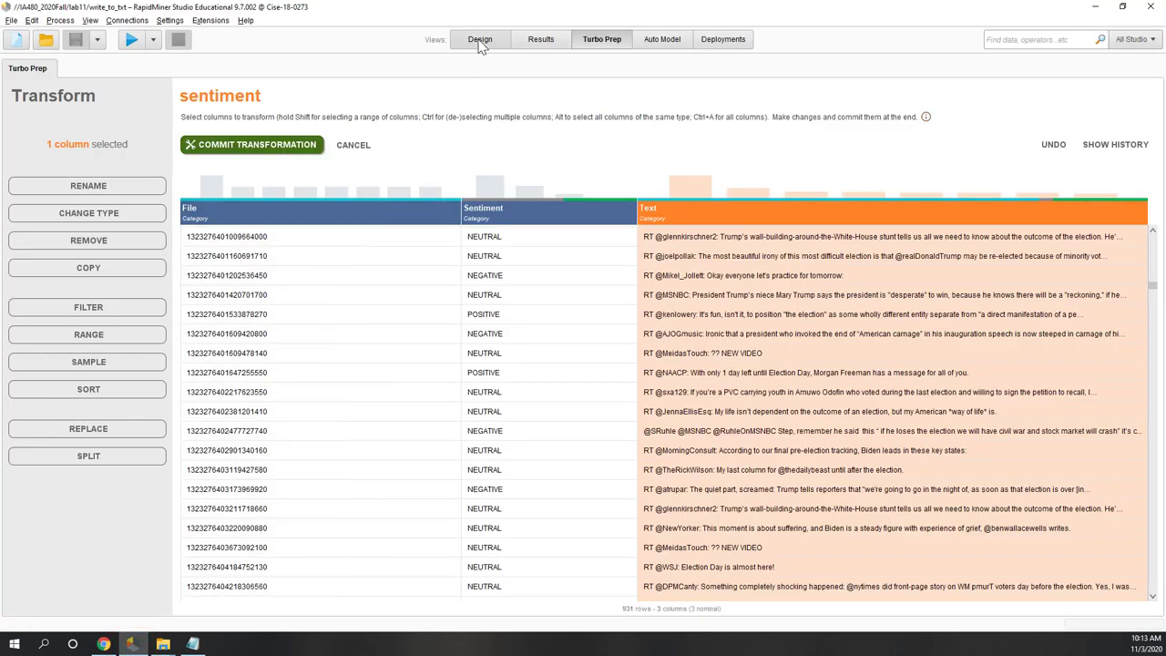
pyautogui.click(481, 40)
pyautogui.click(417, 185)
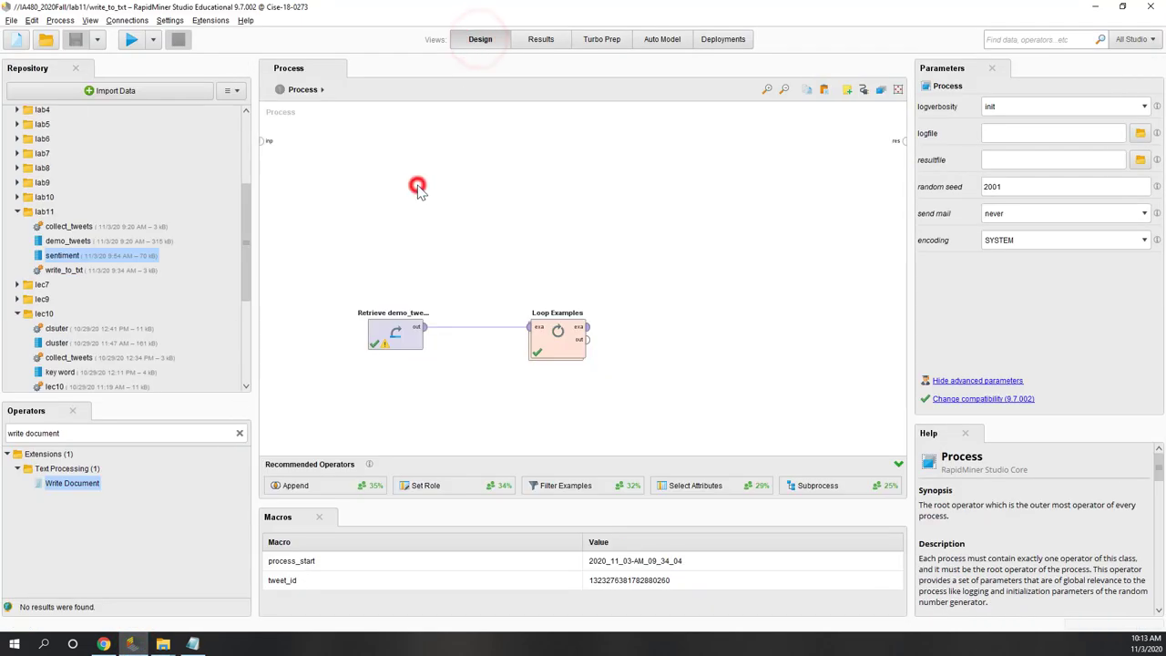
pyautogui.click(95, 91)
pyautogui.click(424, 194)
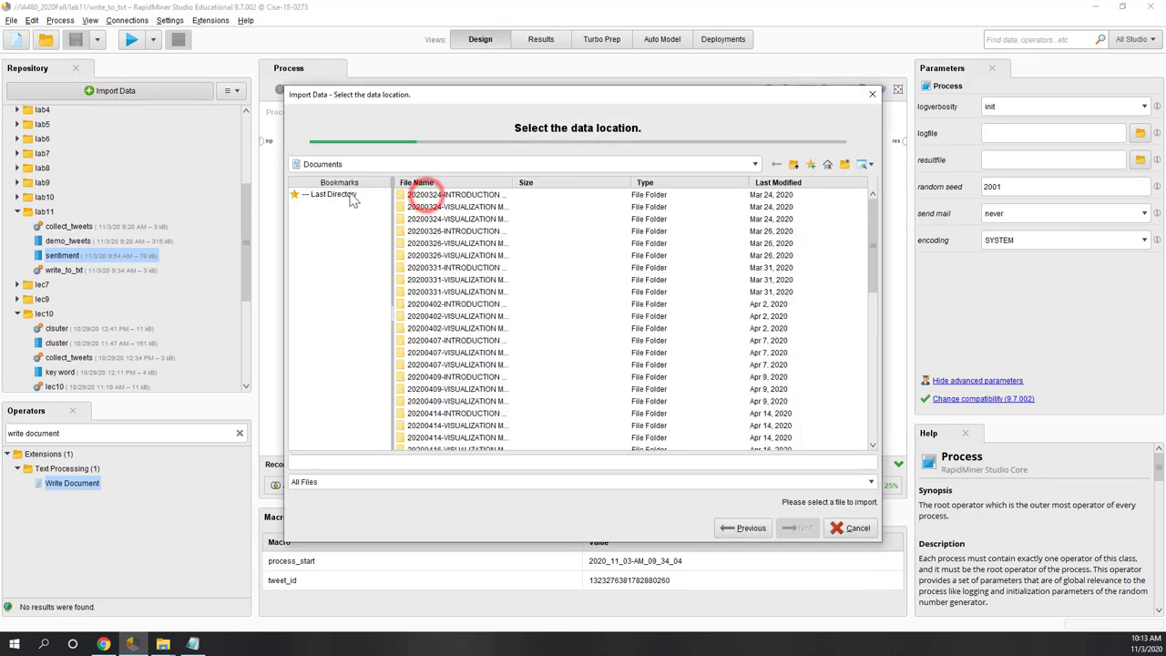
pyautogui.click(353, 197)
pyautogui.doubleClick(421, 195)
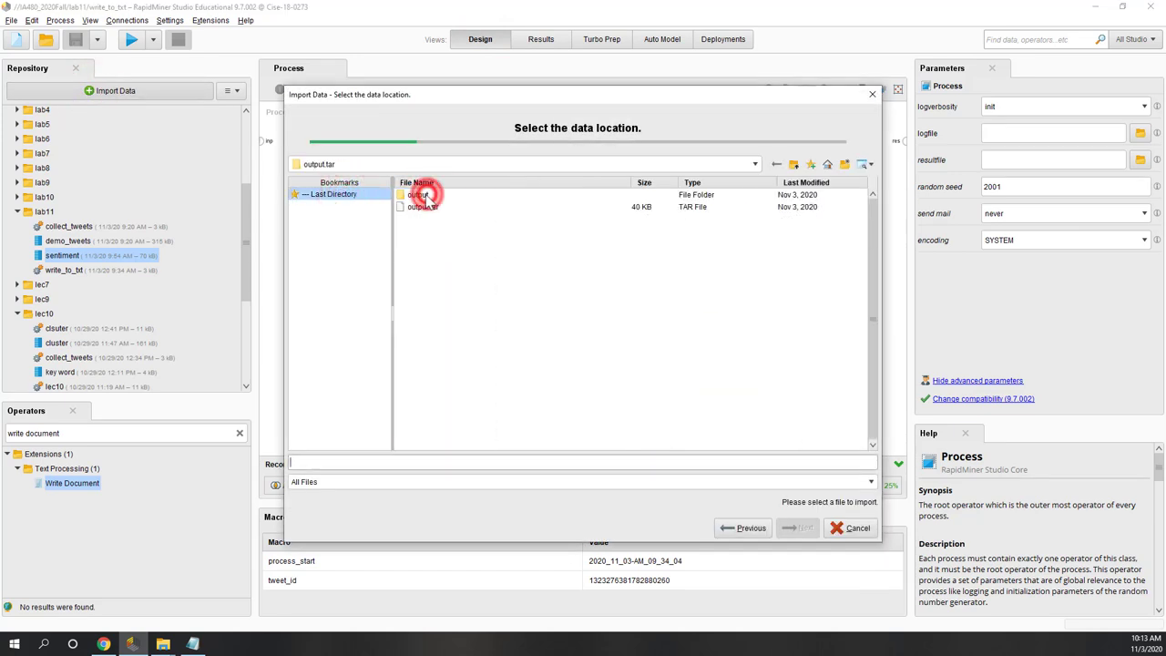
pyautogui.doubleClick(421, 195)
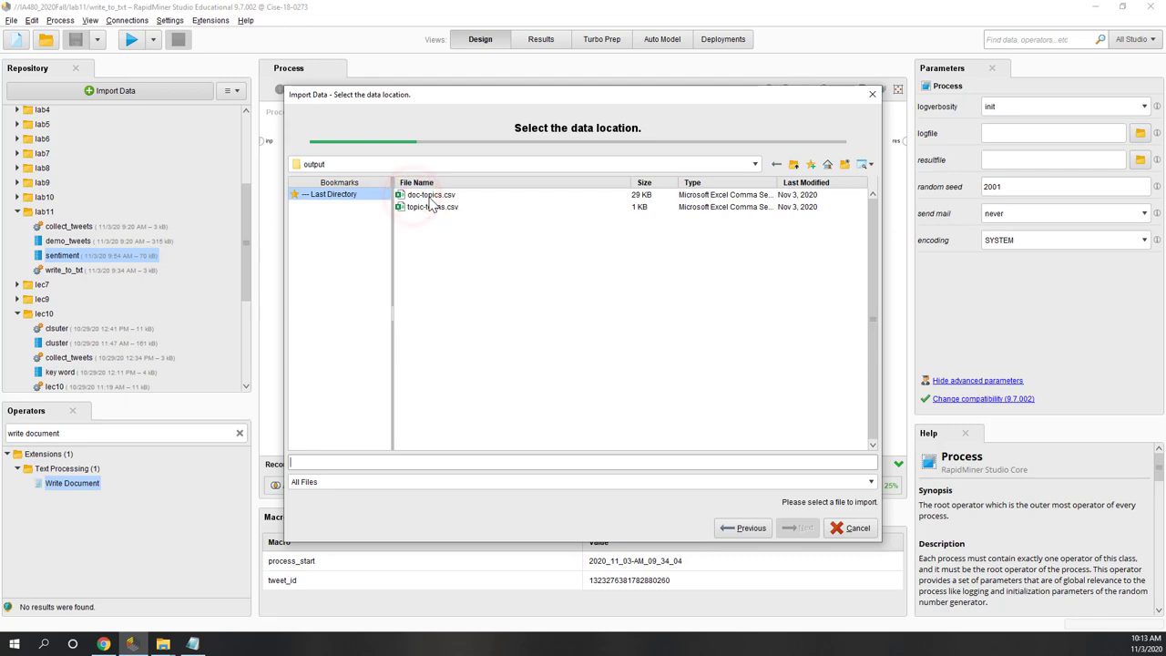
pyautogui.click(428, 195)
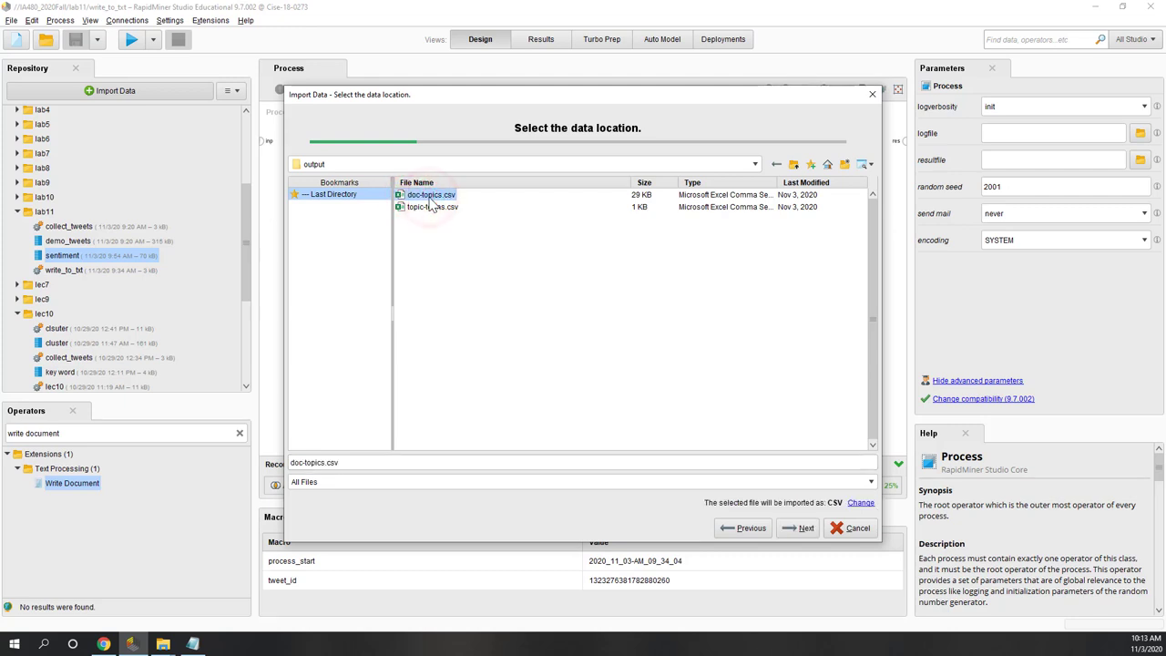
pyautogui.click(805, 530)
# Set the file encoding to UTF-8, accept the column formats and store the import as doc-topics in IA480_2020Fall/lab11
pyautogui.click(662, 162)
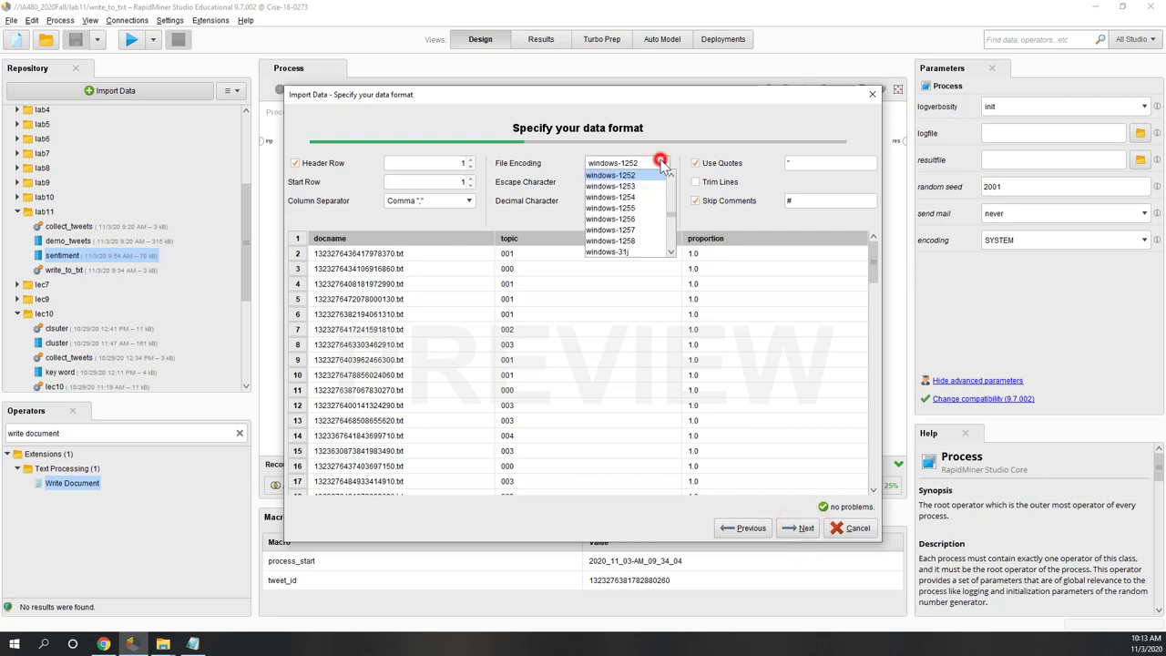
pyautogui.scroll(-1, 670, 228)
pyautogui.scroll(2, 670, 227)
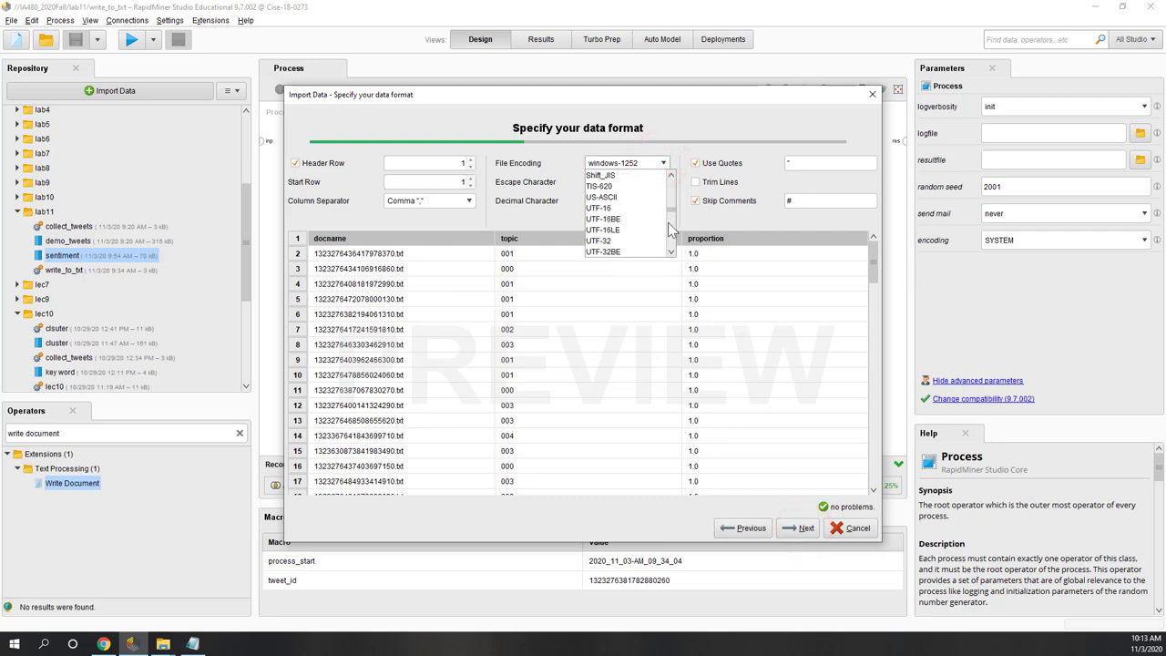
pyautogui.click(614, 240)
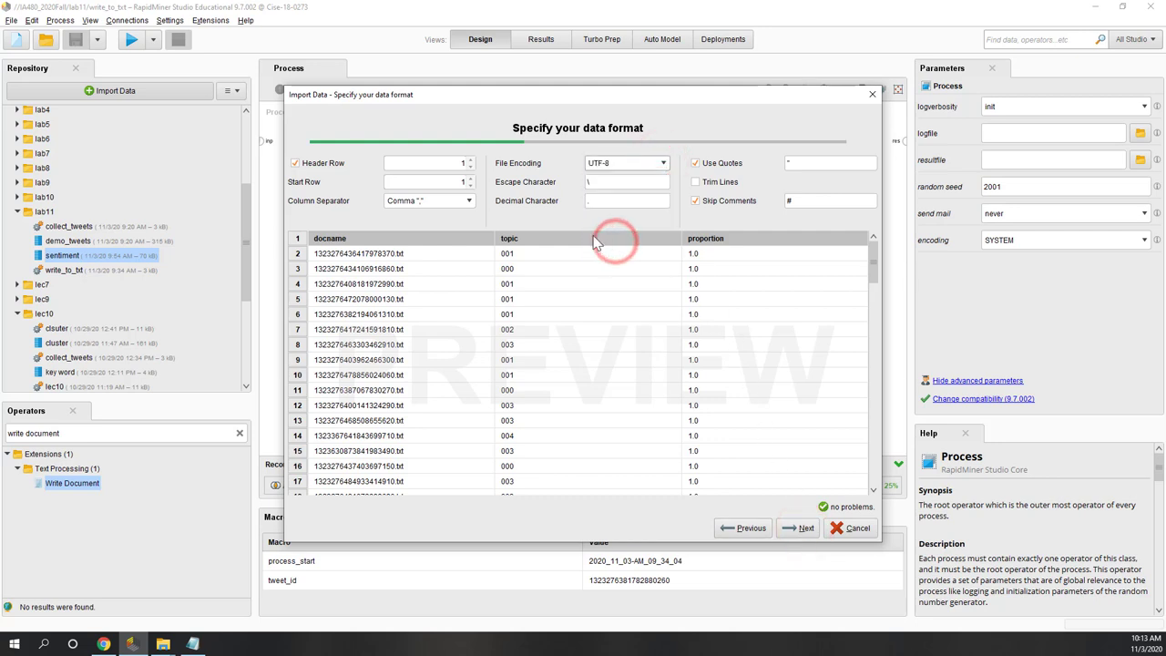
pyautogui.click(533, 221)
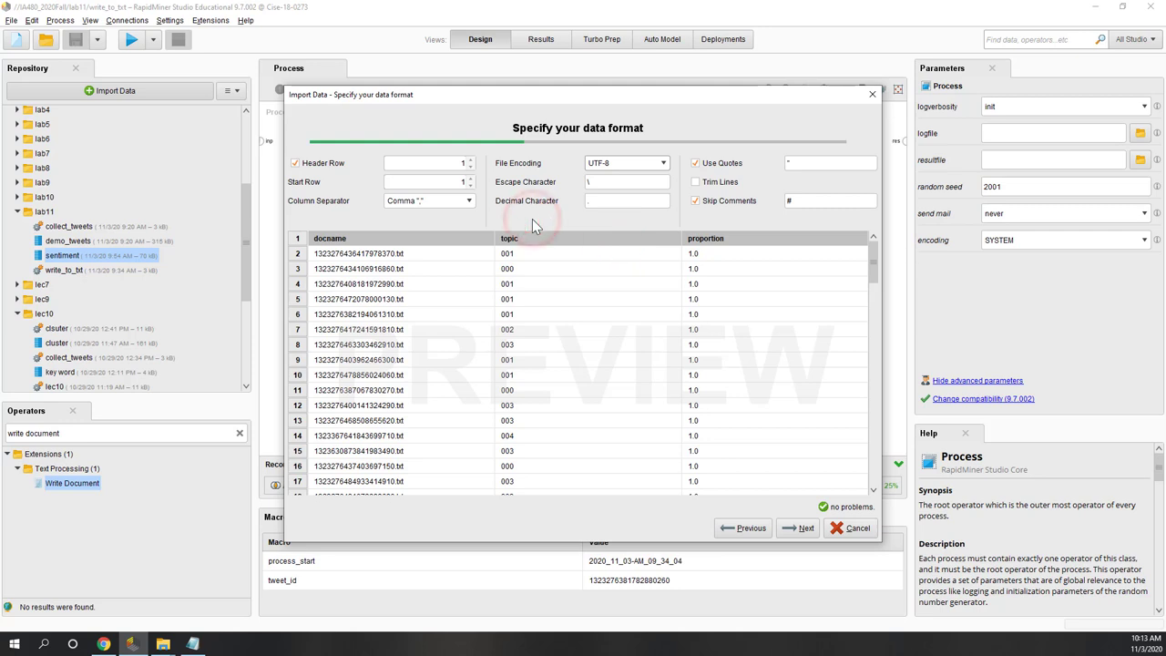
pyautogui.click(799, 528)
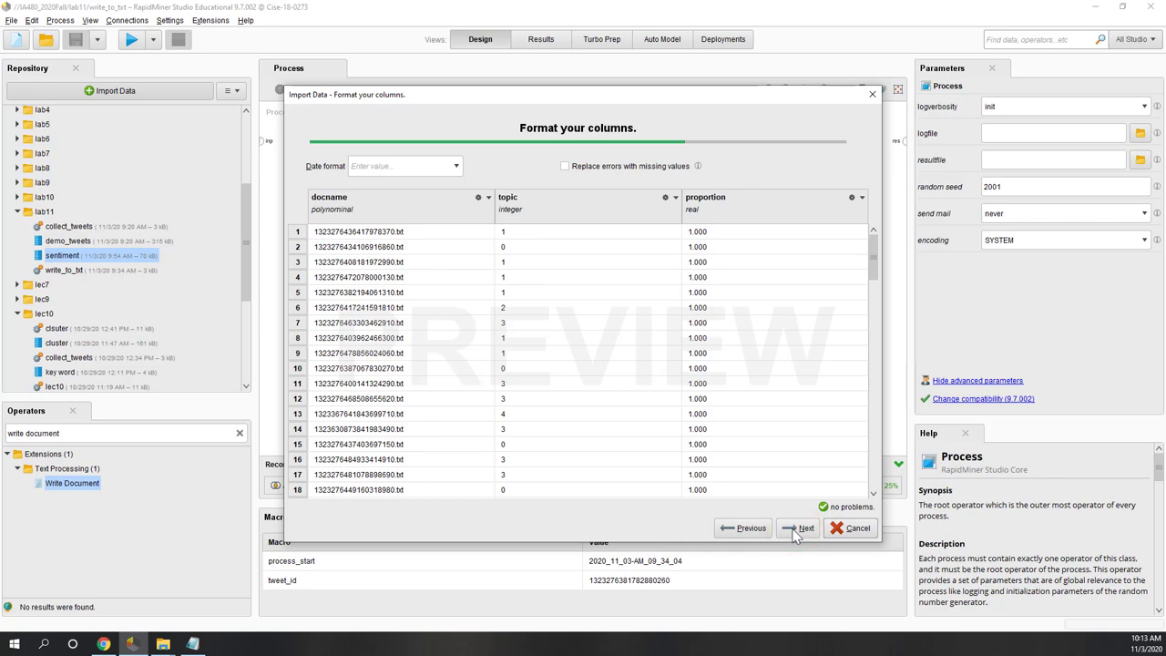
pyautogui.click(798, 529)
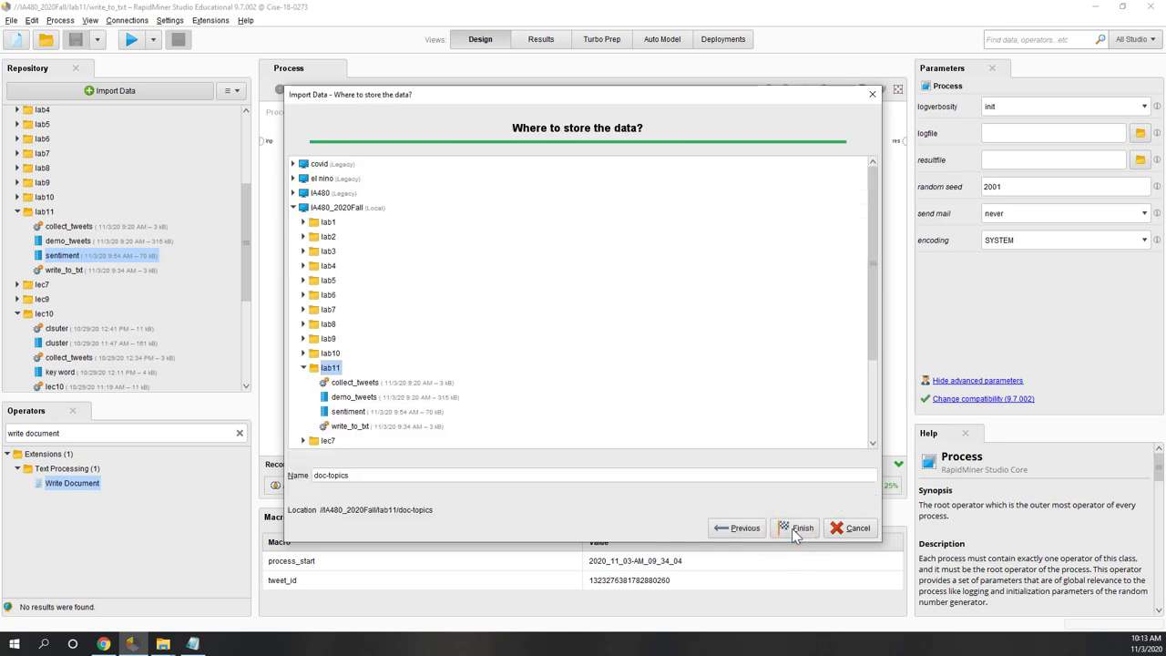
pyautogui.click(789, 535)
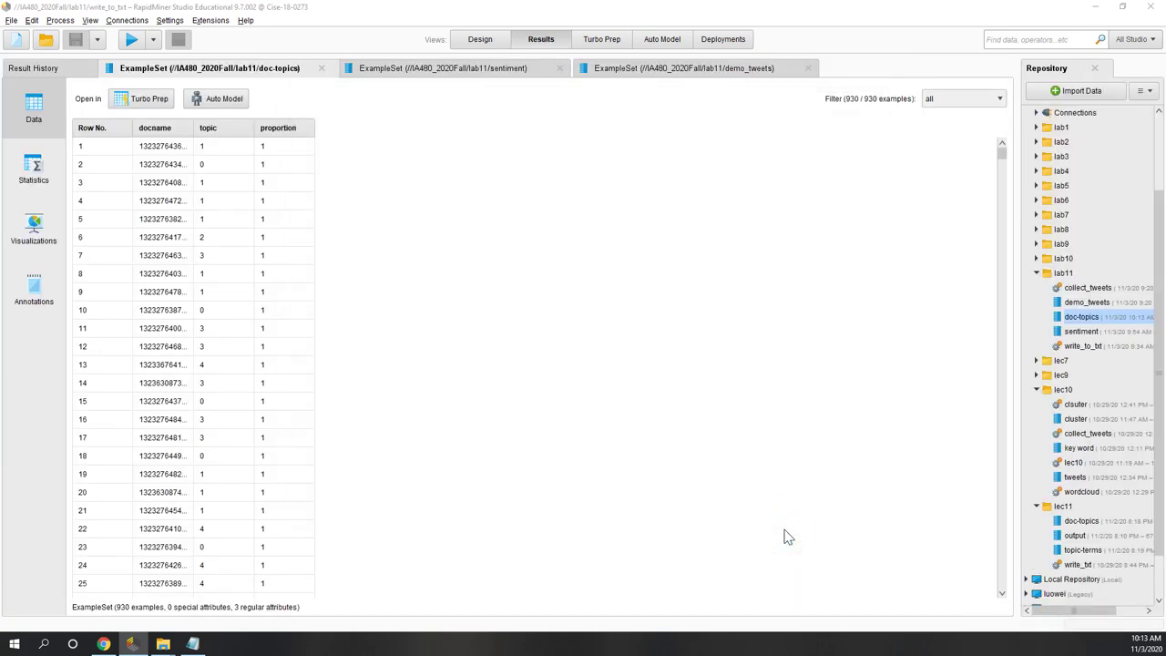
# Widen the docname column and look through the topic and proportion assigned to each document
pyautogui.moveTo(194, 127); pyautogui.dragTo(313, 151)
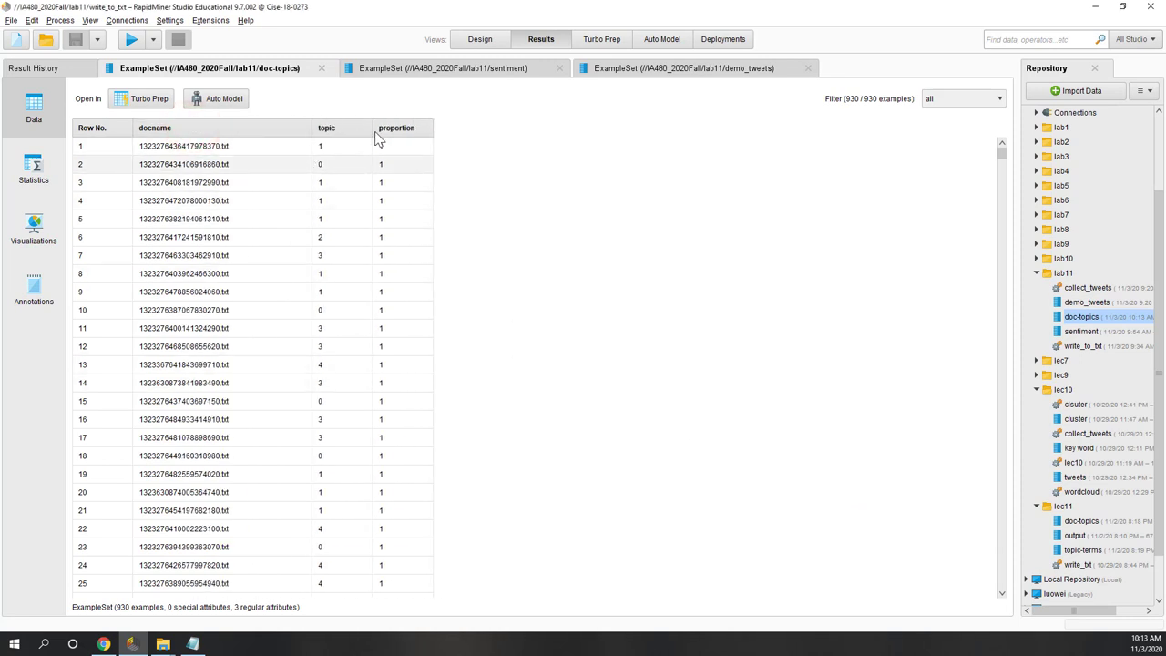
pyautogui.moveTo(378, 137); pyautogui.dragTo(469, 137)
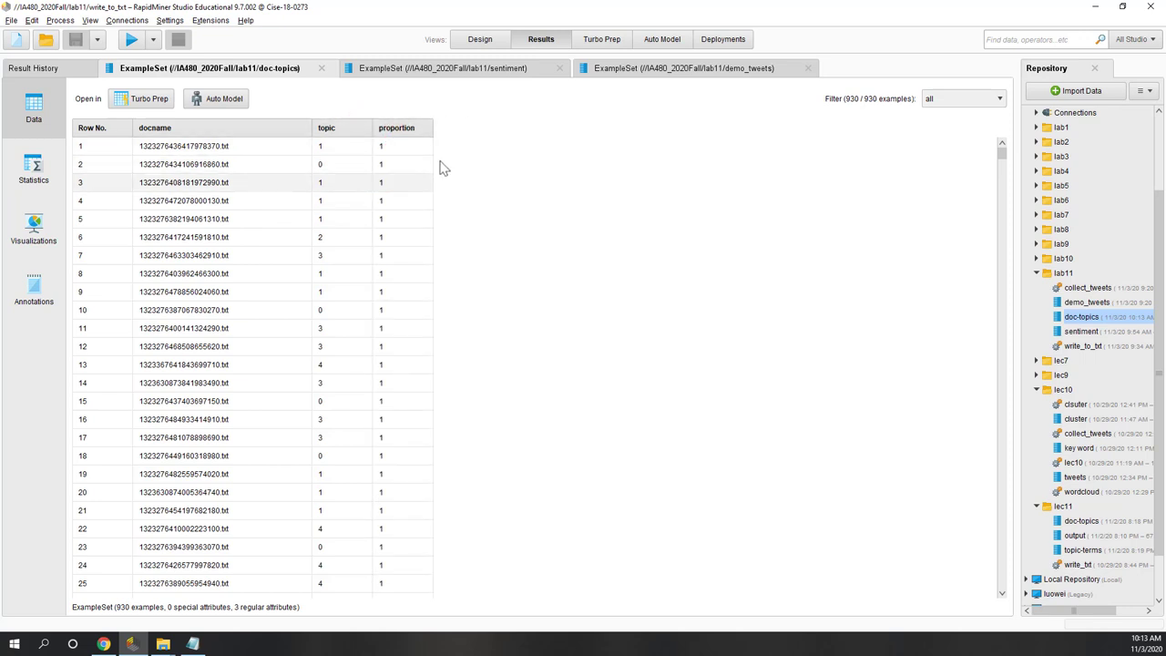
pyautogui.scroll(-7, 202, 339)
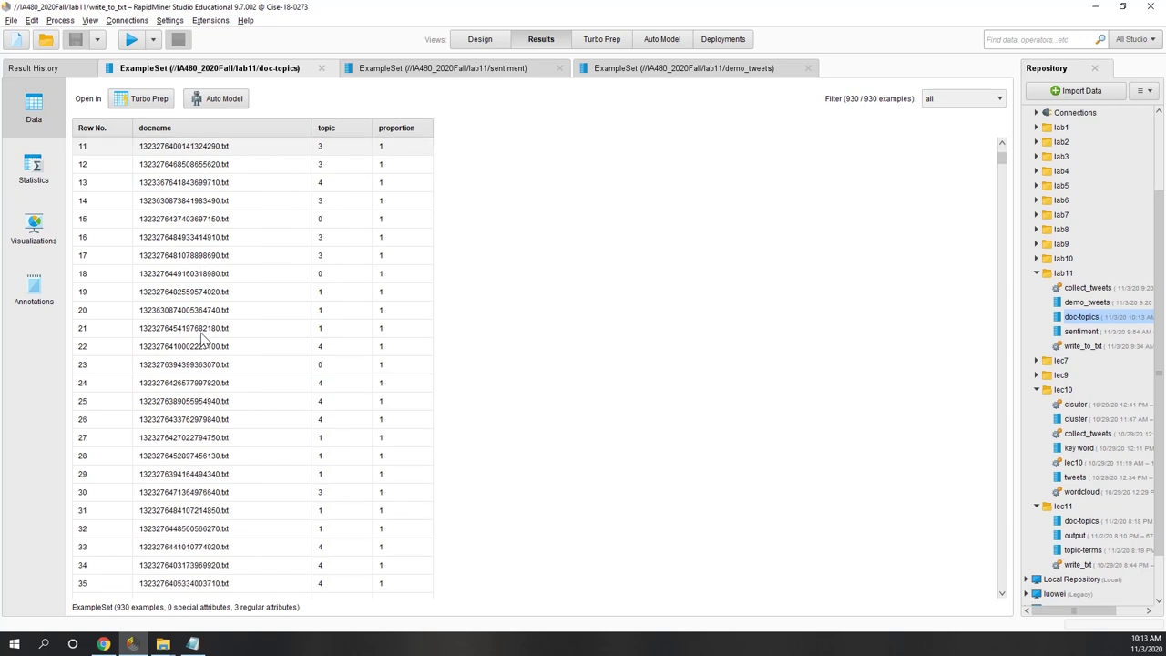
pyautogui.scroll(-4, 202, 339)
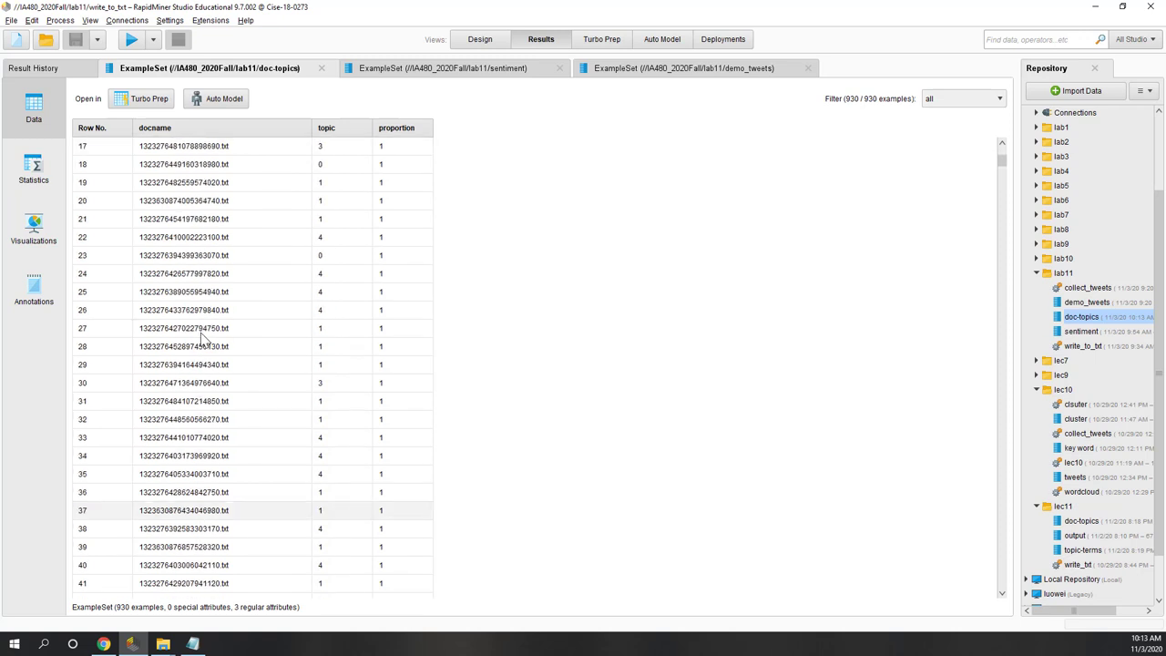
pyautogui.scroll(-2, 202, 339)
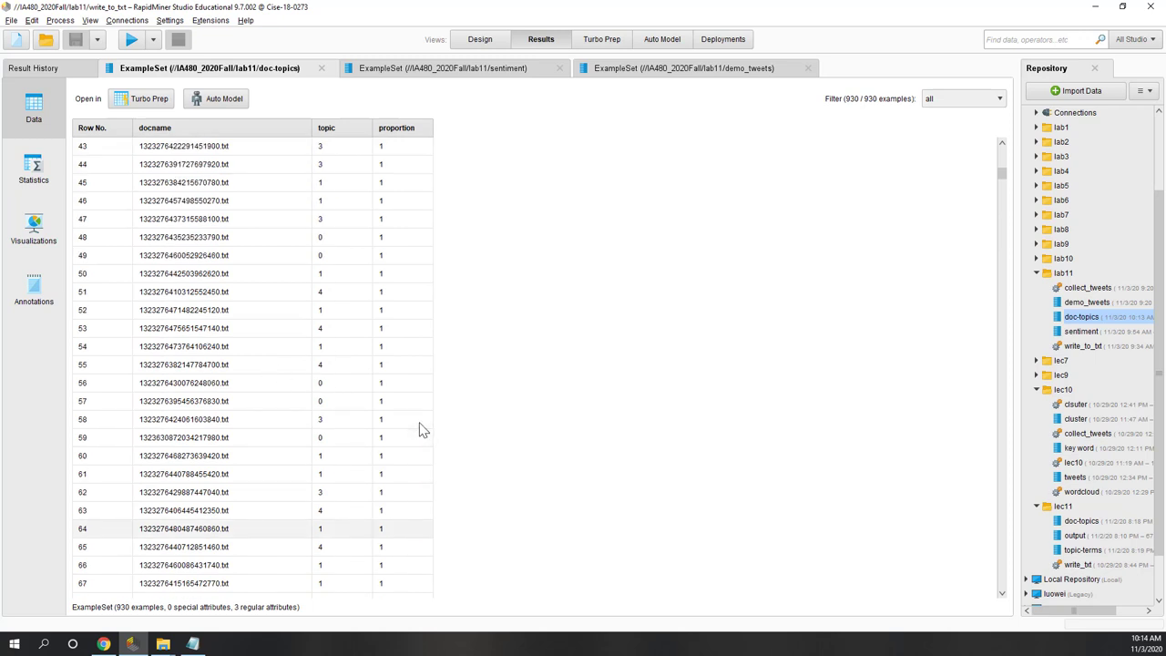
pyautogui.scroll(2, 276, 335)
# Open the histogram of the topic attribute from the doc-topics statistics and examine each topic's document count
pyautogui.click(37, 180)
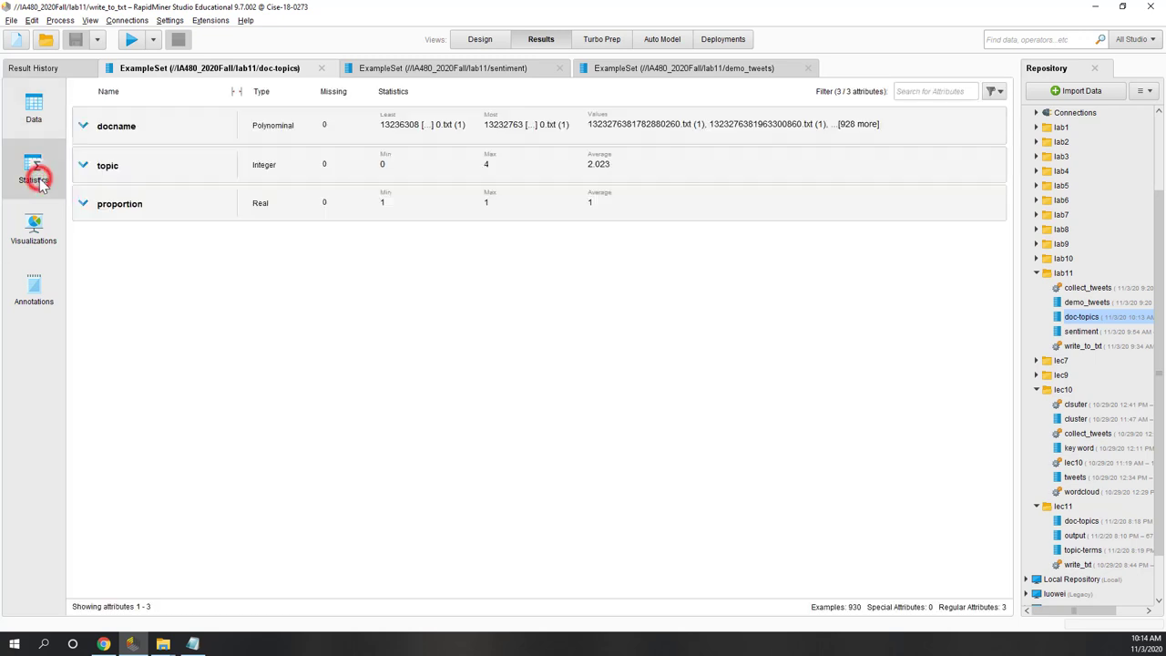
pyautogui.click(195, 167)
pyautogui.click(446, 215)
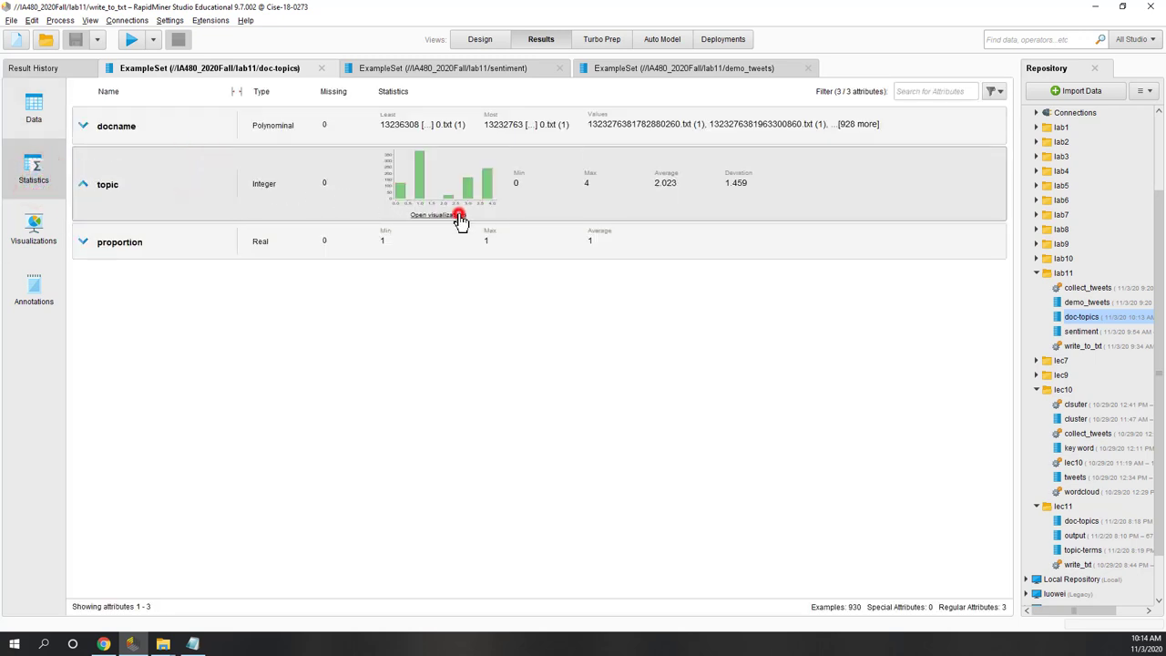
pyautogui.moveTo(460, 231)
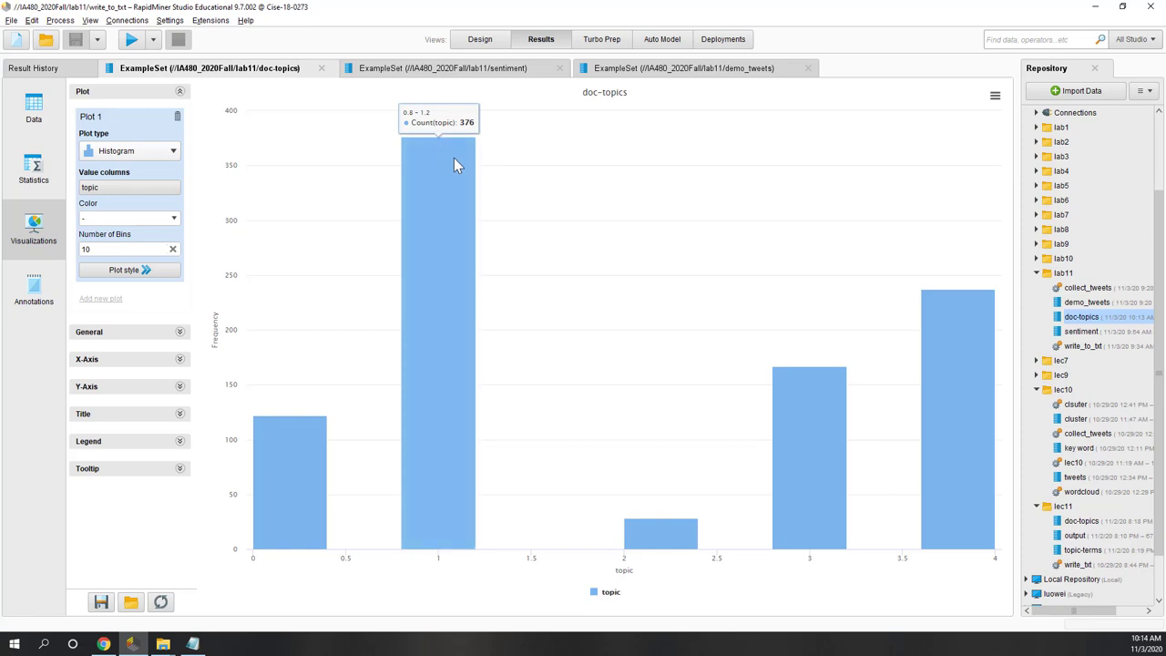
pyautogui.moveTo(656, 549)
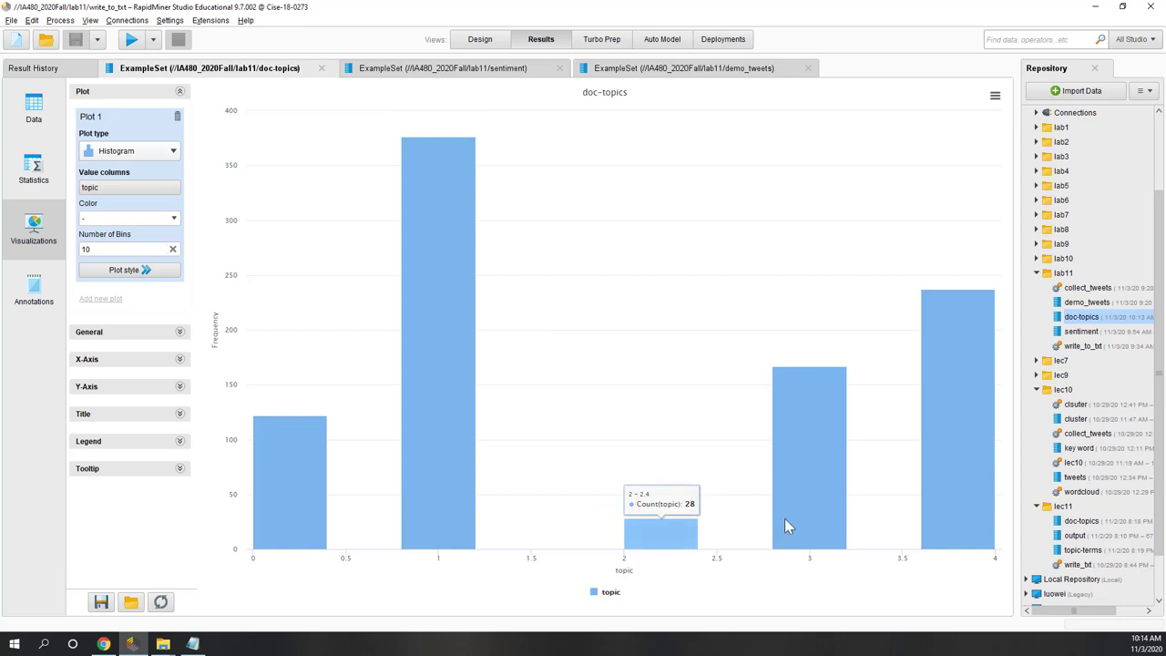
pyautogui.moveTo(791, 525)
pyautogui.moveTo(987, 523)
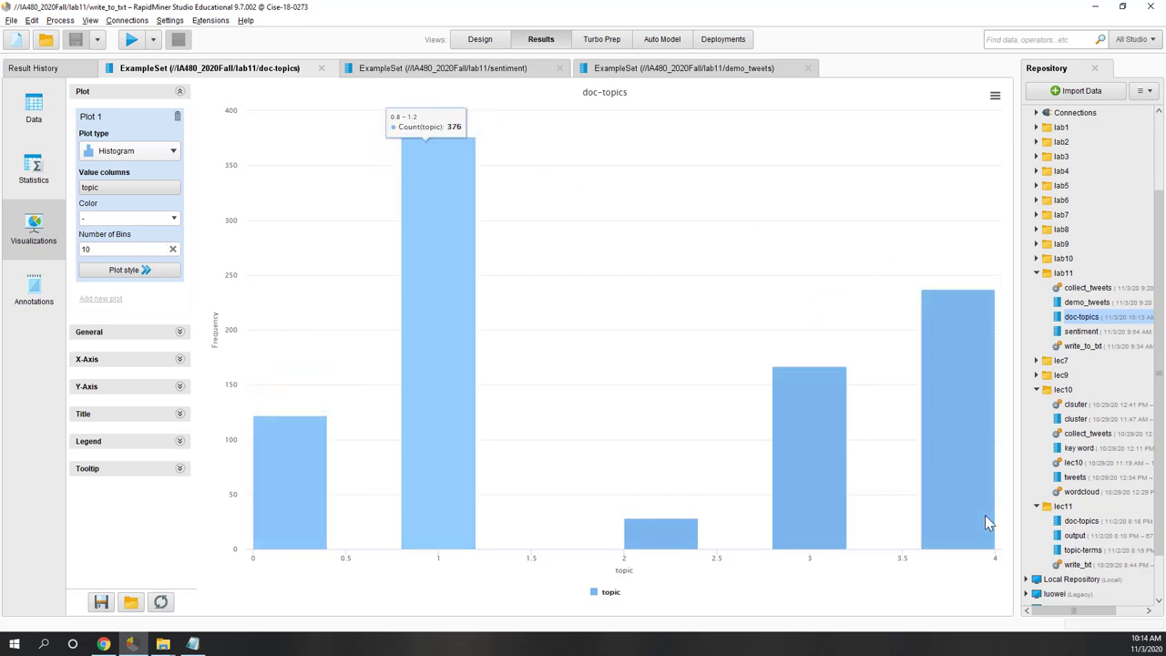
# Return to Turbo Prep and commit the pending transformation of the sentiment data set, keeping its changes
pyautogui.click(599, 40)
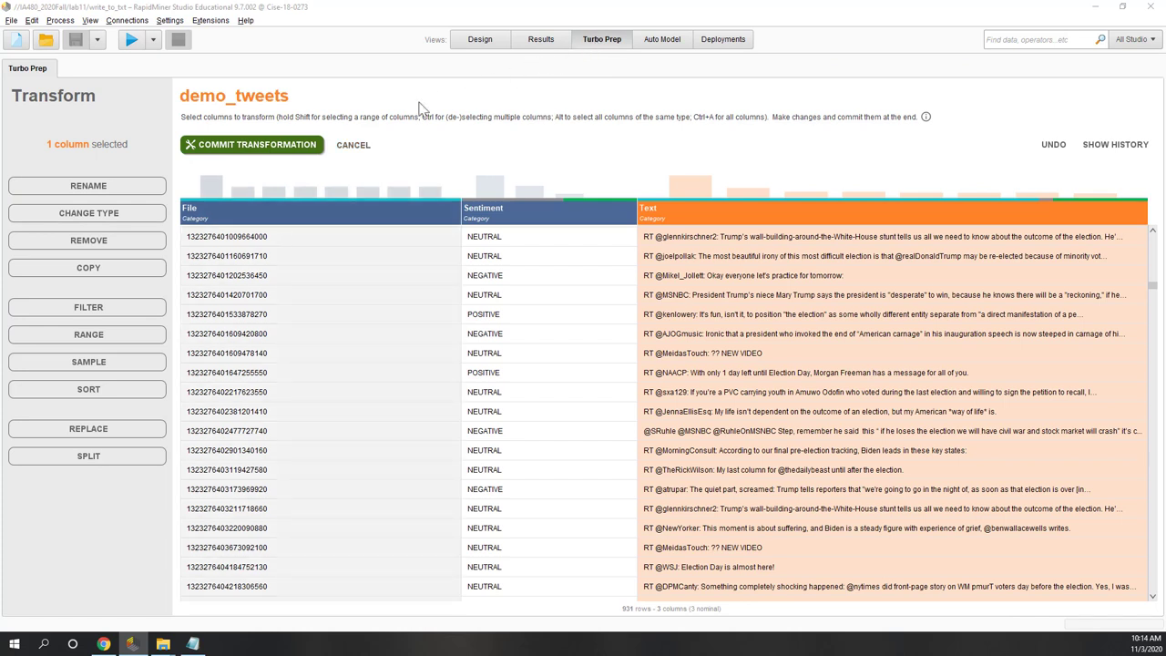
pyautogui.click(284, 157)
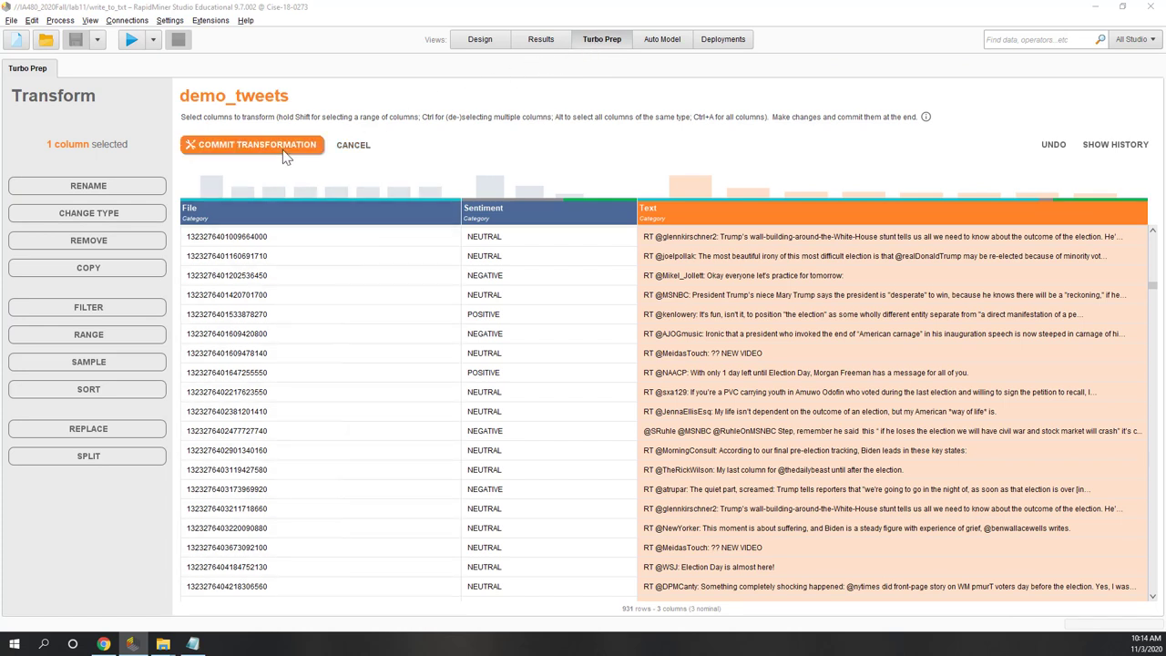
pyautogui.click(357, 155)
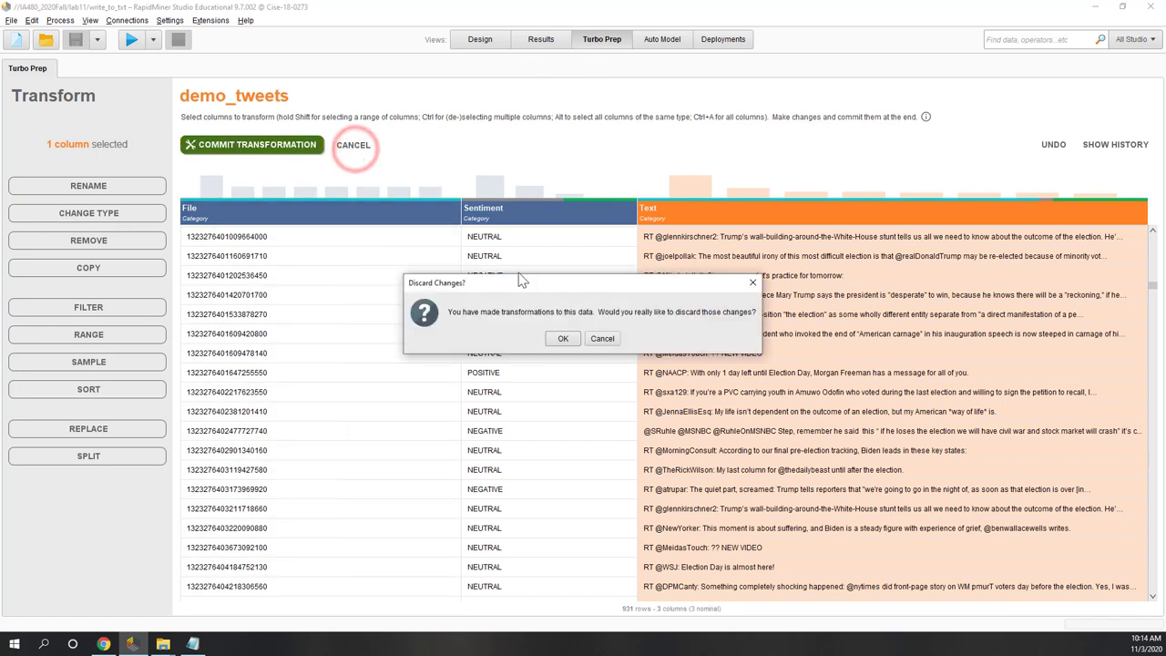
pyautogui.click(605, 338)
pyautogui.click(242, 143)
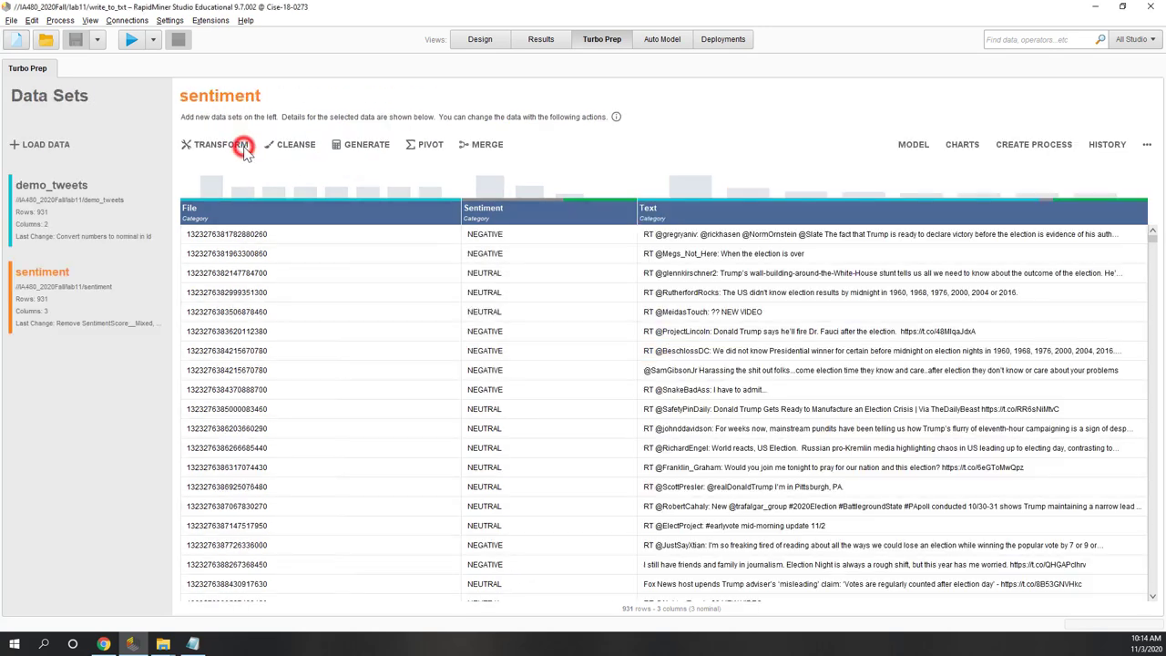
# Load the doc-topics data set from lab11 into Turbo Prep
pyautogui.click(29, 149)
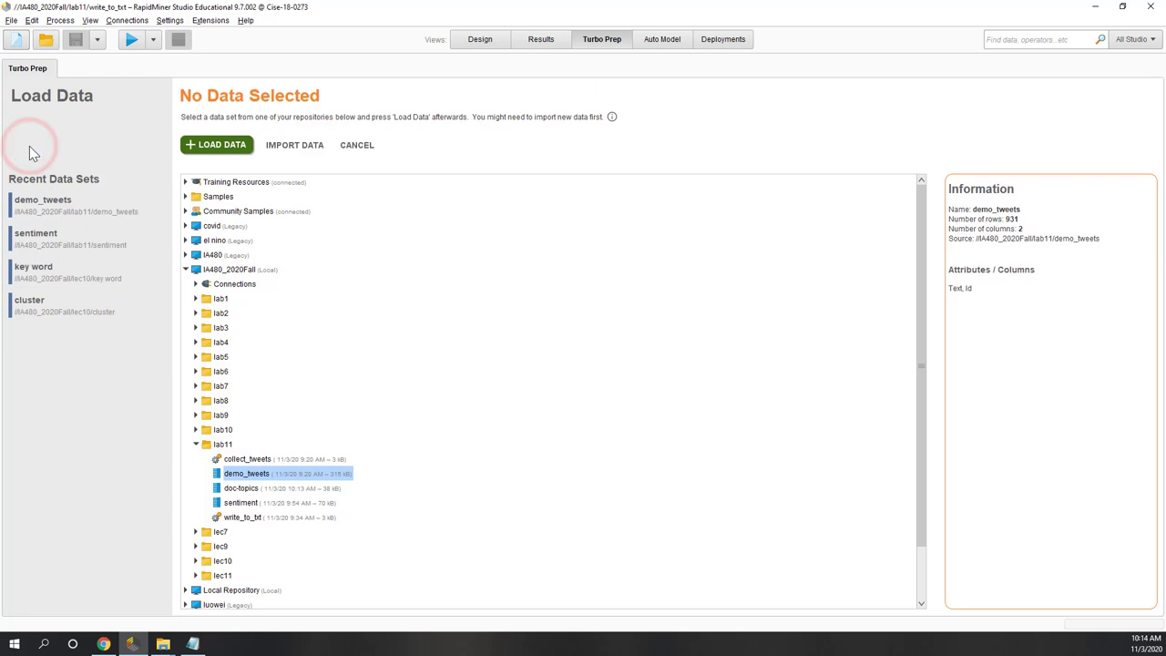
pyautogui.click(305, 489)
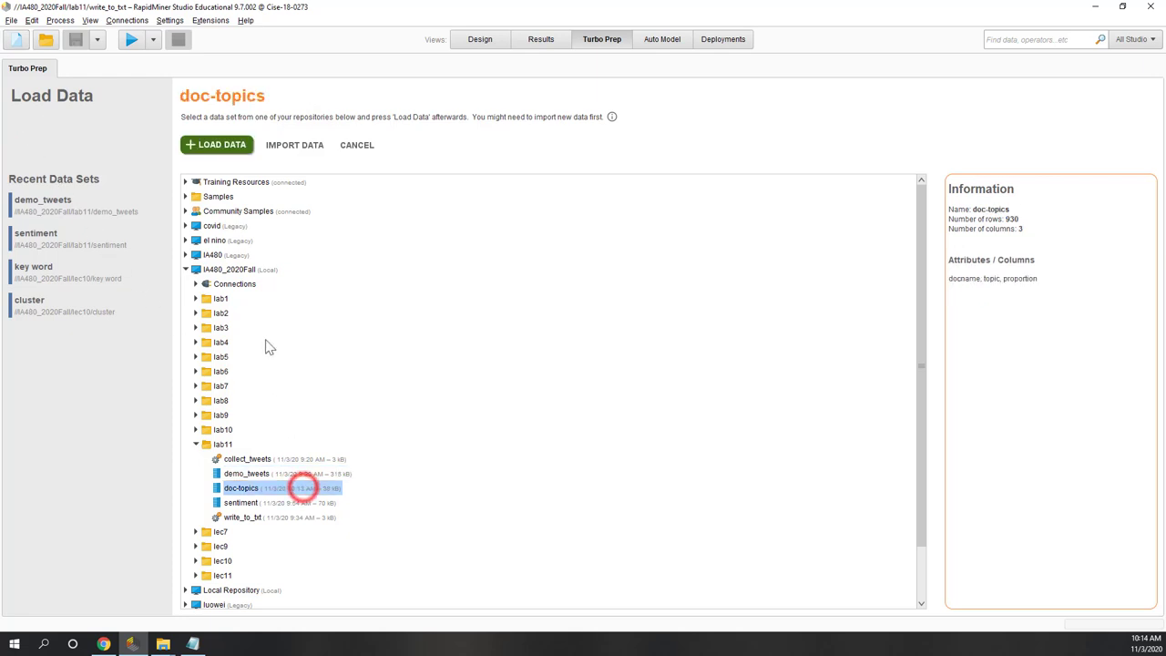
pyautogui.click(217, 145)
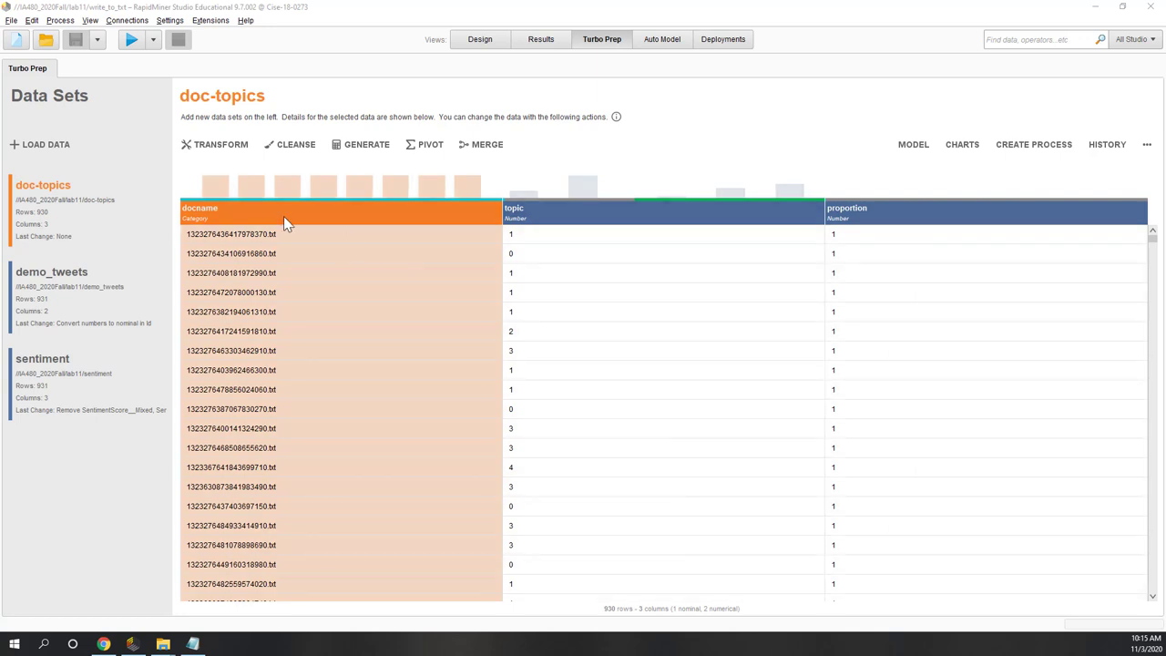
# Strip ".txt" from the docname values in doc-topics by replacing it with nothing, and commit the transformation
pyautogui.click(284, 216)
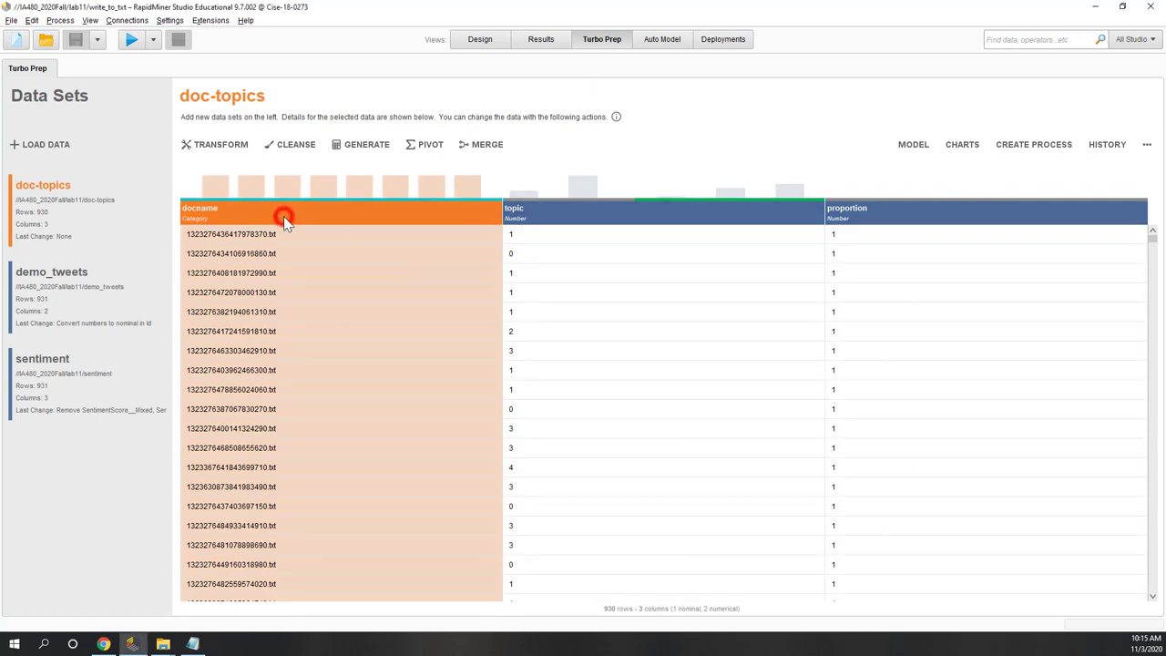
pyautogui.click(217, 145)
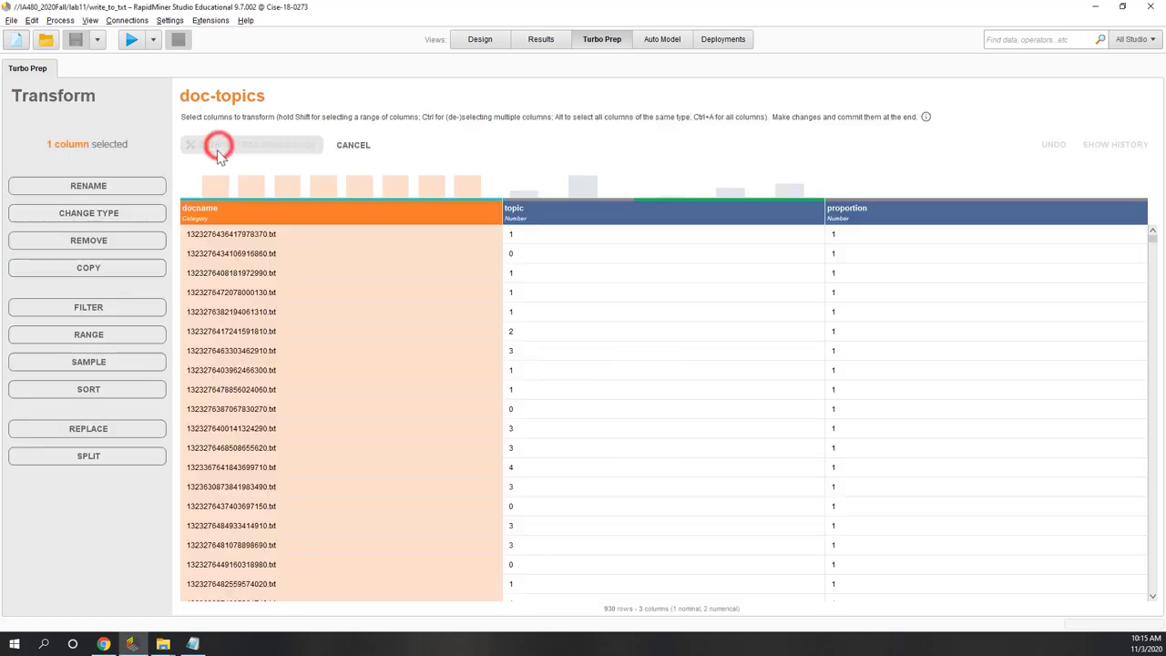
pyautogui.click(121, 429)
pyautogui.click(75, 454)
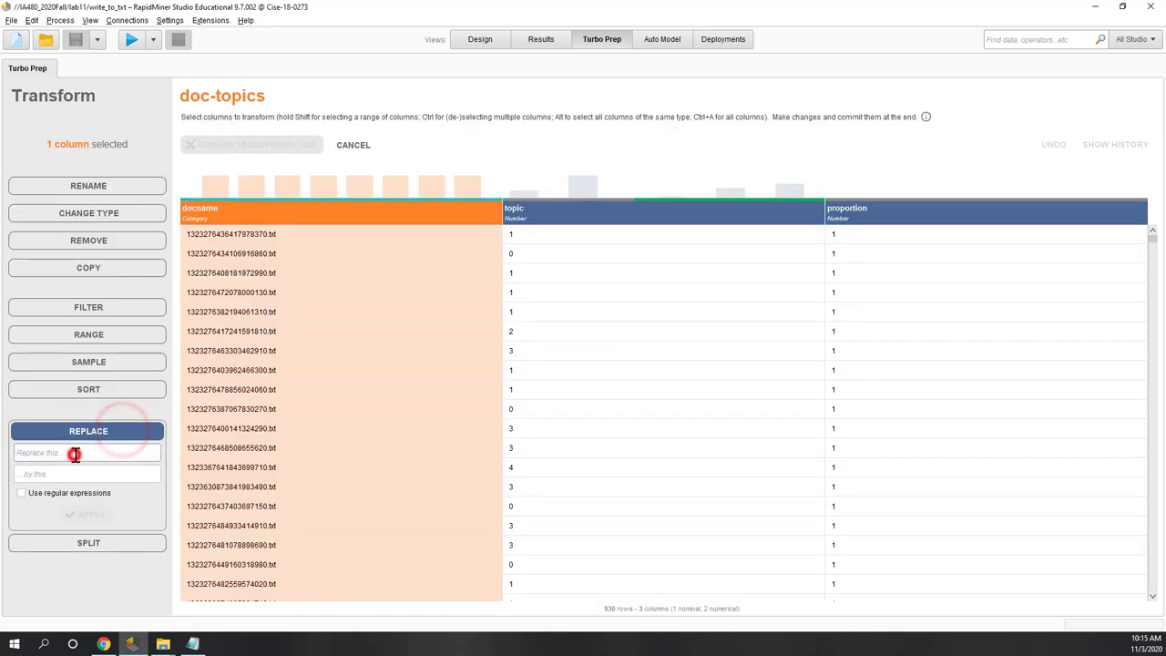
pyautogui.write('txt')
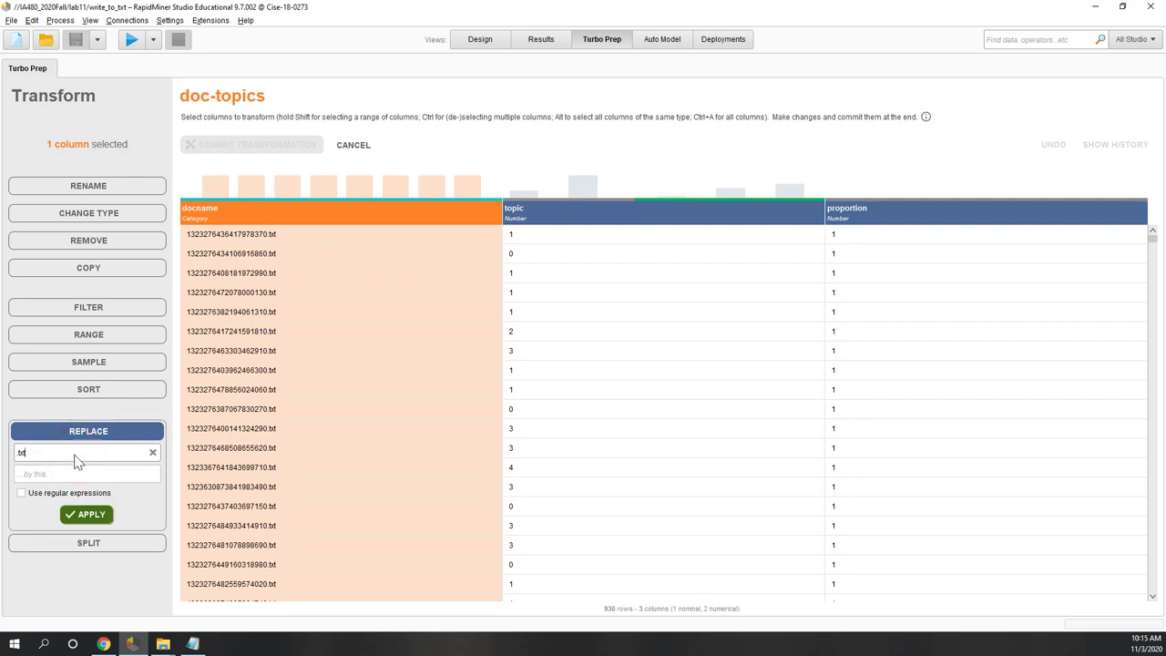
pyautogui.click(95, 517)
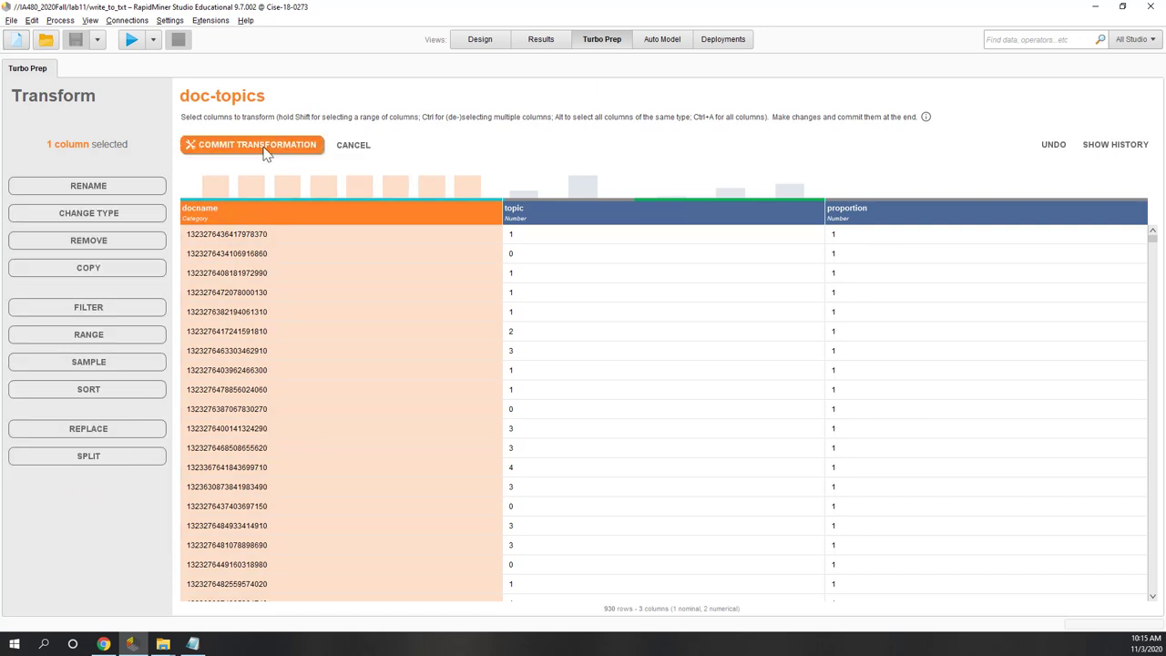
pyautogui.click(264, 150)
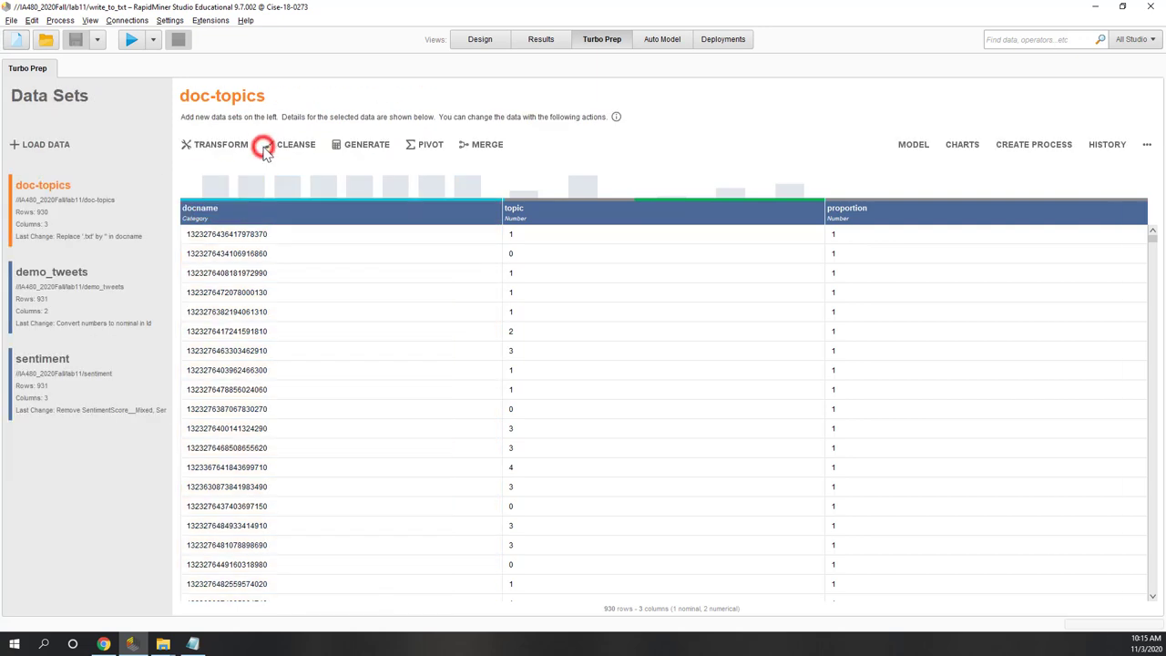
# Remove the proportion column from the doc-topics data set and commit the transformation
pyautogui.click(861, 225)
pyautogui.rightClick(861, 225)
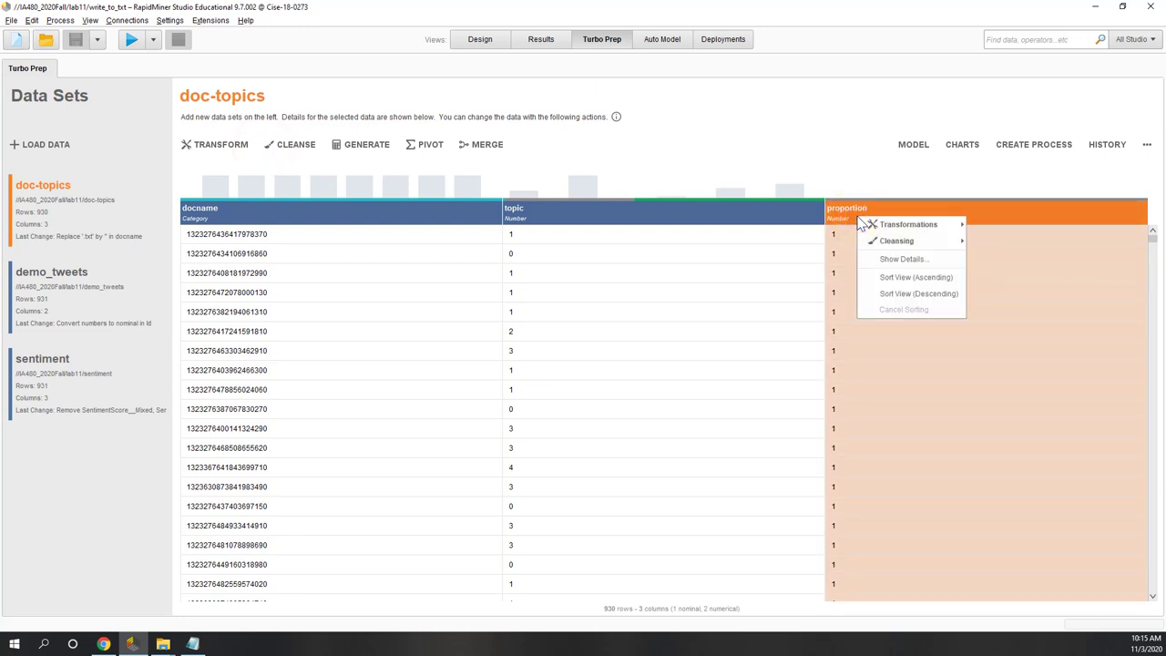
pyautogui.moveTo(860, 225)
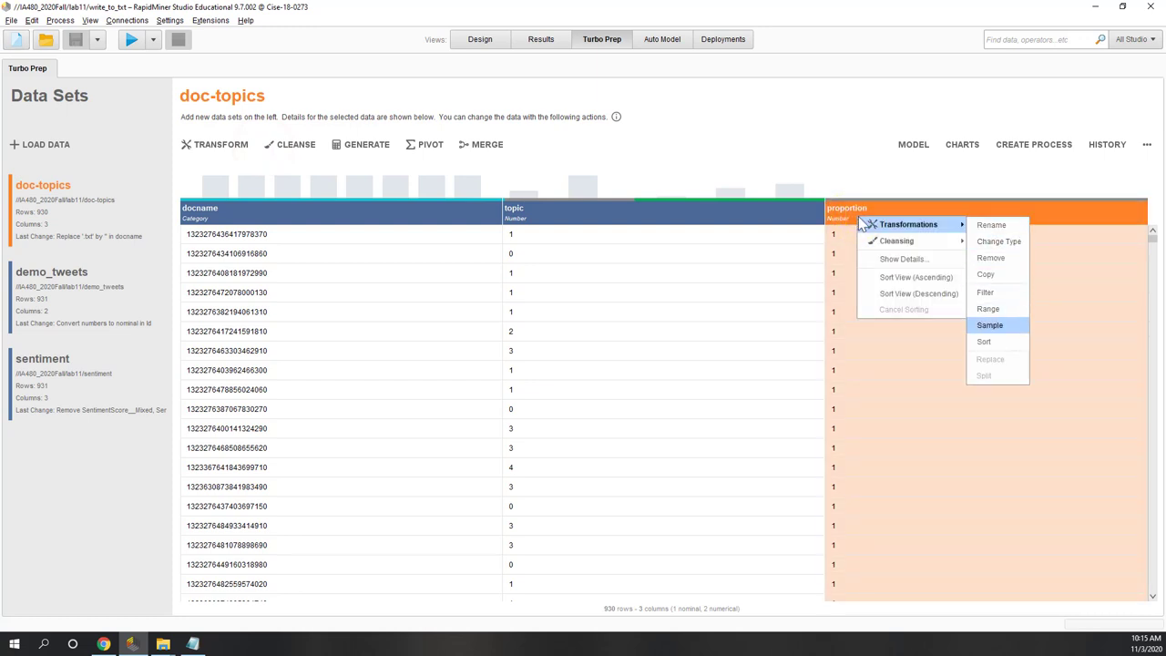
pyautogui.click(993, 262)
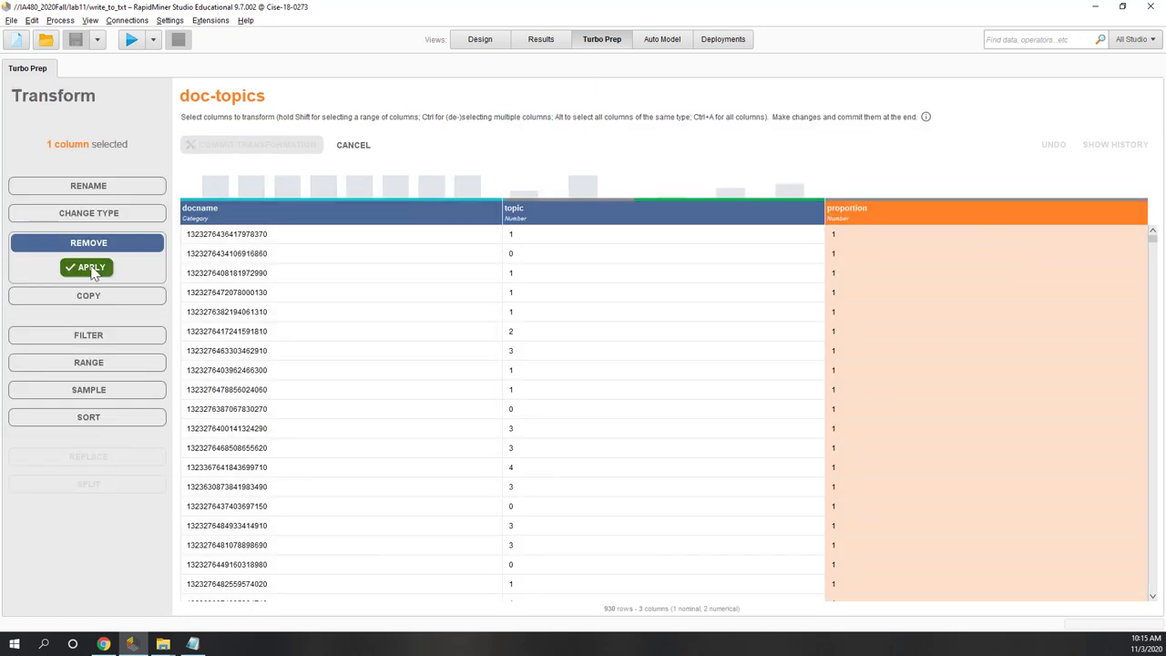
pyautogui.click(72, 265)
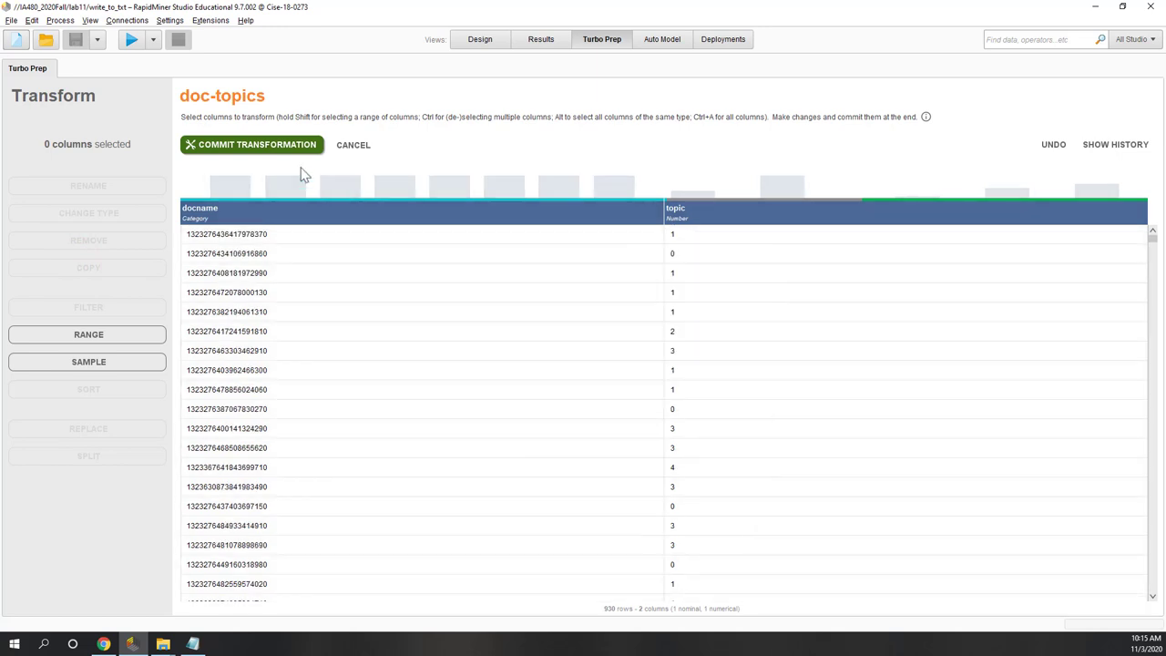
pyautogui.click(303, 149)
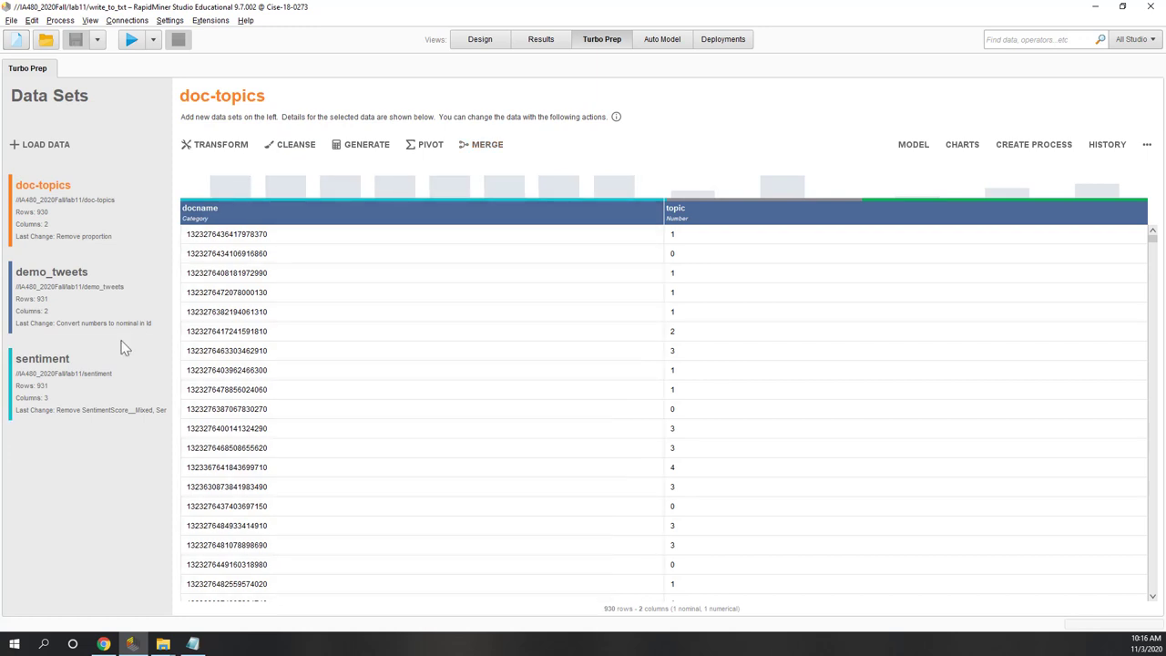
# Set up a merge of the sentiment data set with doc-topics as an inner join
pyautogui.click(97, 387)
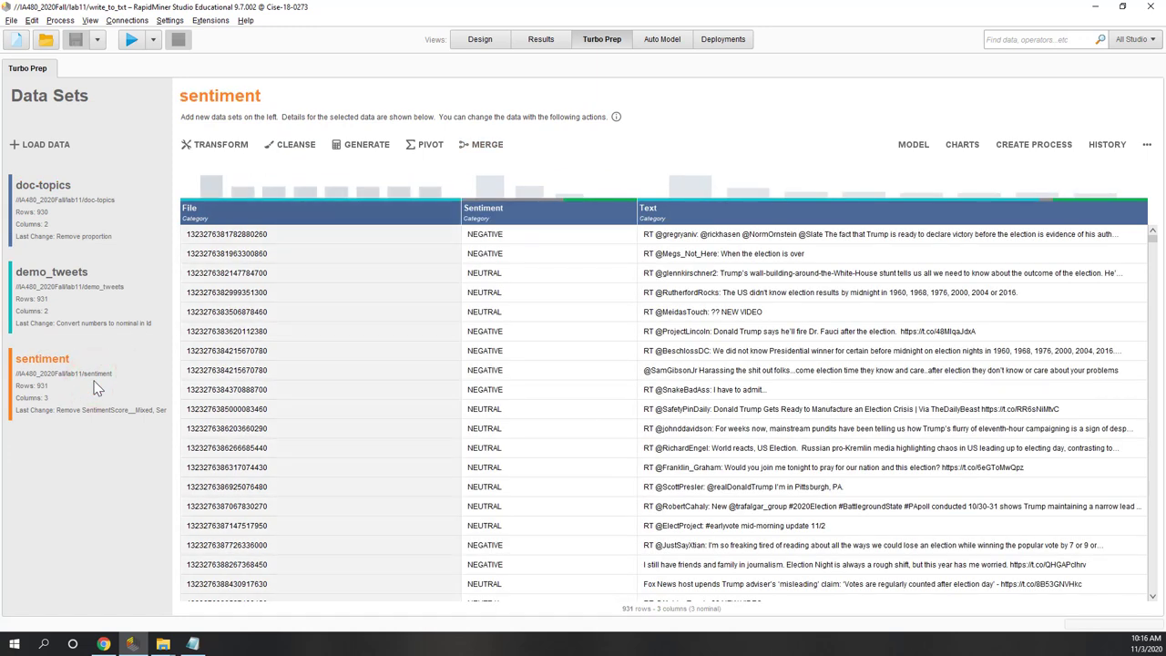
pyautogui.click(484, 150)
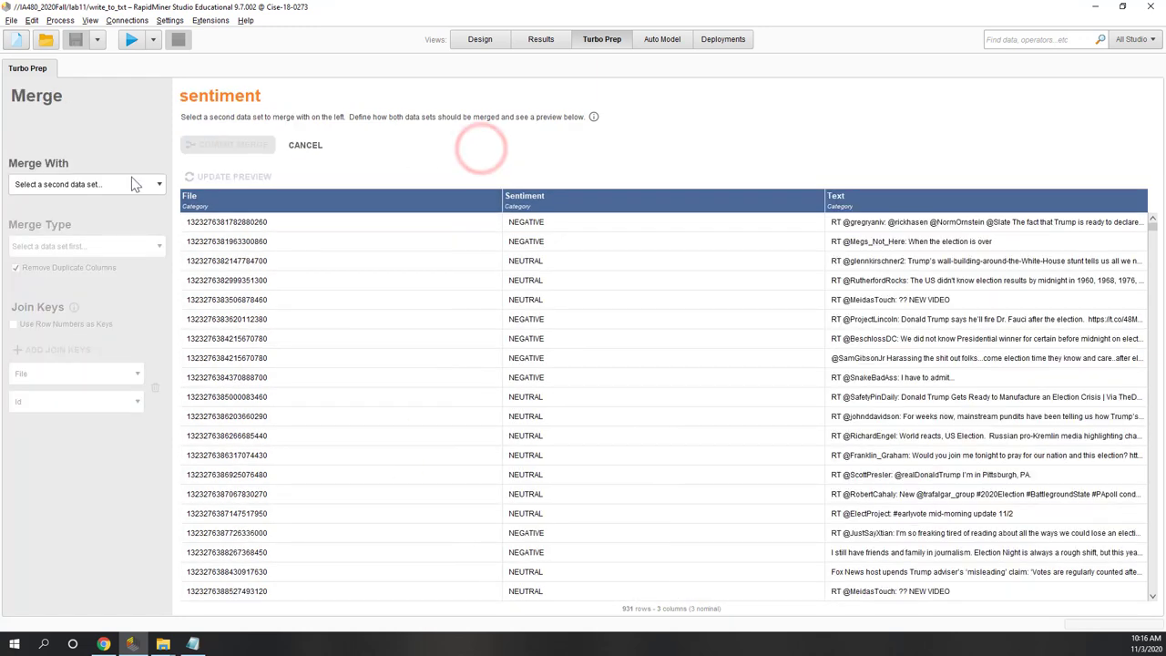
pyautogui.click(105, 185)
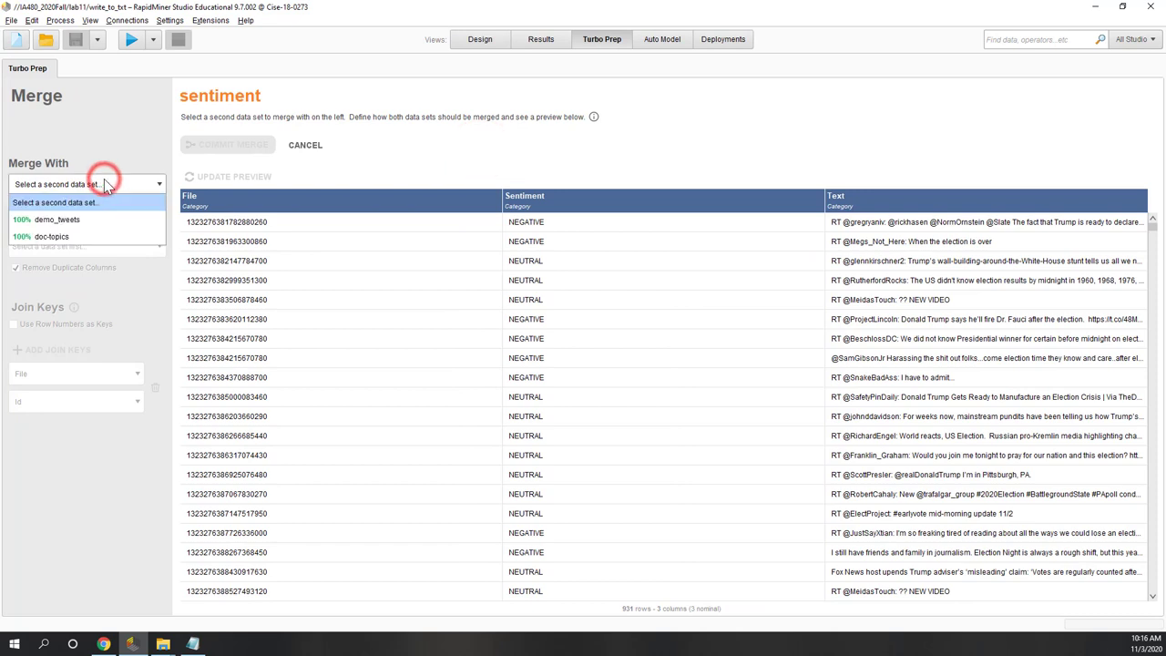
pyautogui.click(62, 237)
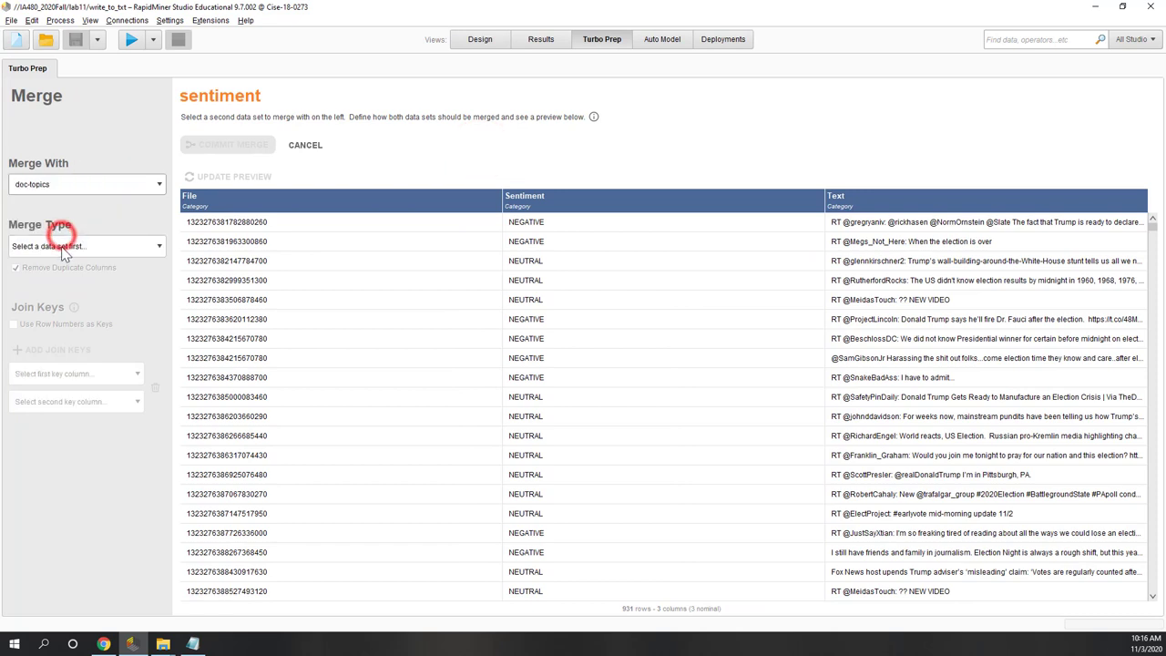
pyautogui.click(63, 246)
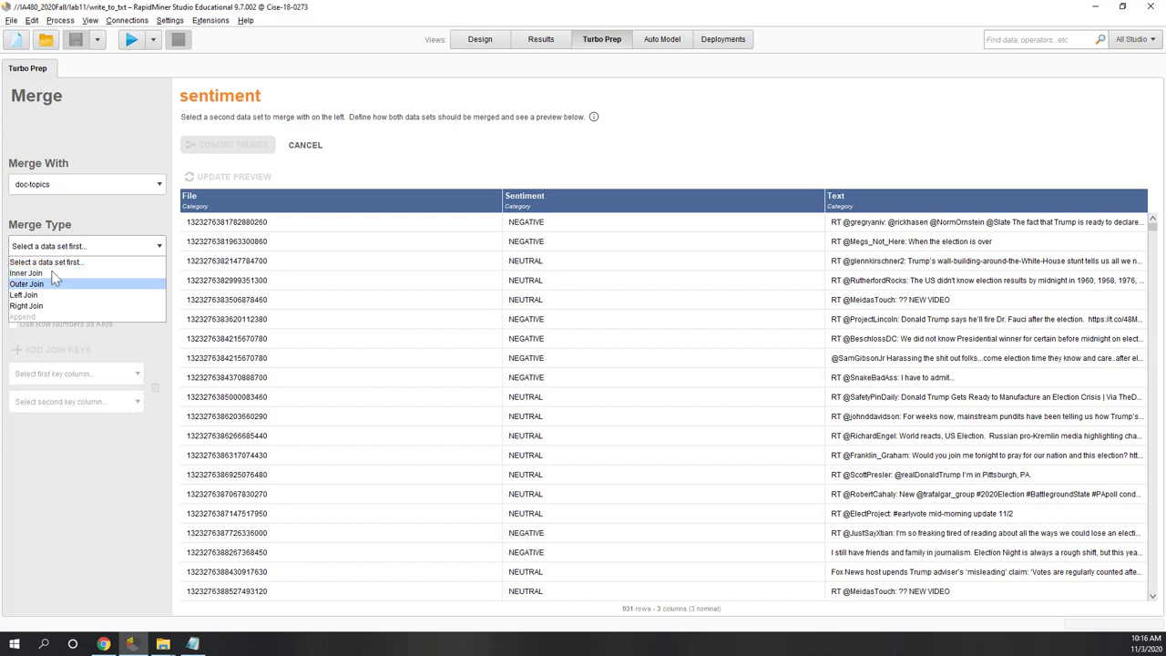
pyautogui.click(41, 272)
# Match File with docname as the join keys, update the merge preview, and commit the merge
pyautogui.click(85, 377)
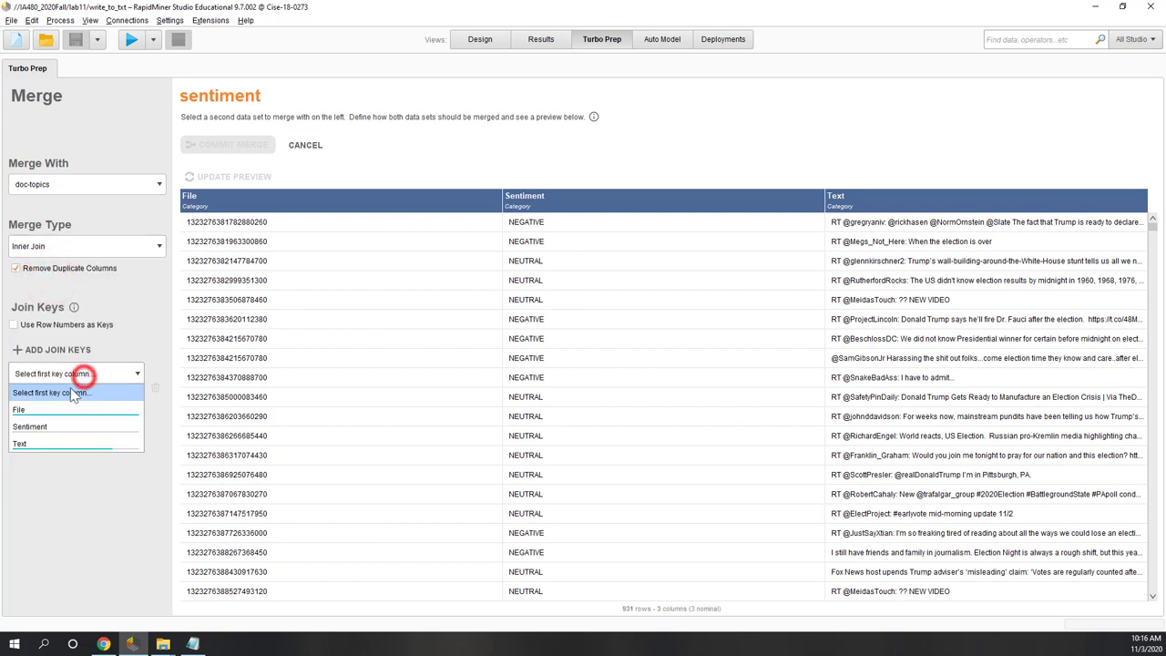
pyautogui.click(41, 410)
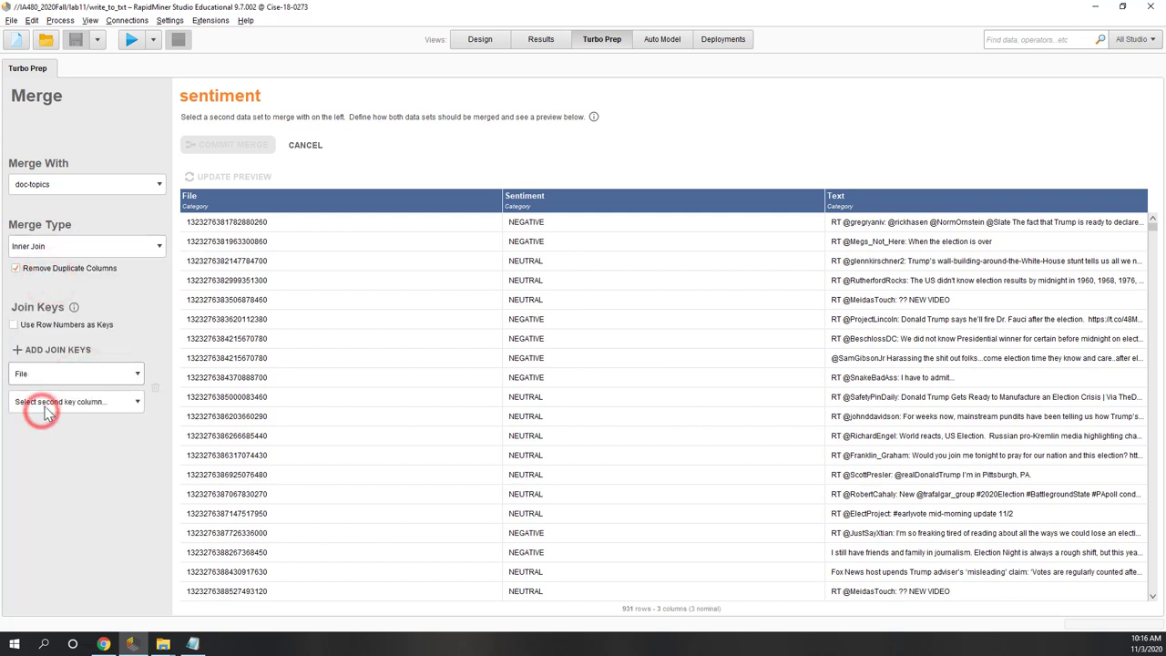
pyautogui.click(42, 402)
pyautogui.click(55, 434)
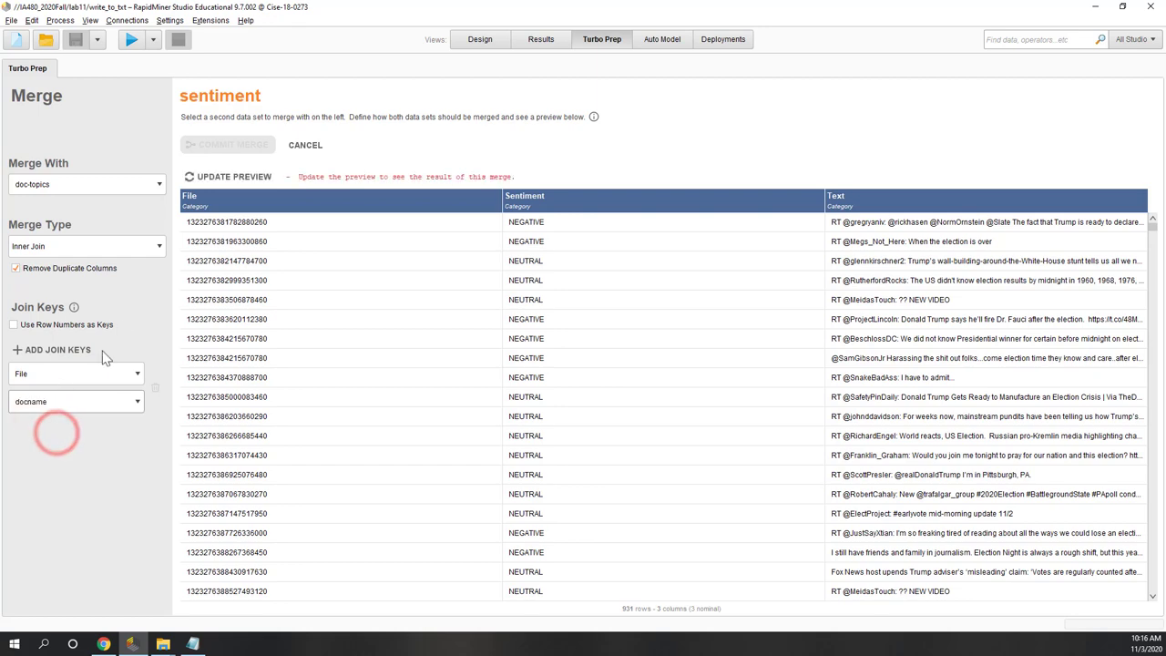
pyautogui.click(200, 177)
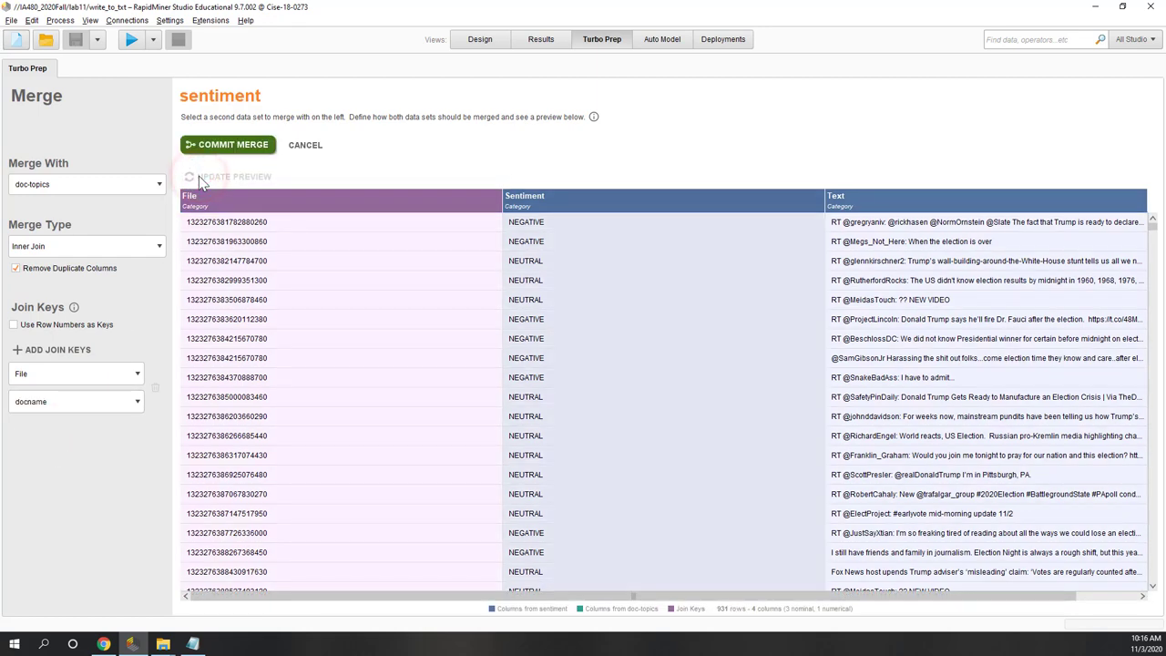
pyautogui.moveTo(523, 595)
pyautogui.mouseDown()
pyautogui.moveTo(564, 595)
pyautogui.moveTo(510, 595)
pyautogui.mouseUp()
pyautogui.click(244, 148)
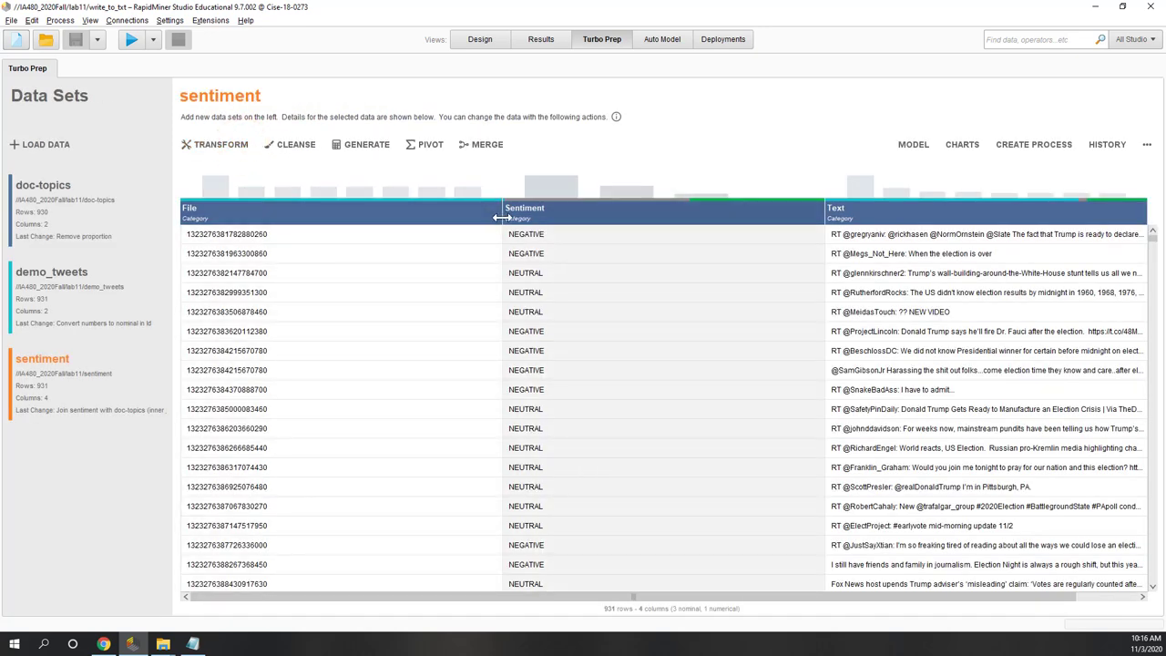
# Narrow the File and Sentiment columns and look through the topic assigned to each tweet in the merged data
pyautogui.moveTo(501, 217); pyautogui.dragTo(346, 226)
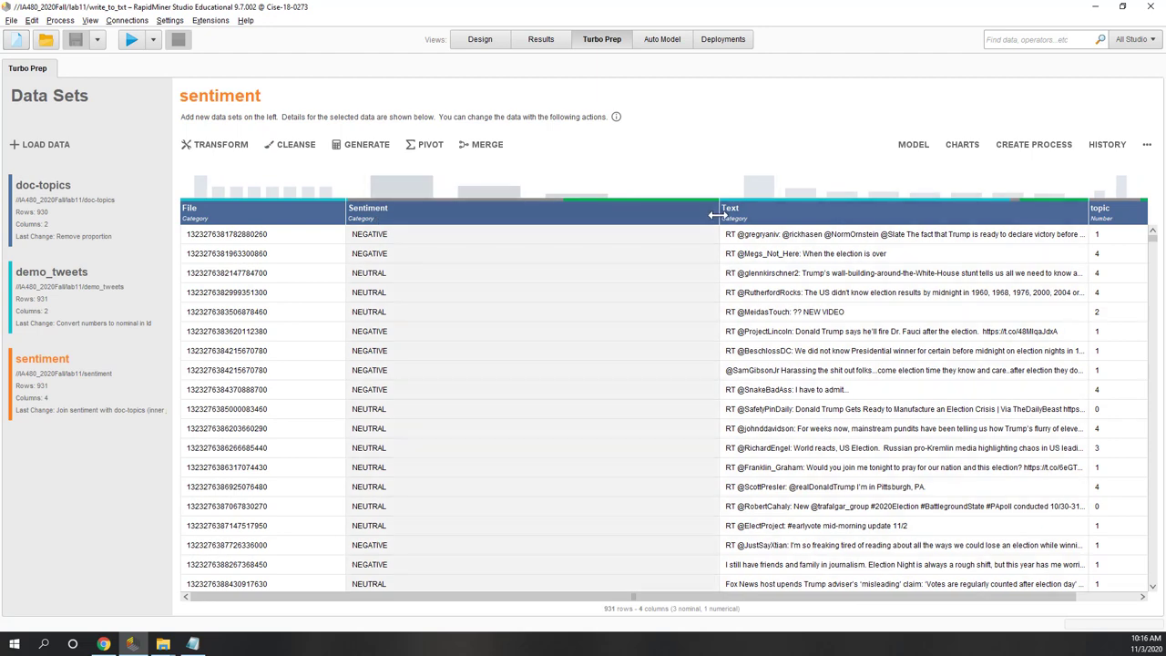
pyautogui.moveTo(719, 214); pyautogui.dragTo(498, 210)
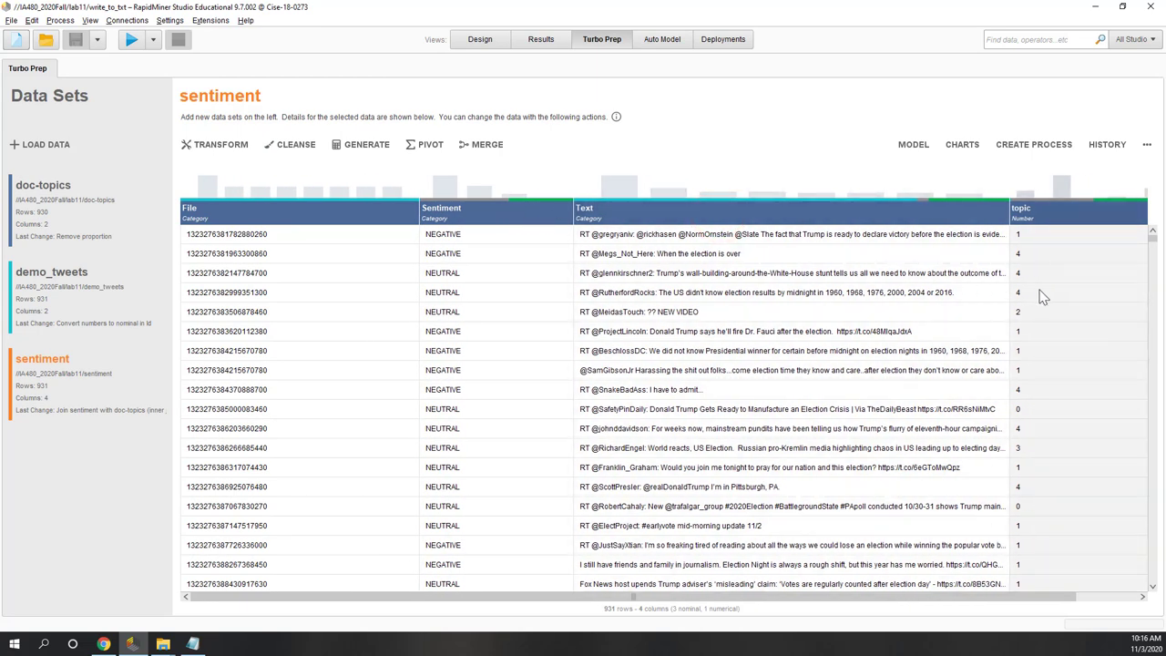
pyautogui.scroll(-2, 1043, 297)
pyautogui.scroll(-4, 1043, 297)
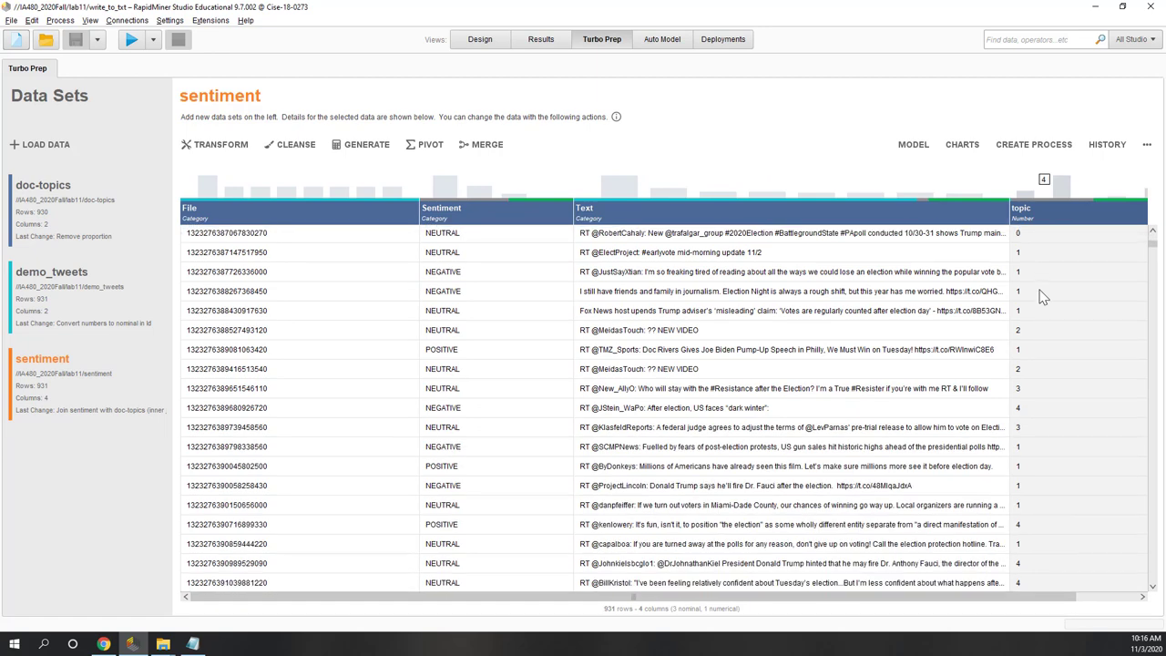
pyautogui.scroll(6, 1043, 297)
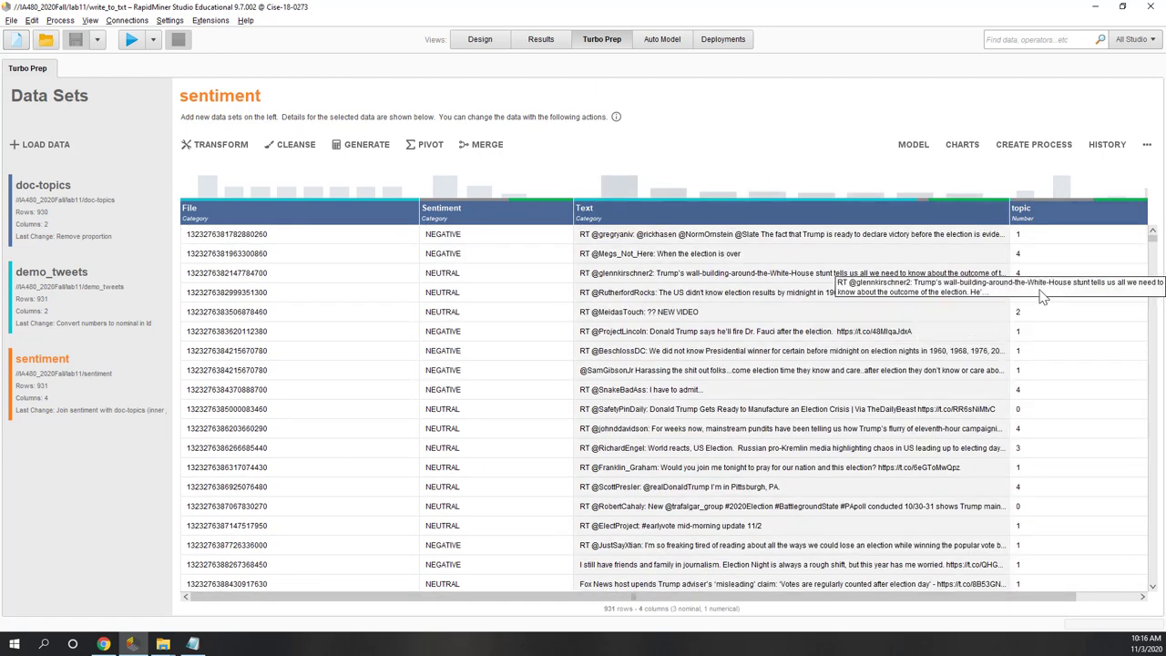
pyautogui.click(1109, 599)
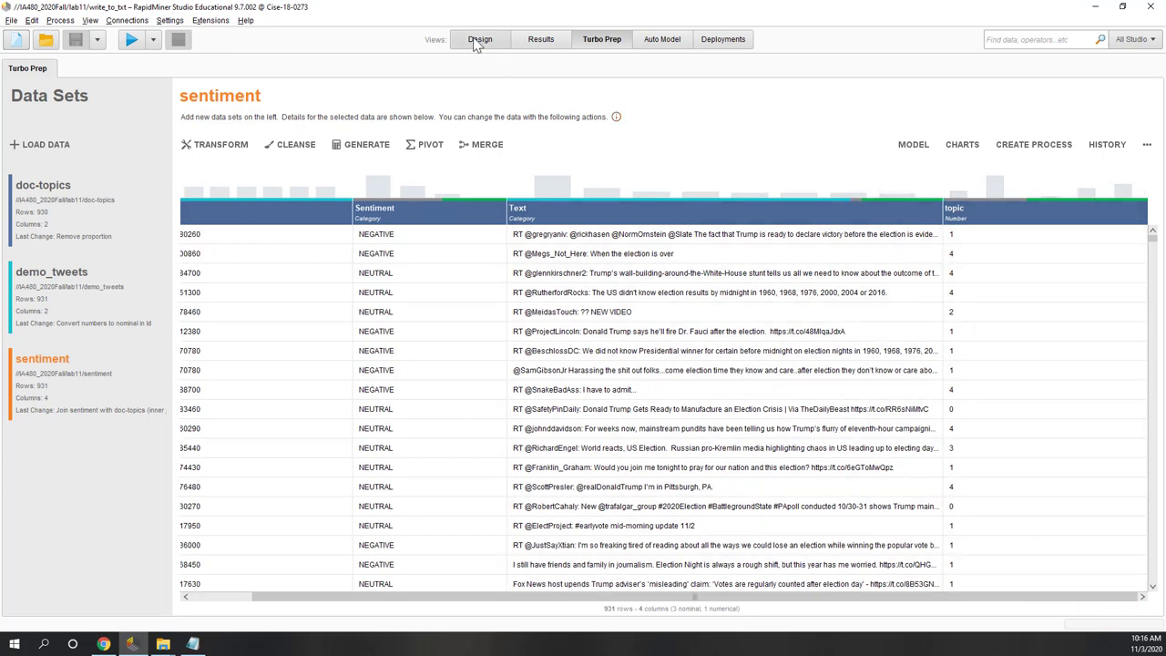
# Return to the process design view and start importing topic-terms.csv from the computer's output folder
pyautogui.click(479, 39)
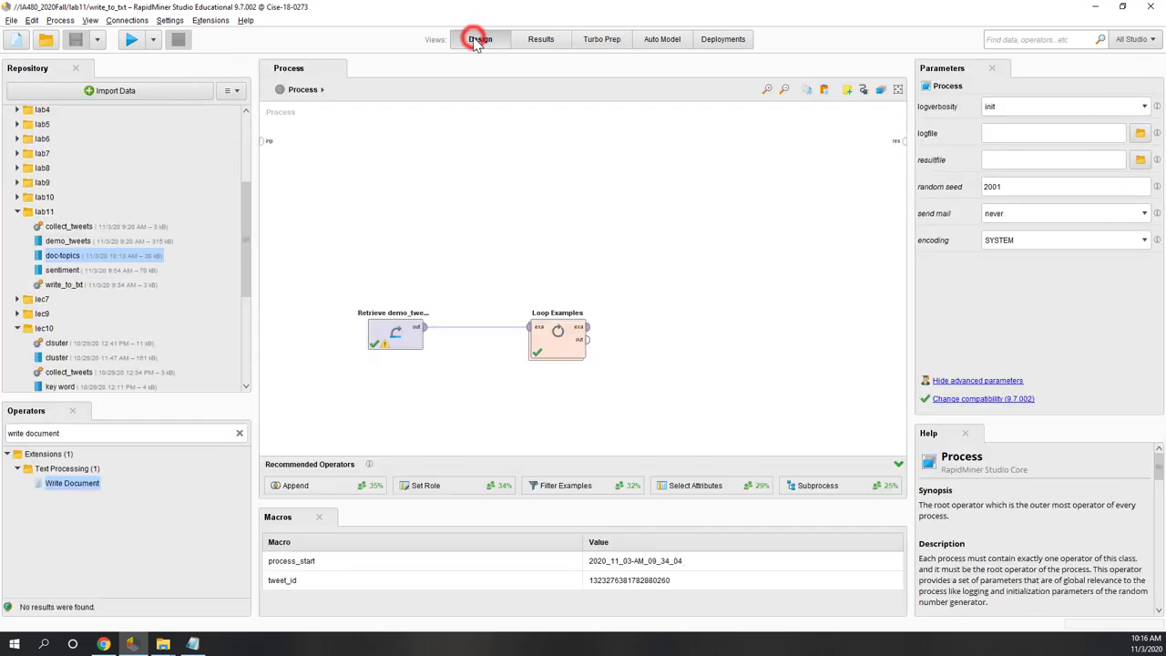
pyautogui.click(145, 90)
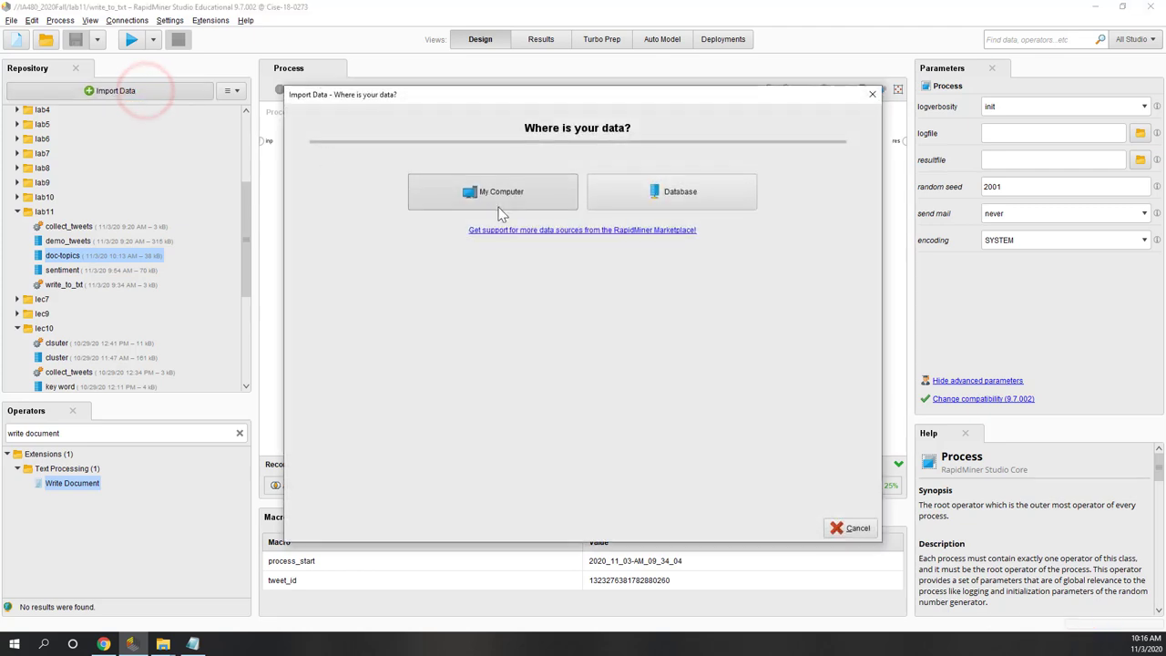
pyautogui.click(494, 199)
pyautogui.click(325, 194)
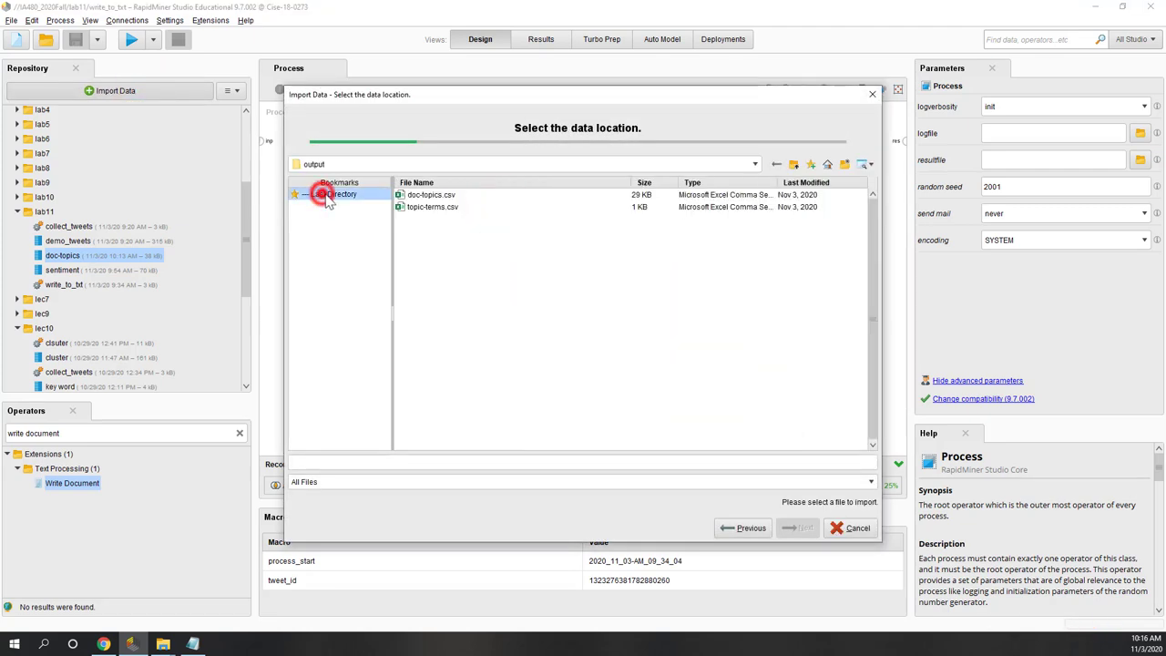
pyautogui.click(419, 208)
pyautogui.click(805, 530)
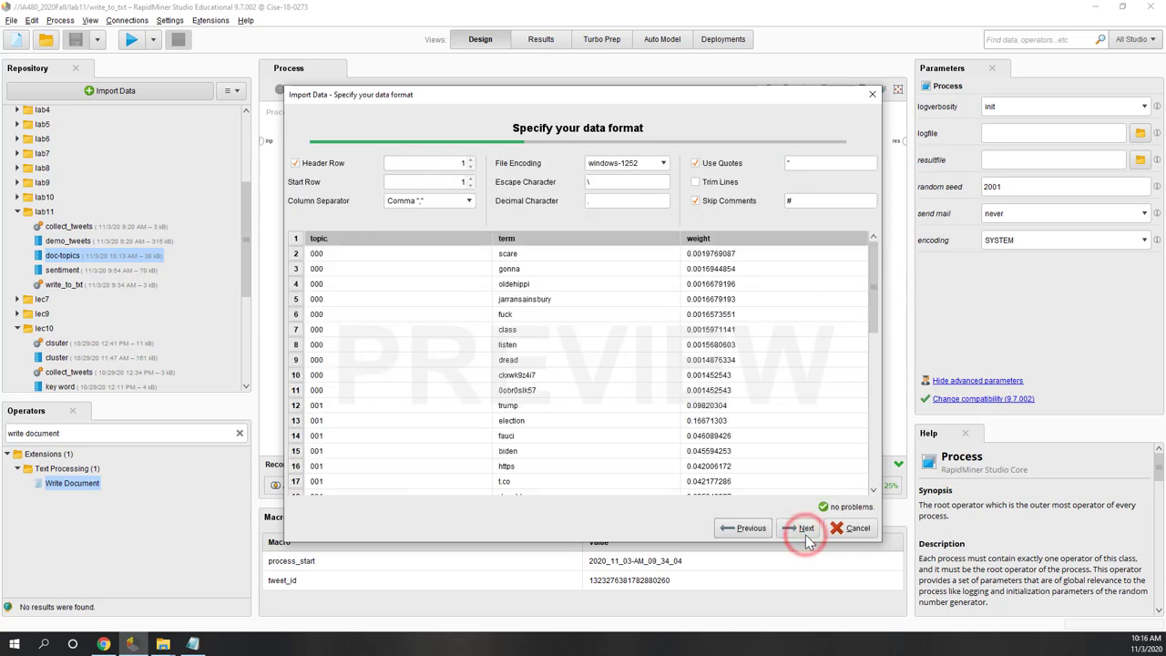
# Set the file encoding of the topic-terms import to UTF-8 and continue to column formatting
pyautogui.click(663, 163)
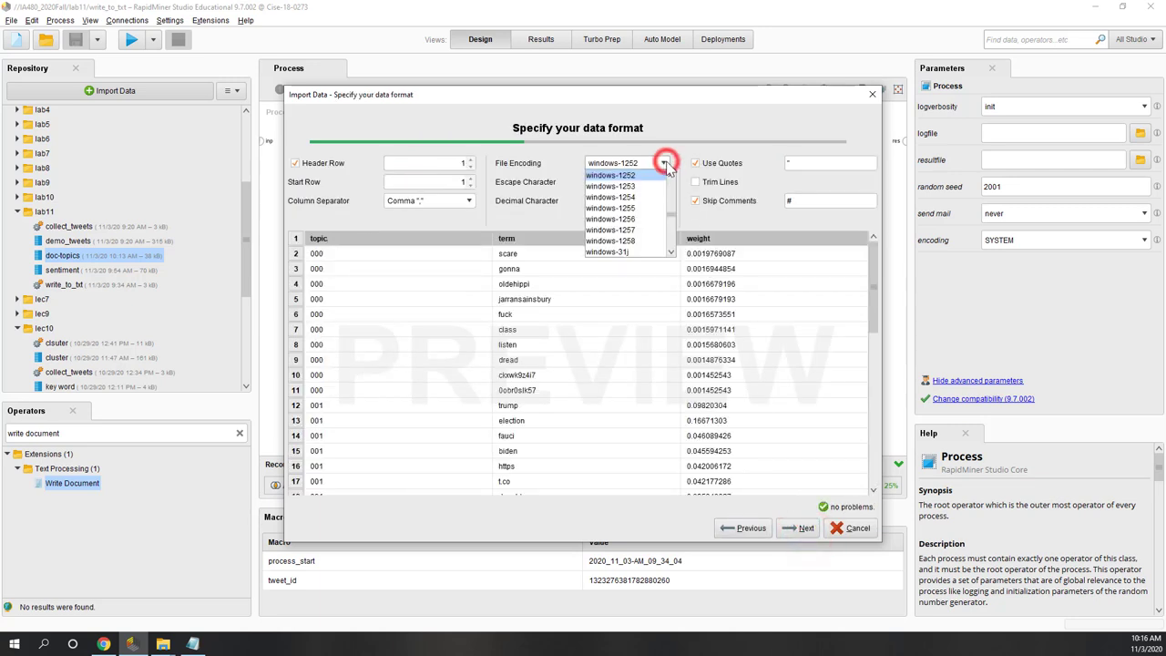
pyautogui.scroll(-5, 644, 223)
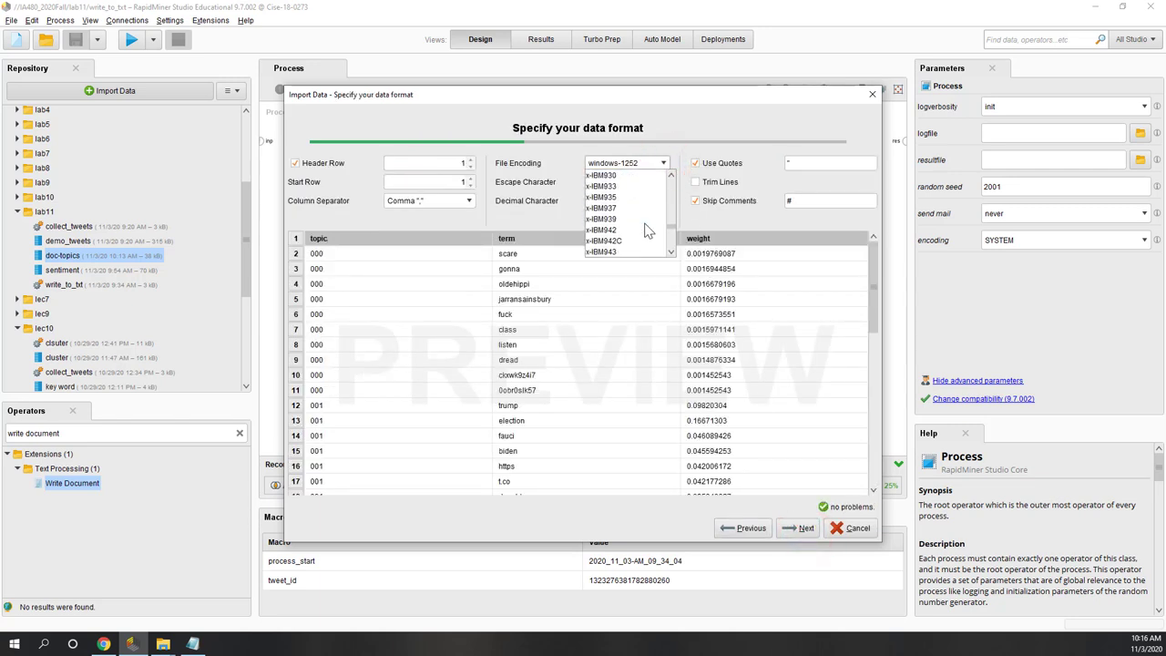
pyautogui.scroll(-5, 645, 229)
pyautogui.moveTo(670, 244); pyautogui.dragTo(672, 221)
pyautogui.scroll(3, 646, 228)
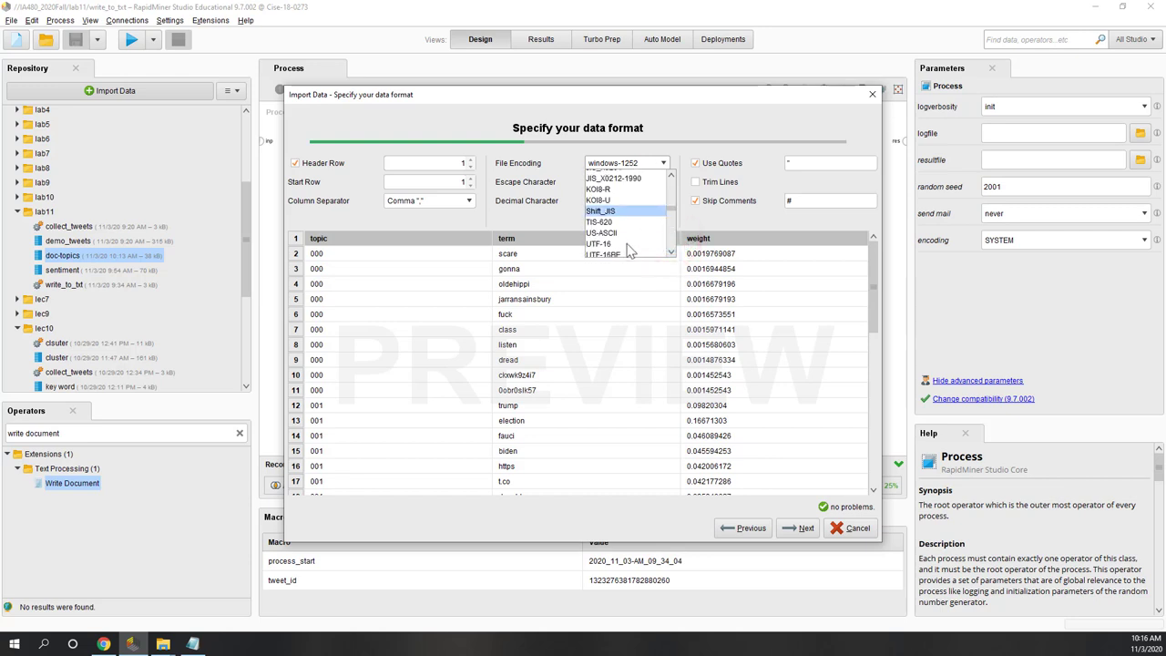
pyautogui.scroll(-2, 625, 253)
pyautogui.click(625, 252)
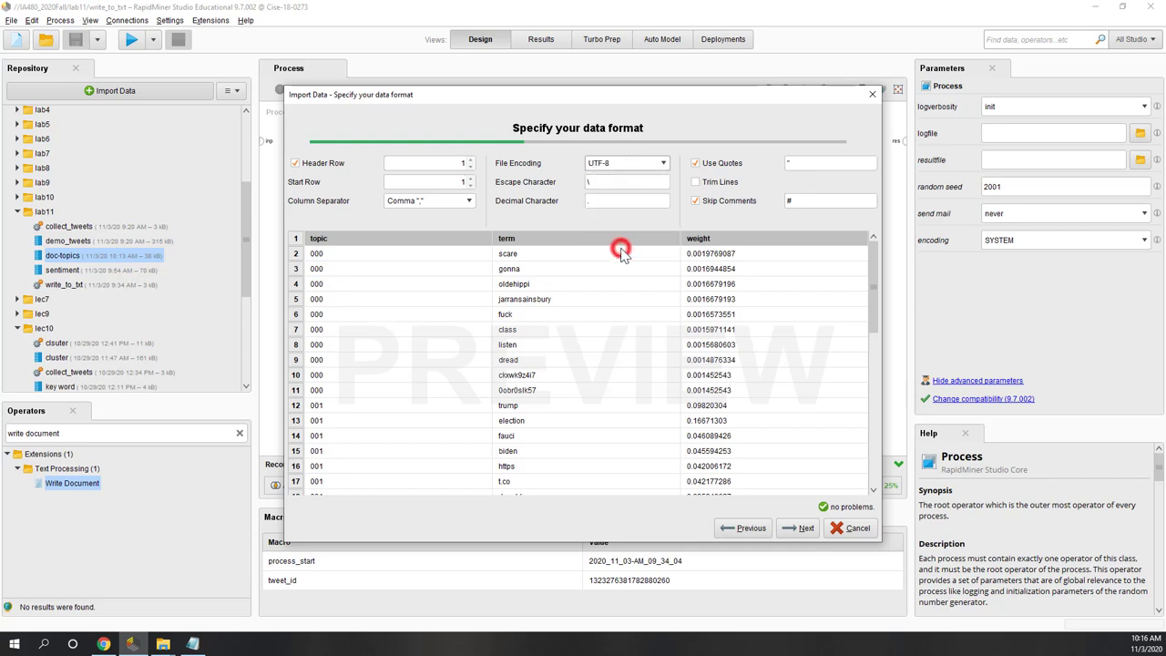
pyautogui.click(804, 533)
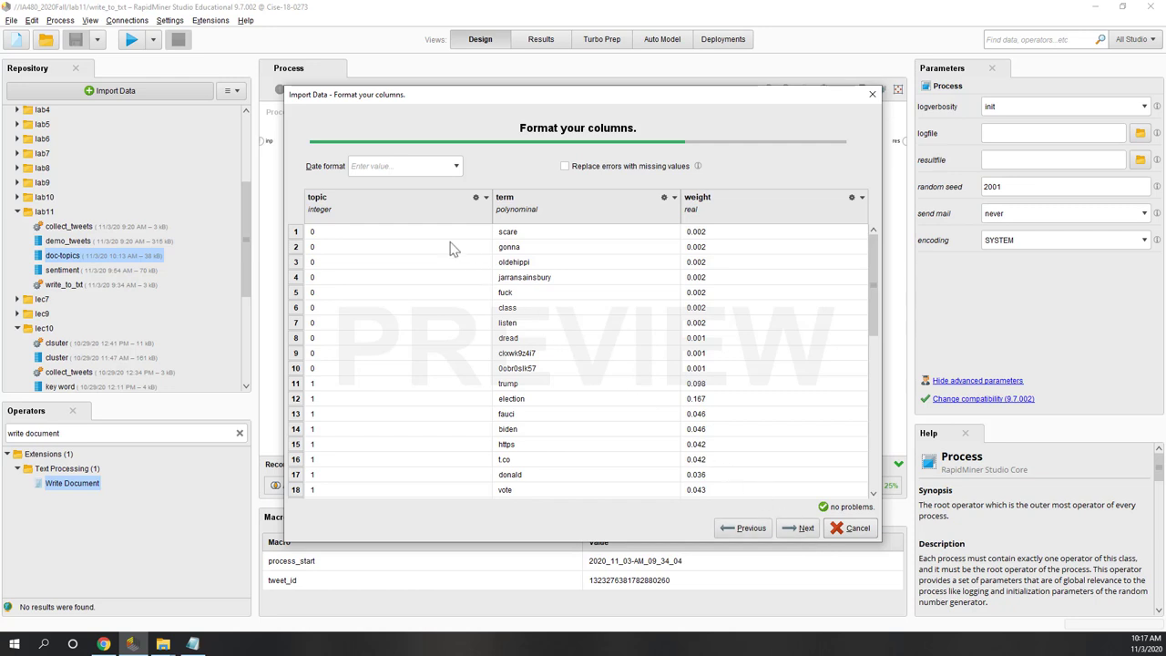
# Change the topic column's type to polynominal and check the reformatted topic values in the import preview
pyautogui.click(485, 197)
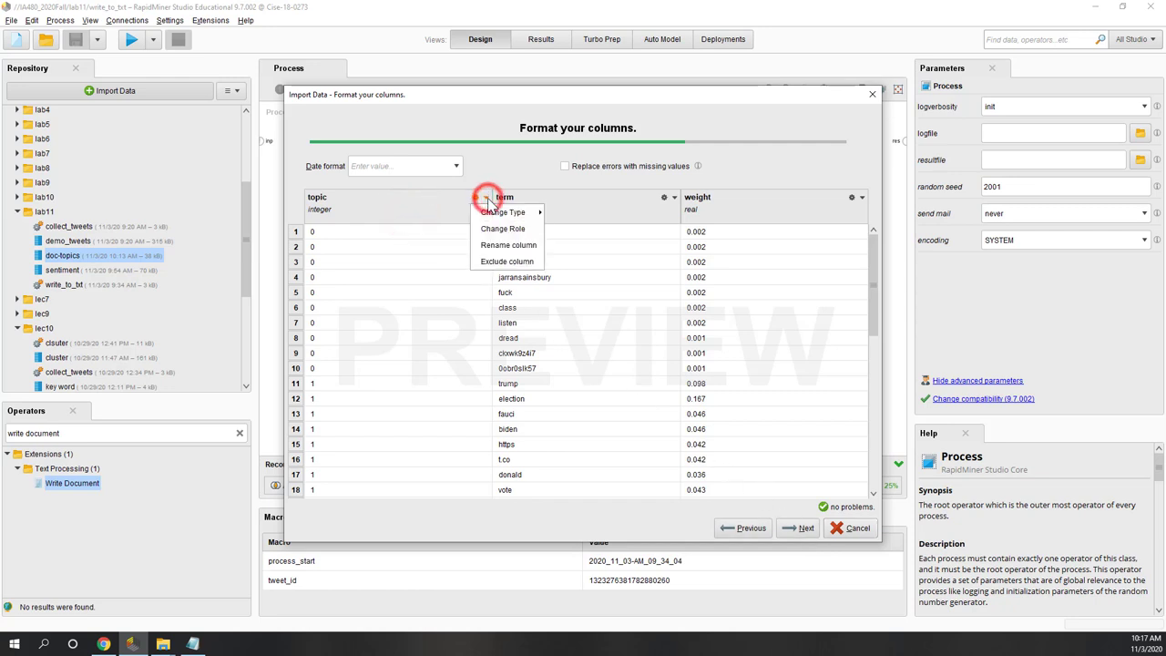
pyautogui.moveTo(489, 208)
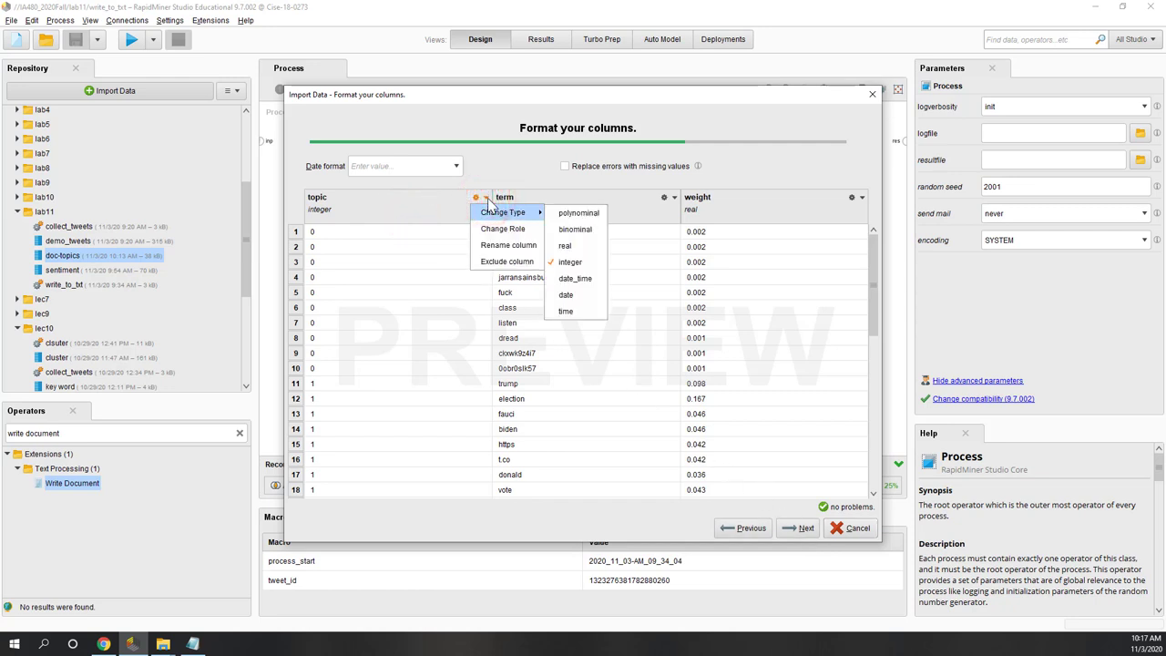
pyautogui.click(586, 222)
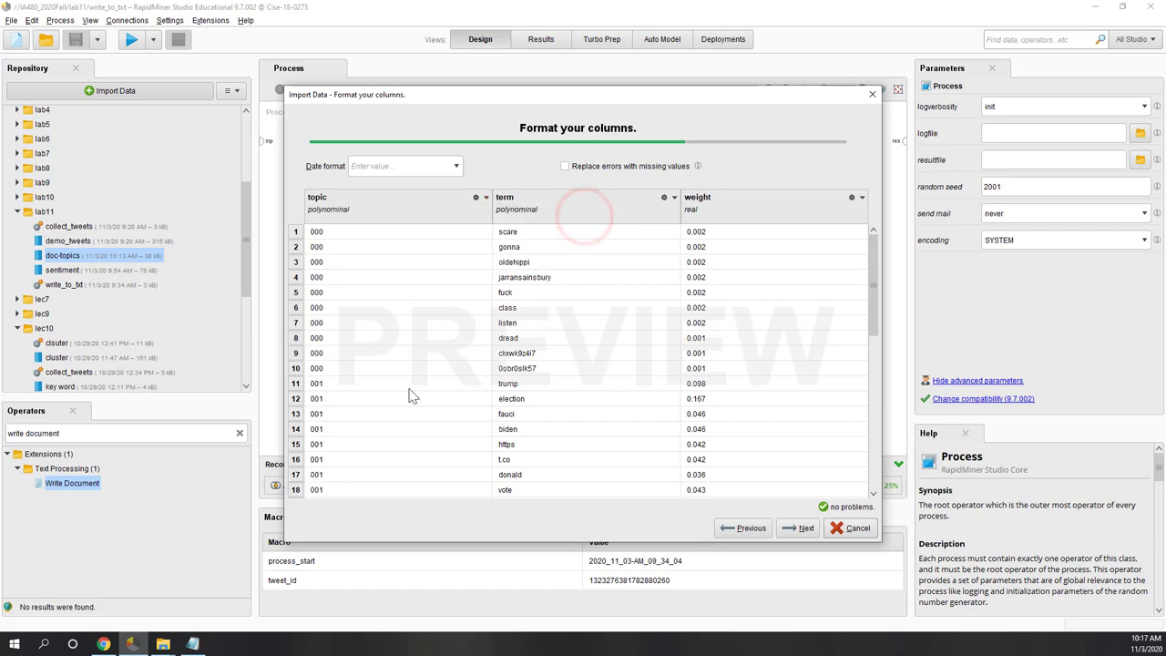
pyautogui.scroll(-2, 410, 394)
pyautogui.scroll(-7, 410, 394)
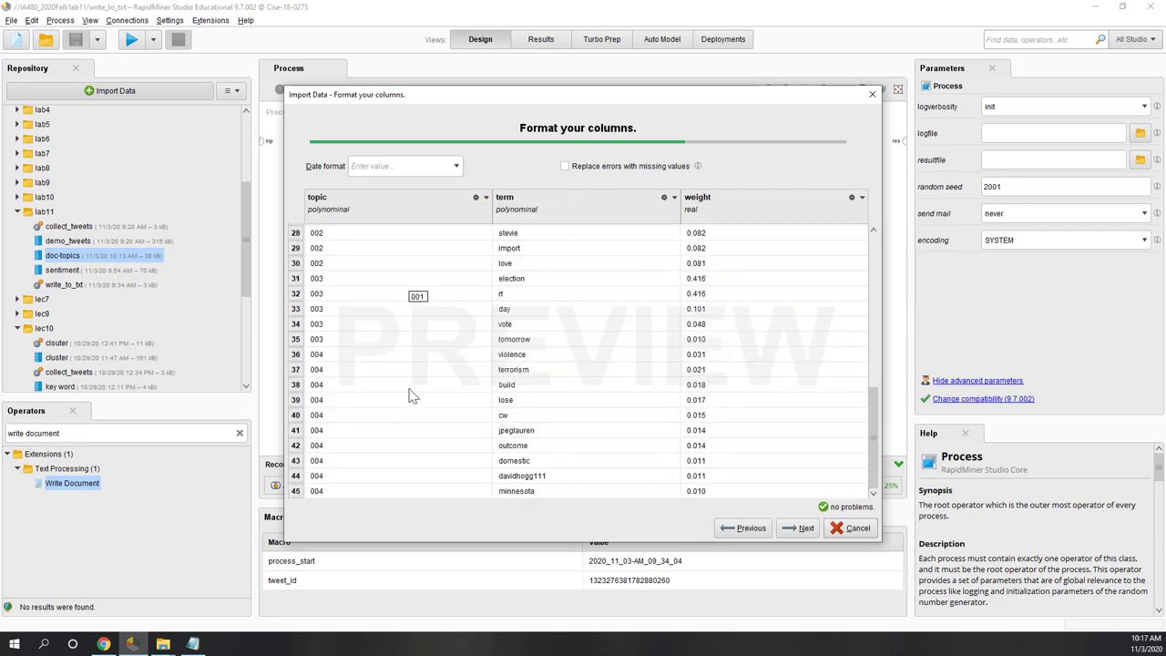
pyautogui.scroll(3, 410, 394)
pyautogui.scroll(4, 409, 395)
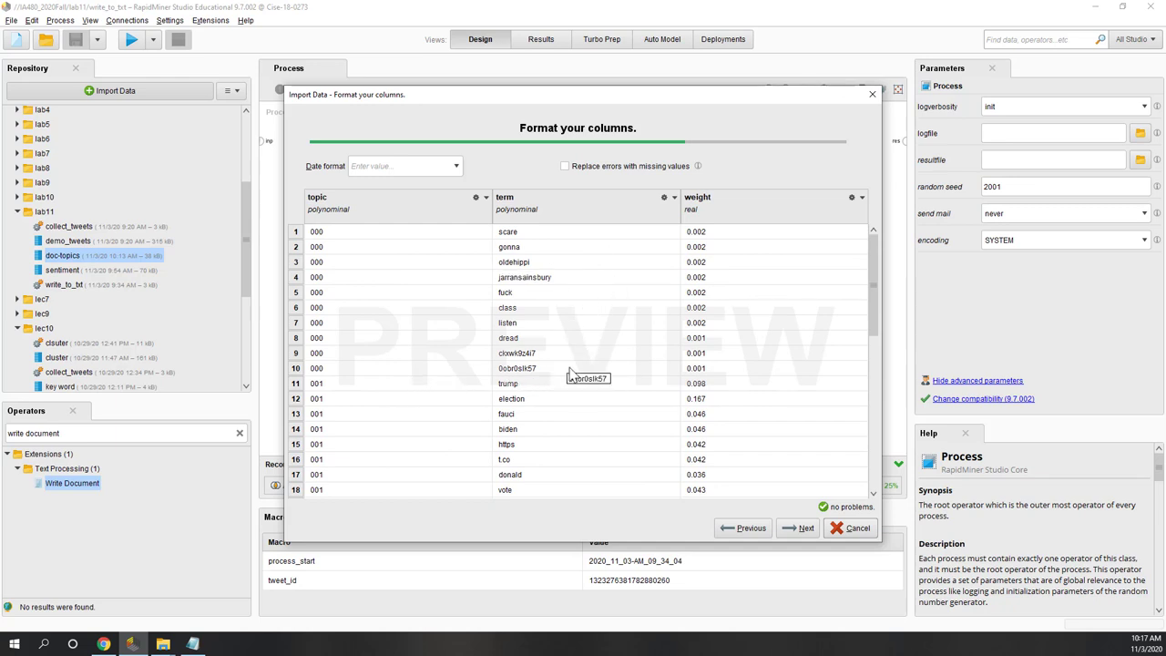
# Store the imported data as topic-terms in the lab11 folder and view its word cloud of terms by weight
pyautogui.click(802, 529)
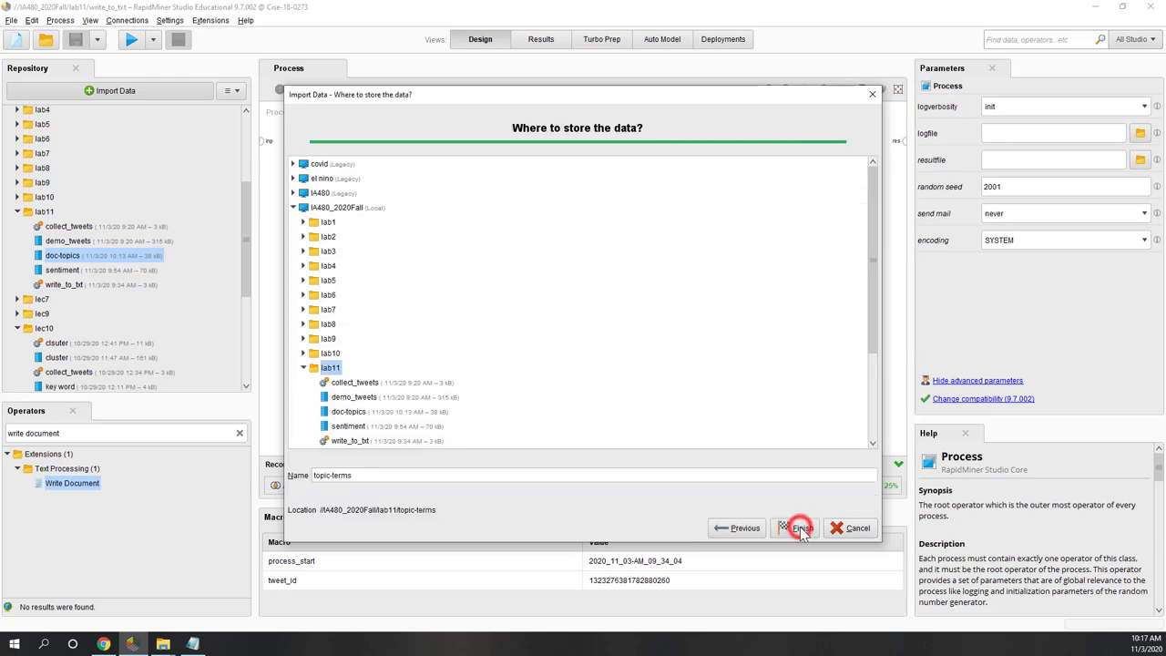
pyautogui.click(798, 530)
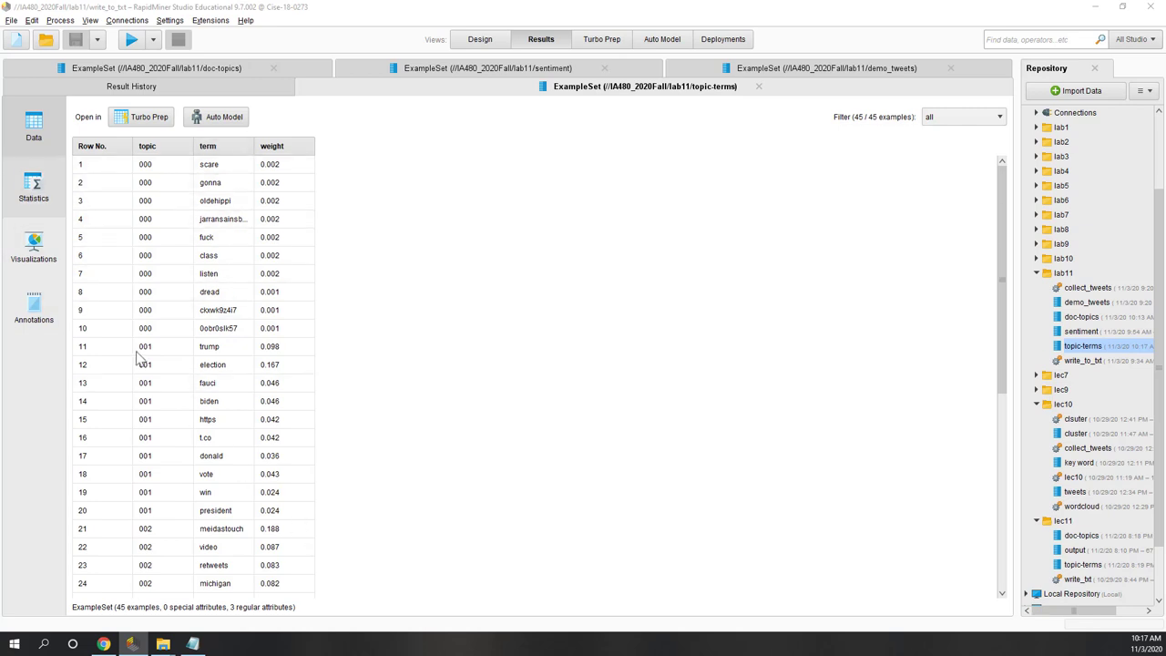
pyautogui.click(36, 244)
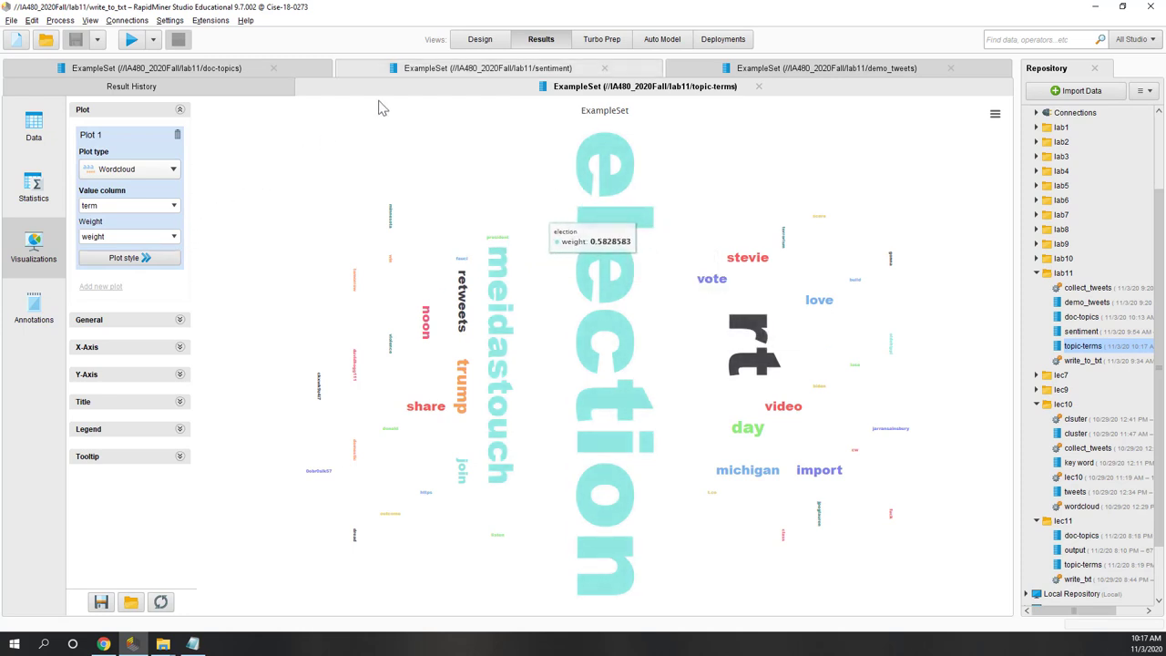
# Create a blank process and add the lab11 topic-terms data set to it
pyautogui.click(478, 39)
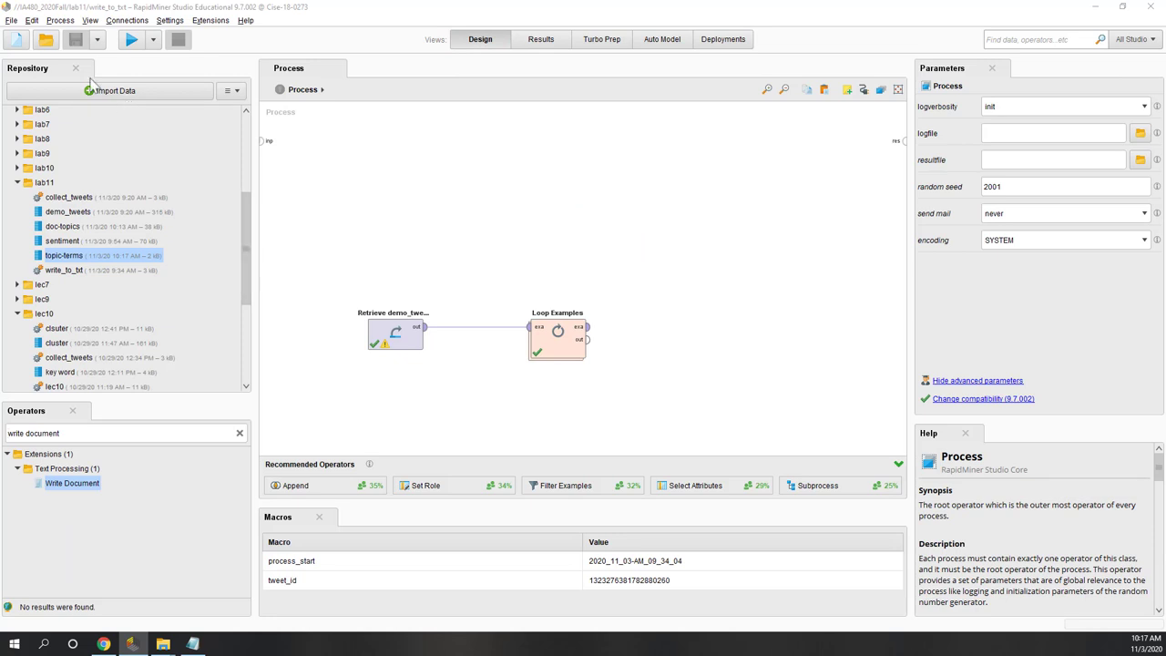
pyautogui.click(14, 40)
pyautogui.click(355, 246)
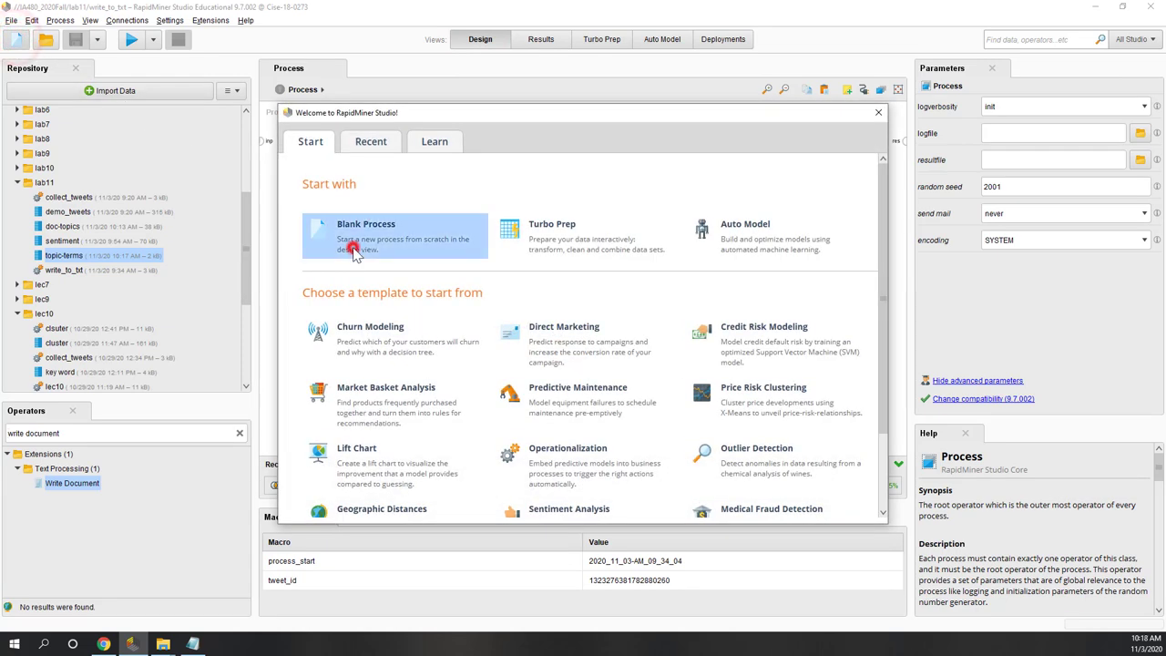
pyautogui.moveTo(103, 261); pyautogui.dragTo(349, 282)
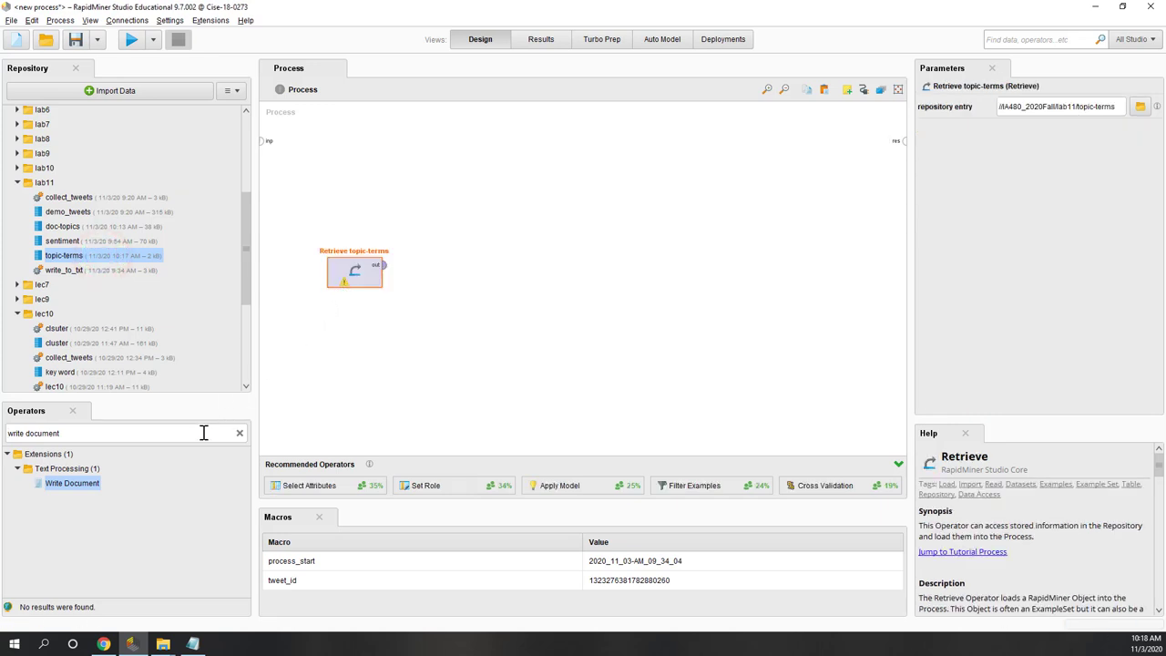
# Add a Filter Examples operator after Retrieve topic-terms and connect its example output to the process result
pyautogui.moveTo(204, 433); pyautogui.dragTo(670, 492)
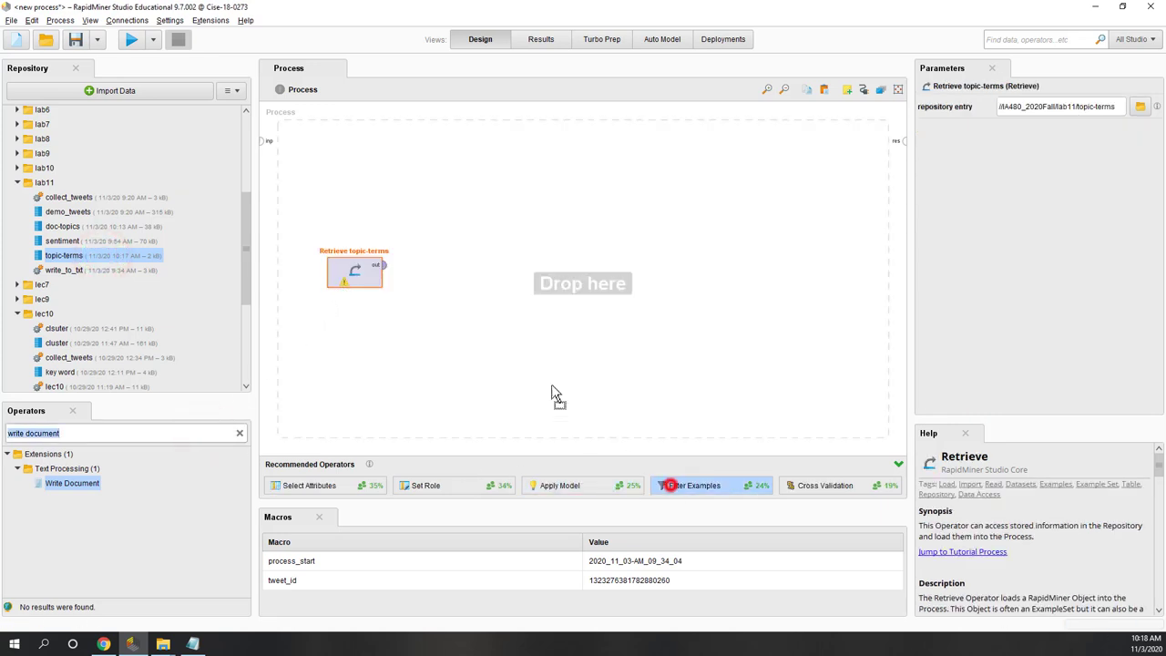
pyautogui.moveTo(455, 278); pyautogui.dragTo(424, 289)
pyautogui.click(465, 264)
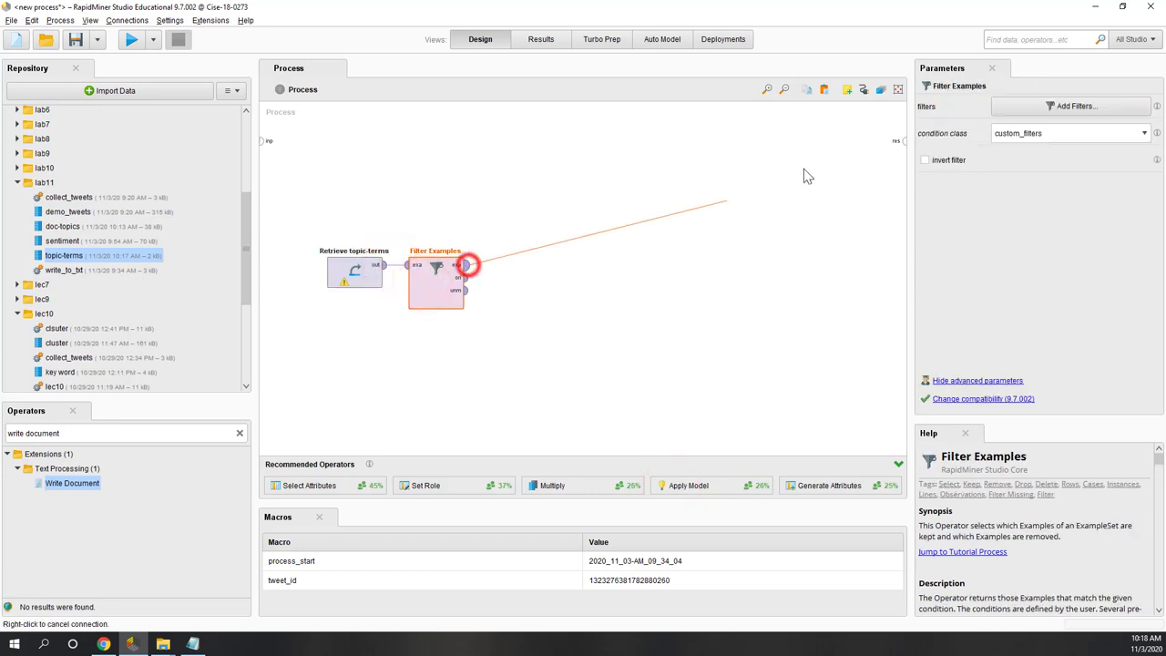
pyautogui.click(900, 143)
# Filter the terms to topic equals 000, run the process, and view the resulting word cloud
pyautogui.click(1013, 107)
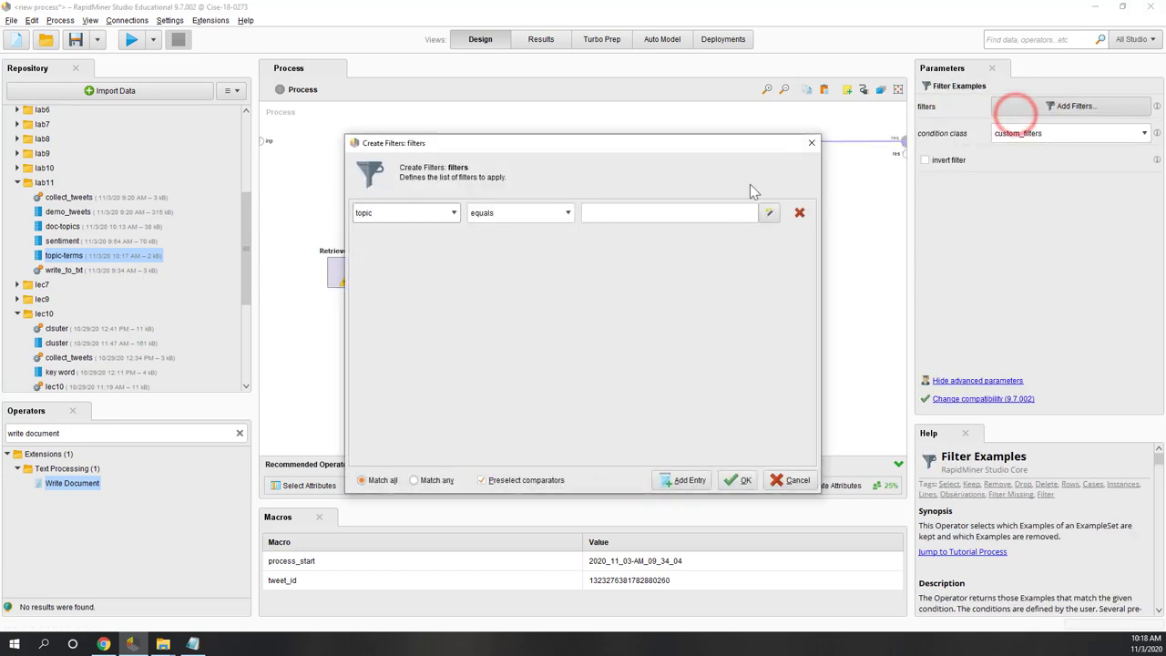
pyautogui.click(769, 212)
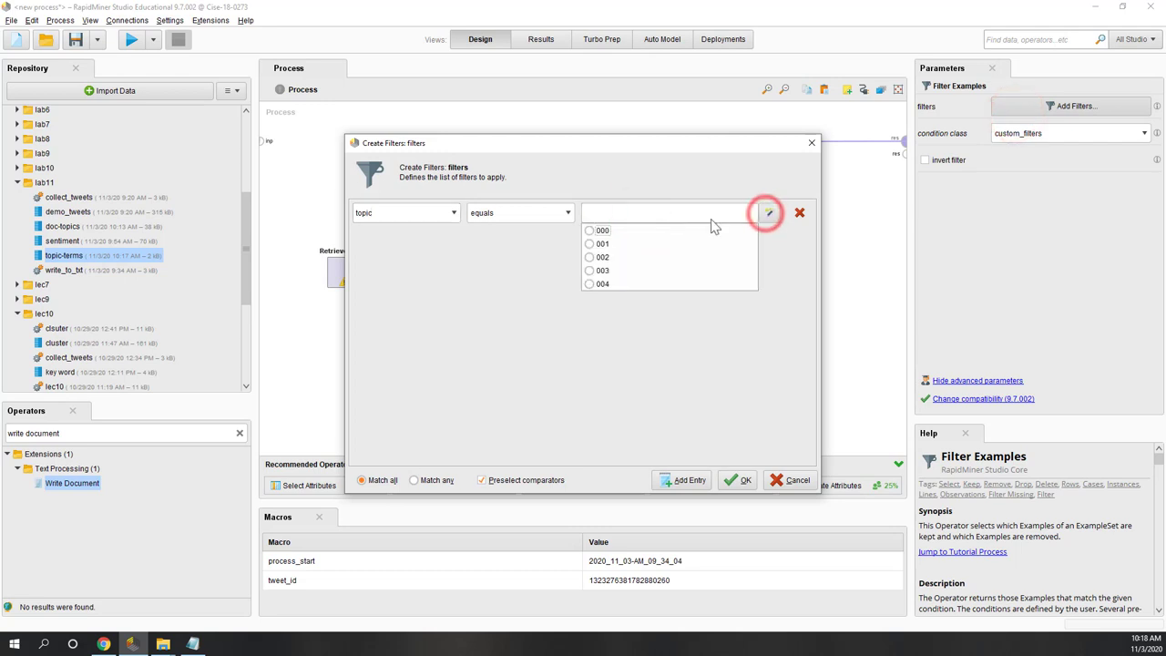
pyautogui.click(590, 232)
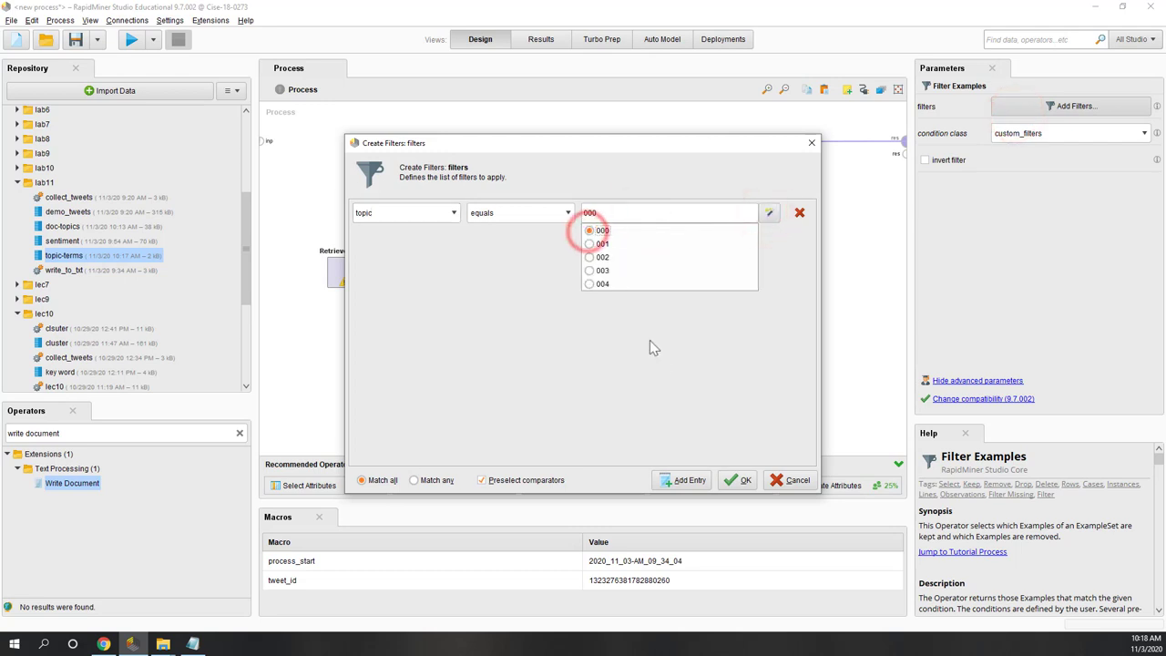
pyautogui.click(736, 480)
pyautogui.click(131, 39)
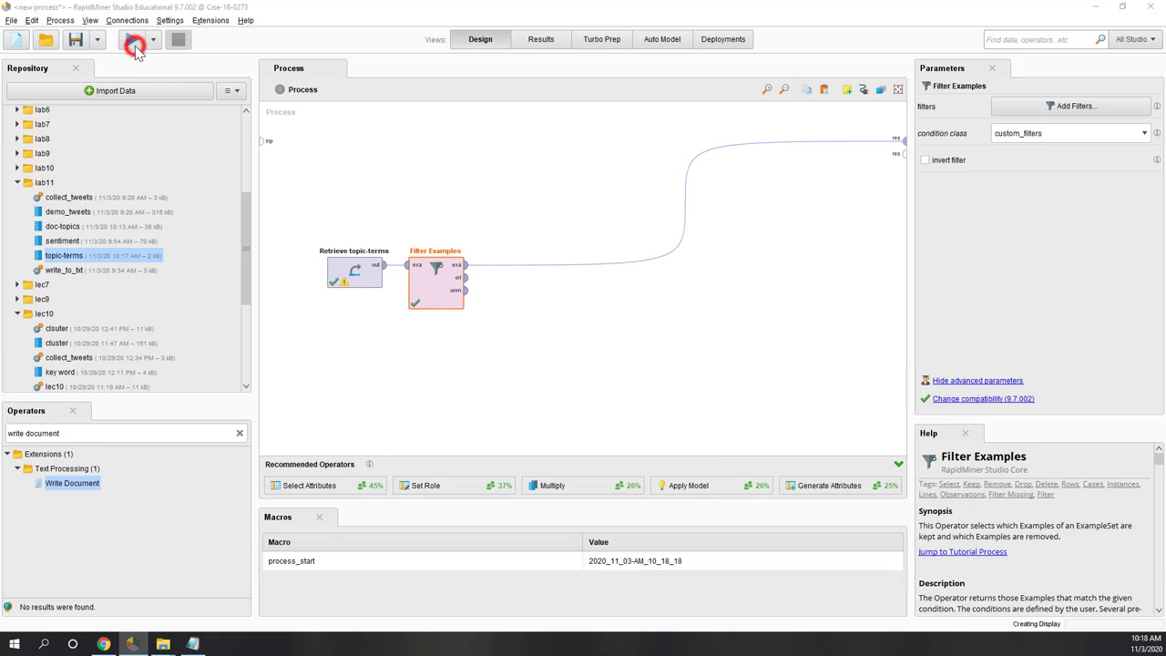
pyautogui.click(34, 246)
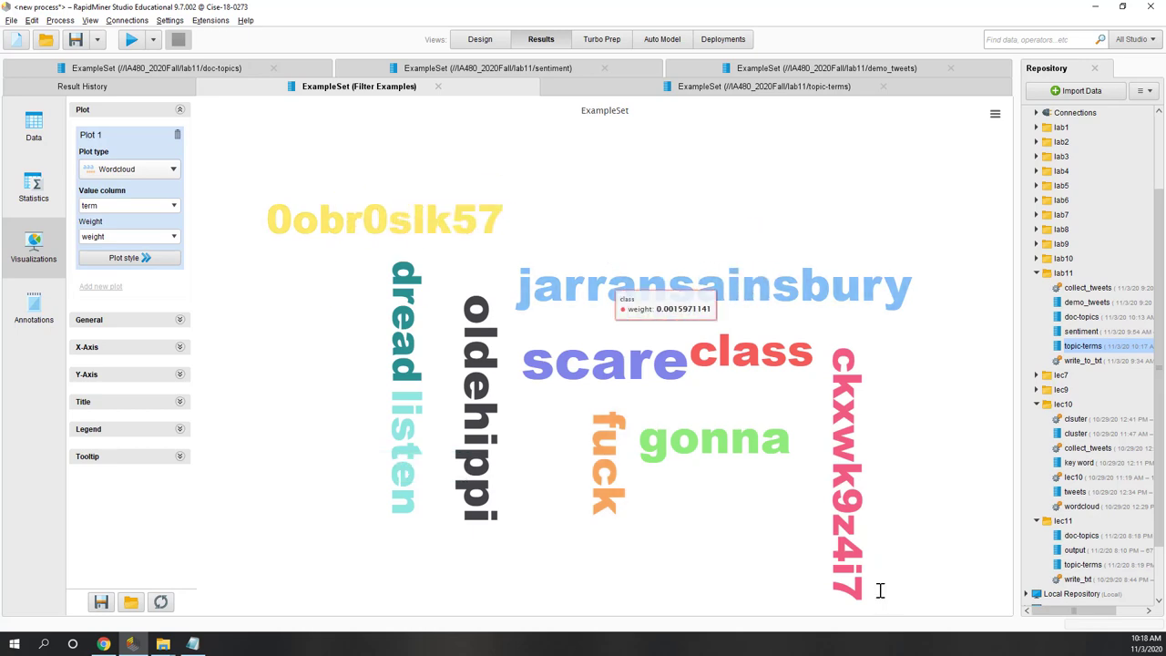
# Switch to Turbo Prep and sort the merged sentiment data by topic in ascending order
pyautogui.click(602, 40)
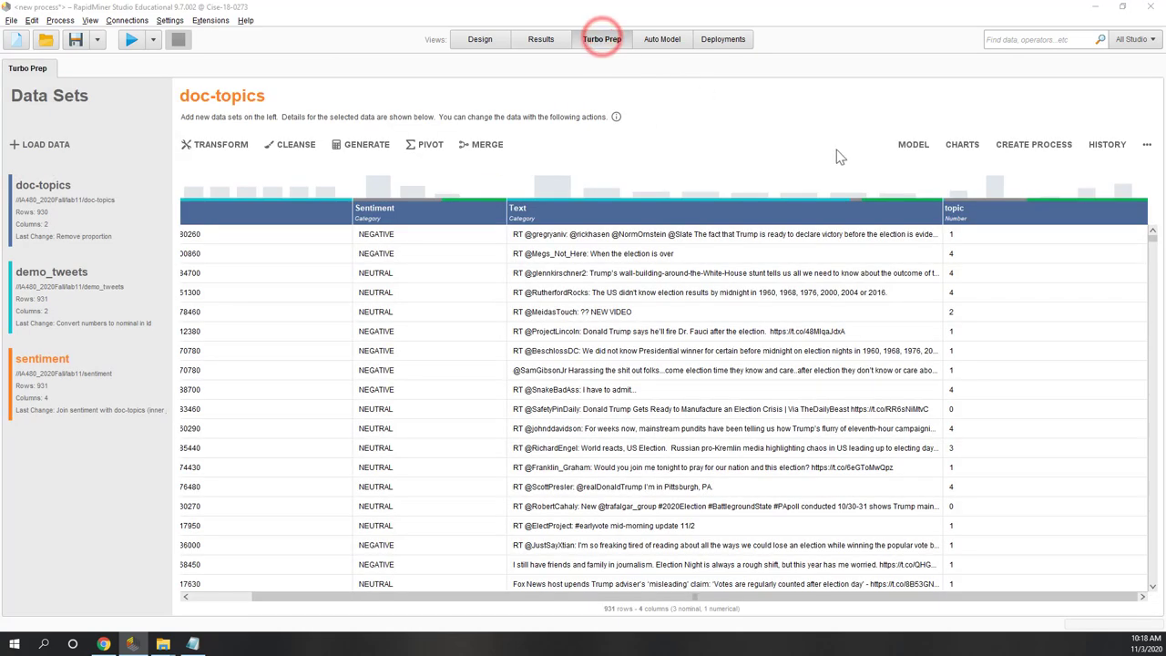
pyautogui.click(962, 210)
pyautogui.rightClick(1005, 213)
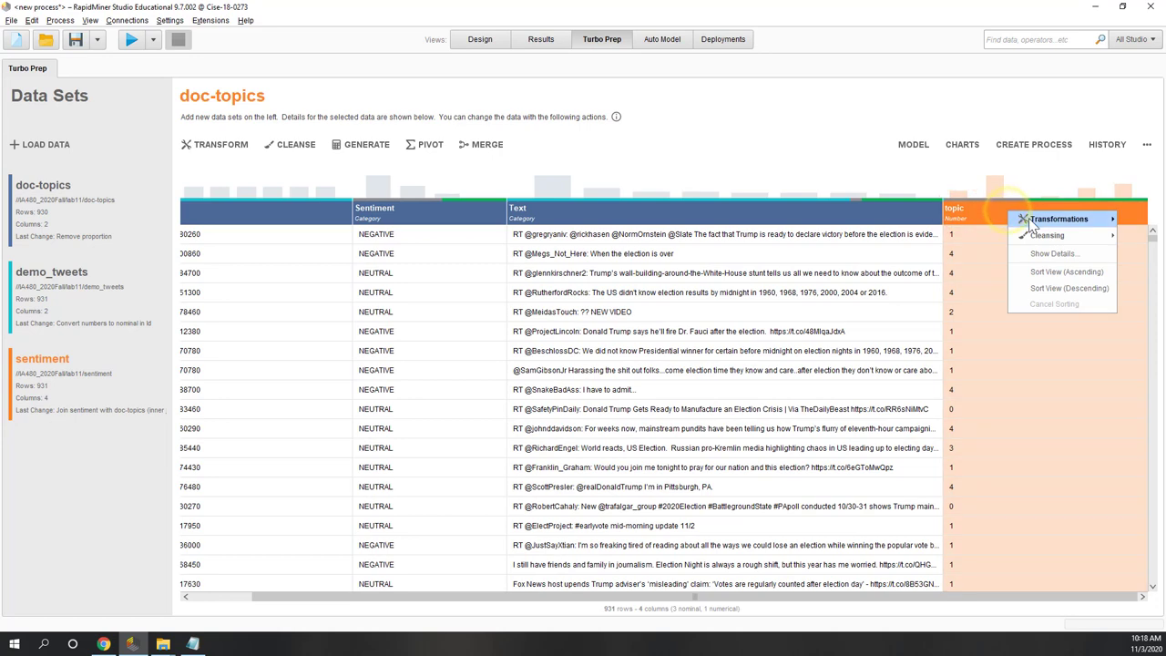
pyautogui.moveTo(1029, 222)
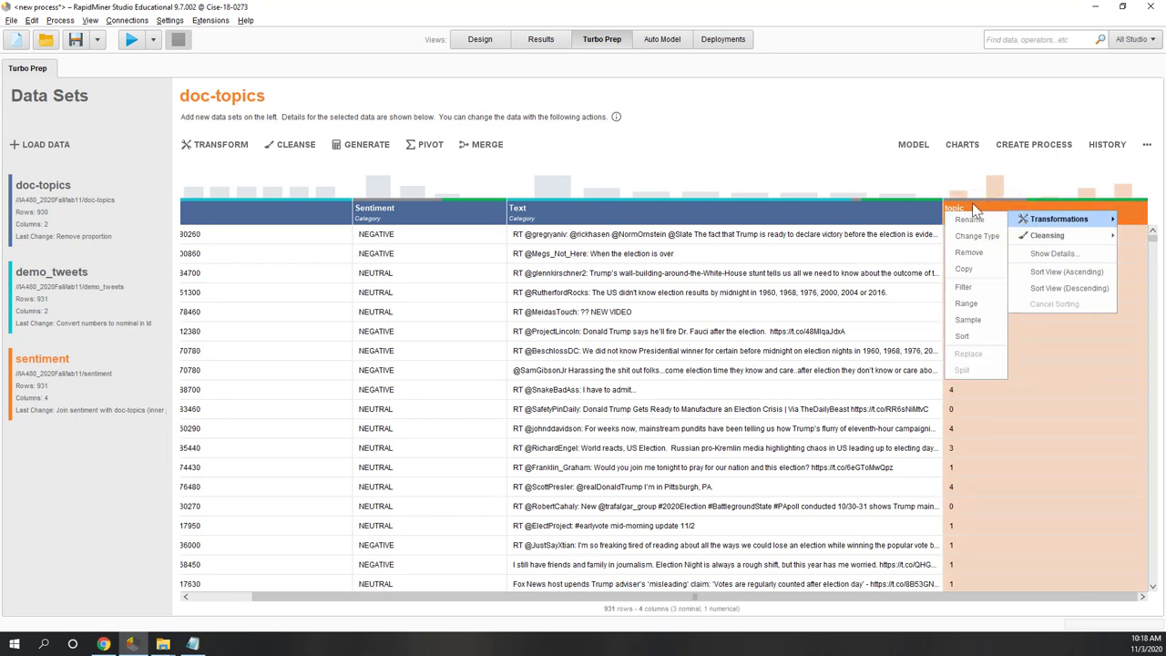
pyautogui.click(968, 336)
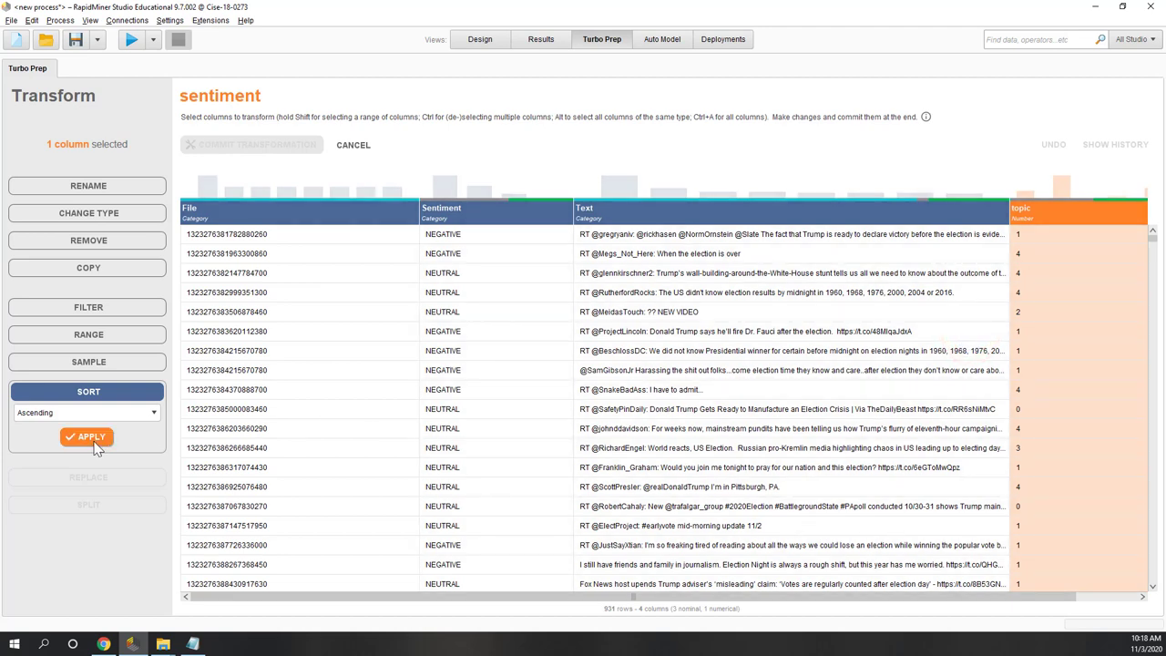
pyautogui.click(91, 439)
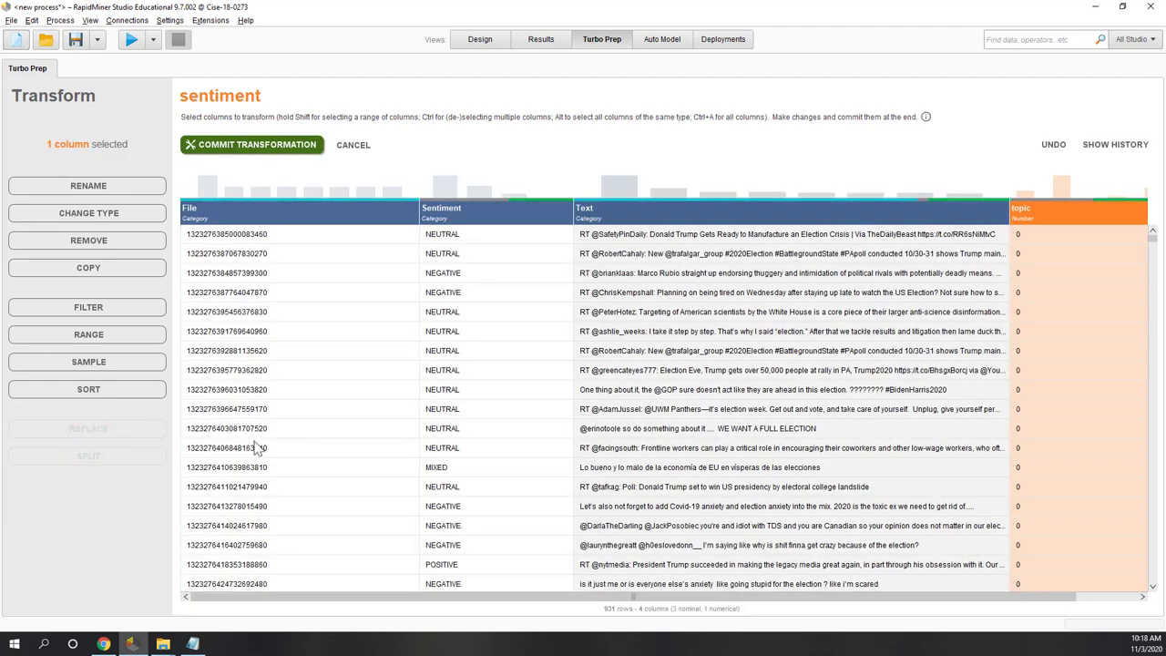
# Look through the text of the tweets assigned to topic 0, and discard the sort transformation
pyautogui.scroll(-2, 693, 446)
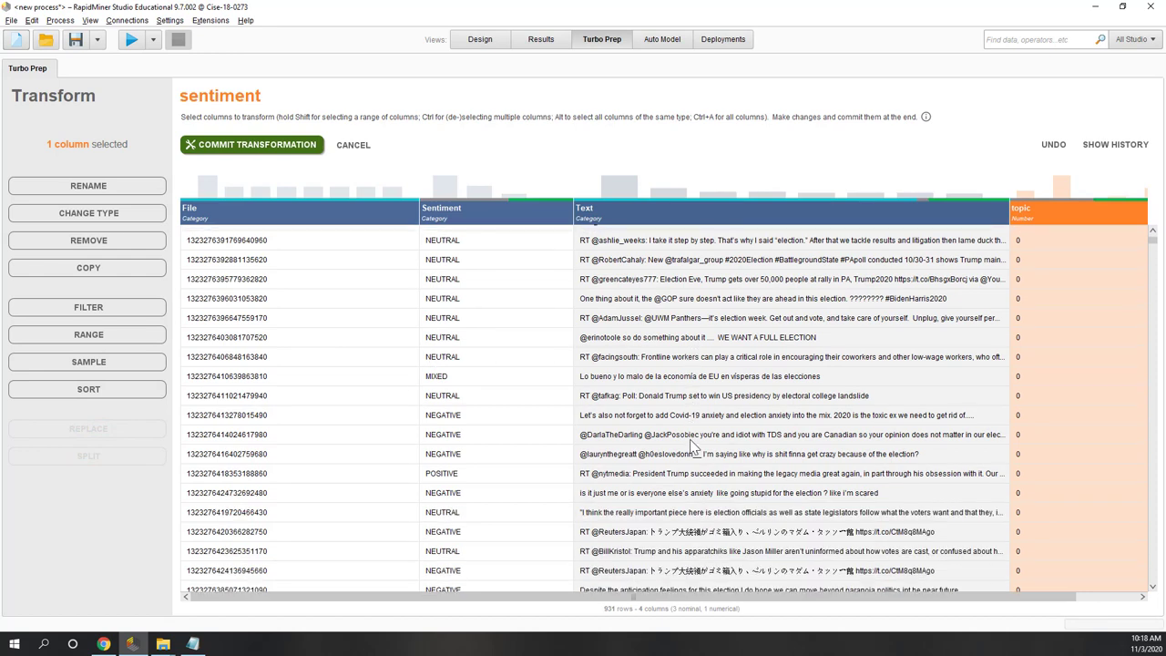
pyautogui.scroll(-10, 693, 446)
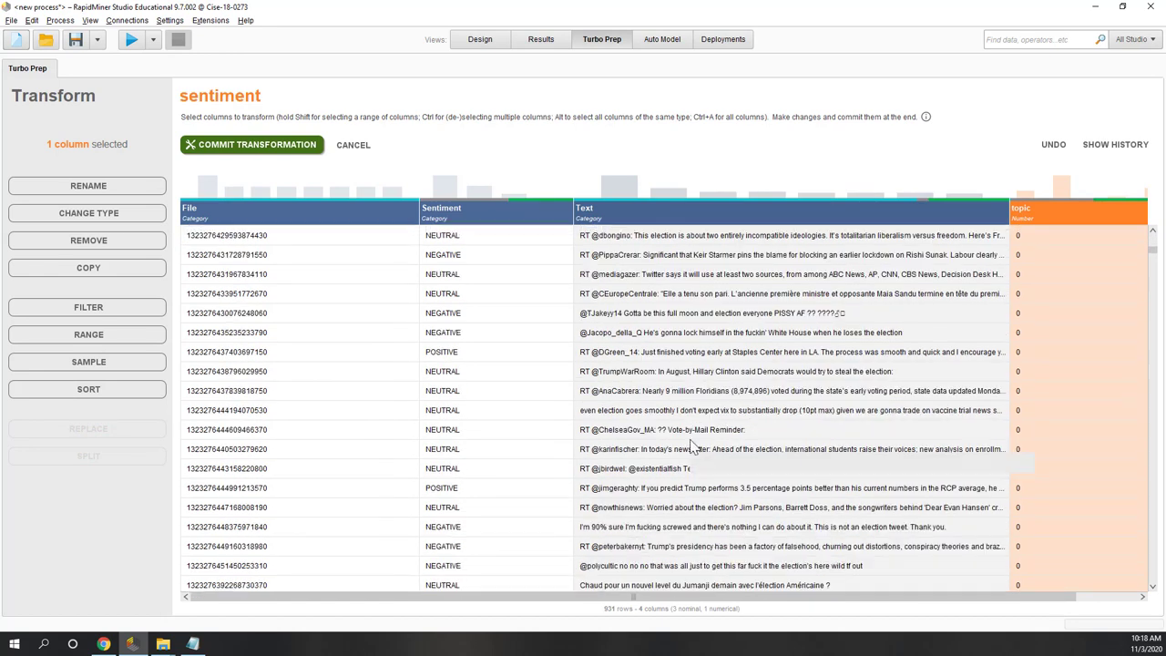
pyautogui.scroll(-4, 692, 446)
pyautogui.click(355, 145)
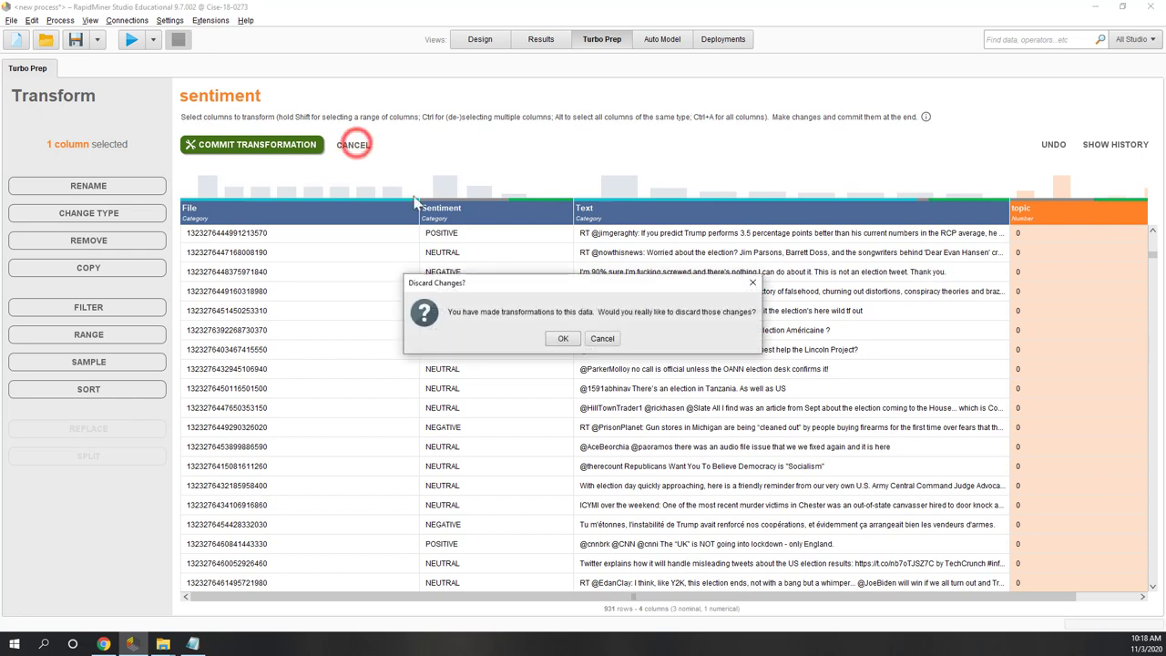
pyautogui.click(563, 338)
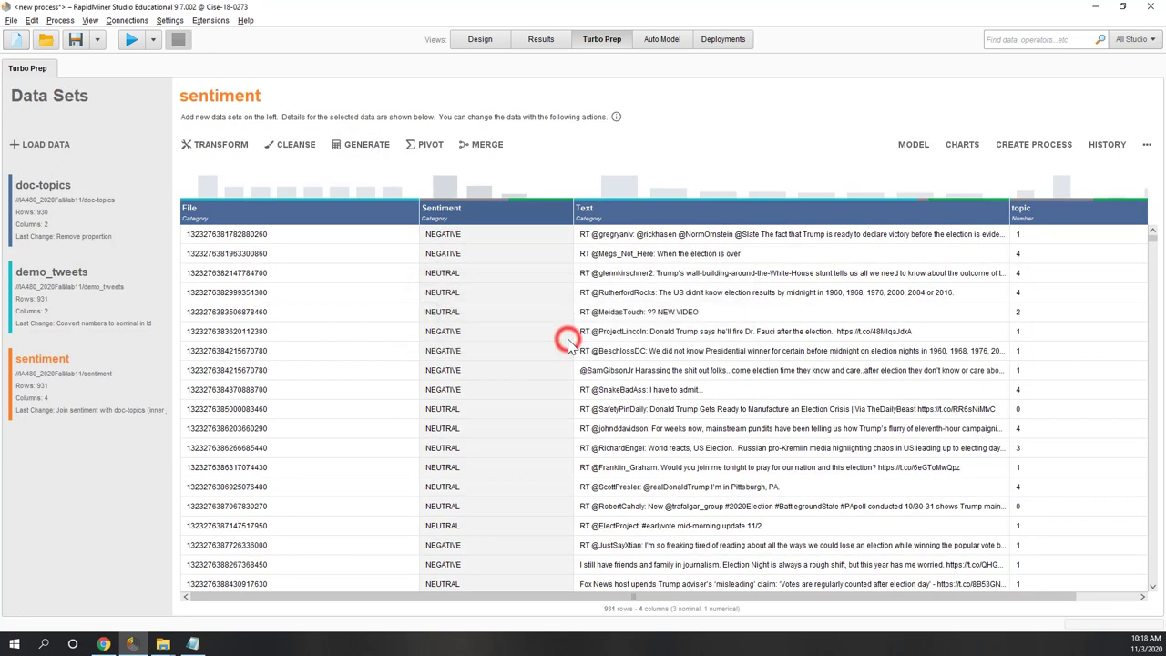
# Return to the process design, set the topic filter to 001, rerun the process, and view the word cloud
pyautogui.click(480, 39)
pyautogui.click(443, 283)
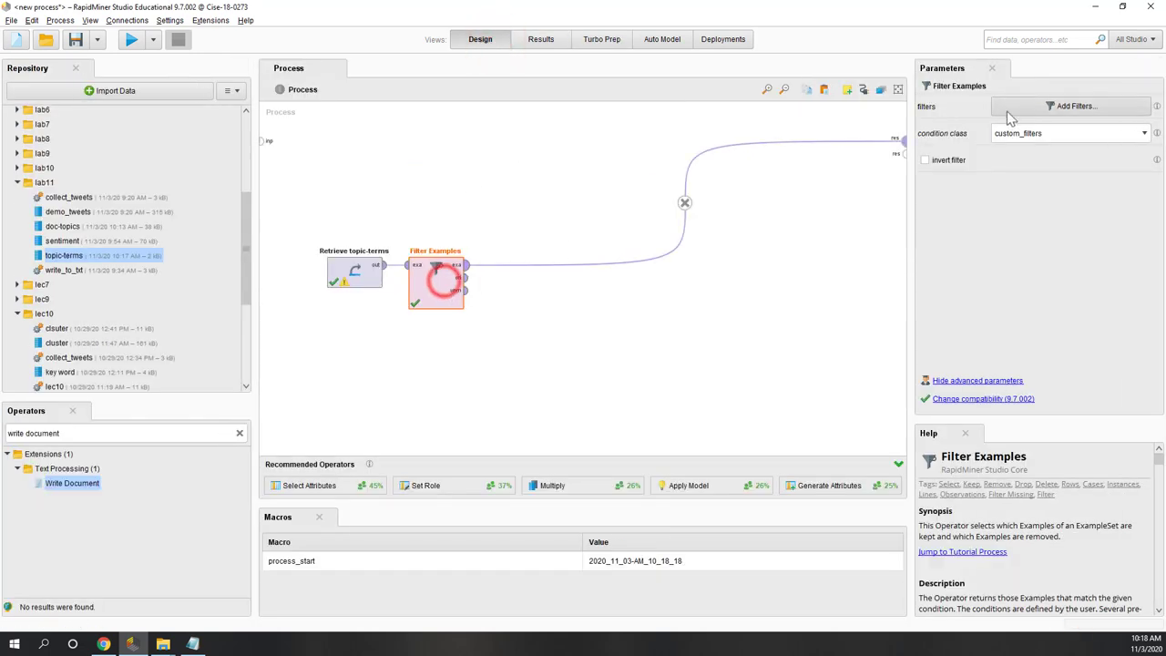
pyautogui.click(1046, 108)
pyautogui.click(768, 214)
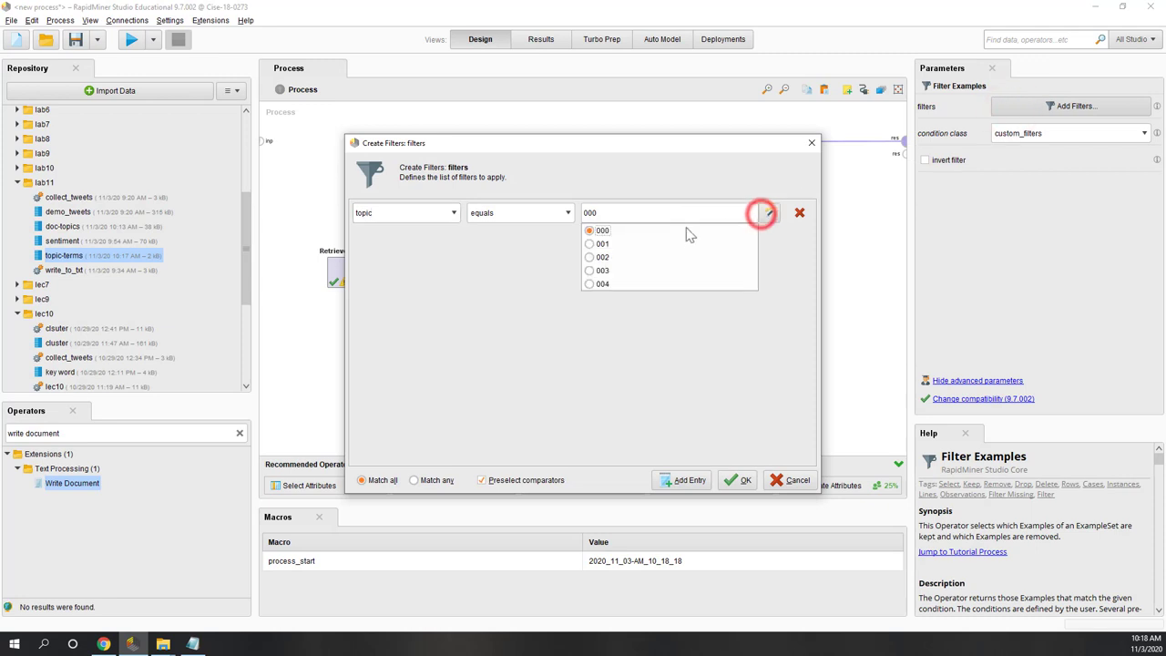
pyautogui.click(590, 244)
pyautogui.click(736, 481)
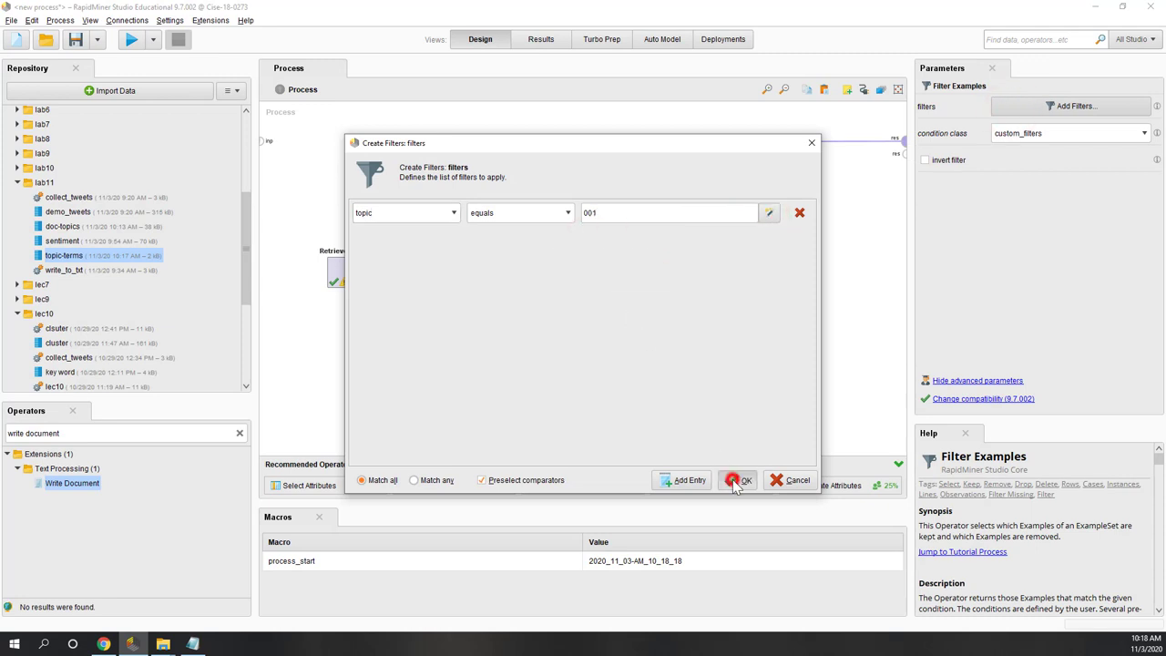
pyautogui.click(134, 42)
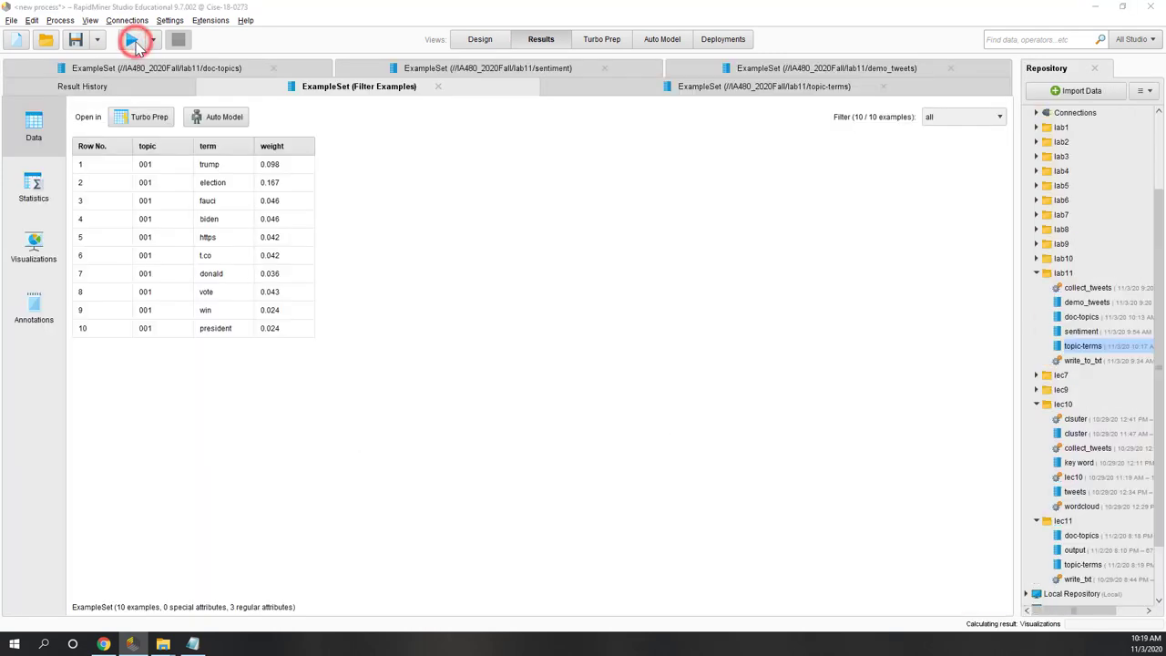
pyautogui.click(36, 261)
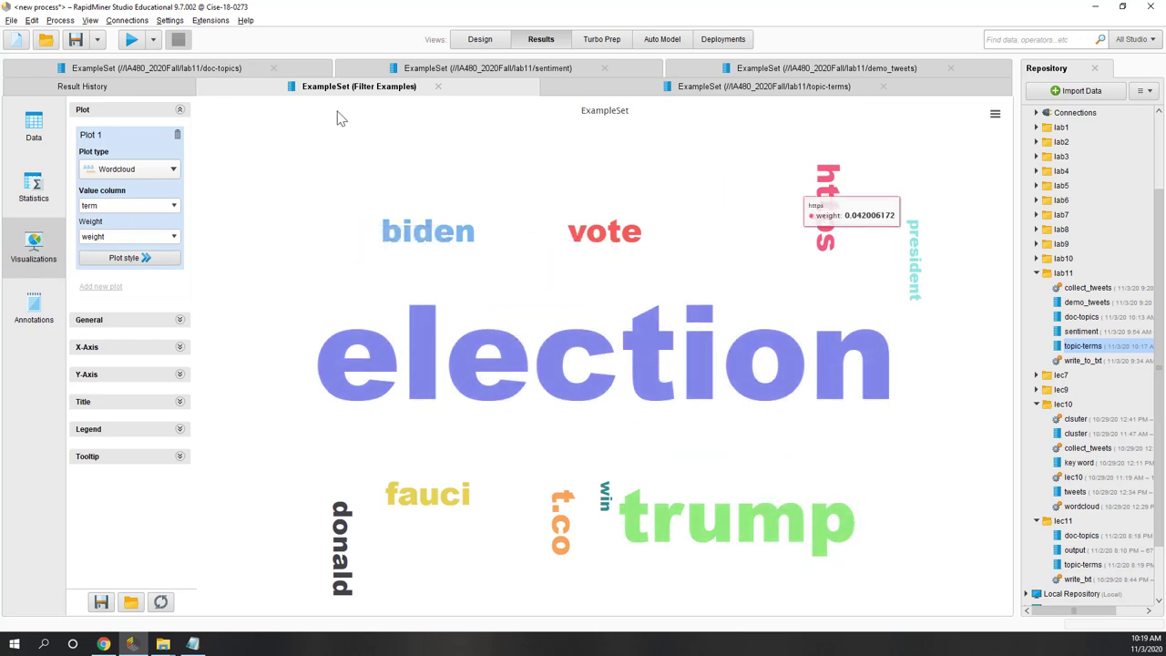
# Go back to the process design and set the Filter Examples condition to topic equals 002
pyautogui.click(479, 39)
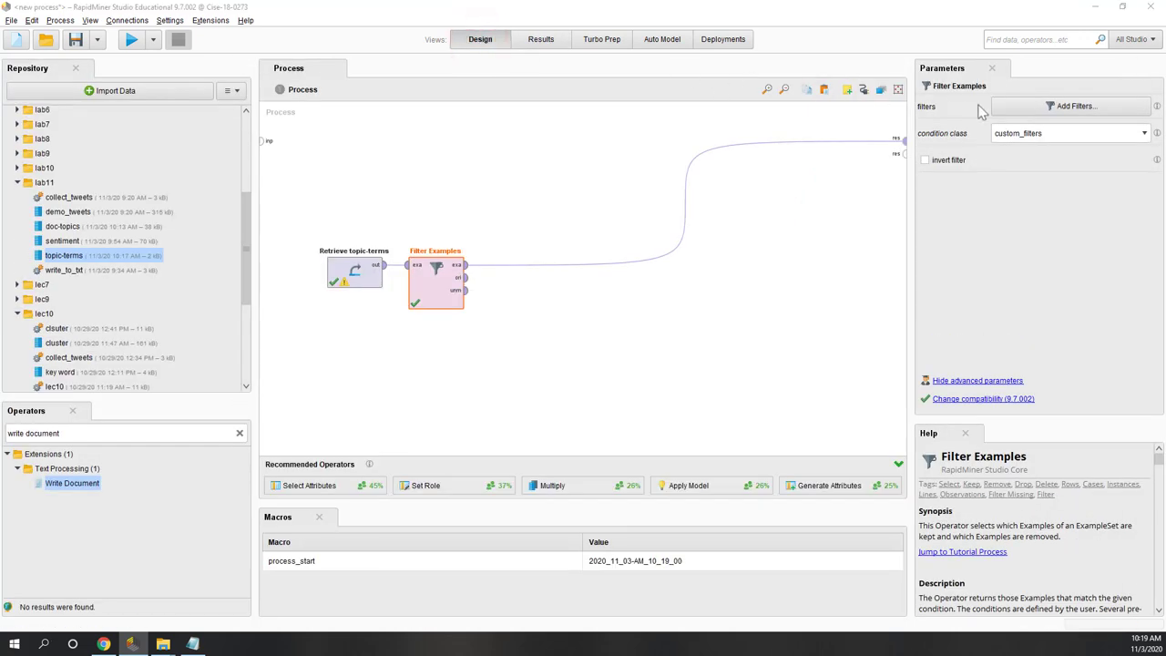
pyautogui.click(1022, 109)
pyautogui.click(763, 212)
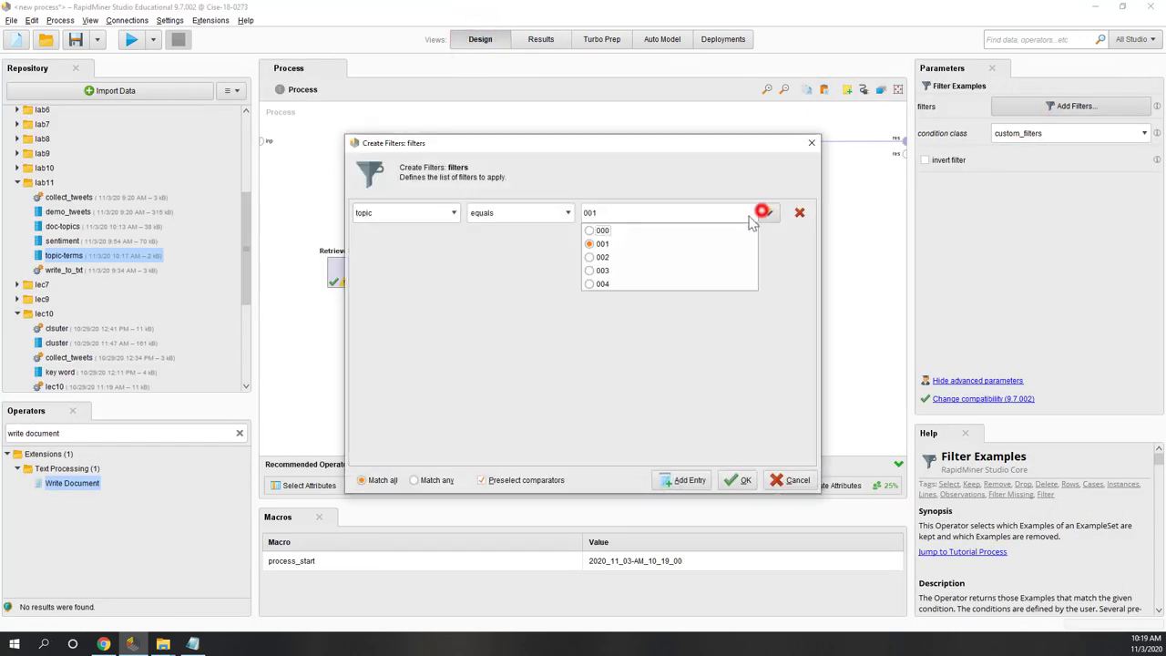
pyautogui.click(599, 258)
pyautogui.click(738, 480)
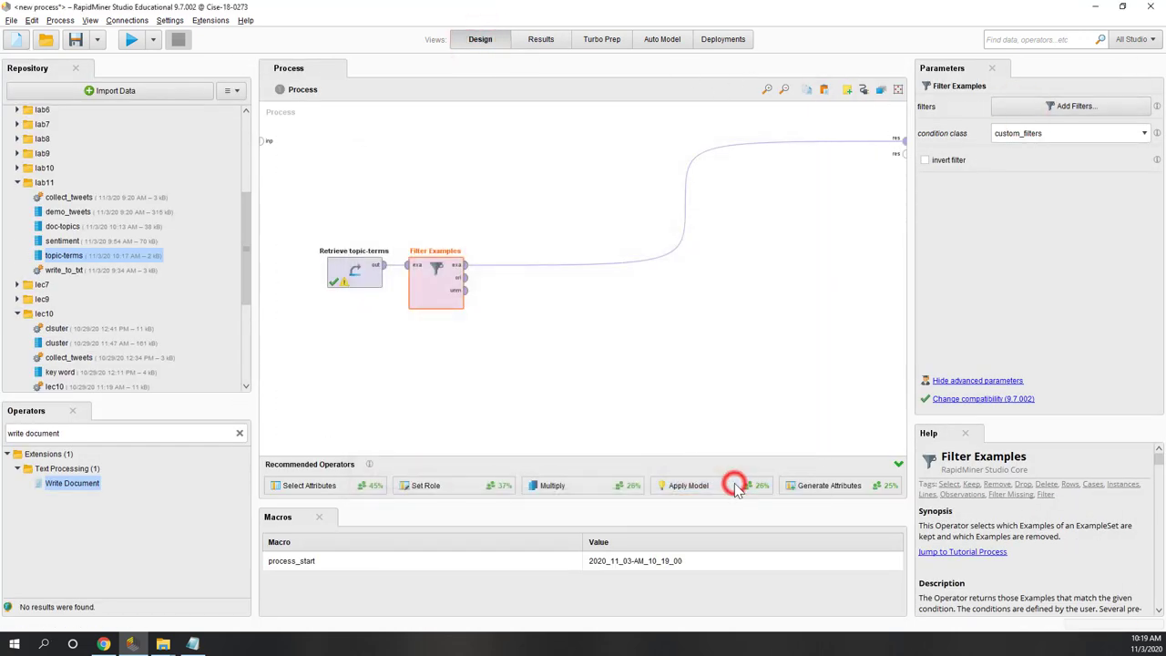
# Rerun the process with the topic 002 filter and view the resulting terms as a word cloud
pyautogui.click(130, 40)
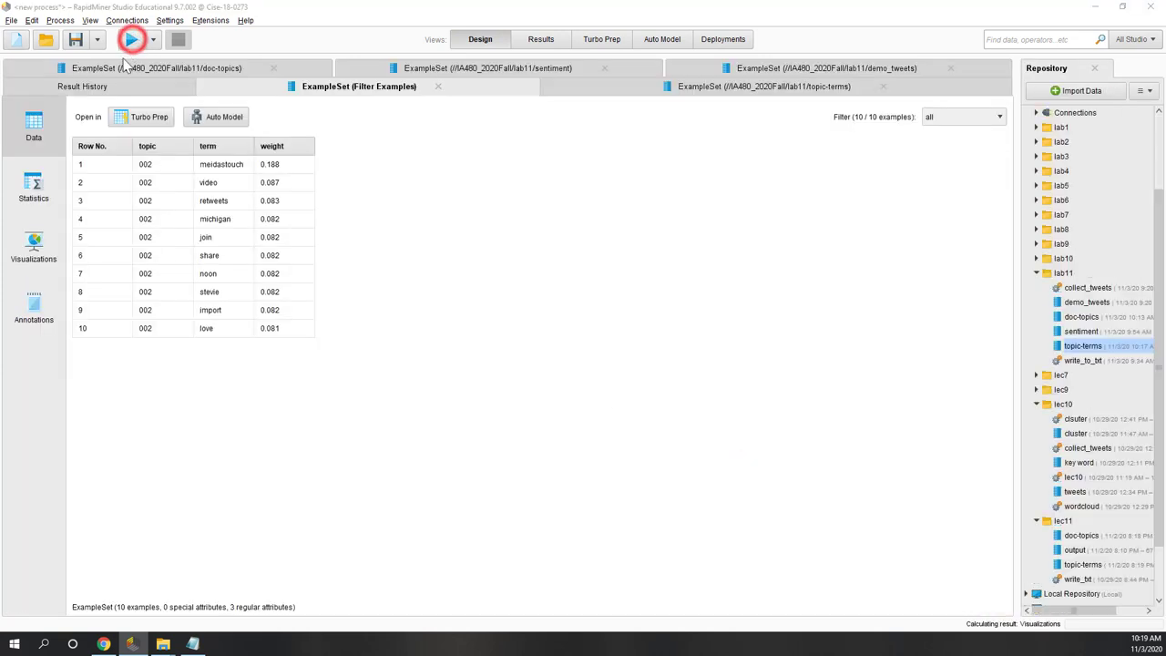
pyautogui.click(25, 260)
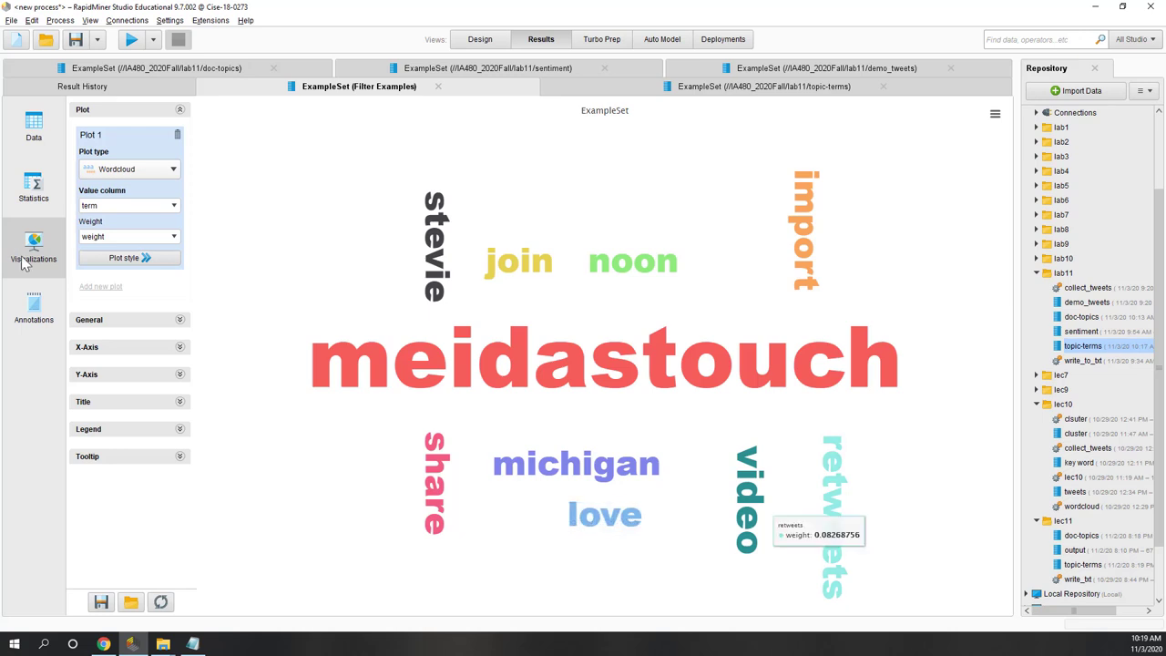
# Return to the process design, set the Filter Examples topic value to 003, rerun the process, and view the word cloud
pyautogui.click(480, 40)
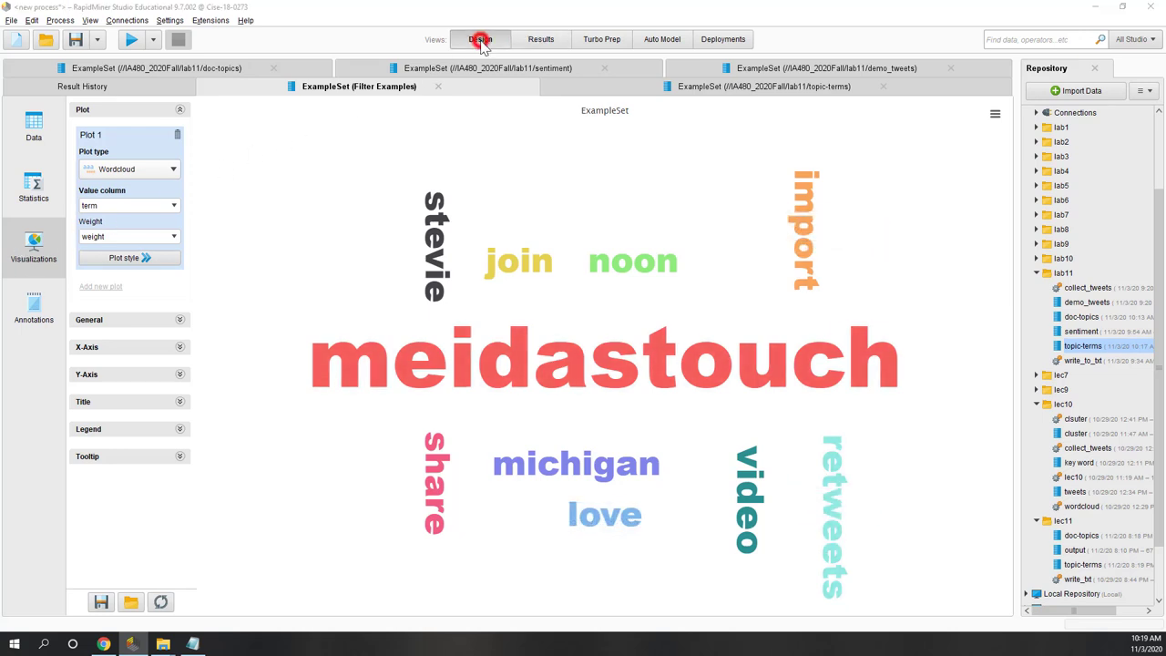
pyautogui.click(1059, 106)
pyautogui.click(771, 212)
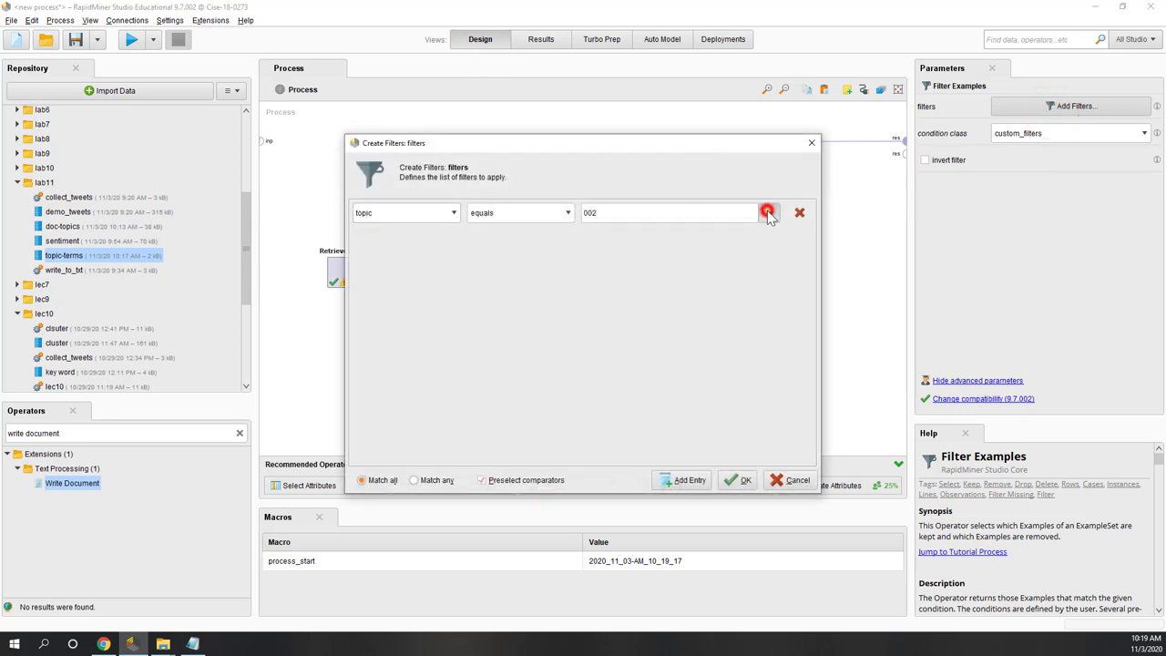
pyautogui.click(596, 270)
pyautogui.click(742, 482)
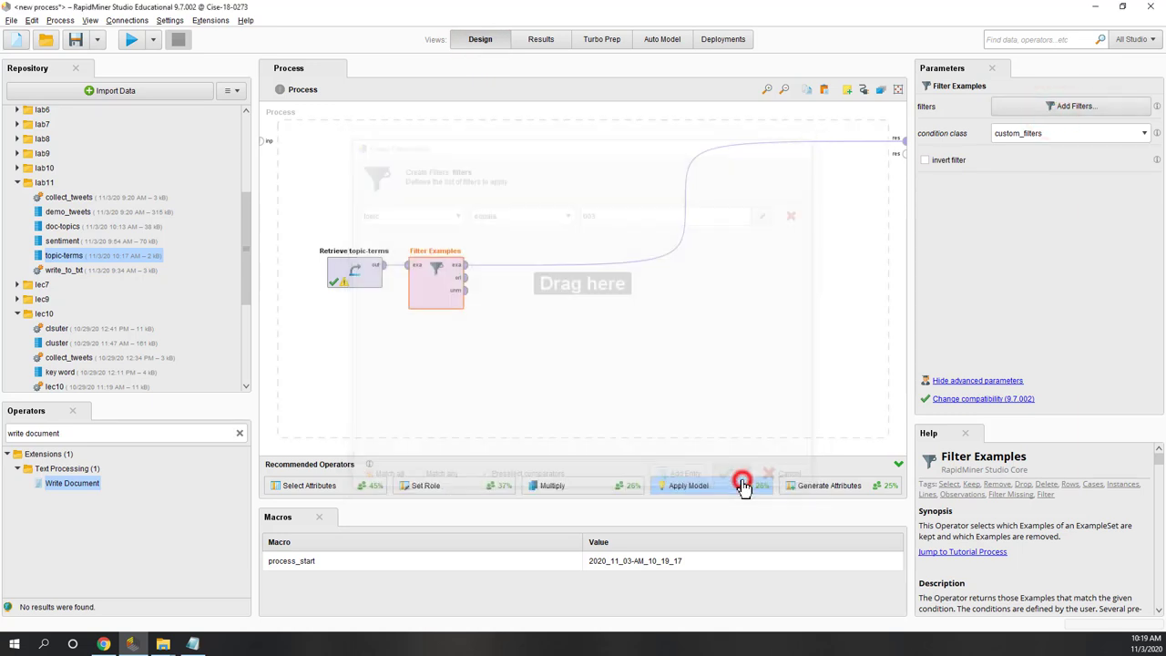
pyautogui.click(132, 41)
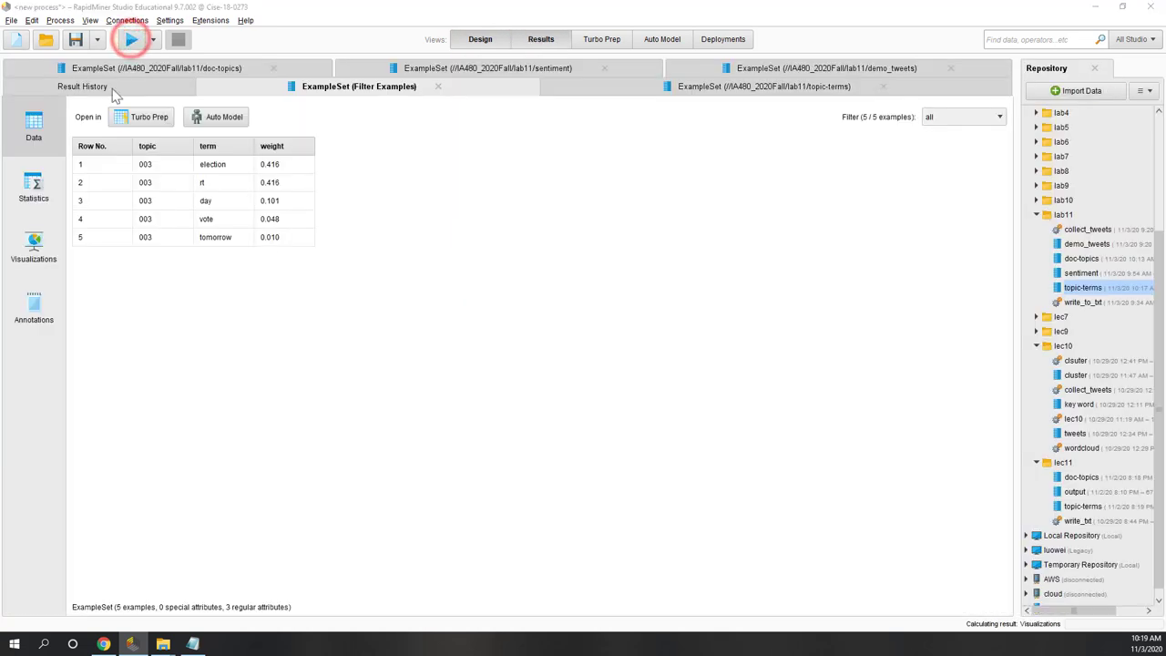
pyautogui.click(45, 245)
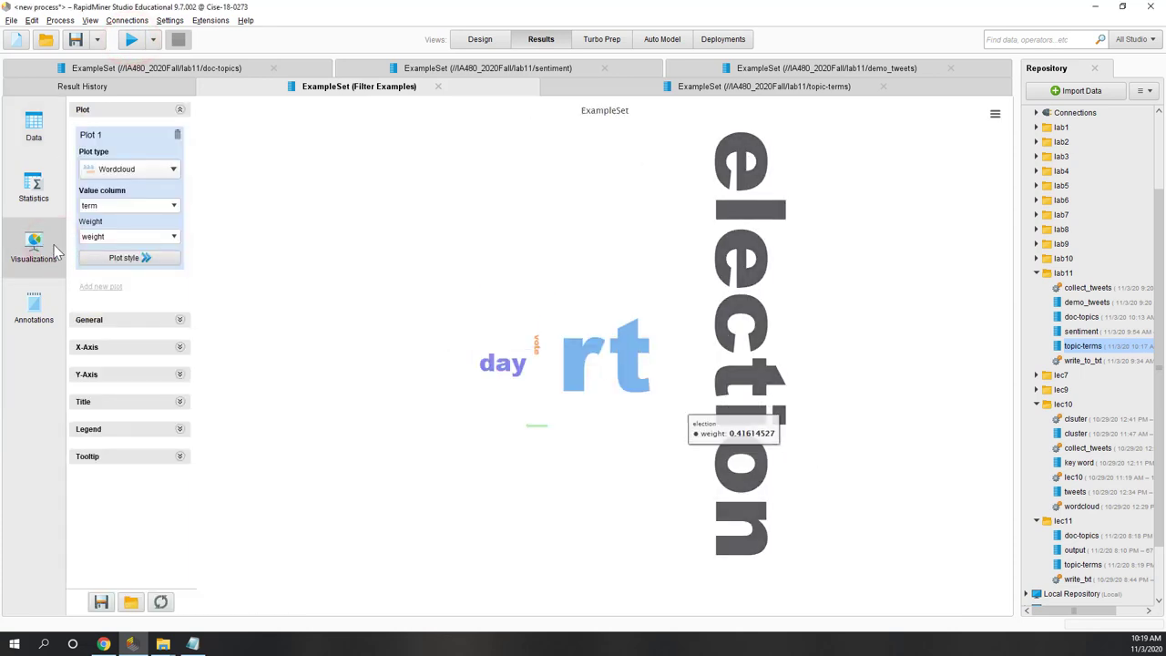
# Change the Filter Examples condition to topic equals 004, rerun the process, and display the word cloud for that topic
pyautogui.click(481, 40)
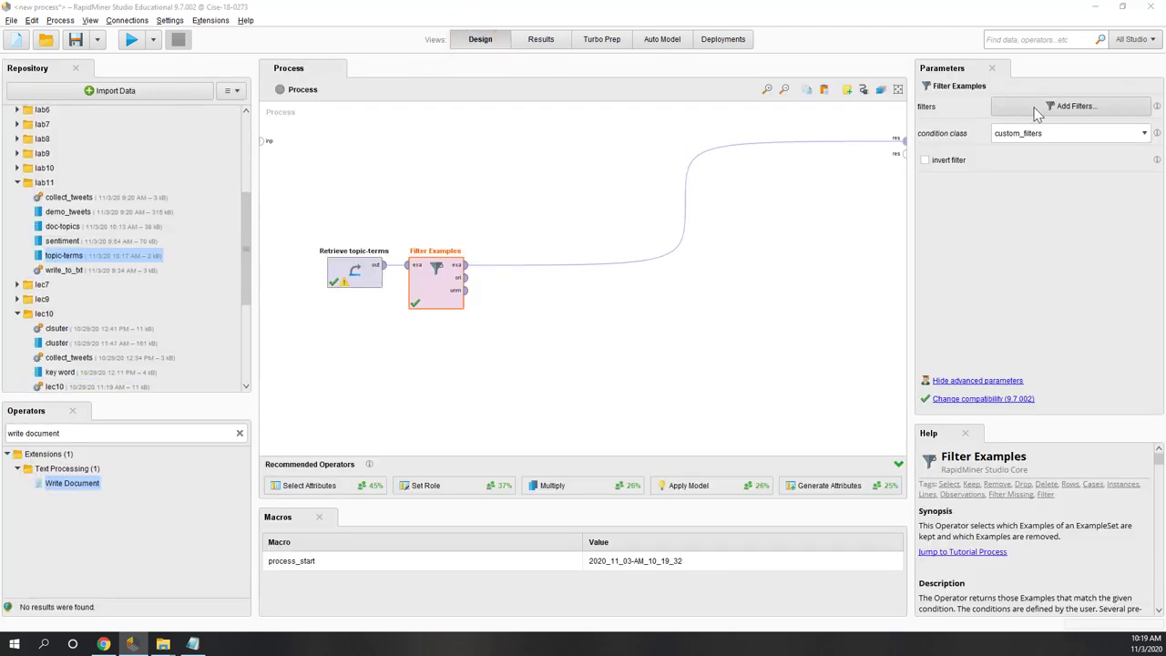
pyautogui.click(1036, 110)
pyautogui.click(769, 212)
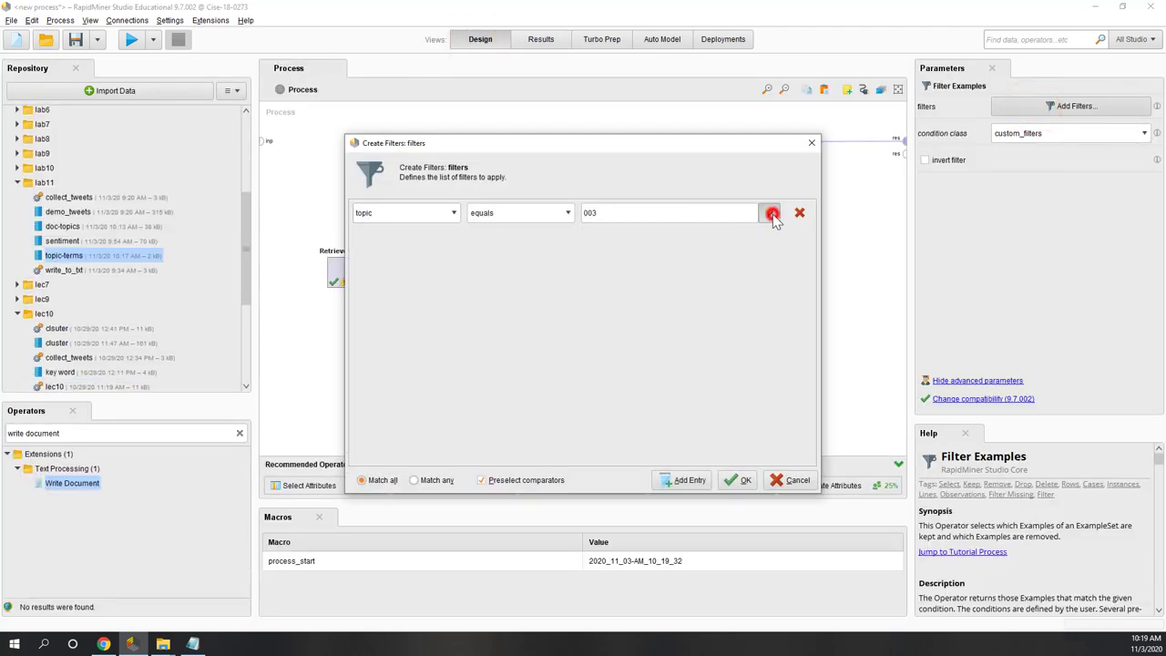
pyautogui.click(603, 284)
pyautogui.click(742, 479)
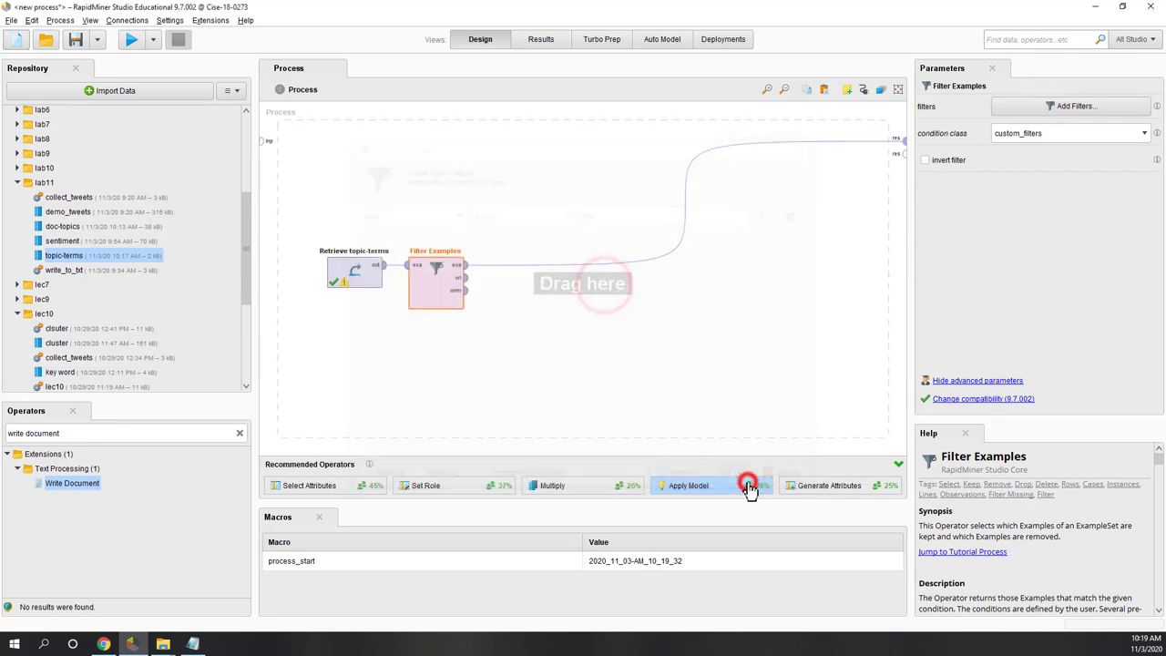
pyautogui.click(125, 39)
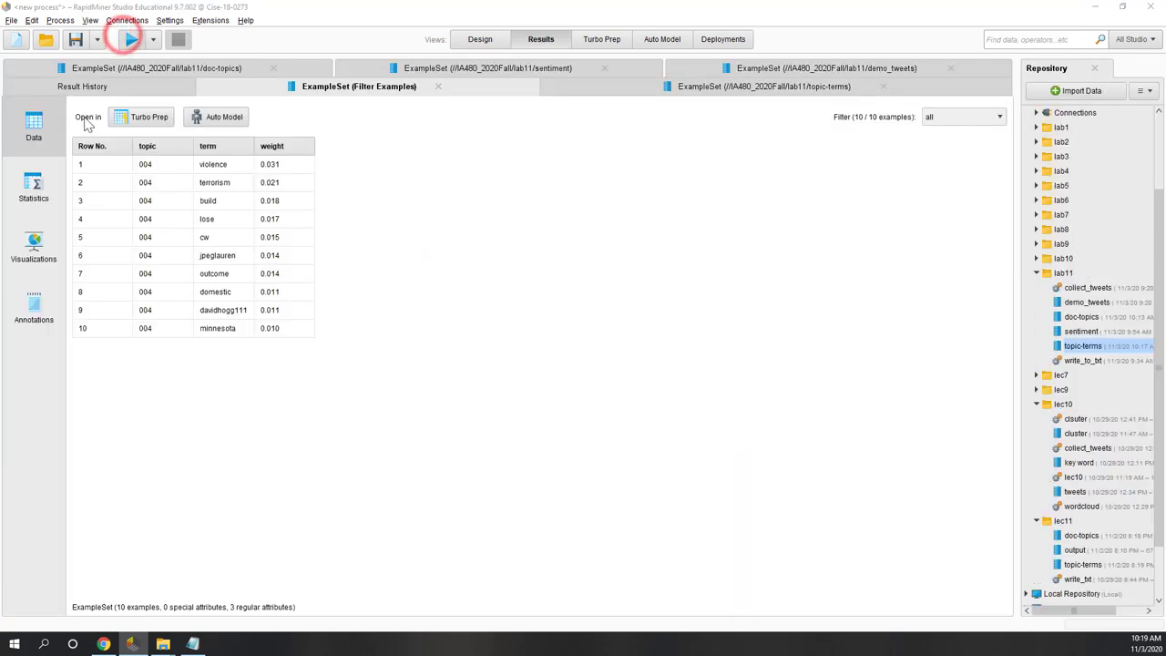
pyautogui.click(16, 266)
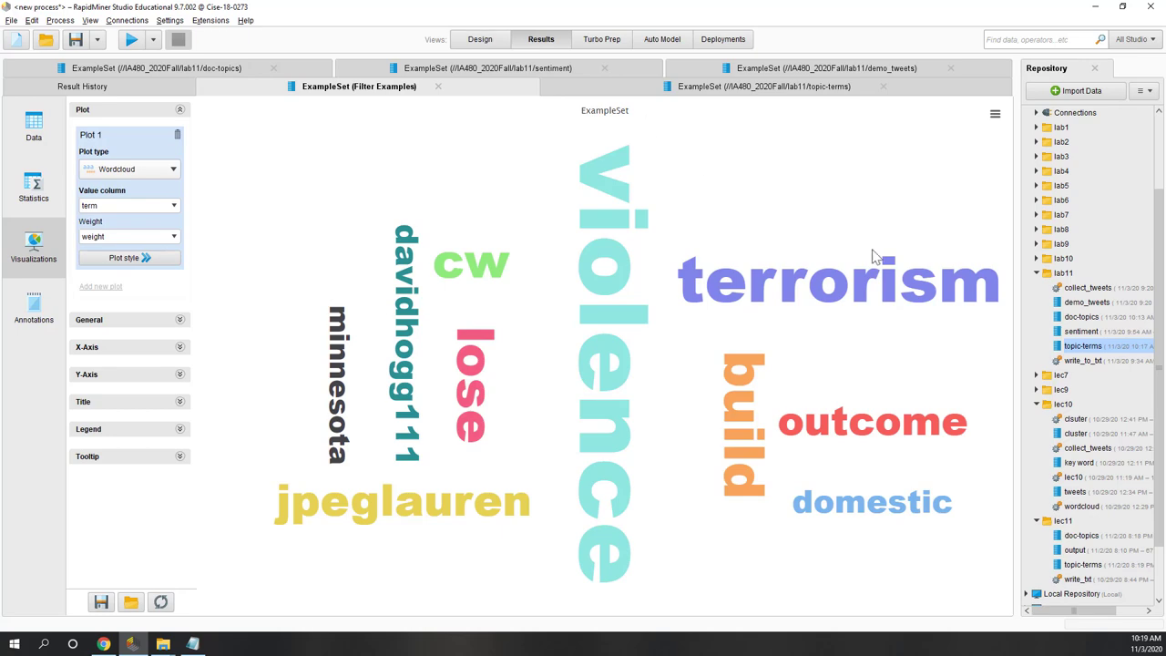
# Examine the topic and Sentiment columns of the merged sentiment data in Turbo Prep, and recheck the word cloud in the results
pyautogui.press('F8')
pyautogui.click(620, 42)
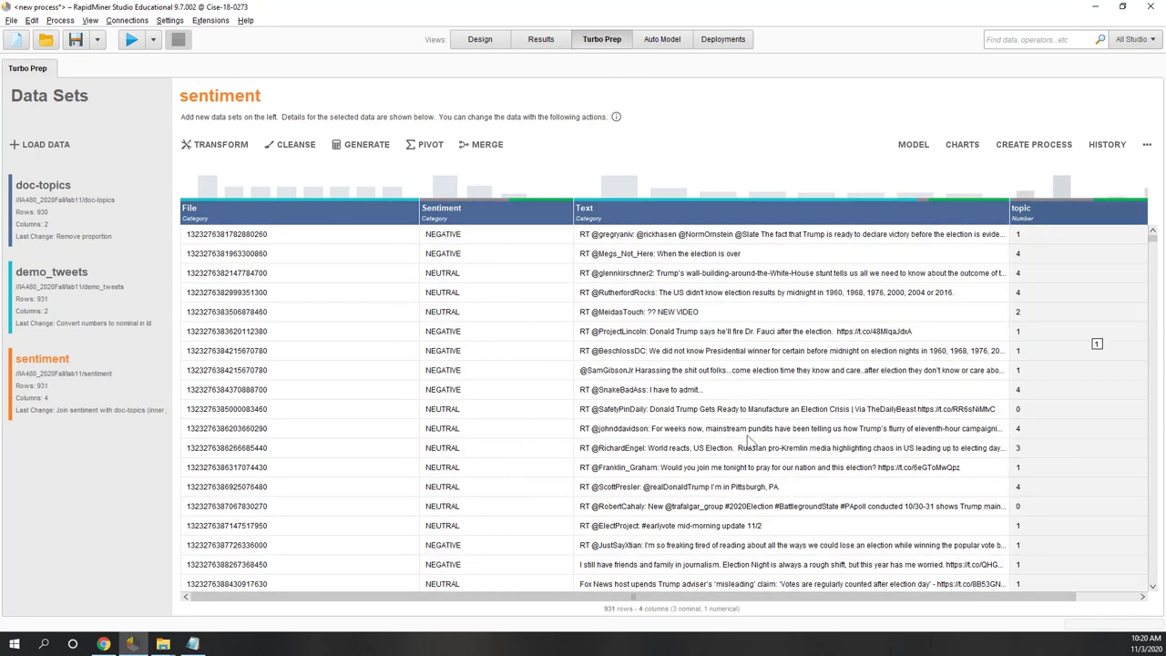
pyautogui.click(1021, 210)
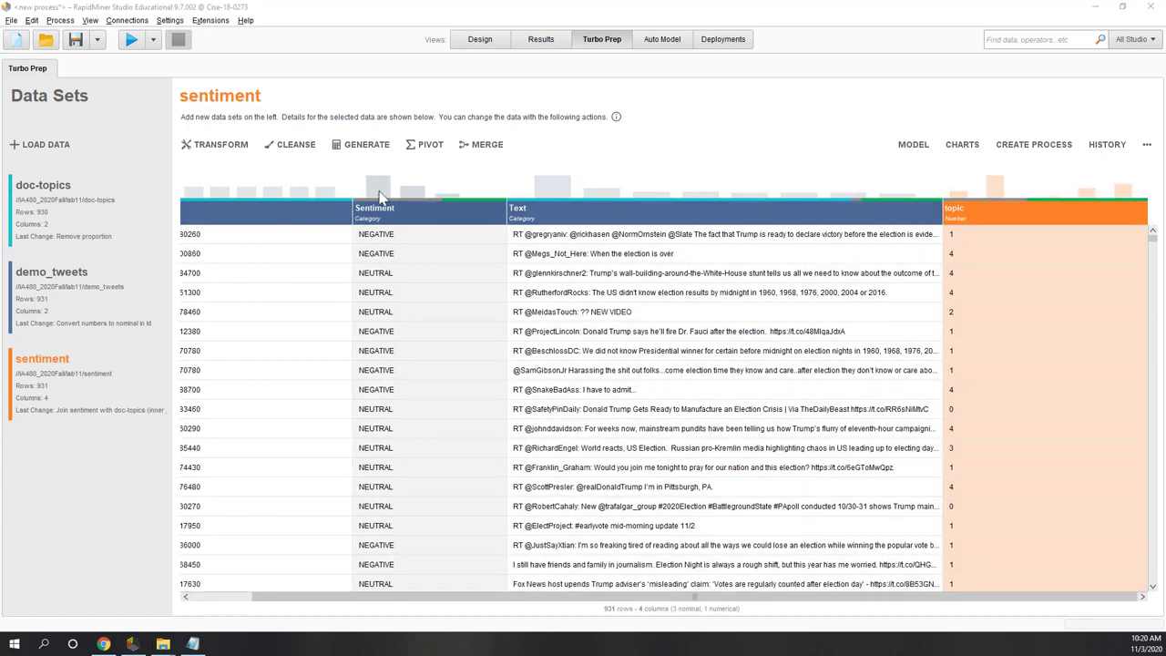
pyautogui.click(378, 191)
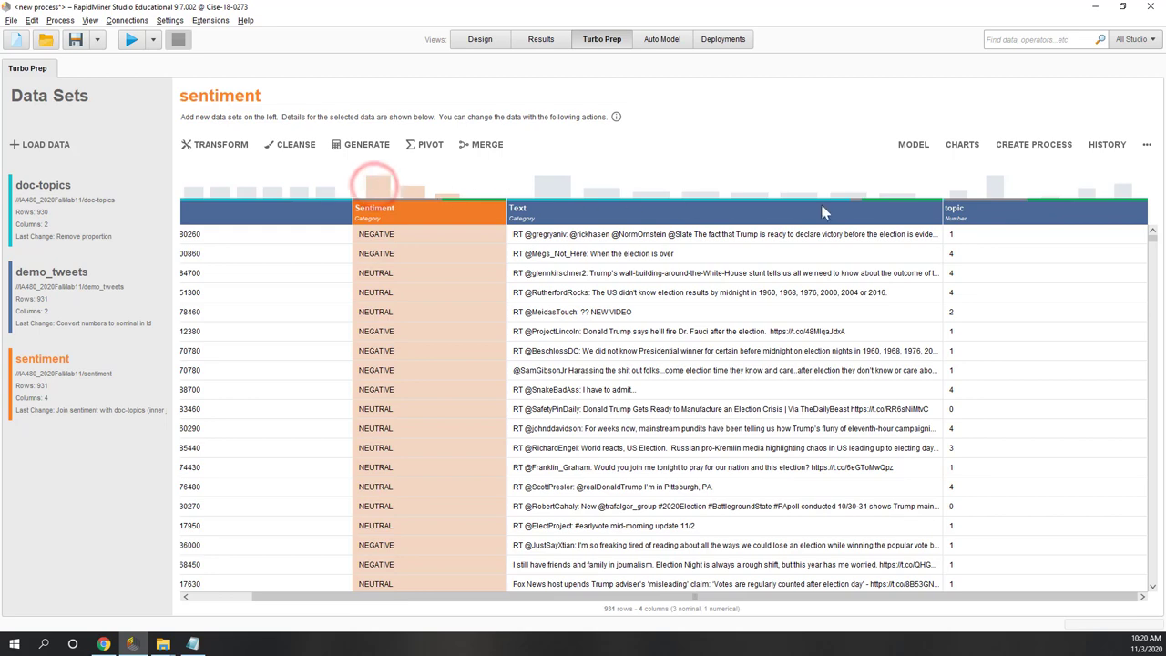
pyautogui.click(1033, 216)
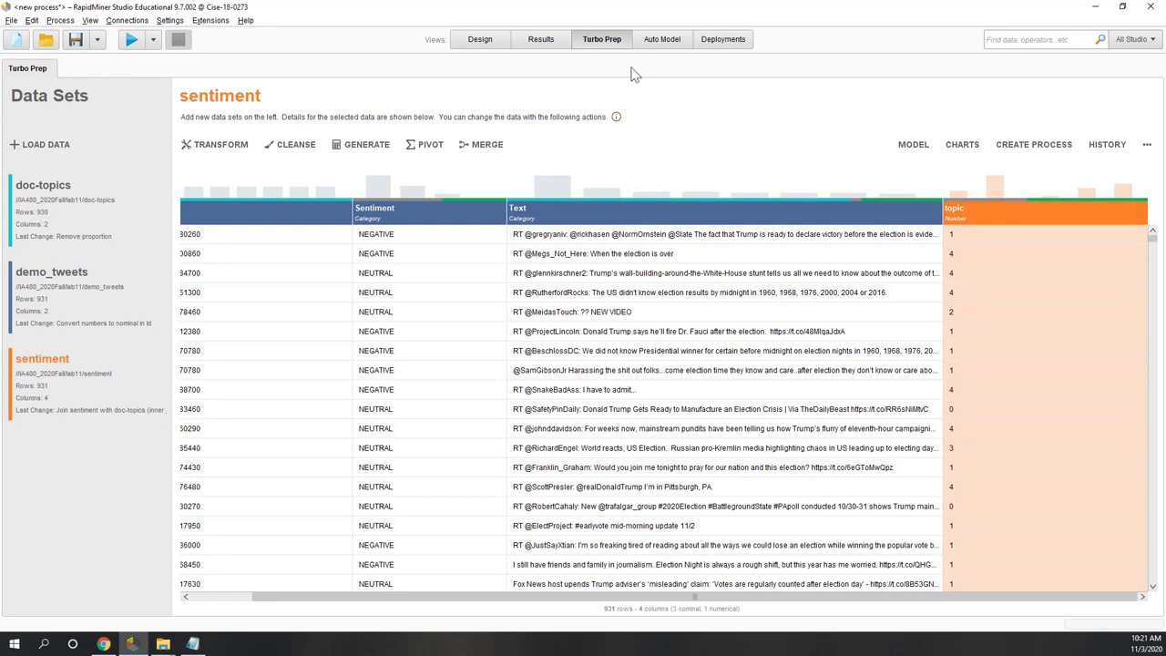
pyautogui.click(541, 39)
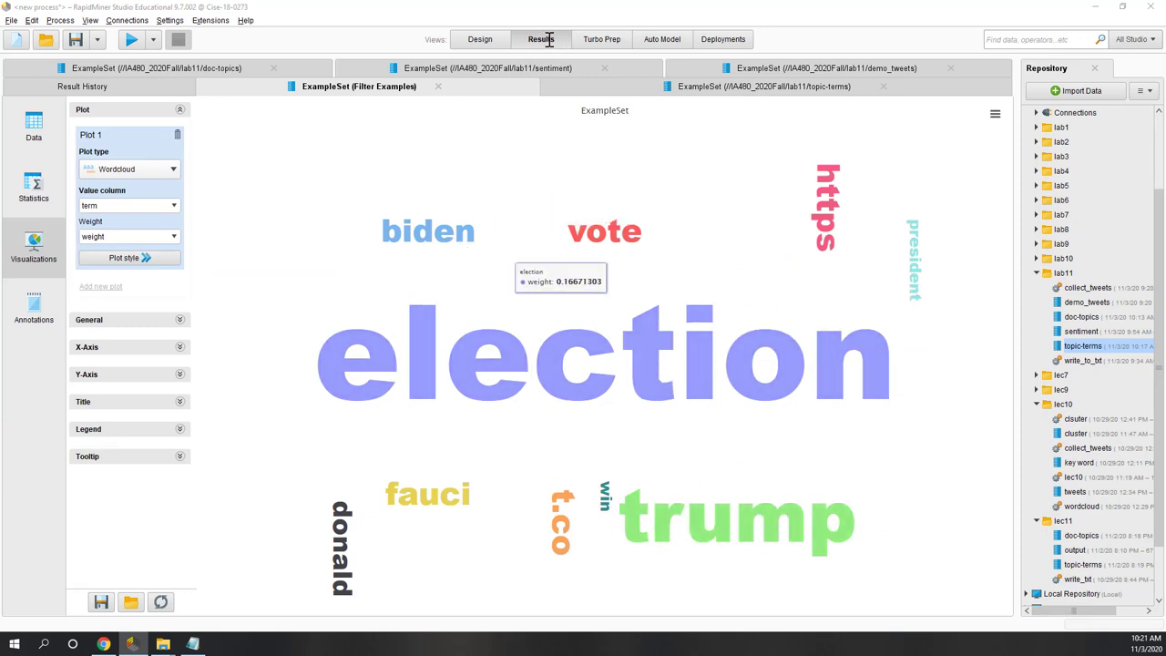
# Filter the merged sentiment data in Turbo Prep to topic = 1 and look through the text of the matching tweets
pyautogui.click(602, 39)
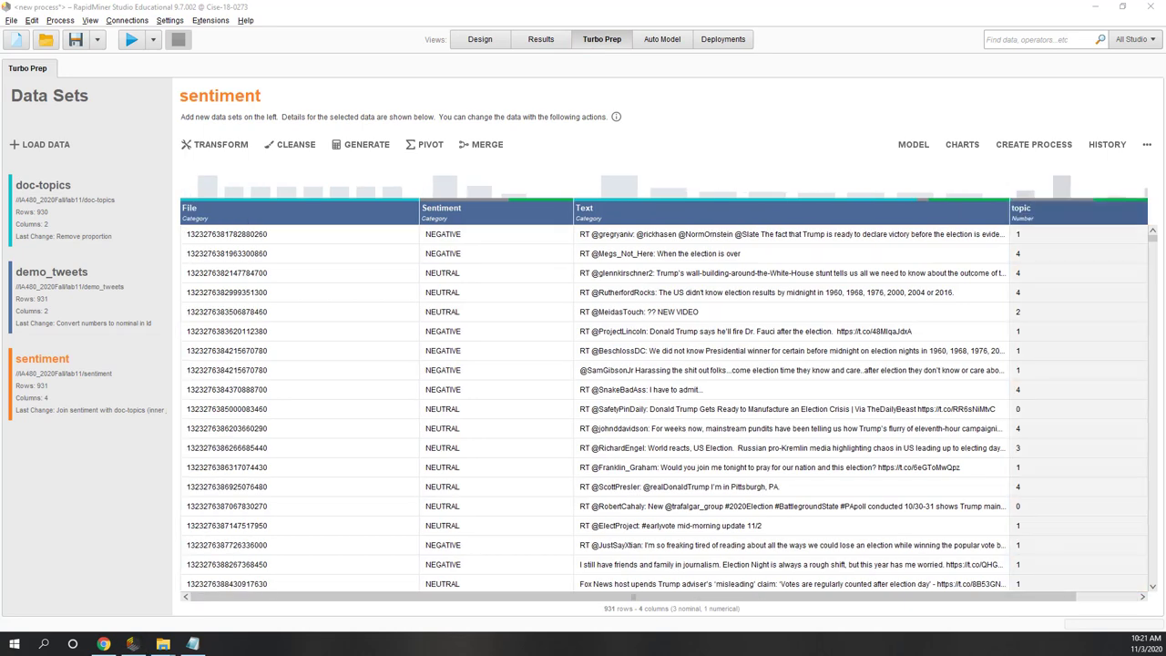
pyautogui.click(1043, 211)
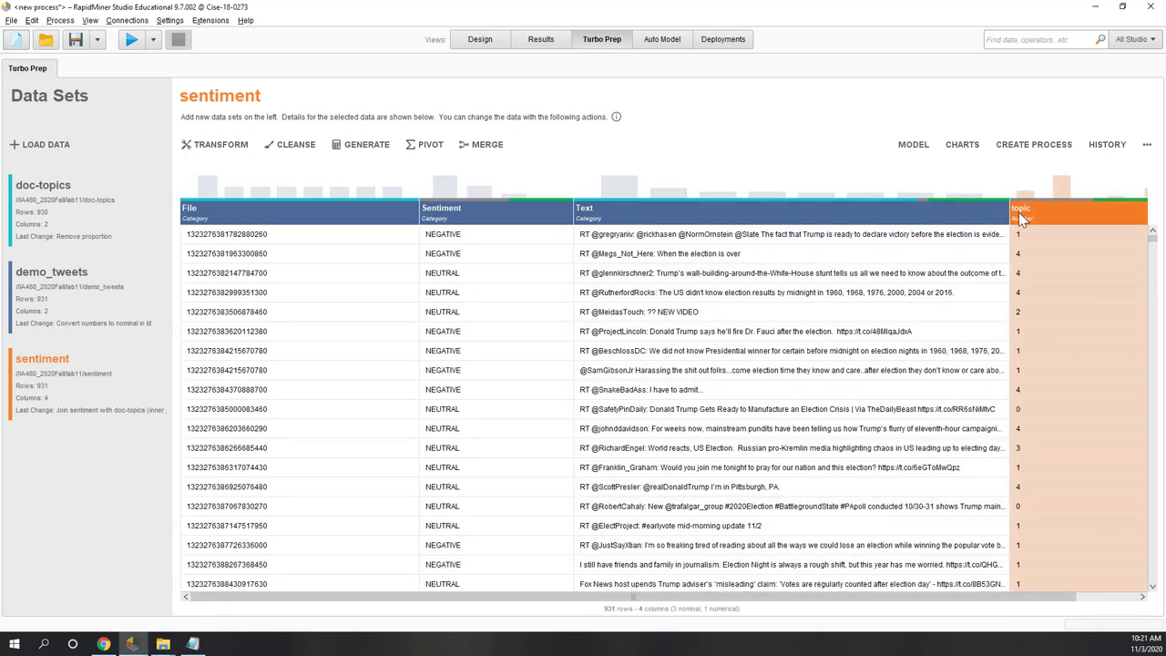
pyautogui.rightClick(1018, 212)
pyautogui.moveTo(1019, 212)
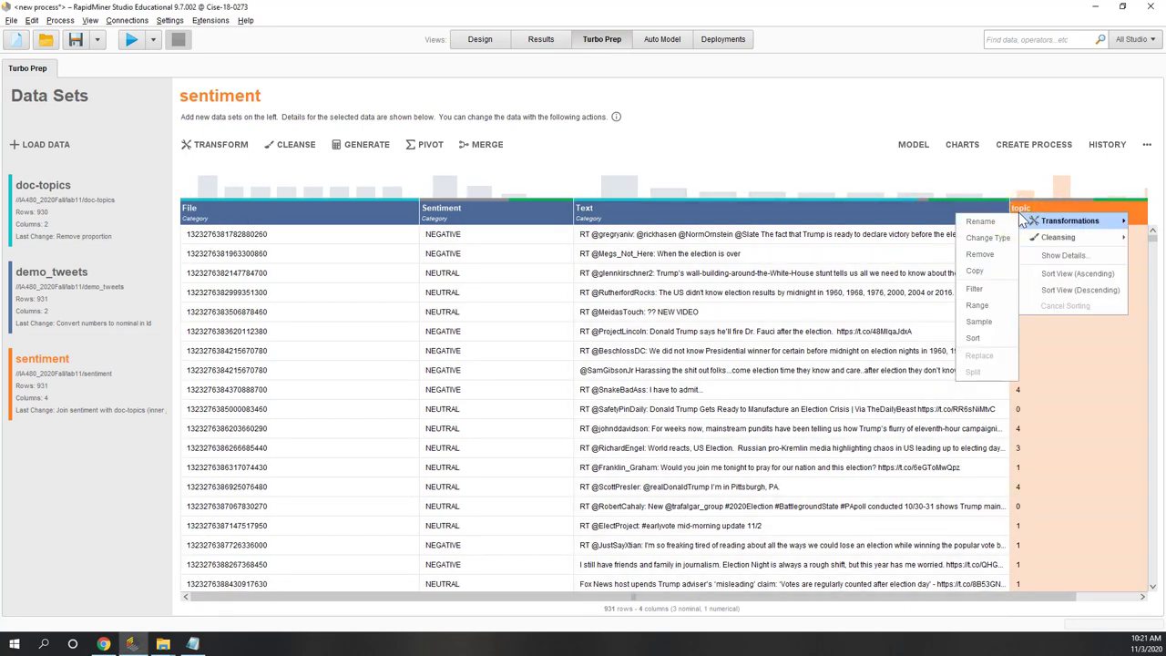
pyautogui.click(974, 288)
pyautogui.click(127, 358)
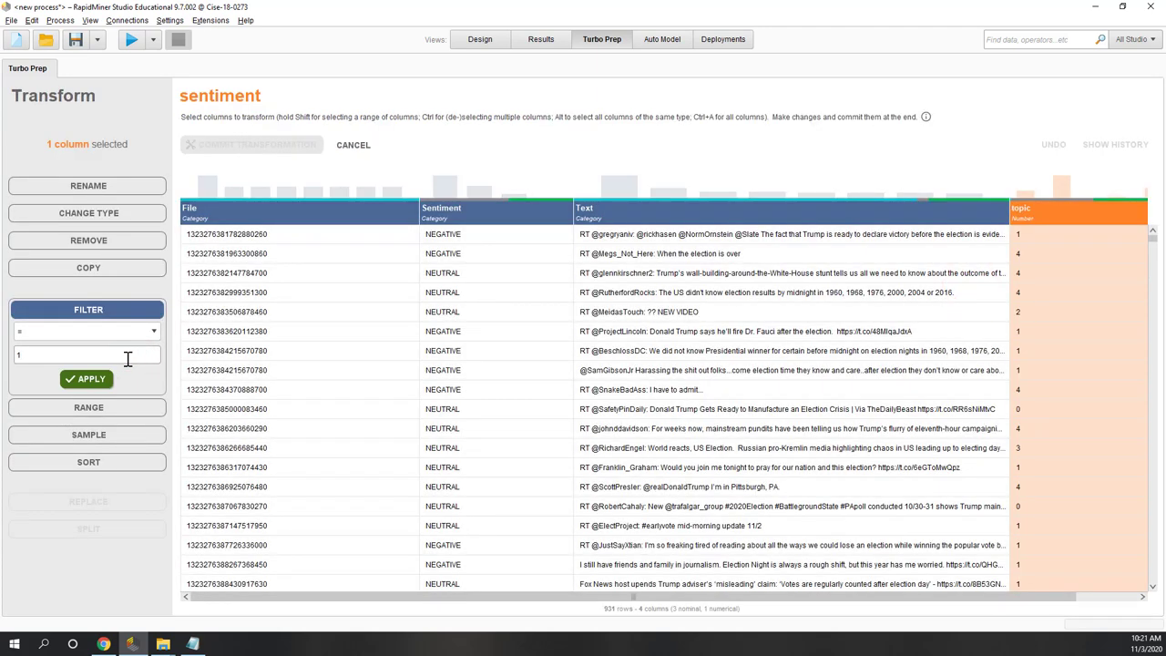
pyautogui.click(88, 379)
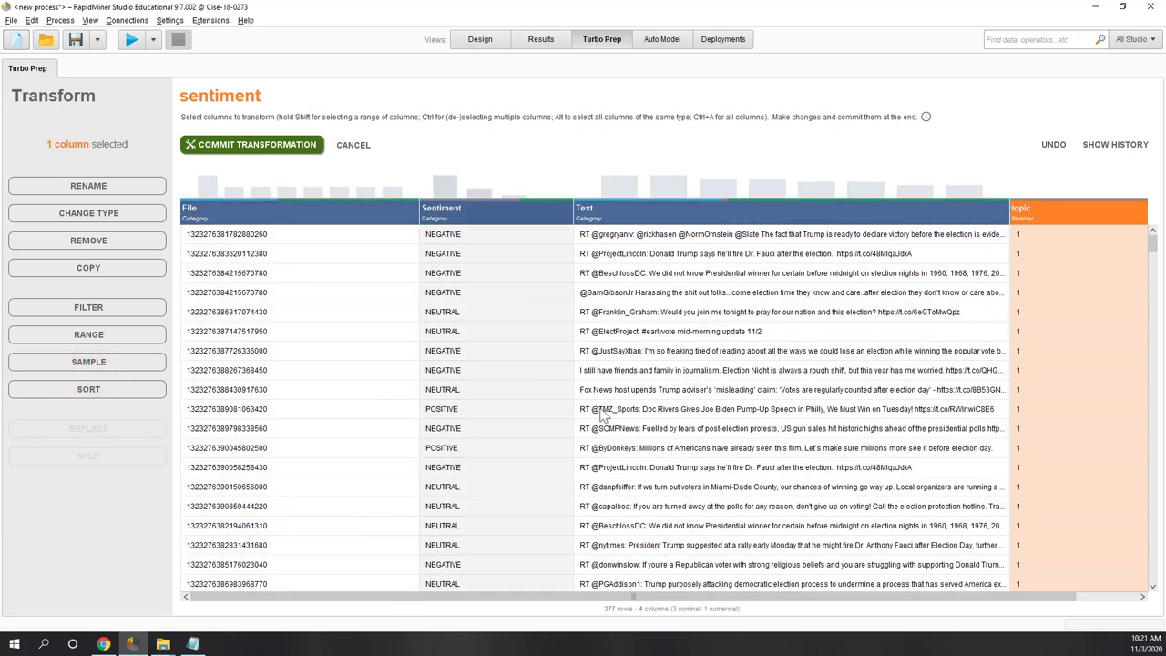
pyautogui.scroll(-10, 601, 414)
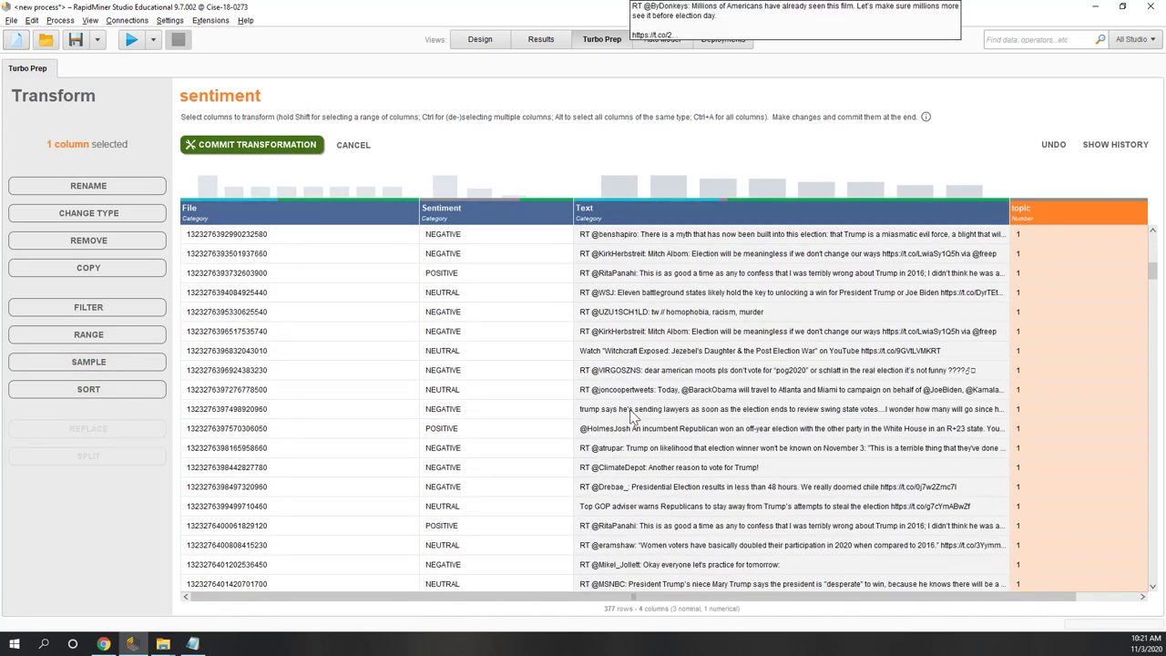
pyautogui.scroll(-10, 633, 414)
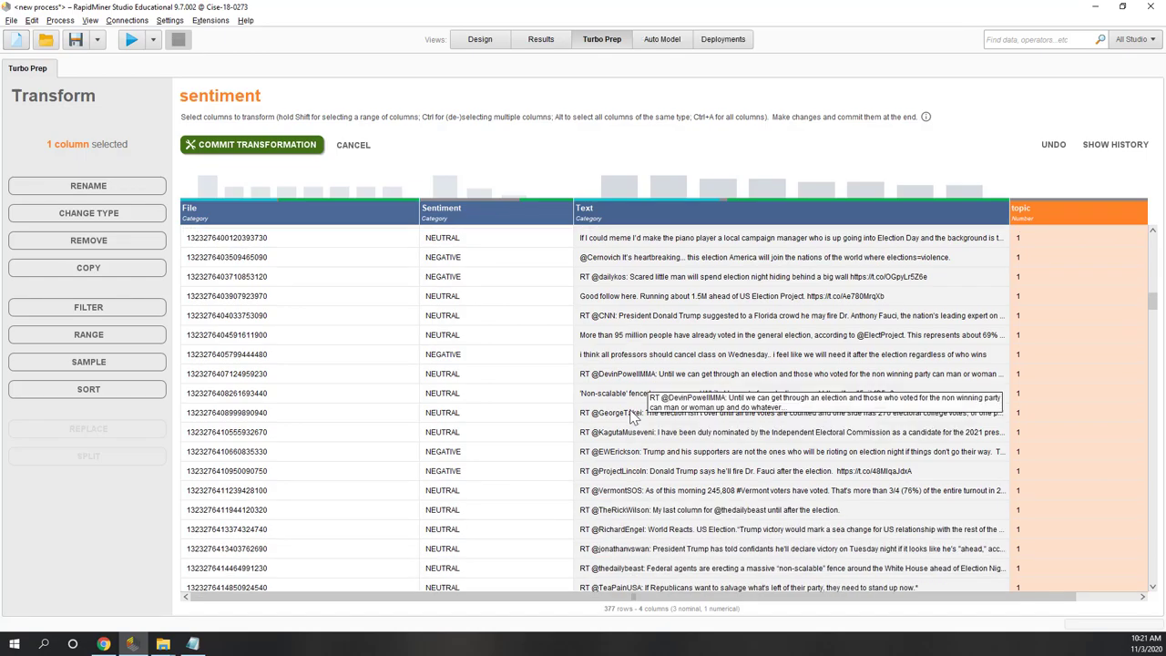